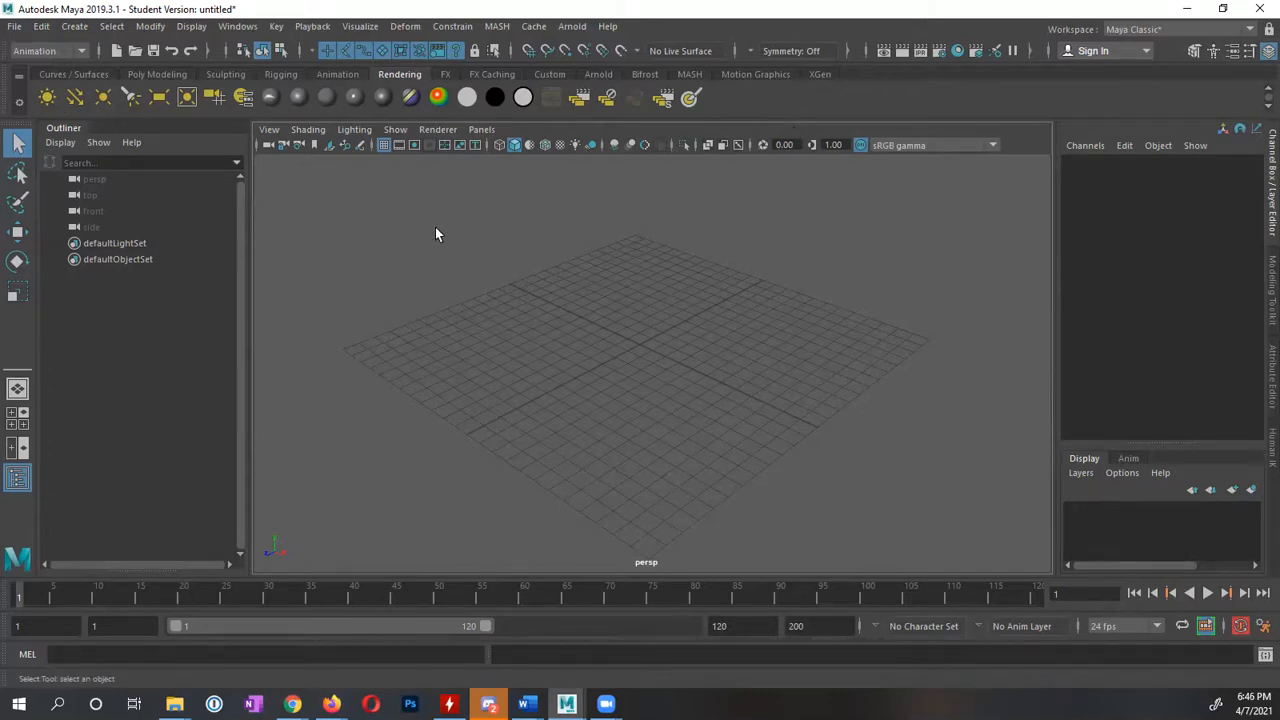
Open the scene Happy_the_designer_ReadyForAnimation.mb, discarding changes to the untitled scene and accepting the student version notice
left_click(18, 27)
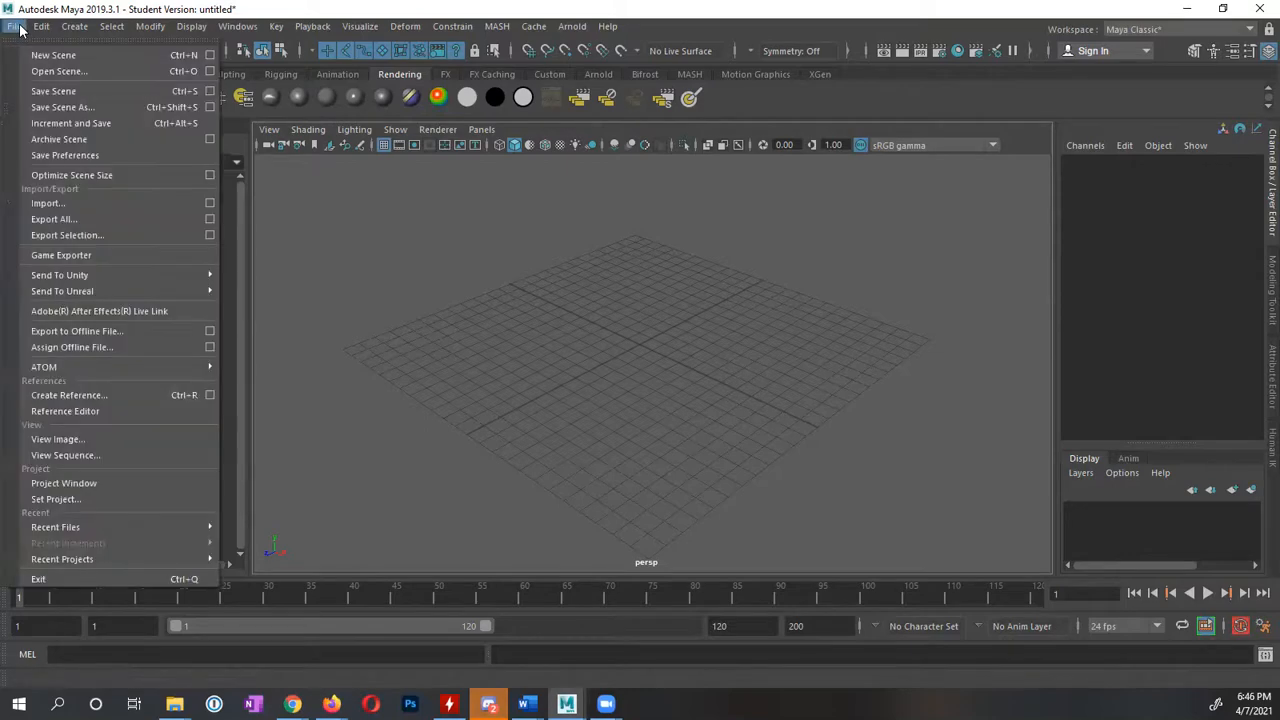
left_click(57, 70)
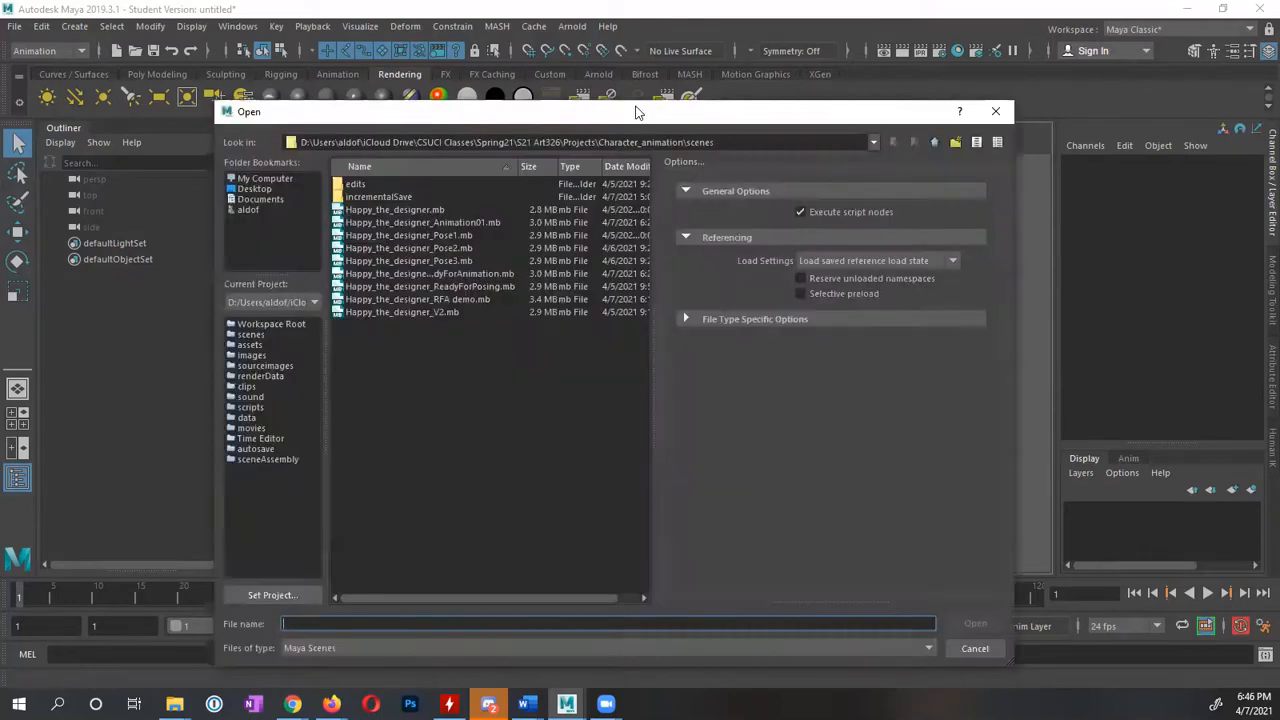
left_click(485, 273)
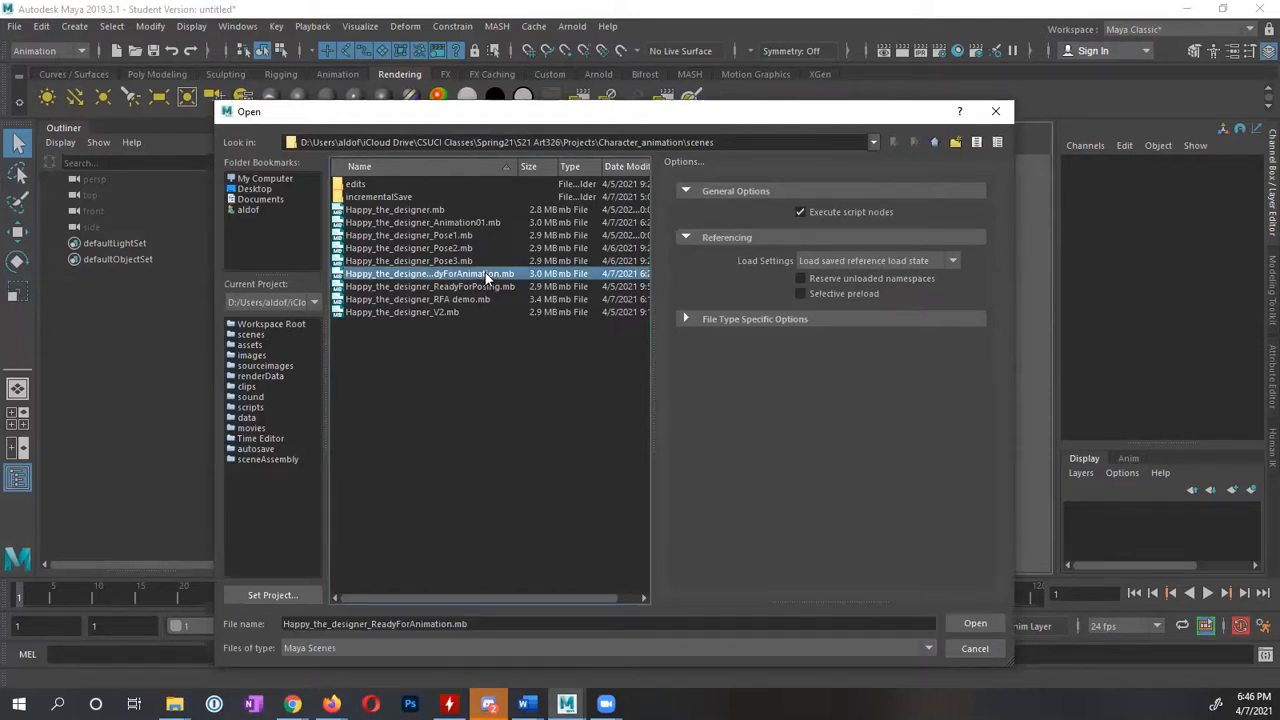
left_click(982, 623)
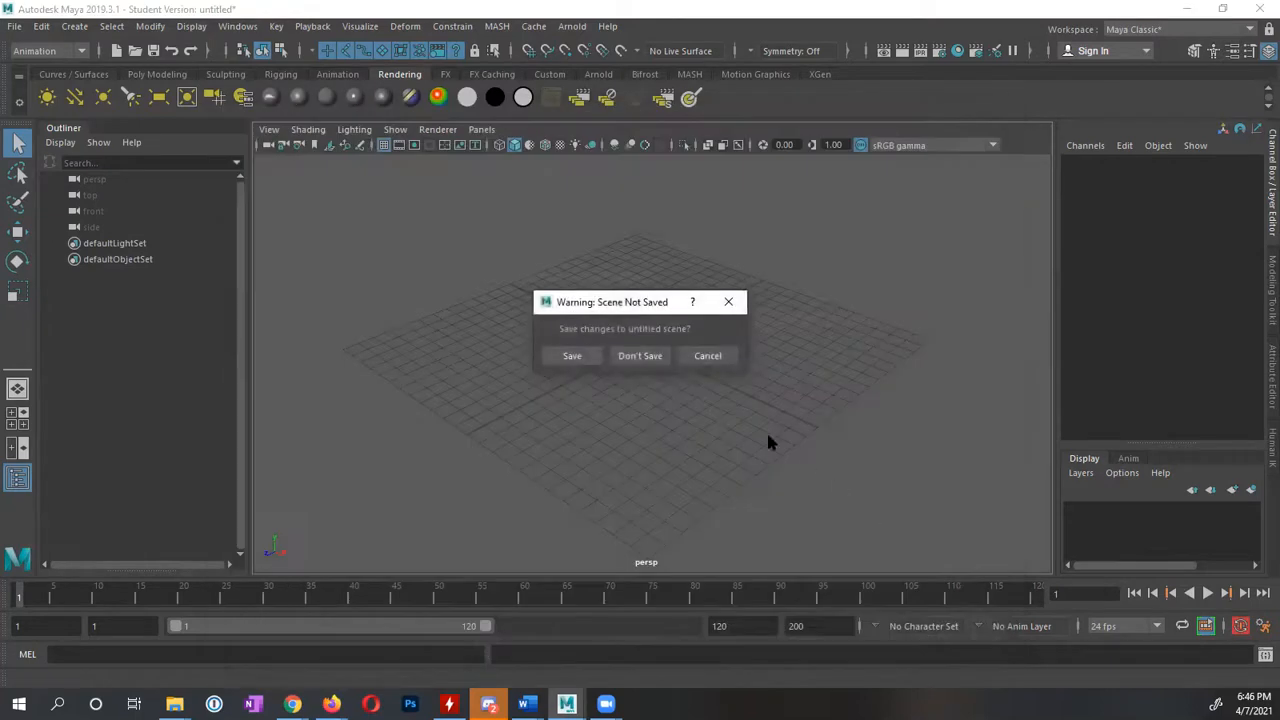
left_click(642, 356)
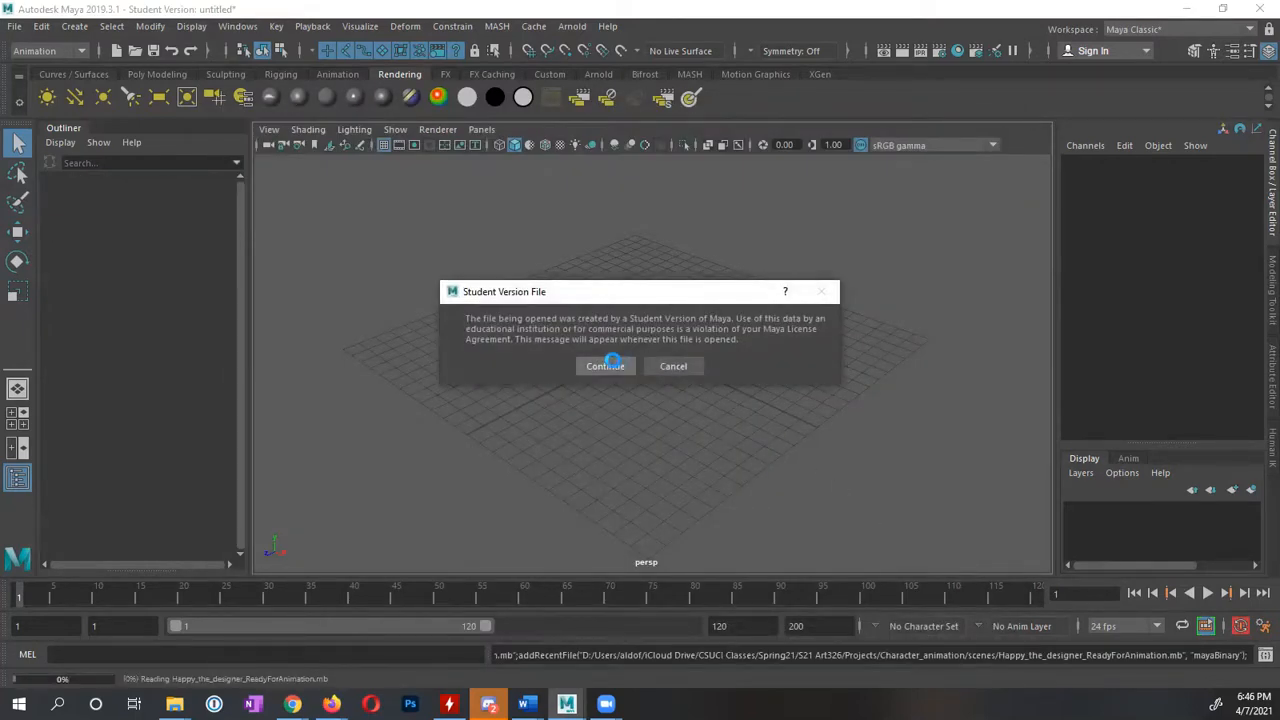
left_click(611, 363)
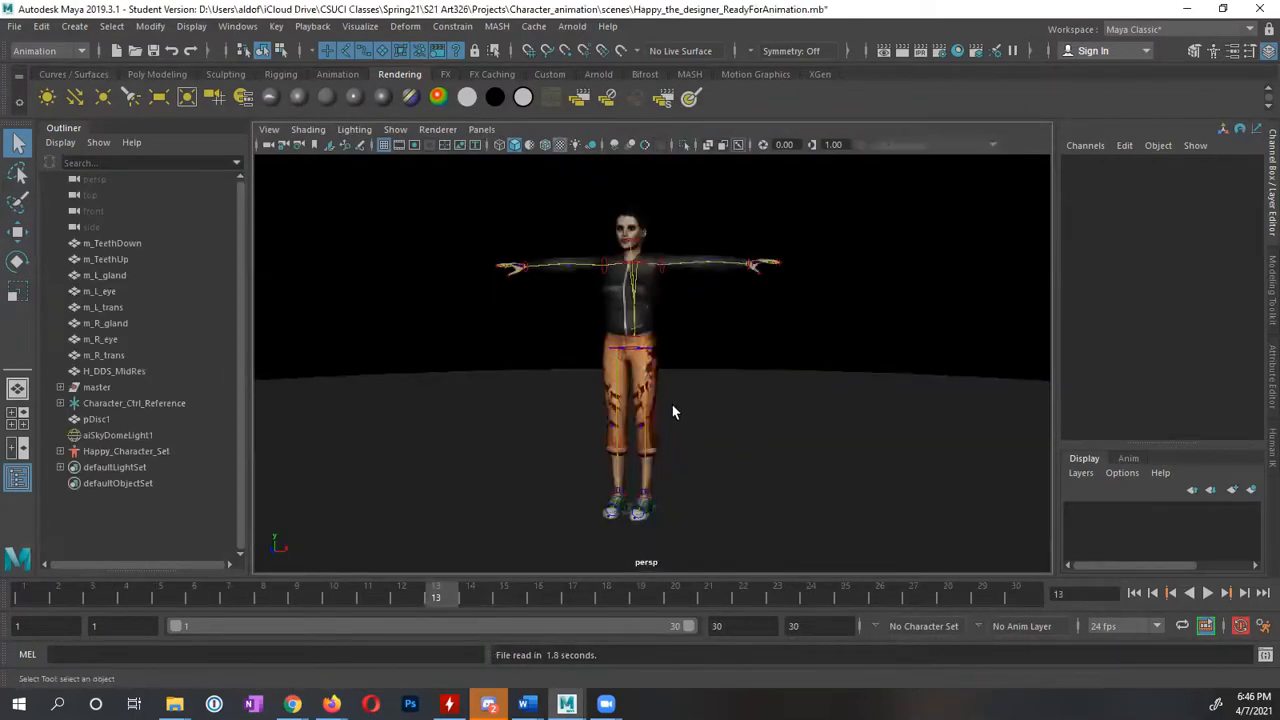
Show the HumanIK character controls and make Happy_Character_Set the current character set
left_click_drag(673, 411, 723, 409, "alt")
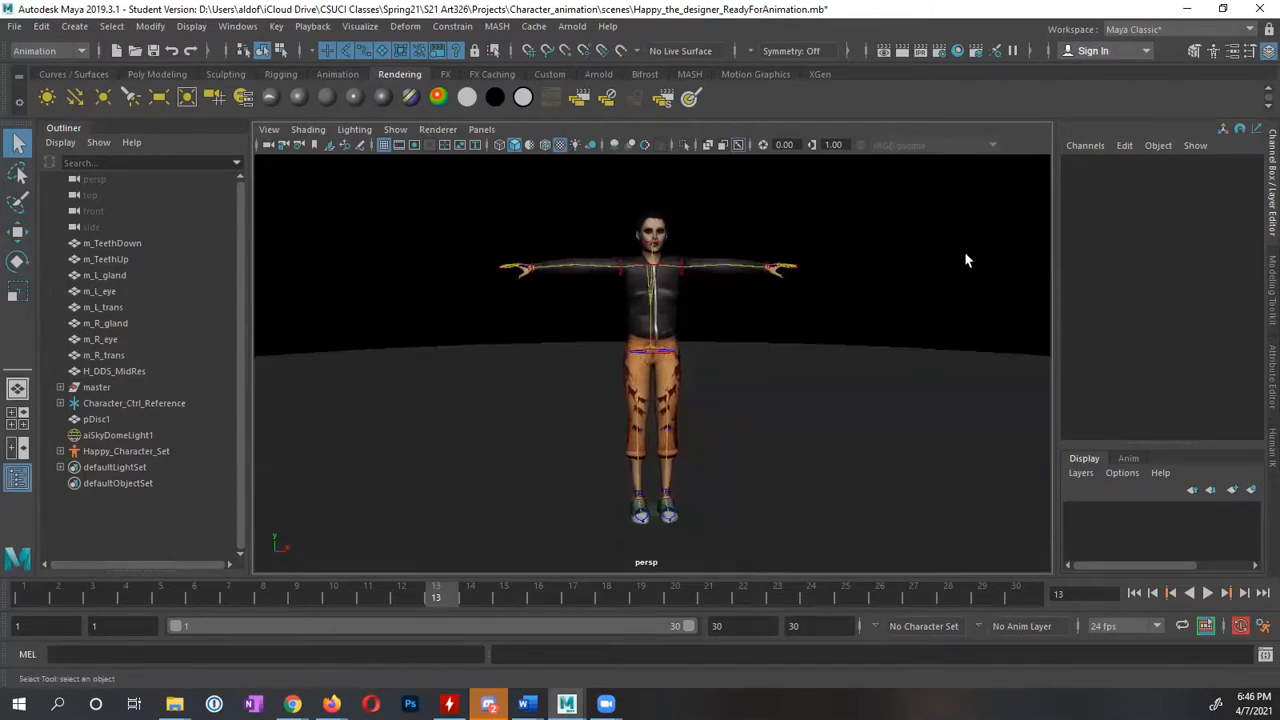
left_click(1213, 51)
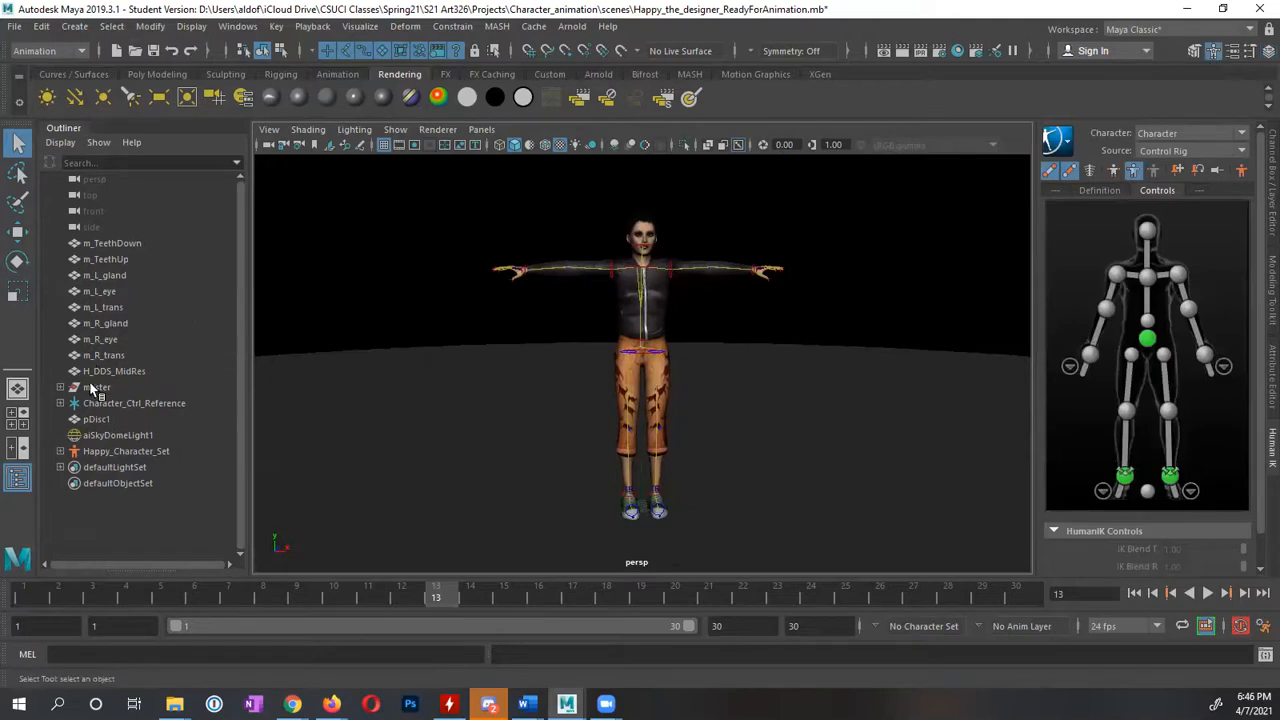
left_click(118, 451)
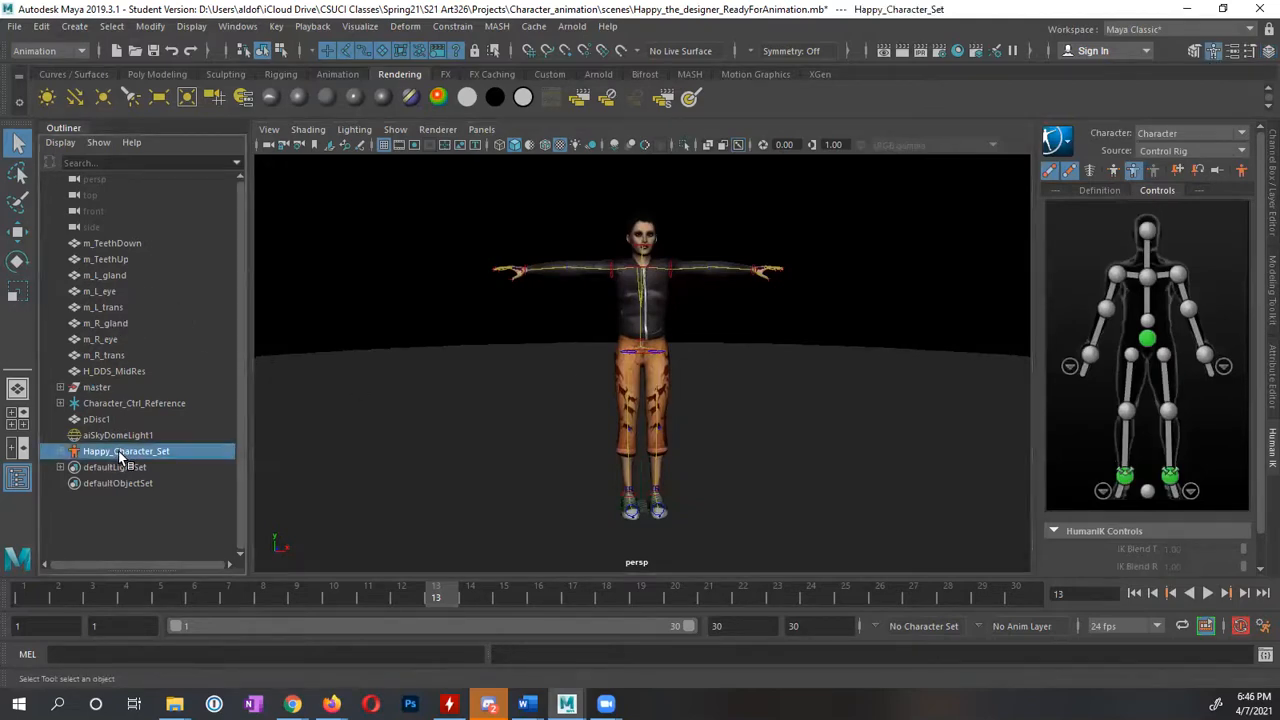
left_click(890, 625)
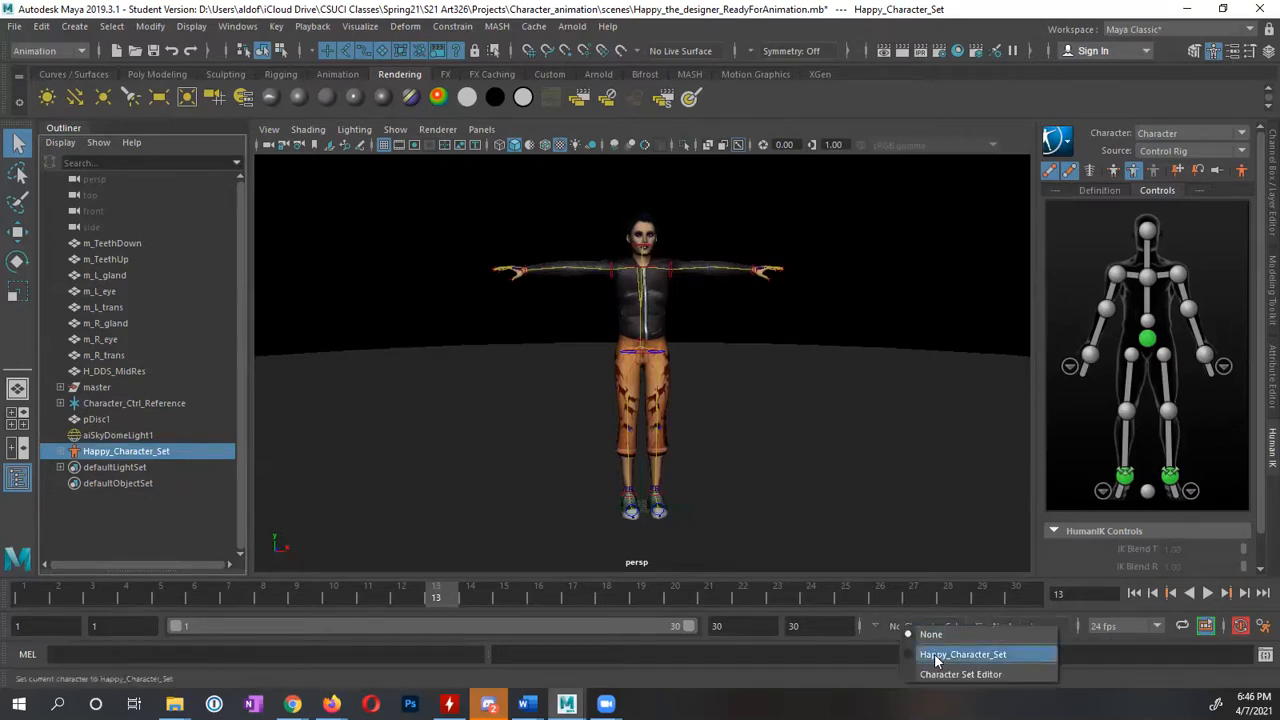
left_click(936, 656)
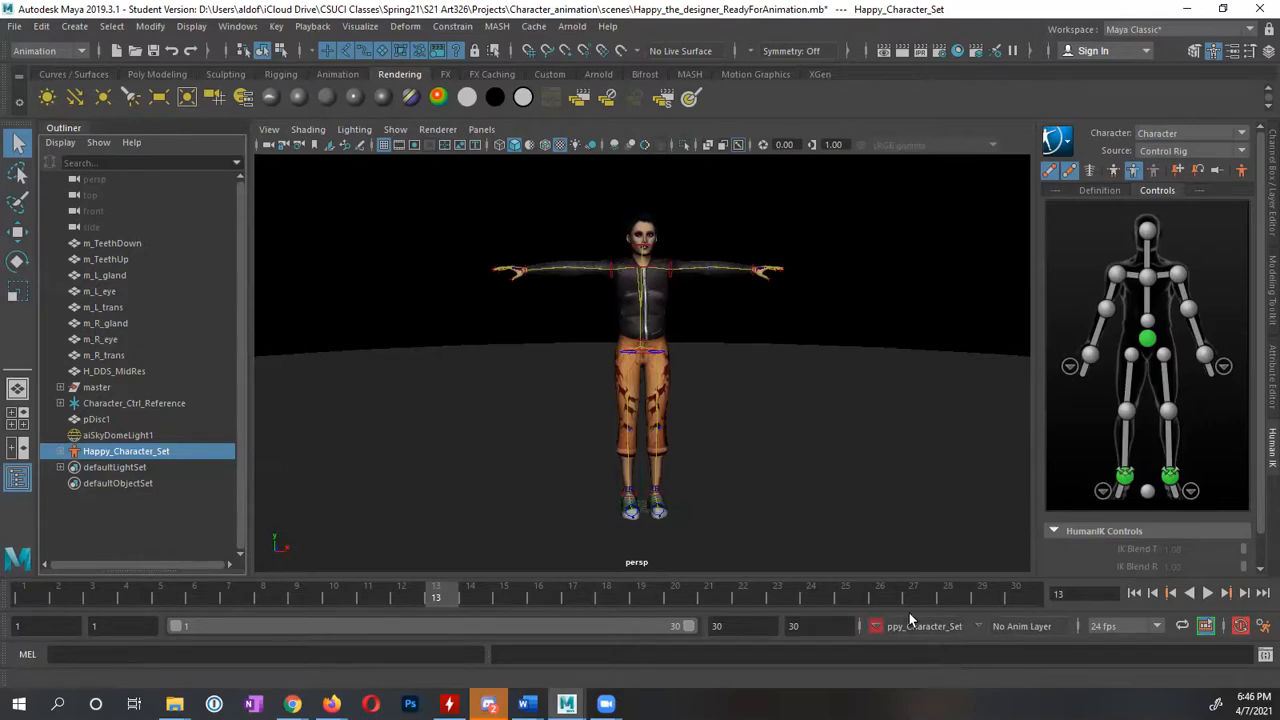
Choose 24 fps x 1 as the playback speed in the time slider preferences and save them
left_click(1263, 626)
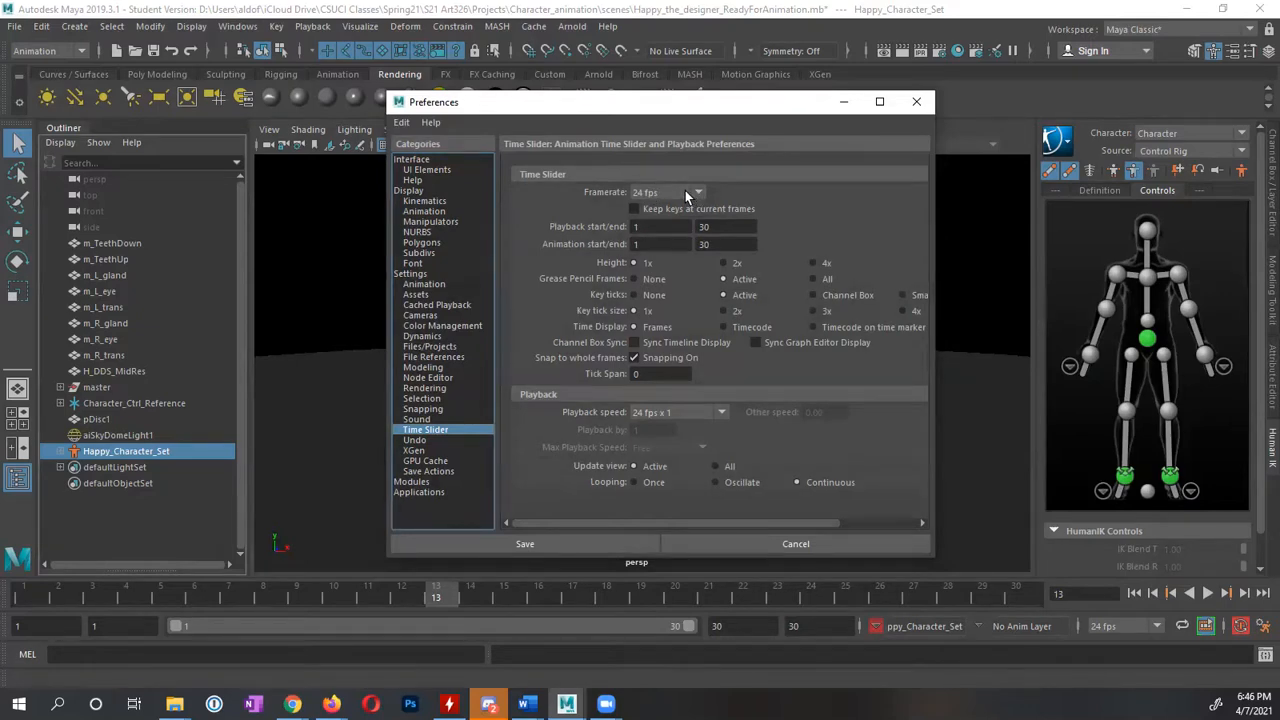
left_click(665, 413)
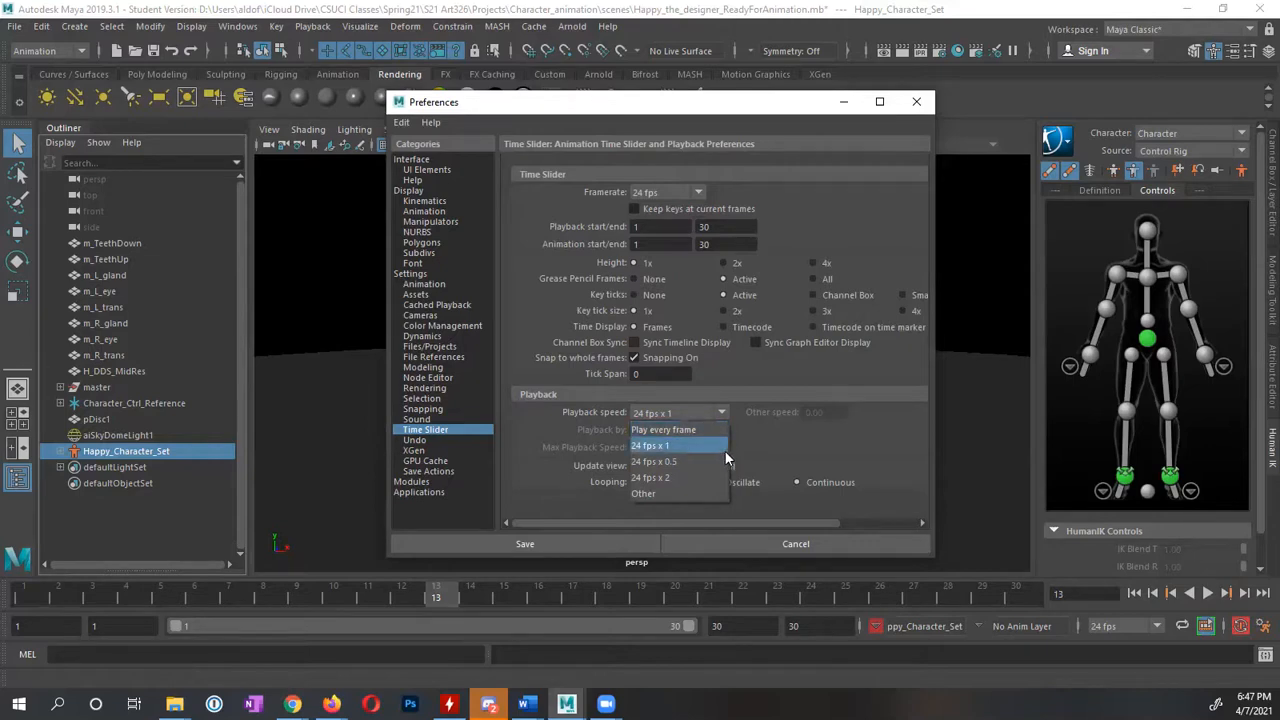
left_click(725, 457)
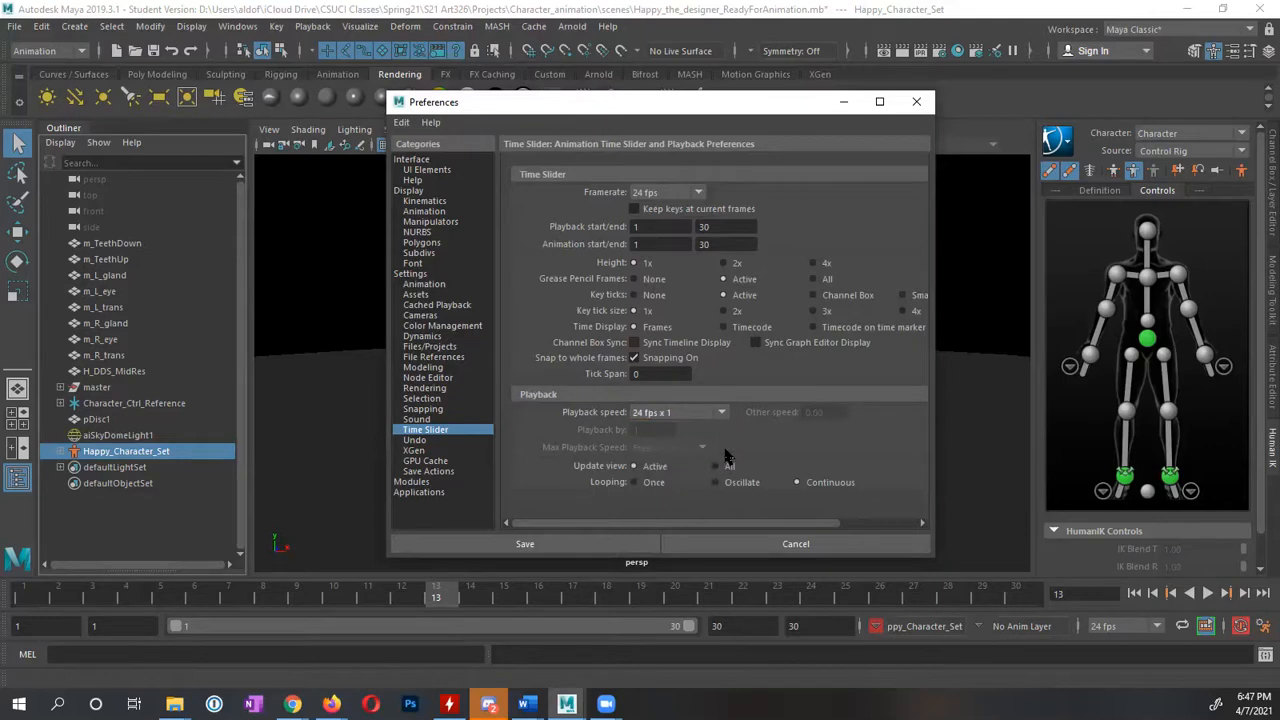
left_click(545, 544)
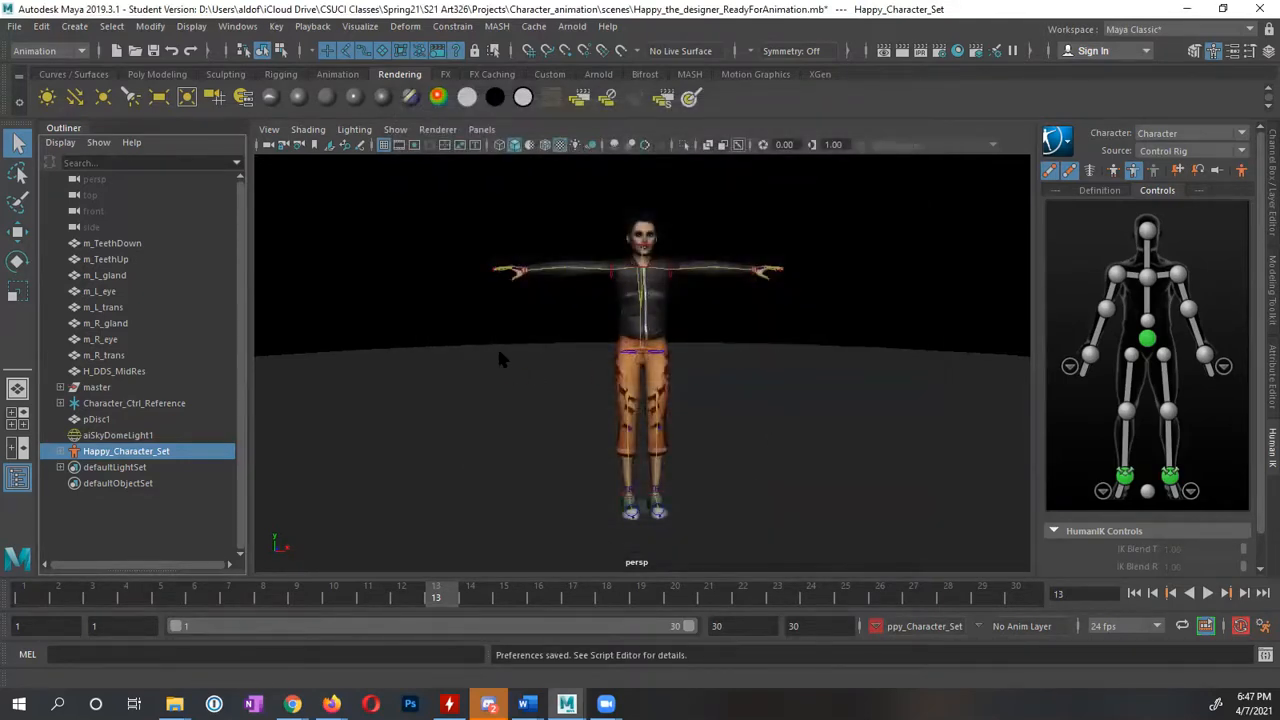
Select the sky dome light aiSkyDomeLight1 and hide it from the scene
mouse_move(453, 399)
left_mouse_down("alt")
mouse_move(471, 389)
mouse_move(450, 406)
left_mouse_up("alt")
left_click(383, 321)
left_click_drag(376, 312, 383, 290, "alt")
left_click(369, 232)
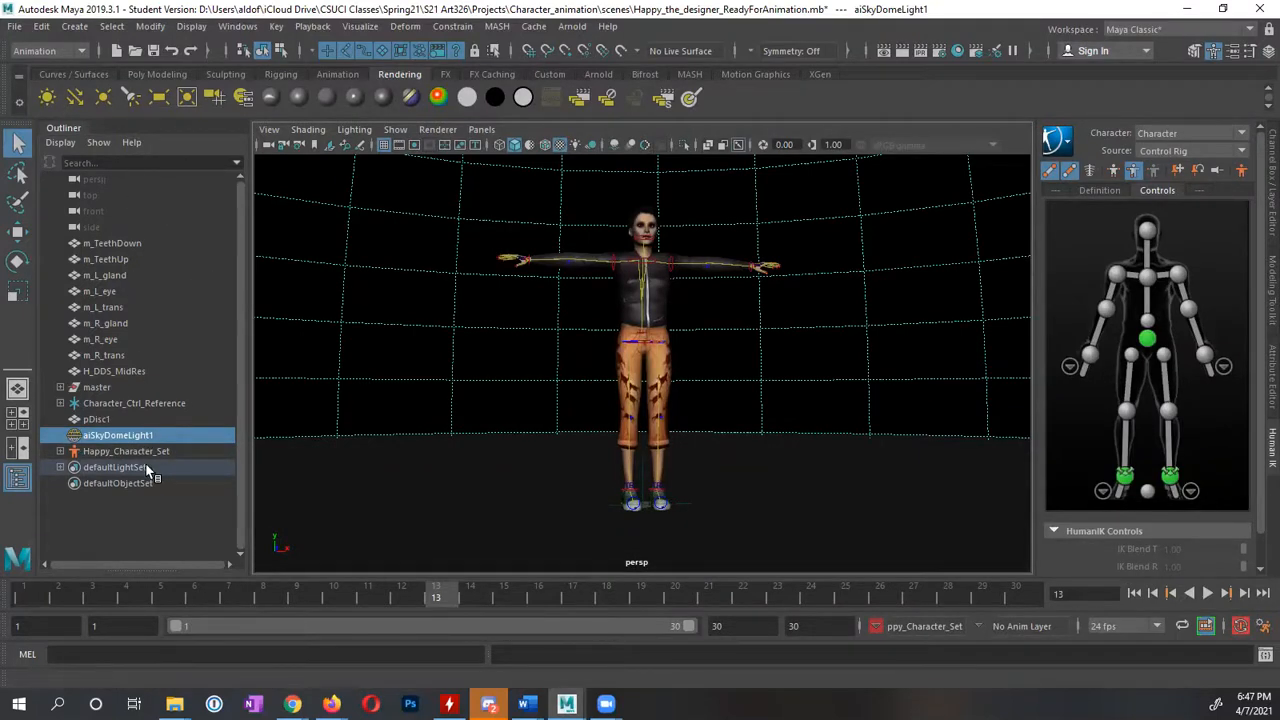
left_click(238, 26)
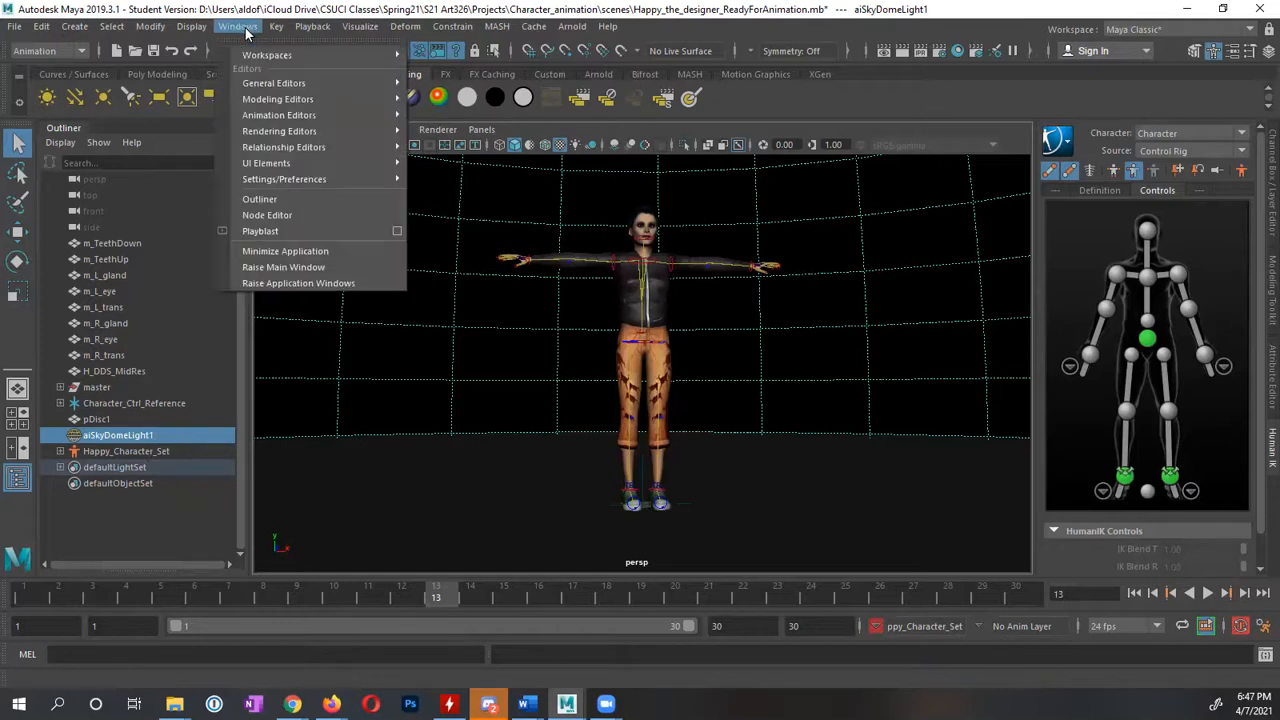
left_click(160, 208)
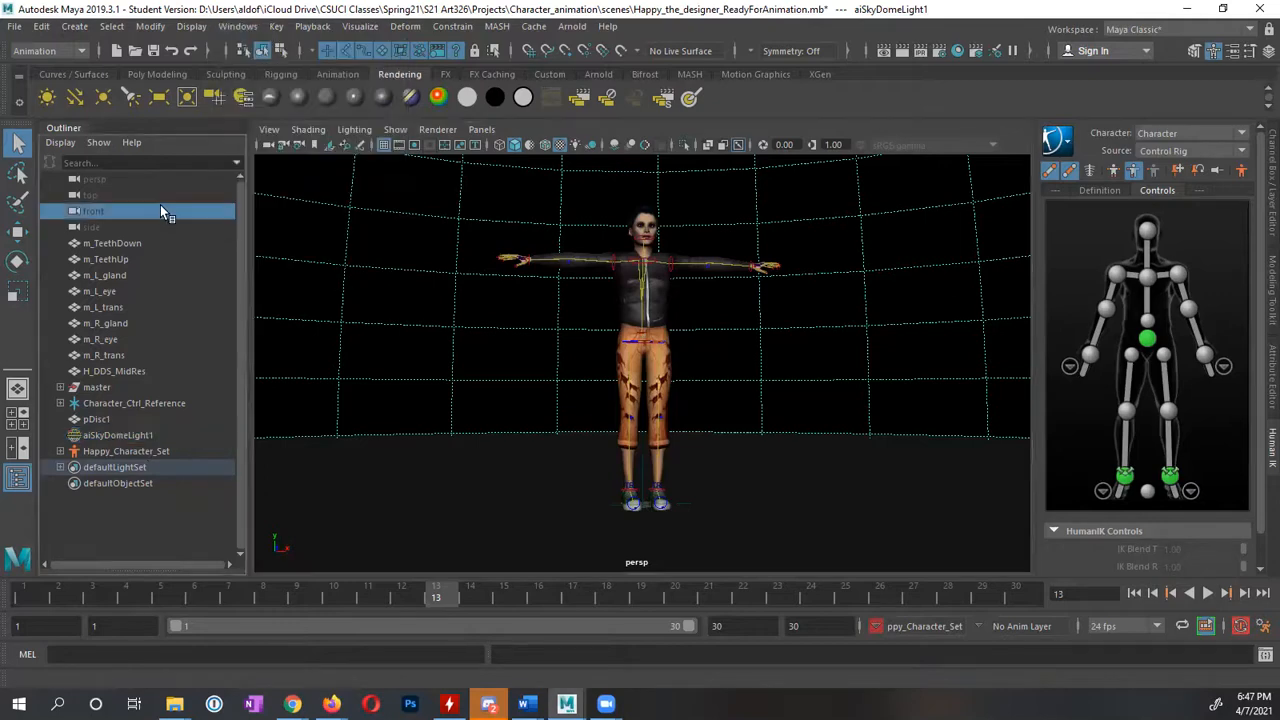
left_click(141, 437)
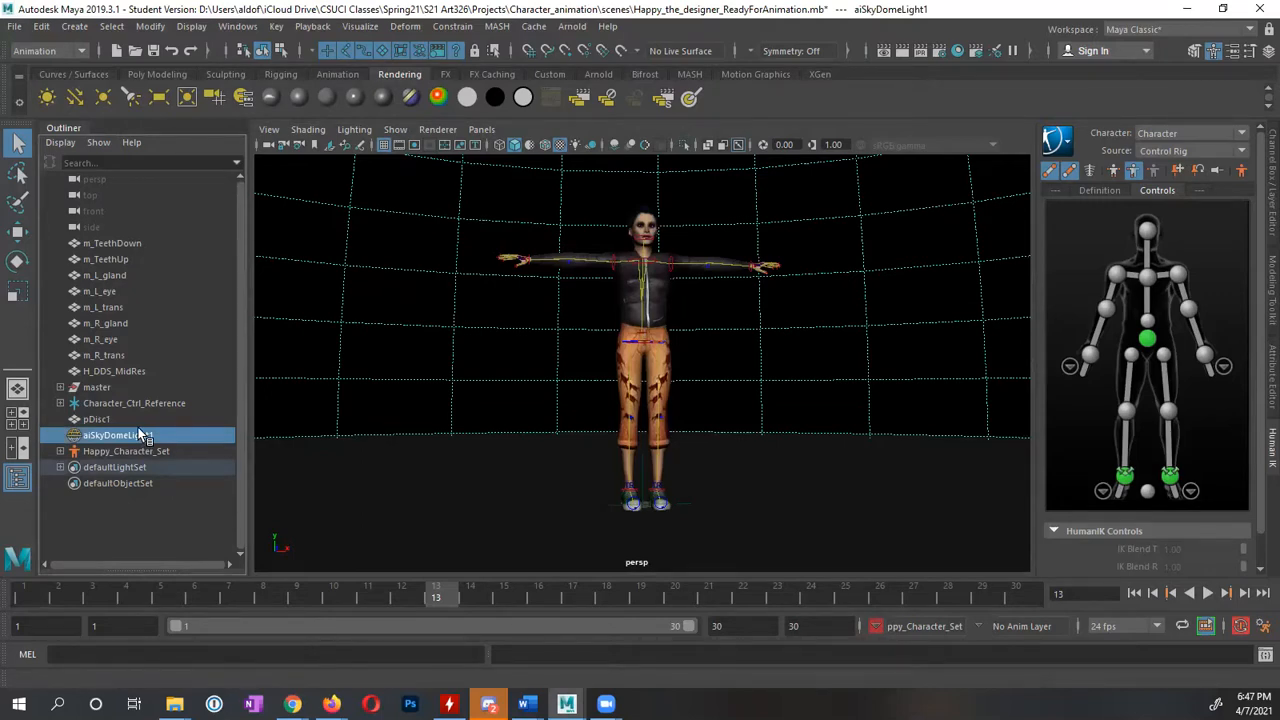
key("ctrl+h")
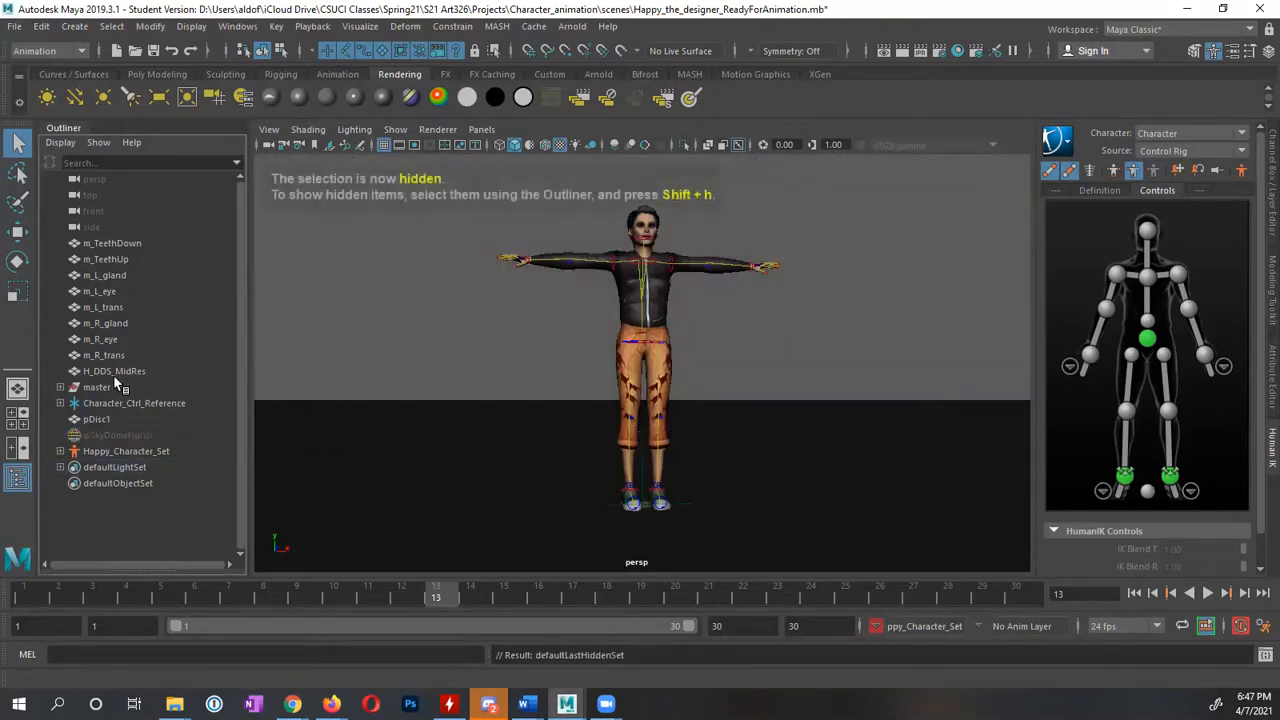
Select the ground disc pDisc1 under the character and rename it floor_plane
left_click(505, 491)
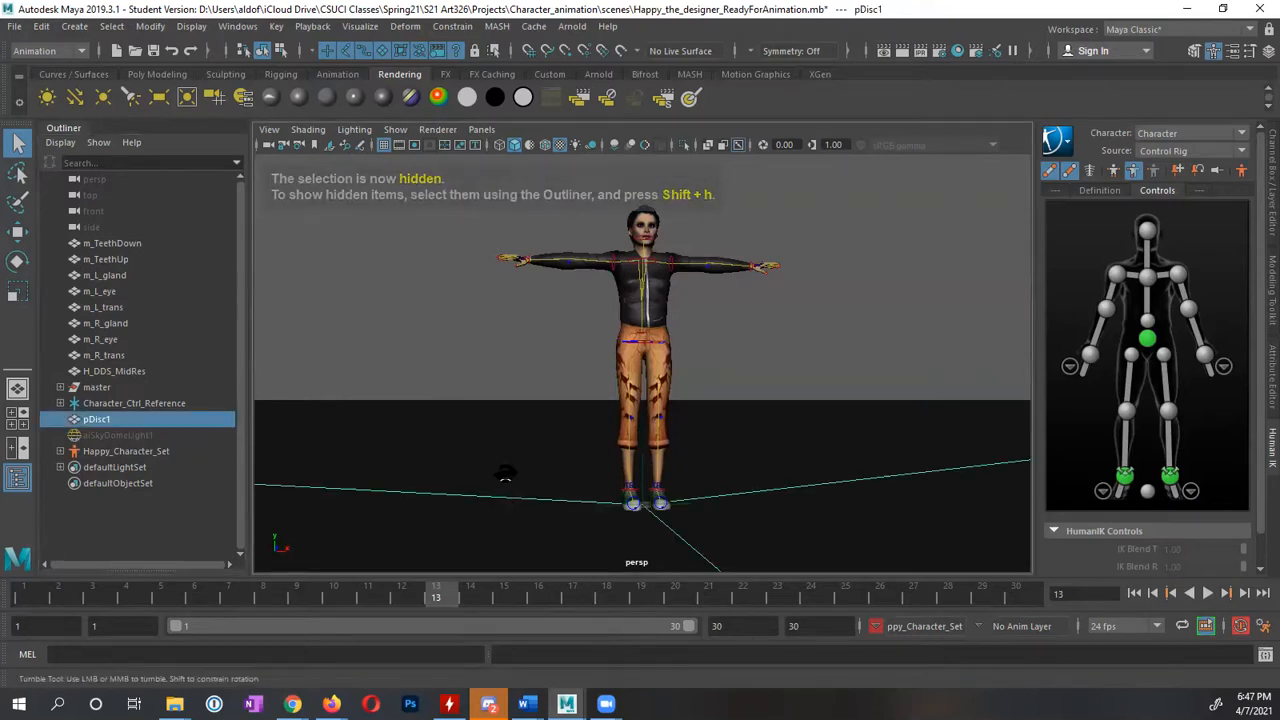
left_click_drag(508, 471, 480, 478, "alt")
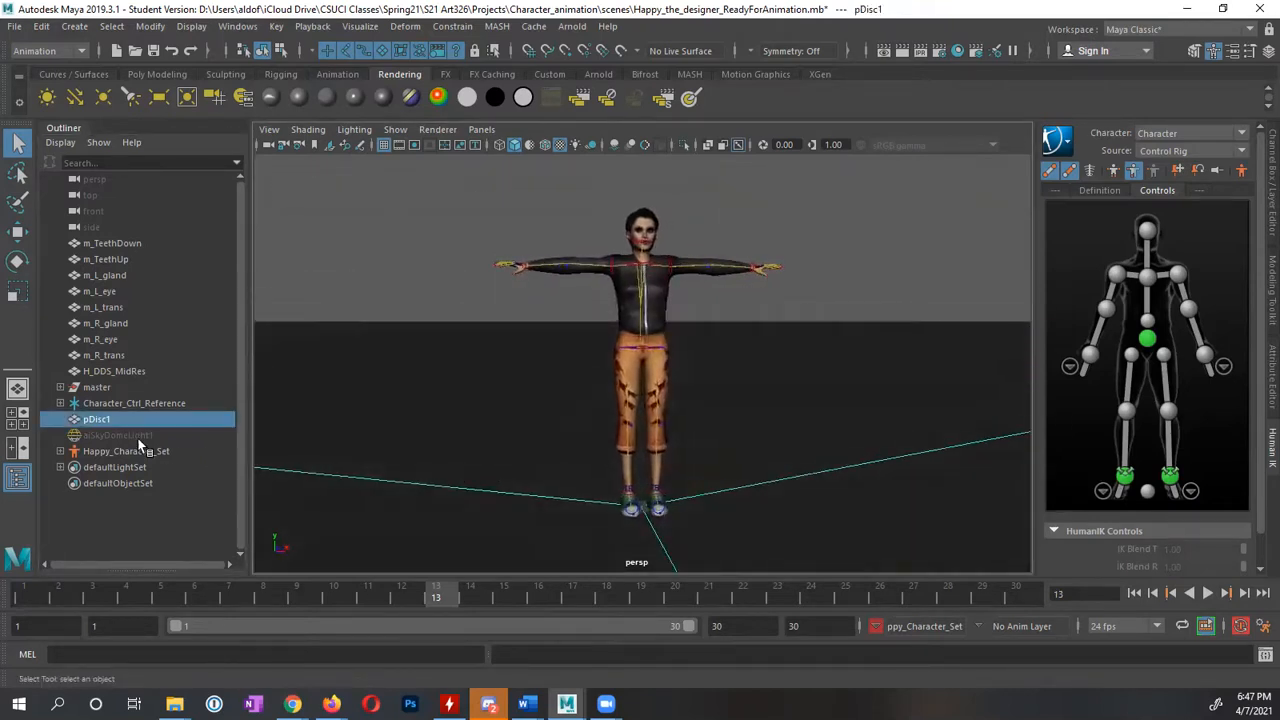
double_click(99, 421)
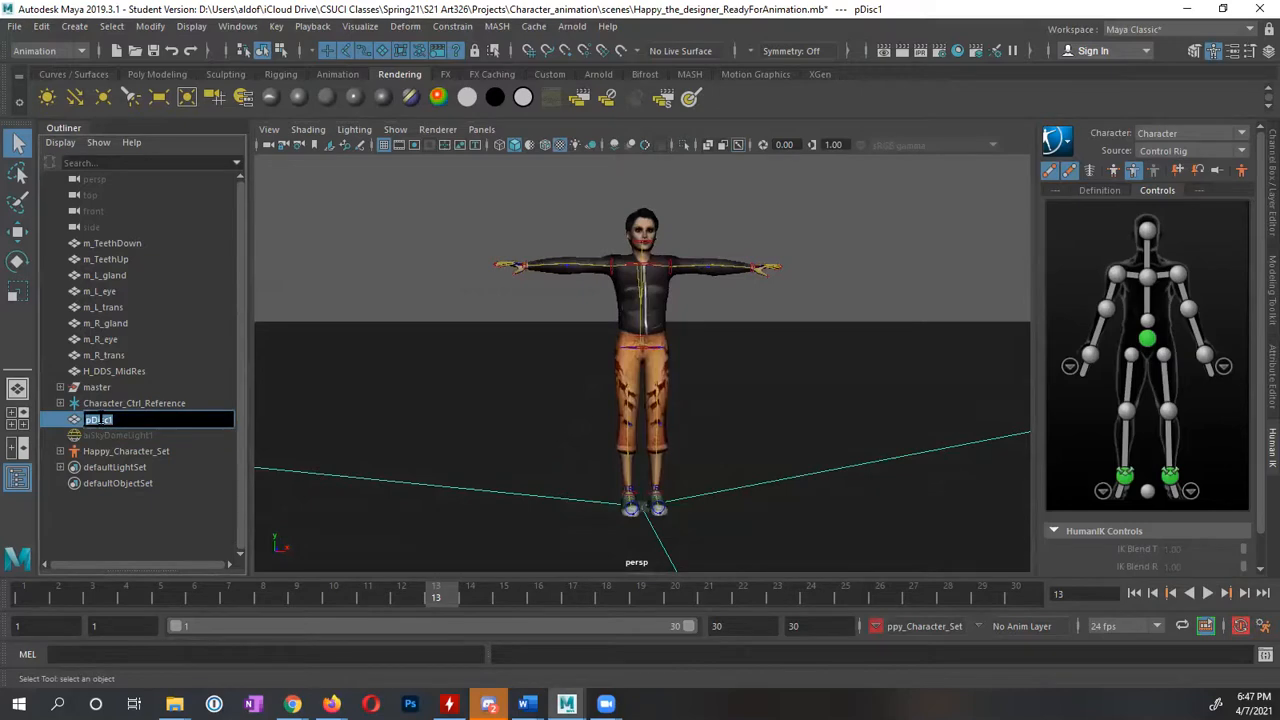
type("floor_plane")
key("Return")
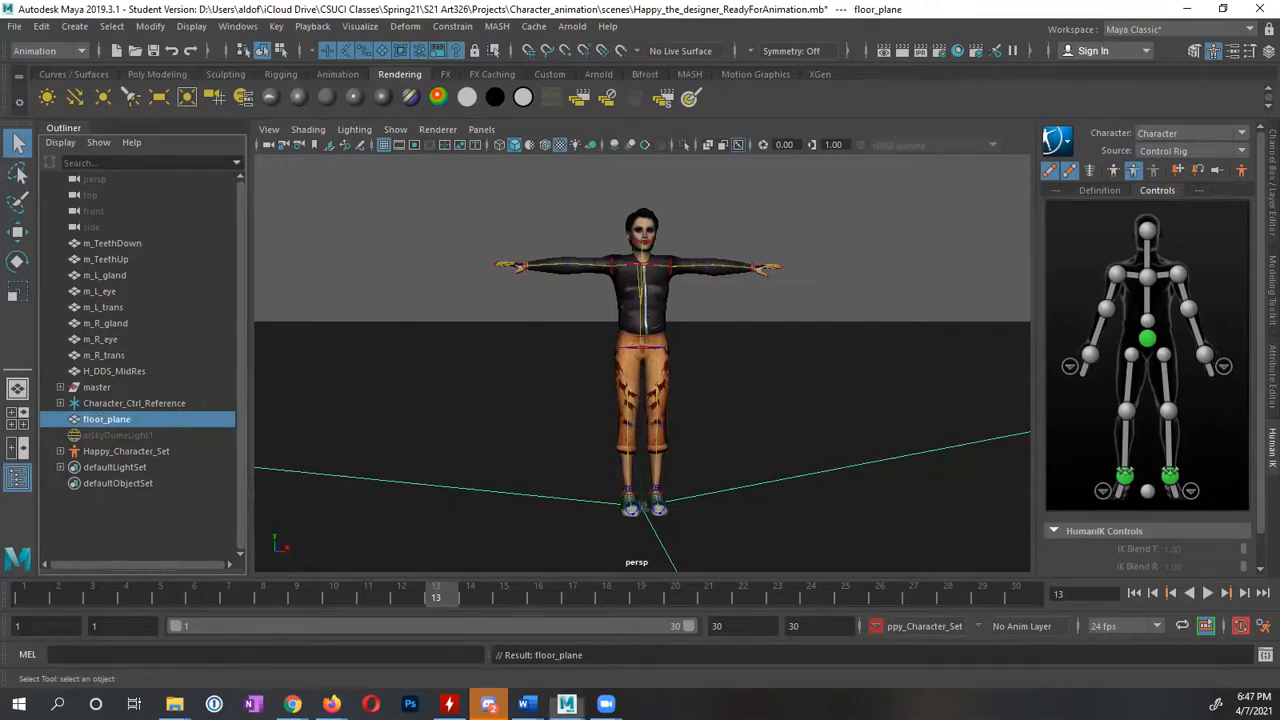
Save the current scene under its existing name, accepting the student version notice
key("ctrl+s")
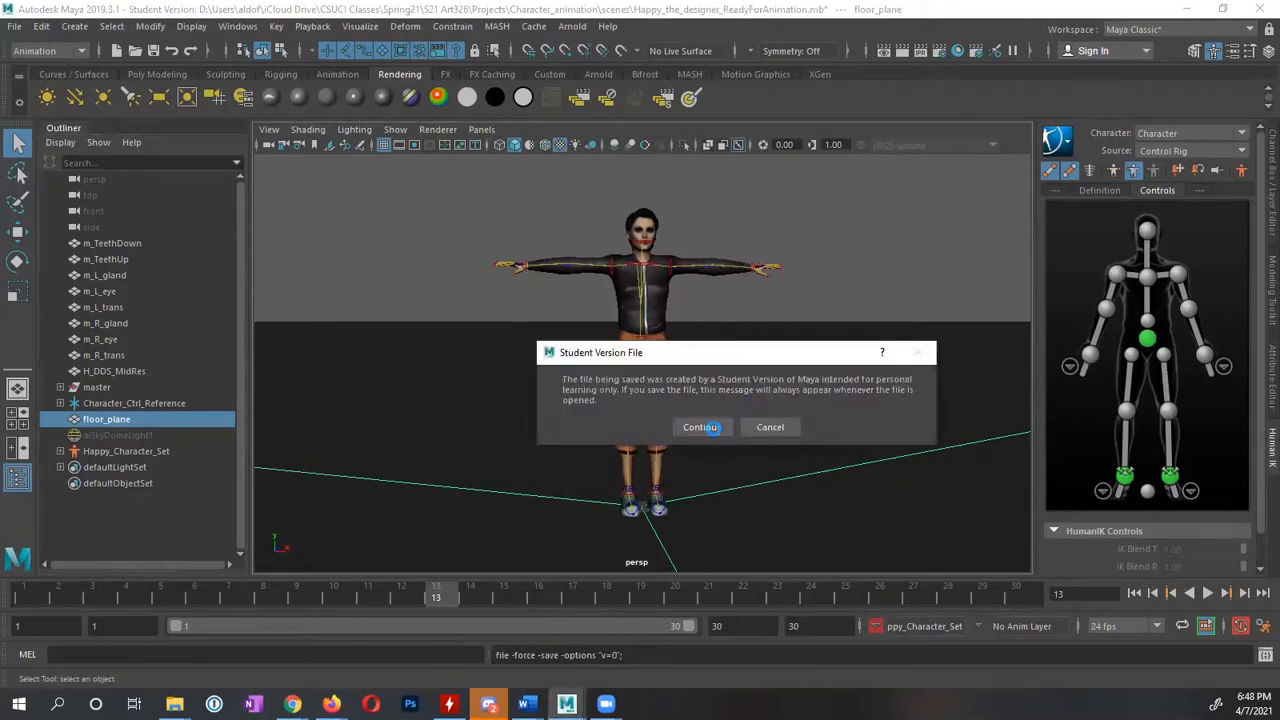
left_click(703, 426)
mouse_move(734, 425)
left_mouse_down("alt")
mouse_move(677, 406)
mouse_move(806, 406)
mouse_move(791, 422)
mouse_move(703, 420)
mouse_move(724, 424)
left_mouse_up("alt")
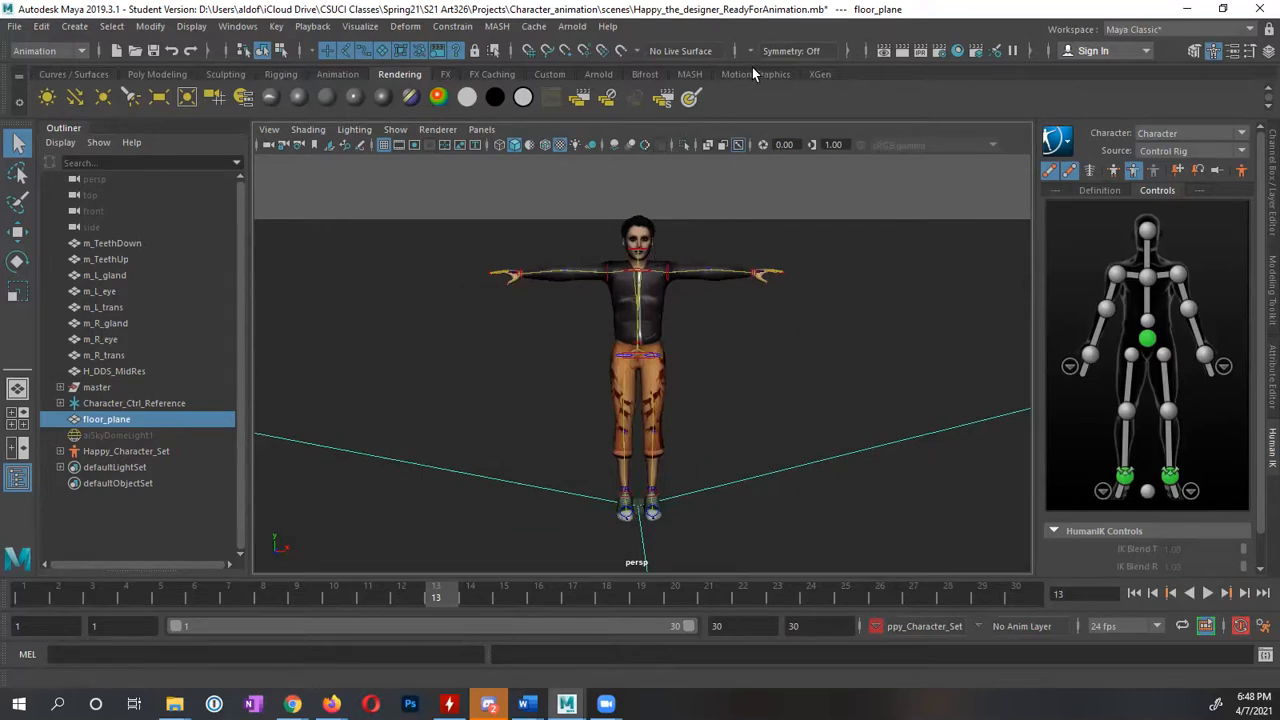
Save the scene as a new file named Happy_the_designer_WalkAcross.mb in the project's scenes folder, accepting the student version notice
left_click(14, 27)
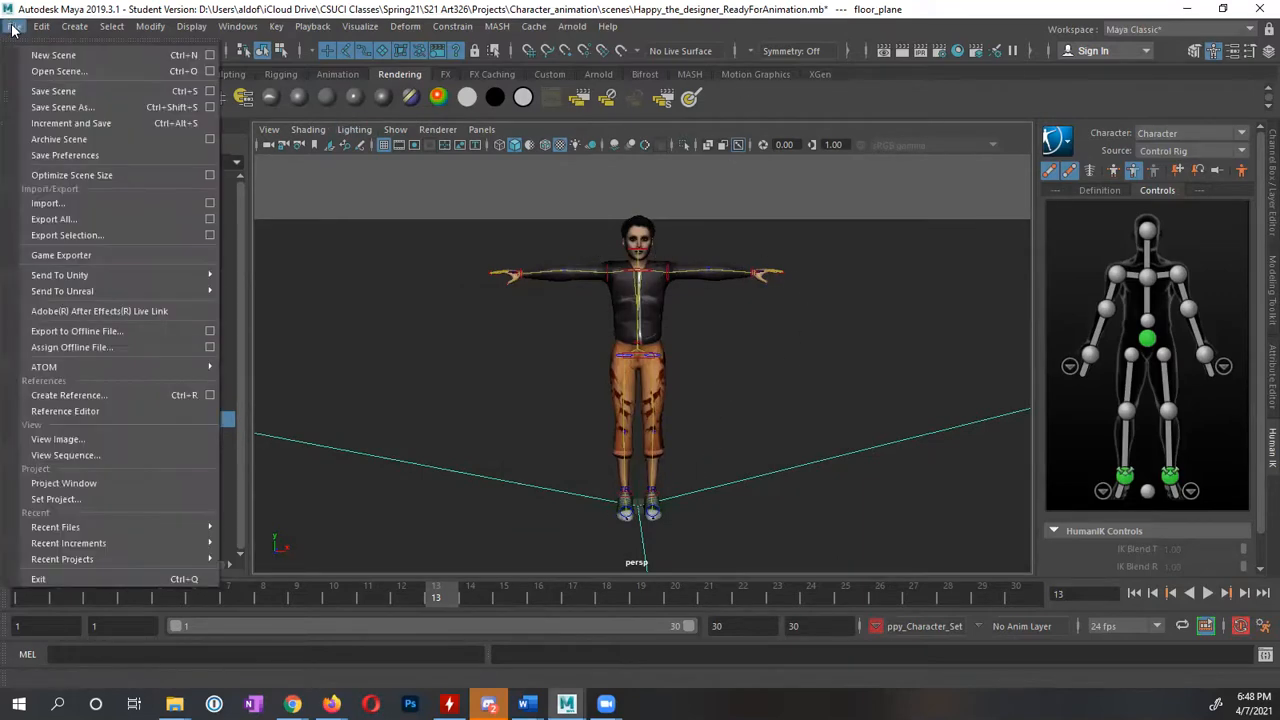
left_click(68, 107)
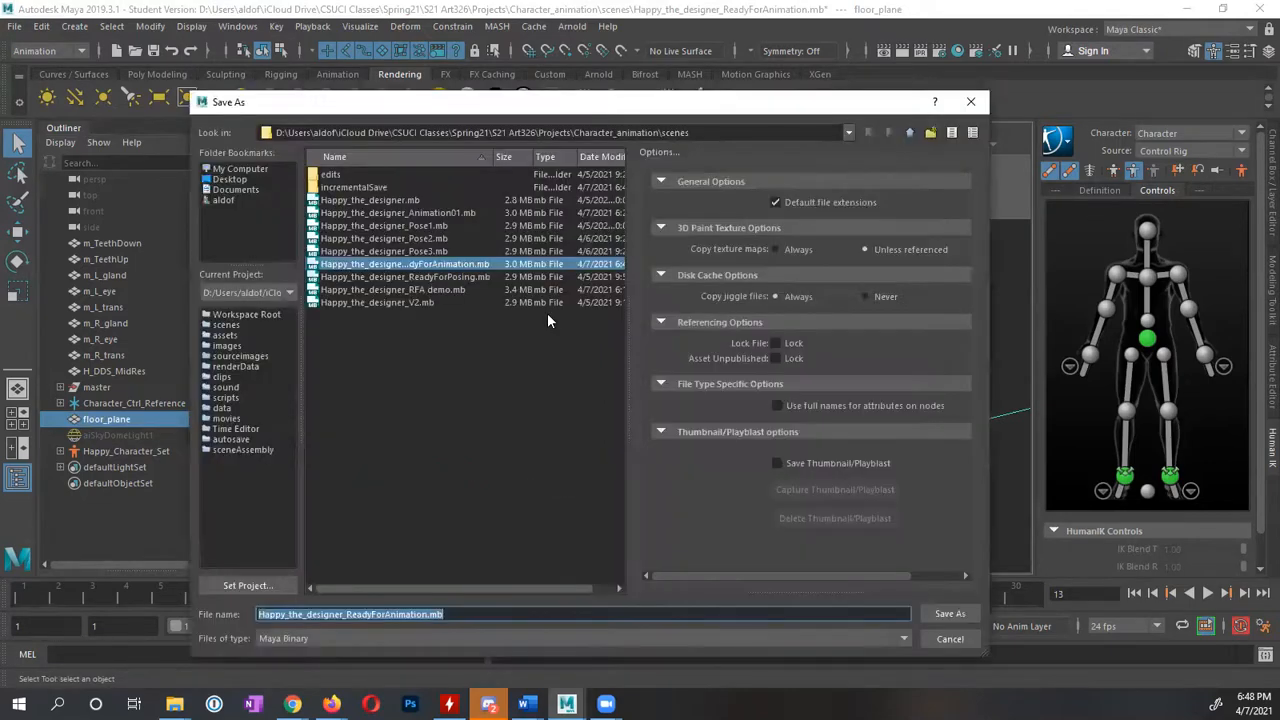
key("Right")
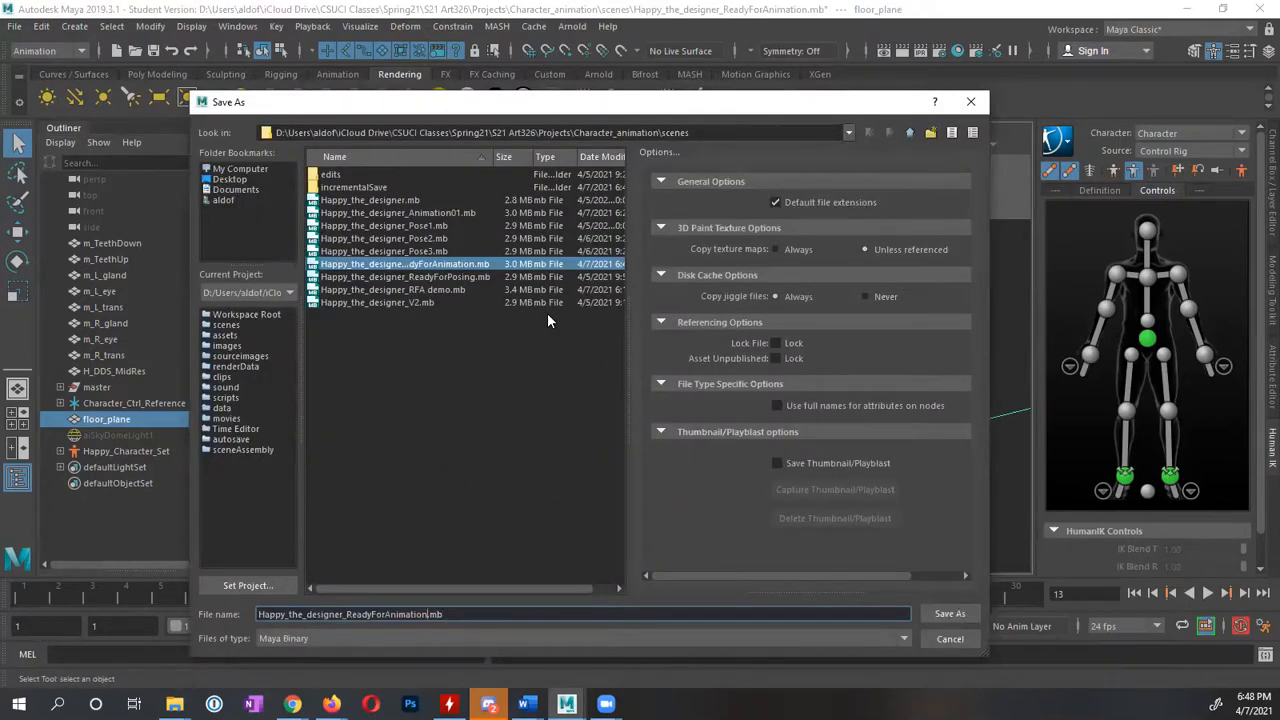
key("BackSpace")
key("BackSpace")
key("BackSpace")
key("BackSpace")
key("BackSpace")
key("BackSpace")
key("BackSpace")
key("BackSpace")
key("BackSpace")
key("BackSpace")
key("BackSpace")
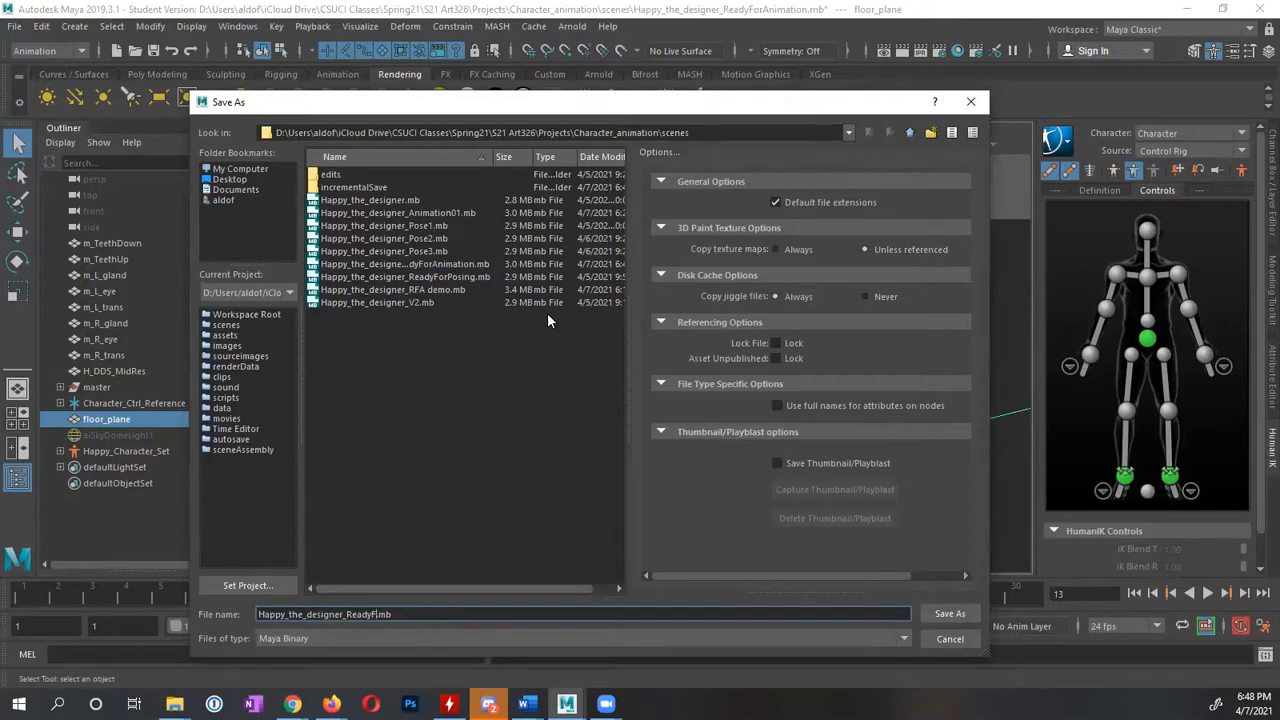
key("BackSpace")
key("BackSpace")
key("BackSpace")
key("BackSpace")
key("BackSpace")
key("BackSpace")
type("WalkAcross")
left_click(949, 615)
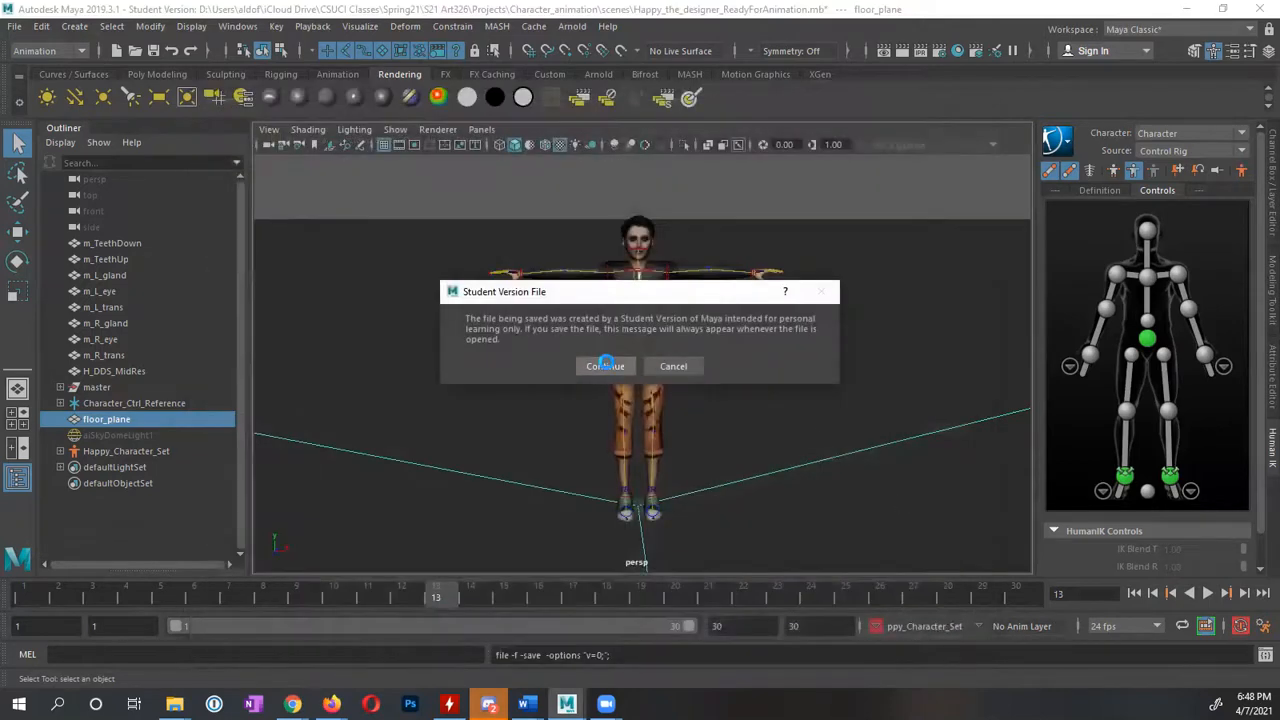
left_click(606, 364)
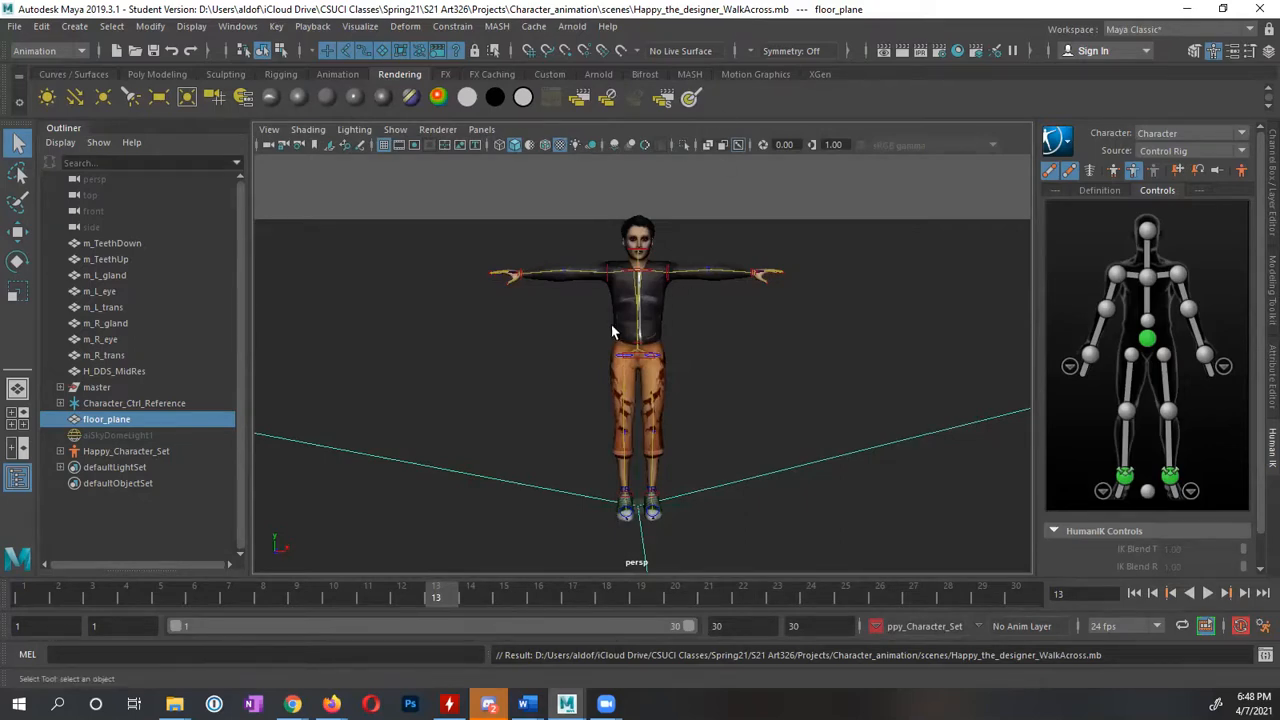
Keep the Animation menu set active and open the options for setting keys
left_click_drag(617, 326, 545, 332, "alt")
left_click_drag(665, 334, 598, 336, "alt")
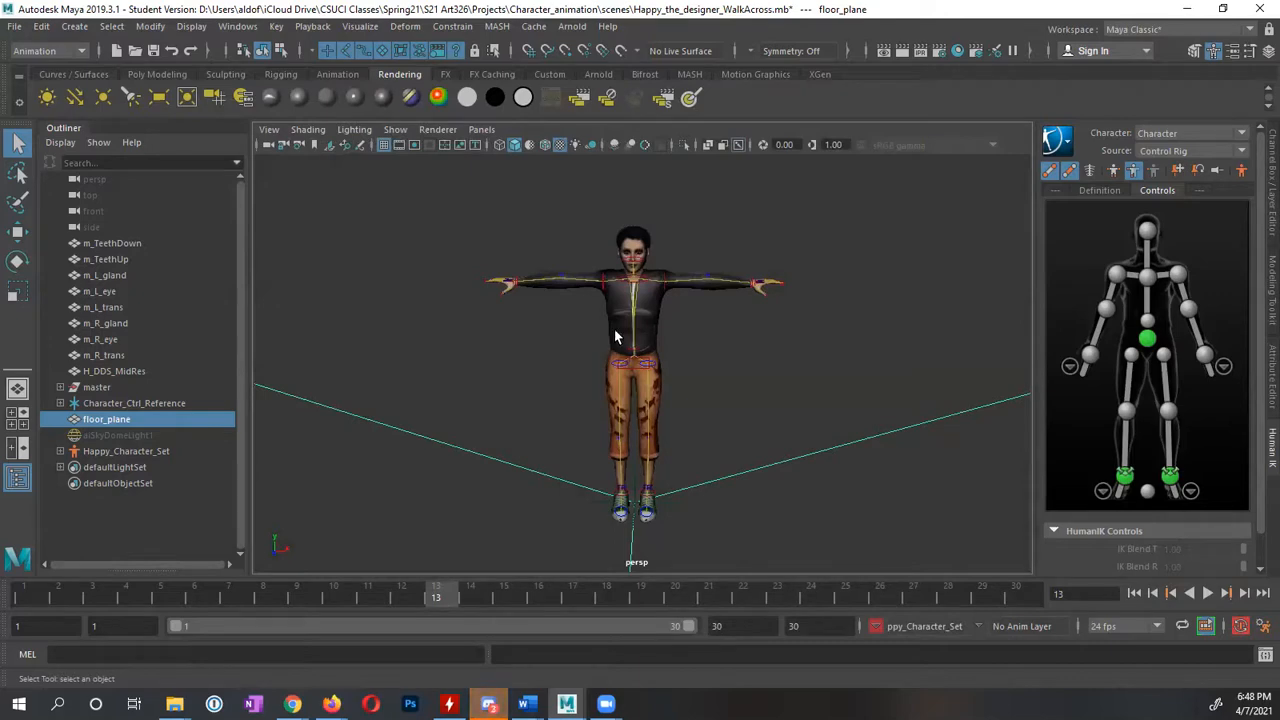
left_click_drag(640, 360, 670, 340, "alt")
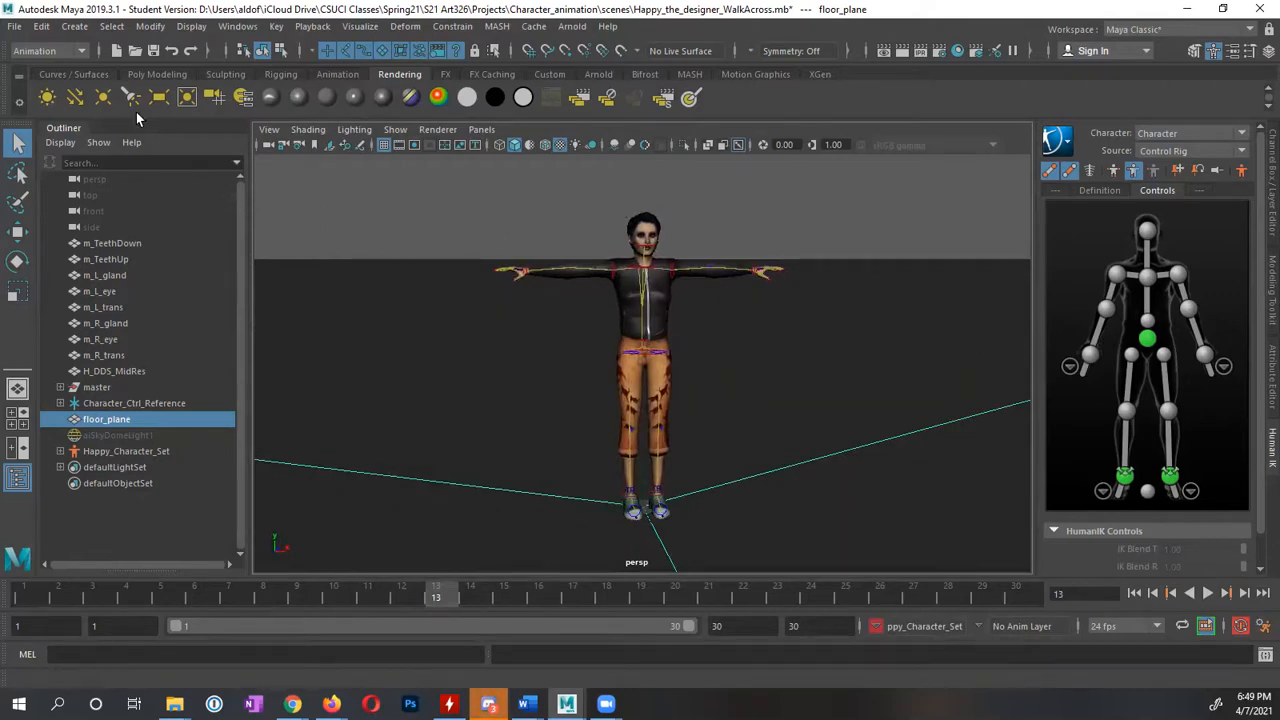
left_click(80, 51)
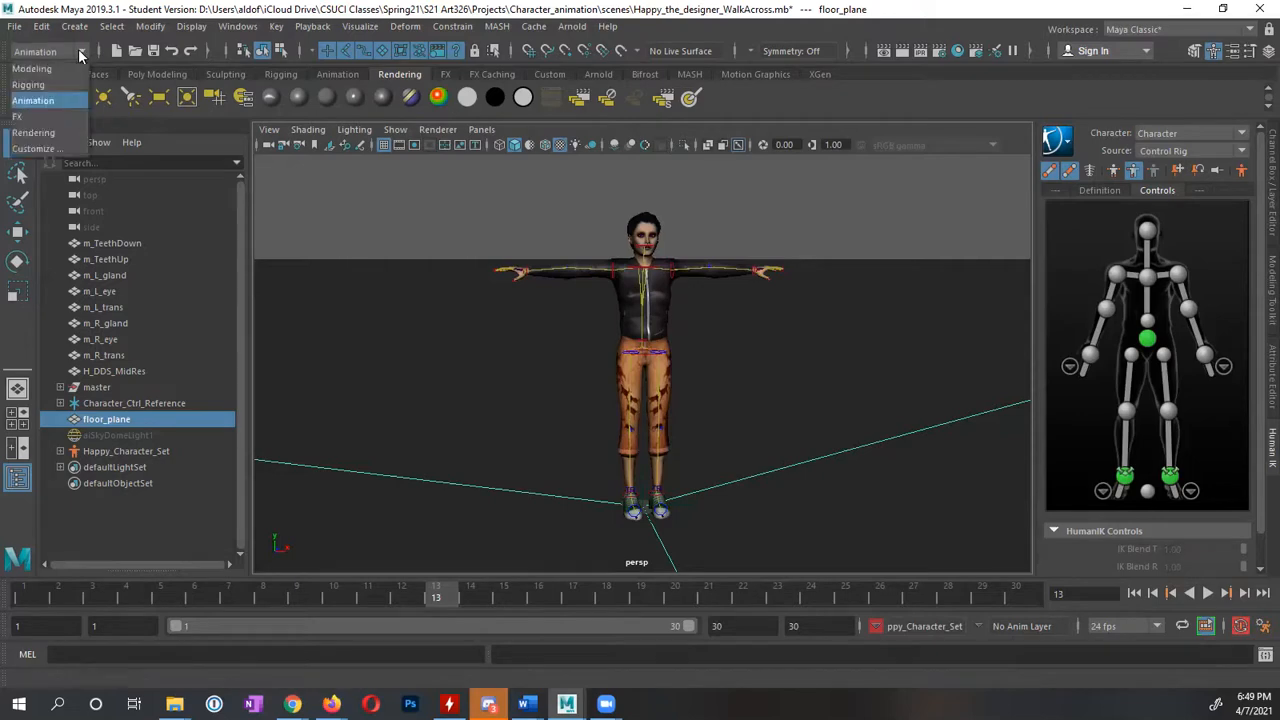
left_click(77, 97)
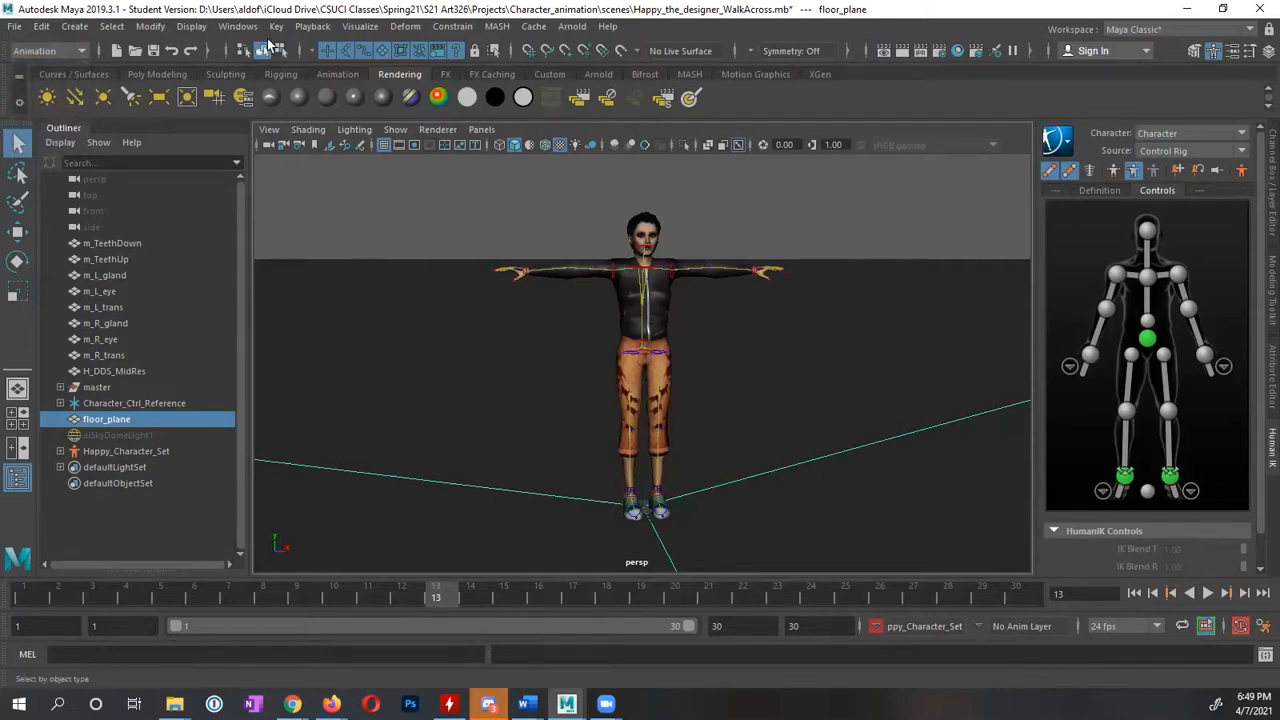
left_click(277, 26)
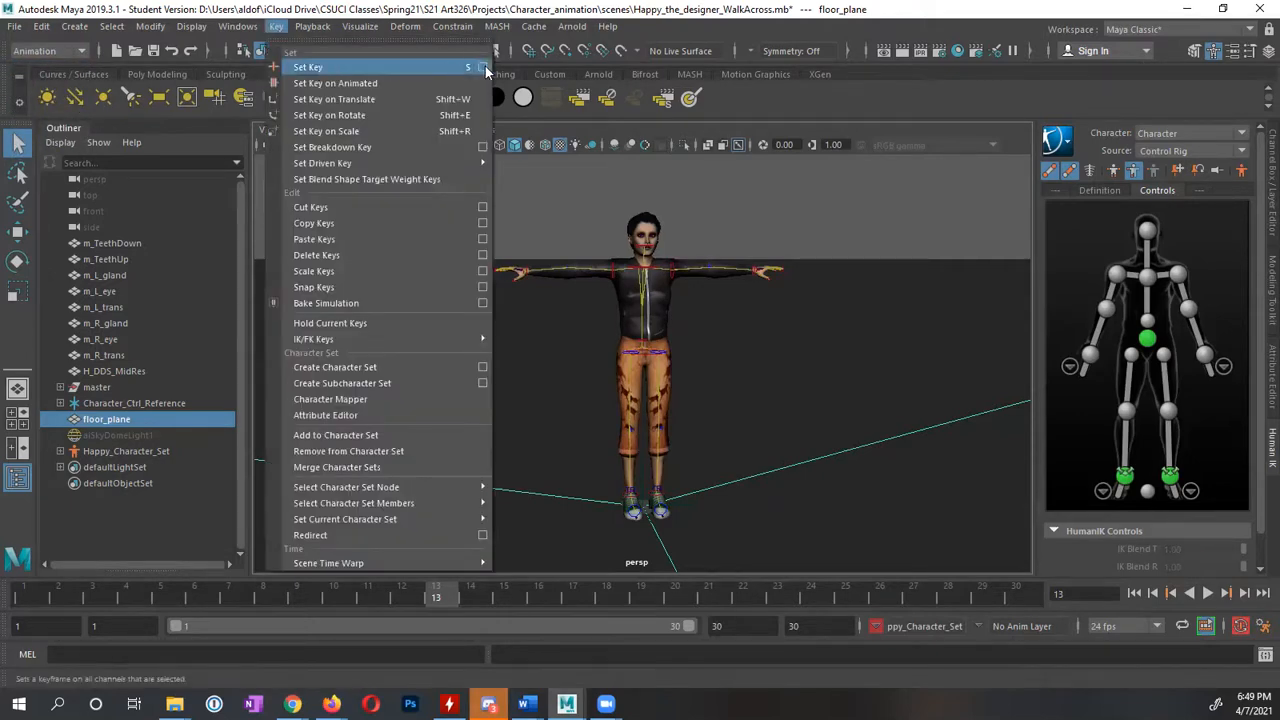
left_click(482, 67)
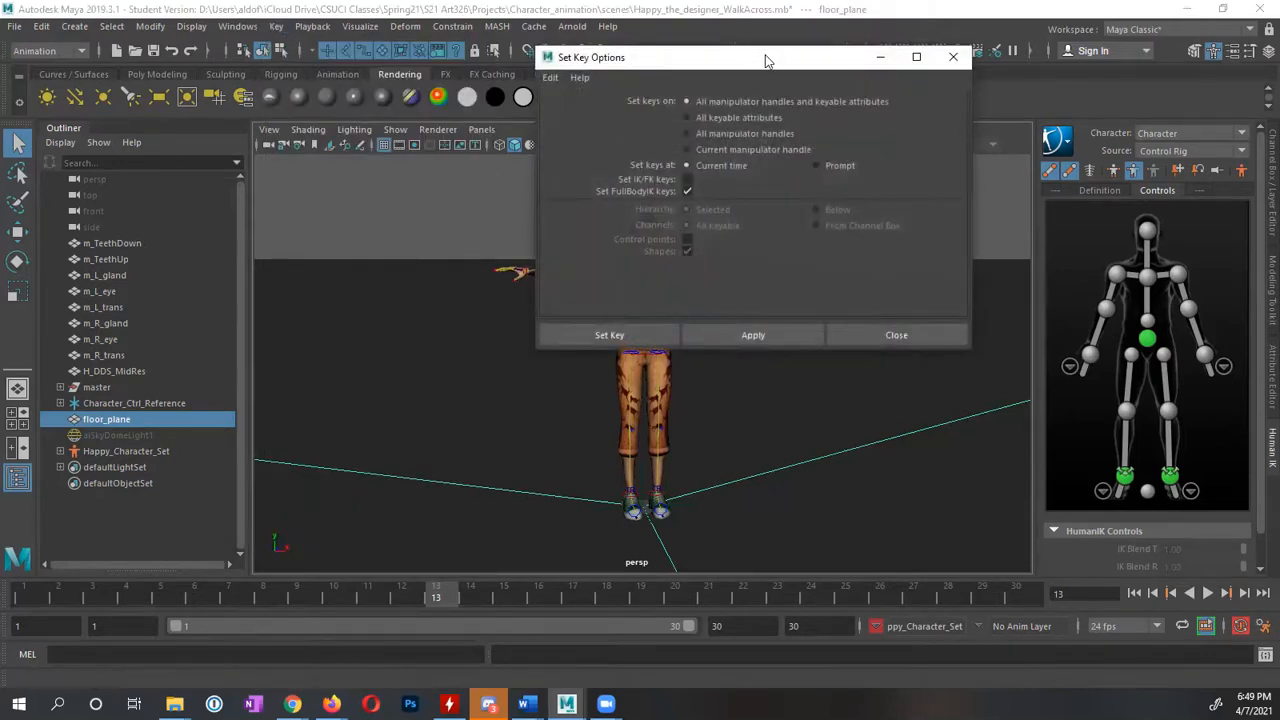
left_click_drag(766, 60, 769, 116)
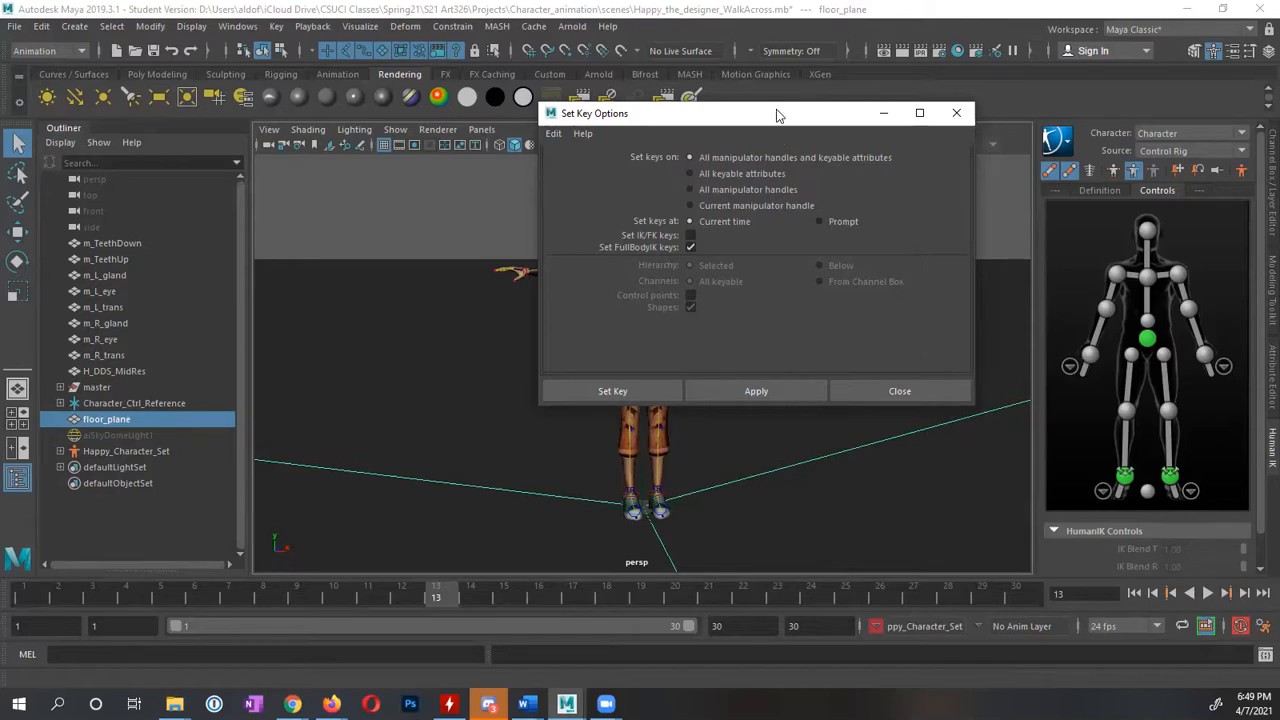
left_click_drag(779, 115, 896, 103)
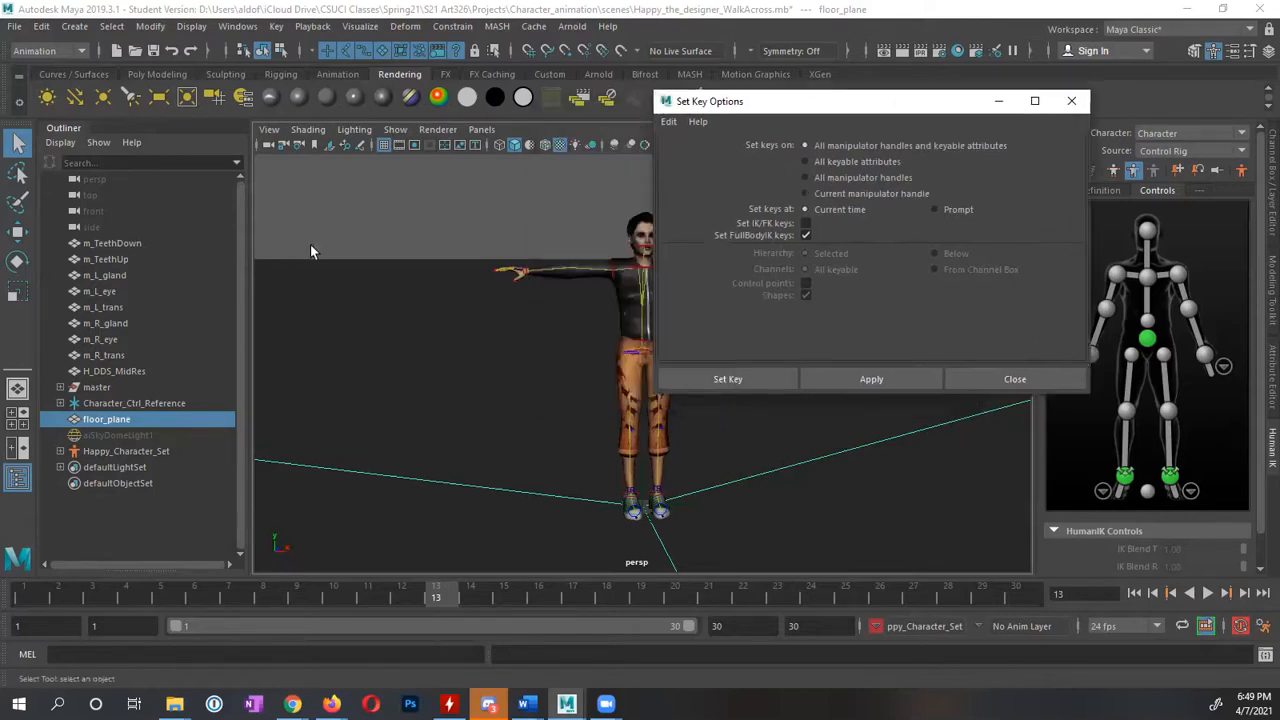
Activate the Move tool and select the character's hips effector
key("w")
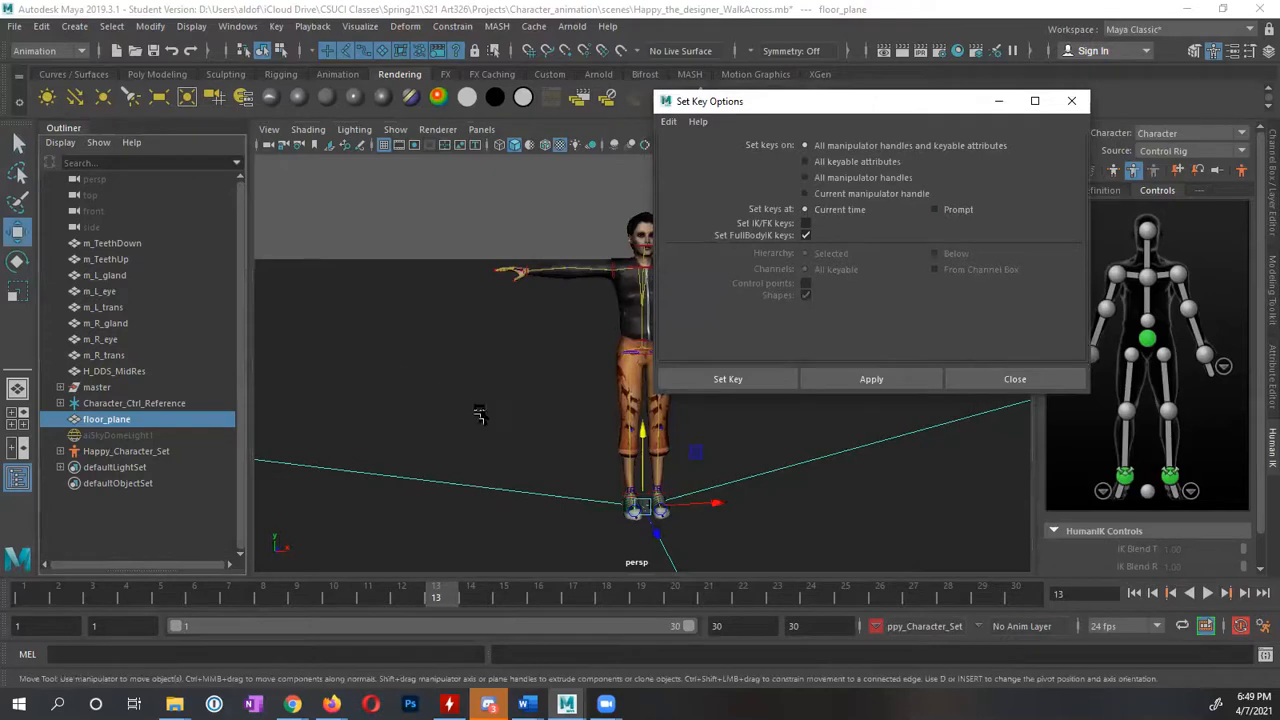
left_click_drag(930, 104, 442, 184)
left_click(1147, 339)
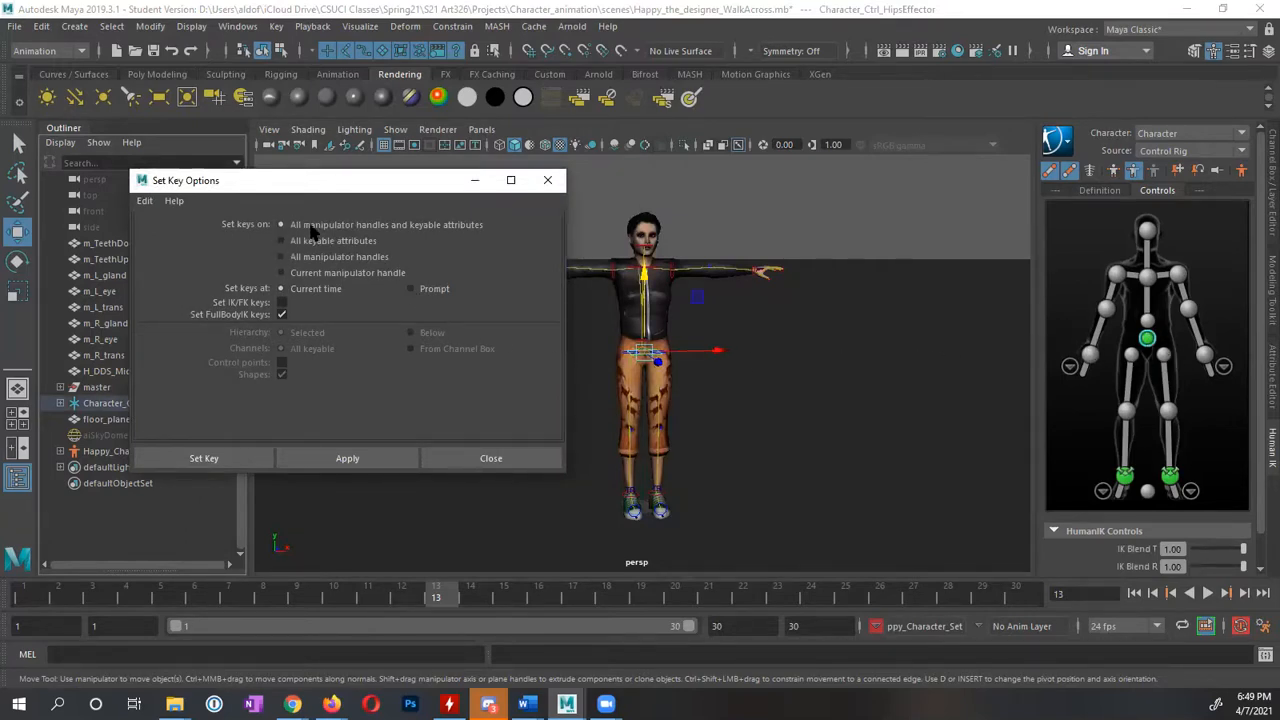
left_click_drag(663, 349, 588, 362, "alt")
middle_click_drag(700, 344, 773, 338, "alt")
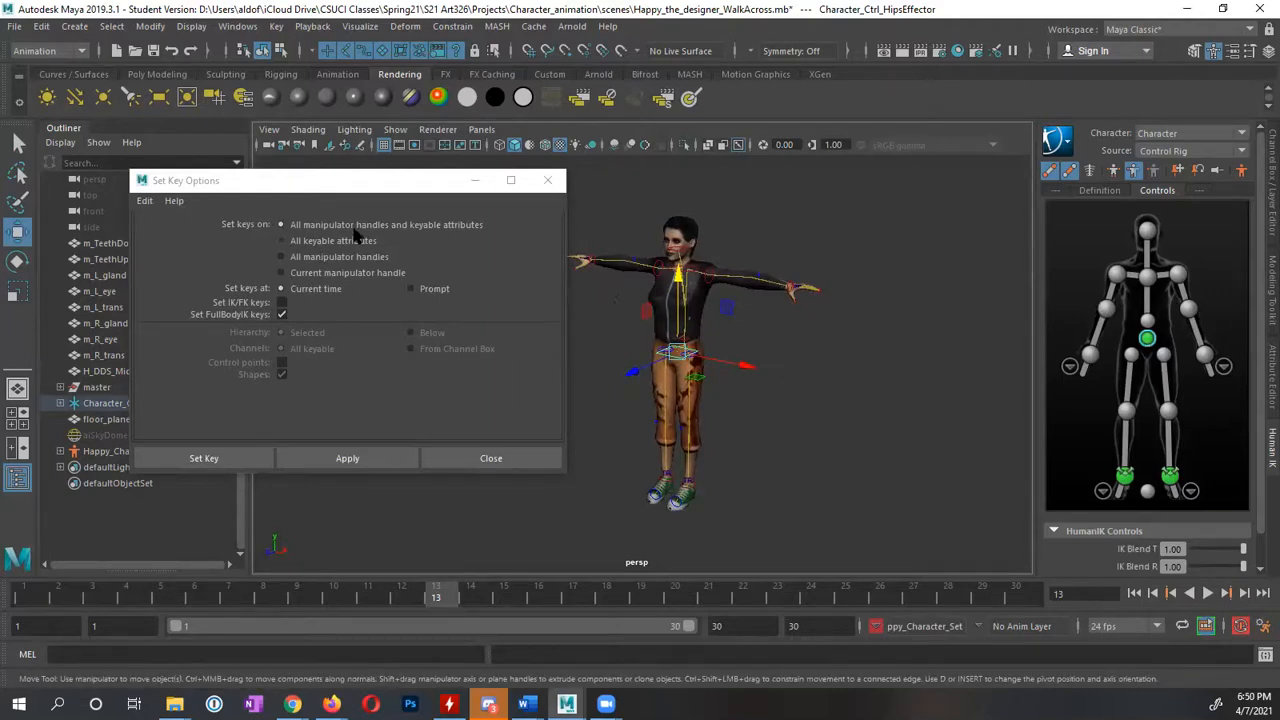
Try keying all keyable attributes, all manipulator handles and the current manipulator handle, while nudging the left wrist effector slightly
left_click(284, 242)
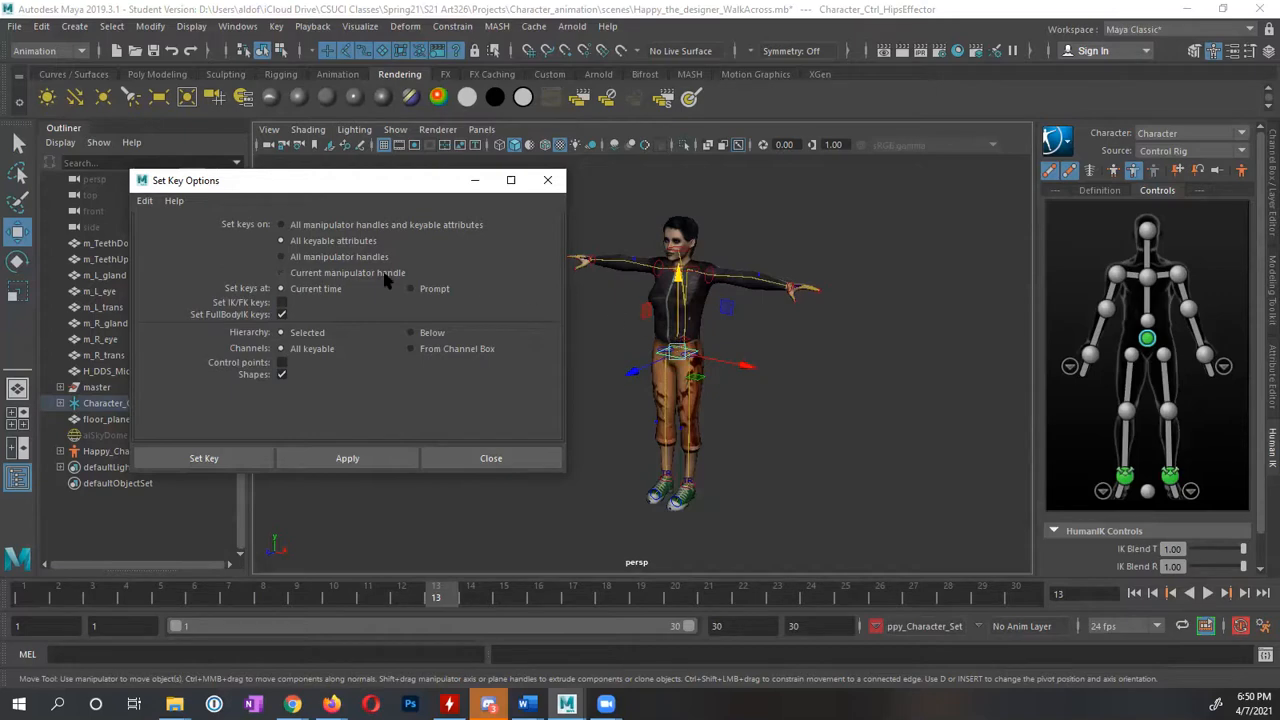
left_click(305, 259)
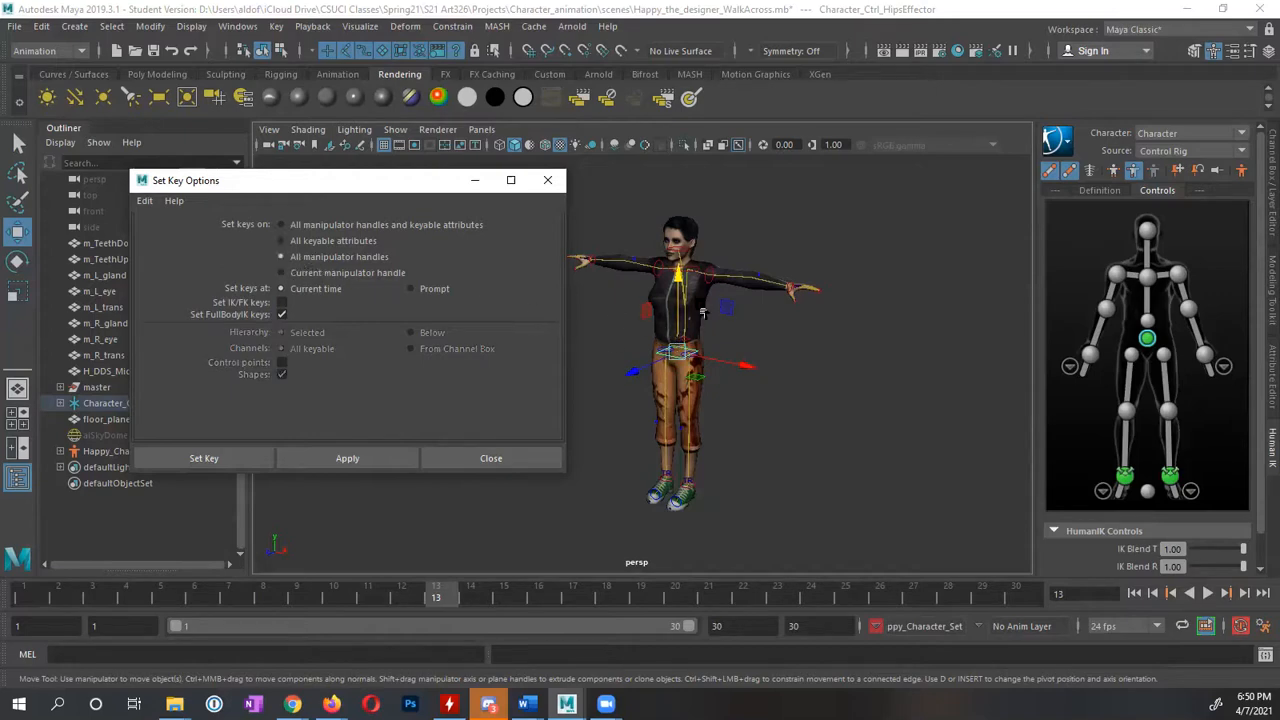
left_click(791, 287)
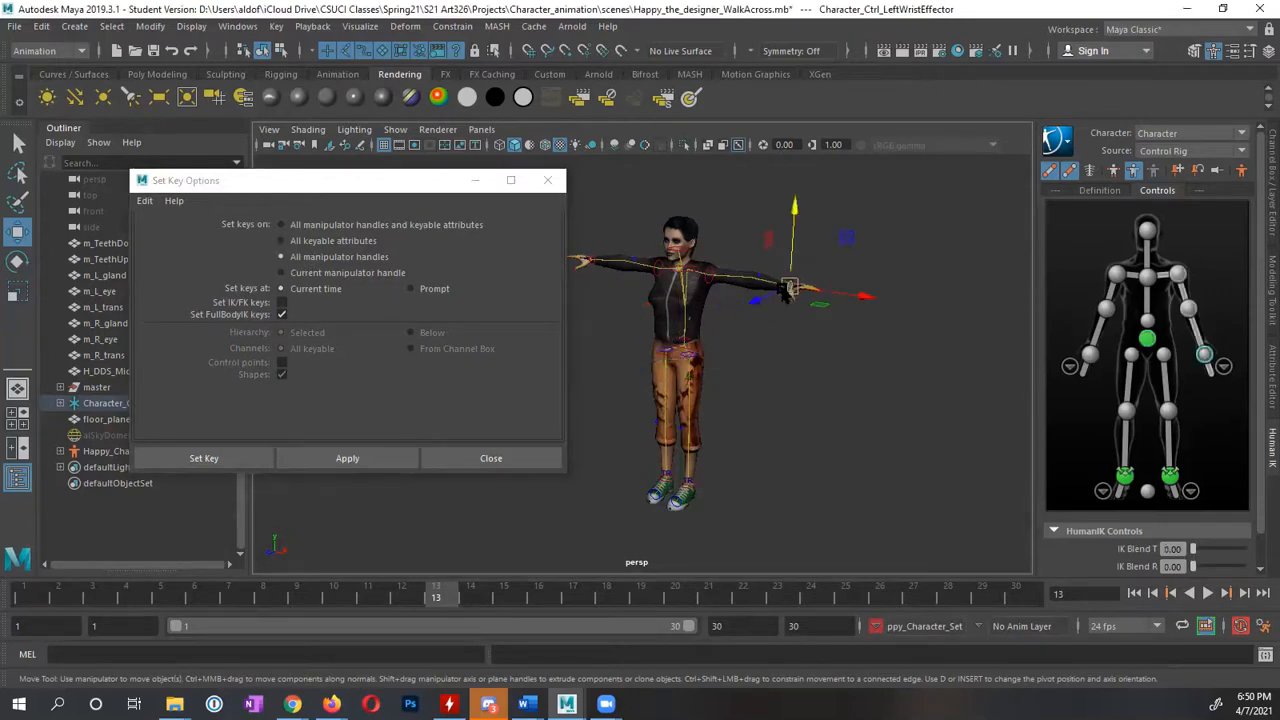
left_click_drag(792, 283, 785, 288)
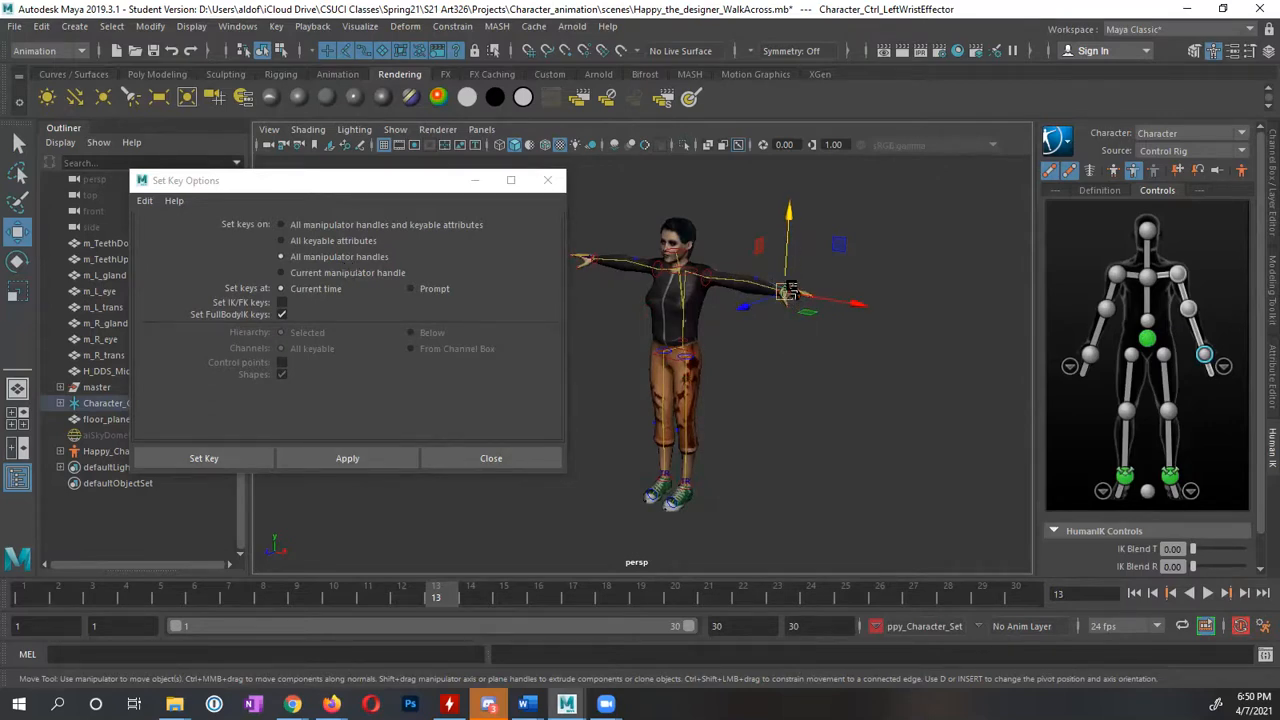
left_click(281, 272)
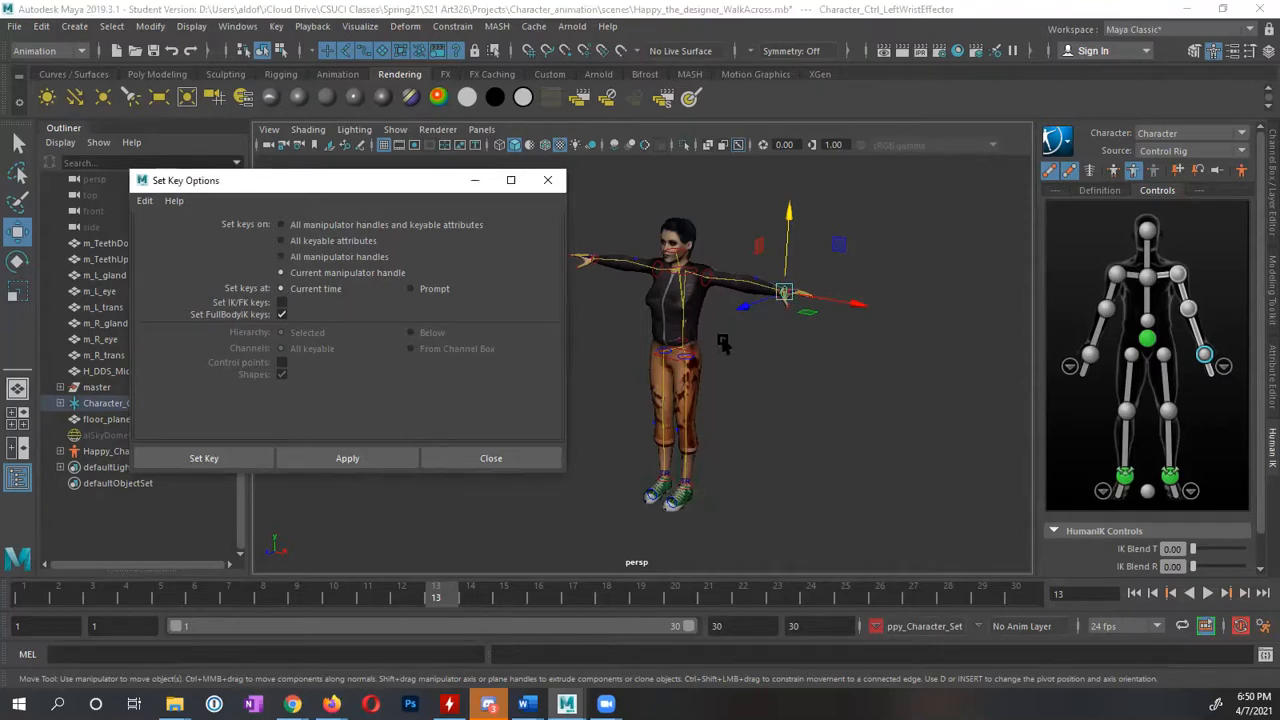
left_click(845, 310)
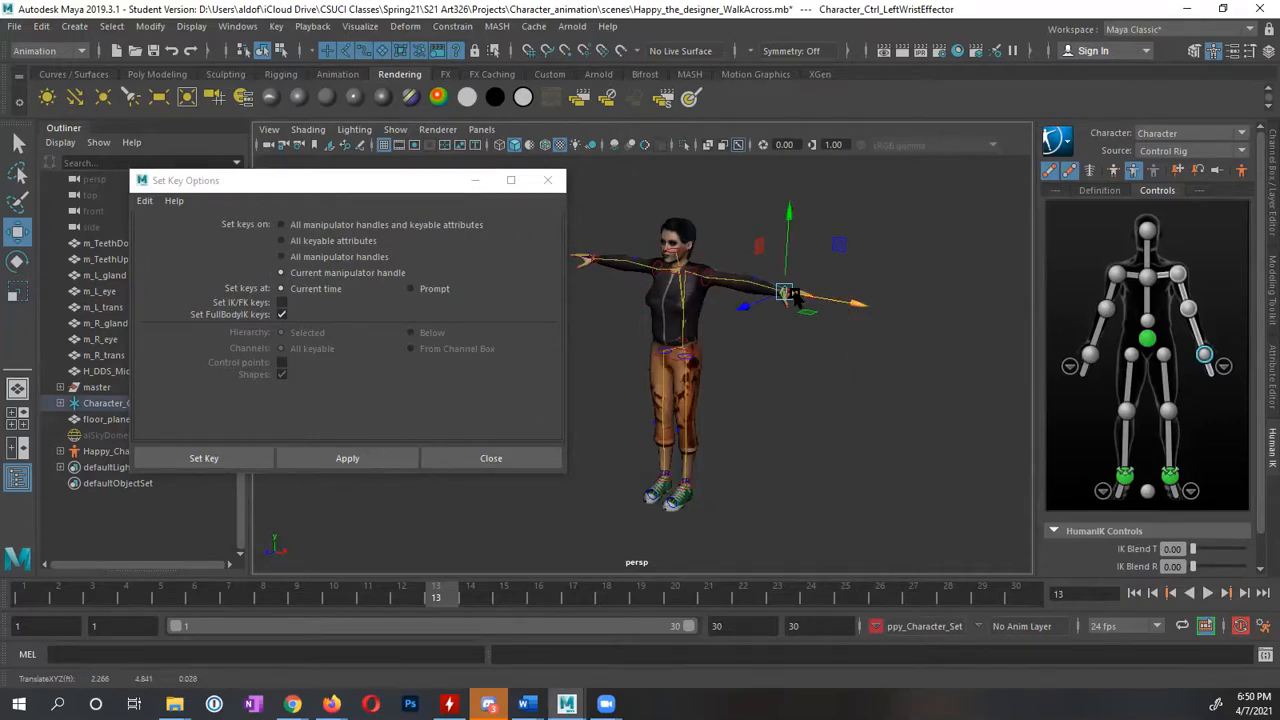
Set keys on all manipulator handles and keyable attributes, apply a key at frame 13 and close the options
left_click(320, 226)
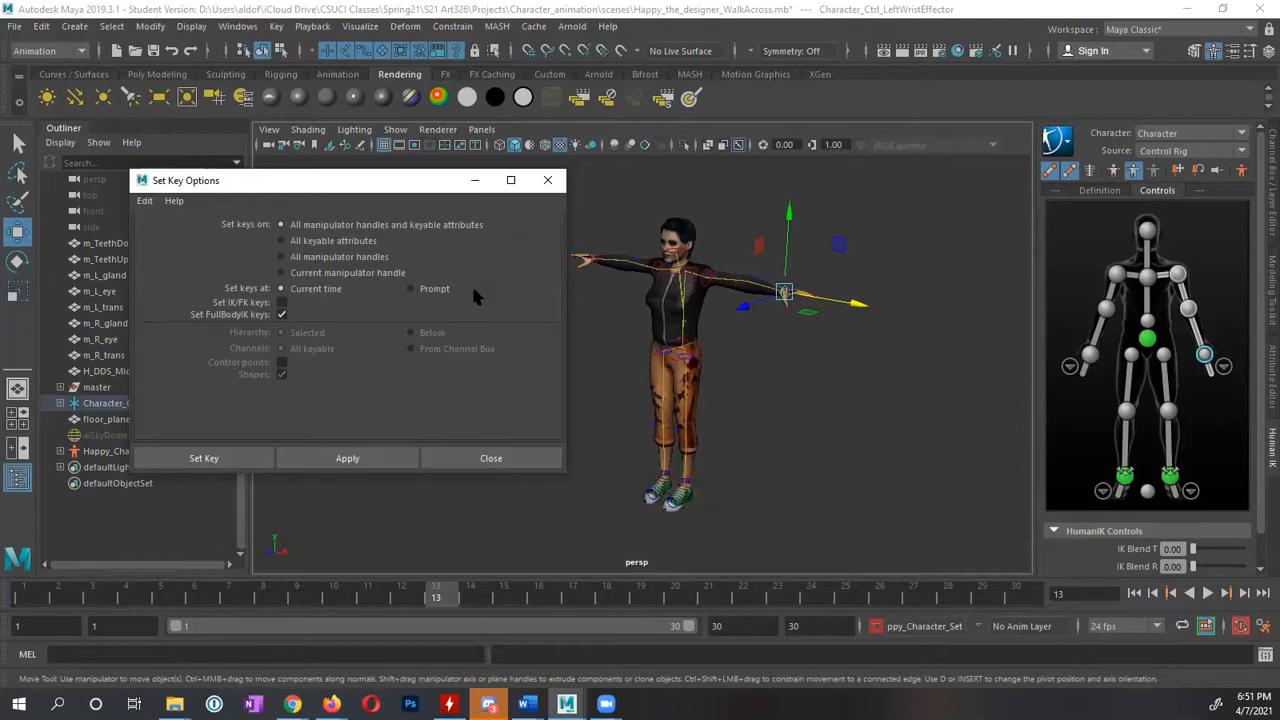
left_click(355, 461)
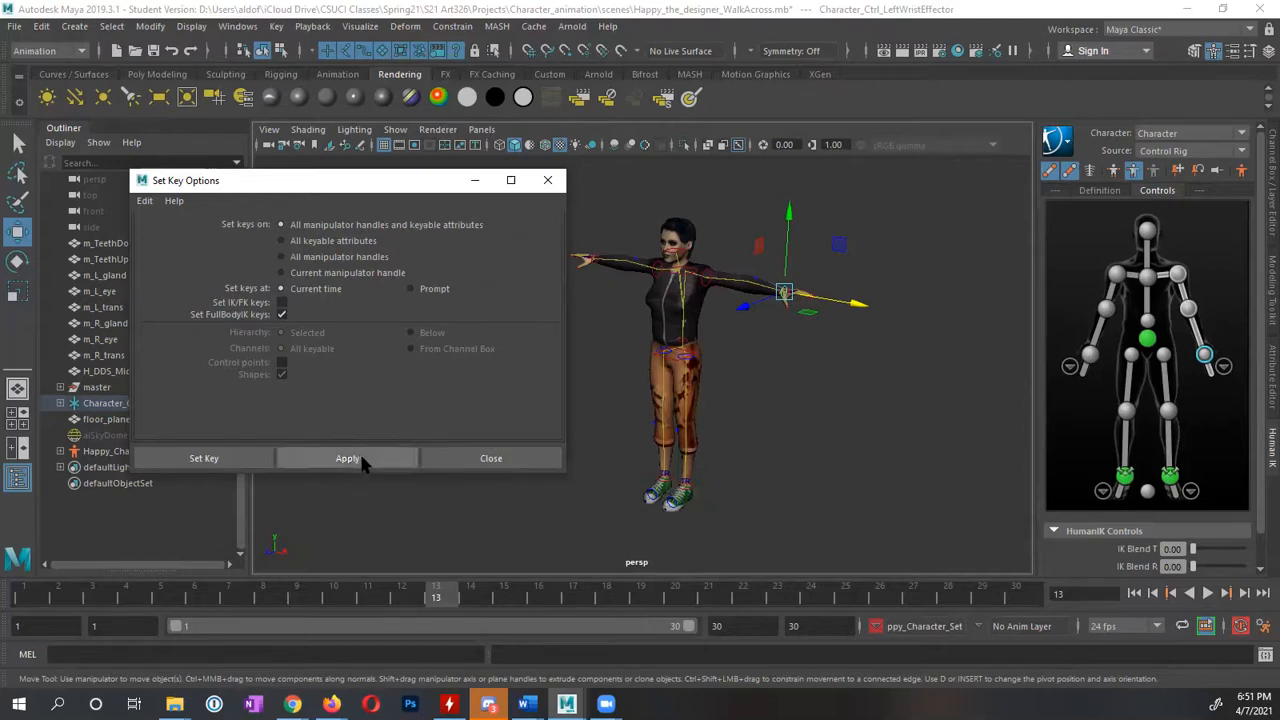
left_click(365, 465)
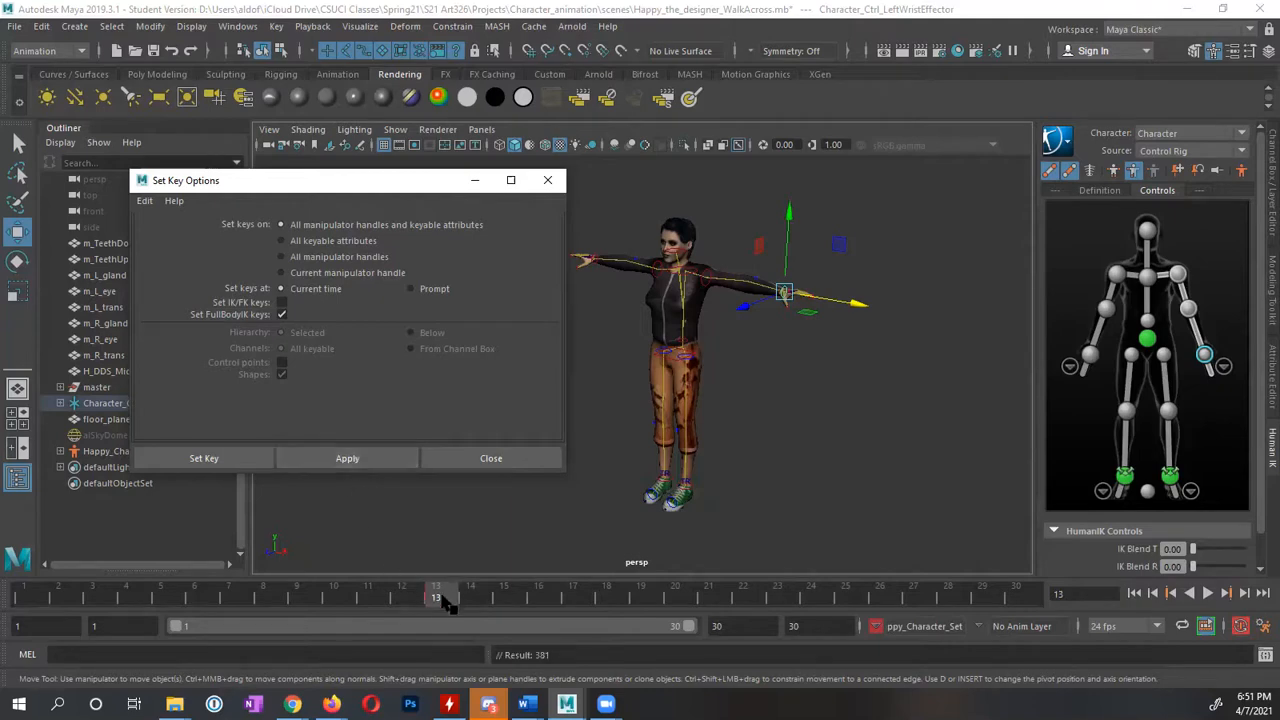
left_click(504, 463)
left_click(495, 458)
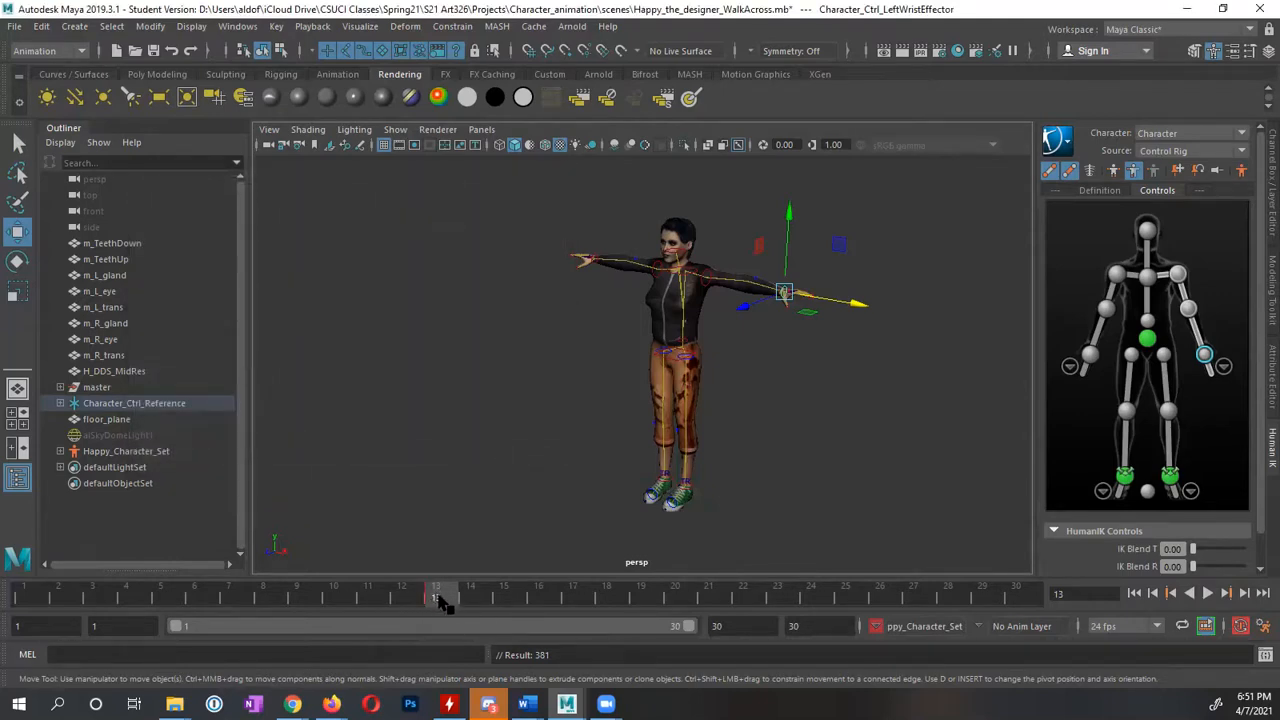
Select the floor plane and delete the key at frame 13 from the timeline
left_click(503, 383)
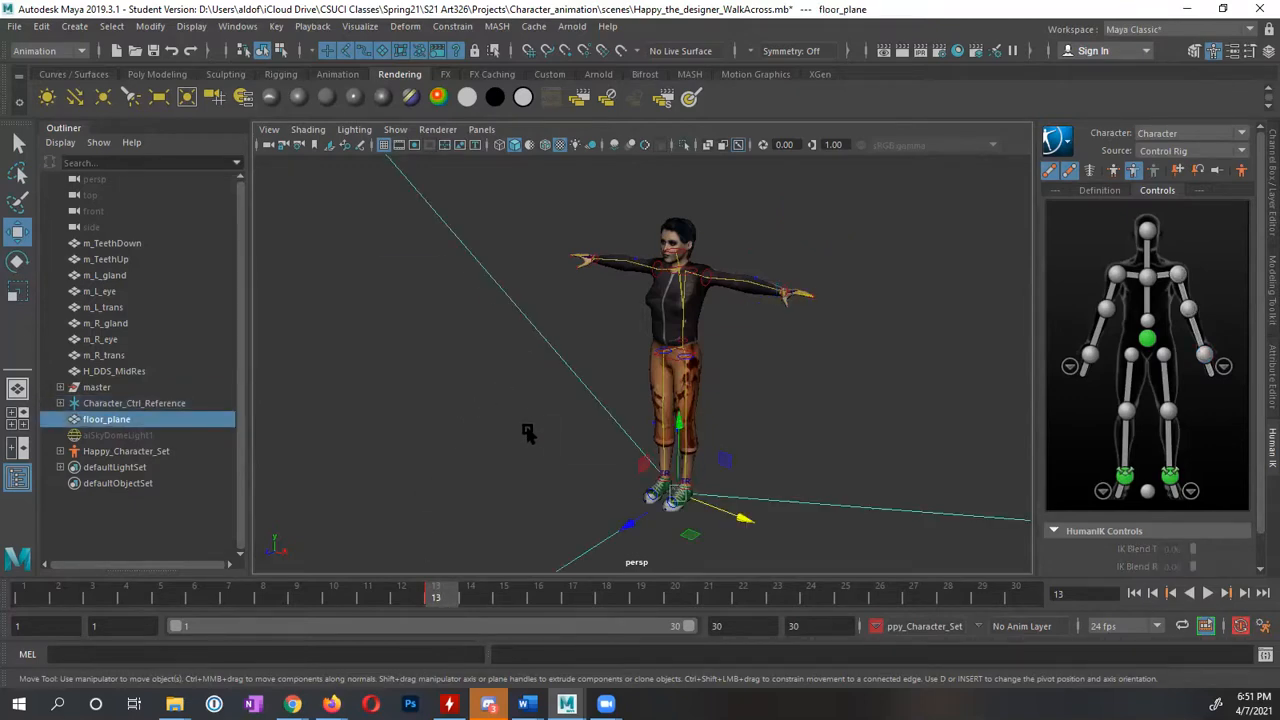
left_click_drag(527, 438, 539, 402, "alt")
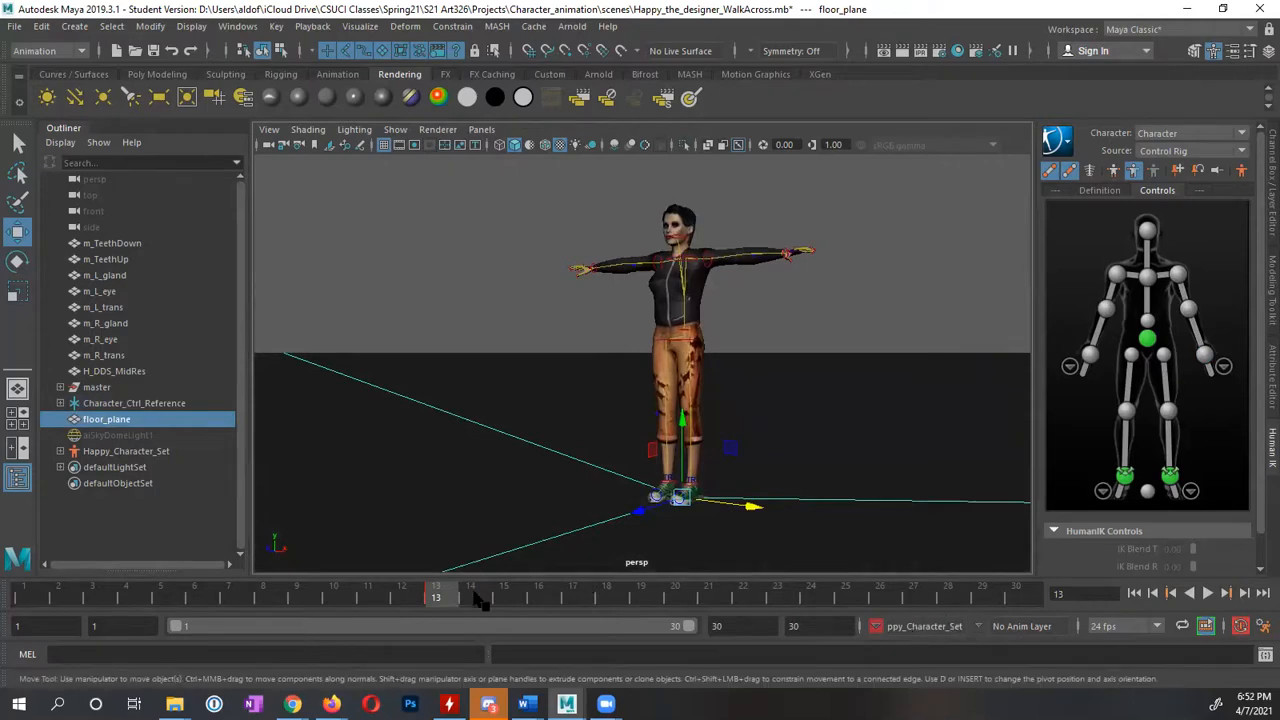
key("alt+v")
mouse_move(405, 598)
left_mouse_down()
mouse_move(471, 594)
mouse_move(414, 600)
mouse_move(434, 593)
left_mouse_up()
right_click(437, 598)
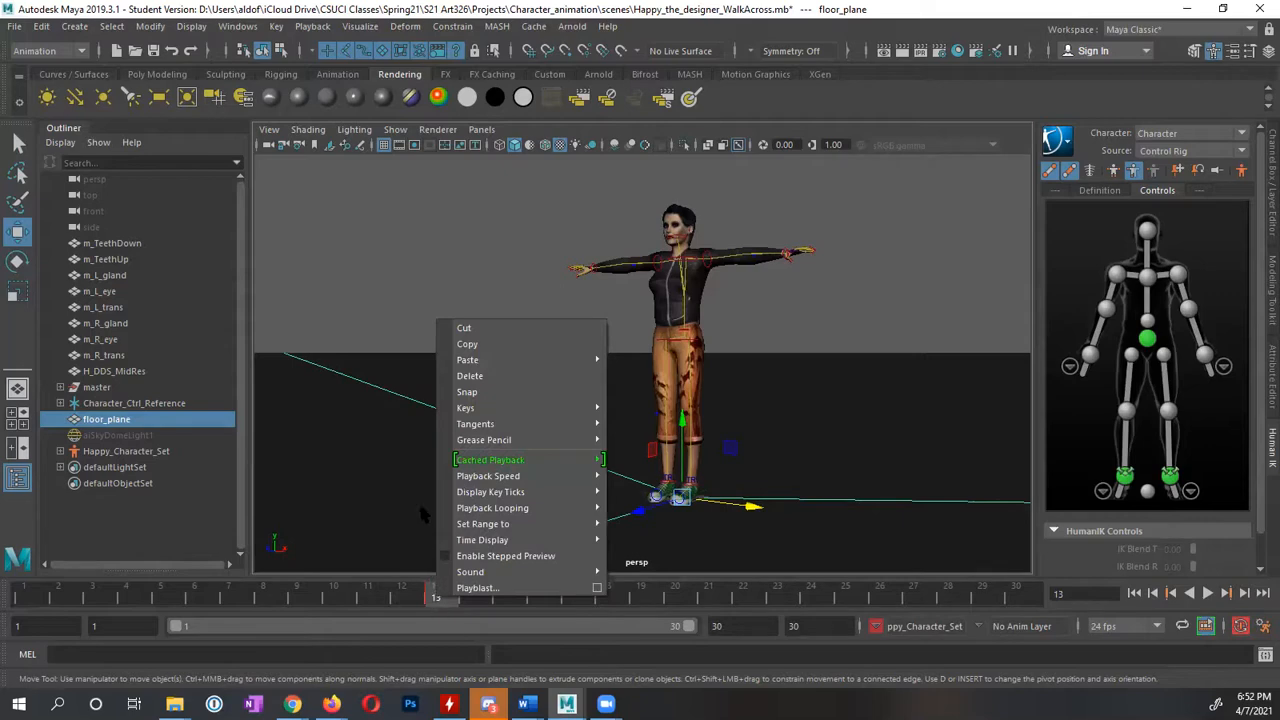
left_click(470, 377)
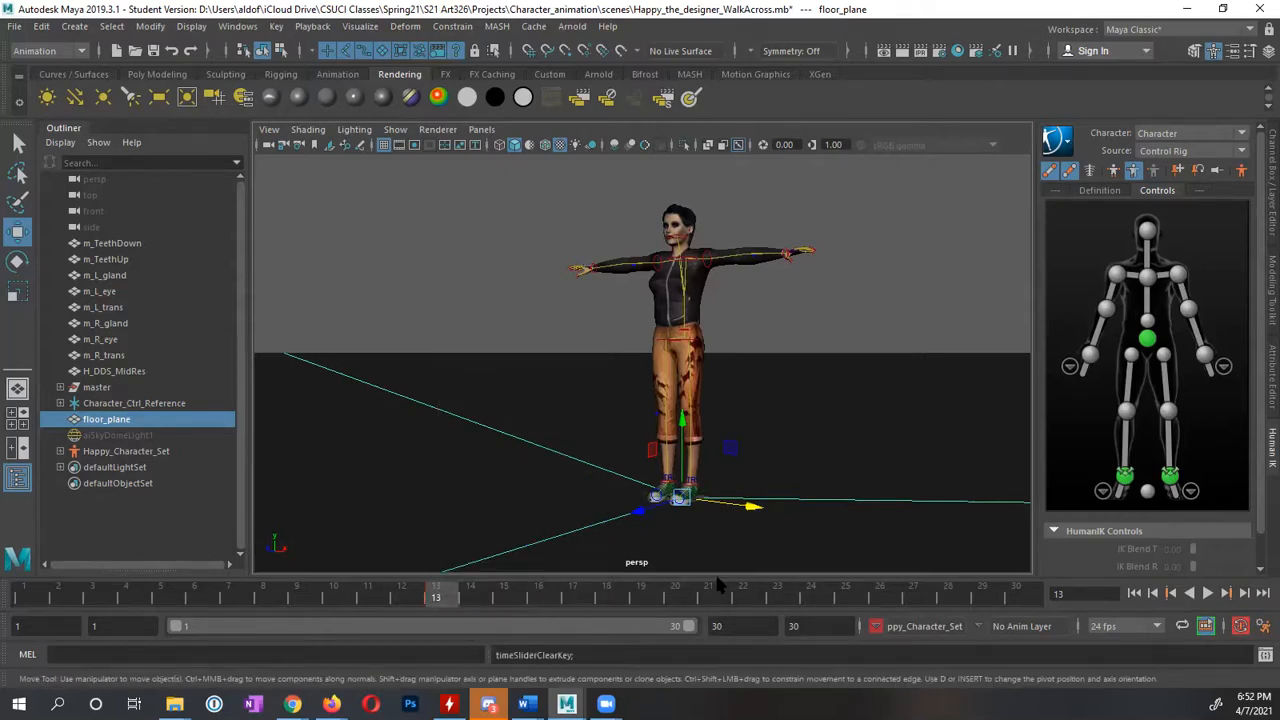
Select the character's hips effector in the HumanIK controls
left_click_drag(708, 508, 822, 509, "alt")
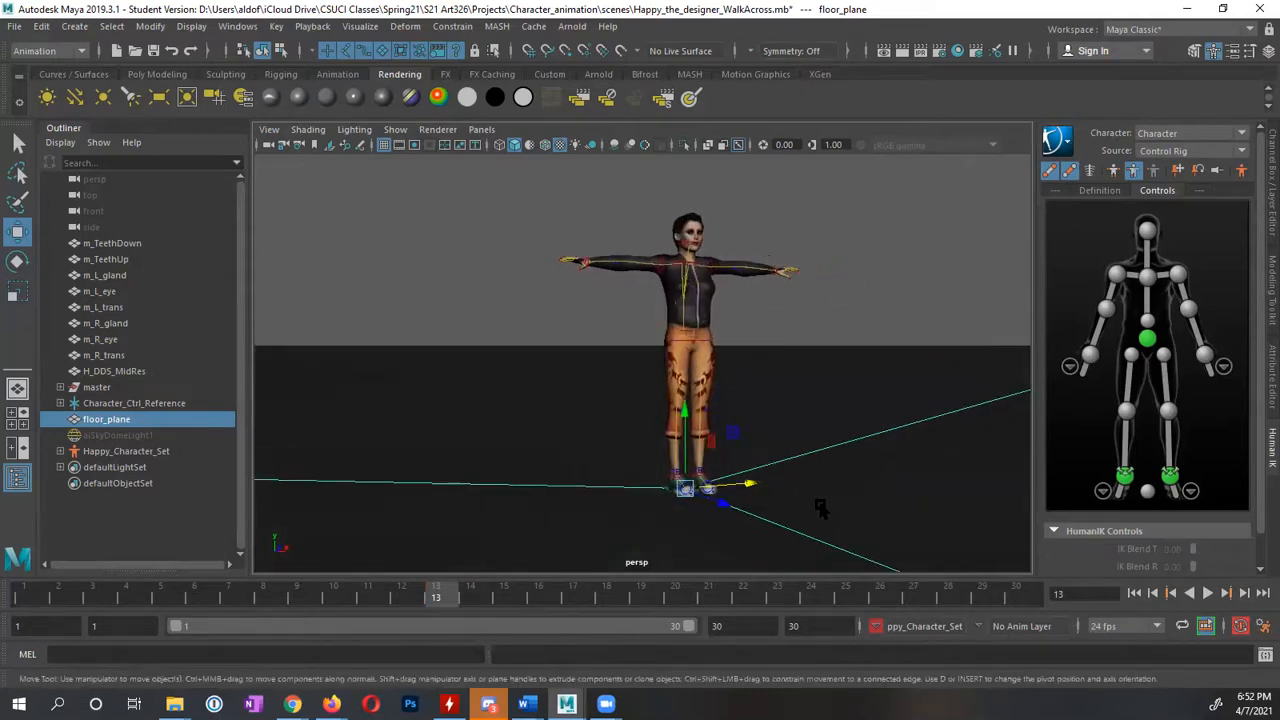
left_click_drag(746, 473, 565, 495, "alt")
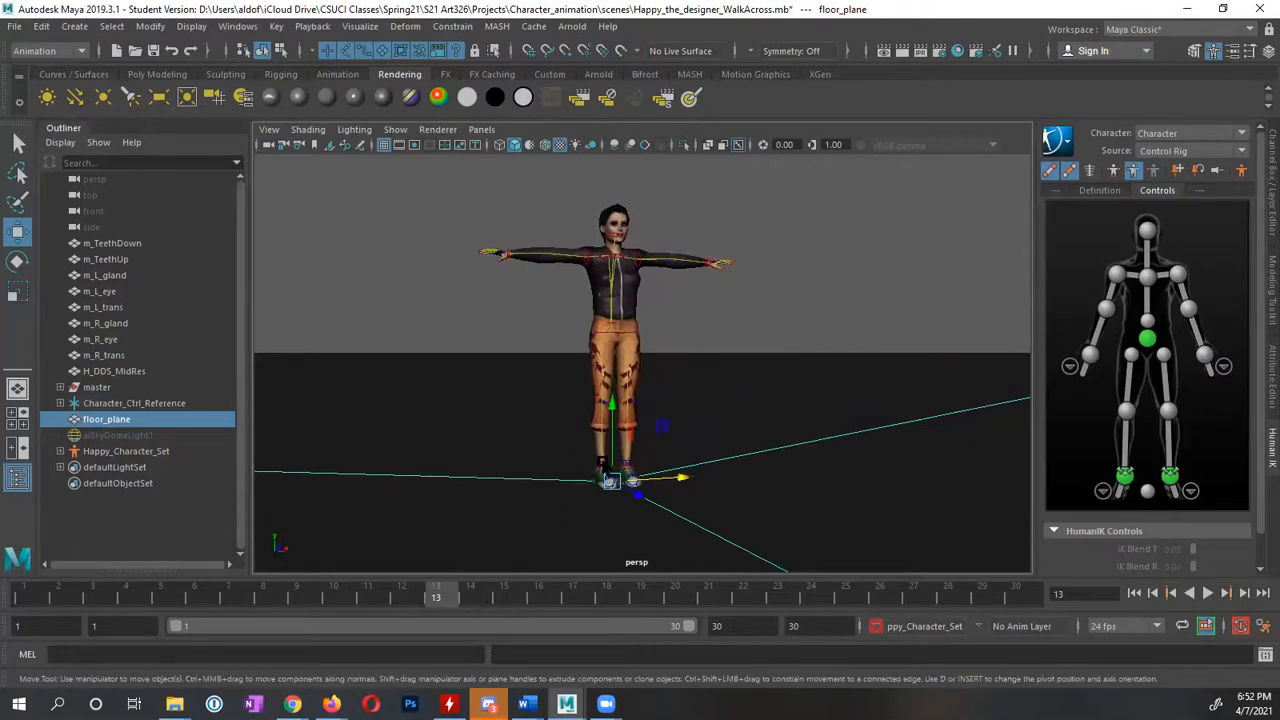
left_click_drag(617, 407, 565, 374, "alt")
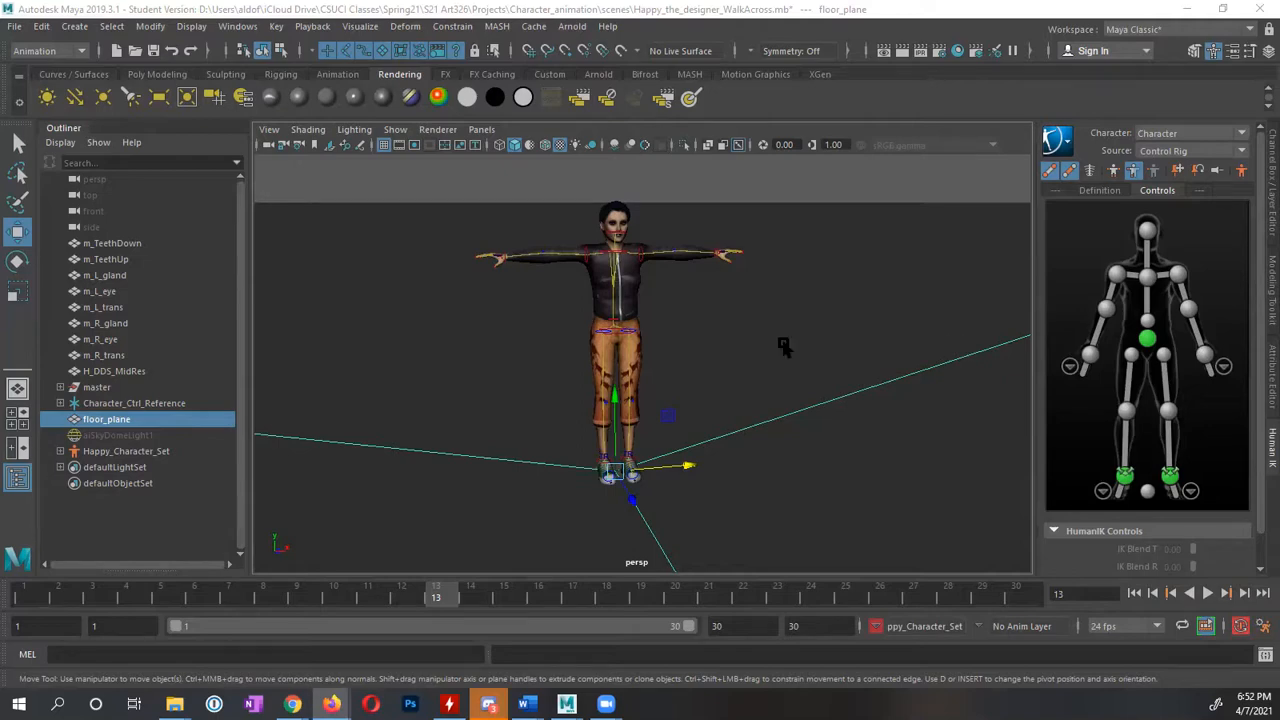
left_click_drag(651, 434, 805, 370, "alt")
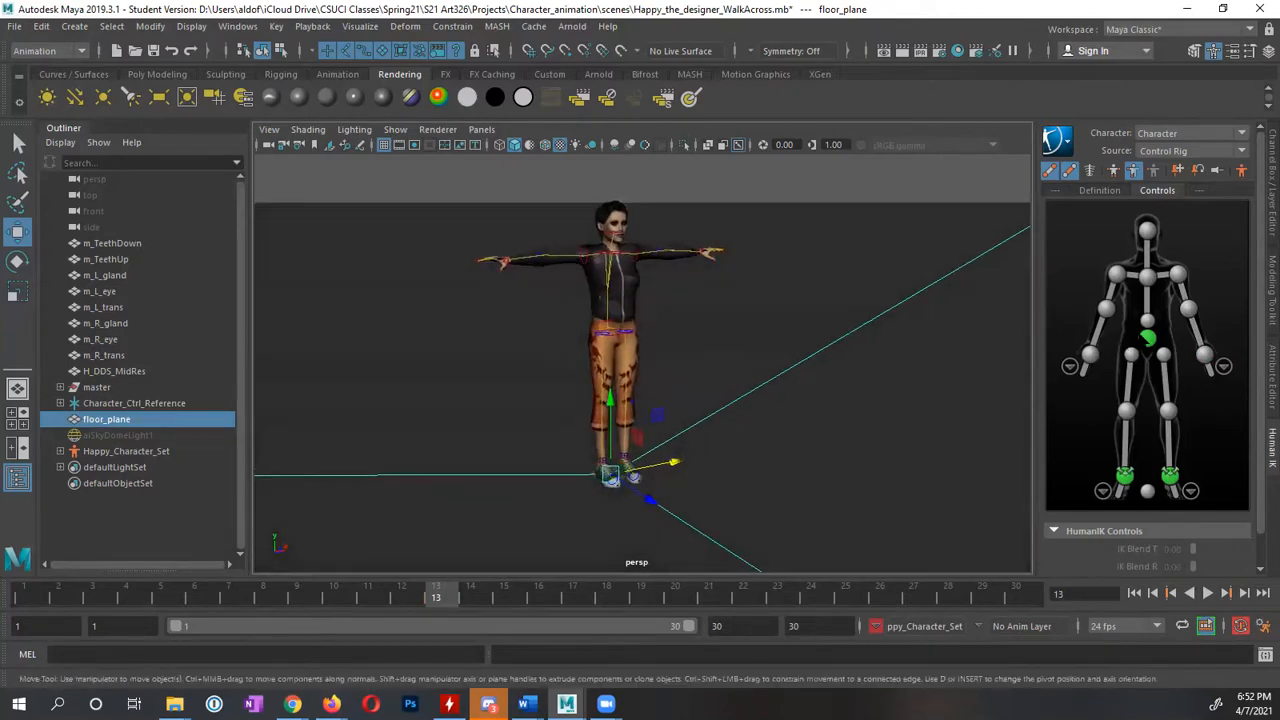
left_click(1146, 338)
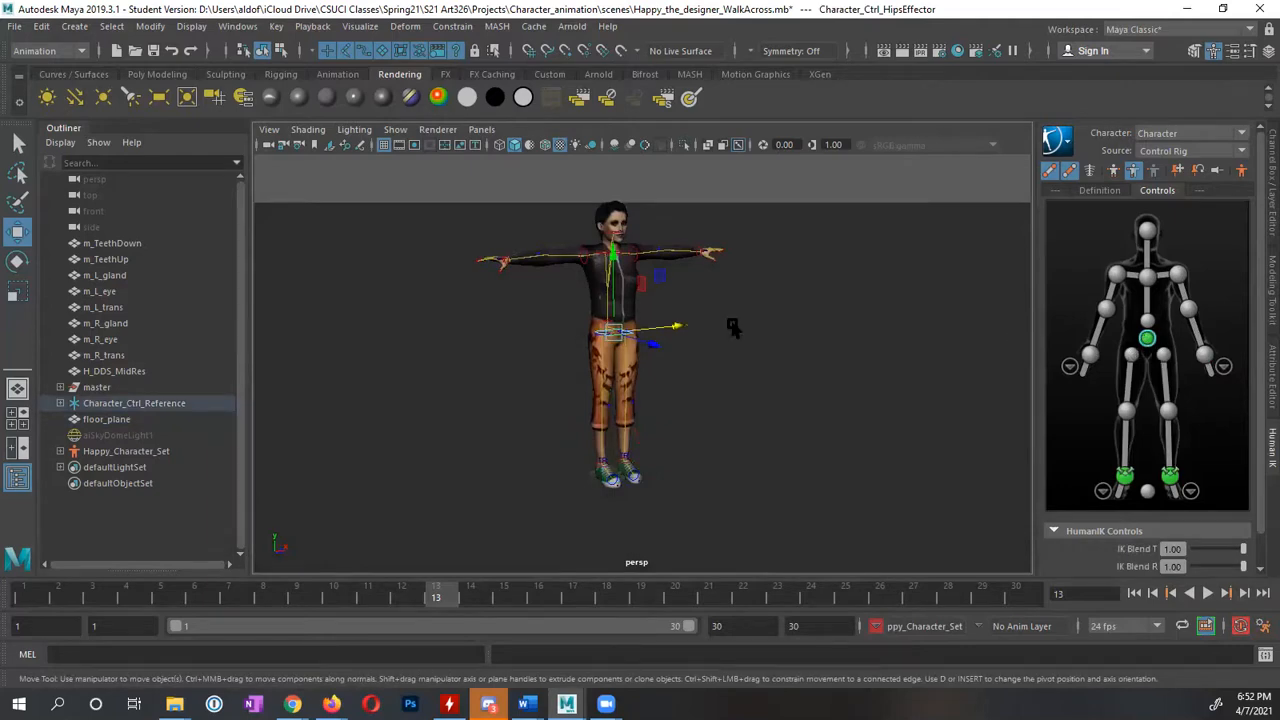
Examine the character's feet and lower body up close and from several angles
mouse_move(733, 328)
left_mouse_down("alt")
mouse_move(766, 331)
mouse_move(614, 266)
mouse_move(614, 244)
mouse_move(617, 271)
left_mouse_up("alt")
key("ctrl+z")
mouse_move(652, 504)
left_mouse_down("alt")
mouse_move(557, 483)
mouse_move(663, 483)
left_mouse_up("alt")
right_click_drag(515, 480, 655, 480, "alt")
middle_click_drag(655, 480, 662, 355, "alt")
right_click_drag(511, 466, 755, 438, "alt")
left_click_drag(754, 438, 677, 474, "alt")
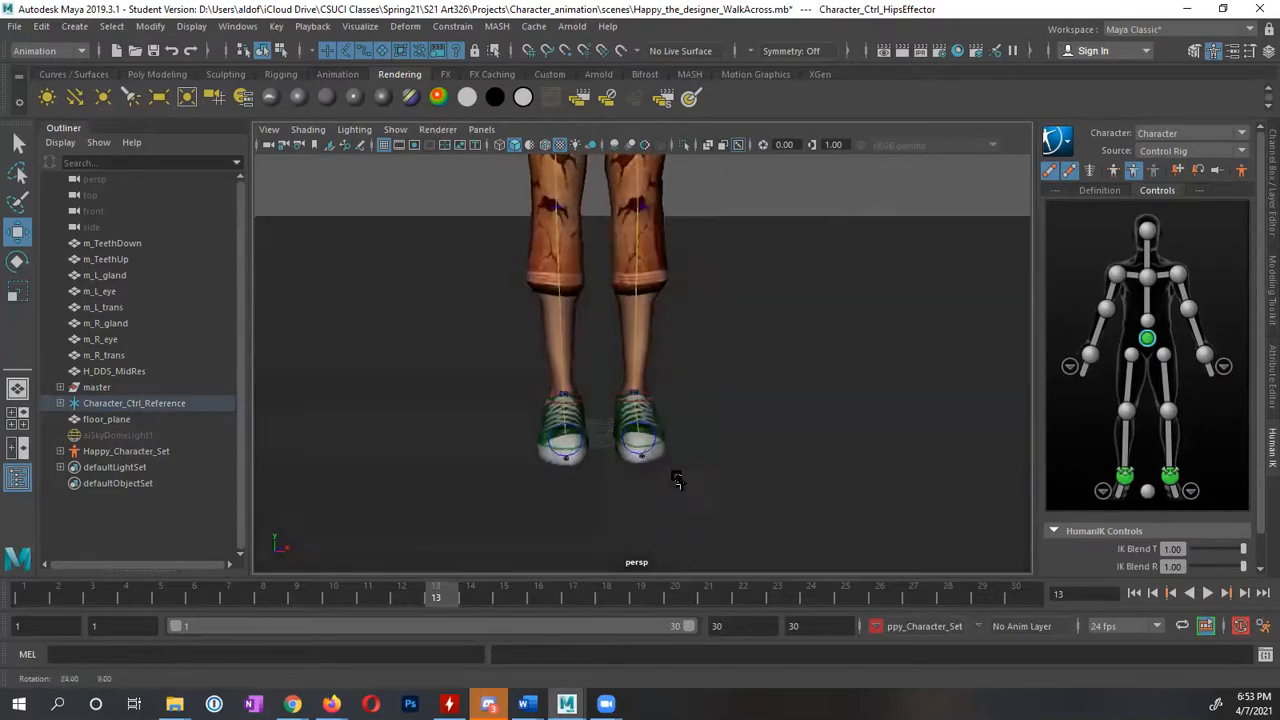
middle_click_drag(733, 347, 757, 415, "alt")
right_click_drag(750, 410, 505, 396, "alt")
middle_click_drag(754, 314, 762, 375, "alt")
left_click_drag(677, 362, 763, 373, "alt")
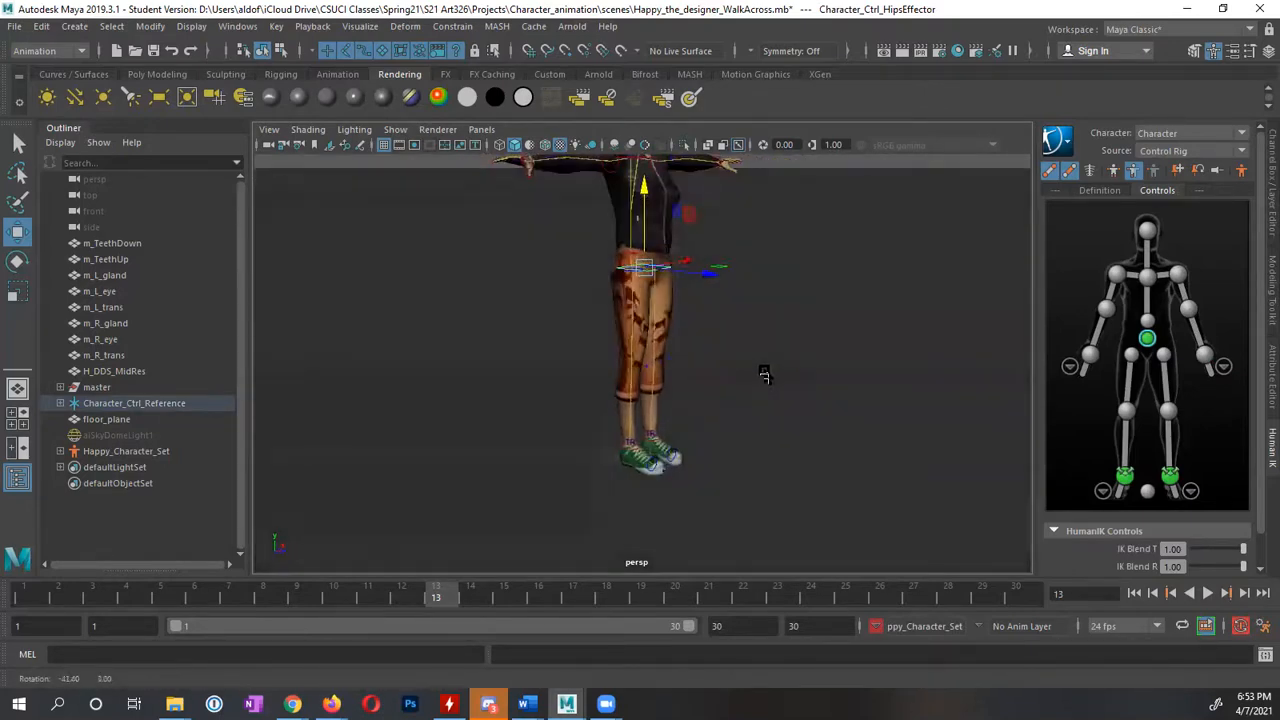
Lower the hips effector vertically so that the knees bend while the feet stay planted on the floor
mouse_move(645, 188)
left_mouse_down()
mouse_move(644, 202)
mouse_move(644, 189)
left_mouse_up()
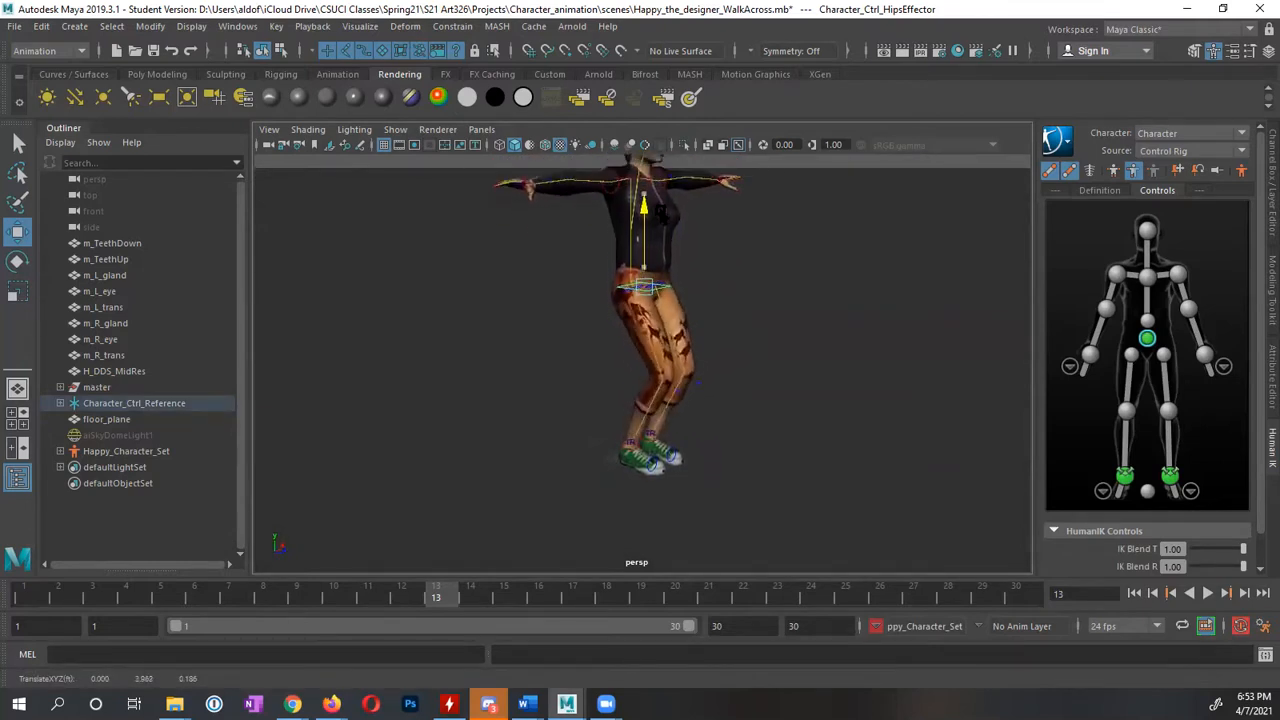
left_click_drag(641, 292, 543, 297, "alt")
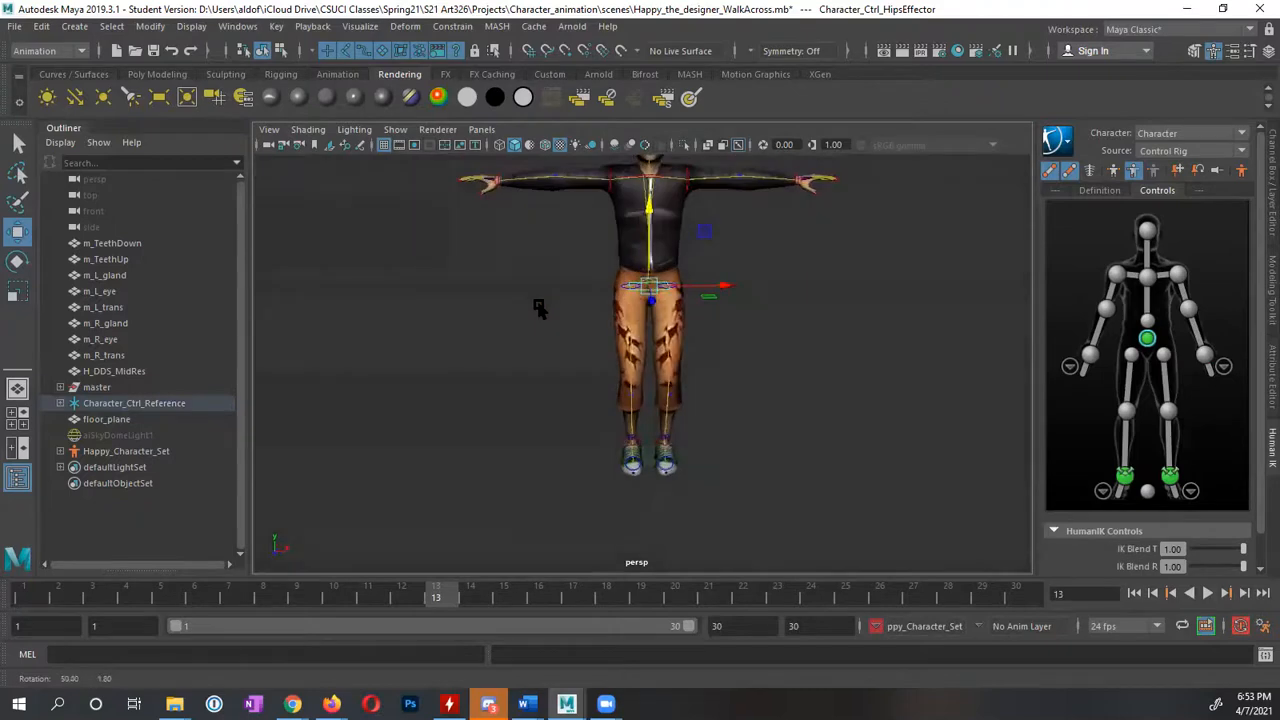
left_click_drag(609, 391, 689, 371, "alt")
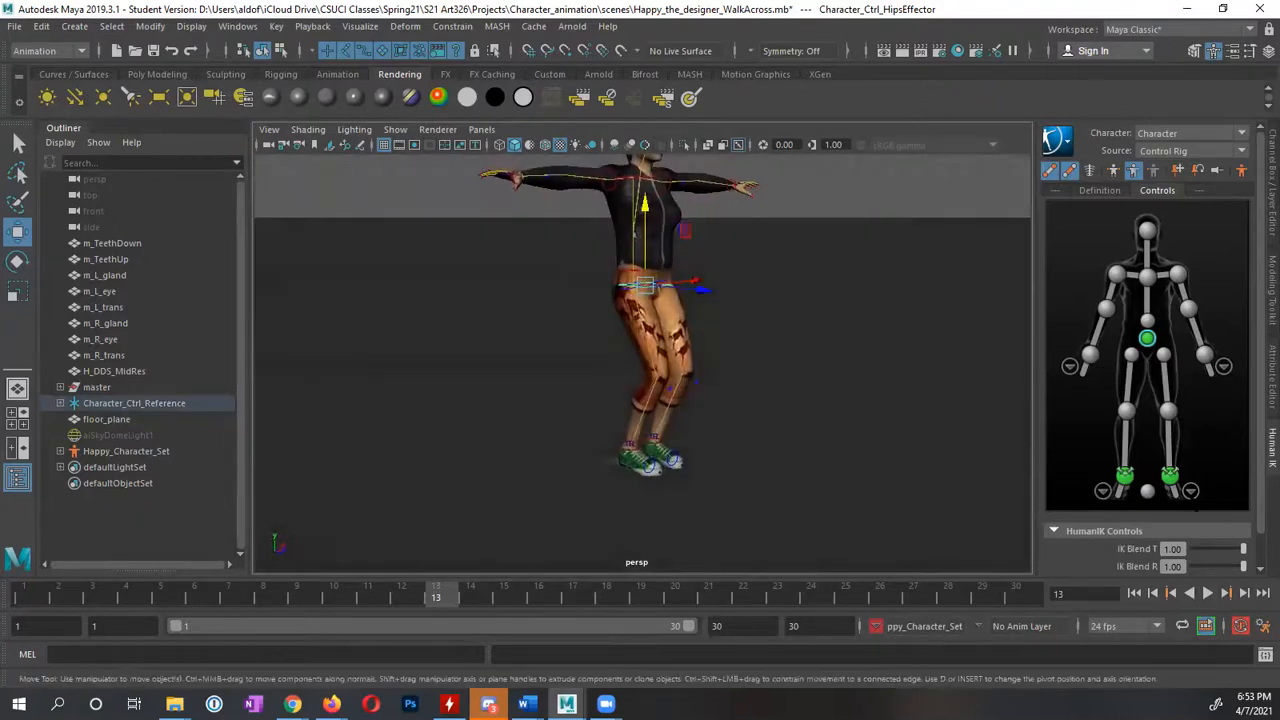
Select the right ankle effector in the HumanIK controls and go to frame 1
left_click(1125, 474)
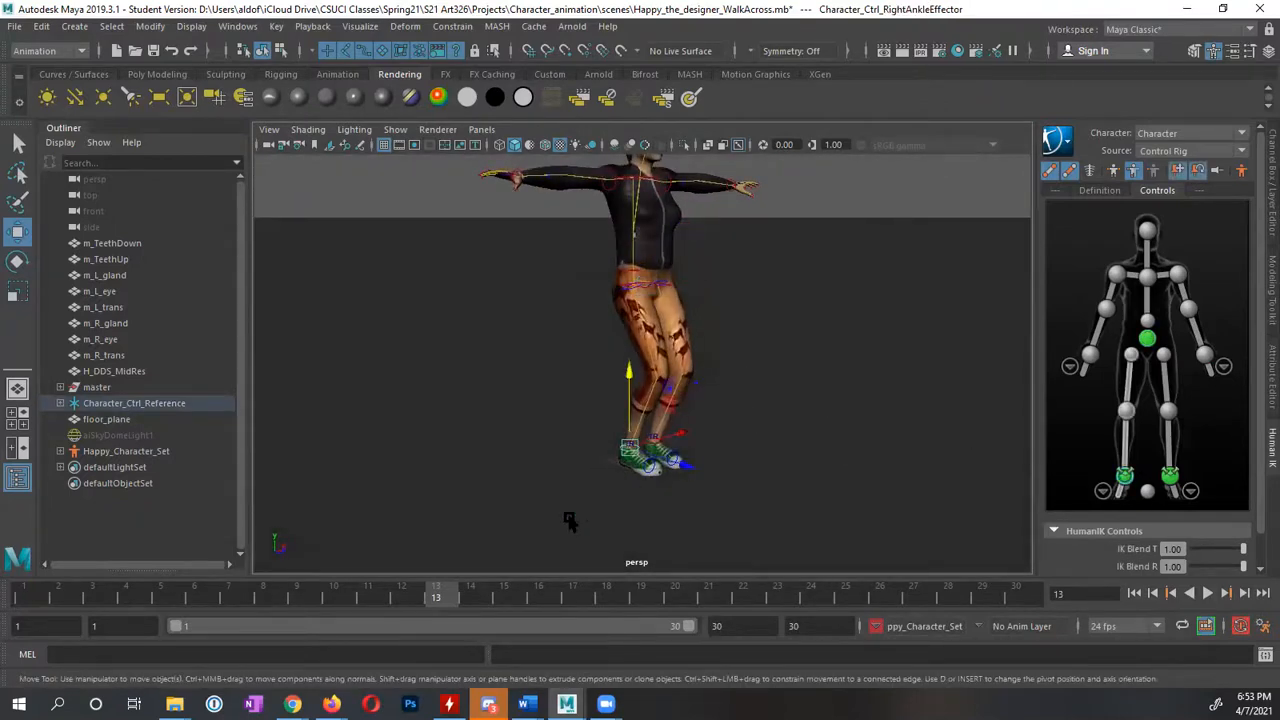
left_click_drag(428, 585, 38, 605)
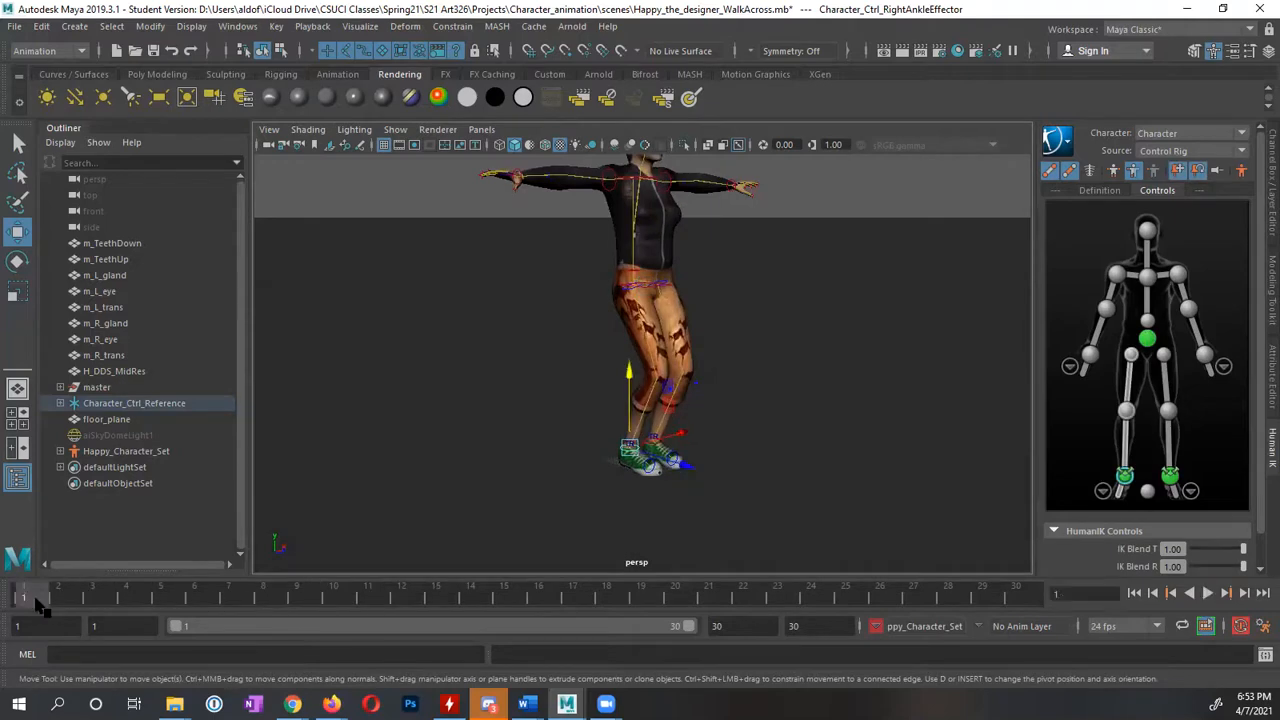
Move the right ankle effector backward along Z so the right foot trails the left in a stride
left_click_drag(699, 481, 657, 485, "alt")
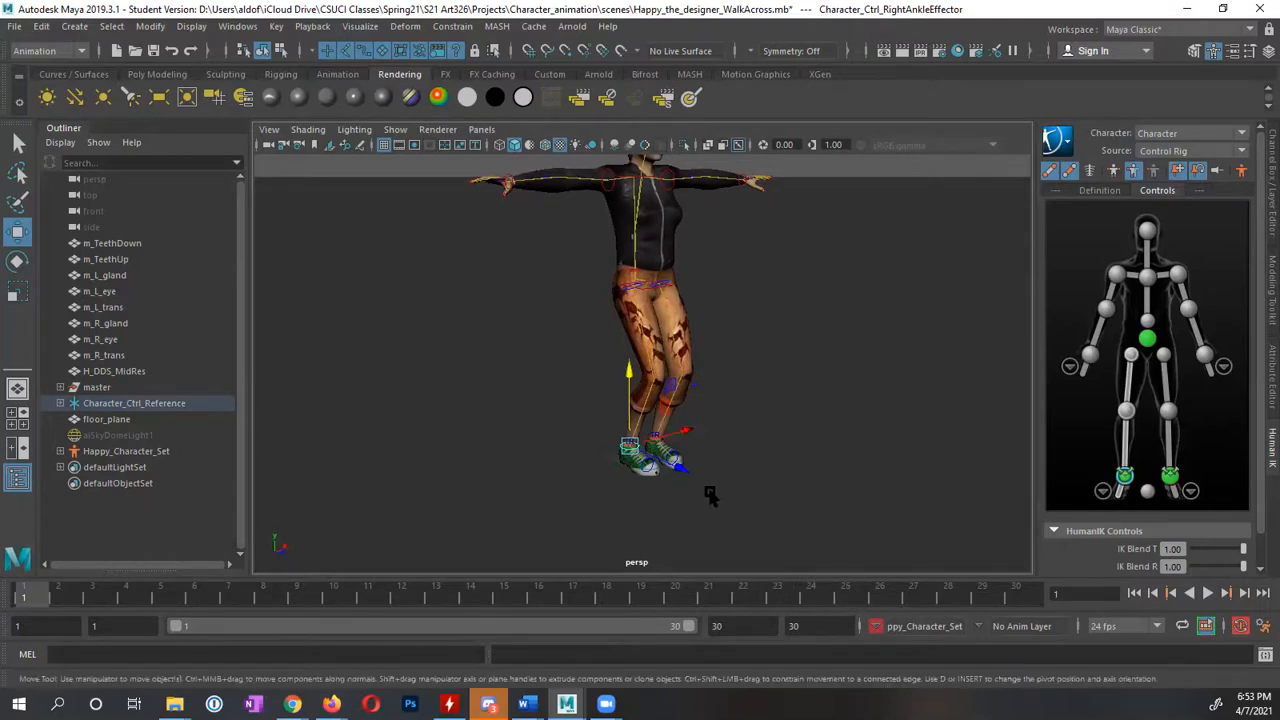
left_click_drag(617, 515, 675, 449, "alt")
left_click_drag(686, 400, 660, 428)
Switch to the four-view layout and examine the character in the front and top views
key("space")
right_click_drag(898, 478, 632, 472, "alt")
middle_click_drag(825, 453, 802, 487, "alt")
scroll(536, 472, "down", 5)
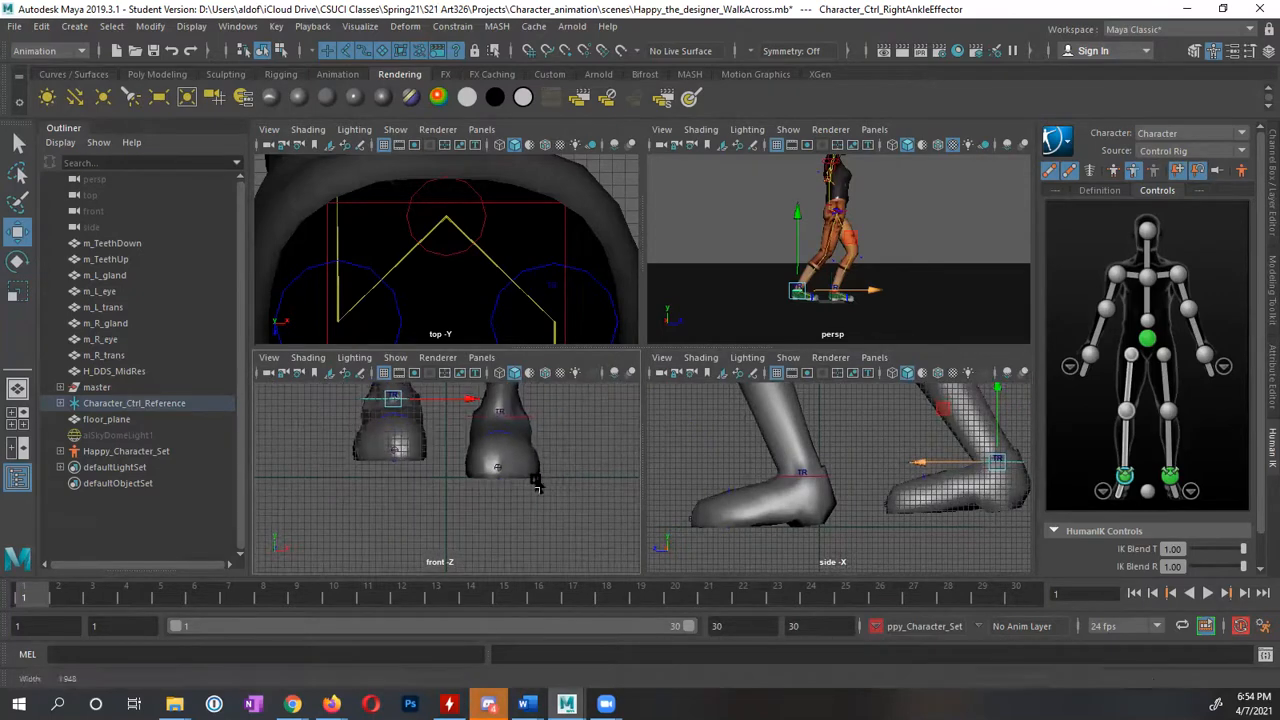
scroll(535, 490, "down", 4)
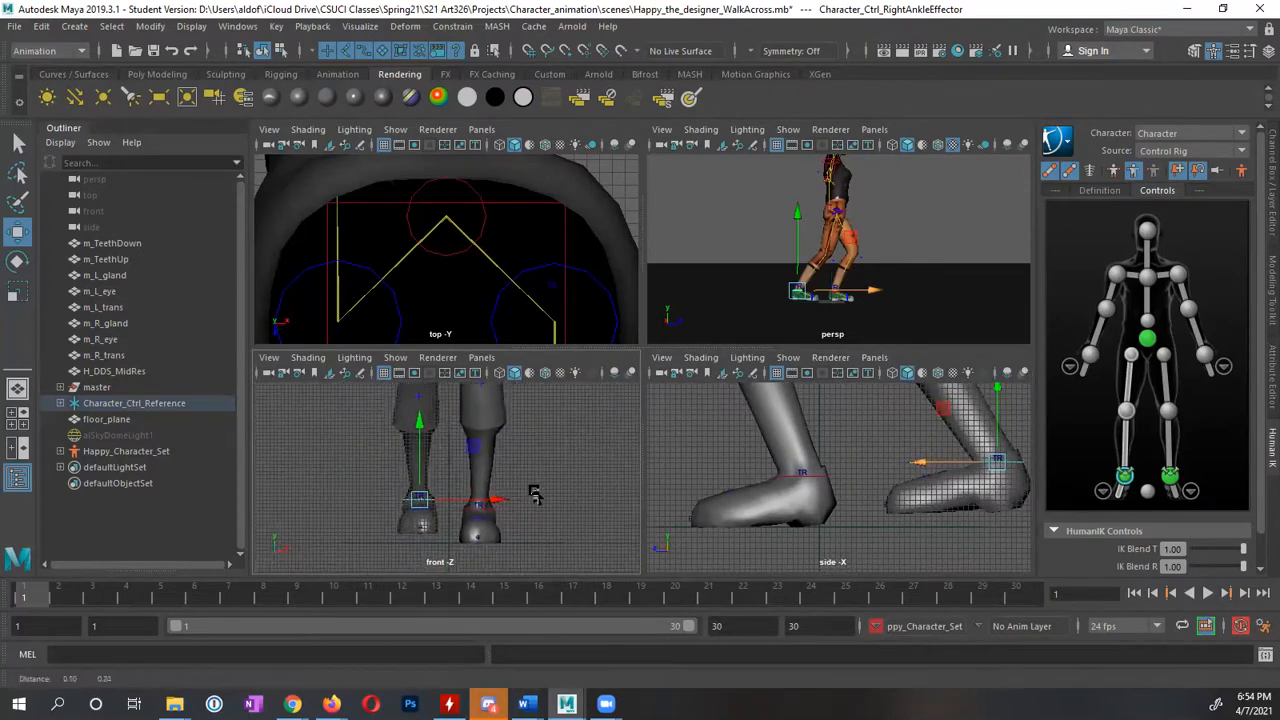
mouse_move(549, 446)
middle_mouse_down("alt")
mouse_move(563, 483)
mouse_move(554, 460)
middle_mouse_up("alt")
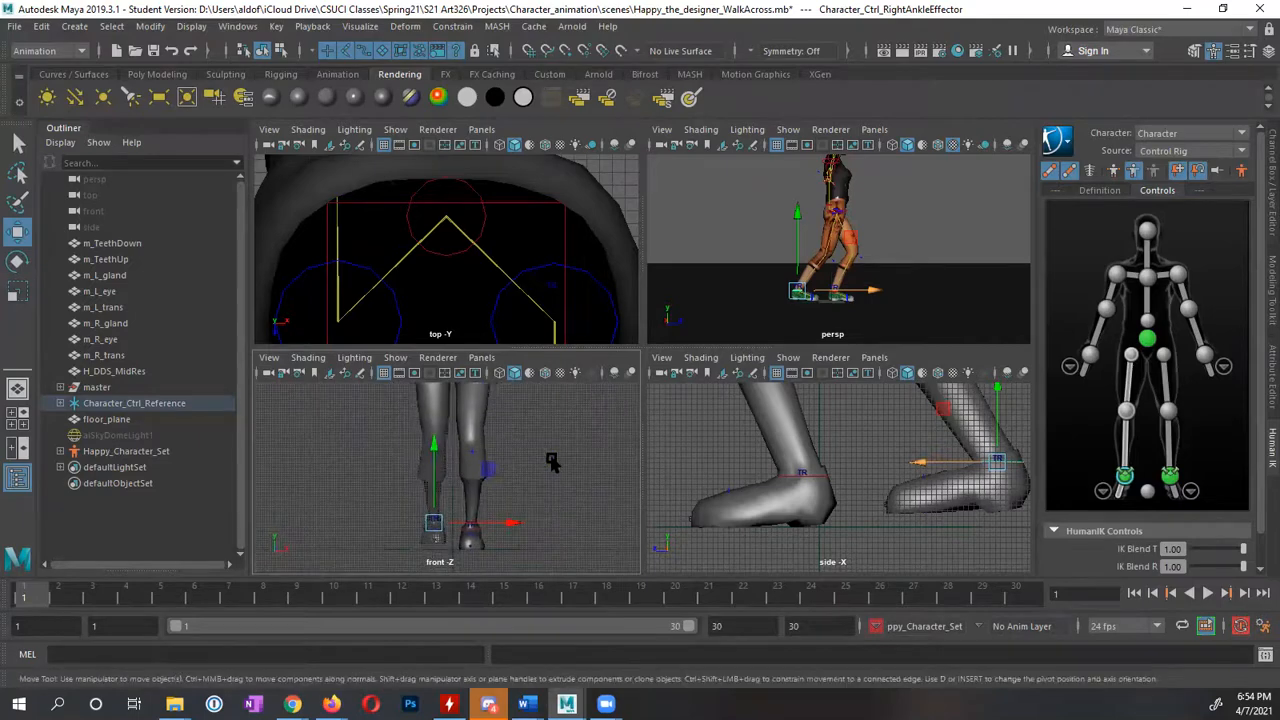
right_click_drag(554, 460, 483, 429, "alt")
middle_click_drag(483, 436, 521, 489, "alt")
scroll(498, 478, "down", 6)
scroll(470, 270, "down", 7)
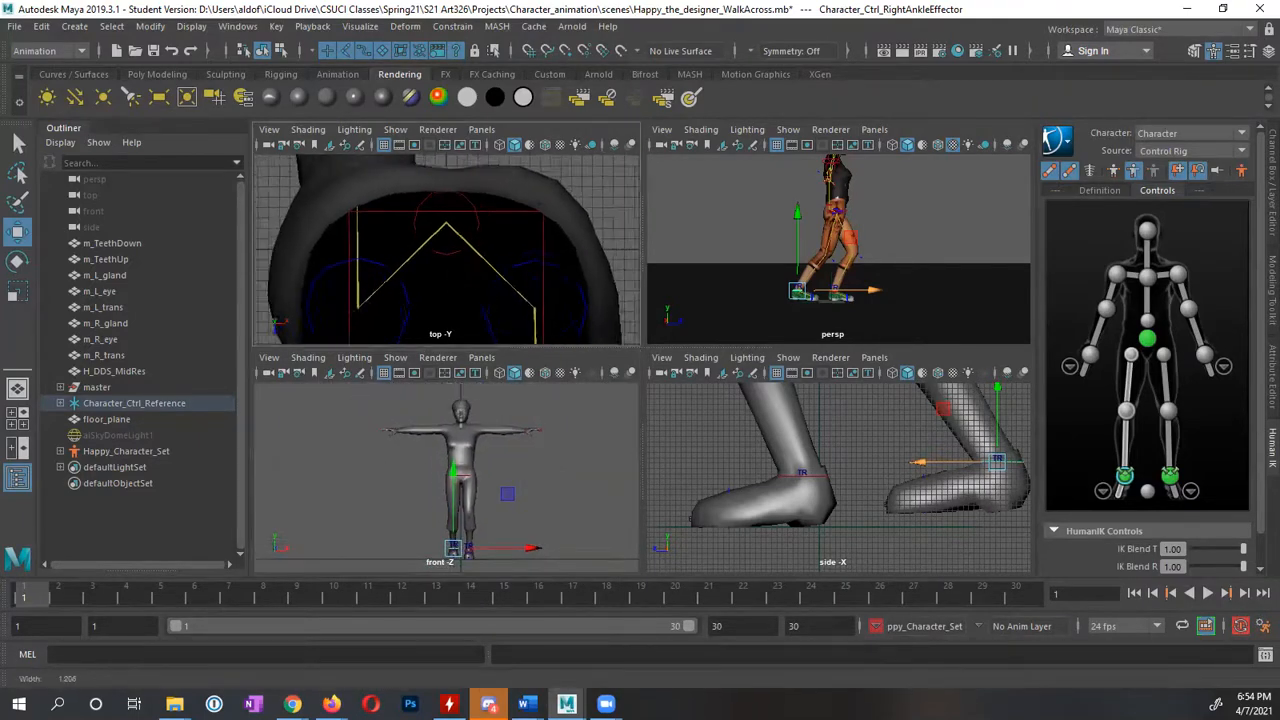
scroll(446, 250, "down", 5)
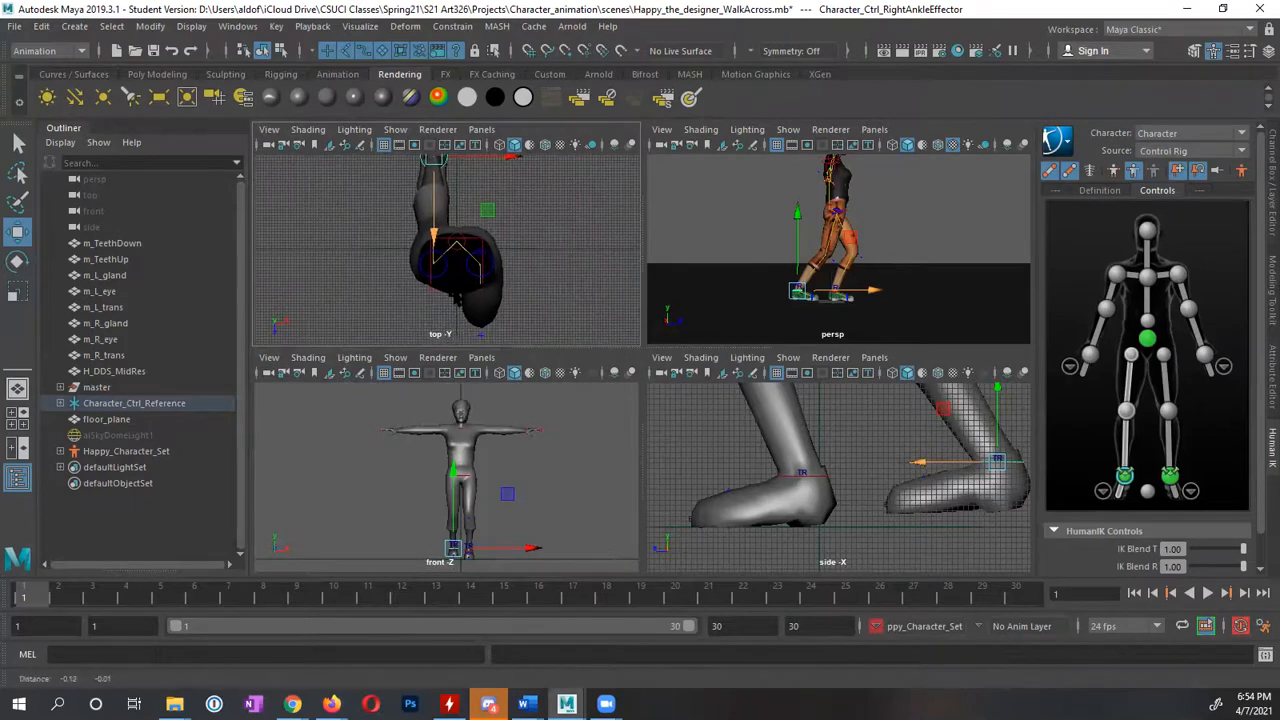
key("space")
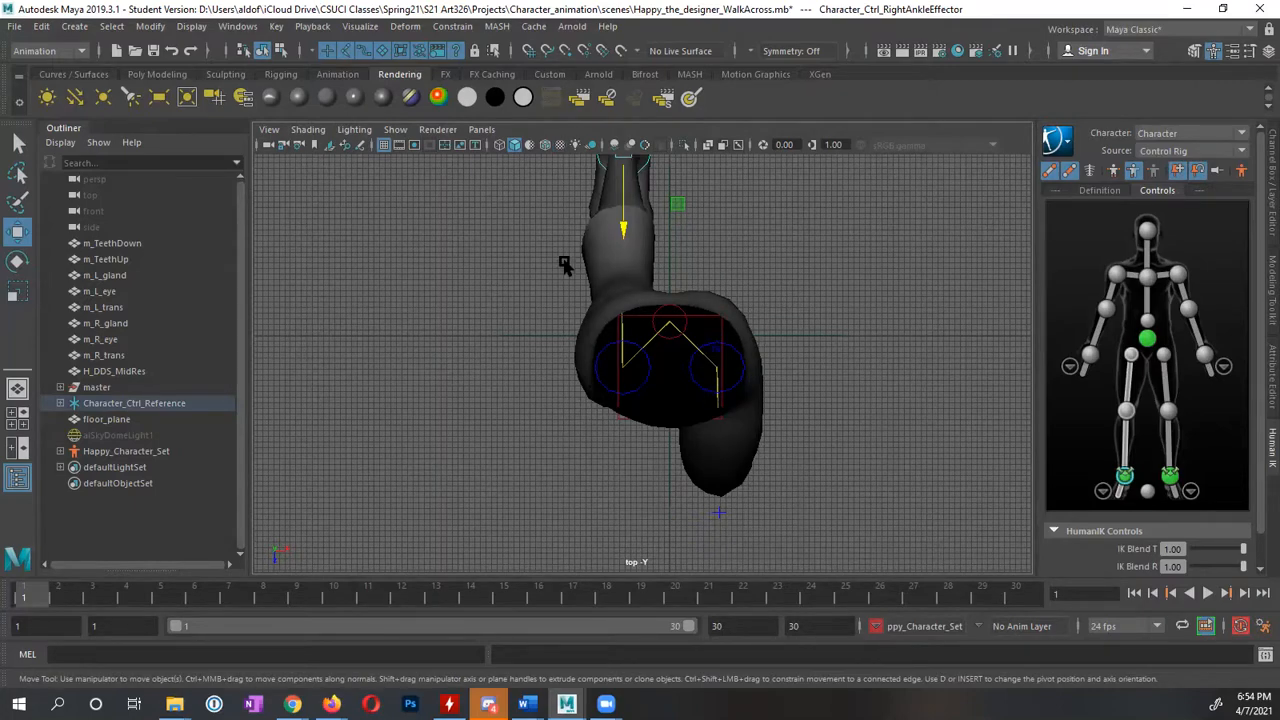
key("space")
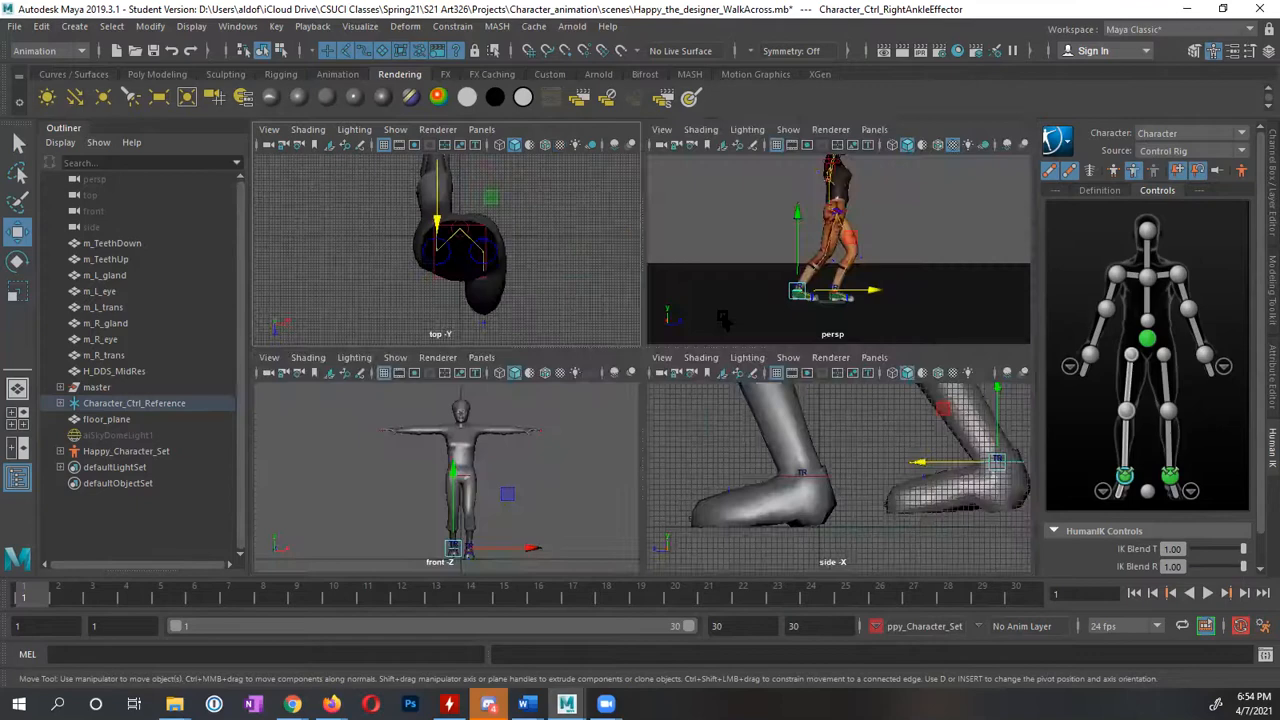
Create a polygon sphere and undo it together with the right ankle's backward move
left_click(75, 26)
mouse_move(104, 84)
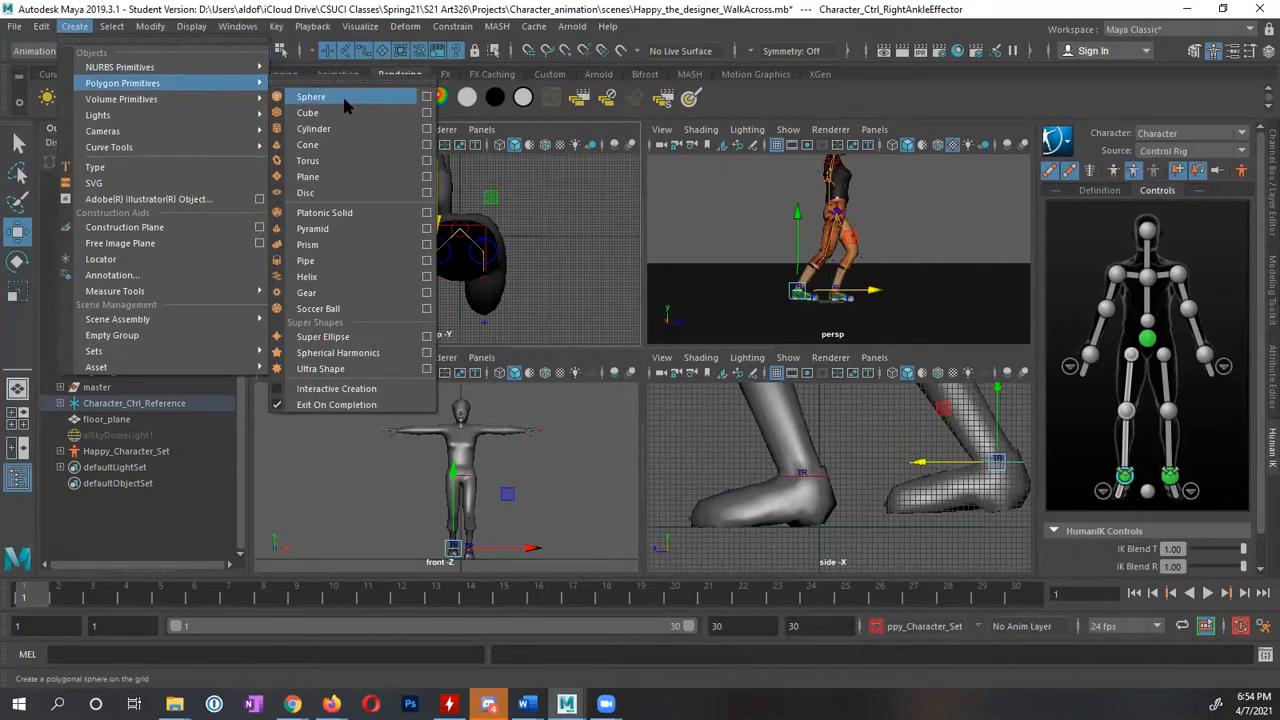
left_click(342, 96)
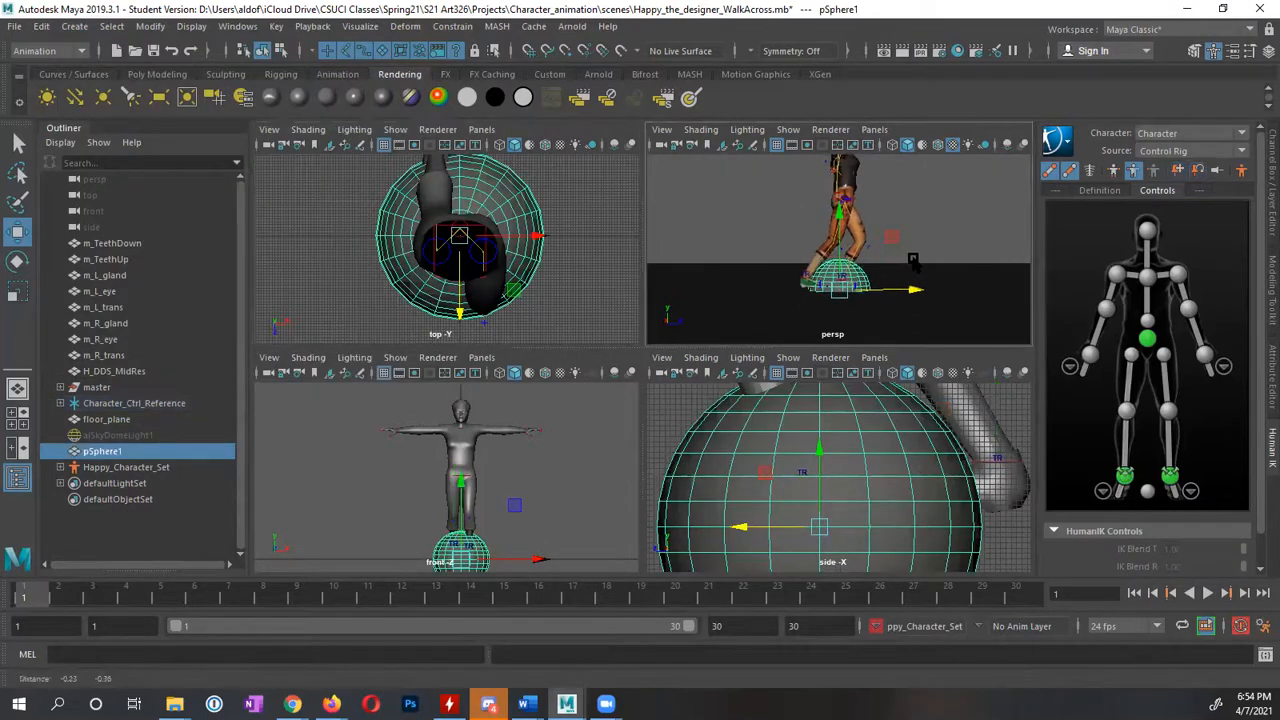
key("ctrl+z")
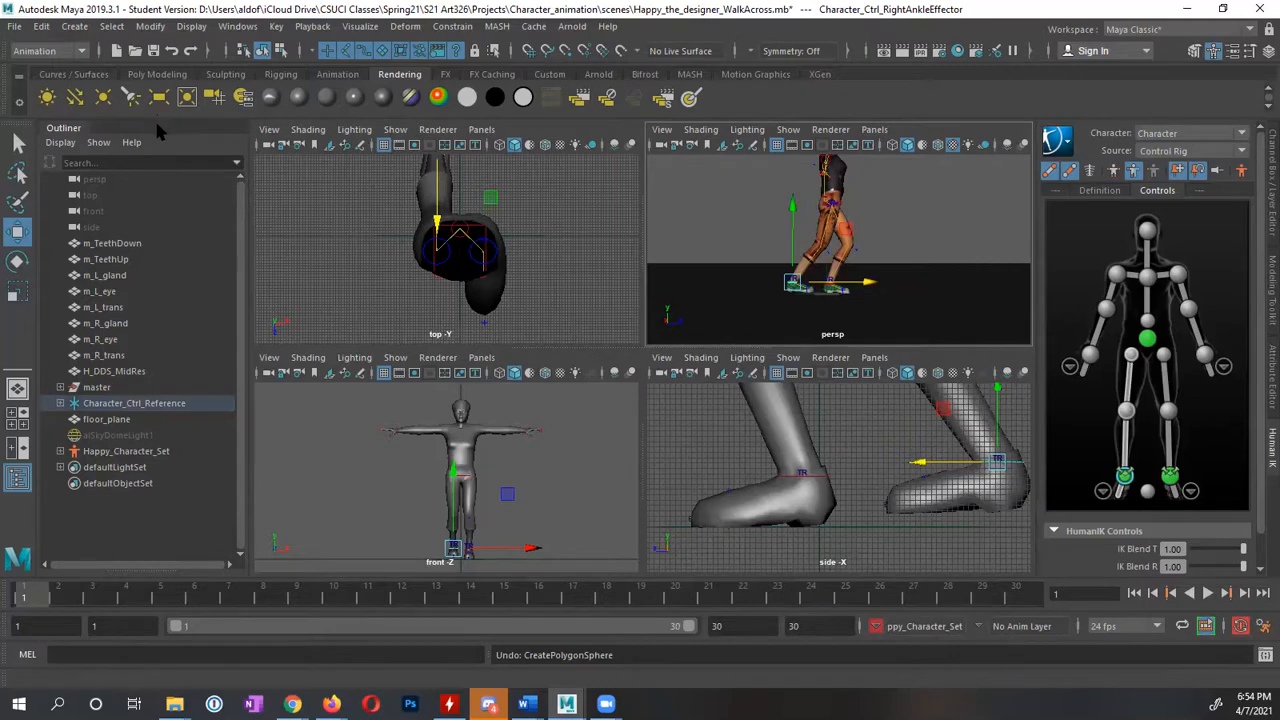
key("ctrl+z")
key("ctrl+z")
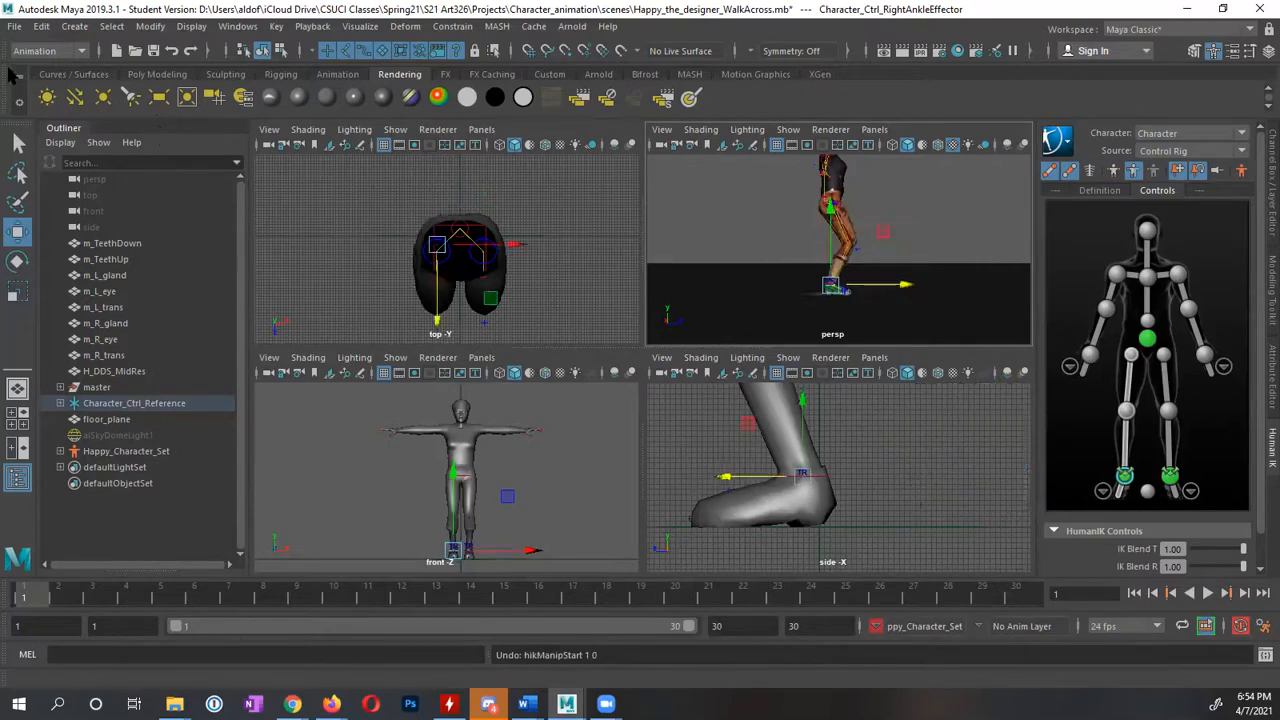
Create a polygon sphere and raise it vertically to the character's hip height
left_click(74, 26)
mouse_move(125, 84)
left_click(311, 96)
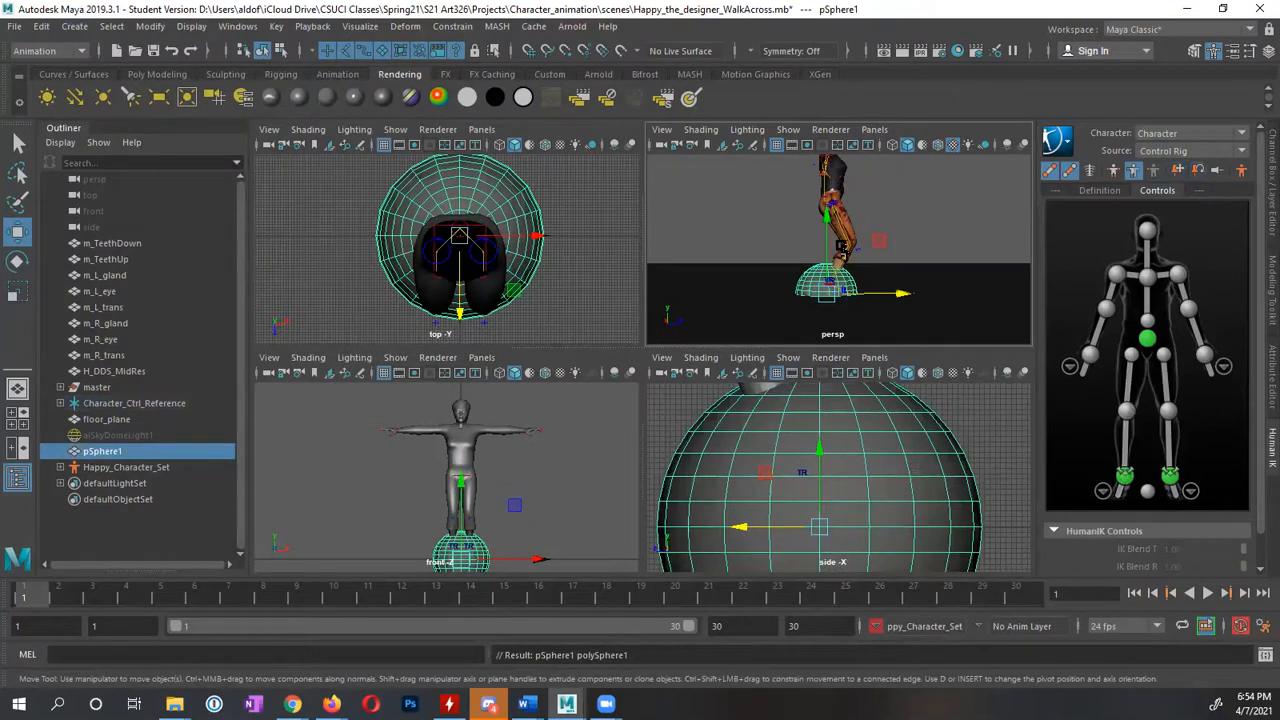
left_click(822, 234)
left_click_drag(825, 230, 826, 166)
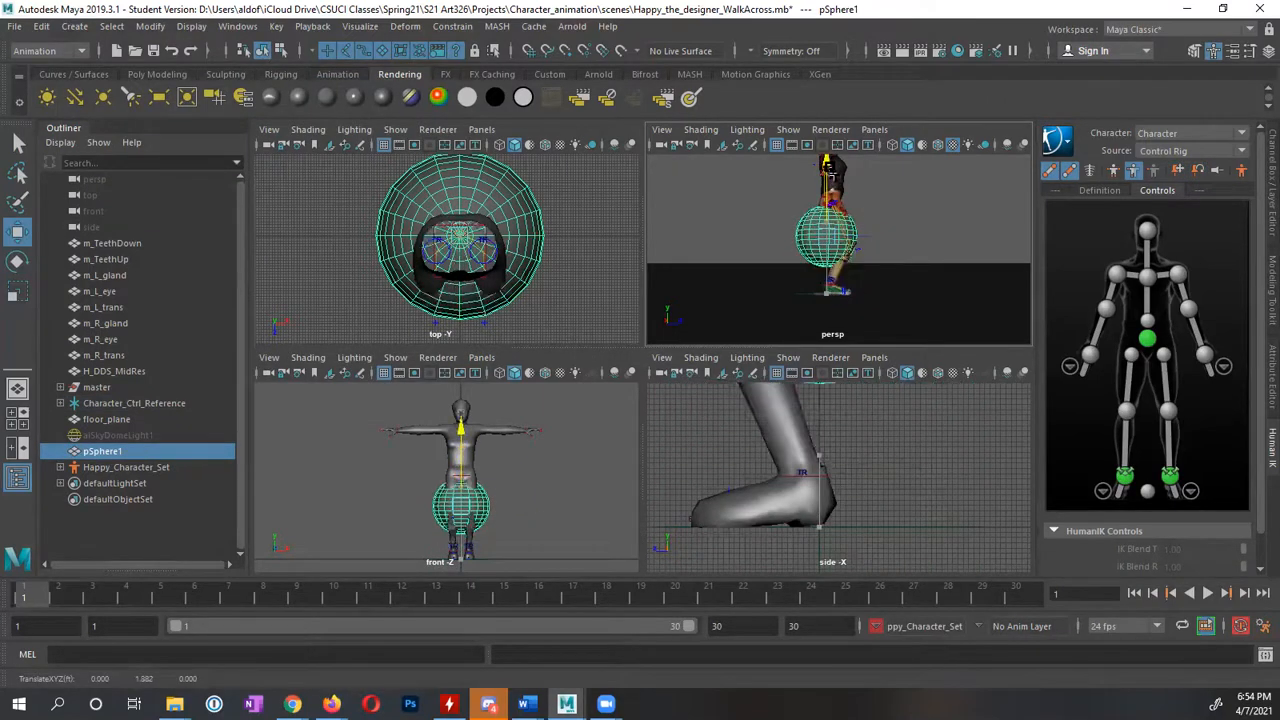
middle_click_drag(929, 253, 937, 277, "alt")
right_click_drag(937, 277, 886, 284, "alt")
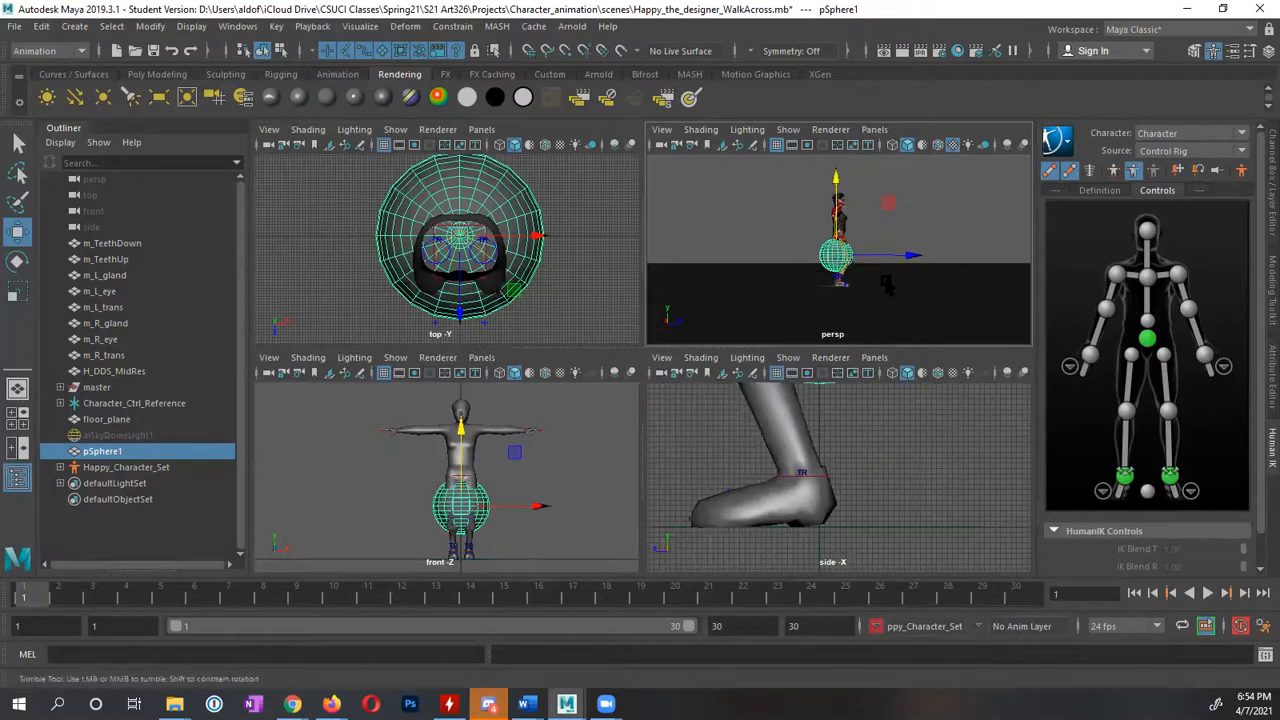
left_click_drag(886, 284, 828, 295, "alt")
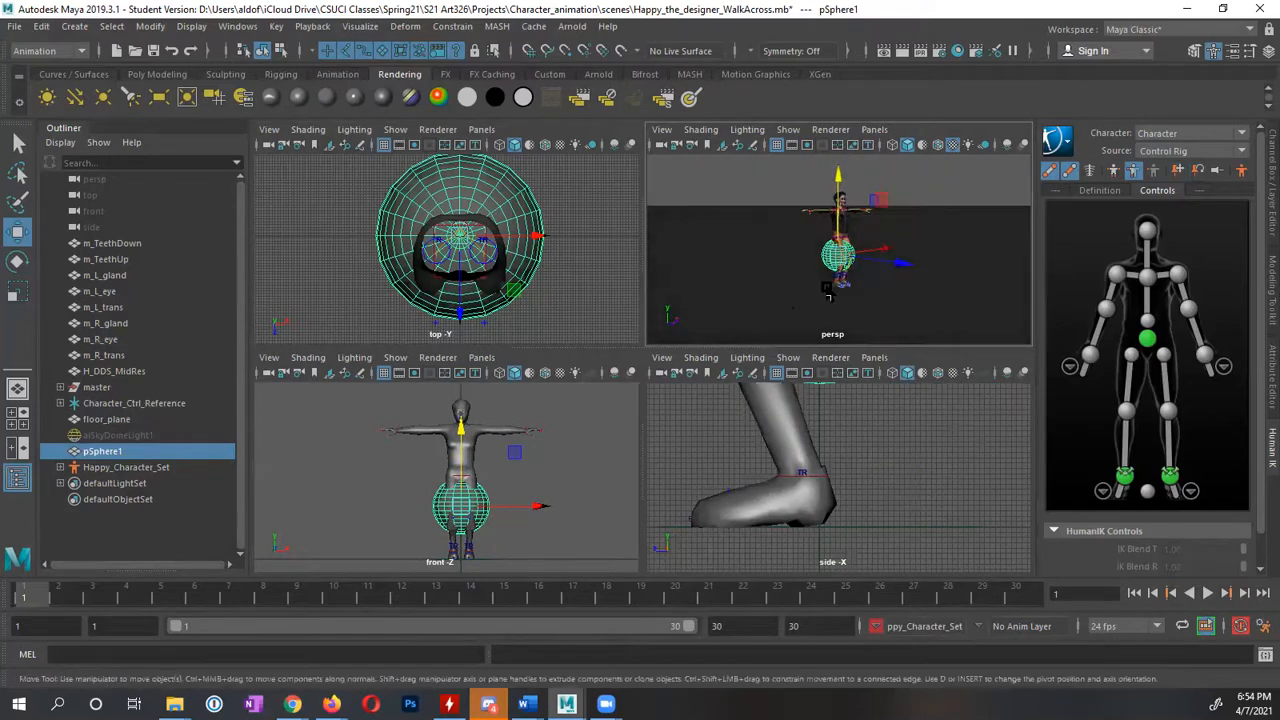
mouse_move(838, 178)
left_mouse_down()
mouse_move(842, 142)
mouse_move(842, 180)
left_mouse_up()
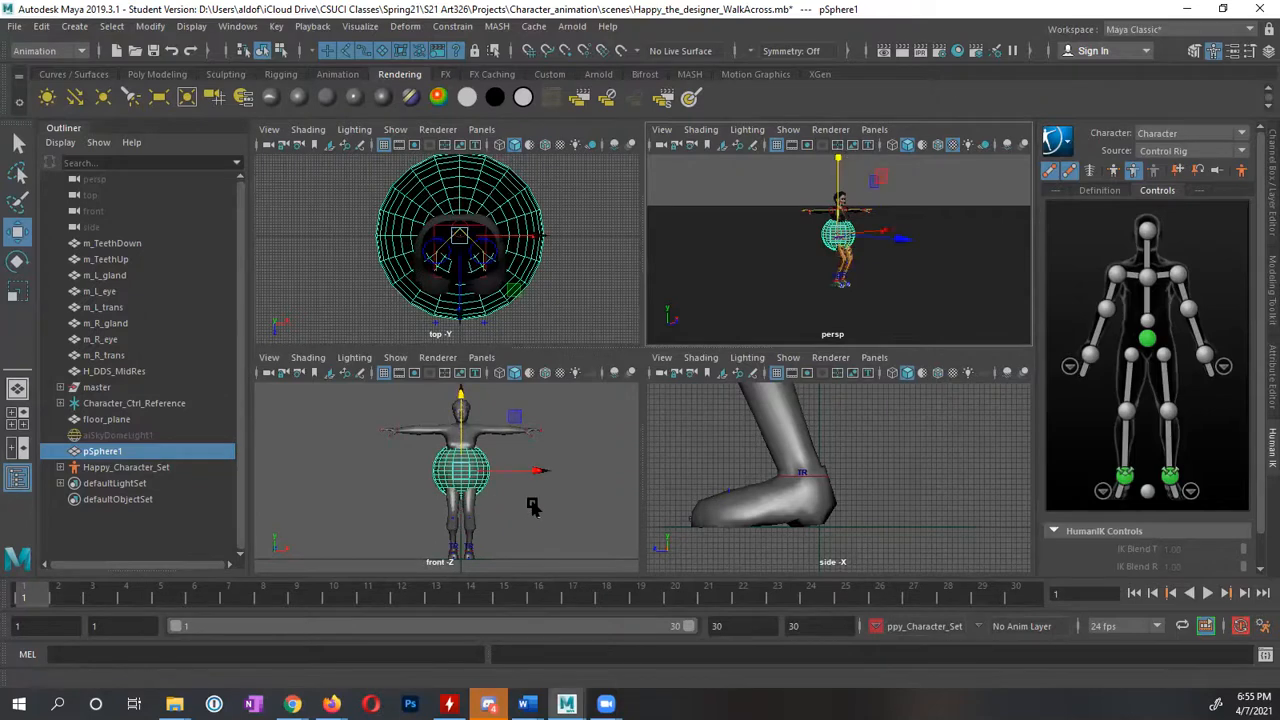
Move the sphere out in front of the character and sideways, clear of the body
left_click_drag(902, 238, 930, 250)
right_click_drag(564, 281, 262, 279, "alt")
middle_click_drag(508, 284, 517, 218, "alt")
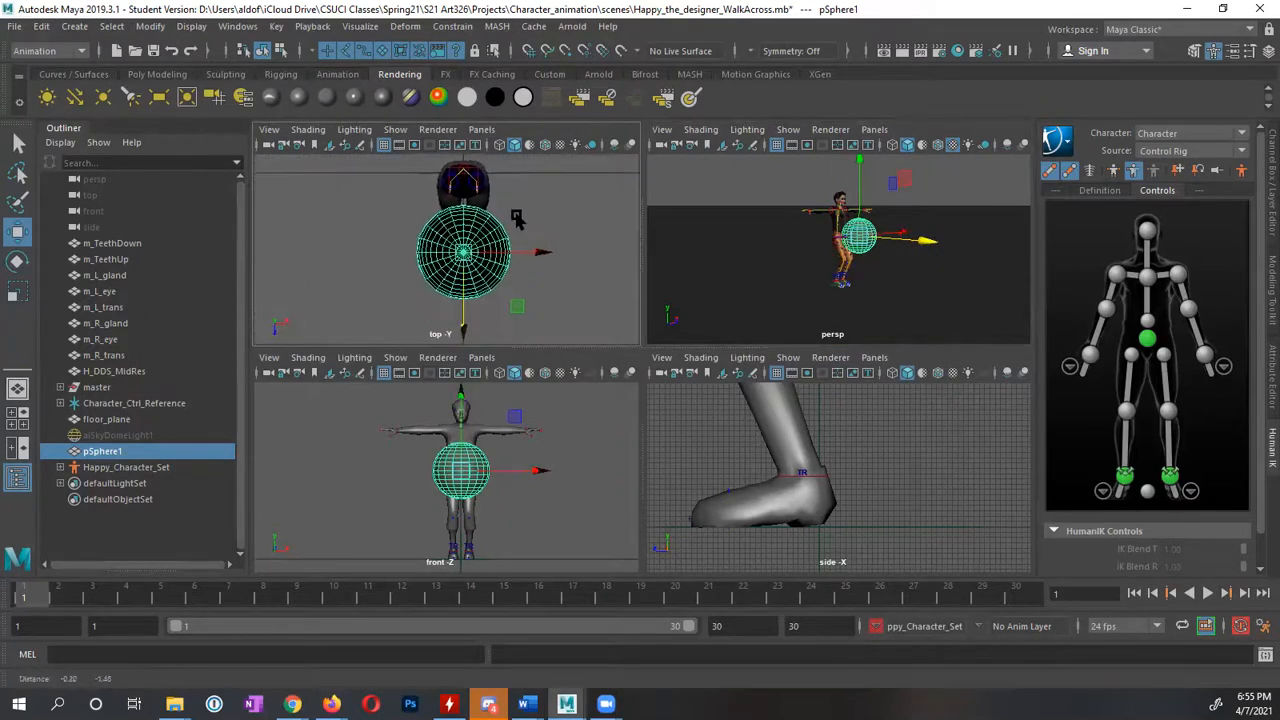
right_click_drag(590, 264, 490, 250, "alt")
middle_click_drag(490, 245, 480, 275, "alt")
left_click_drag(928, 241, 944, 264)
mouse_move(875, 202)
left_mouse_down()
mouse_move(873, 191)
mouse_move(874, 204)
left_mouse_up()
left_click_drag(914, 277, 802, 275, "alt")
scroll(375, 235, "up", 5)
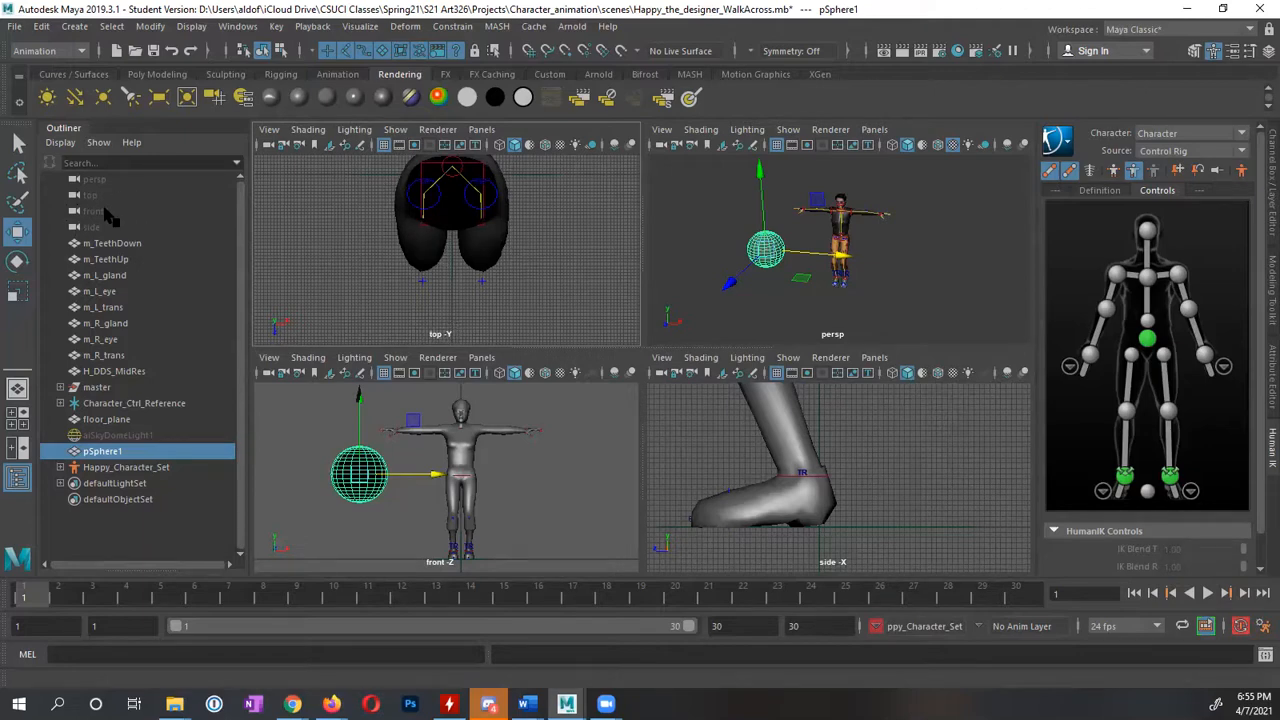
Unhide the top camera and raise it vertically until it is well above the character's head
left_click(100, 196)
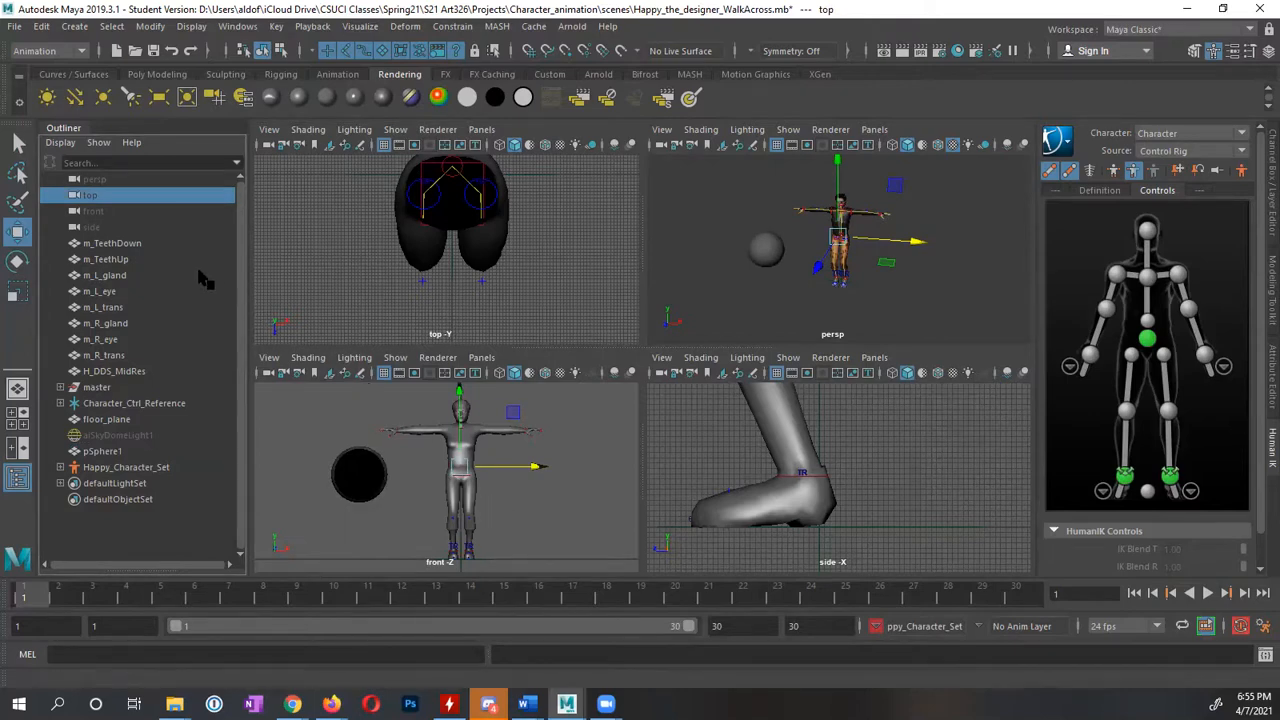
key("shift+h")
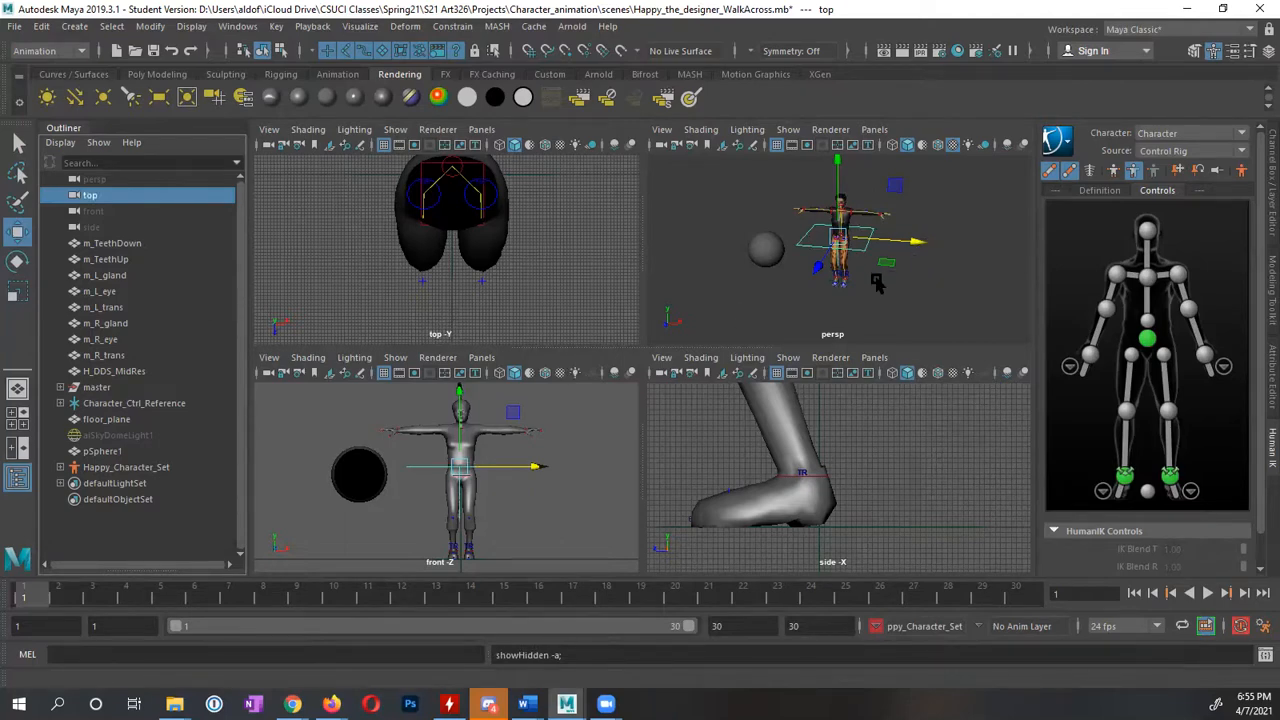
left_click_drag(877, 285, 796, 232, "alt")
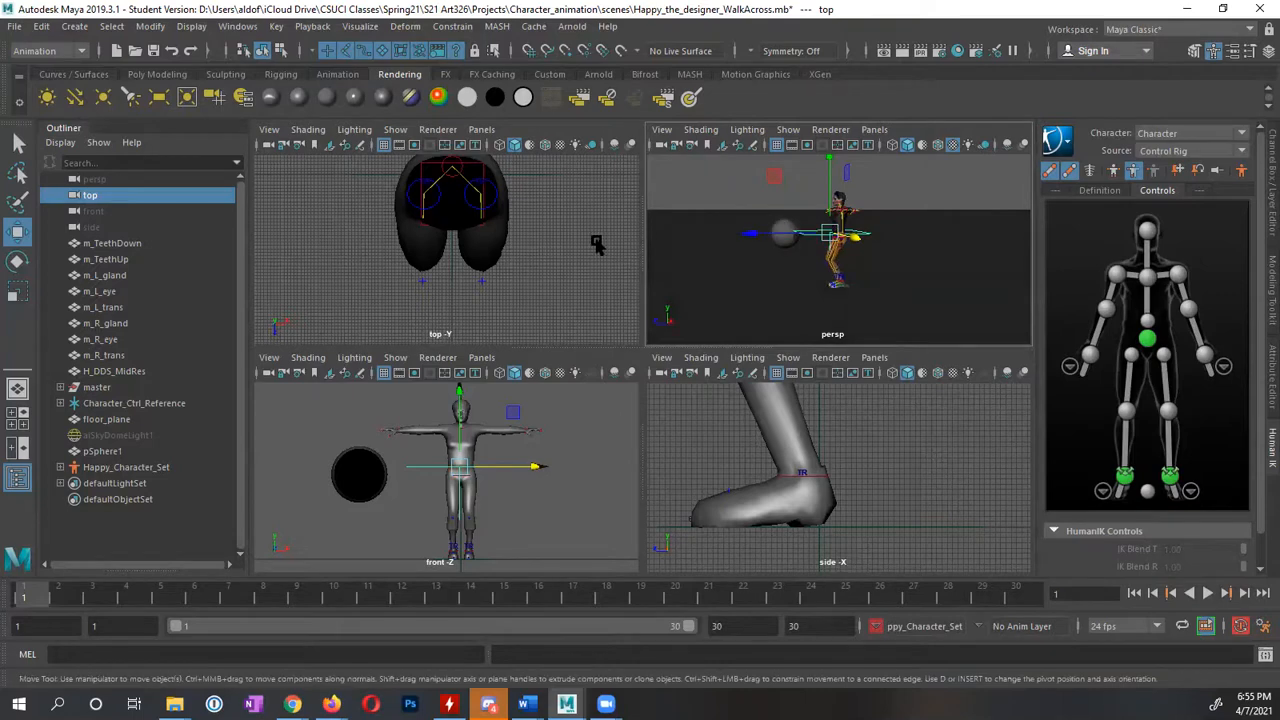
middle_click_drag(523, 243, 508, 267, "alt")
middle_click_drag(814, 264, 828, 300, "alt")
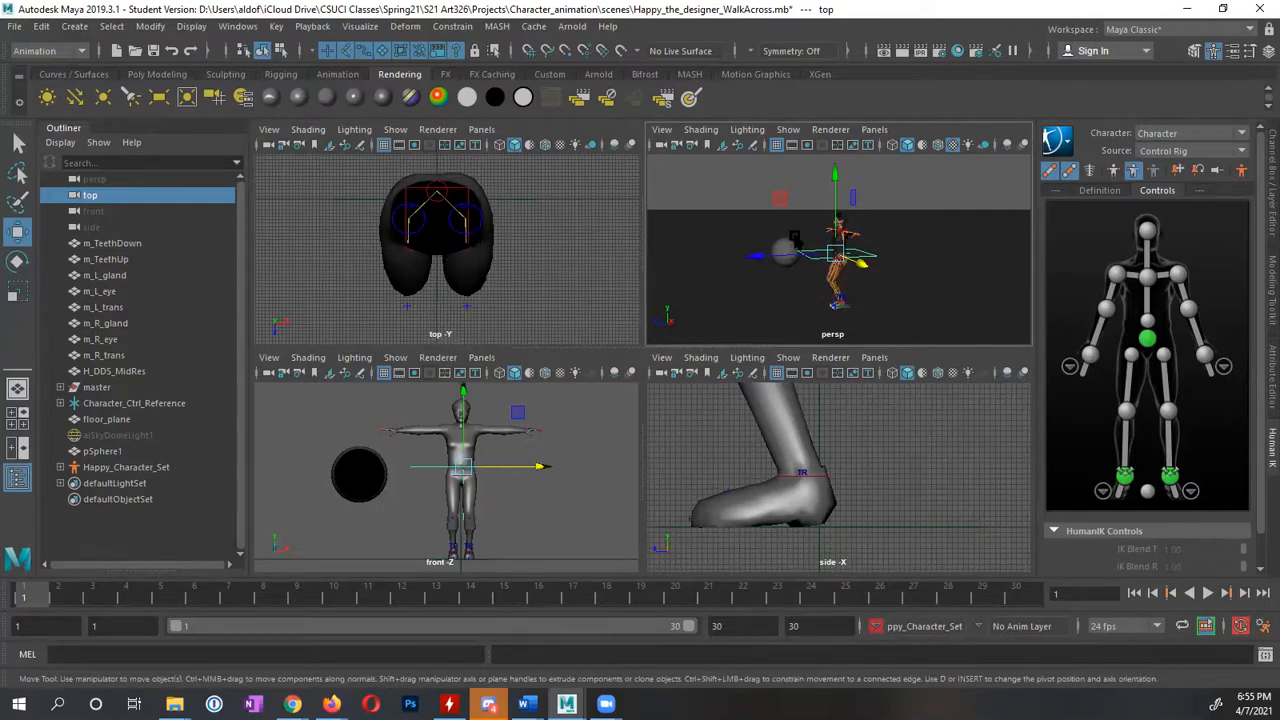
left_click_drag(838, 181, 837, 91)
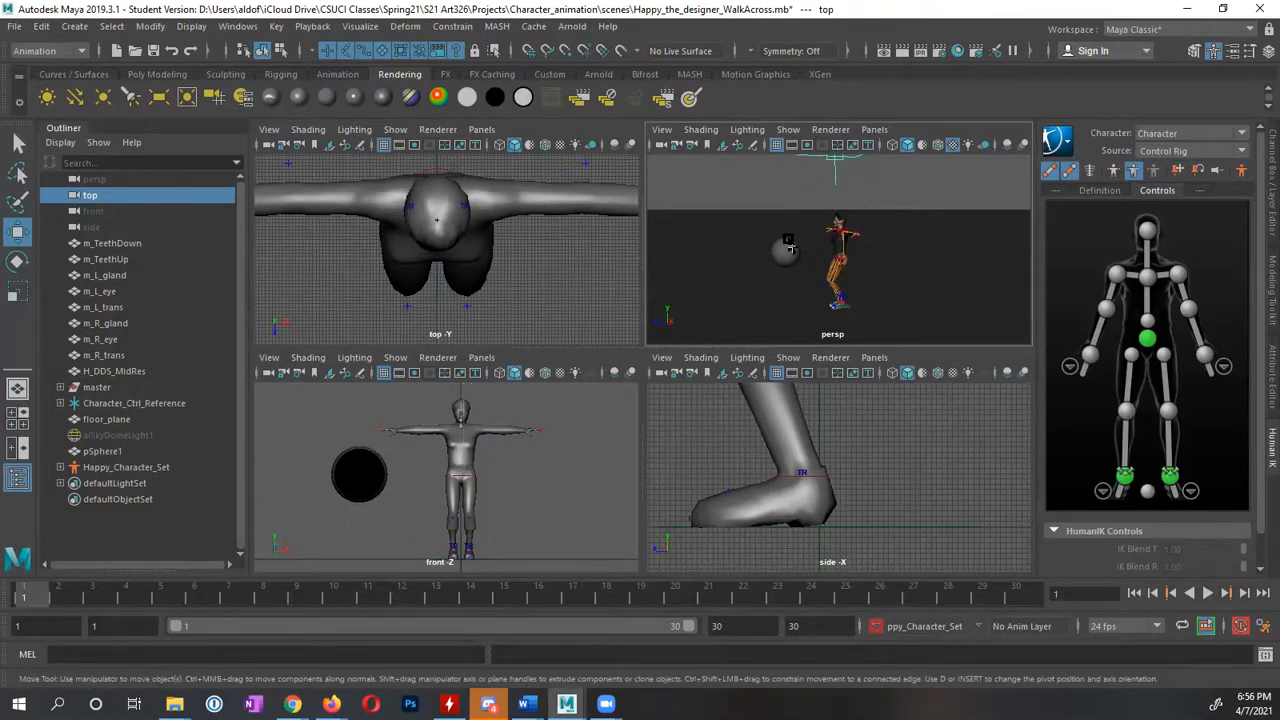
scroll(779, 250, "down", 3)
right_click_drag(779, 248, 763, 249, "alt")
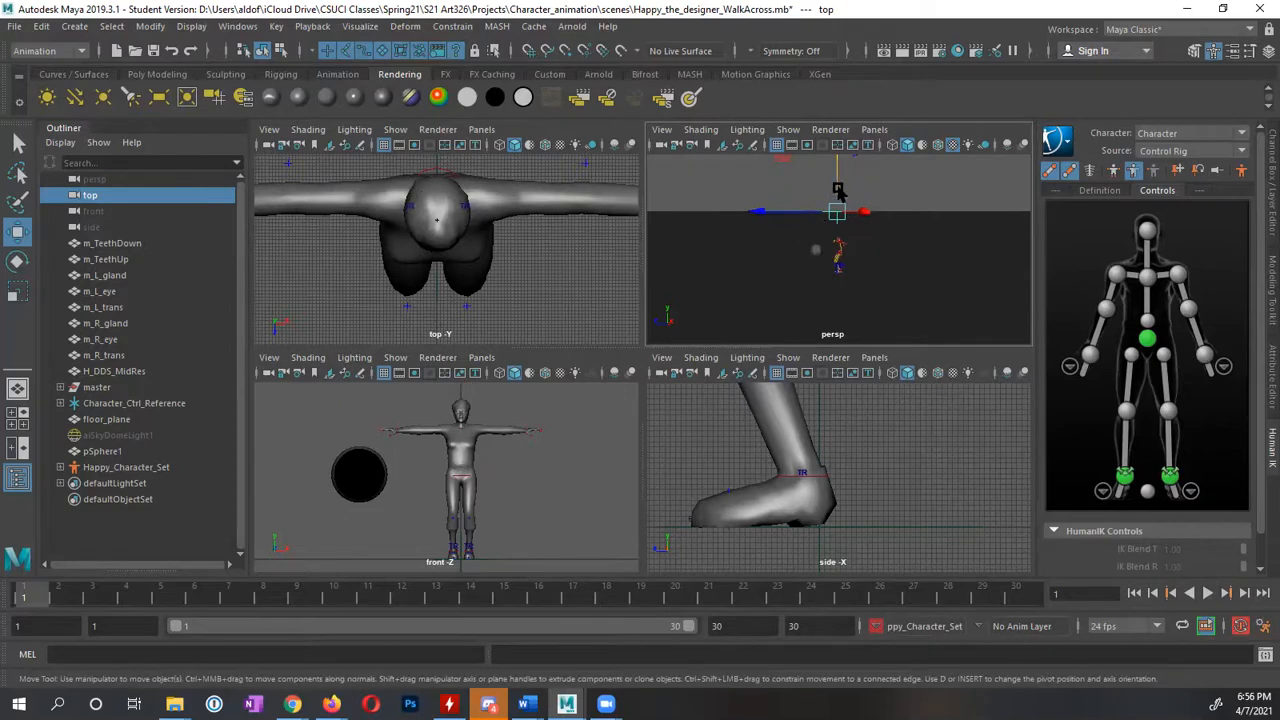
left_click_drag(839, 188, 843, 150)
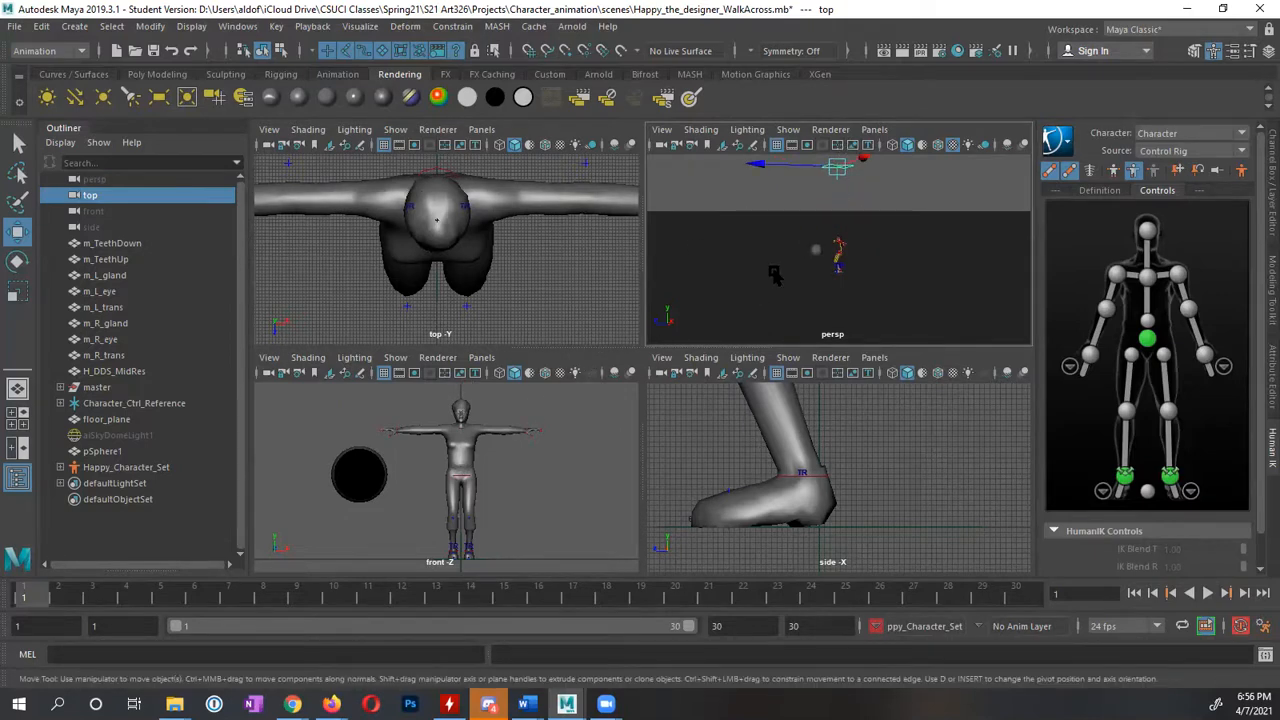
Select the front camera and unhide it in the scene
left_click(101, 212)
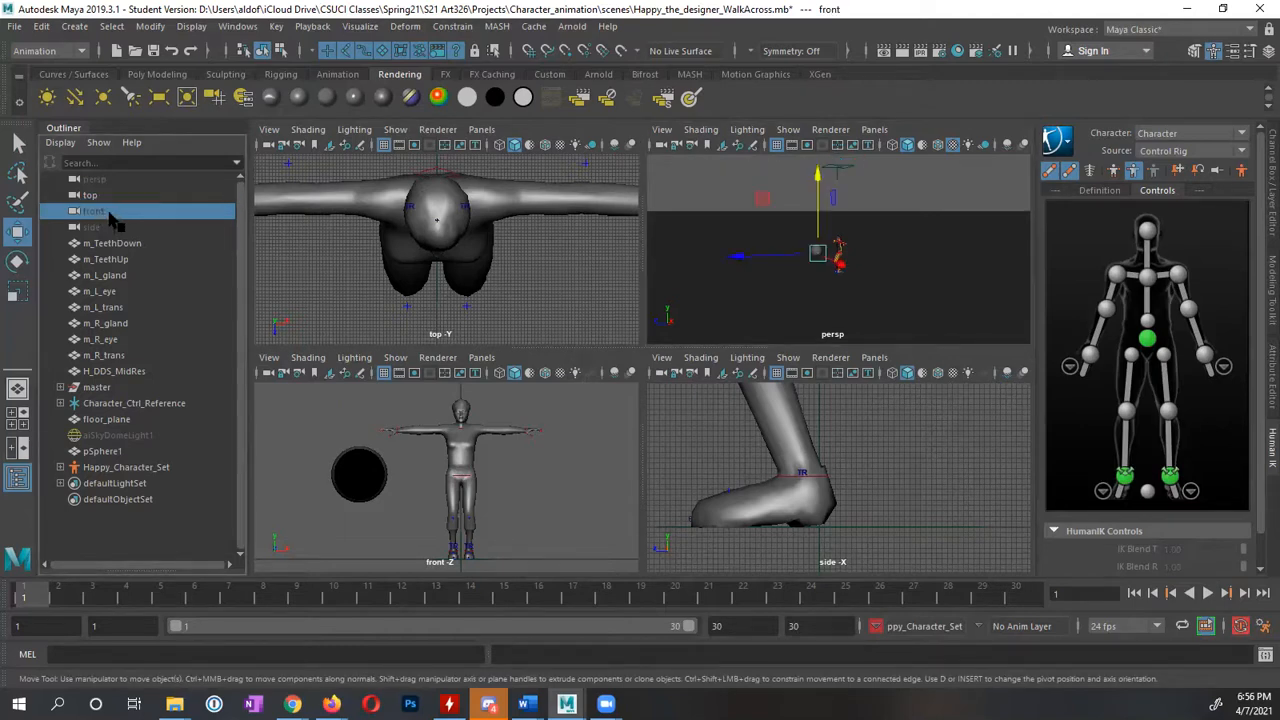
key("shift+h")
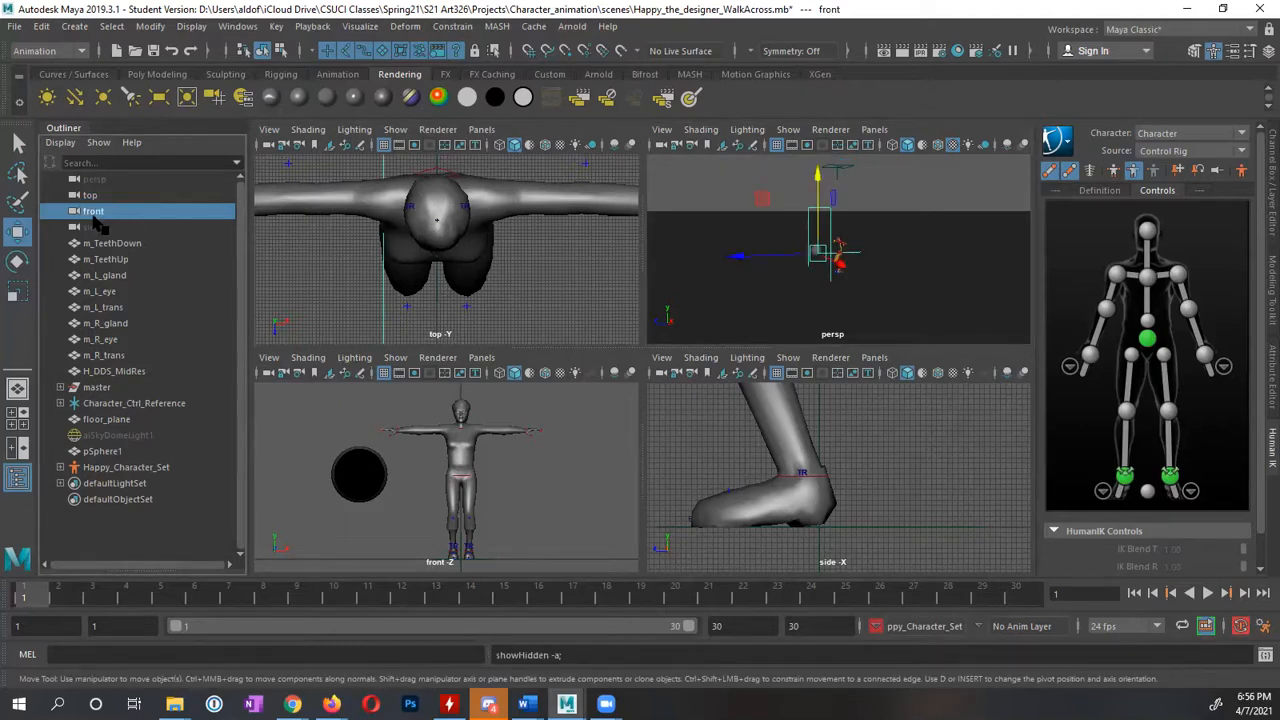
left_click_drag(846, 284, 905, 300, "alt")
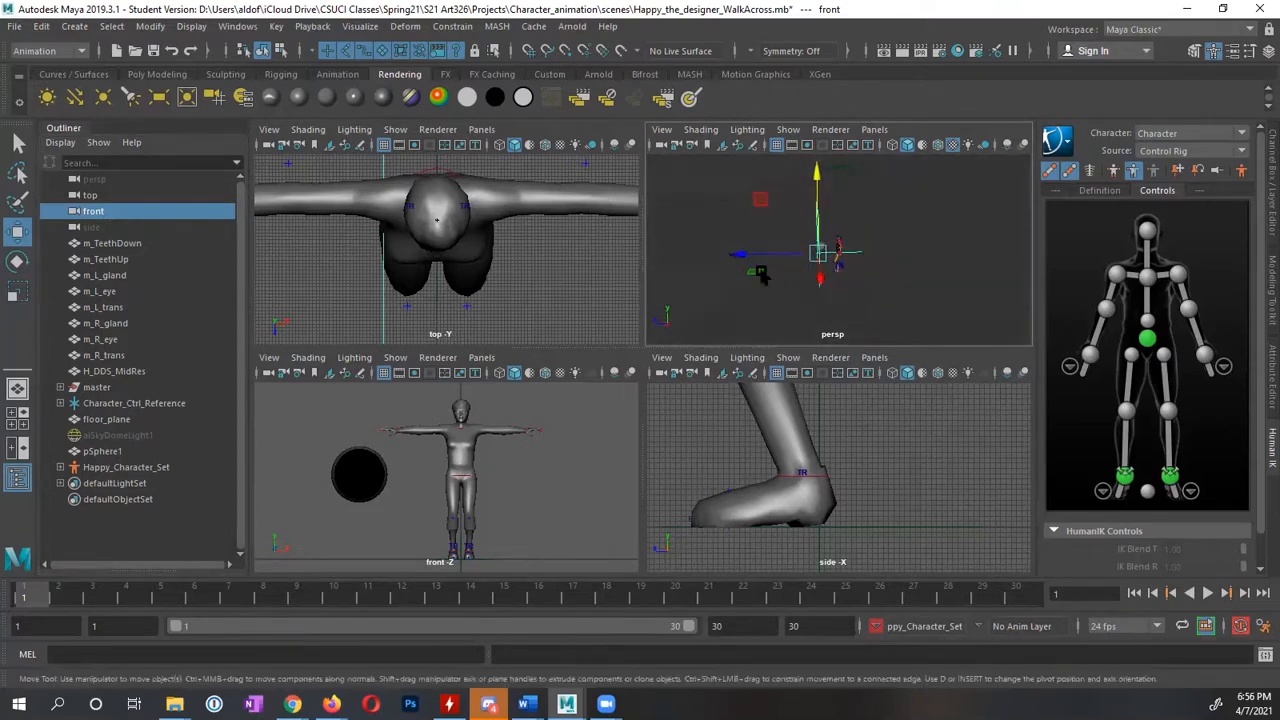
left_click_drag(762, 275, 719, 267, "alt")
Move the front camera forward along Z, past the sphere, to about Z 26.6
left_click(775, 242)
right_click_drag(896, 275, 855, 276, "alt")
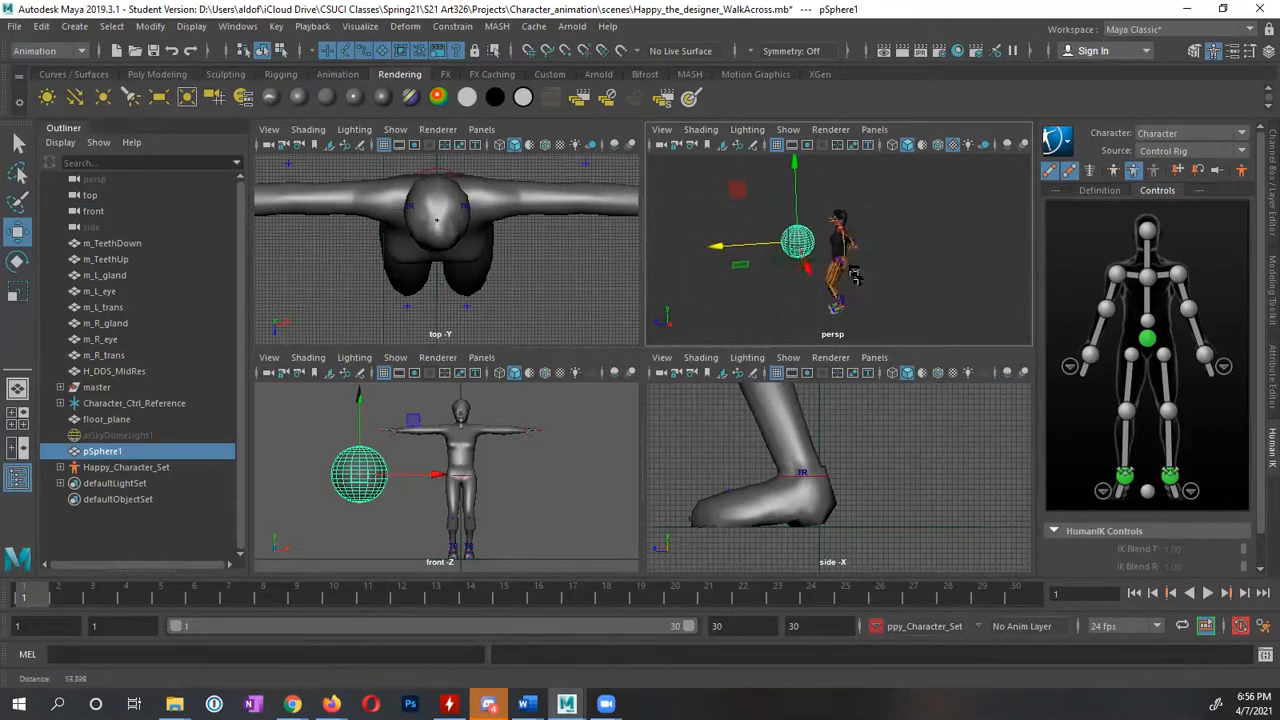
left_click_drag(855, 276, 870, 213, "alt")
left_click(870, 213)
left_click_drag(845, 280, 707, 296, "alt")
key("w")
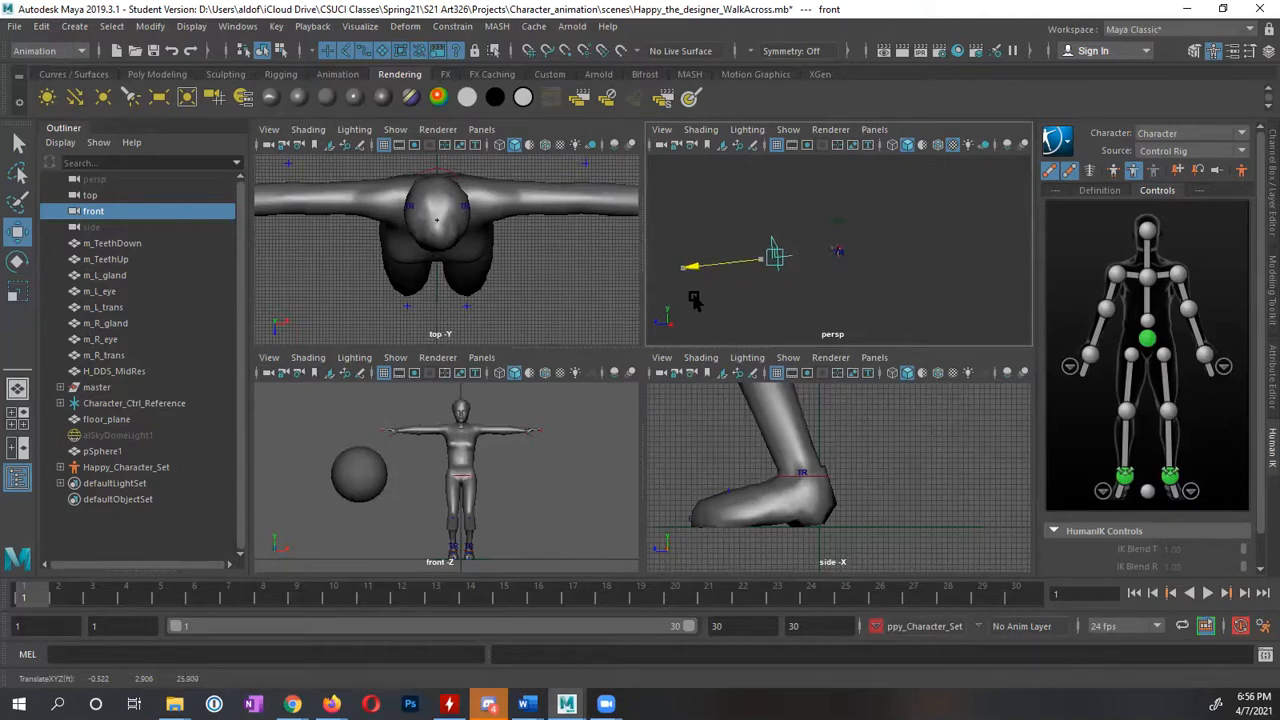
mouse_move(694, 300)
left_mouse_down()
mouse_move(704, 296)
mouse_move(670, 305)
mouse_move(697, 305)
left_mouse_up()
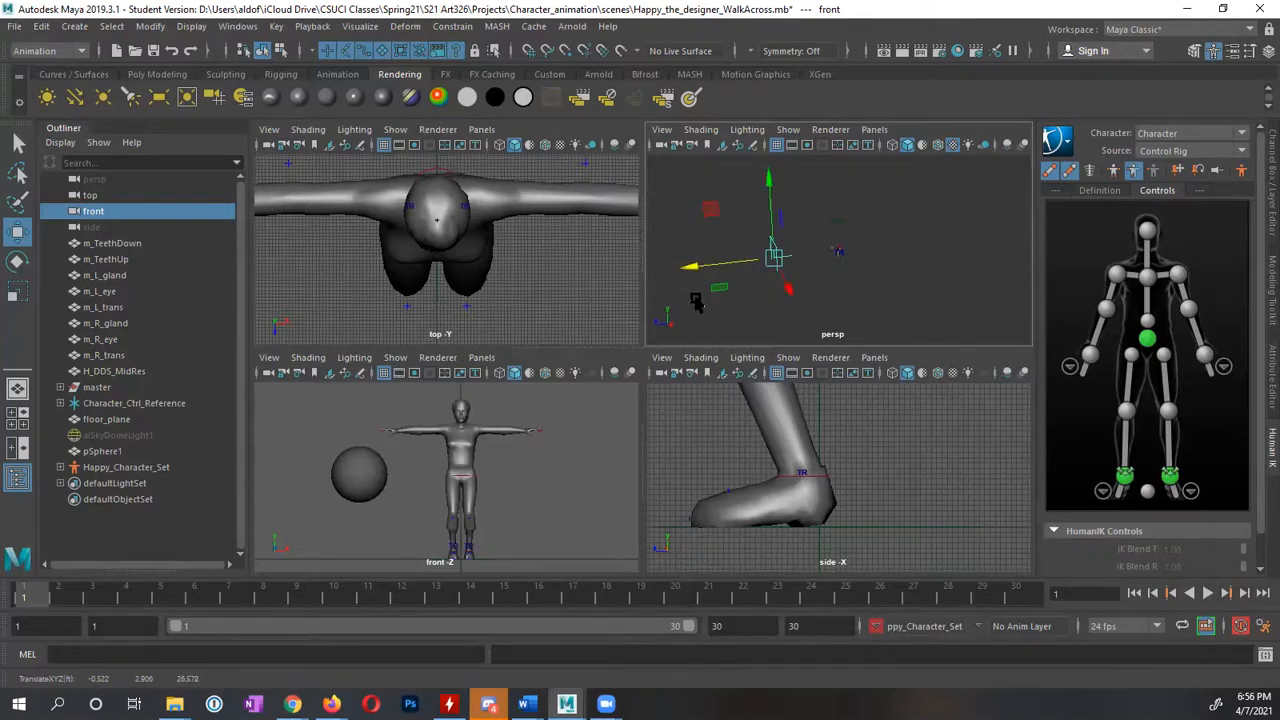
Reselect the front camera and move it farther forward along Z, away from the character
left_click_drag(866, 250, 843, 146, "alt")
left_click(841, 216)
left_click_drag(788, 262, 801, 260, "alt")
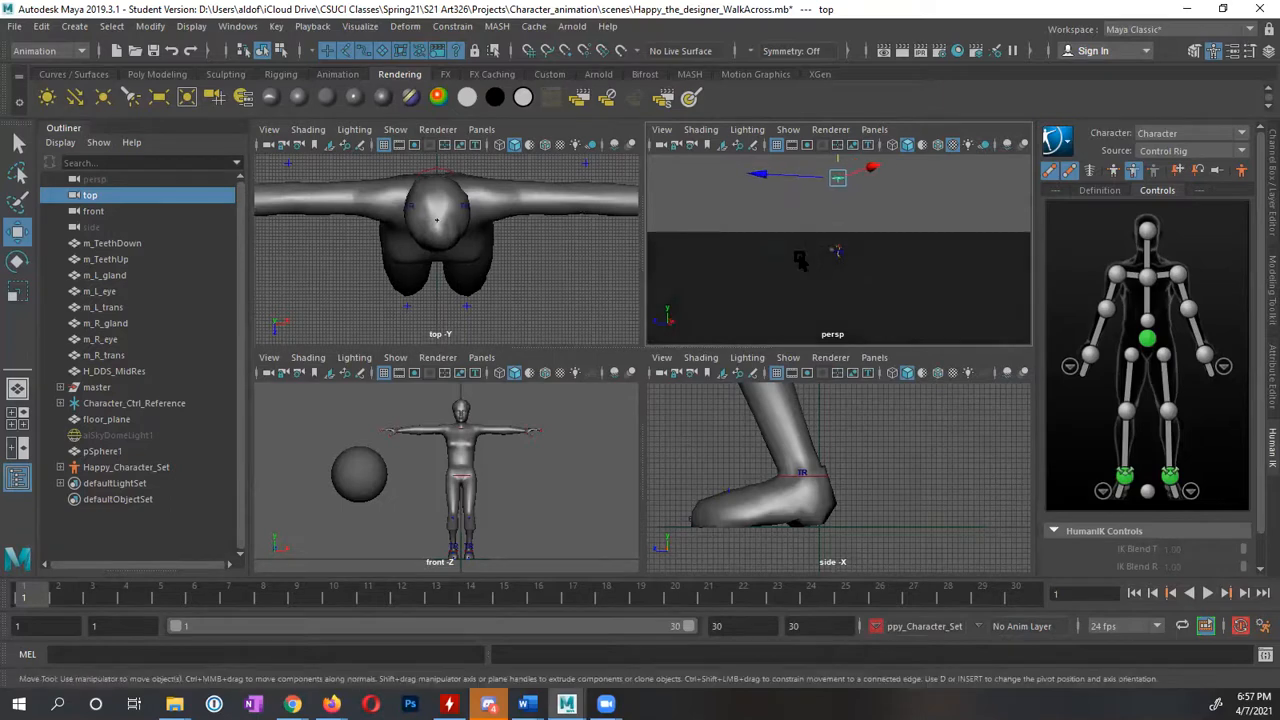
left_click(776, 248)
left_click_drag(702, 255, 680, 262)
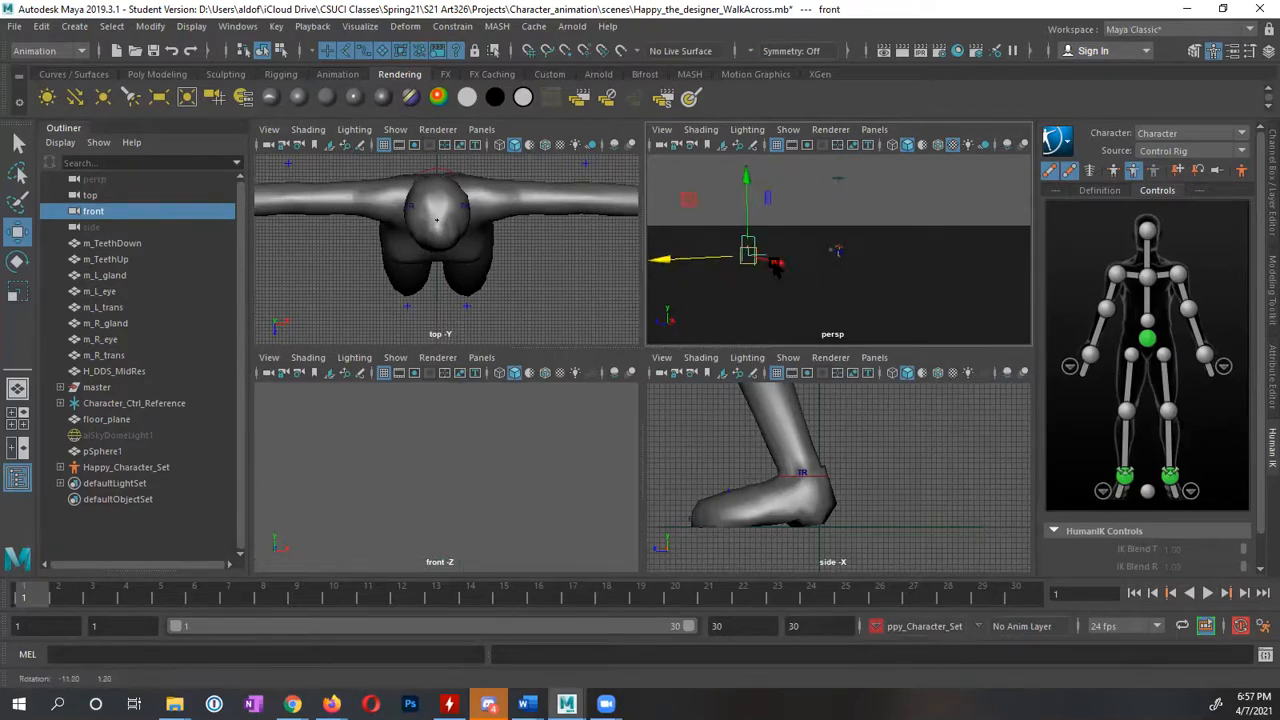
left_click_drag(774, 262, 812, 284, "alt")
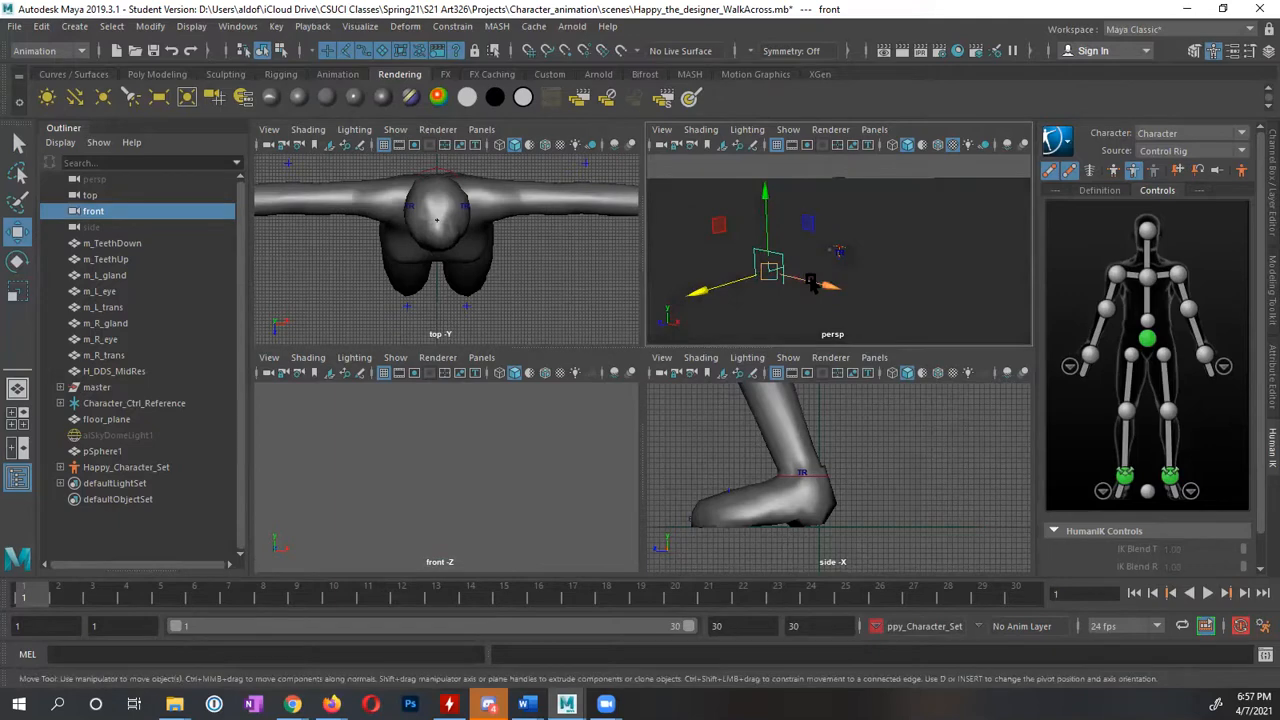
Check the default near and far clip settings for cameras in the preferences, leaving the values as they are
left_click(1264, 627)
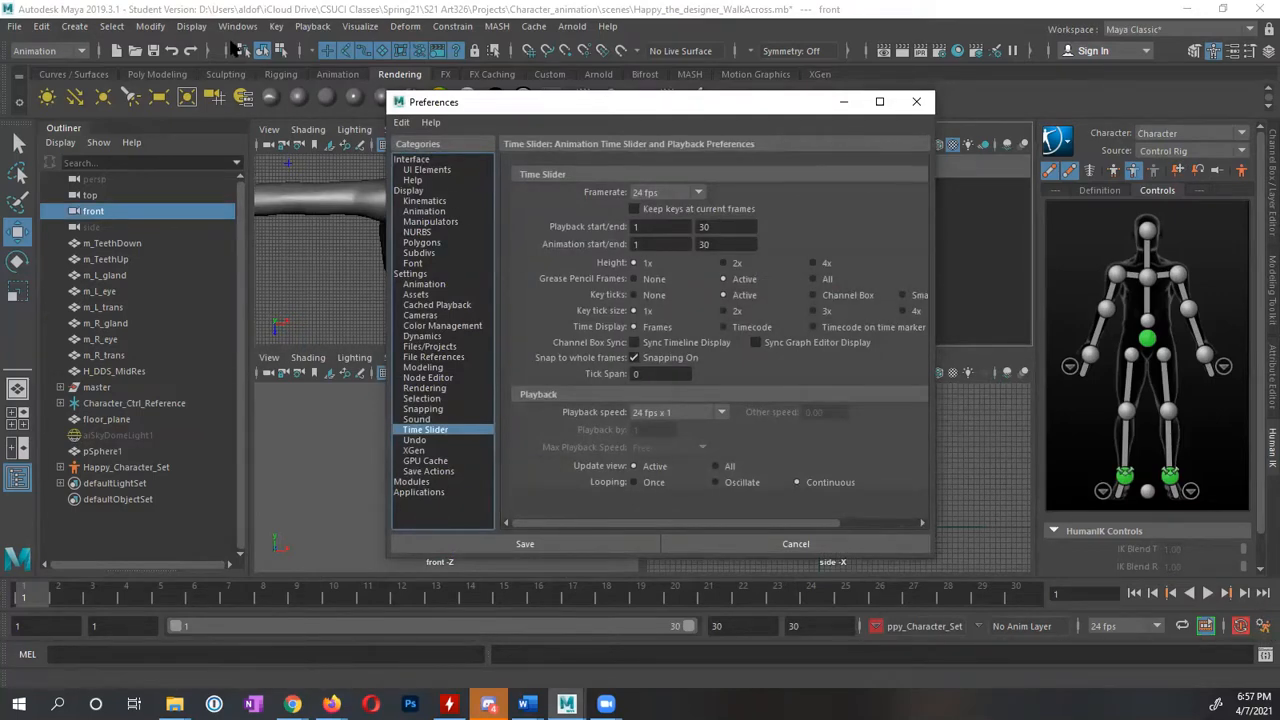
left_click(238, 26)
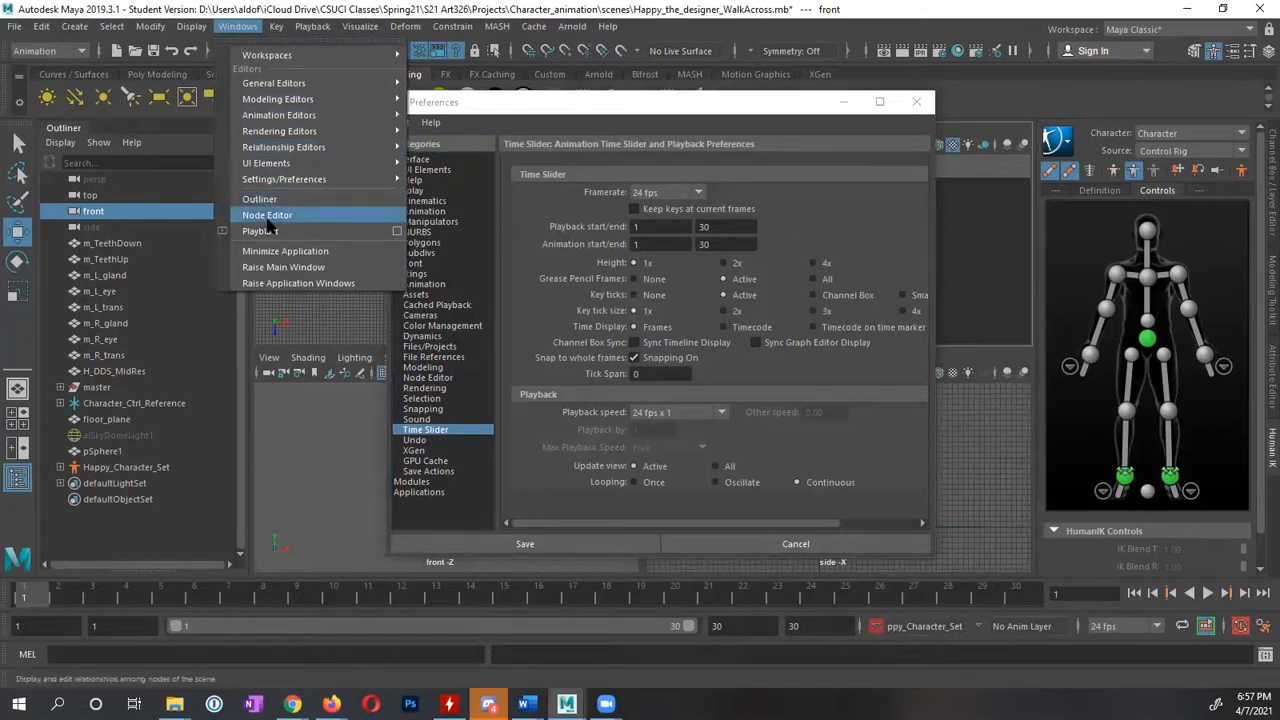
mouse_move(287, 89)
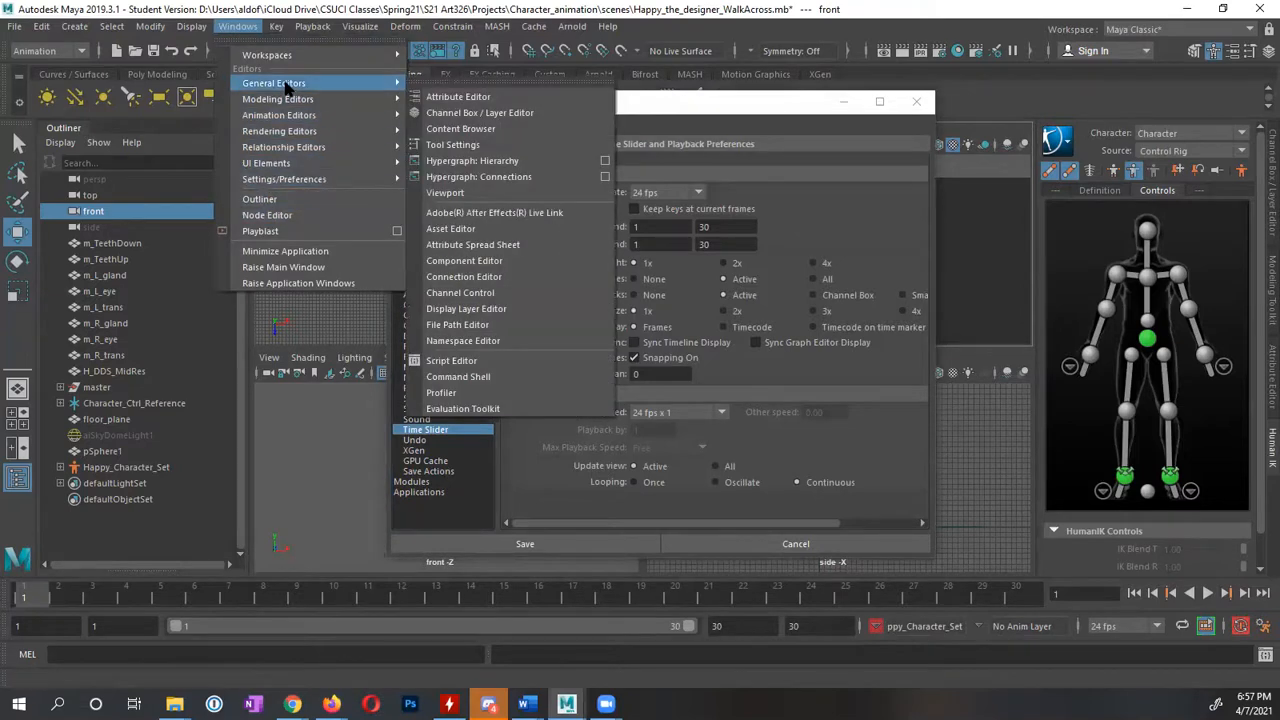
mouse_move(316, 188)
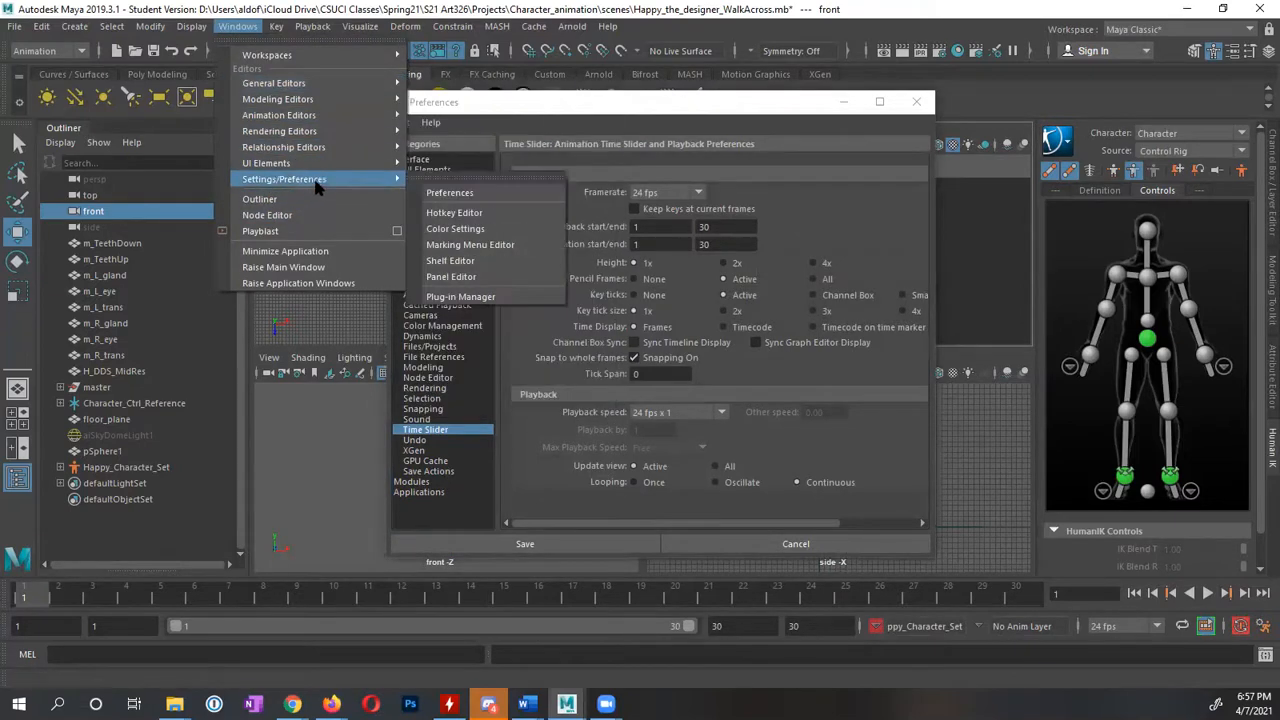
left_click(586, 103)
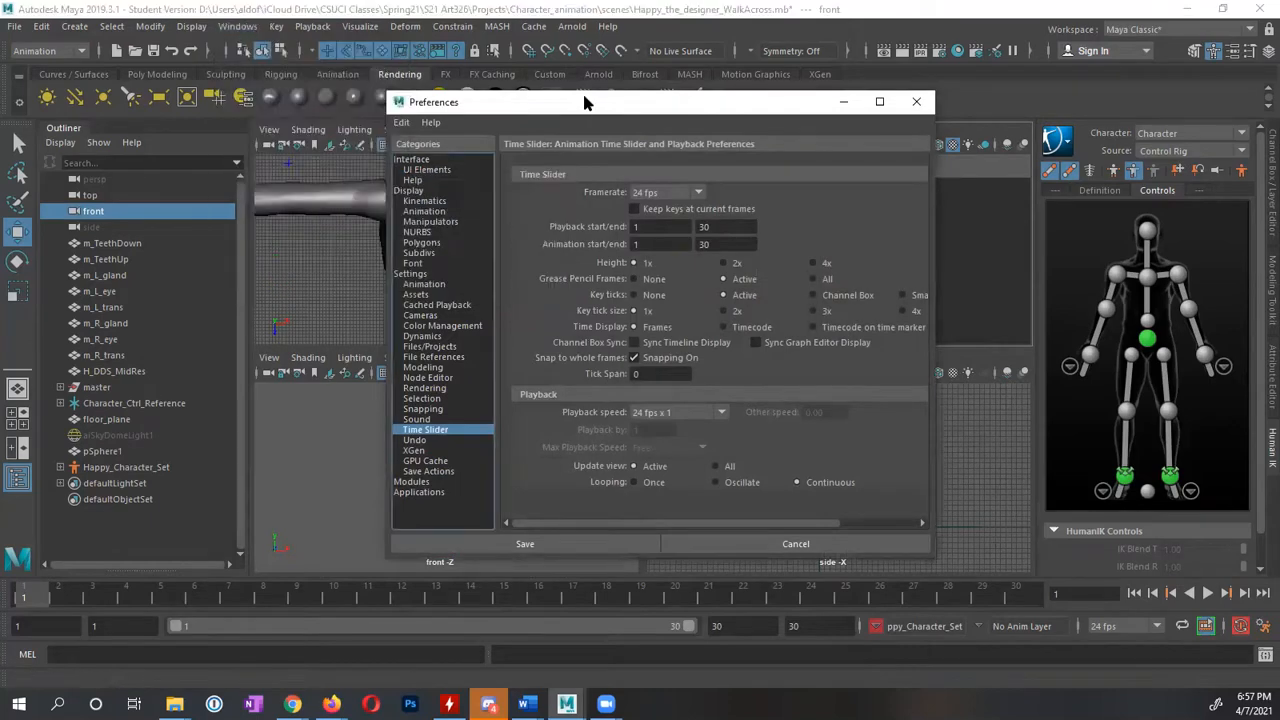
left_click(420, 315)
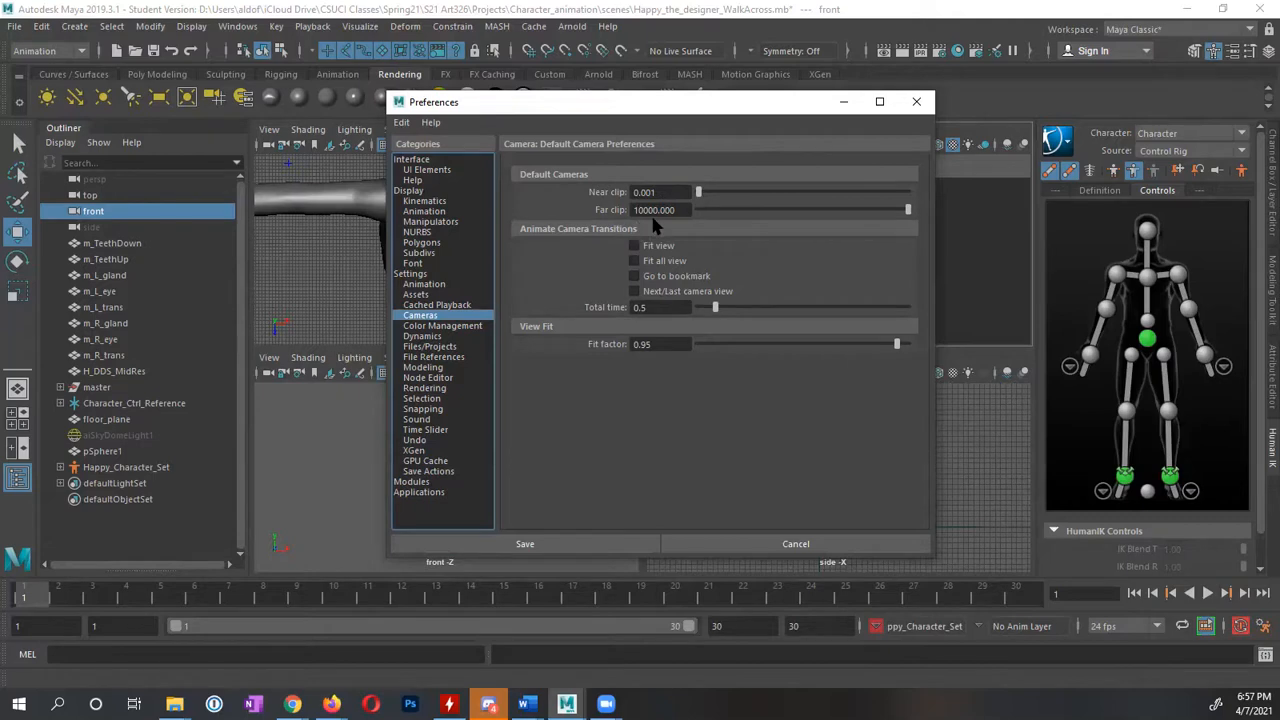
left_click(817, 543)
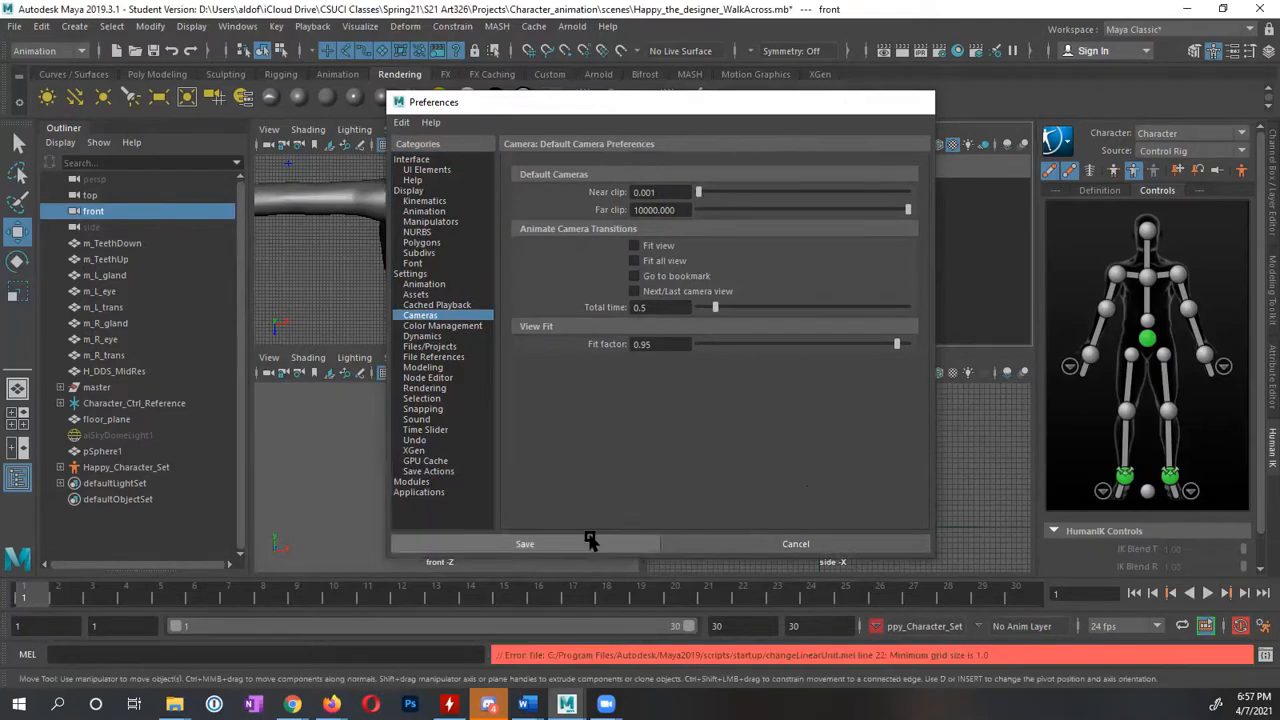
left_click(586, 537)
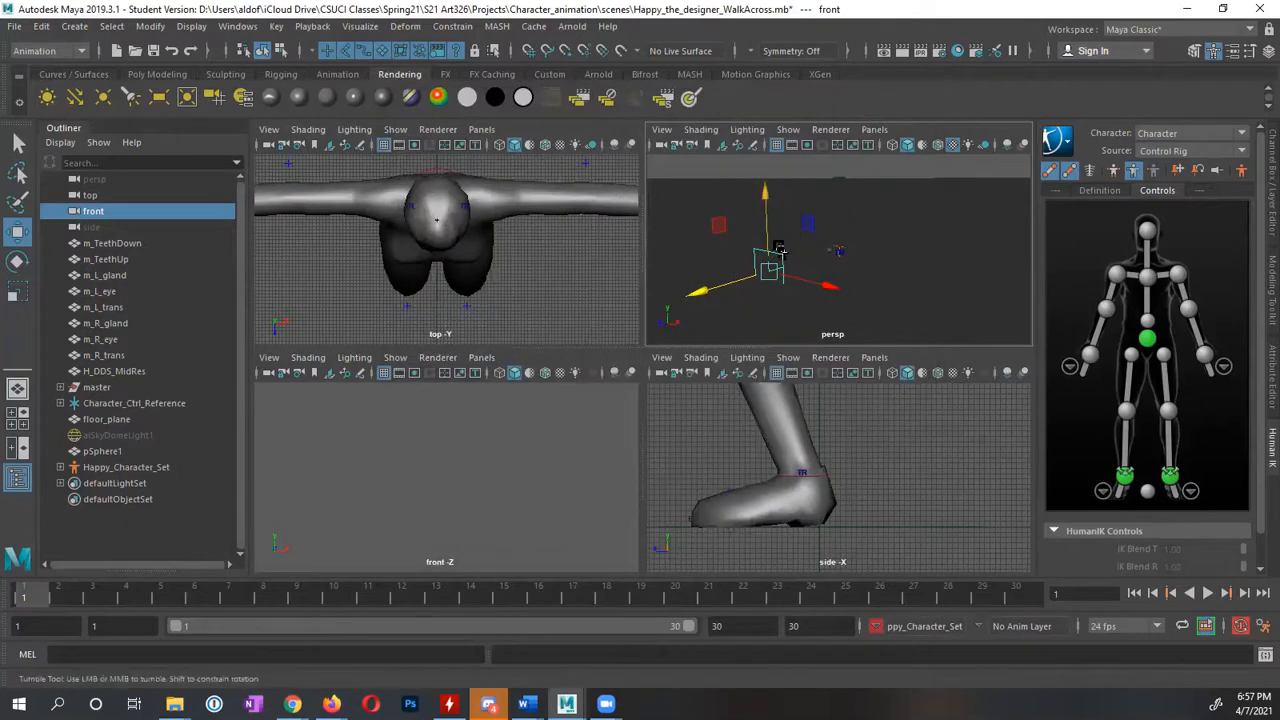
Set the front camera's far clip plane to 1000 in its shape attributes
left_click_drag(762, 262, 745, 240, "alt")
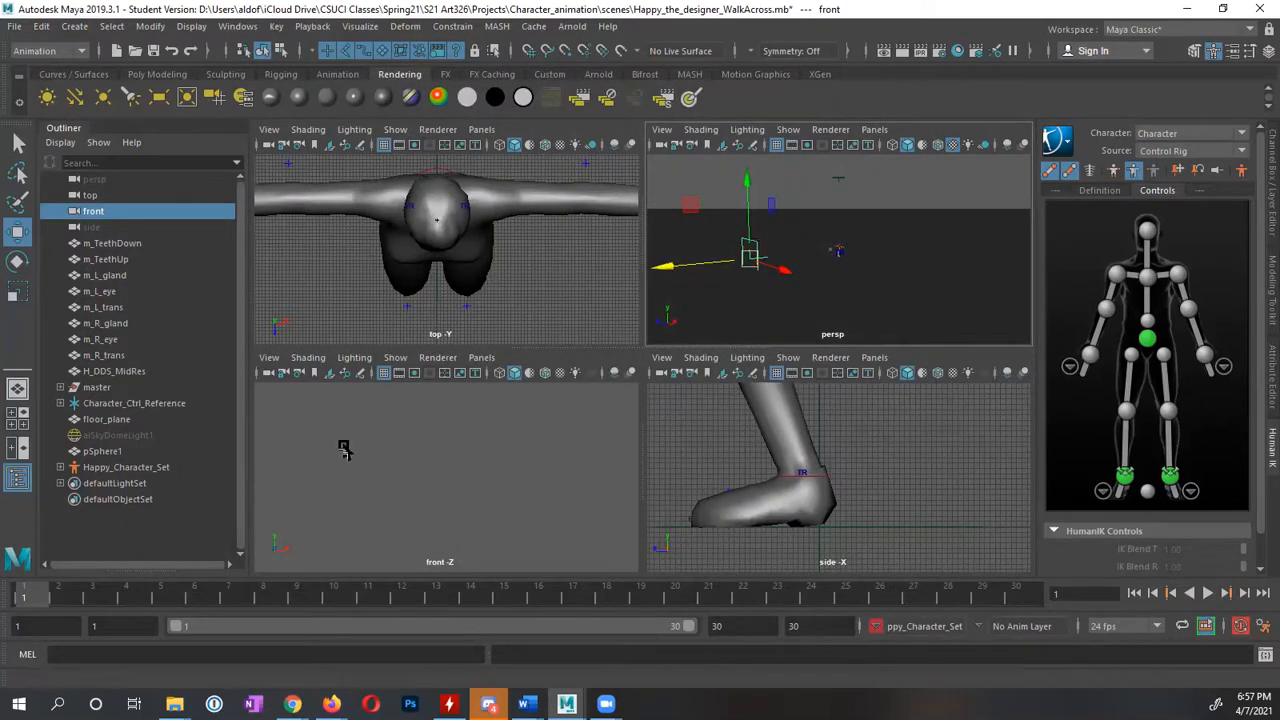
left_click(270, 376)
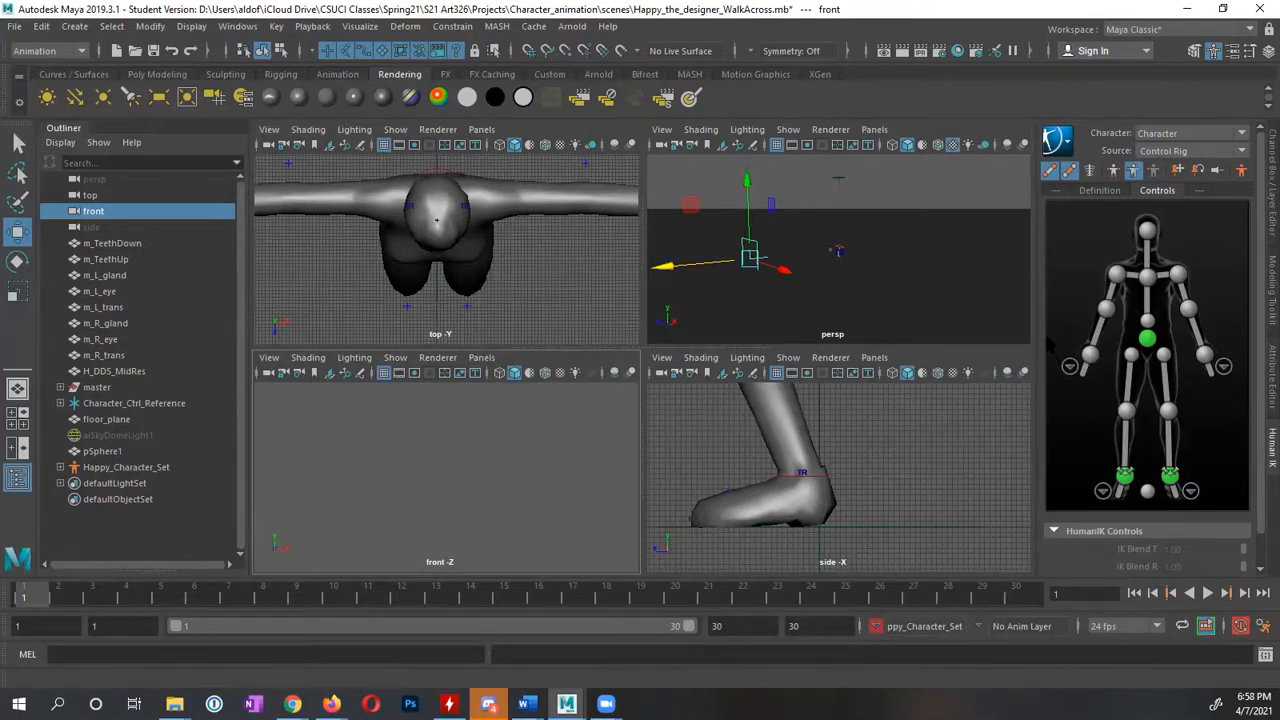
key("ctrl+a")
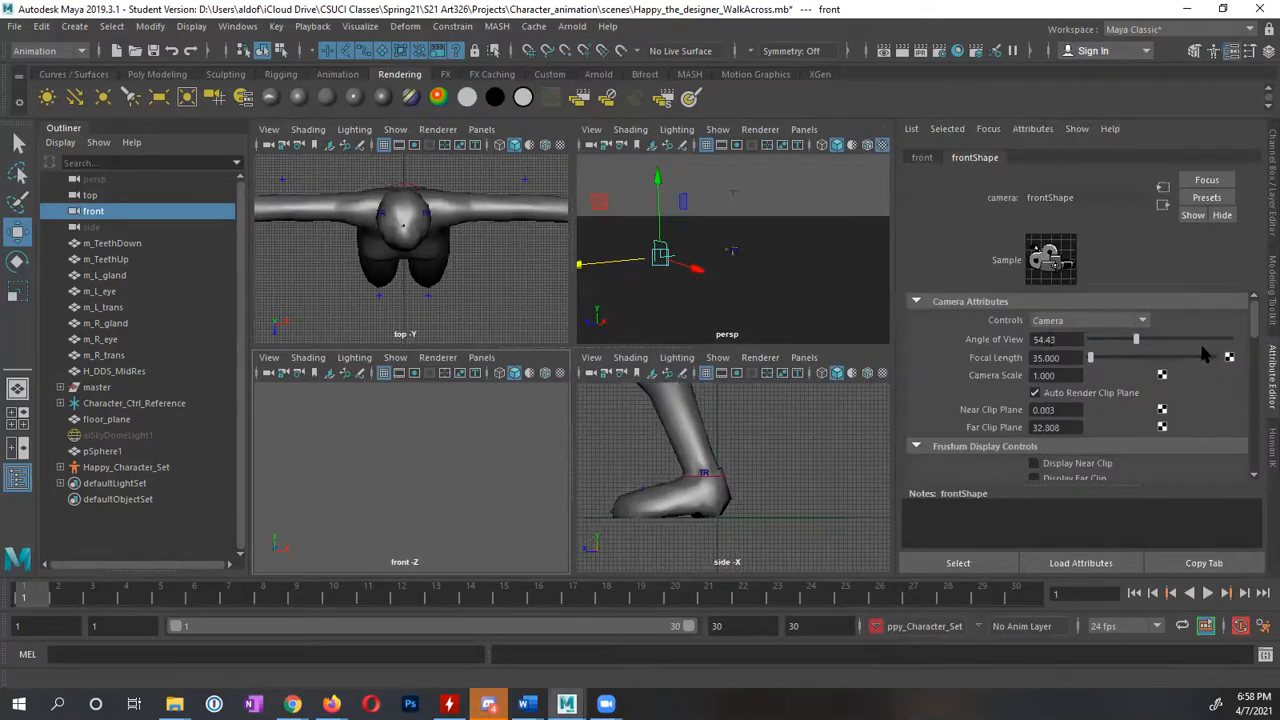
left_click_drag(1255, 325, 1253, 329)
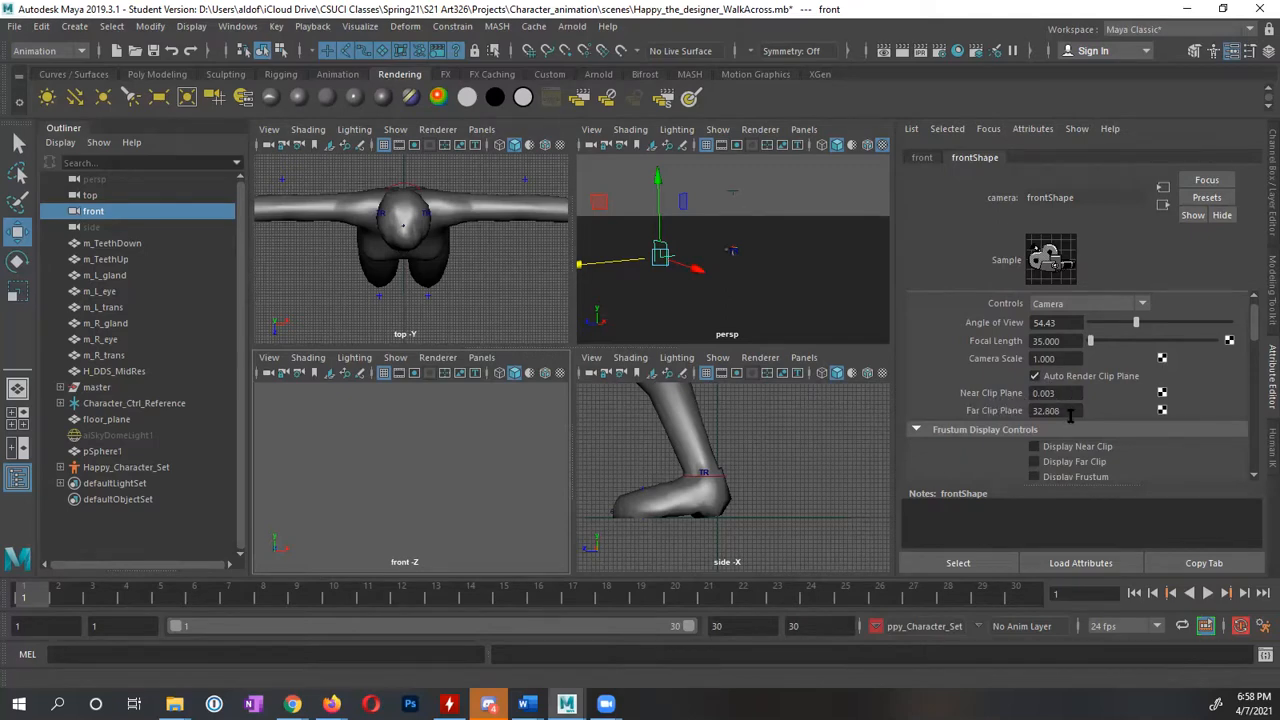
left_click_drag(1070, 414, 1022, 418)
type("1000")
key("Return")
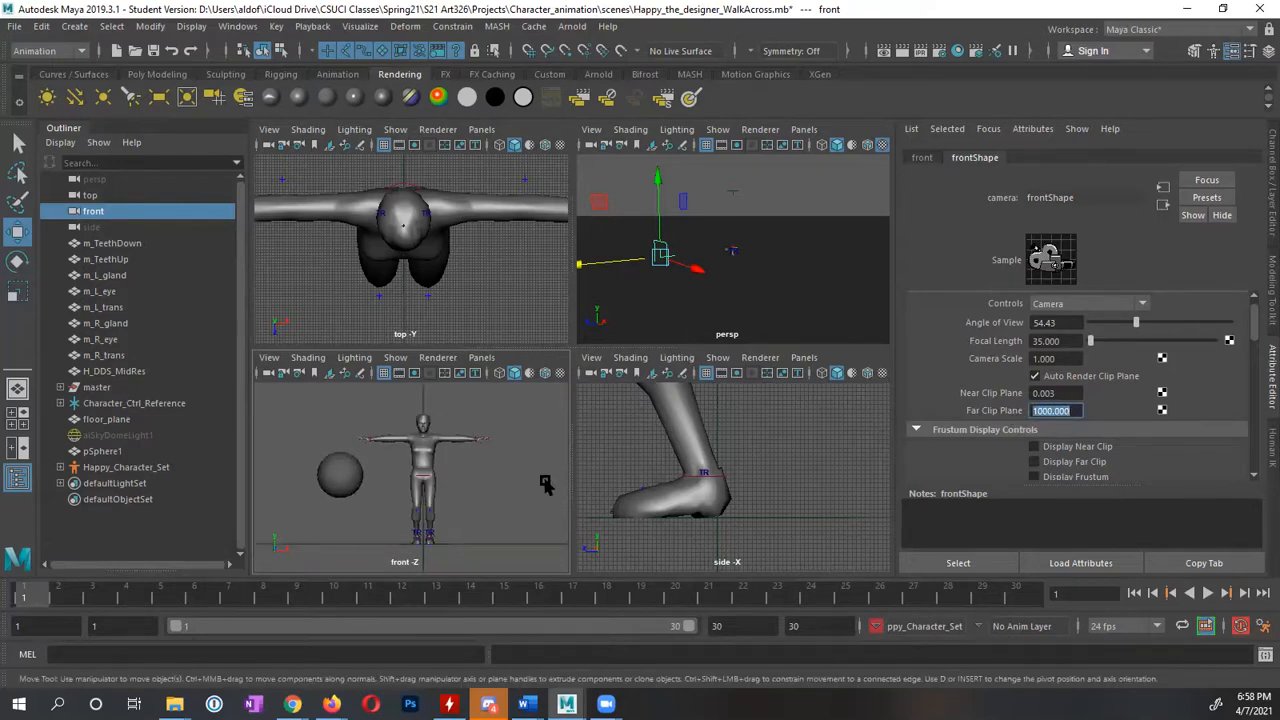
Set the far clip plane of the top and side cameras to 1000 and return to the HumanIK controls
left_click_drag(752, 183, 722, 197)
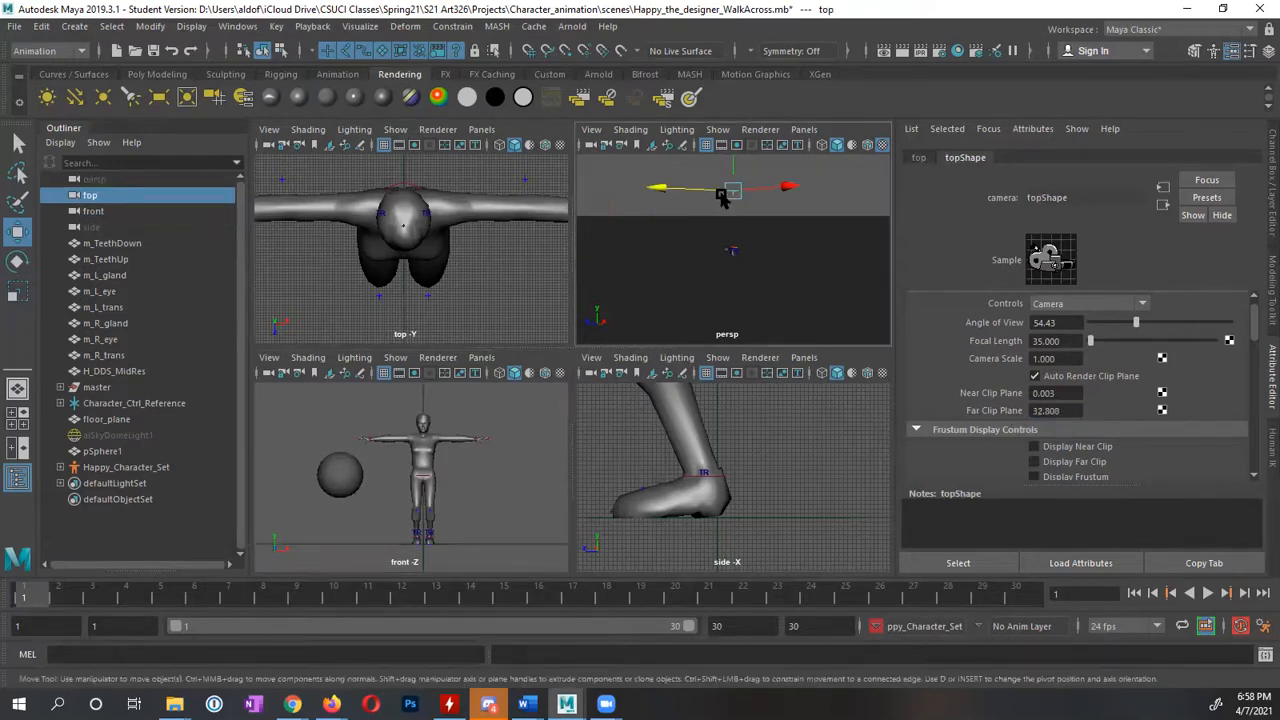
double_click(1068, 410)
key("Return")
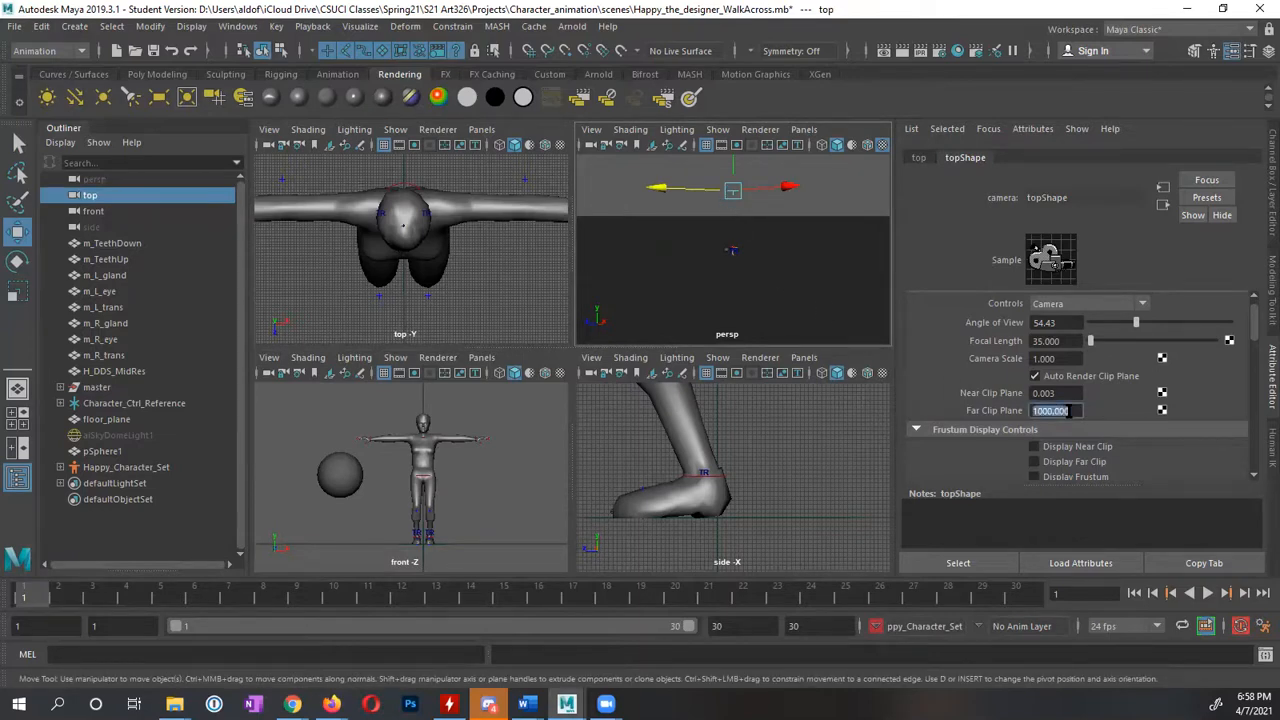
left_click(590, 374)
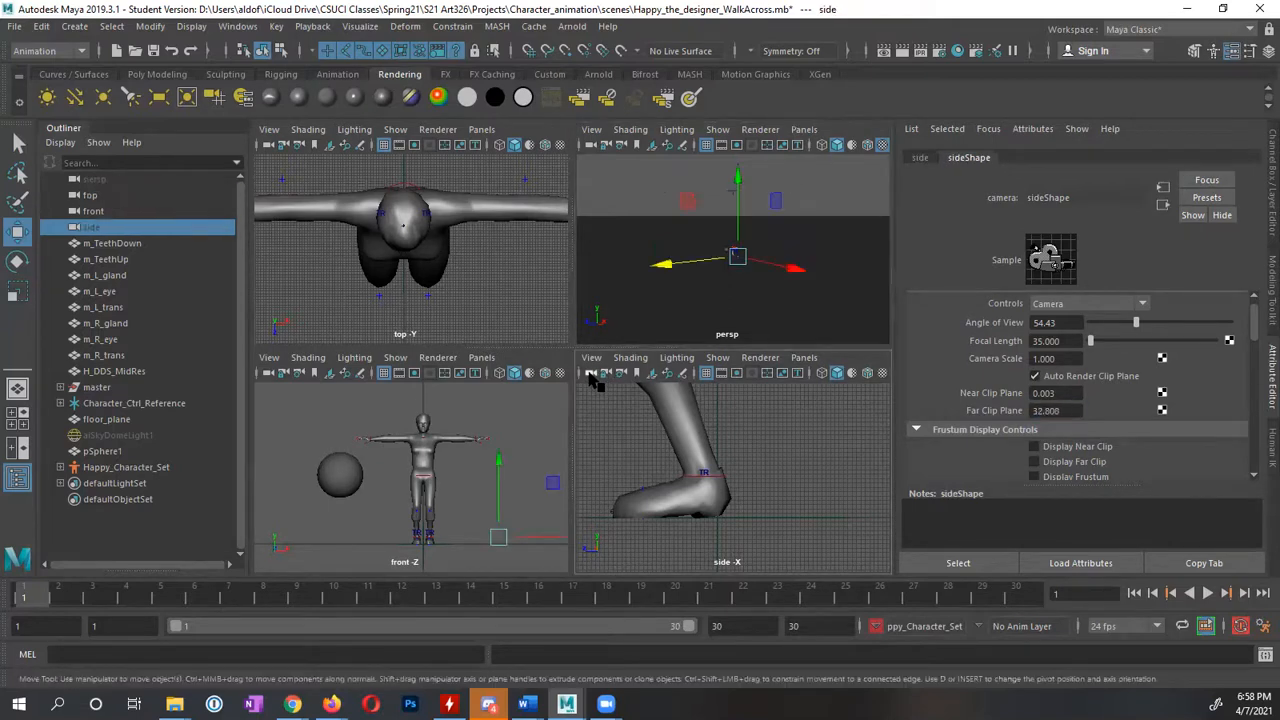
left_click(1040, 411)
key("Return")
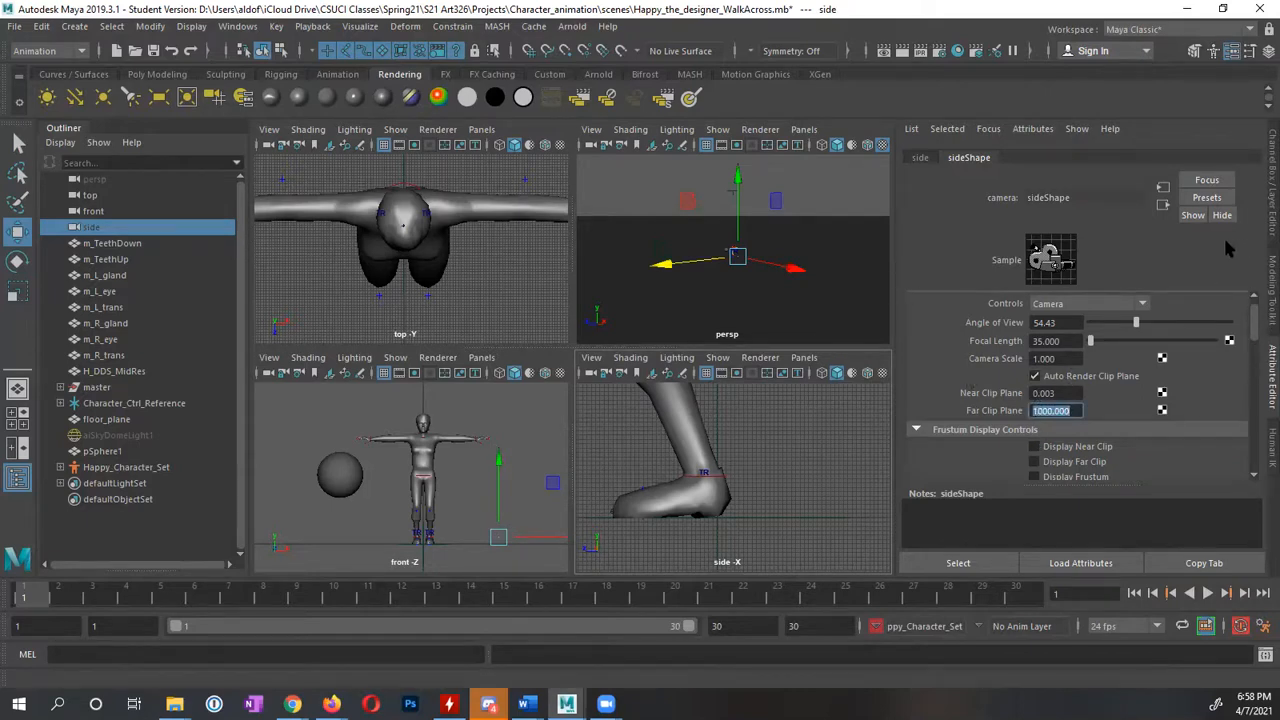
left_click(1212, 51)
Hide the front and top cameras in the scene
left_click(112, 214)
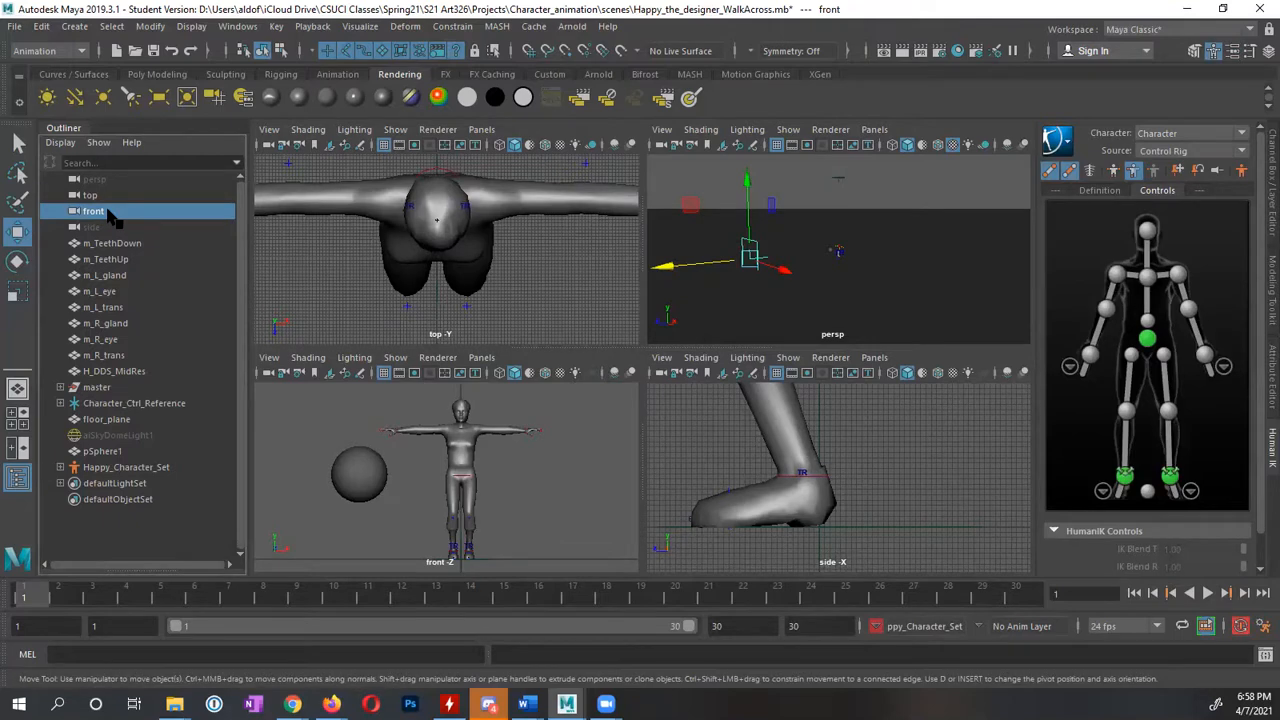
key("ctrl+h")
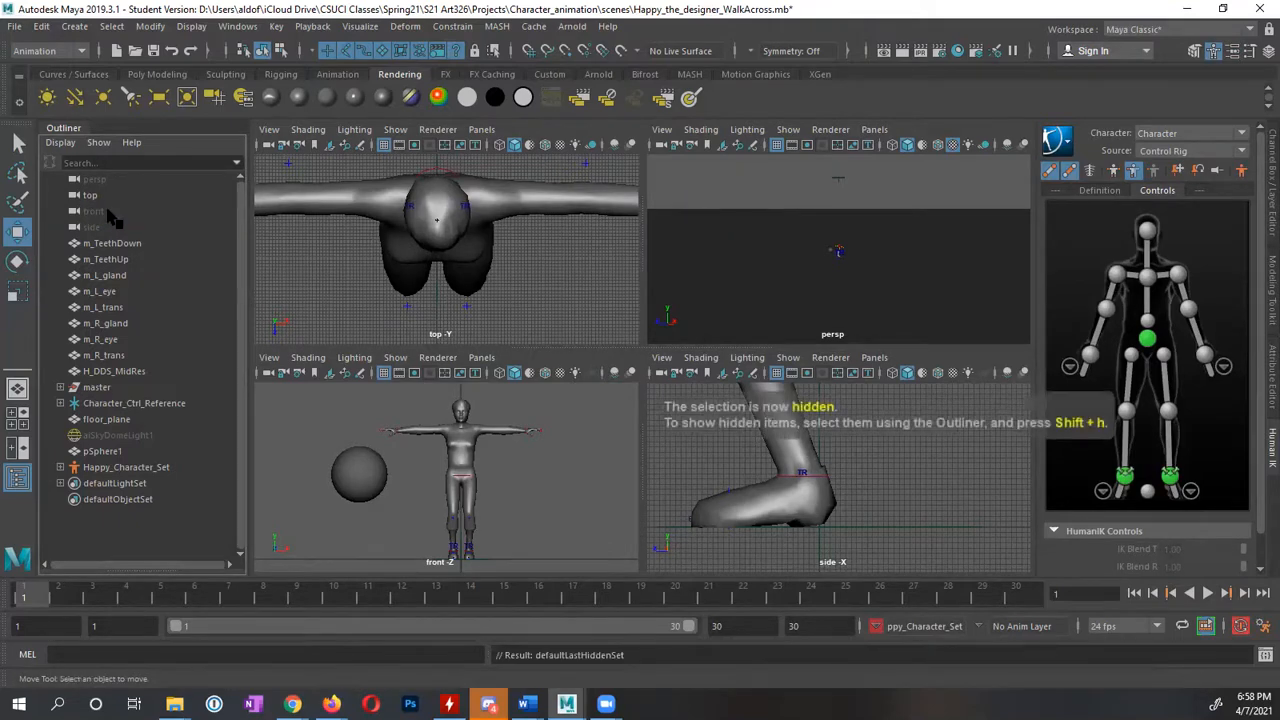
left_click(103, 197)
key("ctrl+h")
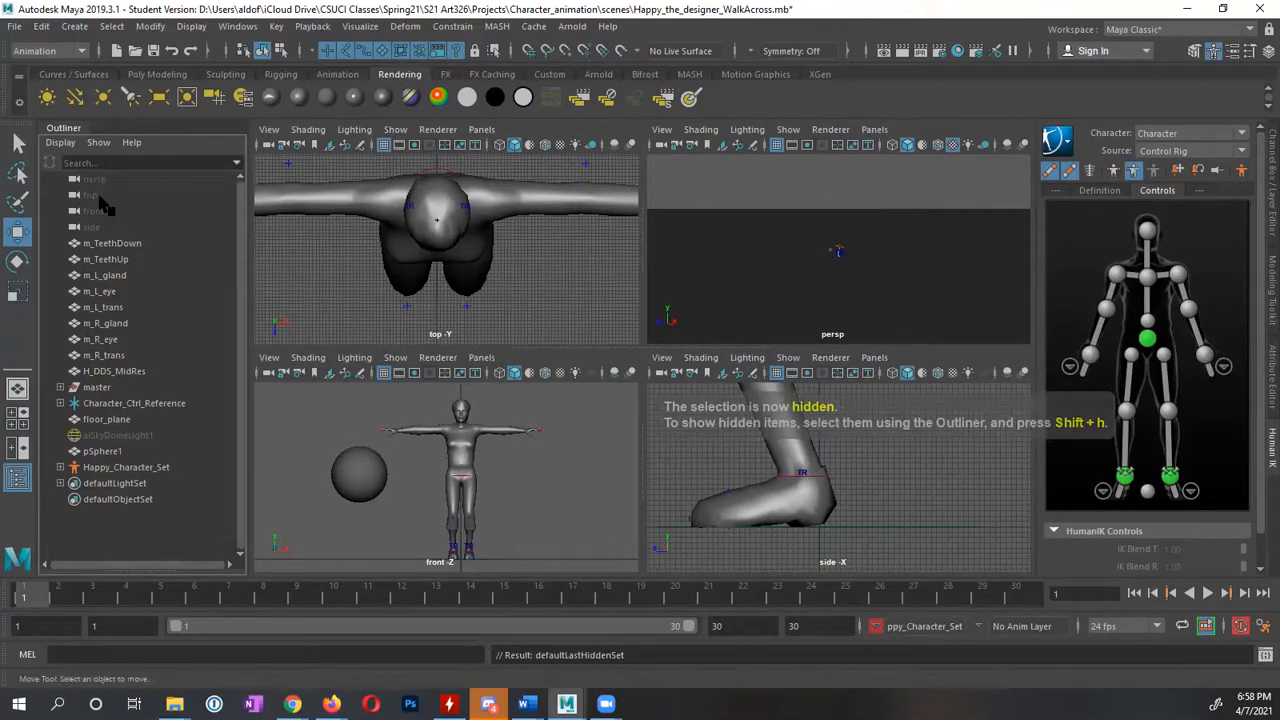
Delete the sphere beside the character
scroll(824, 282, "up", 5)
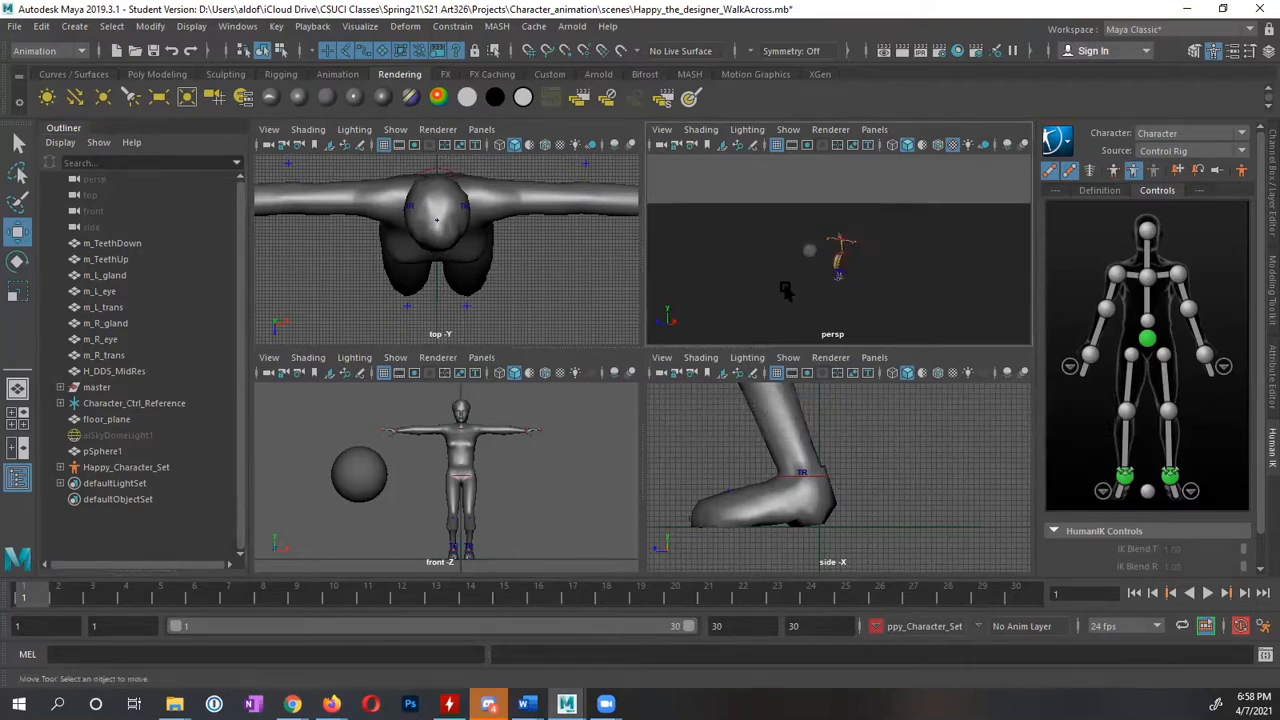
right_click_drag(785, 290, 967, 291, "alt")
left_click_drag(826, 287, 852, 285, "alt")
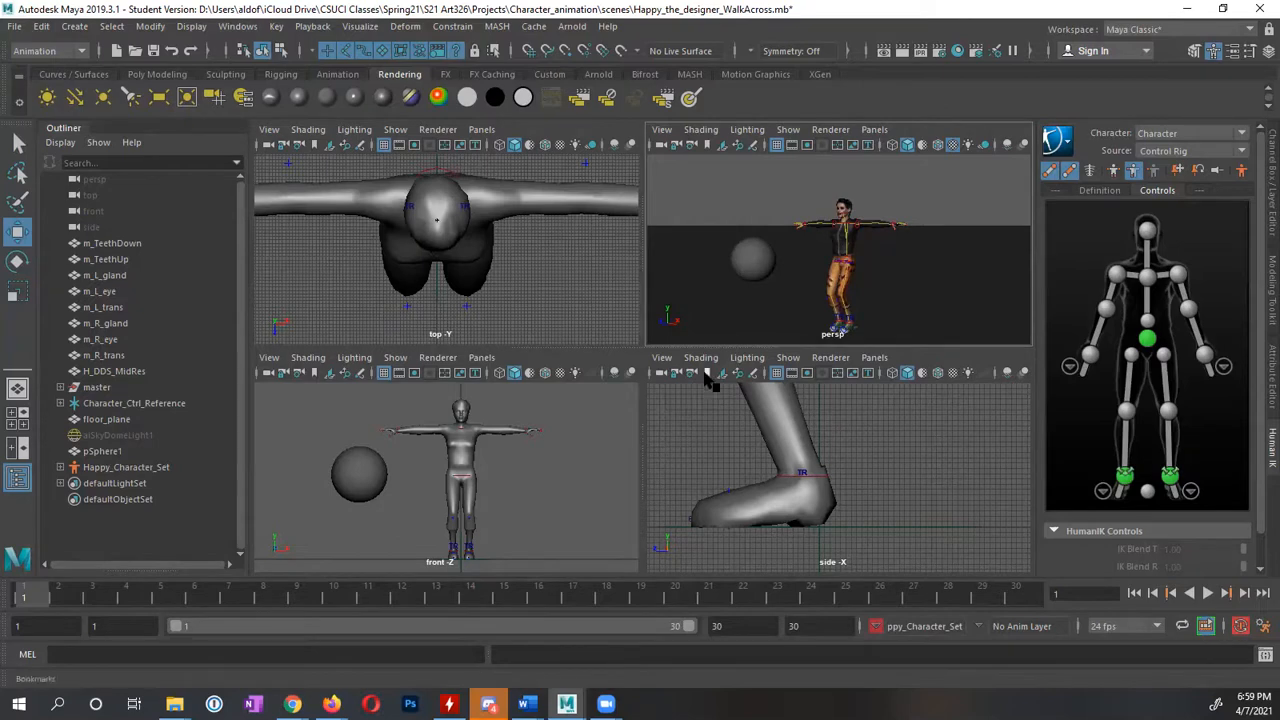
left_click(367, 487)
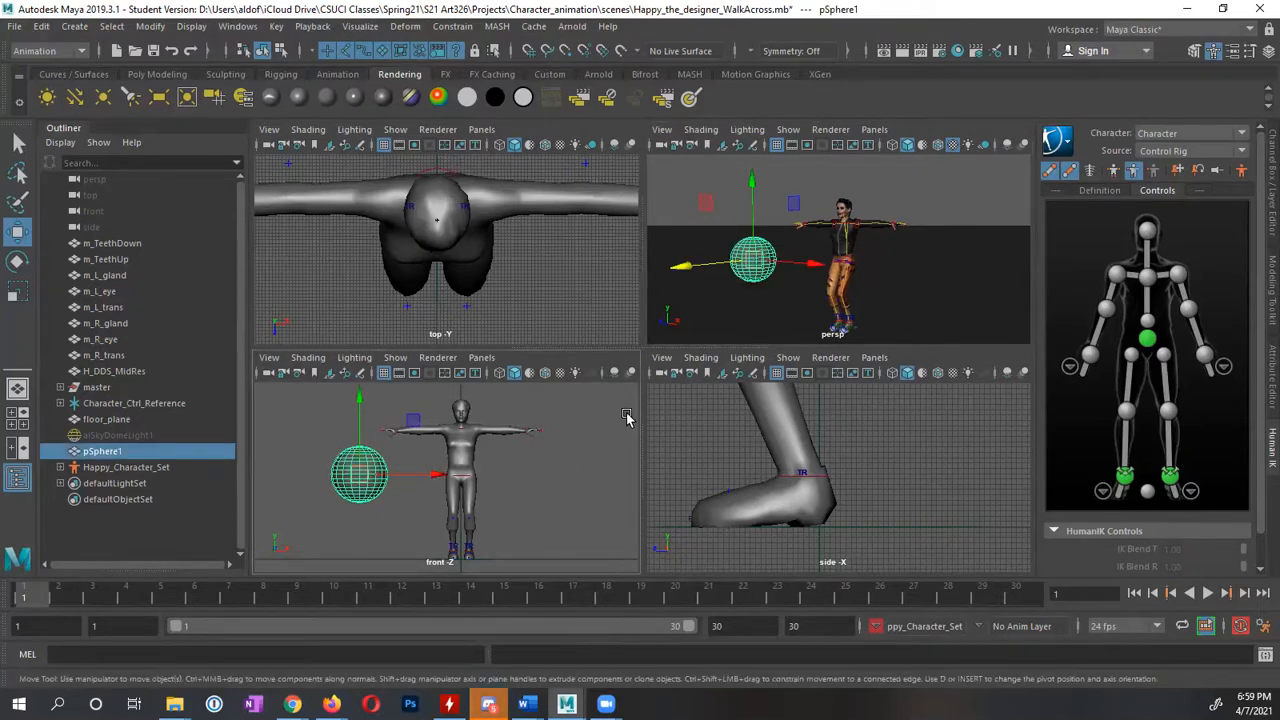
key("Delete")
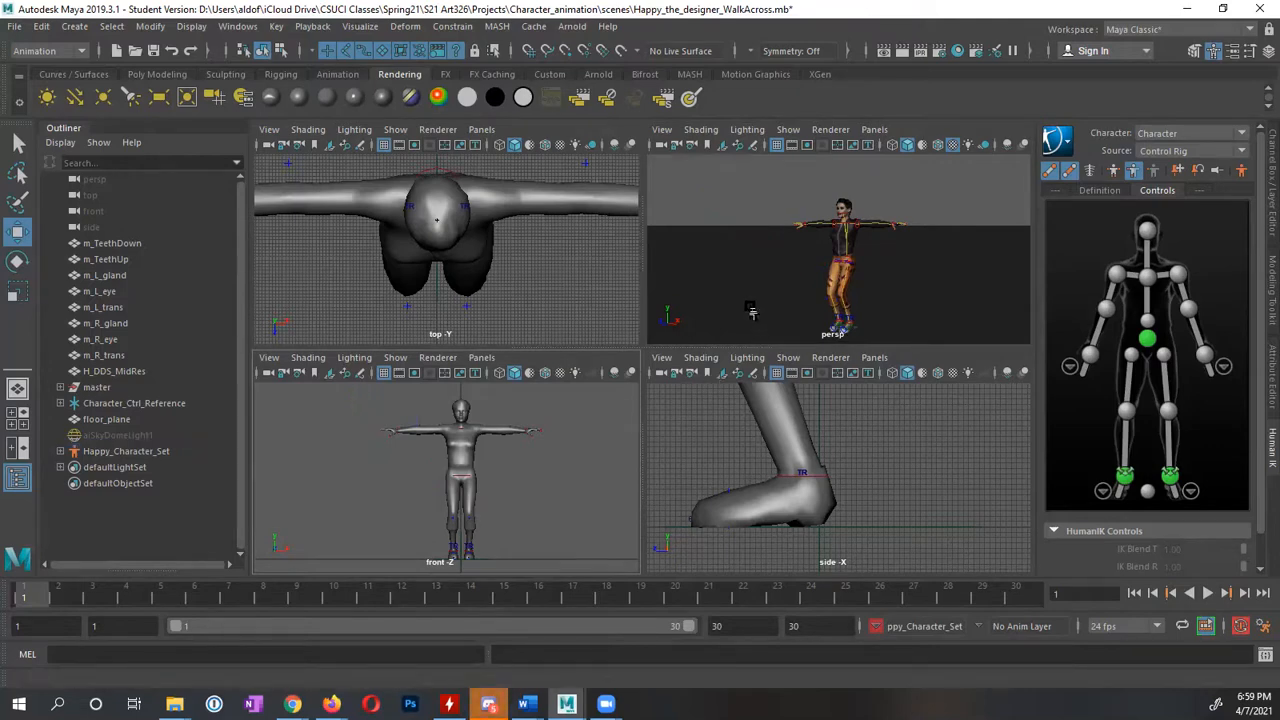
Select the character's hips effector and check the standing pose from the side in the perspective view
left_click_drag(800, 275, 886, 264, "alt")
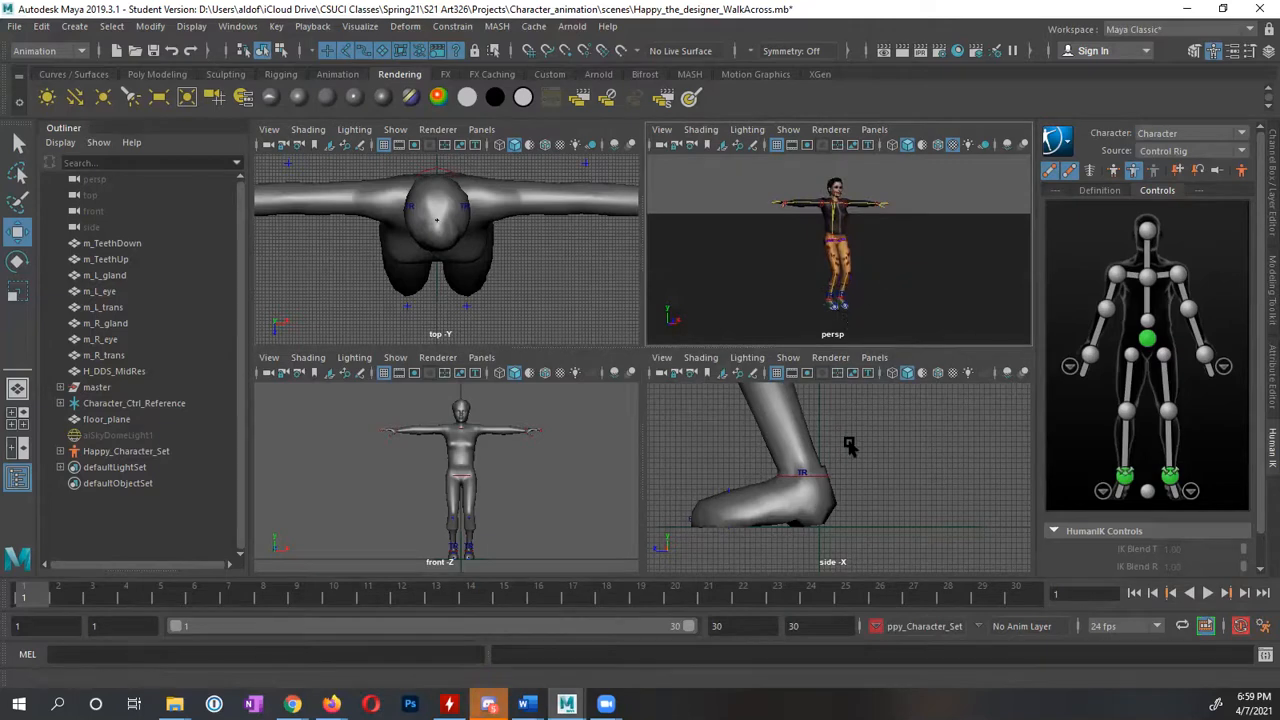
left_click_drag(850, 446, 866, 437, "alt")
left_click_drag(826, 300, 855, 299, "alt")
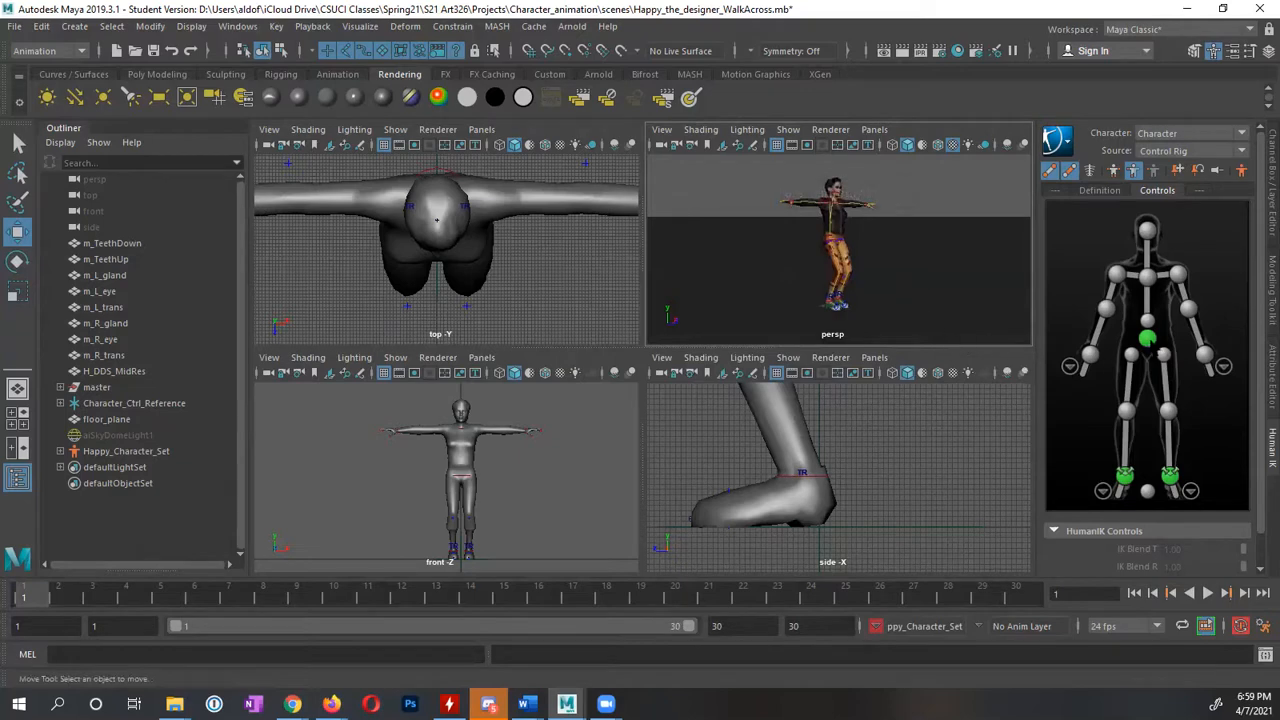
left_click(436, 218)
left_click_drag(865, 268, 836, 268, "alt")
mouse_move(843, 170)
left_mouse_down()
mouse_move(839, 186)
mouse_move(844, 173)
left_mouse_up()
left_click_drag(860, 240, 1000, 250, "alt")
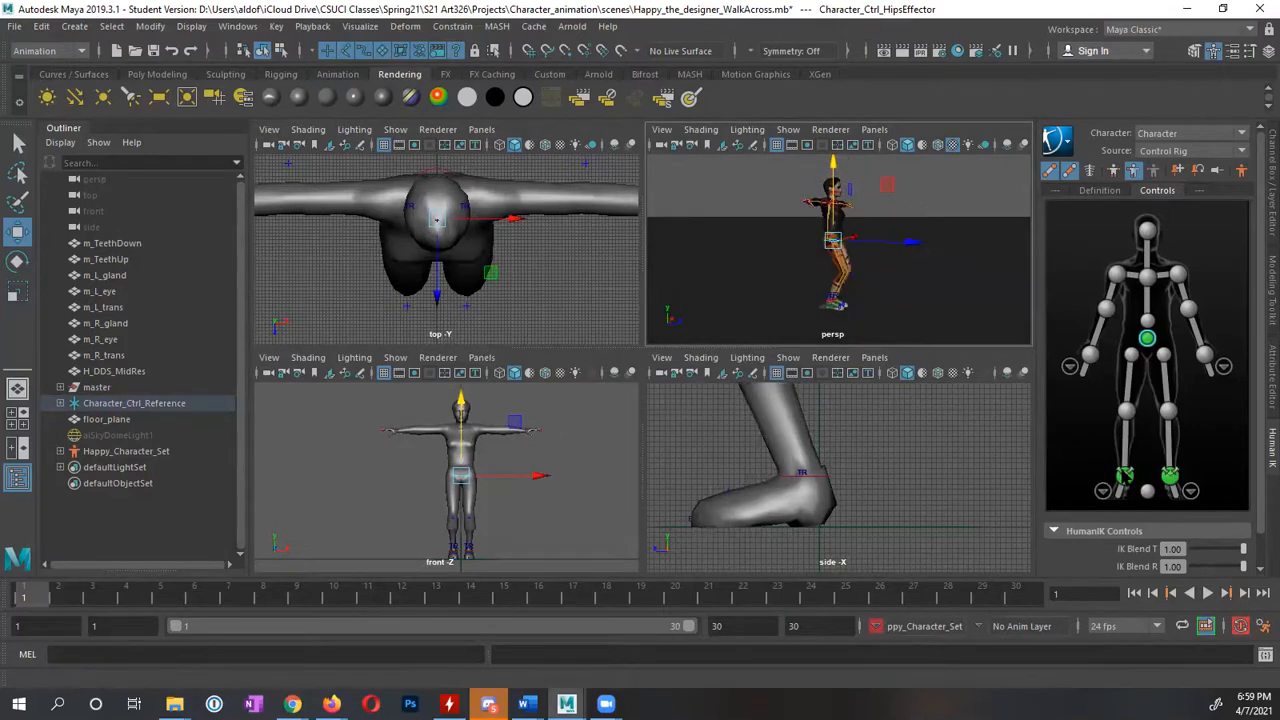
Move the right ankle effector backward, about 0.97 along negative Z, to place the right foot behind the left in the enlarged perspective view
left_click(1124, 474)
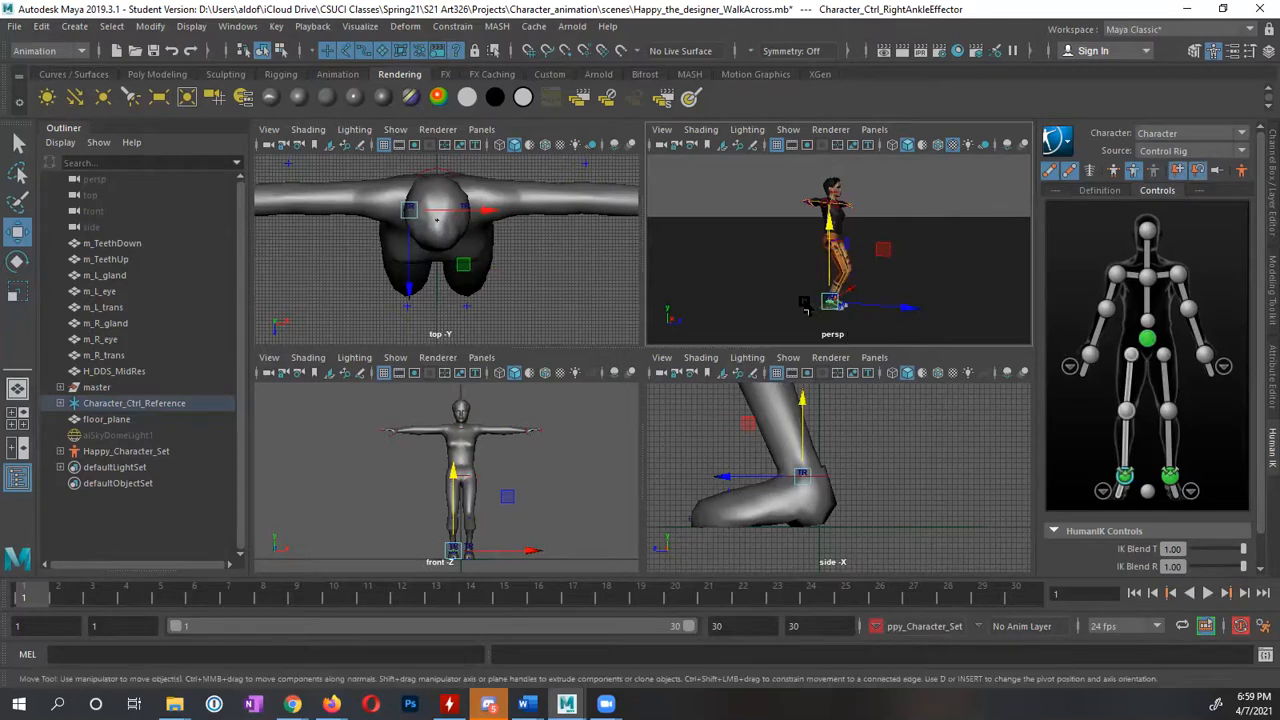
key("space")
scroll(706, 444, "up", 5)
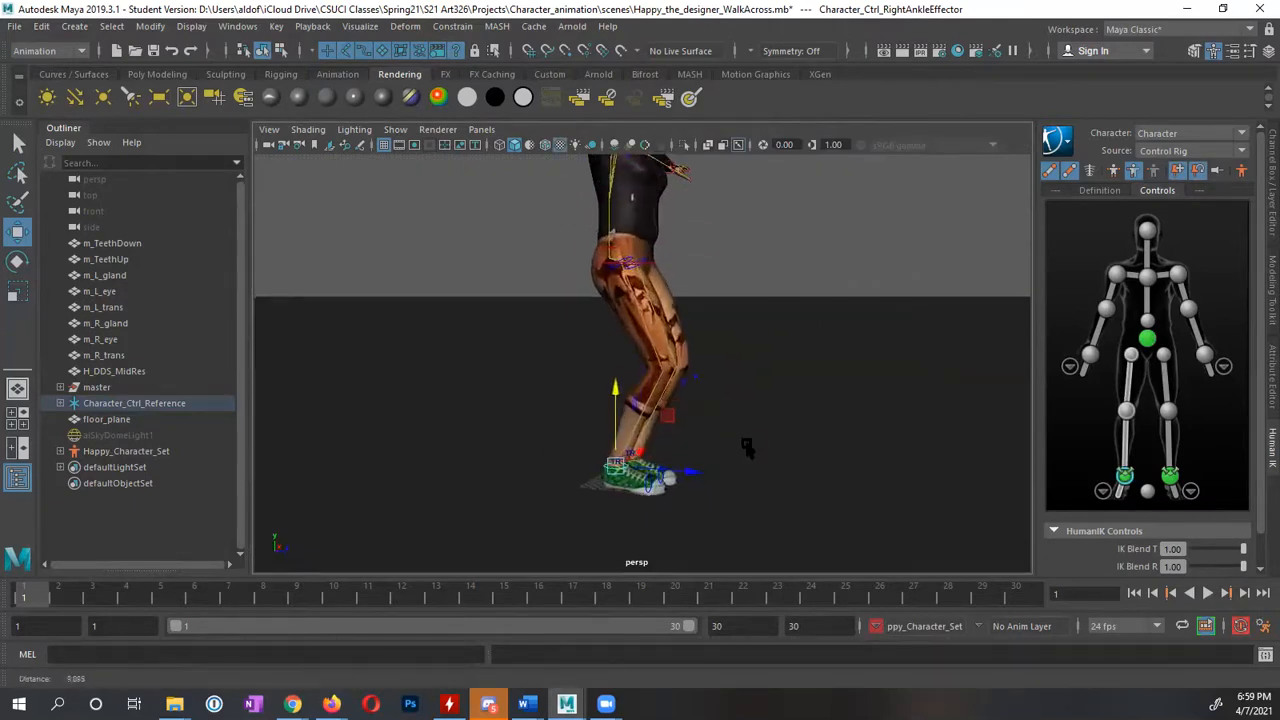
left_click_drag(748, 465, 615, 478, "alt")
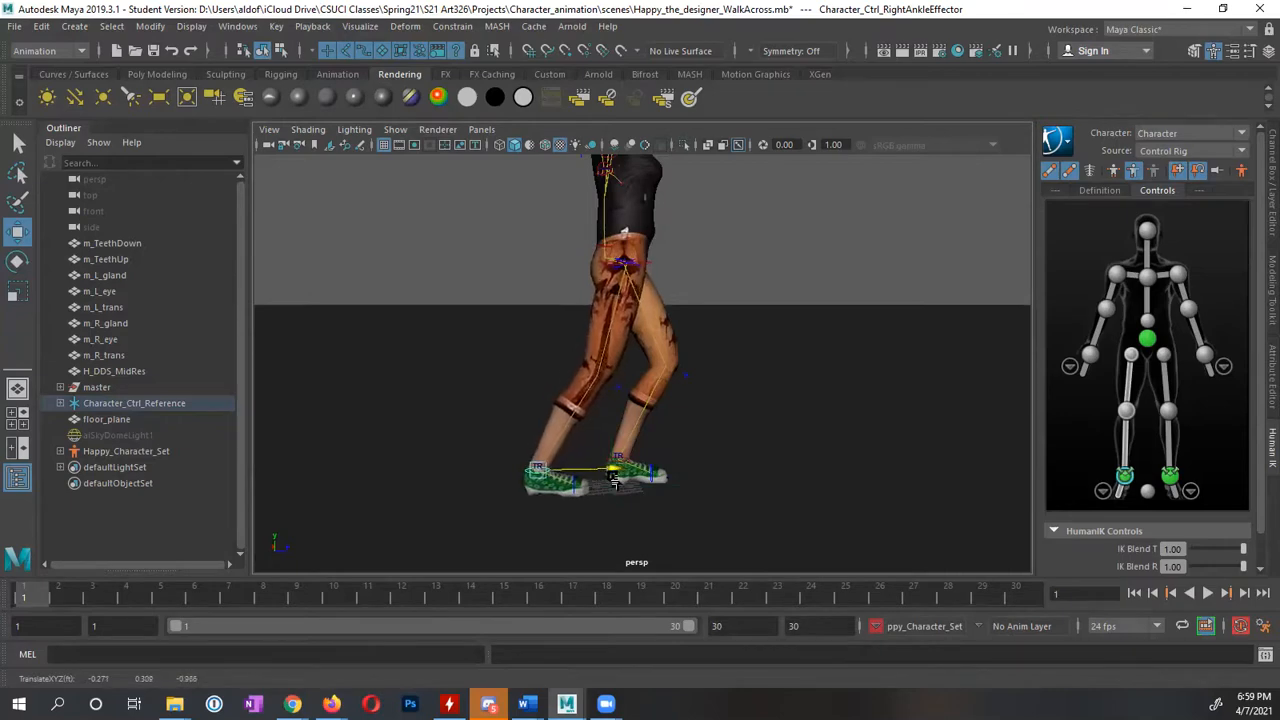
Raise the right ankle effector to about 0.54 in Y, lifting the heel while the toes stay on the floor
left_click_drag(571, 505, 538, 484, "alt")
right_click_drag(481, 503, 672, 508, "alt")
middle_click_drag(672, 508, 692, 384, "alt")
right_click_drag(503, 452, 580, 461, "alt")
middle_click_drag(588, 463, 702, 440, "alt")
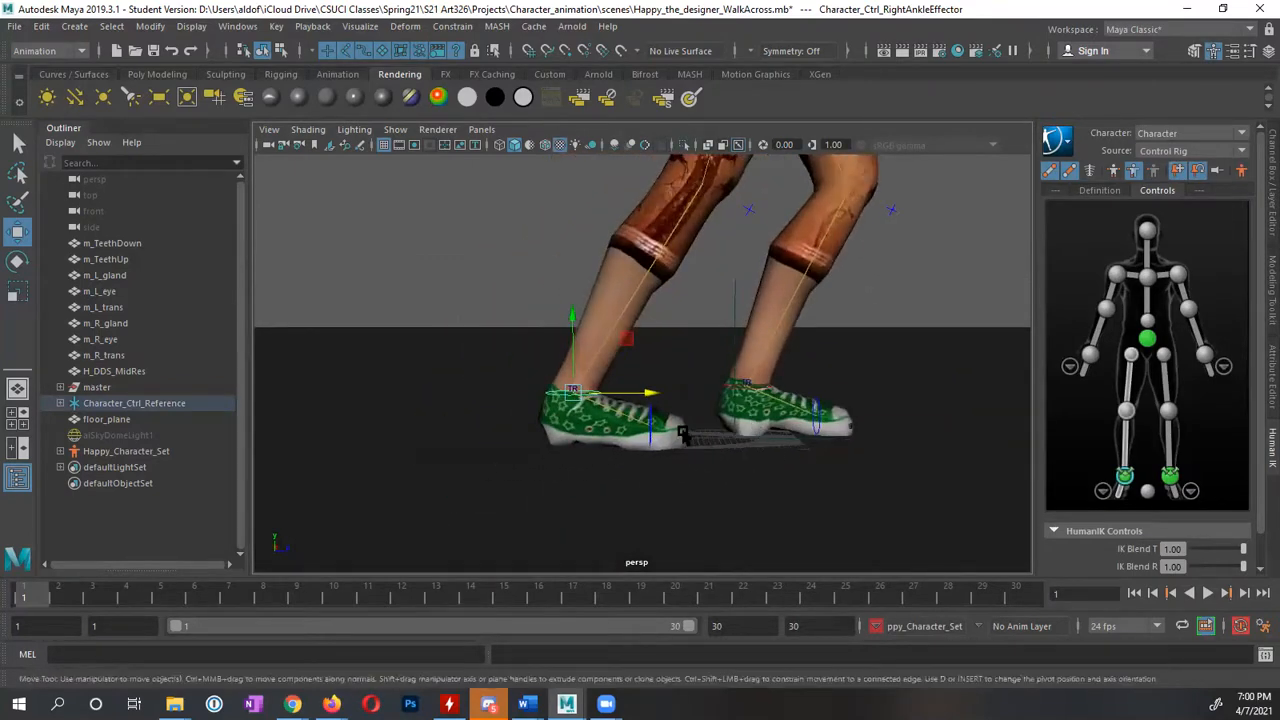
left_click_drag(681, 432, 645, 443, "alt")
left_click(645, 440)
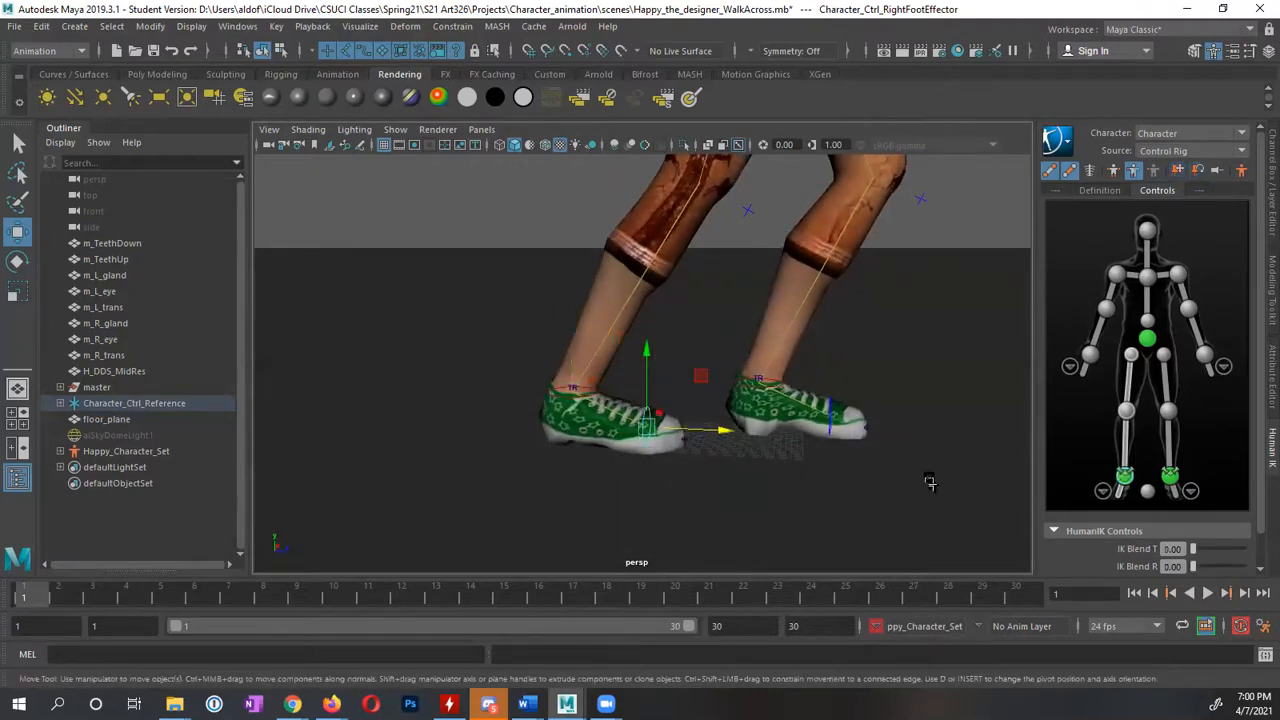
left_click_drag(590, 476, 620, 440, "alt")
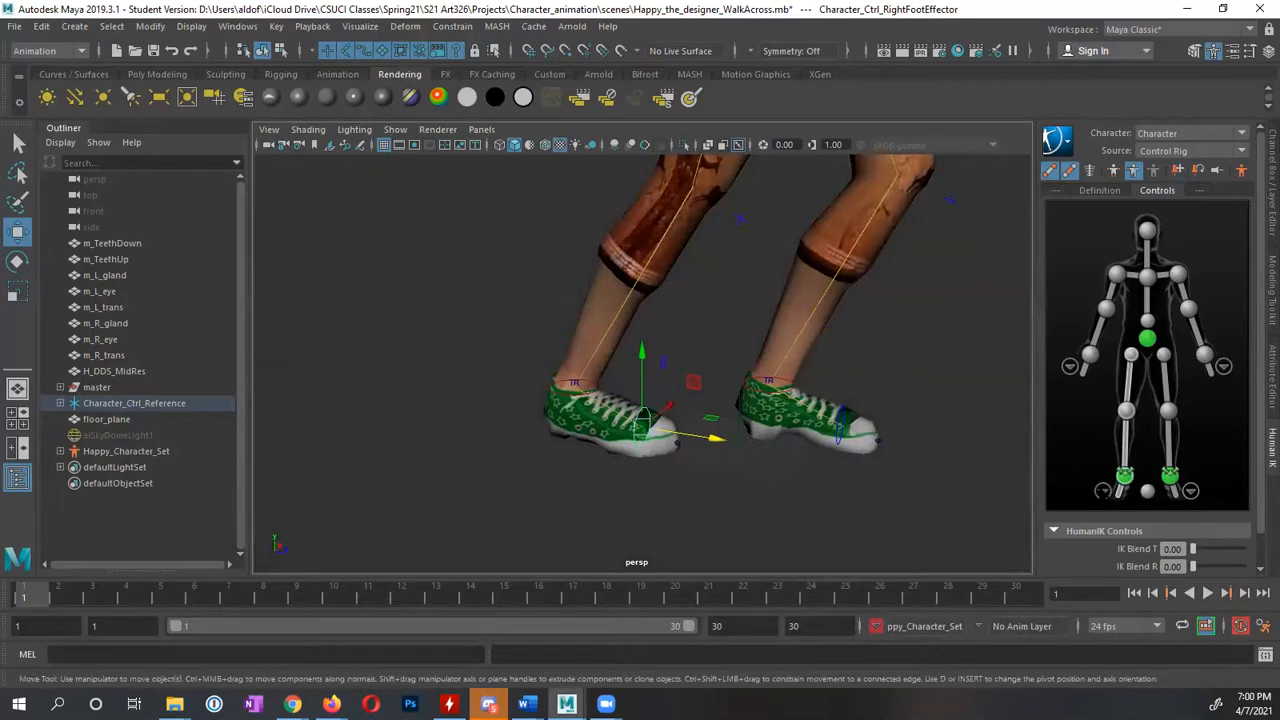
left_click(1103, 491)
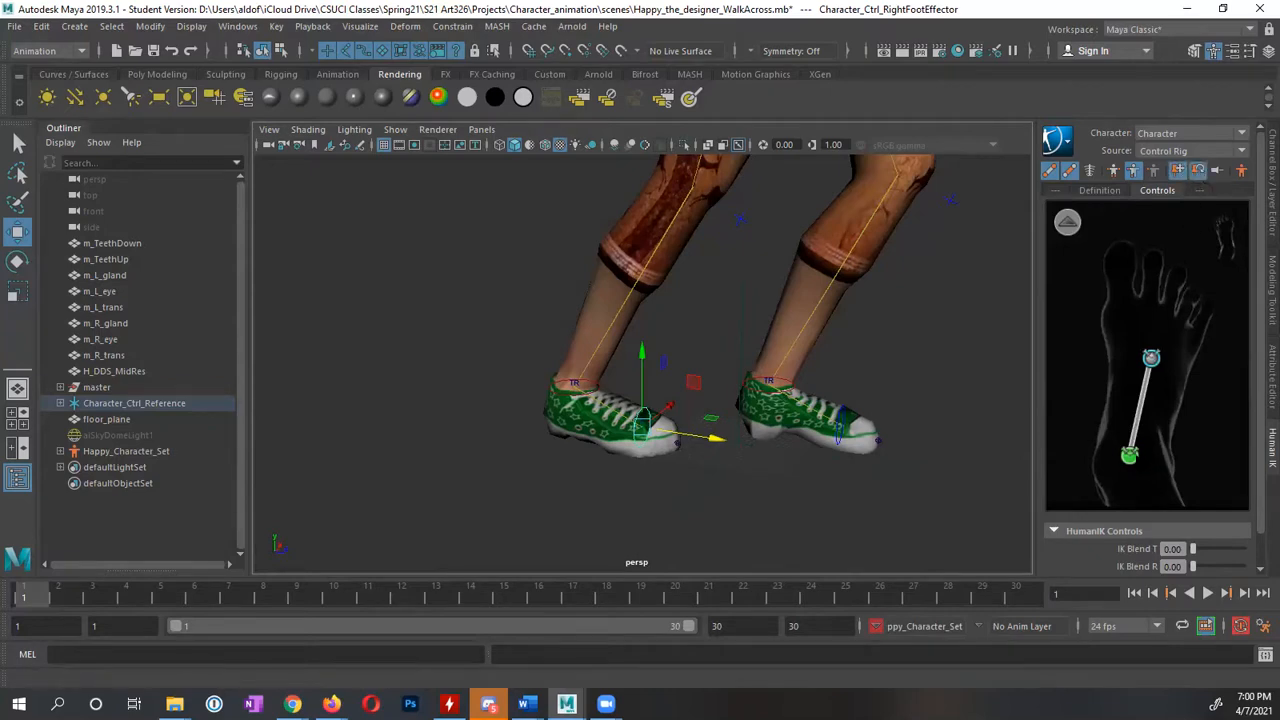
left_click(1129, 456)
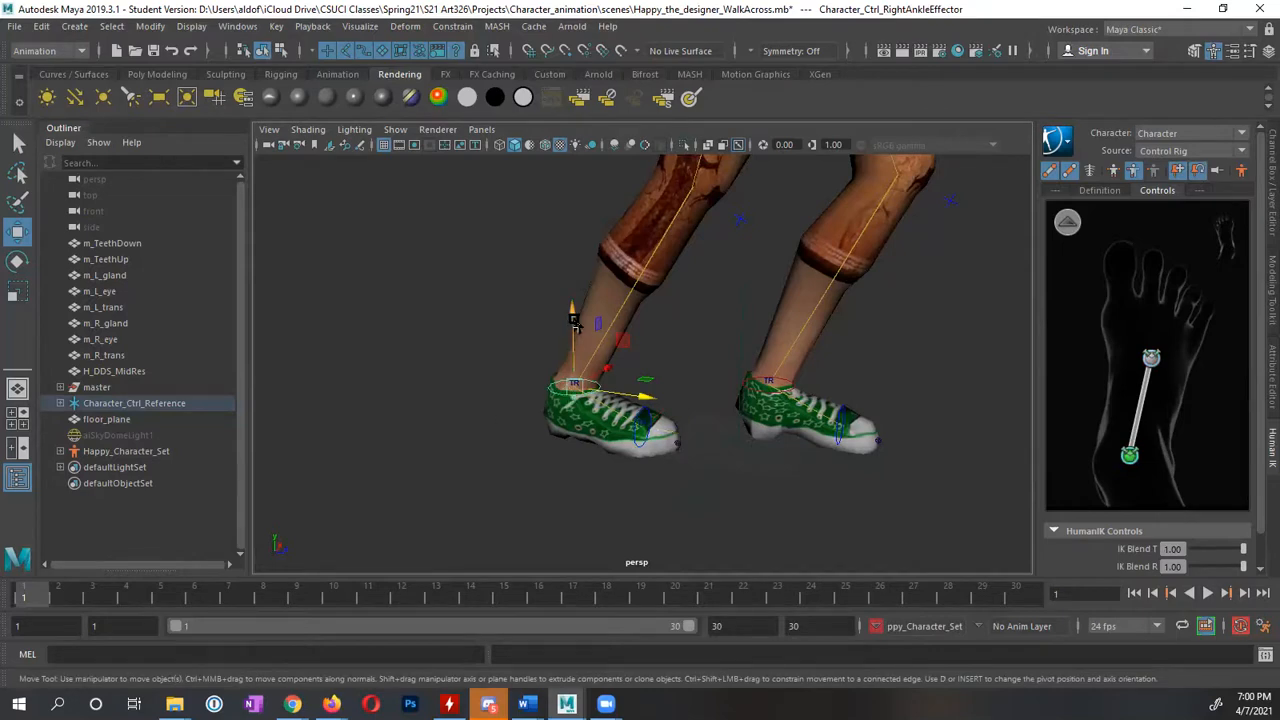
left_click_drag(577, 318, 628, 238)
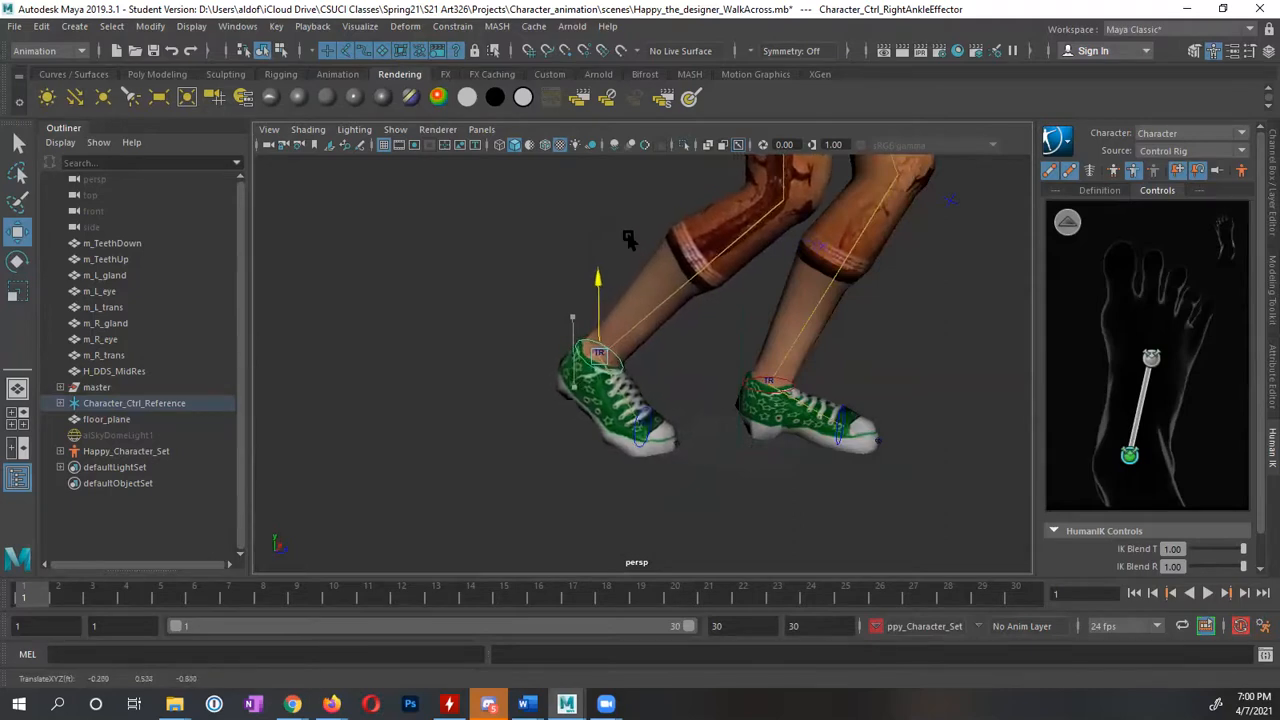
Move the right ankle effector farther behind the body, to about -1.3 in Z, to lengthen the back leg's stride
left_click_drag(612, 562, 711, 491, "alt")
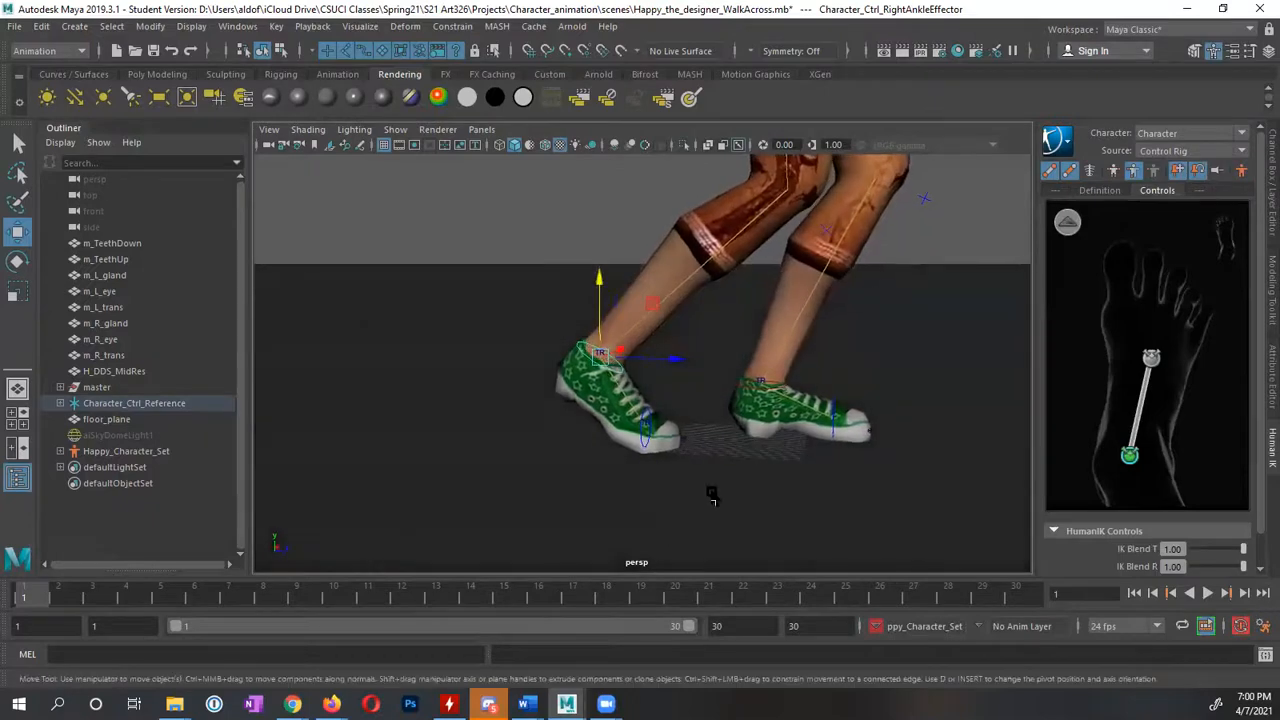
right_click_drag(711, 491, 583, 443, "alt")
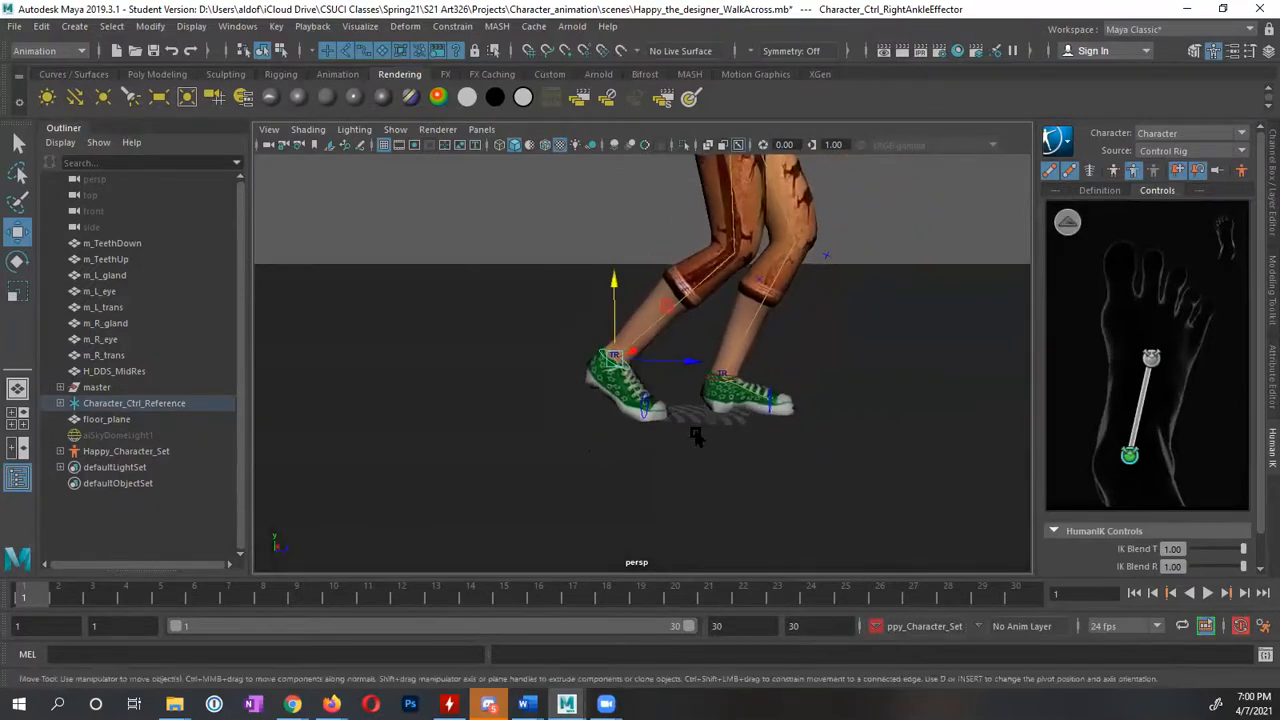
left_click_drag(697, 437, 686, 368, "alt")
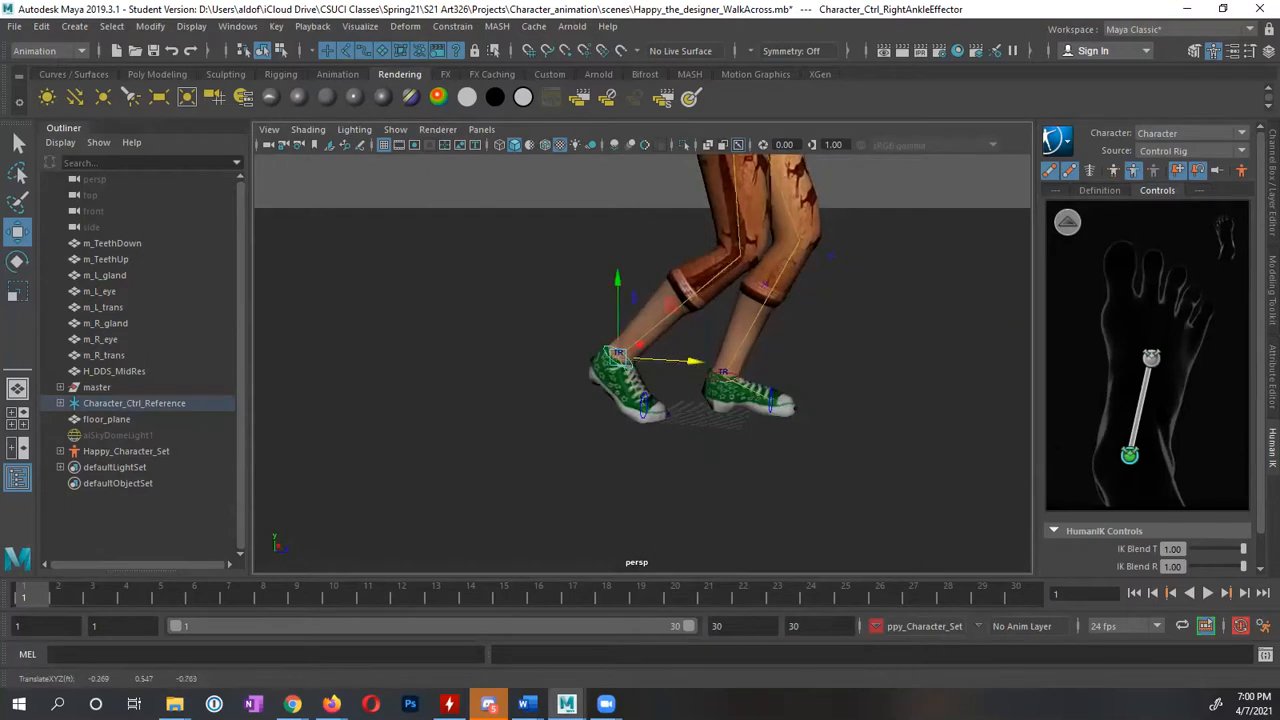
left_click(1151, 358)
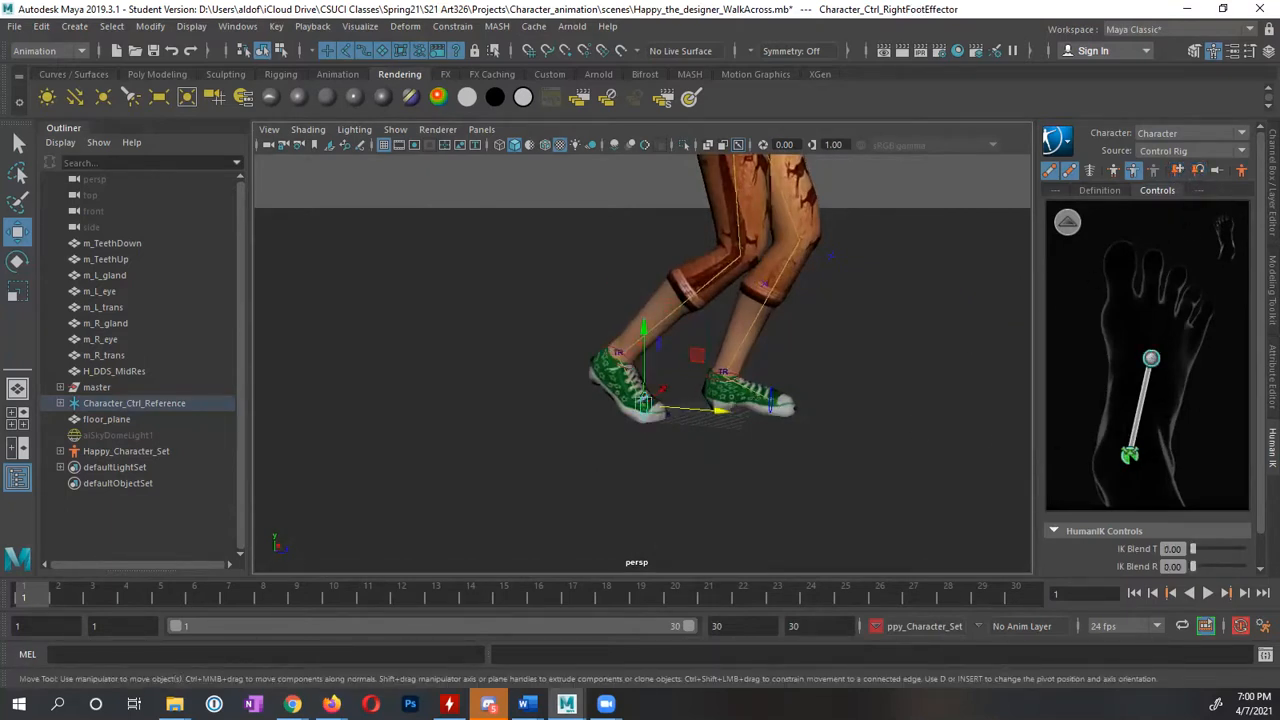
left_click(1129, 454)
left_click_drag(695, 360, 638, 369)
middle_click_drag(683, 382, 681, 462, "alt")
left_click_drag(681, 462, 705, 437, "alt")
middle_click_drag(705, 437, 704, 482, "alt")
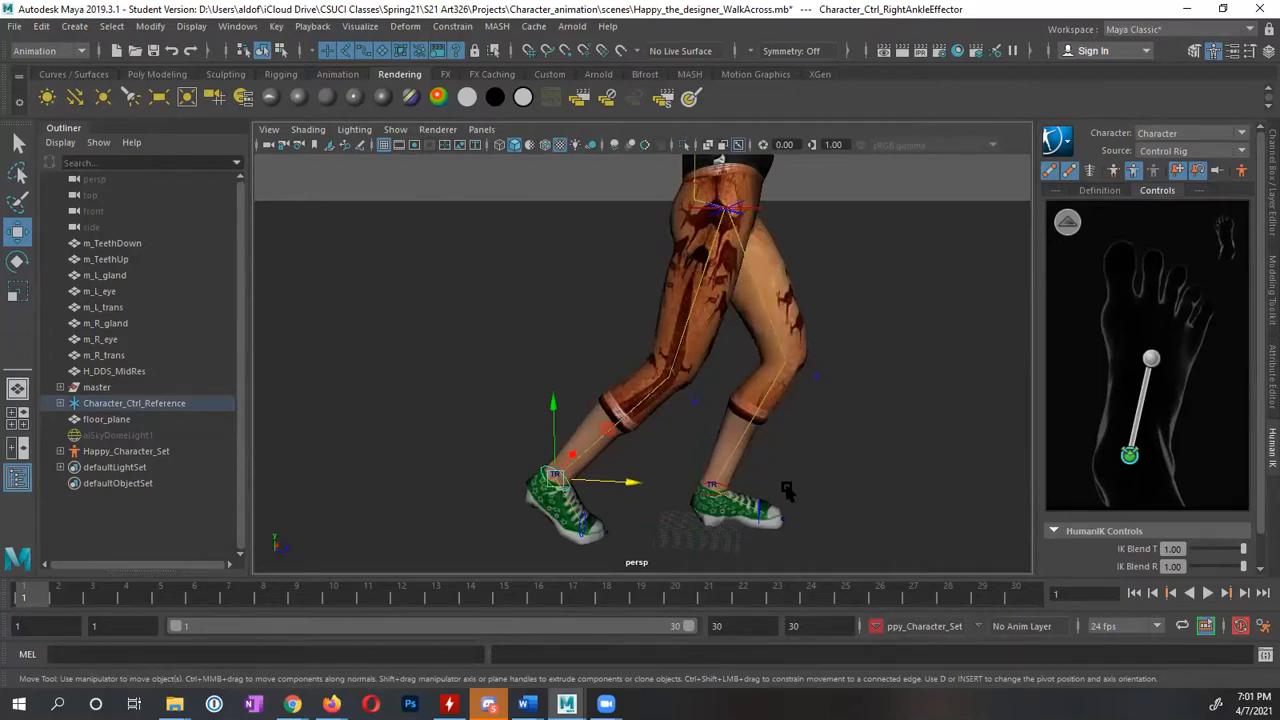
Shift the right ankle effector sideways toward the body's centre line, to about -0.16 in X, checking it from the front
left_click_drag(770, 510, 672, 537, "alt")
left_click_drag(610, 503, 602, 505)
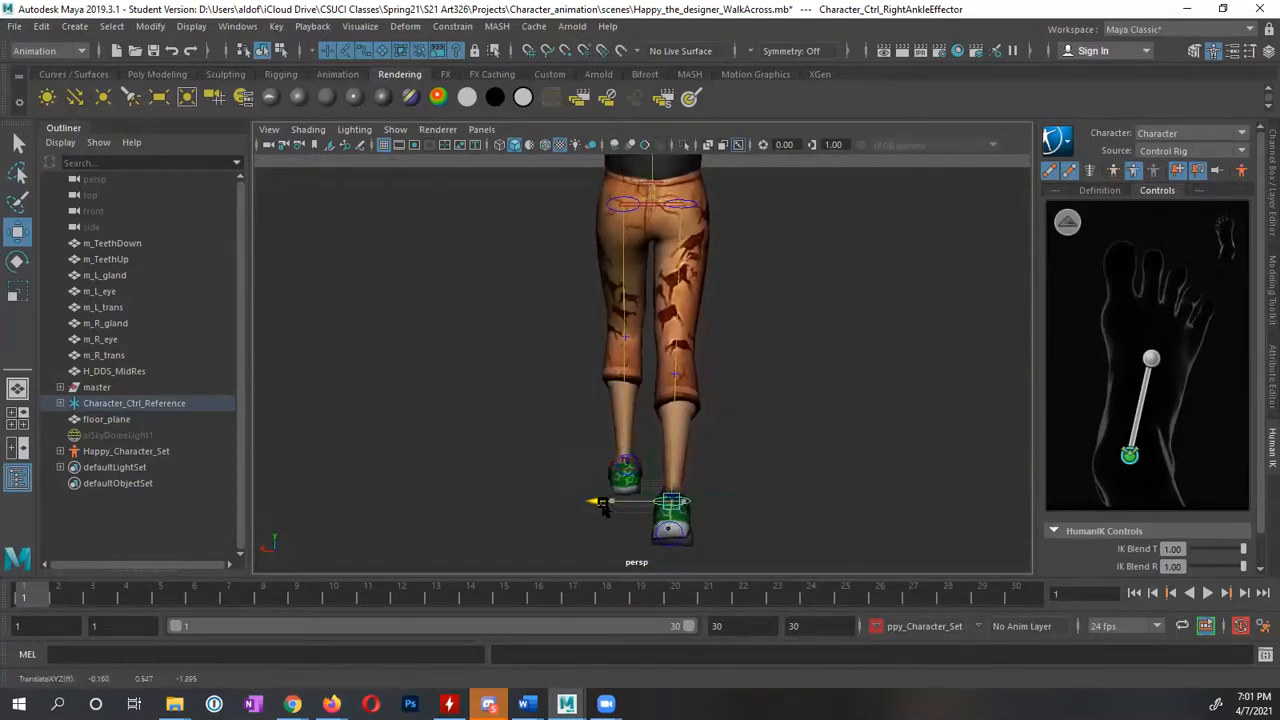
left_click_drag(806, 483, 549, 509, "alt")
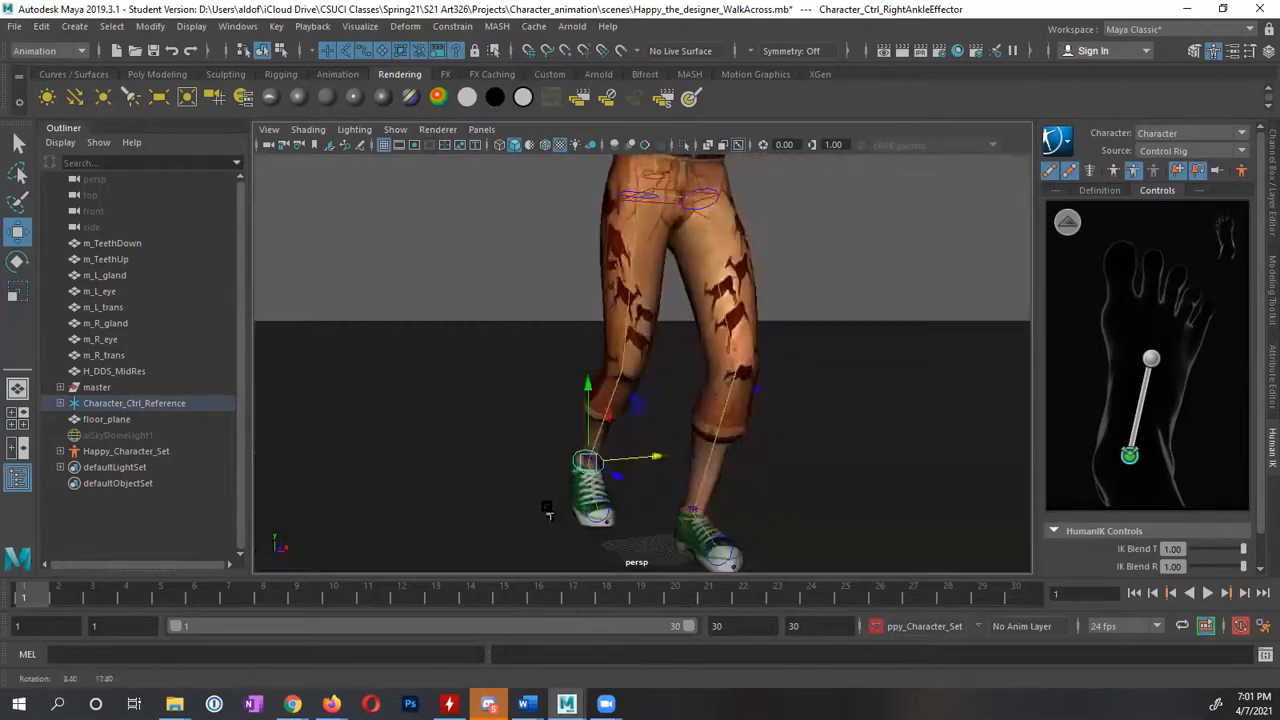
middle_click_drag(600, 474, 592, 455, "alt")
left_click_drag(596, 460, 685, 460, "alt")
left_click_drag(675, 374, 710, 300)
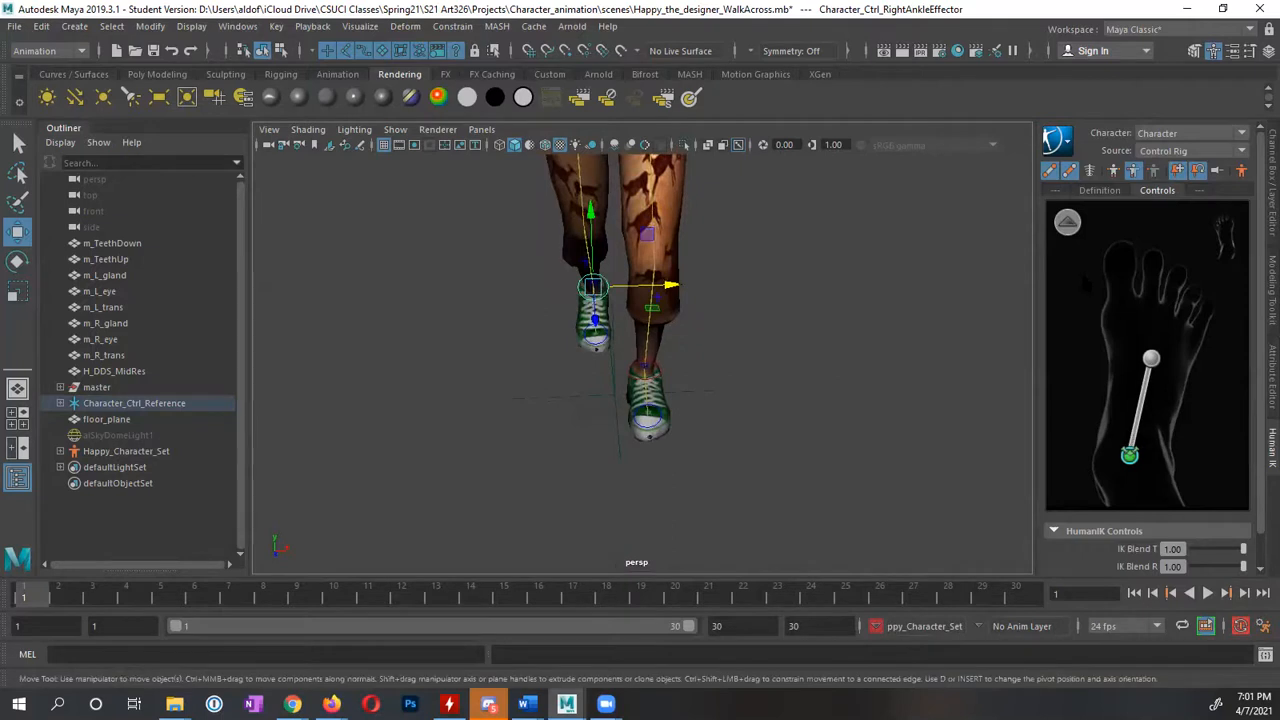
Return to the full-body controls and move the left ankle effector forward to about 1.35 in Z
left_click(1067, 222)
left_click(1170, 476)
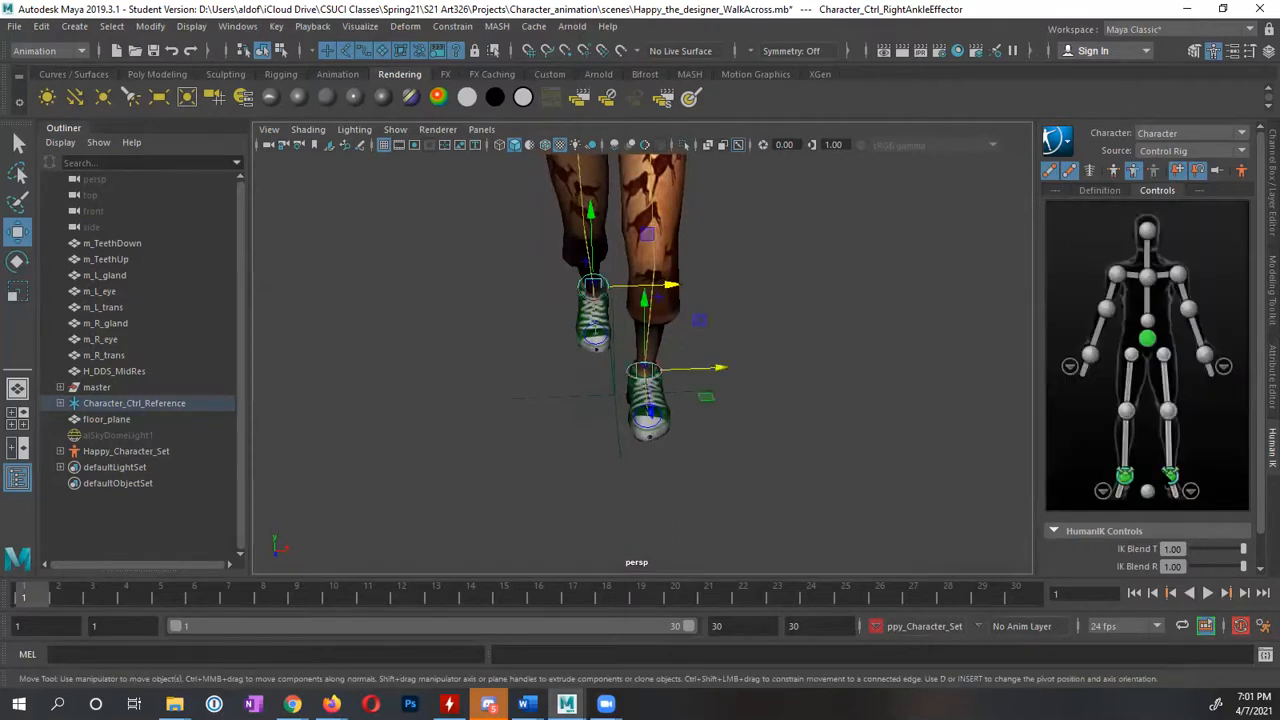
left_click_drag(725, 432, 874, 373, "alt")
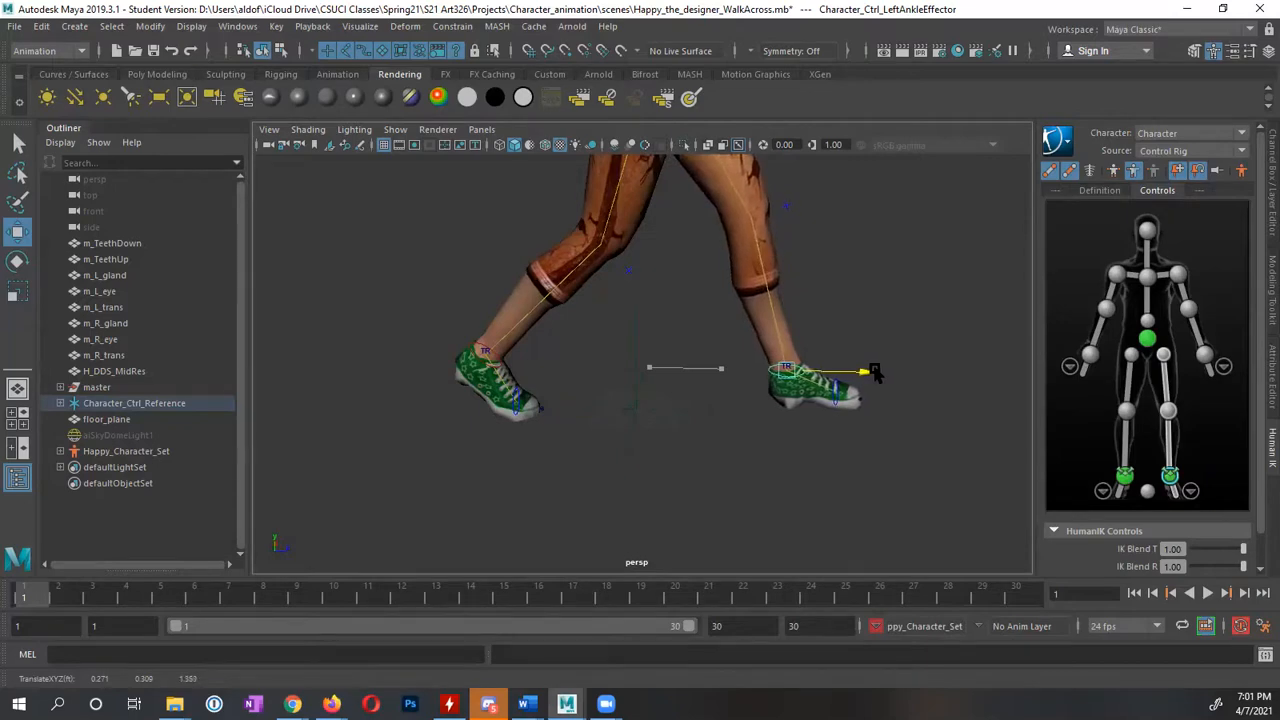
left_click_drag(816, 477, 733, 451, "alt")
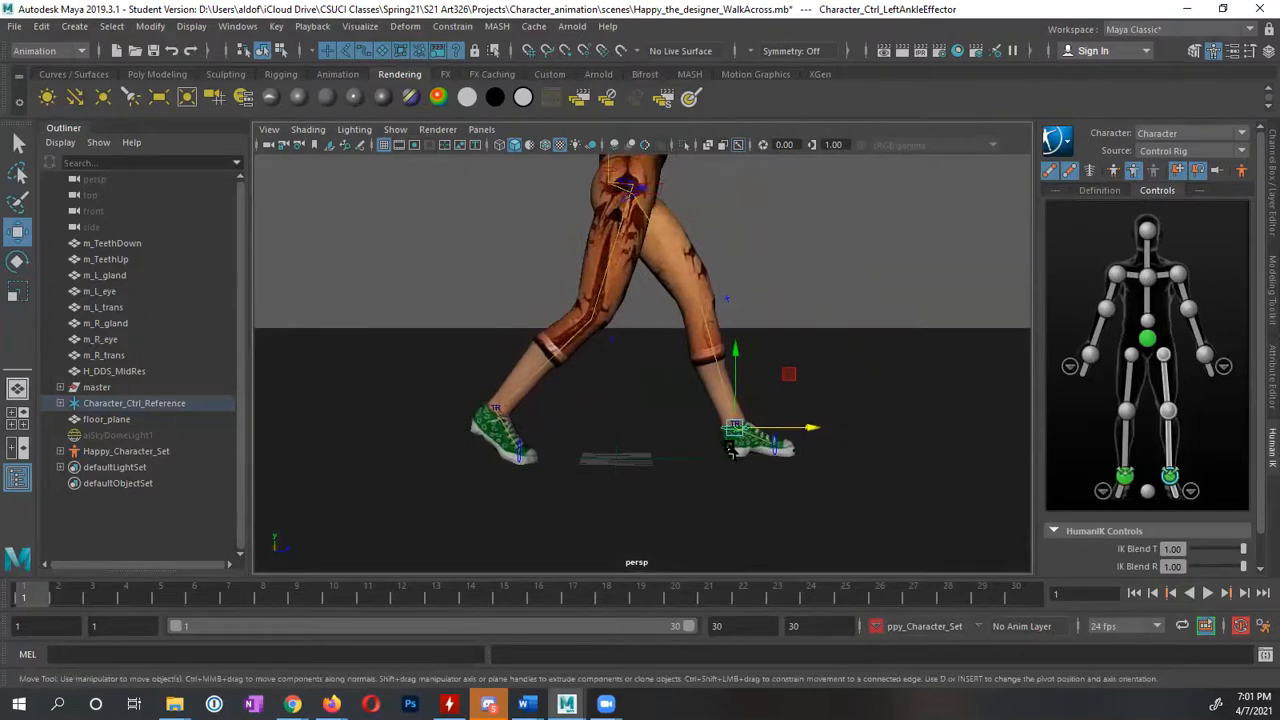
Rotate the left ankle effector so the front foot's toes point up and its heel meets the floor
key("e")
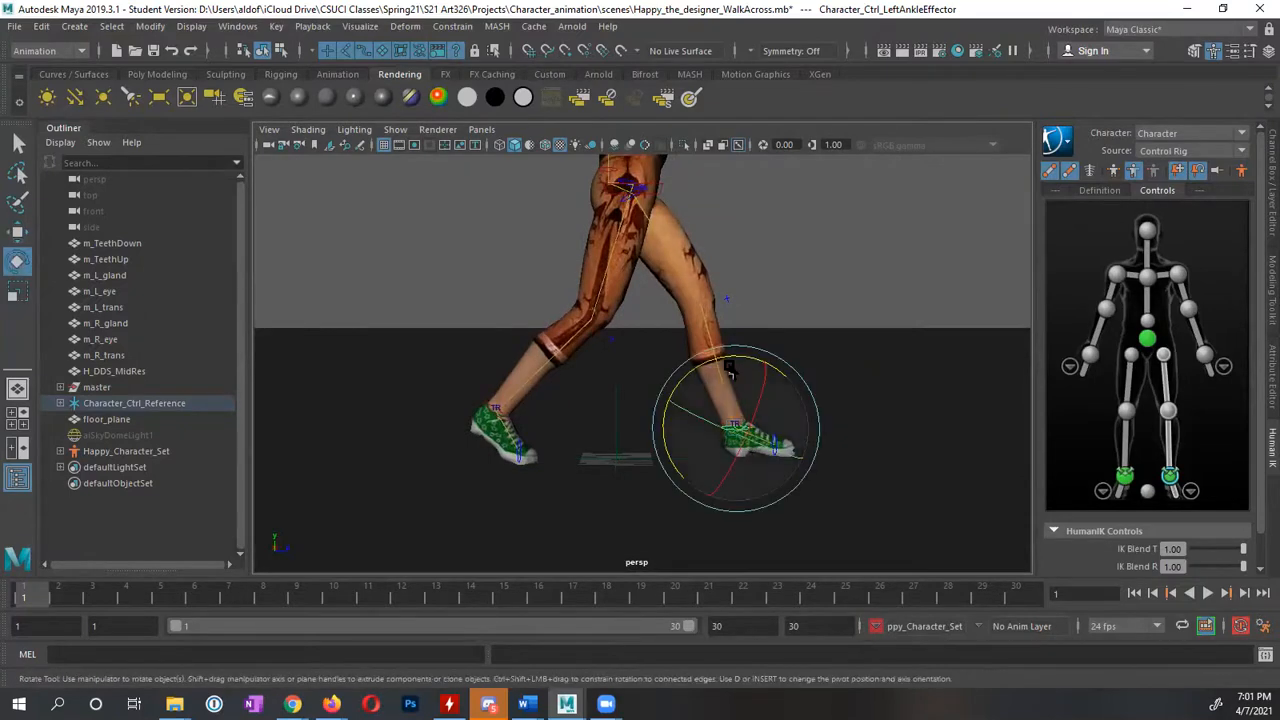
left_click_drag(742, 386, 731, 362, "alt")
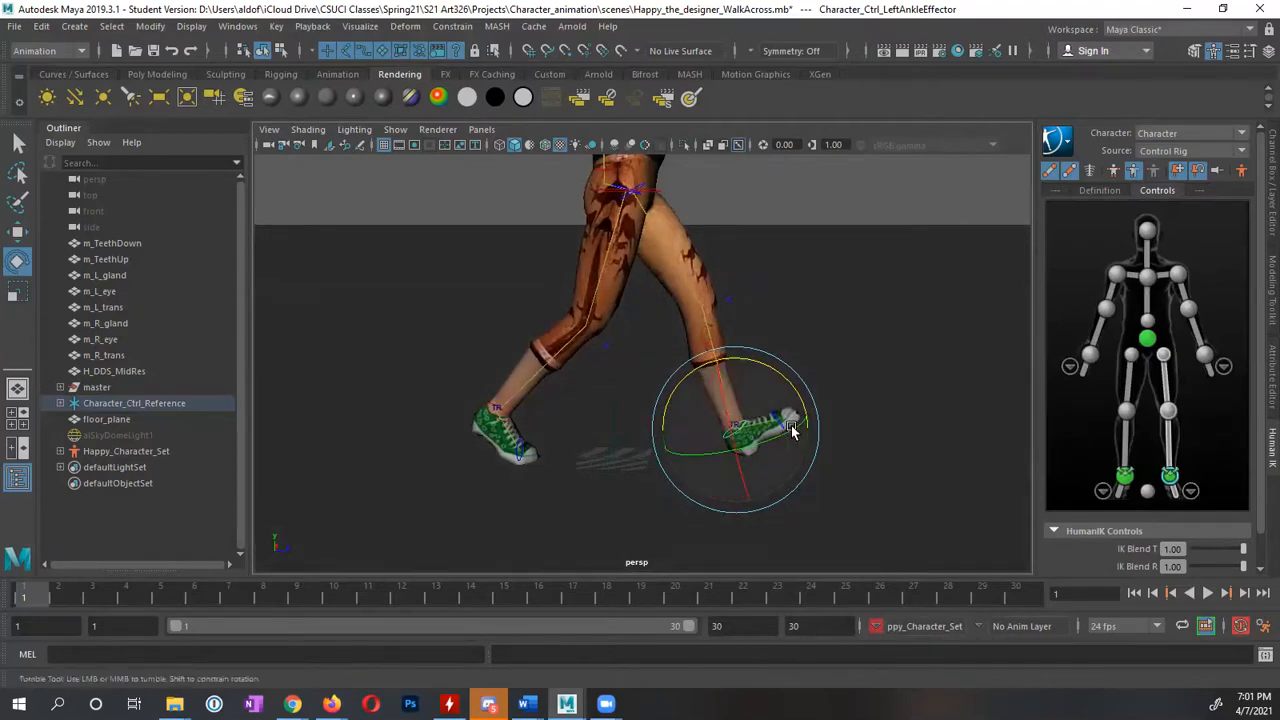
left_click_drag(791, 430, 503, 417, "alt")
Examine both feet and the leg spread in the enlarged orthographic side view
key("space")
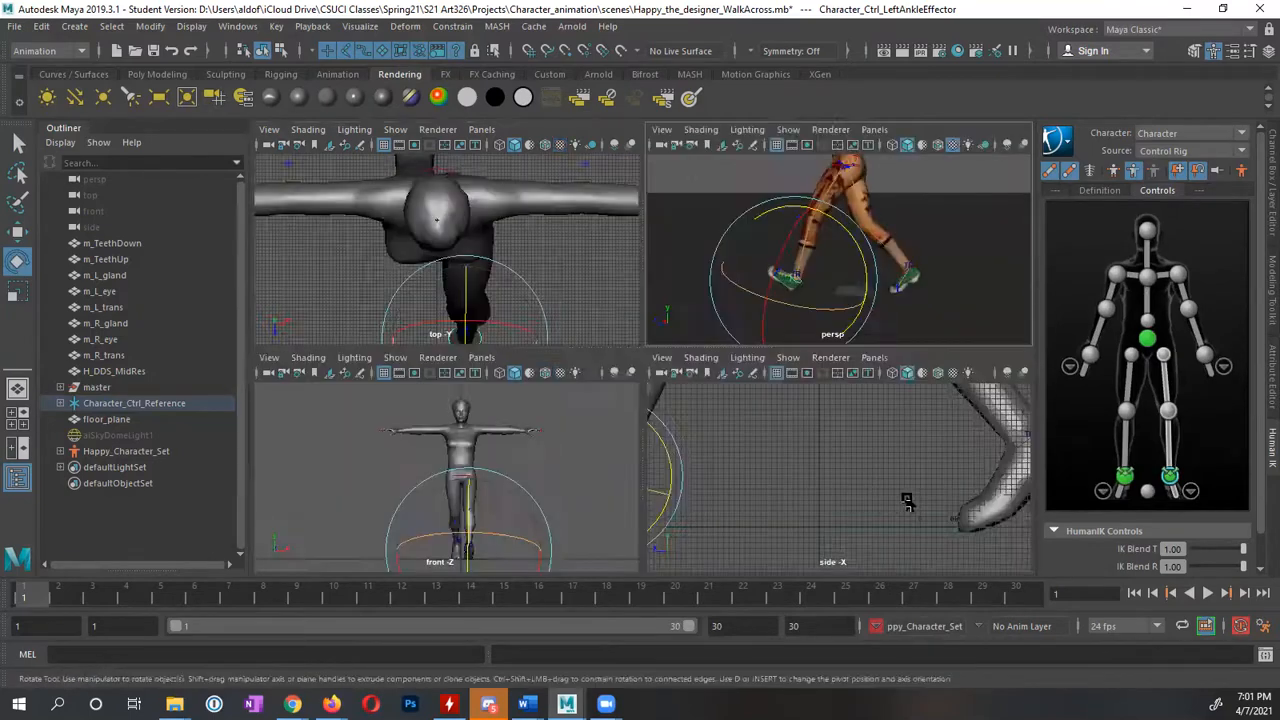
key("space")
scroll(857, 491, "down", 5)
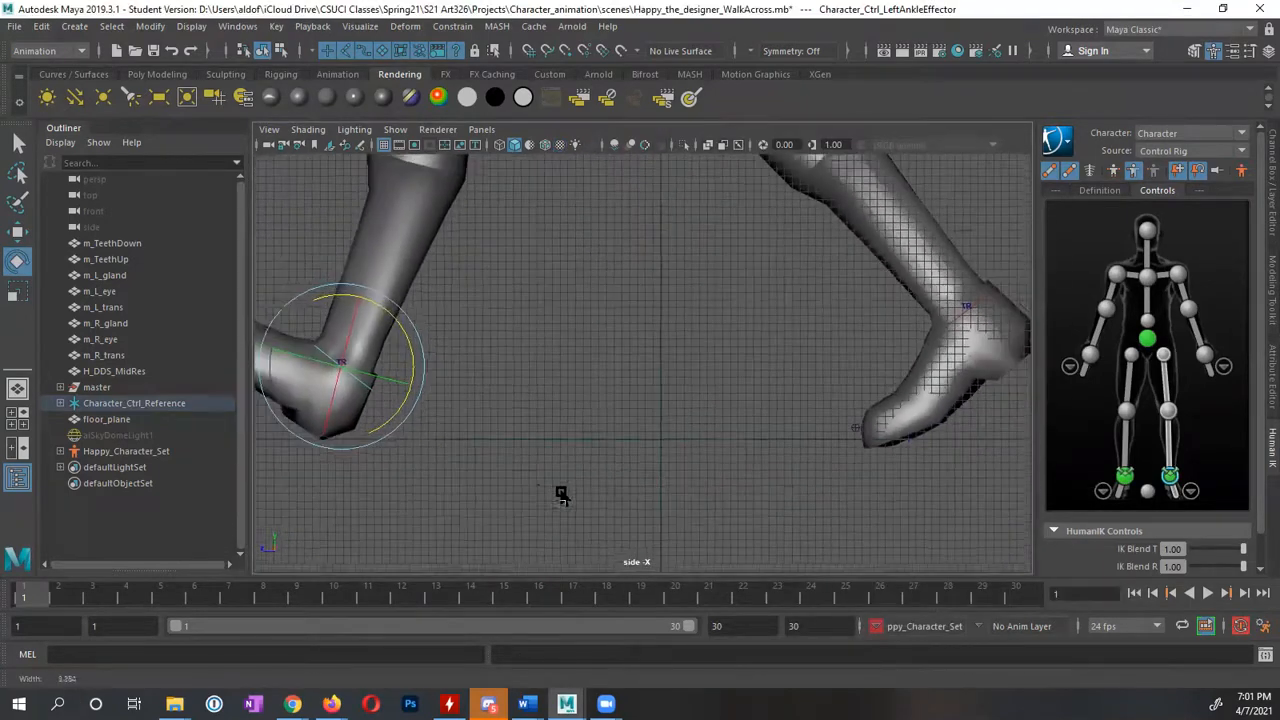
mouse_move(547, 467)
middle_mouse_down("alt")
mouse_move(623, 471)
mouse_move(706, 446)
mouse_move(717, 457)
middle_mouse_up("alt")
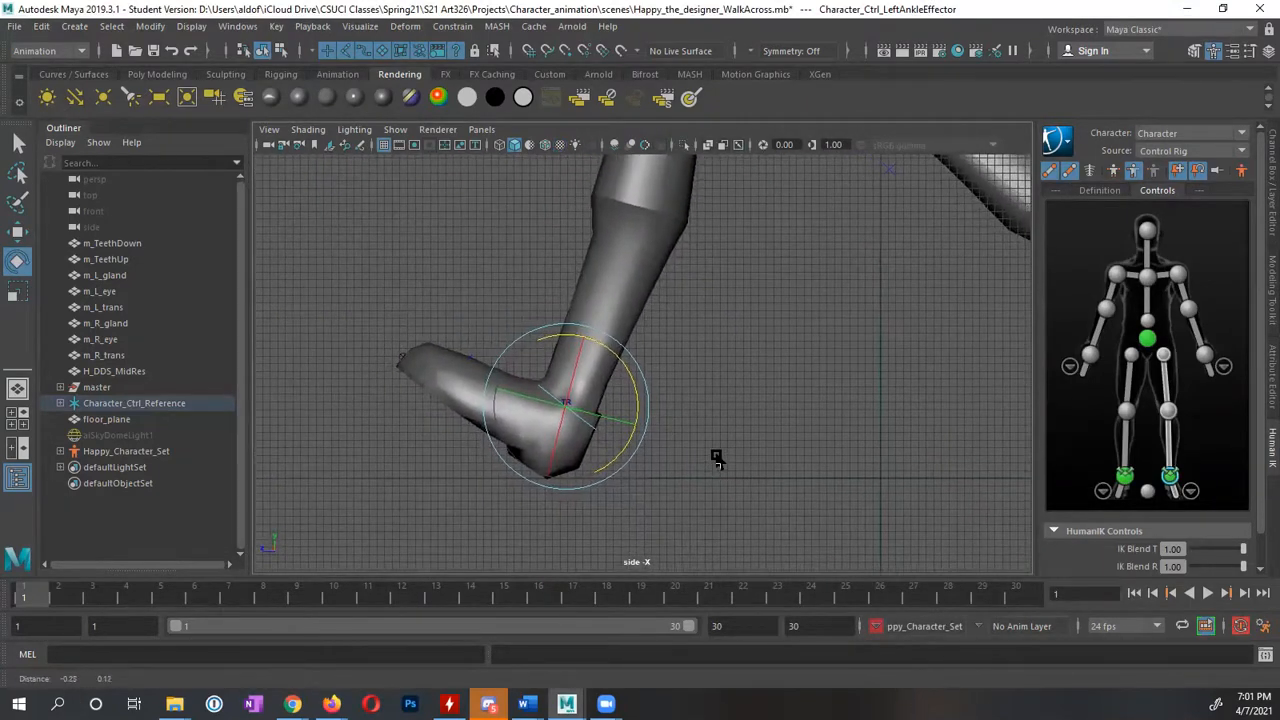
right_click_drag(774, 443, 726, 437, "alt")
middle_click_drag(803, 447, 764, 505, "alt")
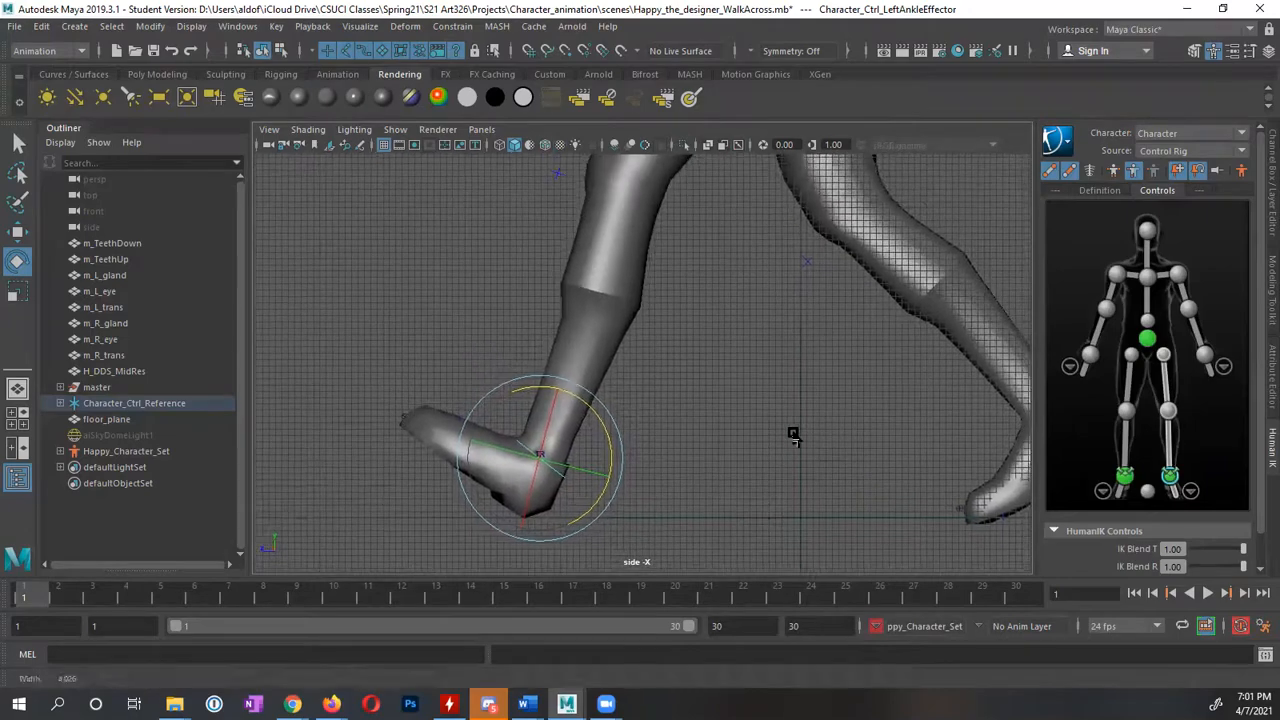
right_click_drag(793, 433, 664, 426, "alt")
middle_click_drag(816, 372, 843, 454, "alt")
right_click_drag(843, 454, 734, 426, "alt")
left_click(712, 415, "alt")
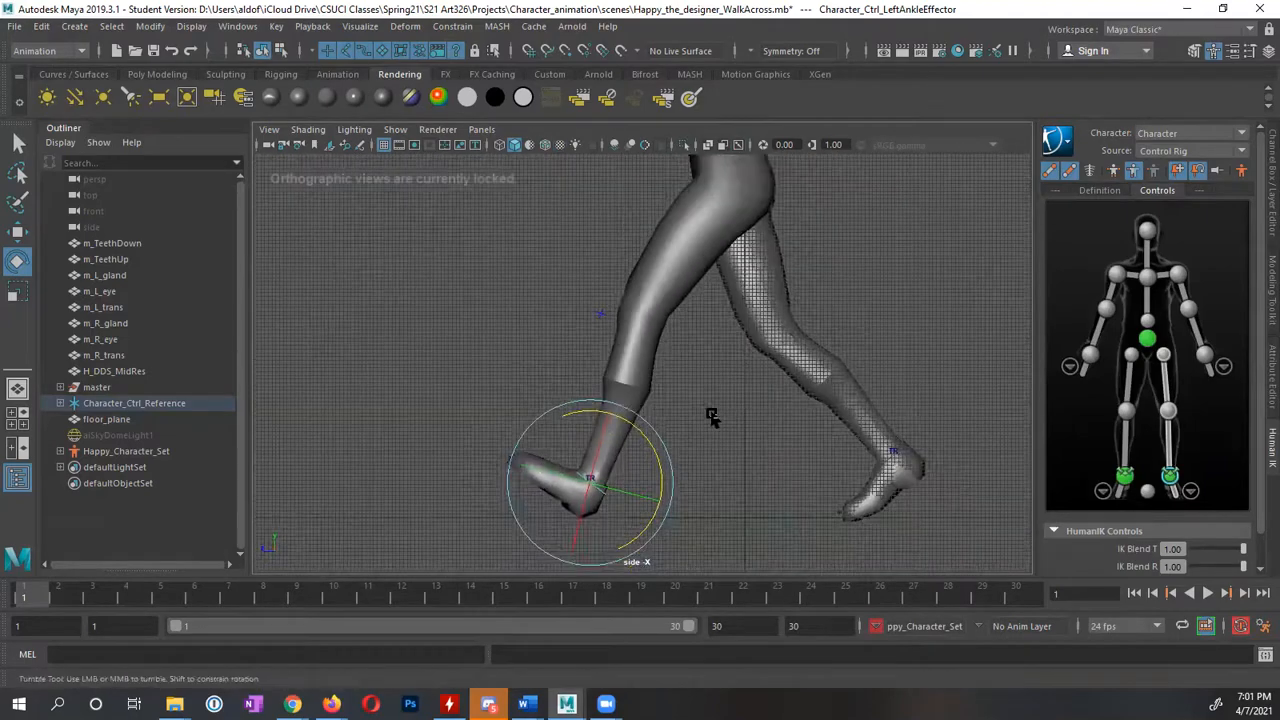
Check the whole character's stride pose from the side and front in the enlarged perspective view
key("space")
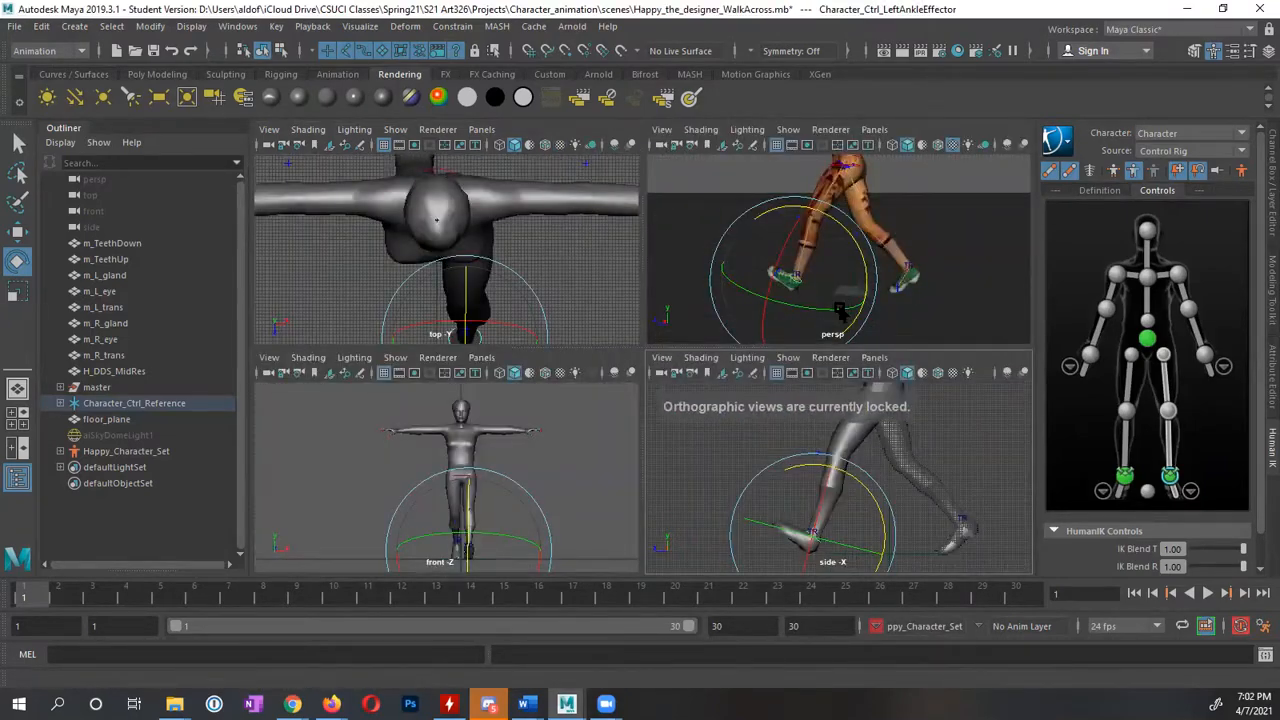
key("space")
left_click_drag(703, 418, 755, 424, "alt")
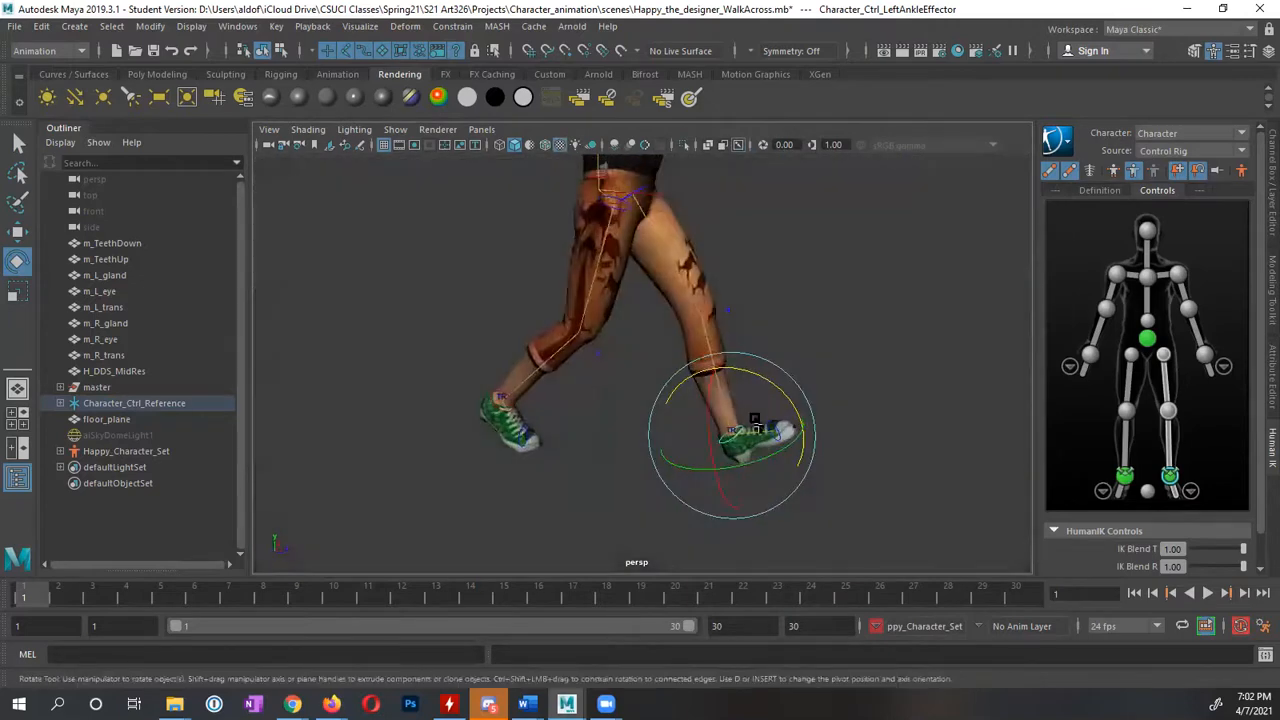
right_click_drag(814, 423, 678, 390, "alt")
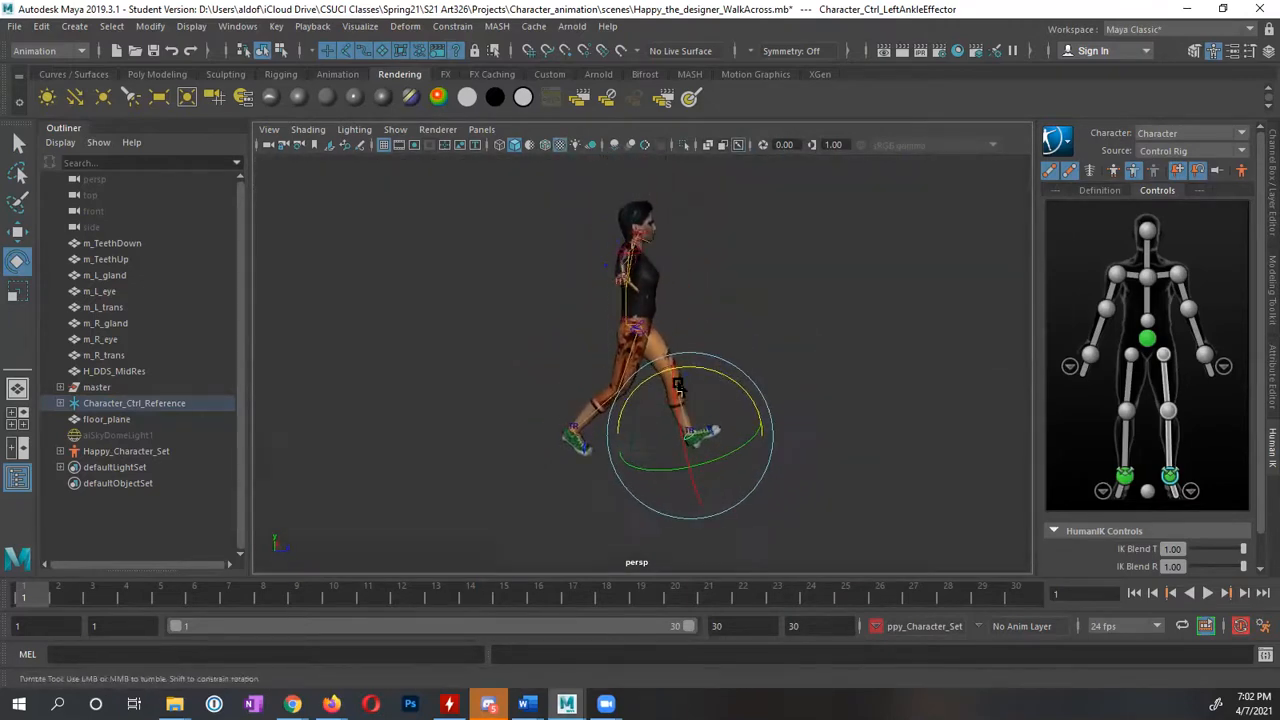
left_click_drag(678, 388, 614, 378, "alt")
right_click_drag(614, 378, 750, 467, "alt")
middle_click_drag(750, 465, 745, 486, "alt")
left_click_drag(624, 235, 518, 268, "alt")
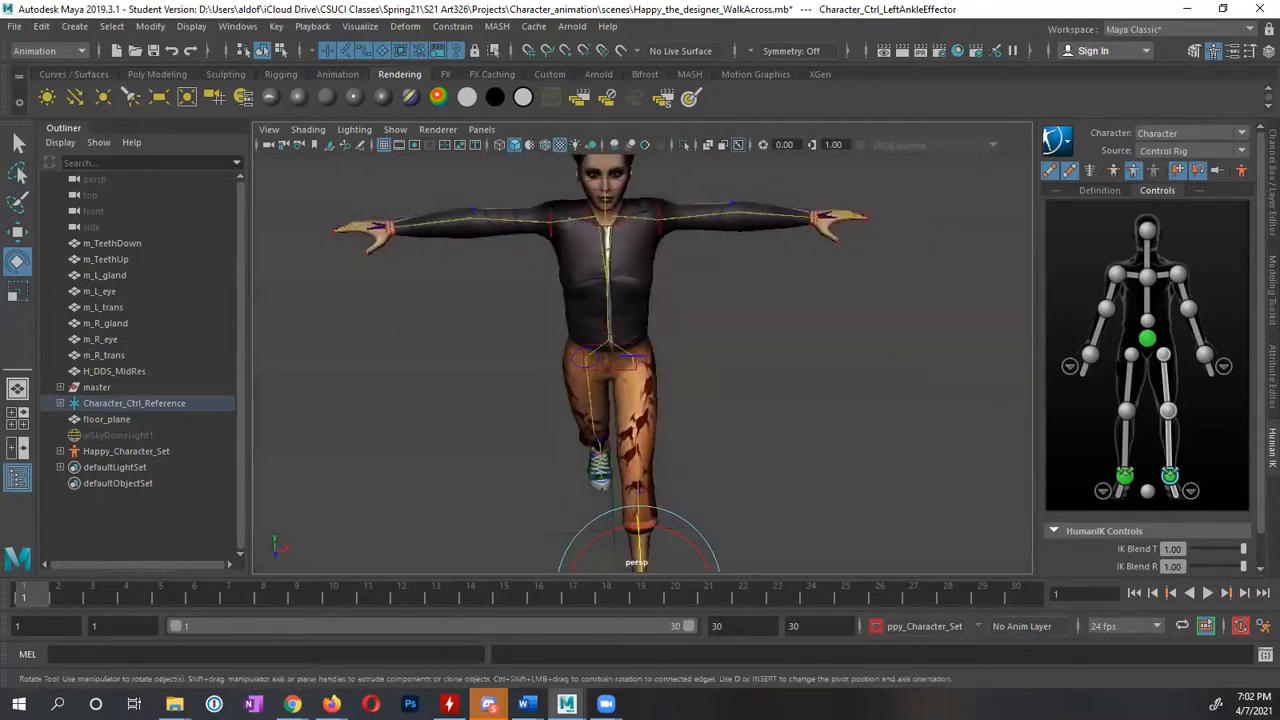
Move the right wrist effector down beside and slightly behind the hip, lowering the right arm from its outstretched pose close to the body
left_click(1090, 355)
middle_click_drag(572, 504, 570, 455, "alt")
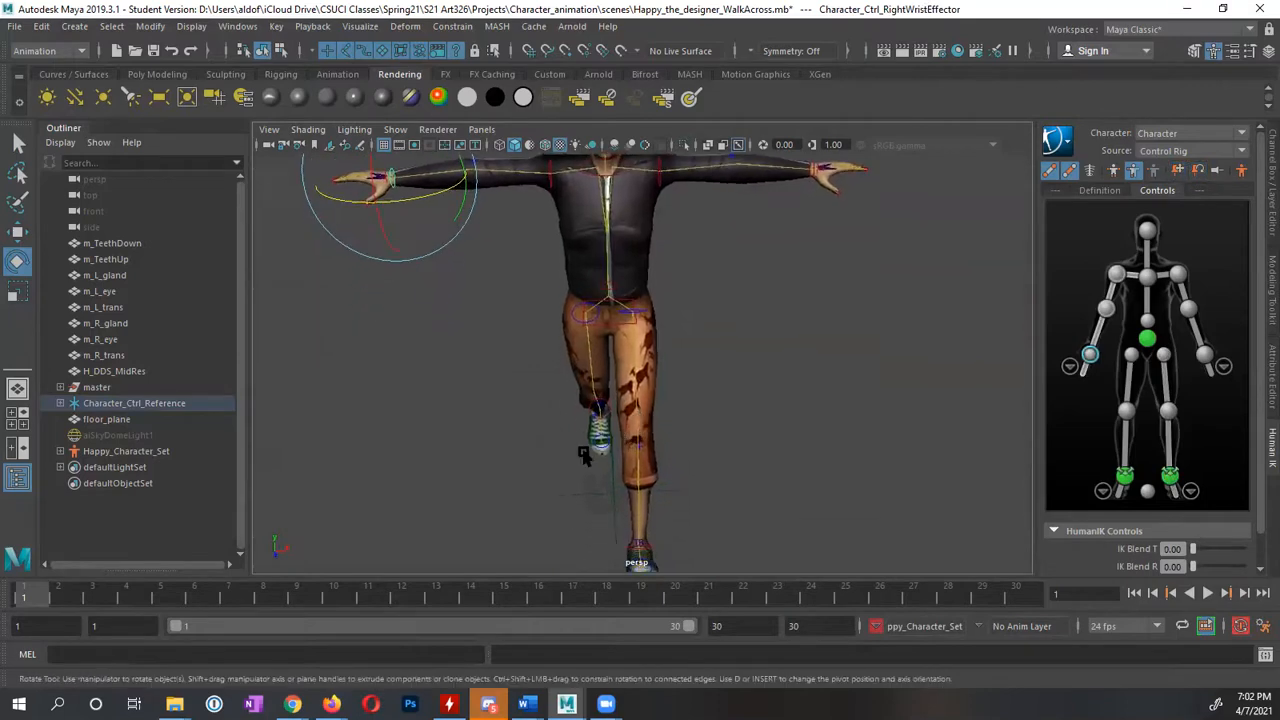
left_click_drag(570, 455, 600, 455, "alt")
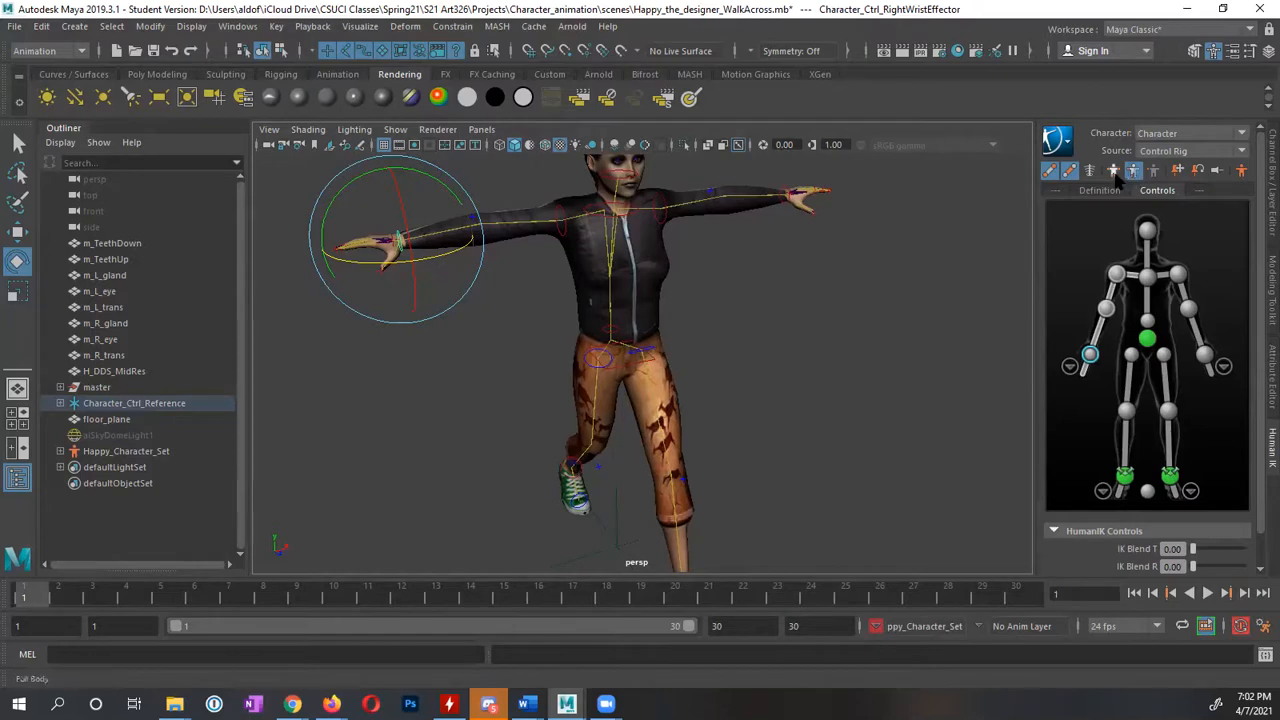
key("w")
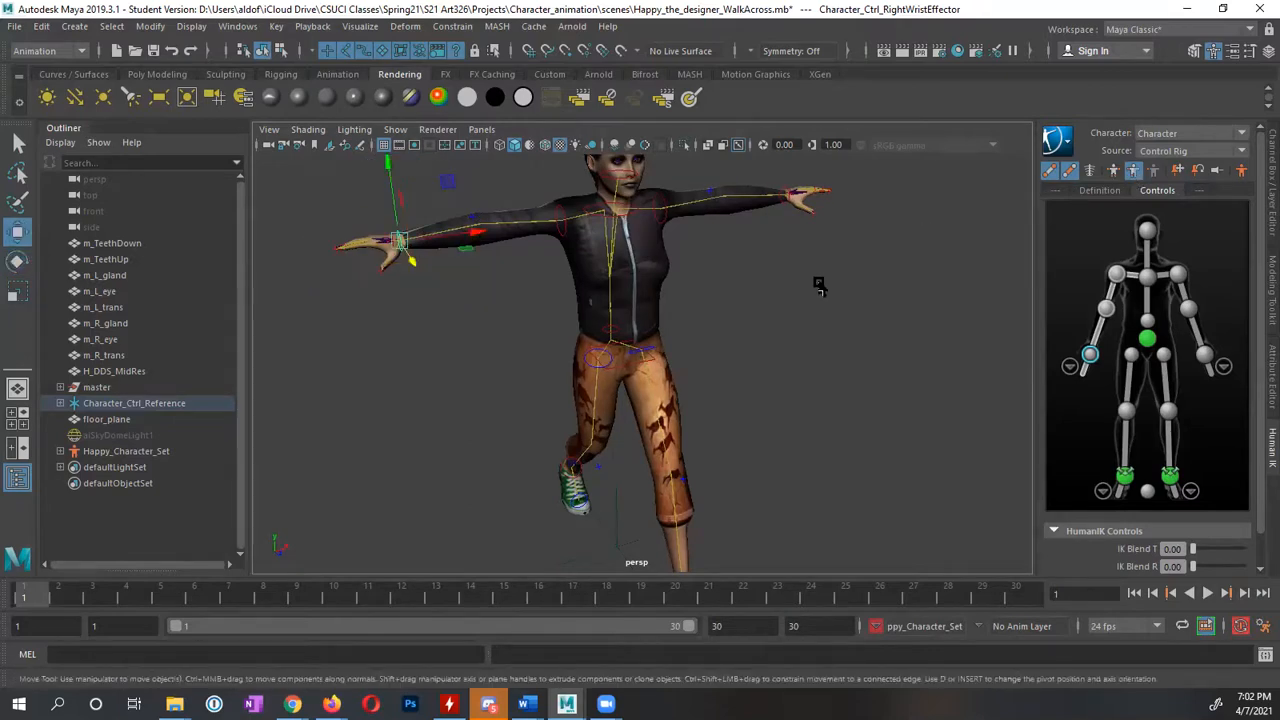
mouse_move(560, 340)
left_mouse_down("alt")
mouse_move(676, 335)
mouse_move(571, 338)
left_mouse_up("alt")
left_click_drag(594, 319, 648, 283)
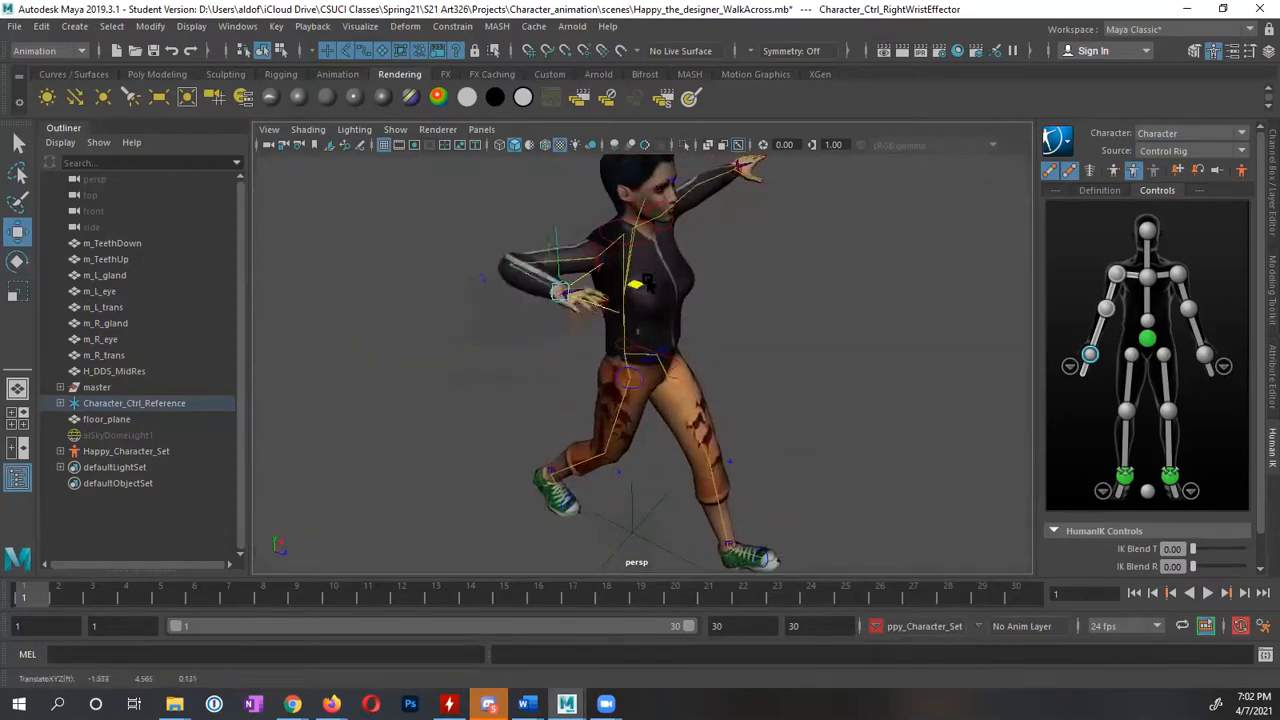
left_click_drag(590, 332, 568, 323, "alt")
left_click_drag(613, 272, 687, 289, "alt")
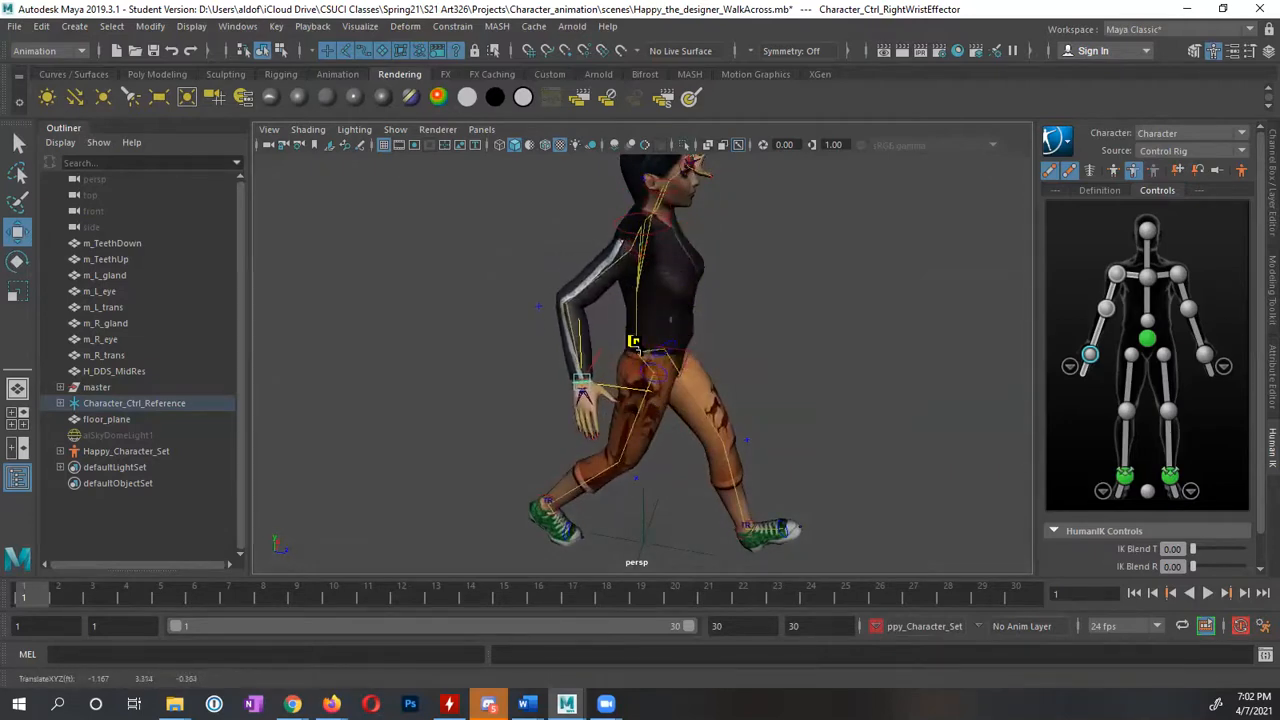
left_click_drag(617, 346, 486, 366, "alt")
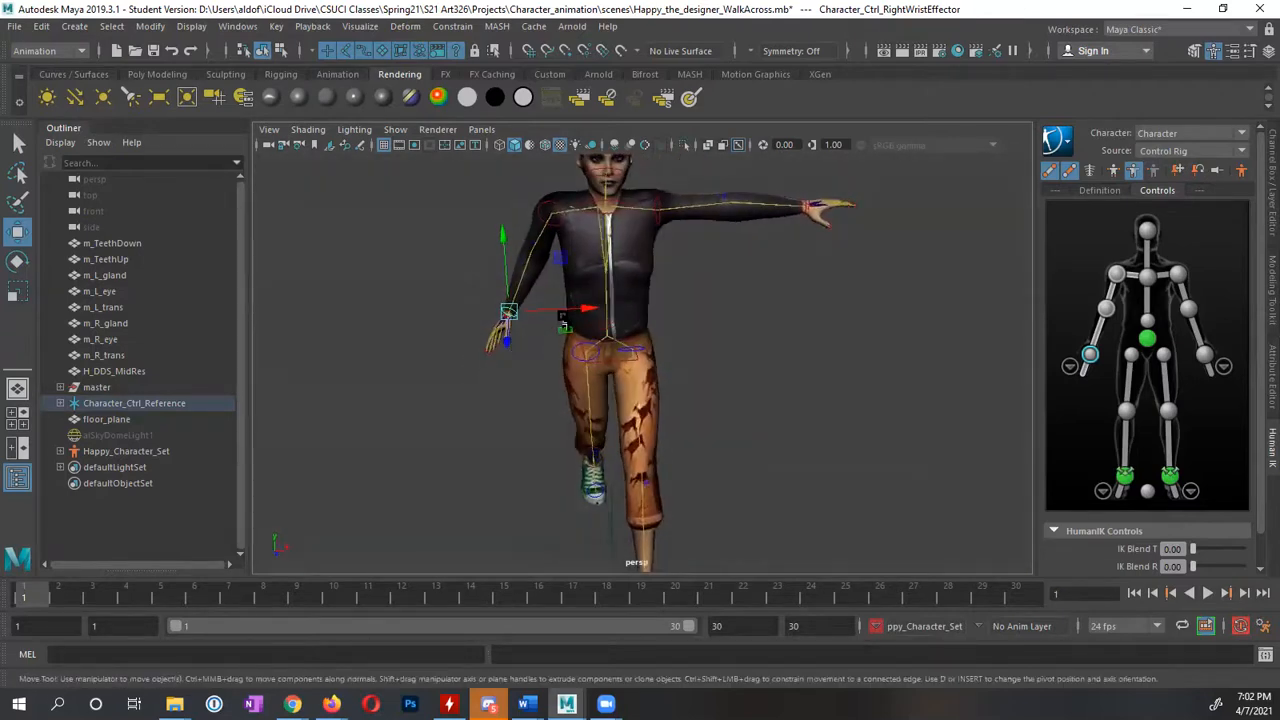
left_click_drag(587, 309, 880, 322)
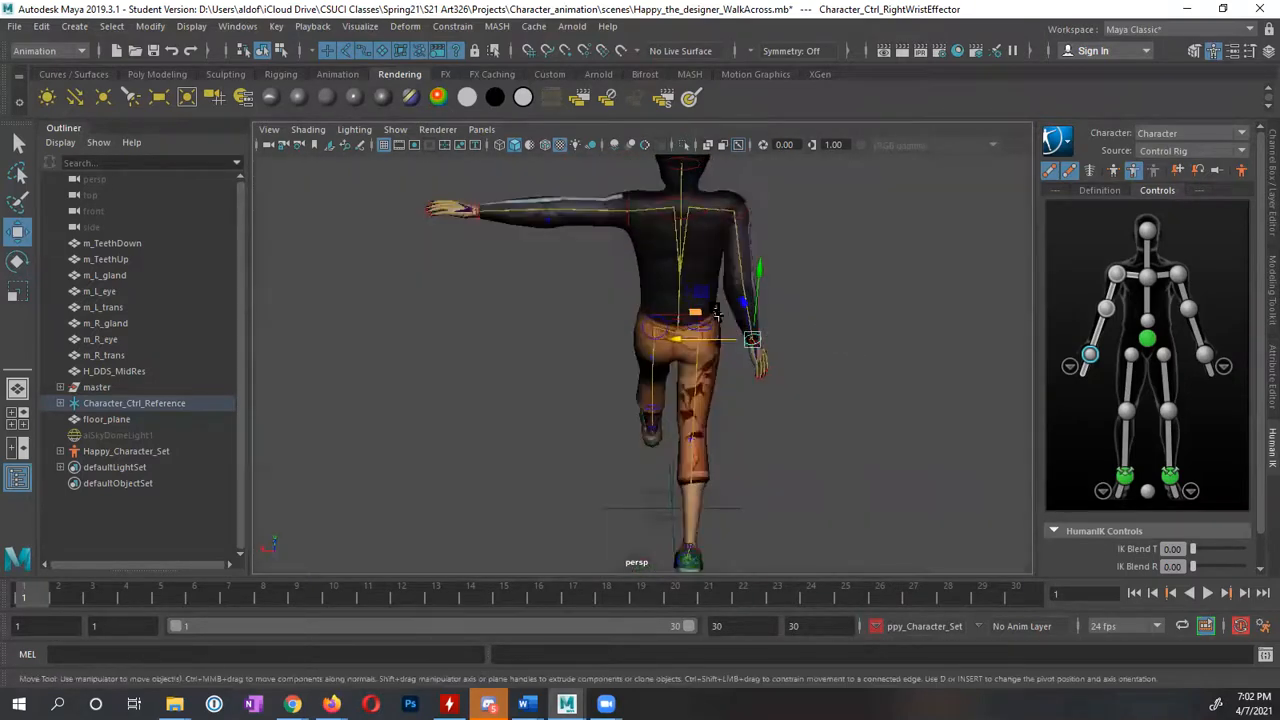
Move the right elbow effector slightly inward so the right arm hangs closer to the torso
left_click_drag(716, 314, 670, 352, "alt")
left_click_drag(817, 357, 934, 340, "alt")
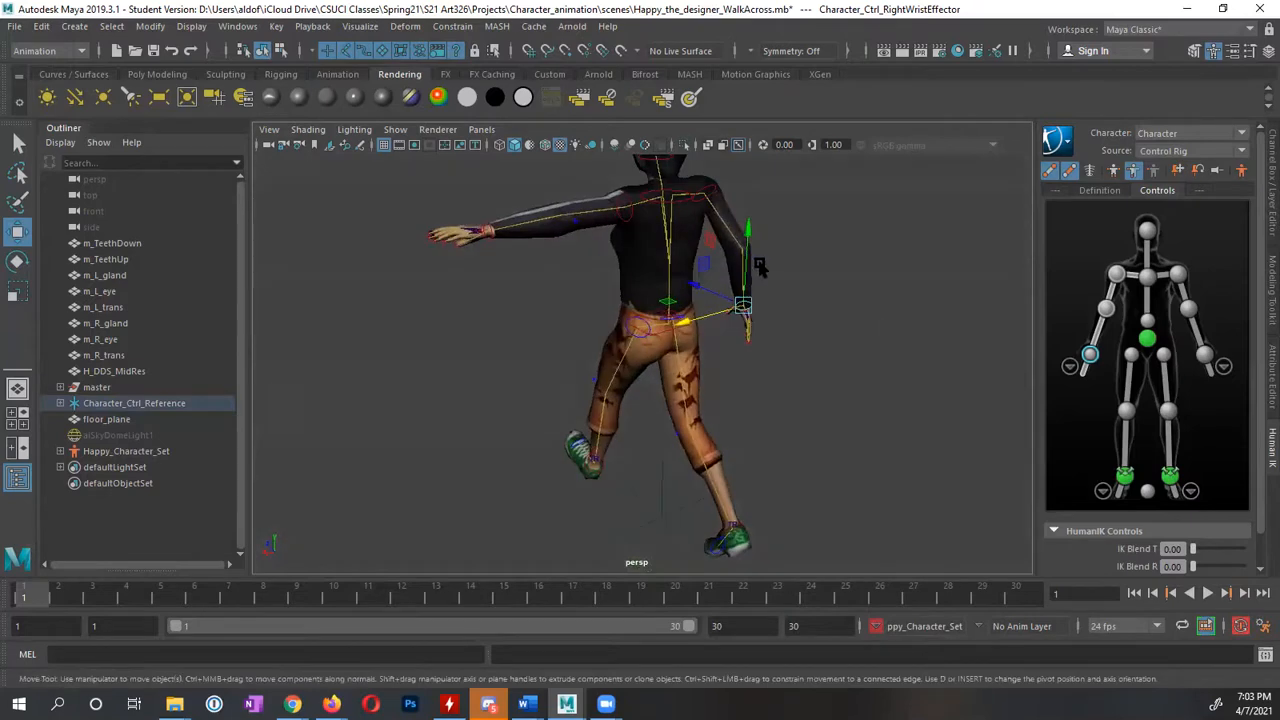
left_click(750, 262)
left_click_drag(712, 300, 698, 268, "alt")
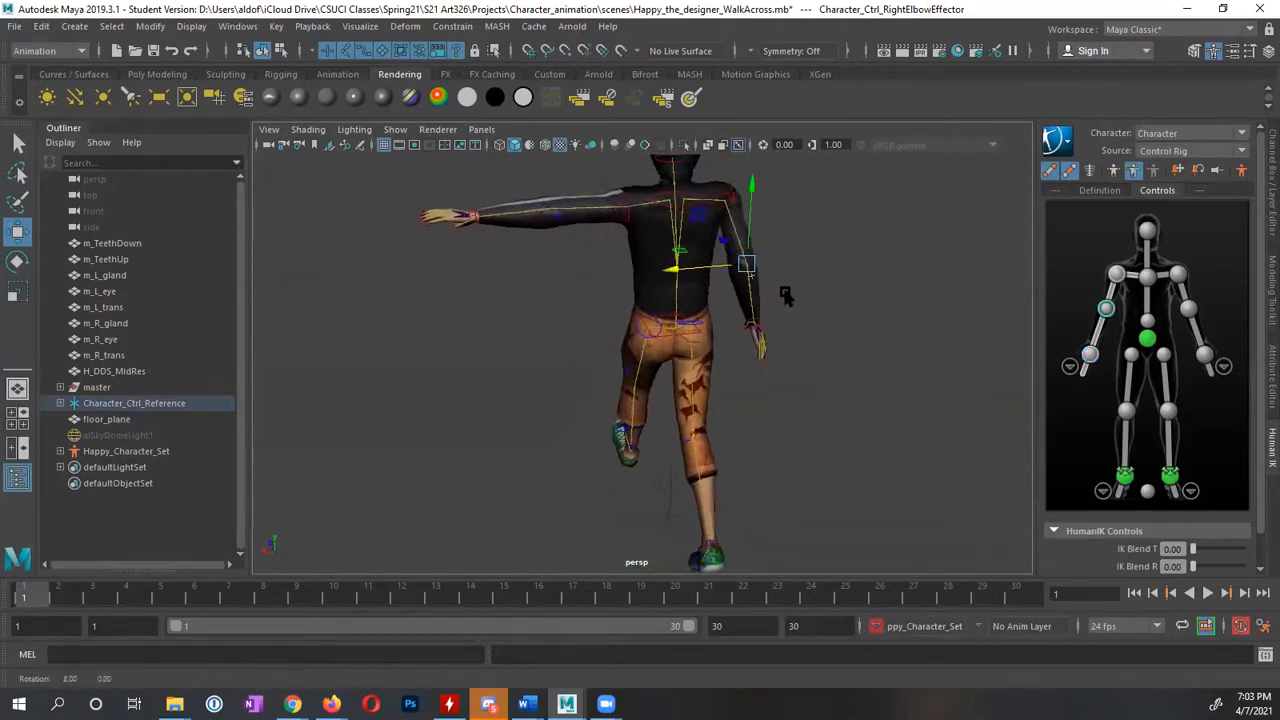
left_click_drag(786, 294, 449, 277, "alt")
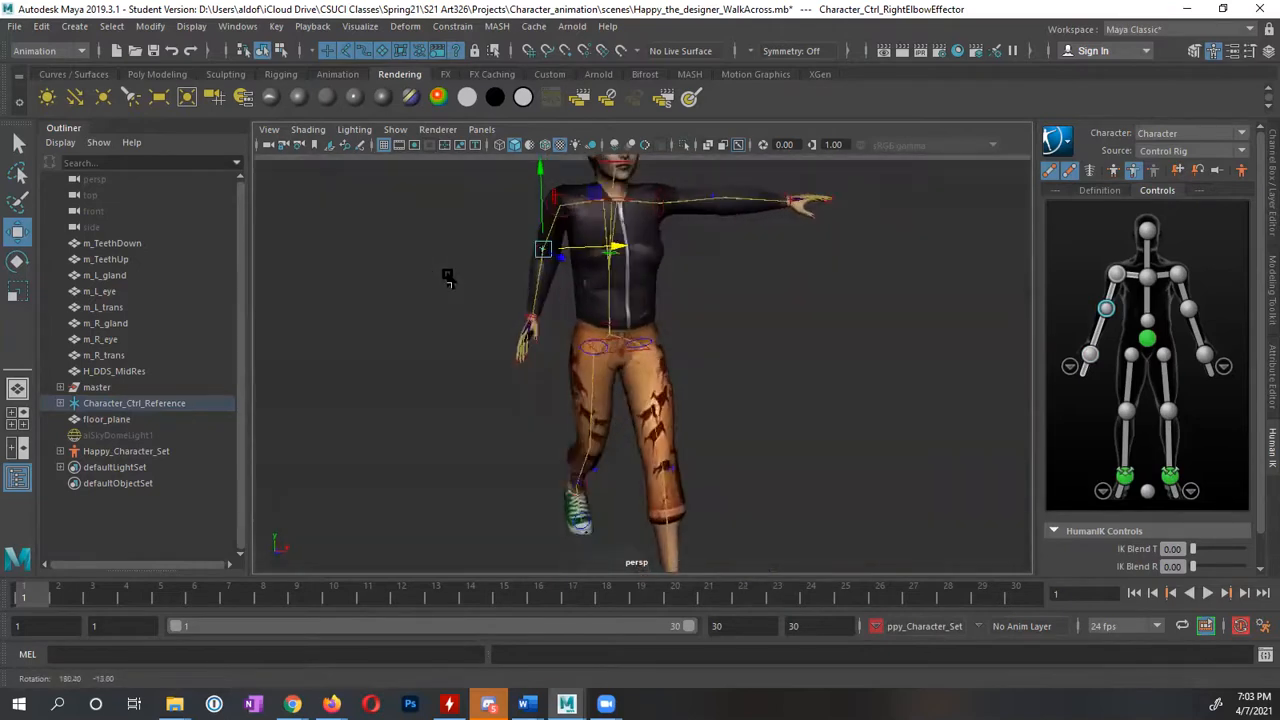
left_click_drag(612, 248, 625, 247)
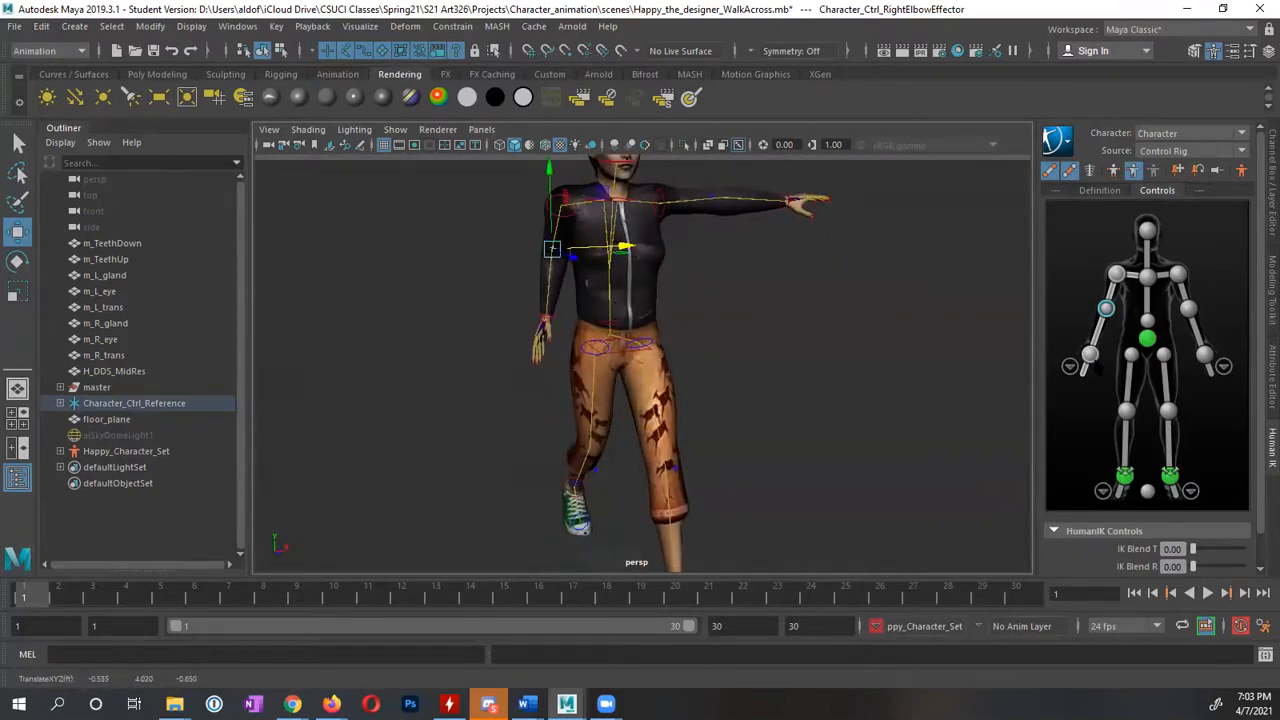
Pin the right wrist effector's translation, then move the right elbow effector outward and down to bend the arm
left_click(1090, 354)
left_click_drag(742, 318, 700, 300, "alt")
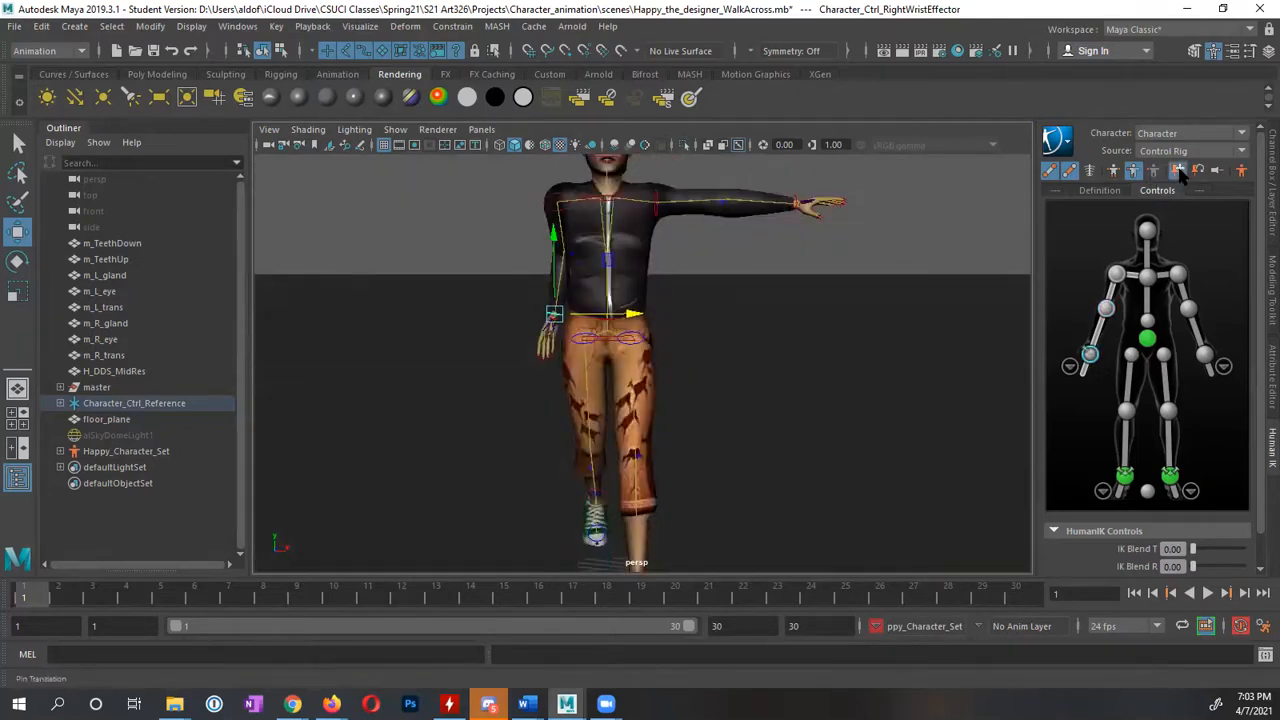
left_click(1105, 310)
left_click_drag(644, 341, 703, 340, "alt")
left_click_drag(661, 298, 690, 320)
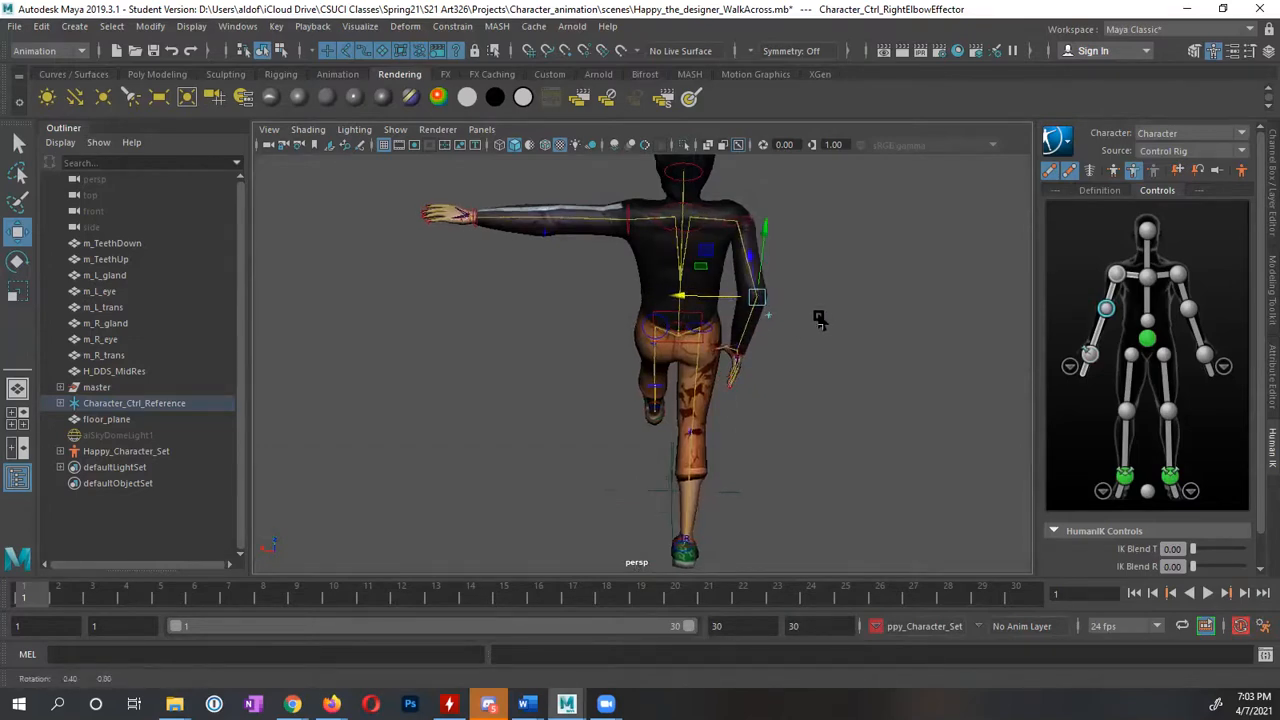
Move the right wrist effector behind the hip so the bent right arm swings back
left_click_drag(815, 314, 495, 275, "alt")
left_click(1089, 355)
left_click_drag(836, 319, 817, 328, "alt")
left_click_drag(628, 314, 775, 330)
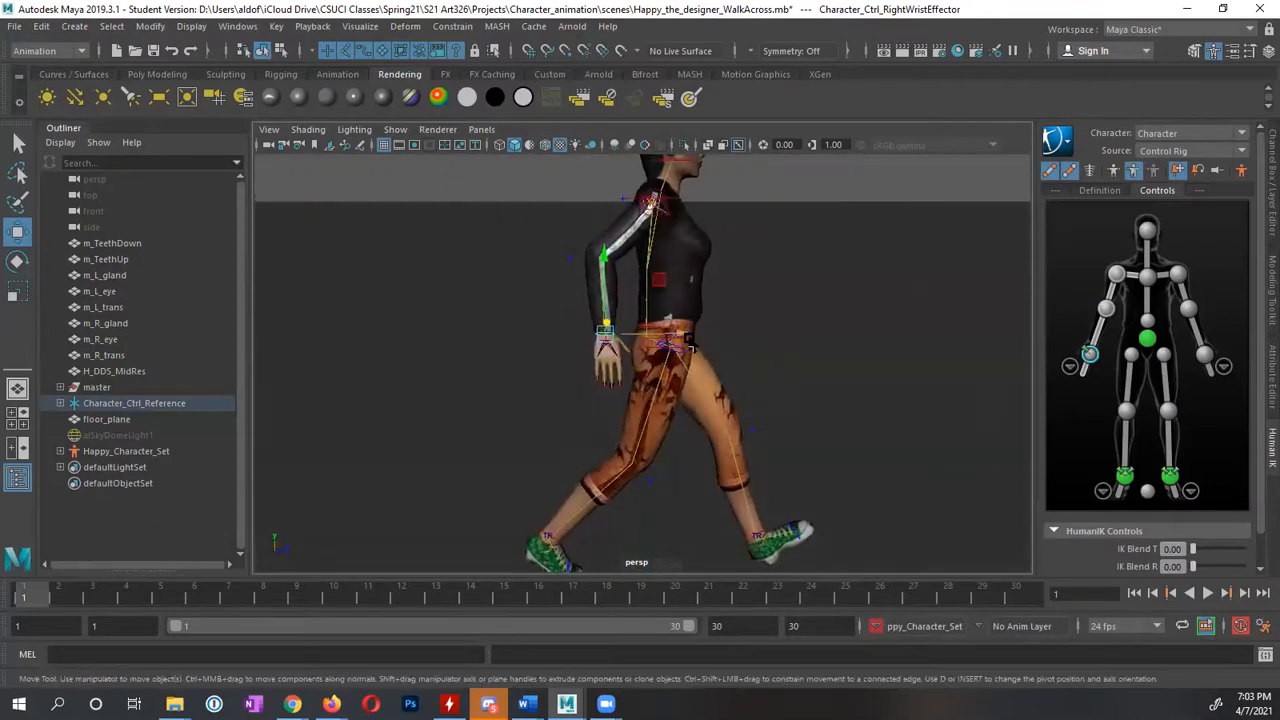
left_click_drag(677, 340, 684, 334)
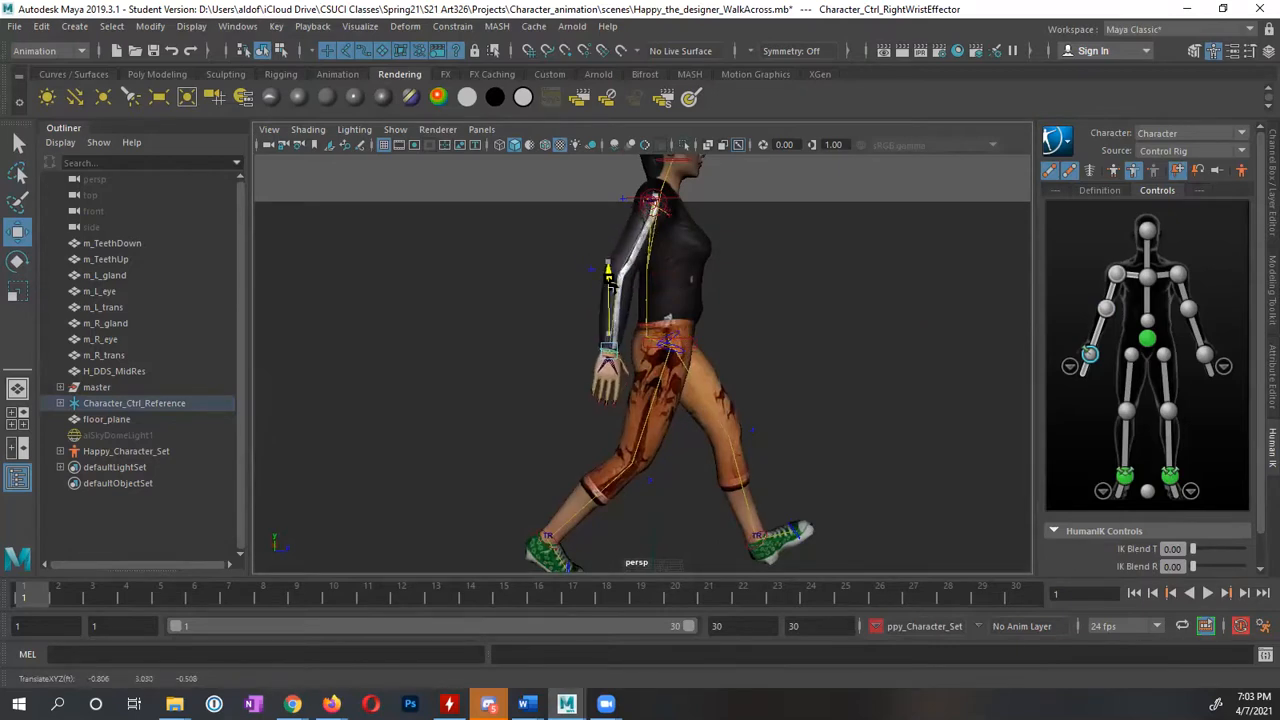
left_click_drag(611, 285, 786, 298, "alt")
middle_click_drag(672, 305, 645, 300)
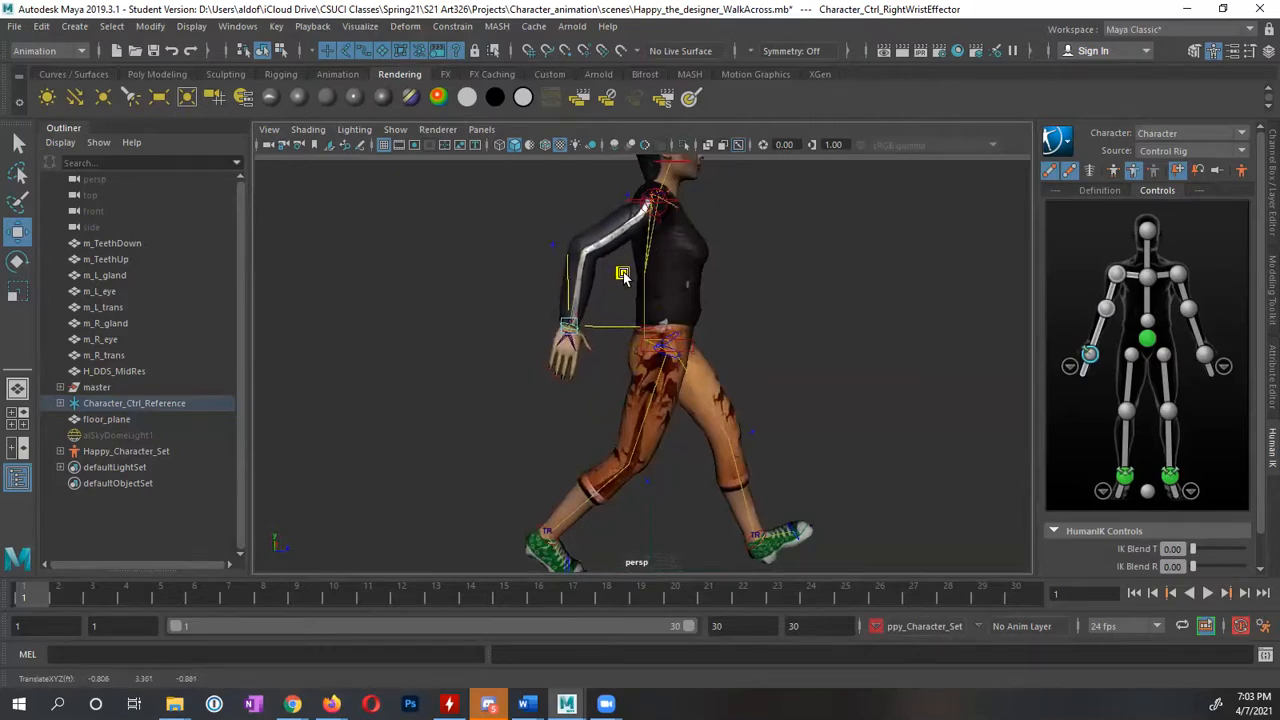
left_click_drag(630, 270, 649, 273)
Bring the left wrist effector forward and down from the outstretched pose so the left arm bends in front of the body
left_click_drag(766, 293, 949, 310, "alt")
left_click(1205, 356)
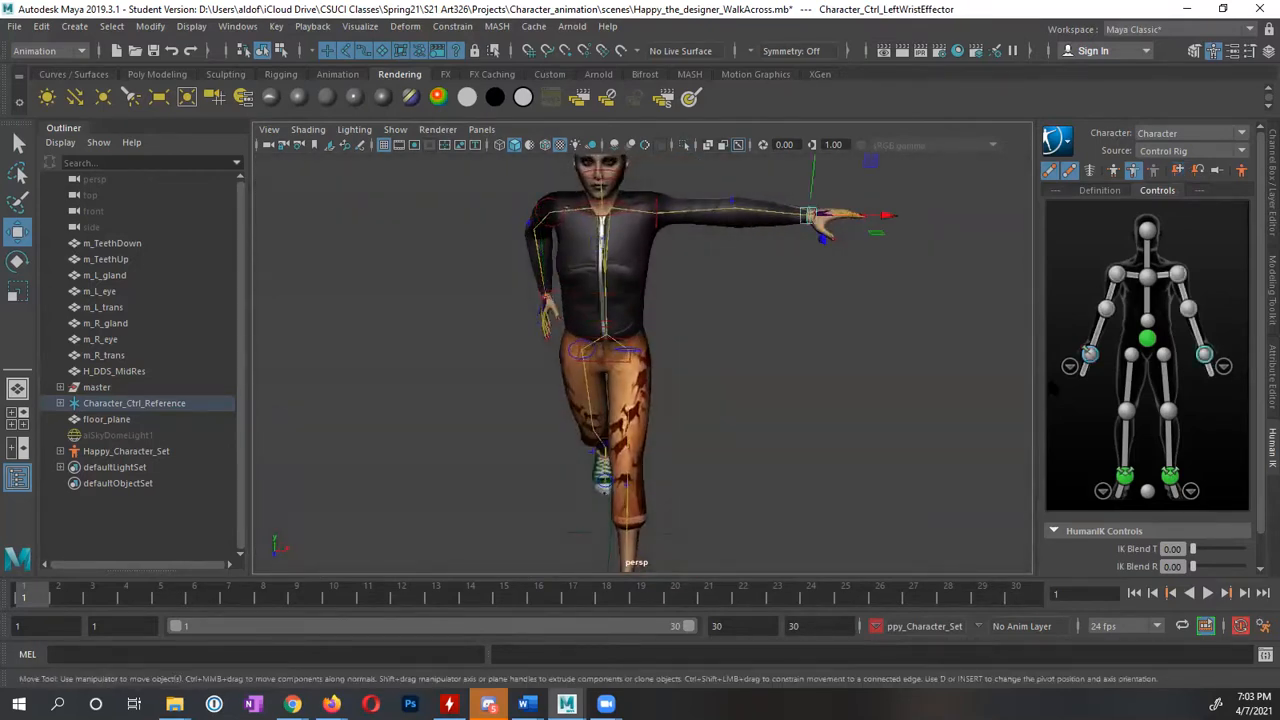
left_click_drag(760, 355, 898, 358, "alt")
left_click_drag(786, 302, 651, 280)
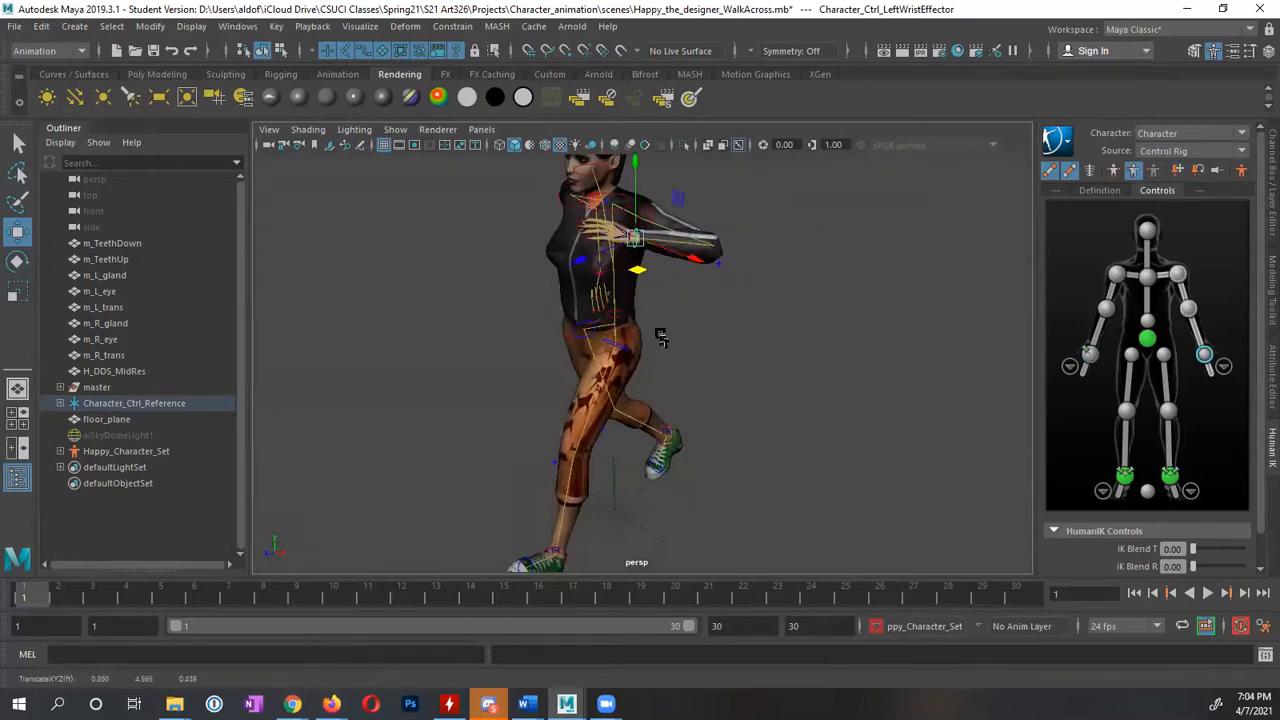
left_click_drag(660, 338, 757, 337, "alt")
left_click_drag(674, 251, 547, 308, "alt")
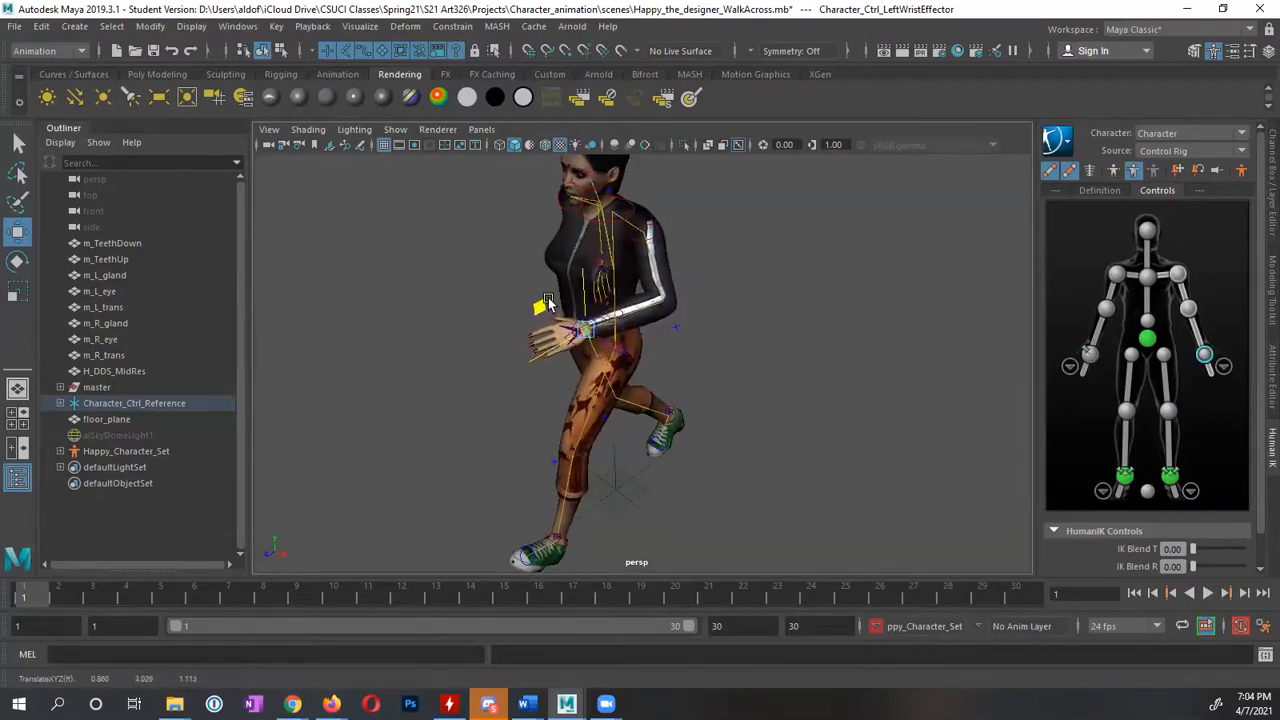
left_click_drag(548, 297, 600, 314, "alt")
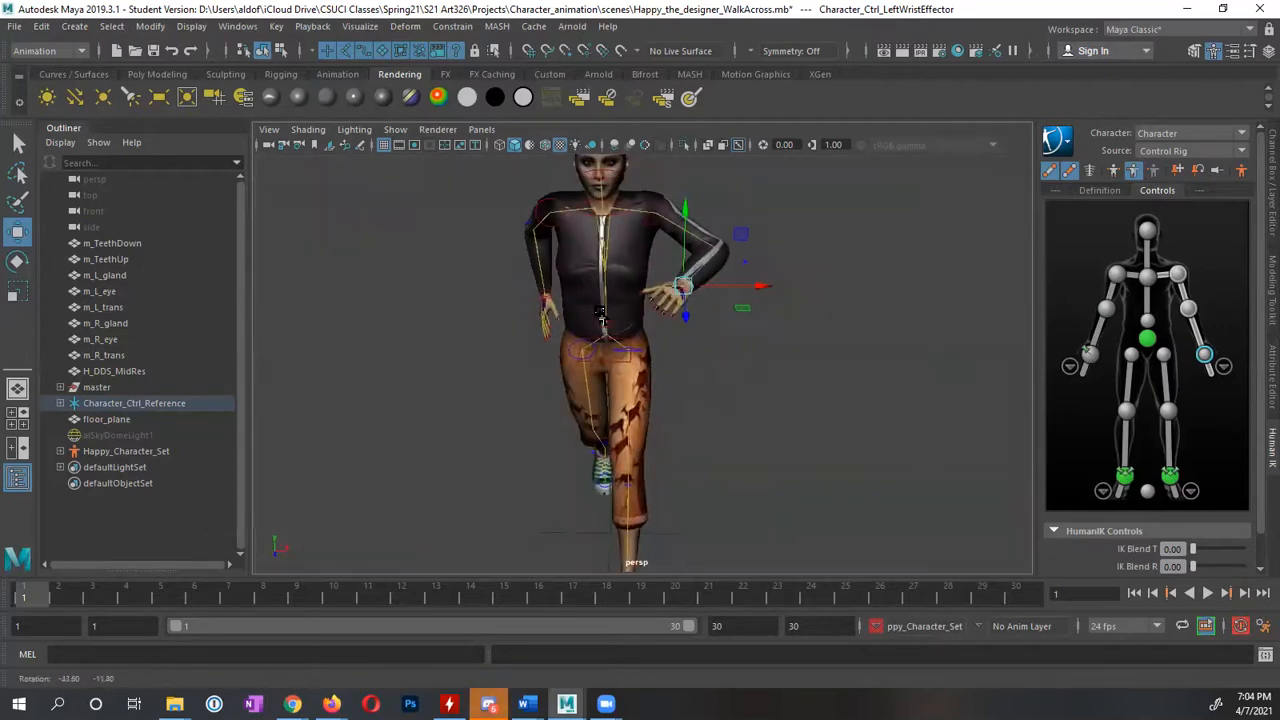
Move the left wrist effector inward and lower so the left hand sits in front of the torso
left_click_drag(770, 290, 617, 342)
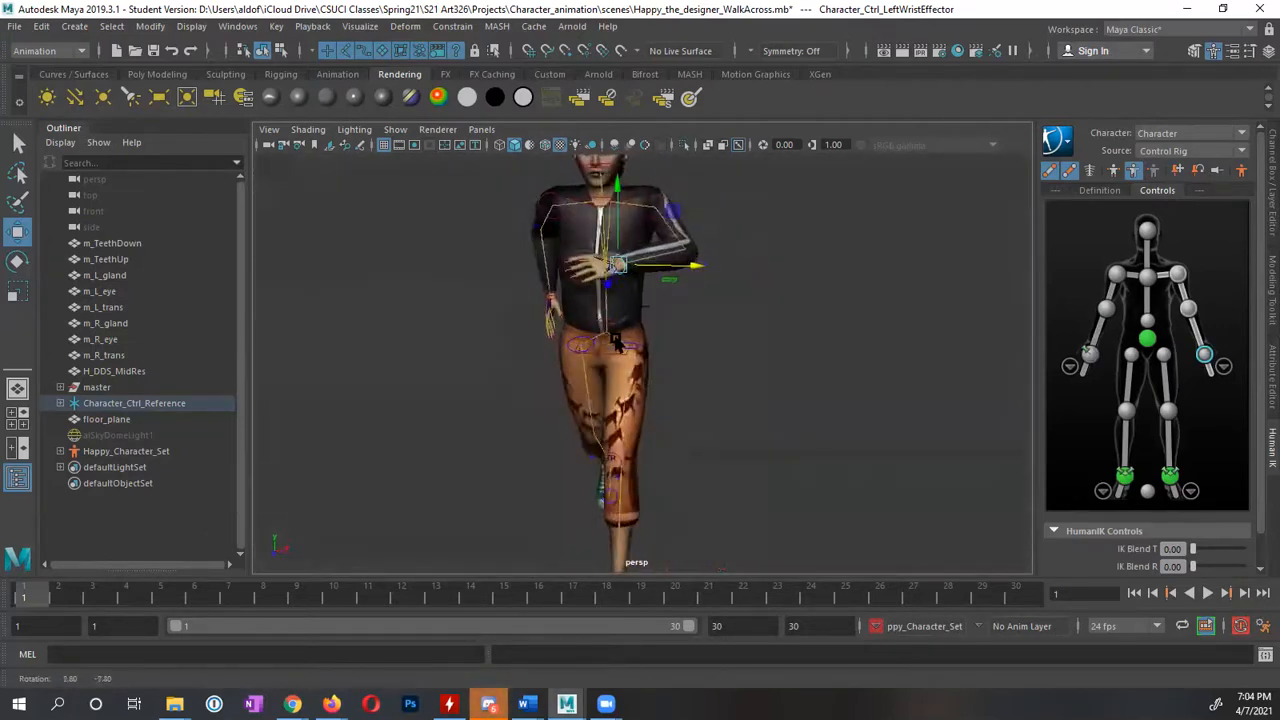
left_click_drag(674, 213, 682, 251)
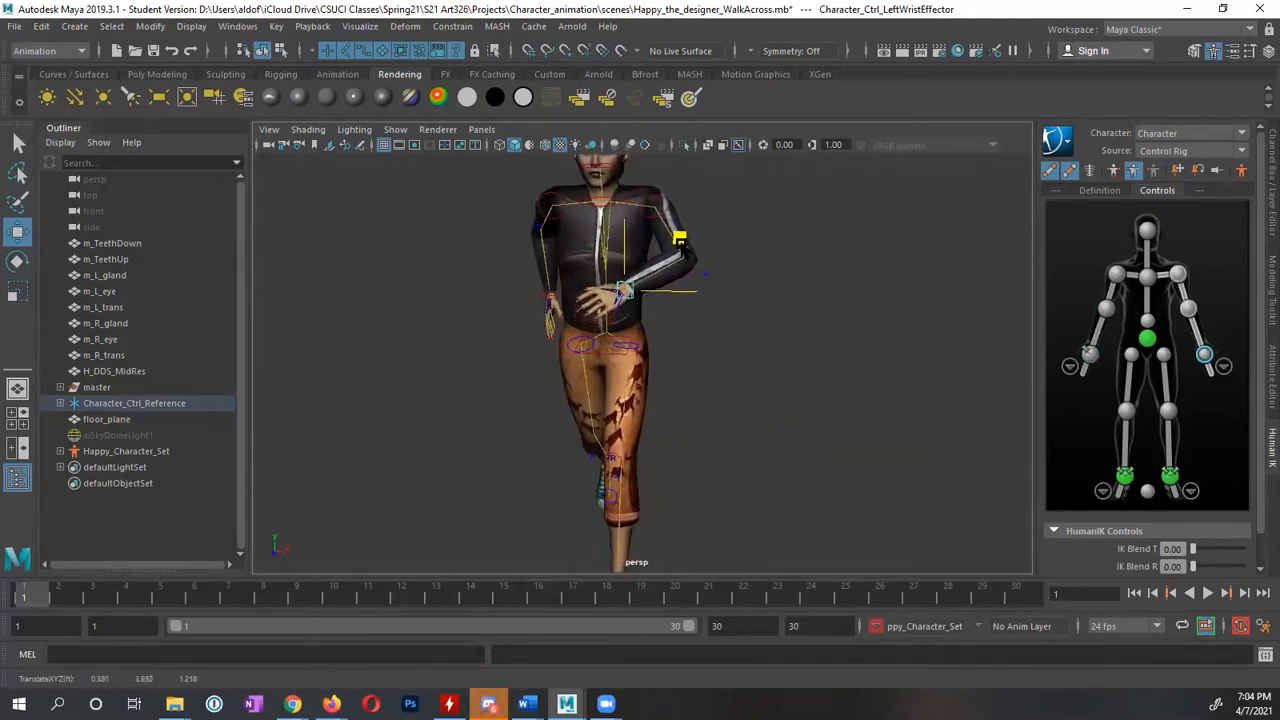
left_click_drag(681, 243, 622, 306)
Lower the hips effector and shift it forward toward the front foot so both knees bend
left_click(622, 306)
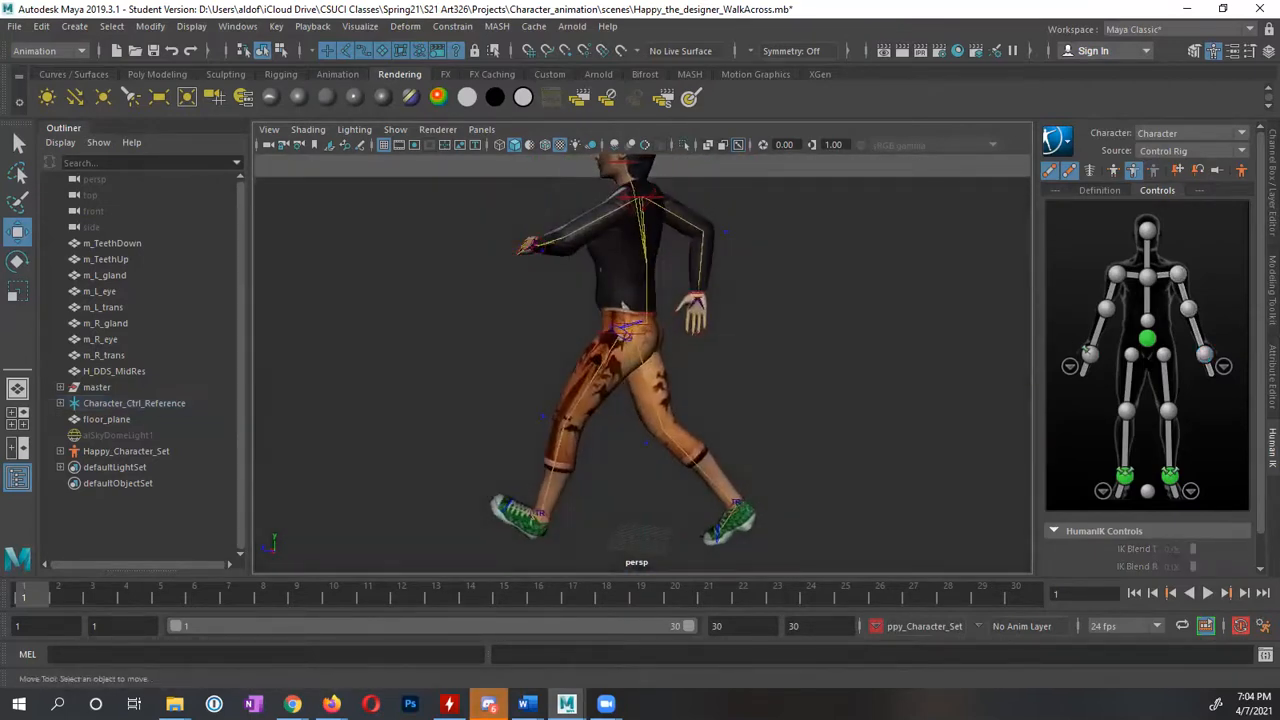
left_click(623, 322)
left_click_drag(626, 256, 624, 268)
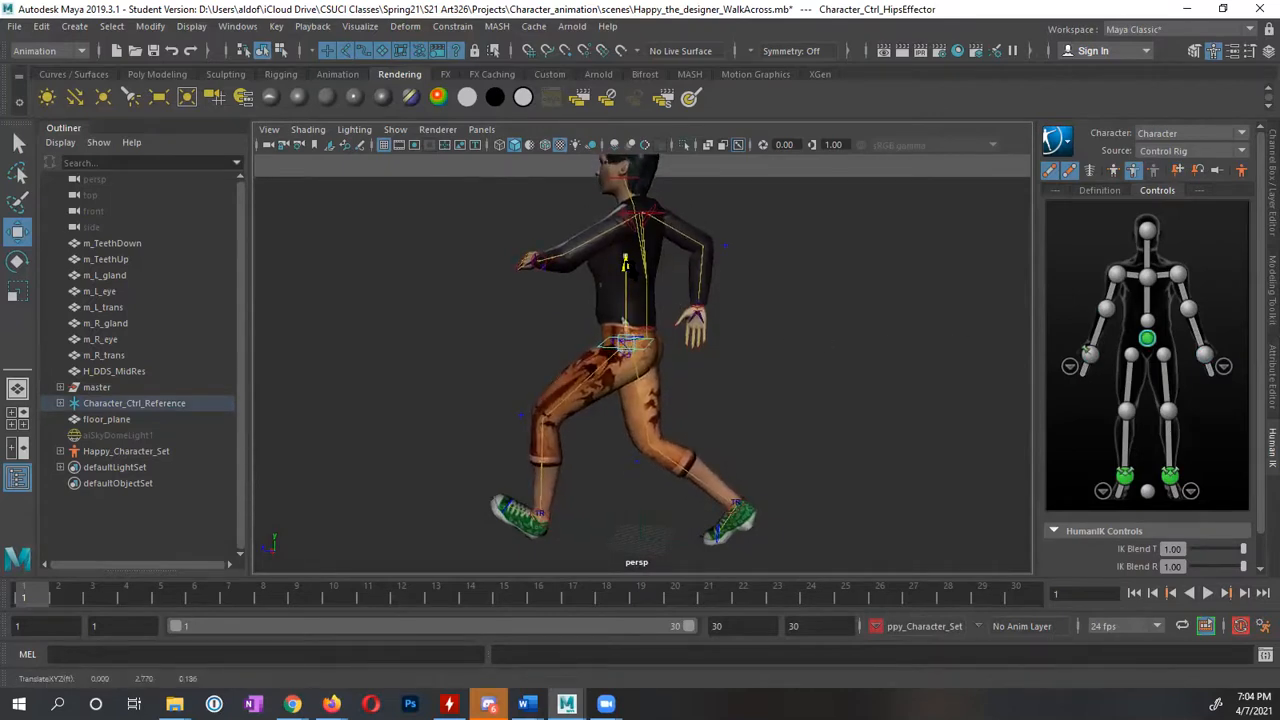
left_click_drag(655, 388, 697, 378, "alt")
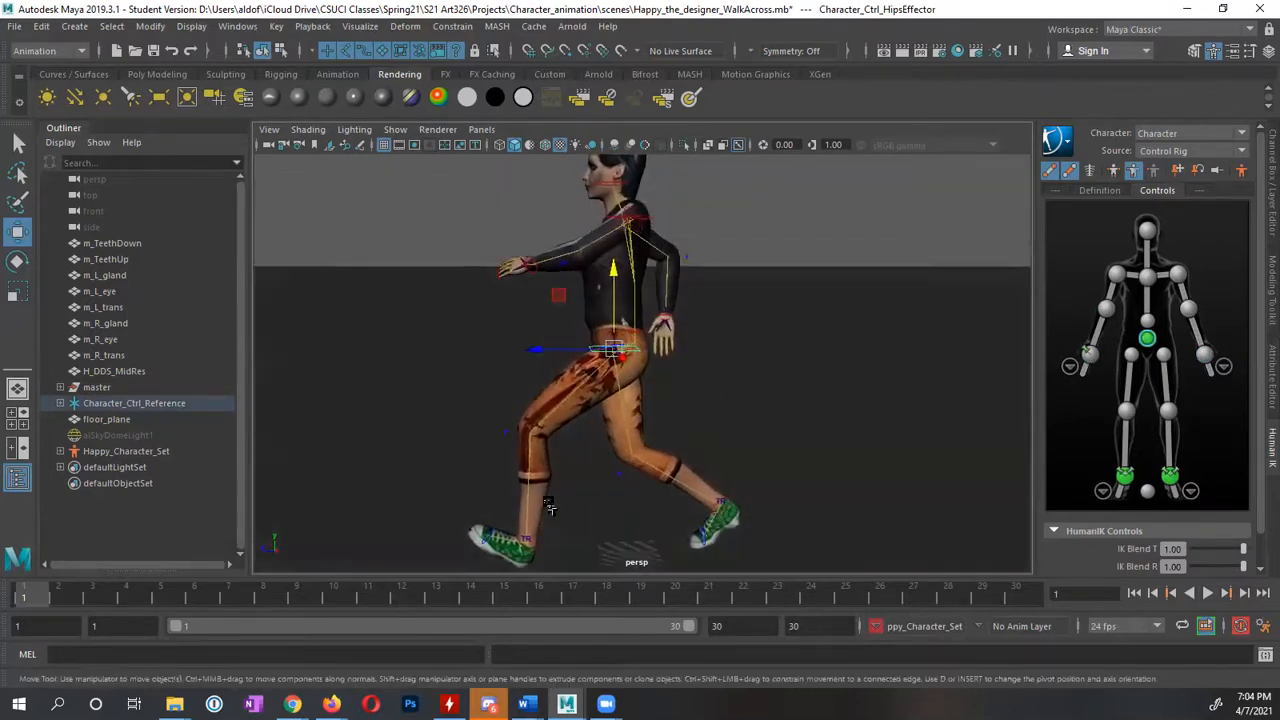
left_click_drag(547, 362, 514, 374)
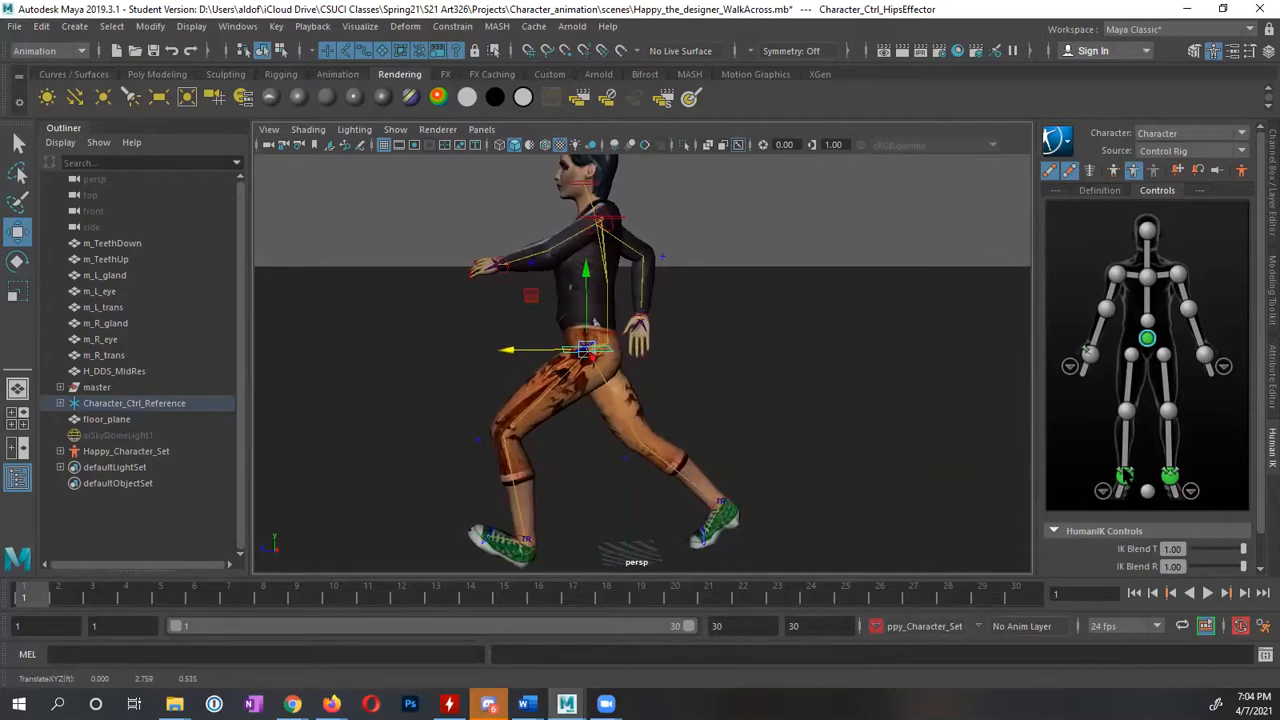
Move the left ankle effector farther forward to lengthen the stride
left_click(1169, 477)
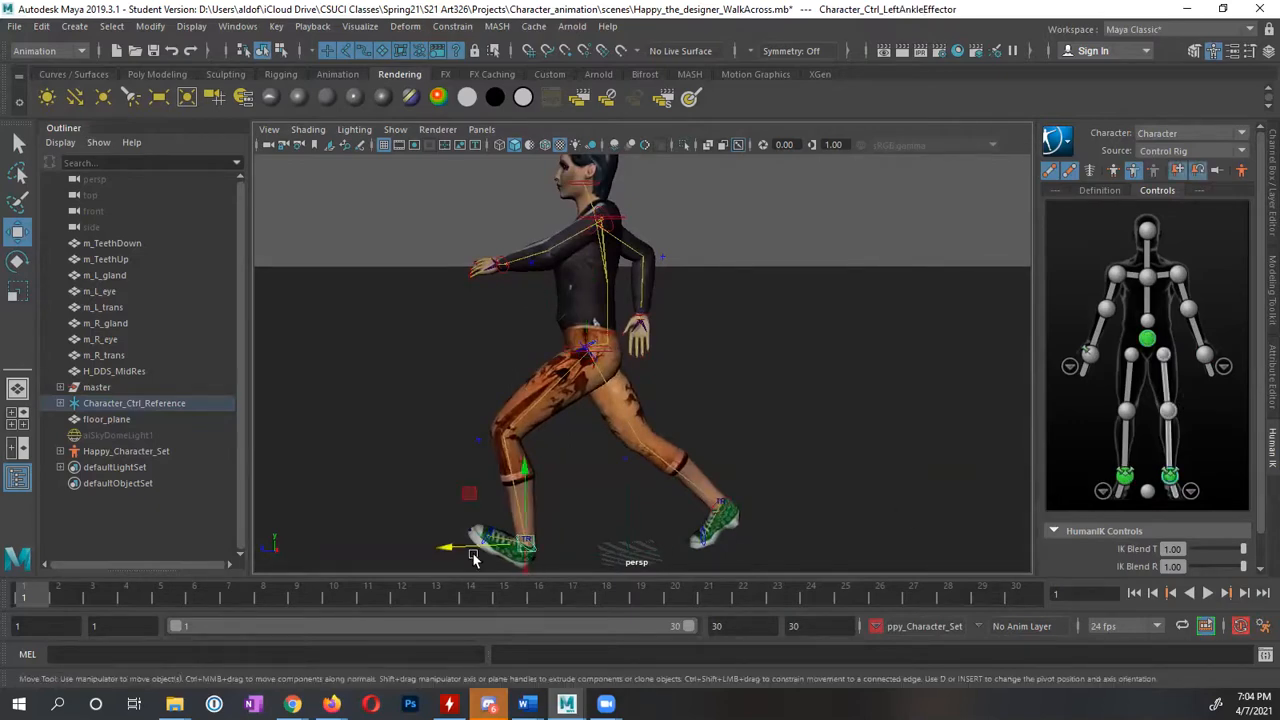
left_click_drag(474, 558, 397, 552)
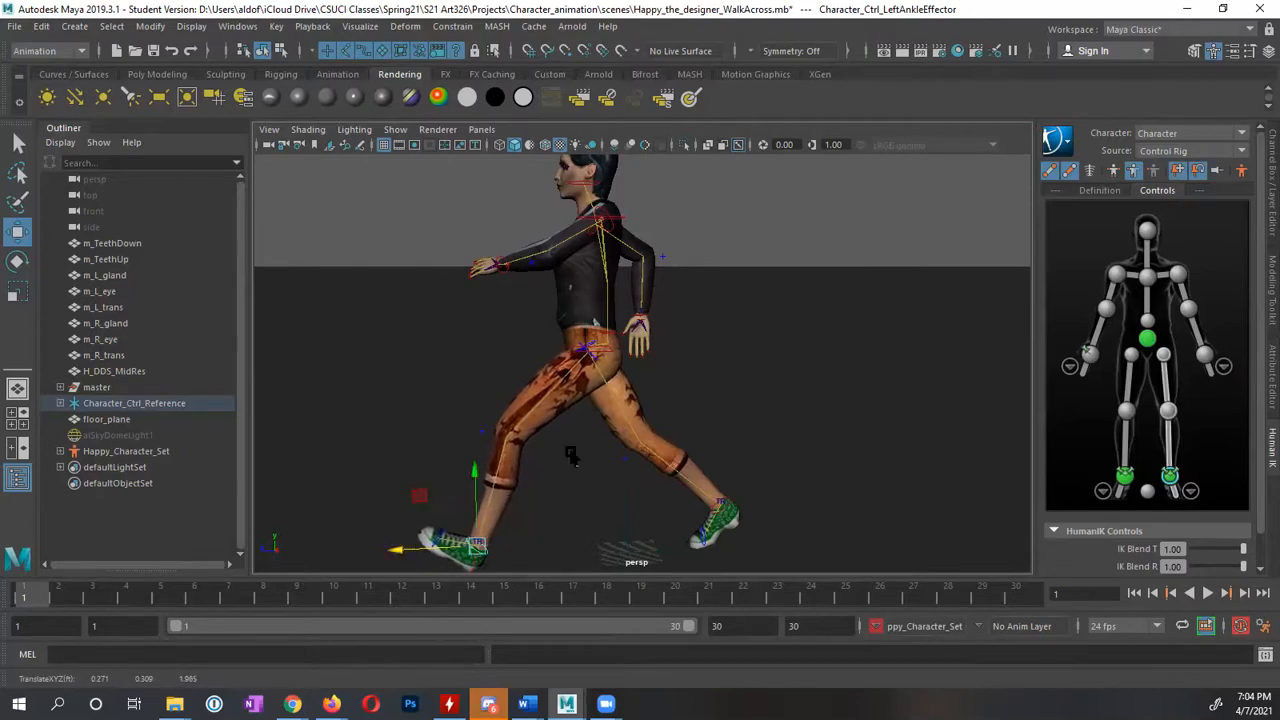
left_click_drag(484, 518, 810, 445, "alt")
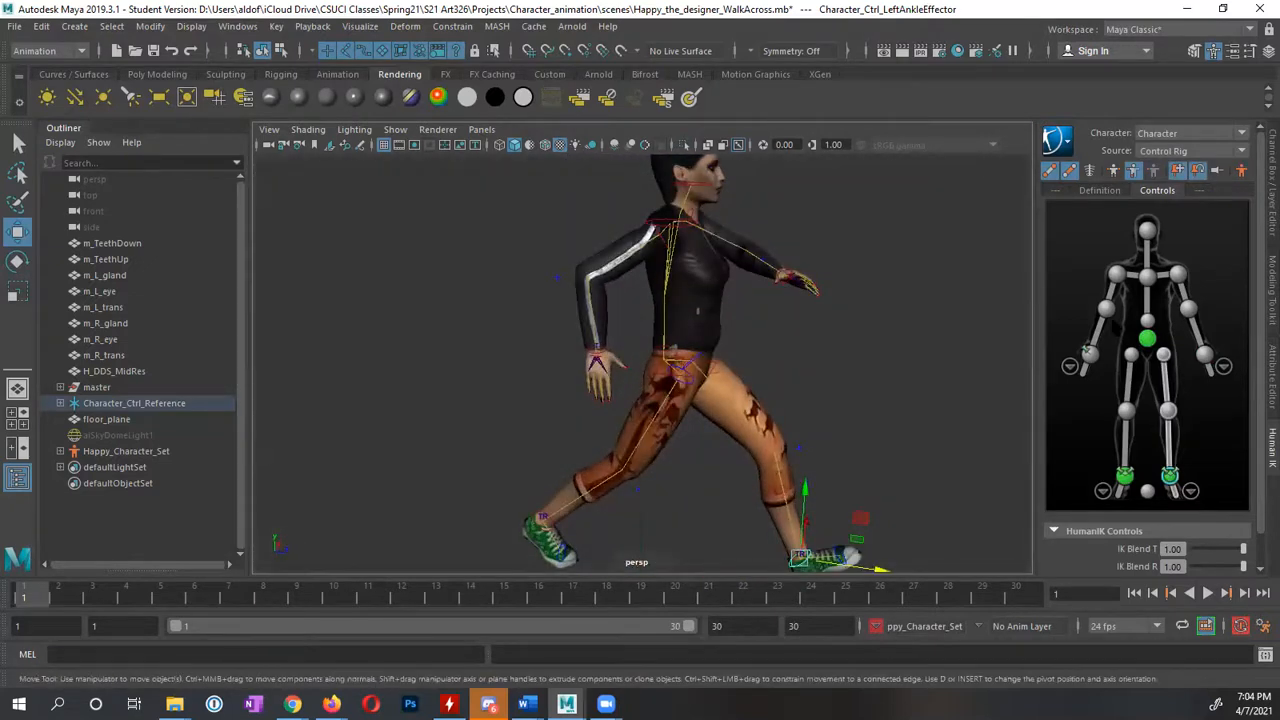
Swing the right wrist effector forward past the hip and raise it to waist height
left_click(1089, 354)
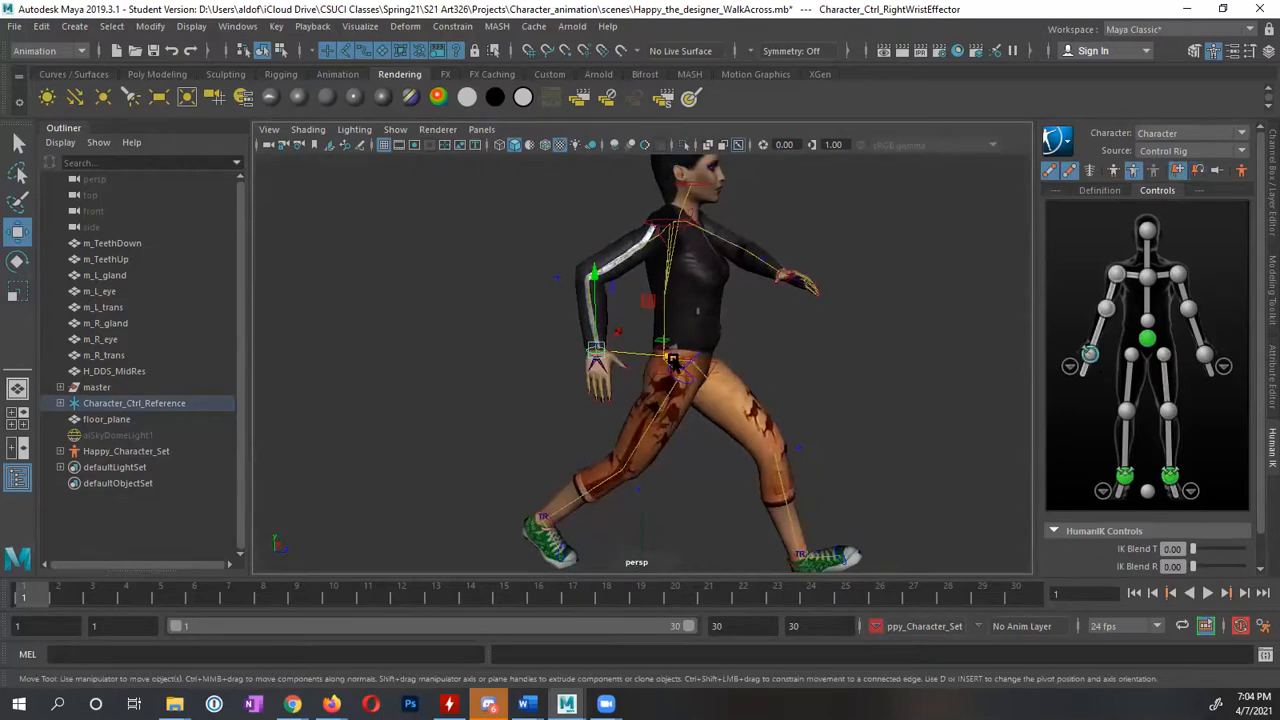
left_click_drag(673, 358, 820, 353)
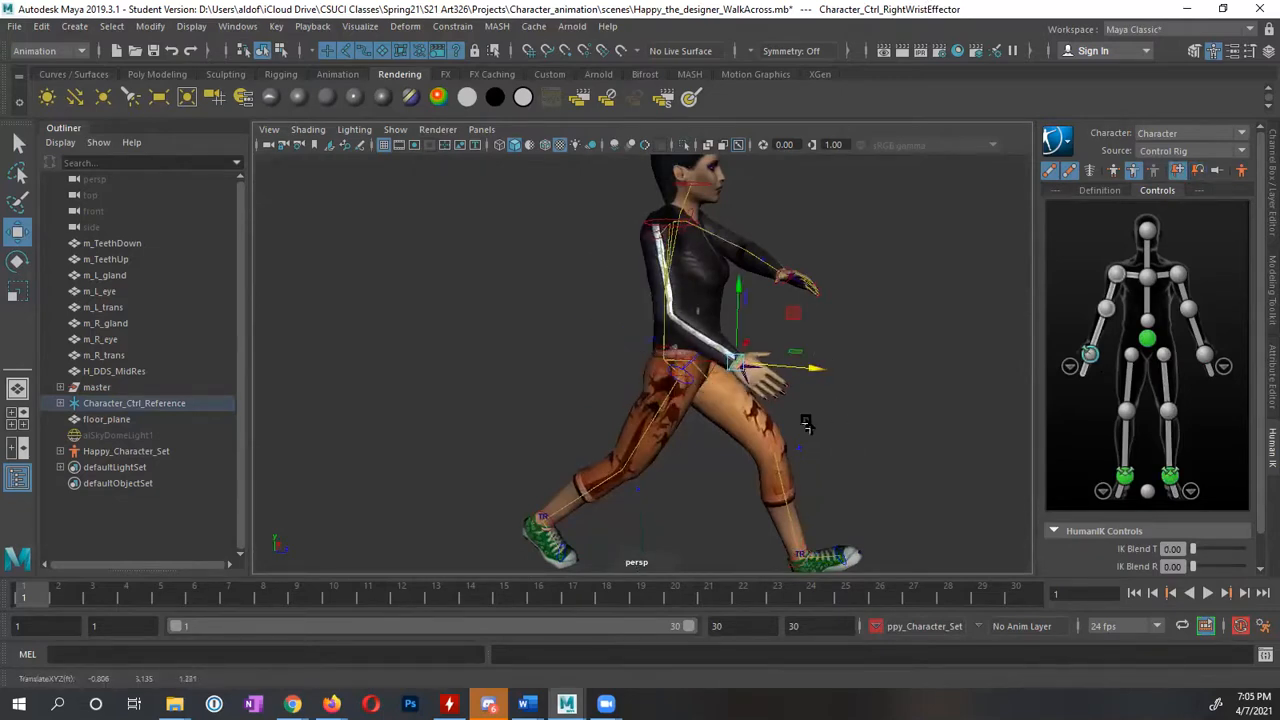
left_click_drag(806, 424, 679, 416, "alt")
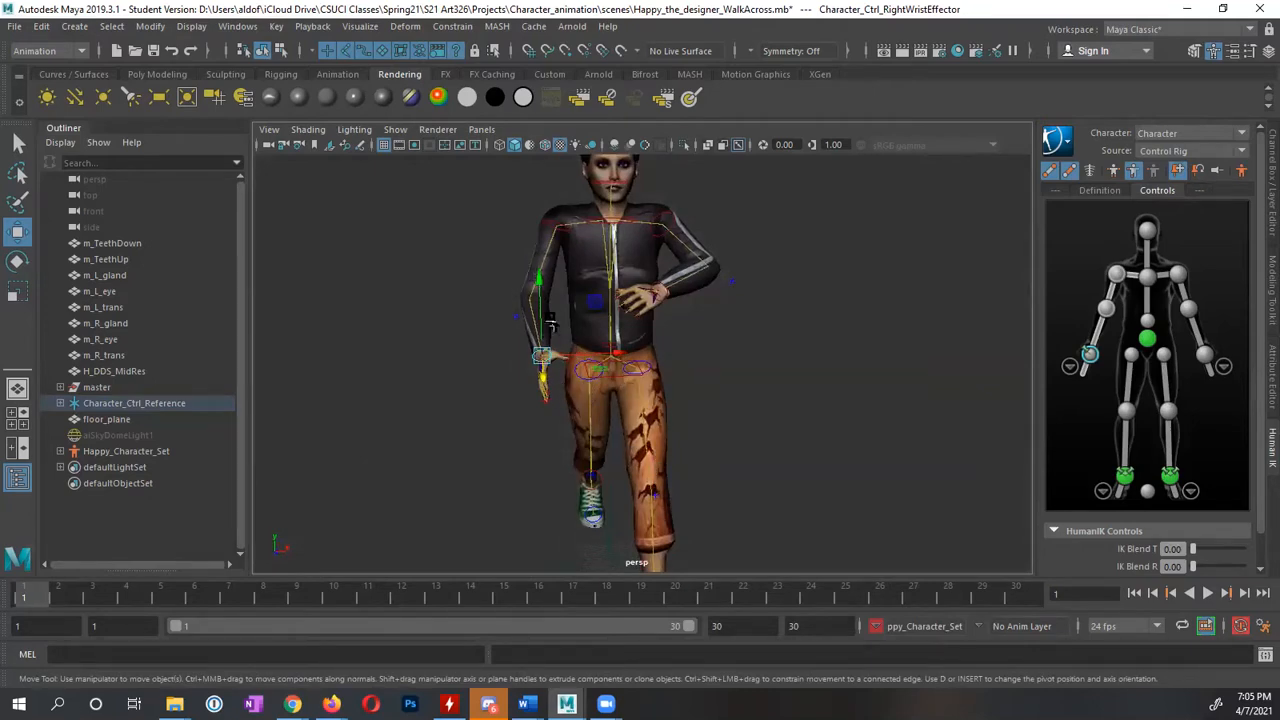
left_click_drag(494, 357, 675, 405, "alt")
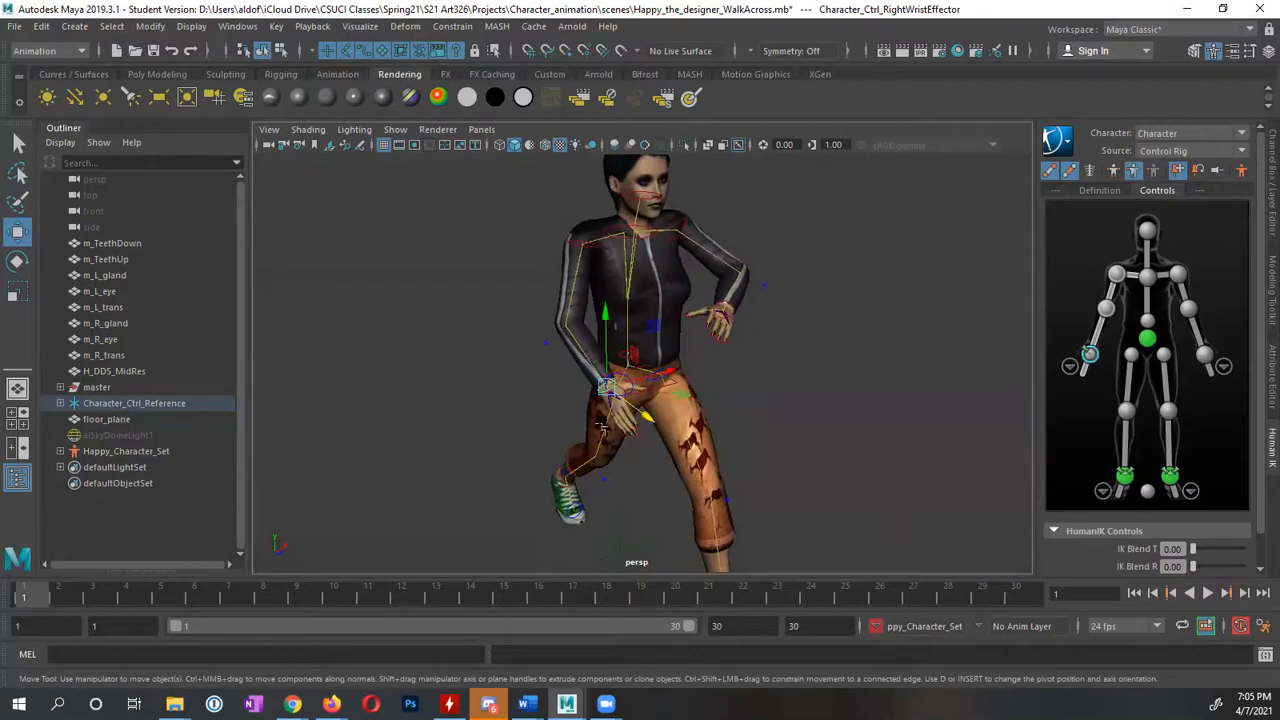
left_click_drag(600, 427, 660, 422, "alt")
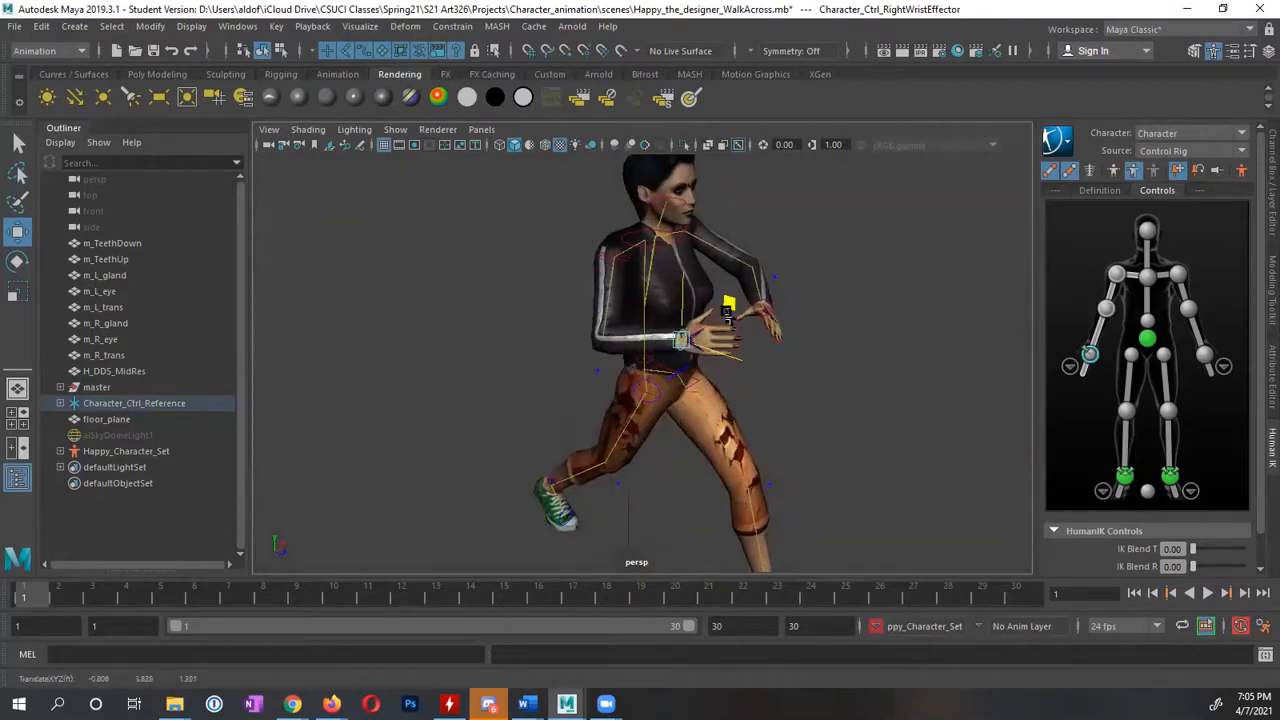
Move the right wrist effector inward and slightly back so the right hand lies in front of the body near the left
left_click_drag(728, 315, 545, 348, "alt")
left_click_drag(606, 318, 658, 322)
left_click_drag(584, 352, 670, 423, "alt")
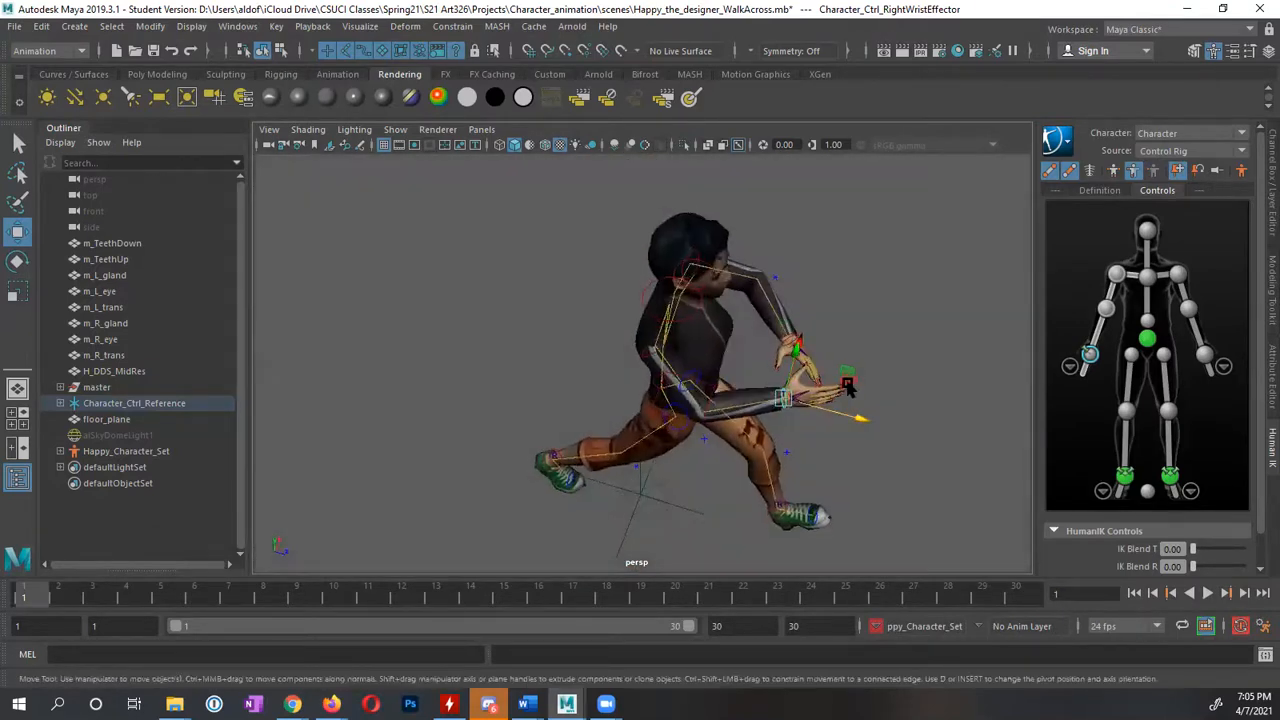
left_click_drag(856, 418, 840, 406)
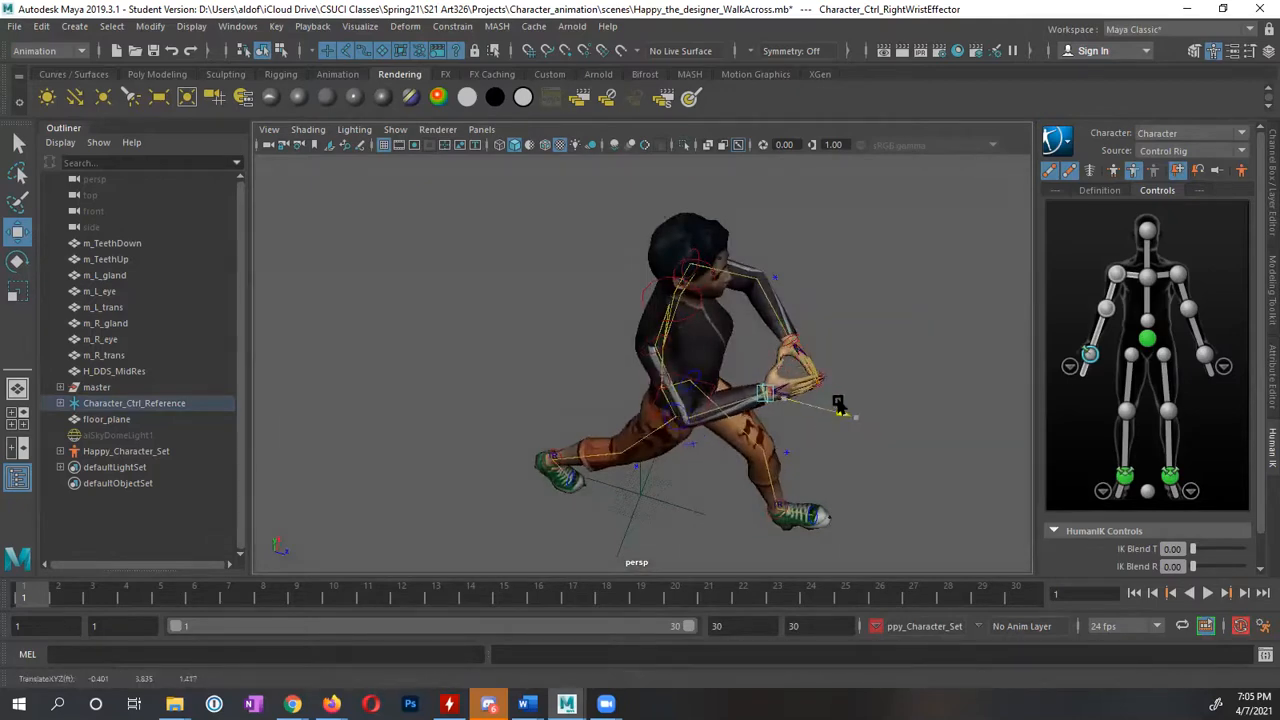
left_click_drag(748, 451, 570, 431, "alt")
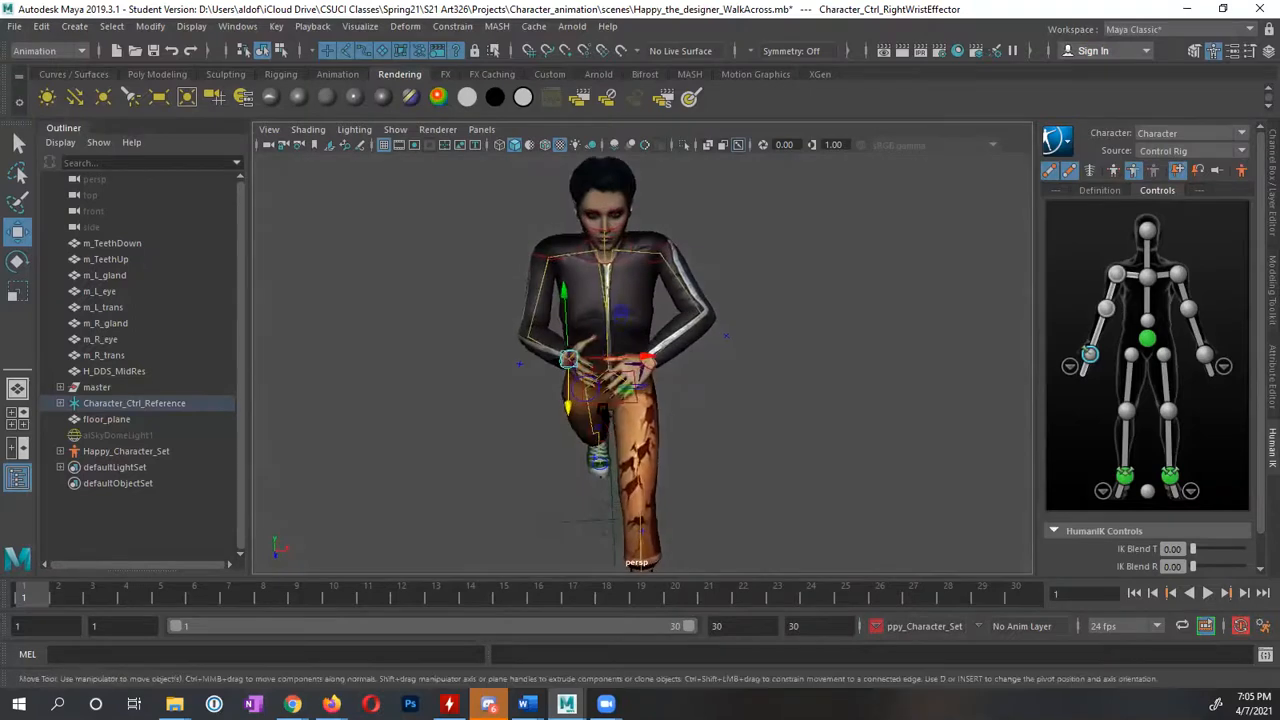
Raise the right elbow effector so the right forearm mirrors the left one at the front of the torso
left_click(519, 362)
left_click_drag(519, 366, 564, 421, "alt")
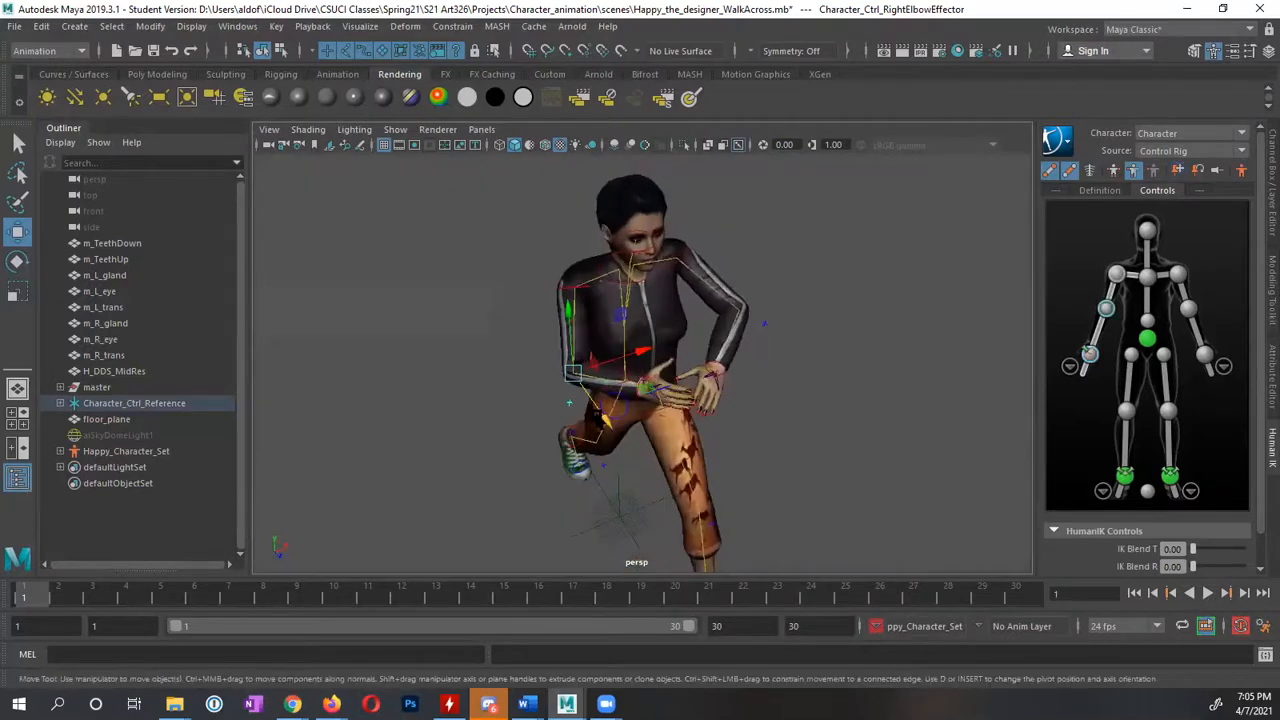
left_click_drag(567, 305, 572, 300)
left_click_drag(601, 426, 561, 342, "alt")
left_click_drag(516, 192, 514, 191)
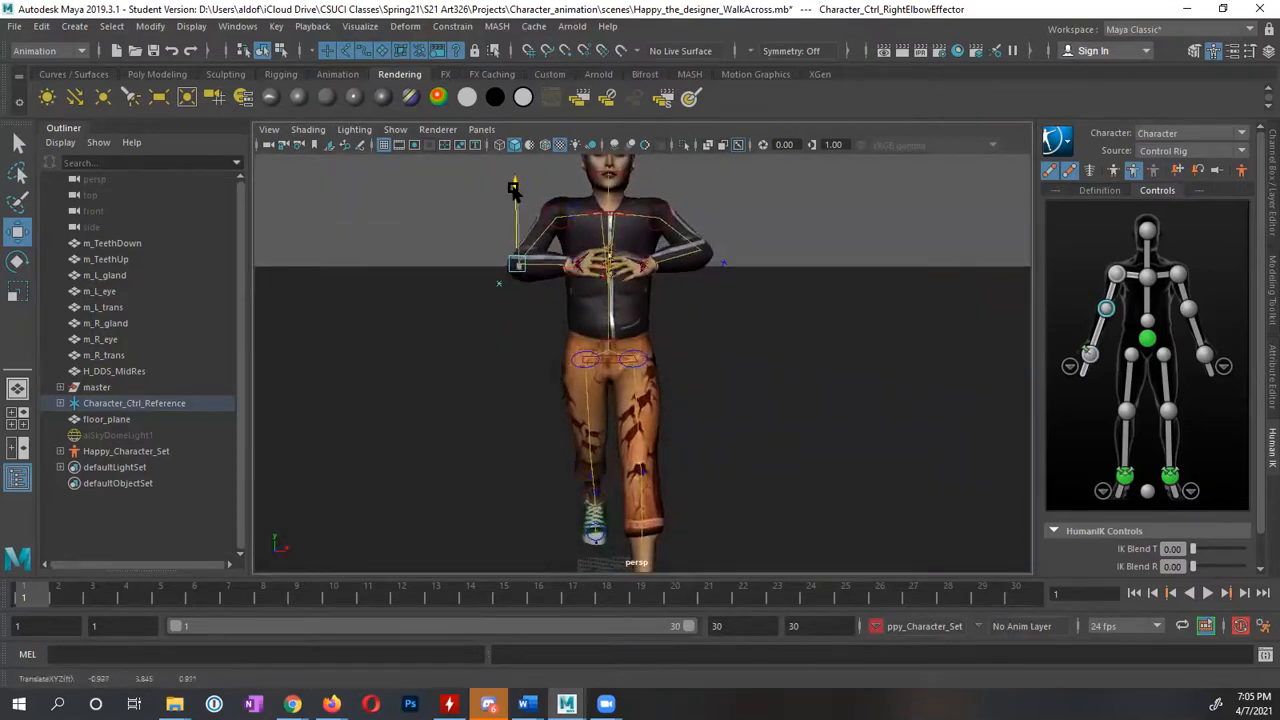
left_click_drag(553, 317, 576, 212, "alt")
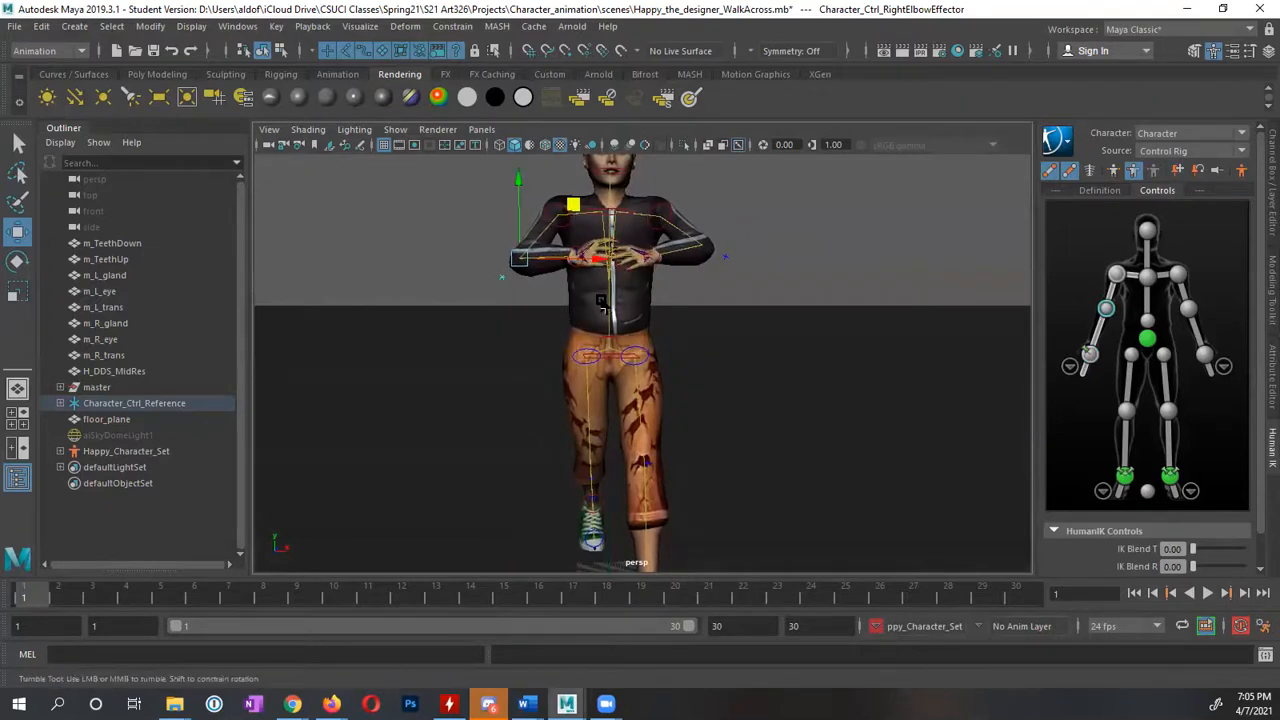
mouse_move(601, 303)
left_mouse_down("alt")
mouse_move(688, 390)
mouse_move(690, 422)
mouse_move(651, 330)
mouse_move(619, 317)
left_mouse_up("alt")
Adjust the right wrist effector's depth so the right hand sits in front of the torso near the left hand
left_click(653, 332)
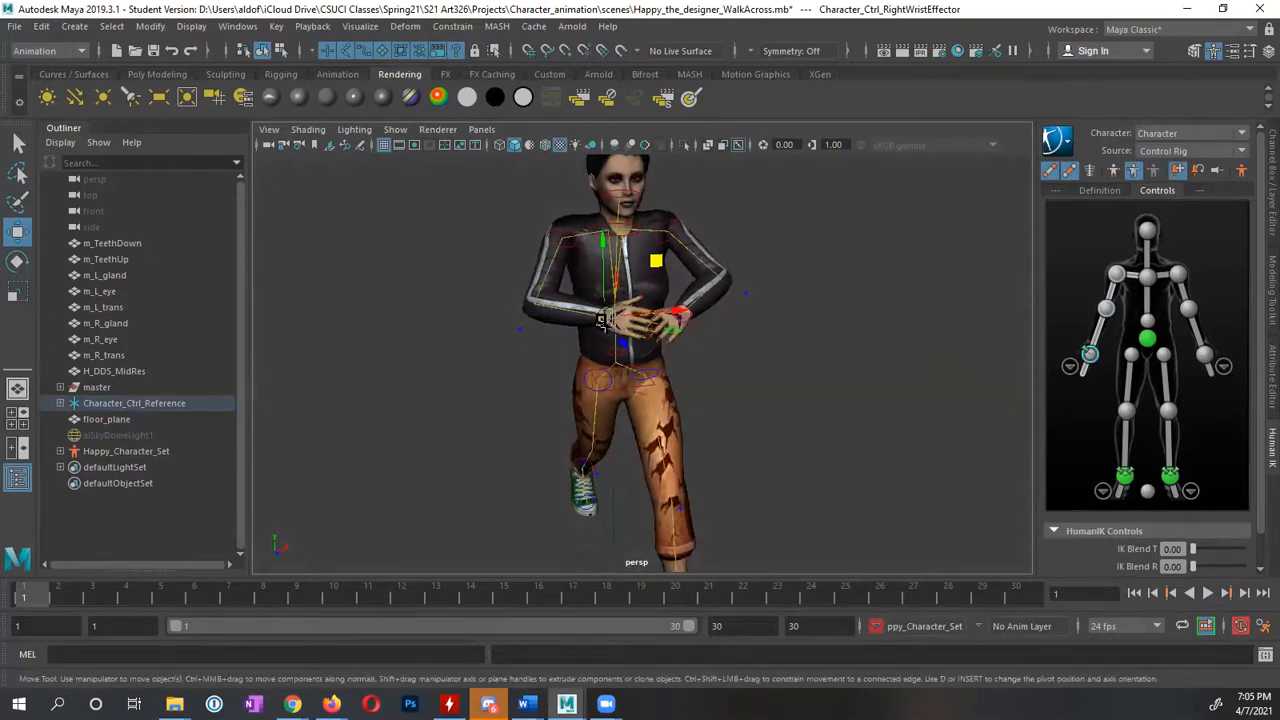
left_click_drag(830, 390, 738, 383, "alt")
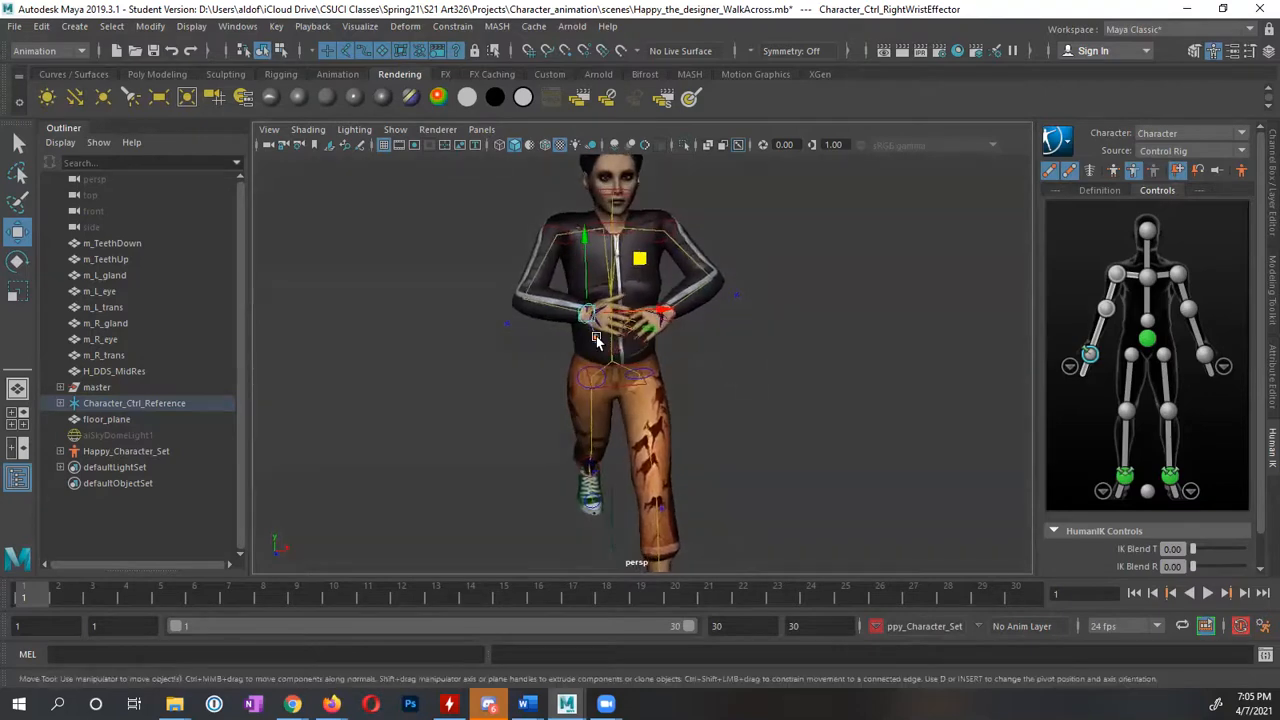
left_click_drag(598, 338, 692, 408, "alt")
left_click_drag(804, 395, 670, 318)
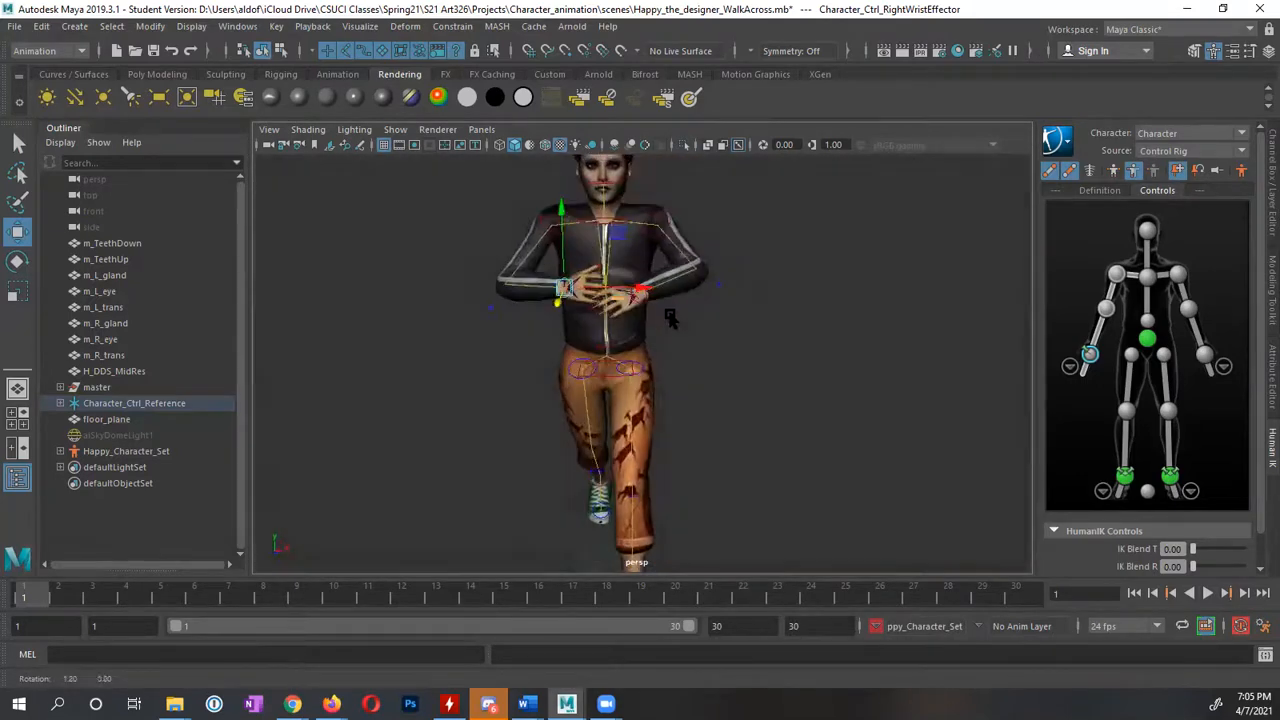
Swing the left wrist effector back behind the hip, opposite the raised right arm, and lift it slightly
left_click(1204, 354)
left_click_drag(885, 355, 775, 372, "alt")
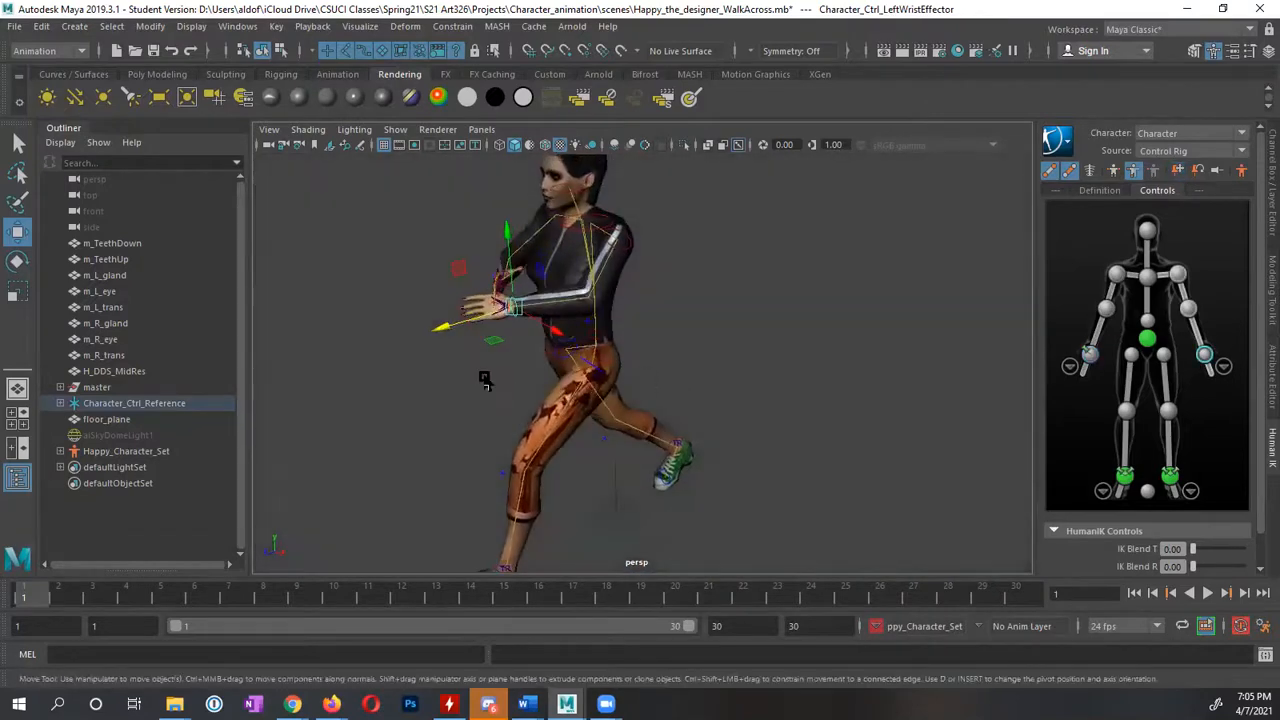
left_click_drag(458, 269, 534, 323)
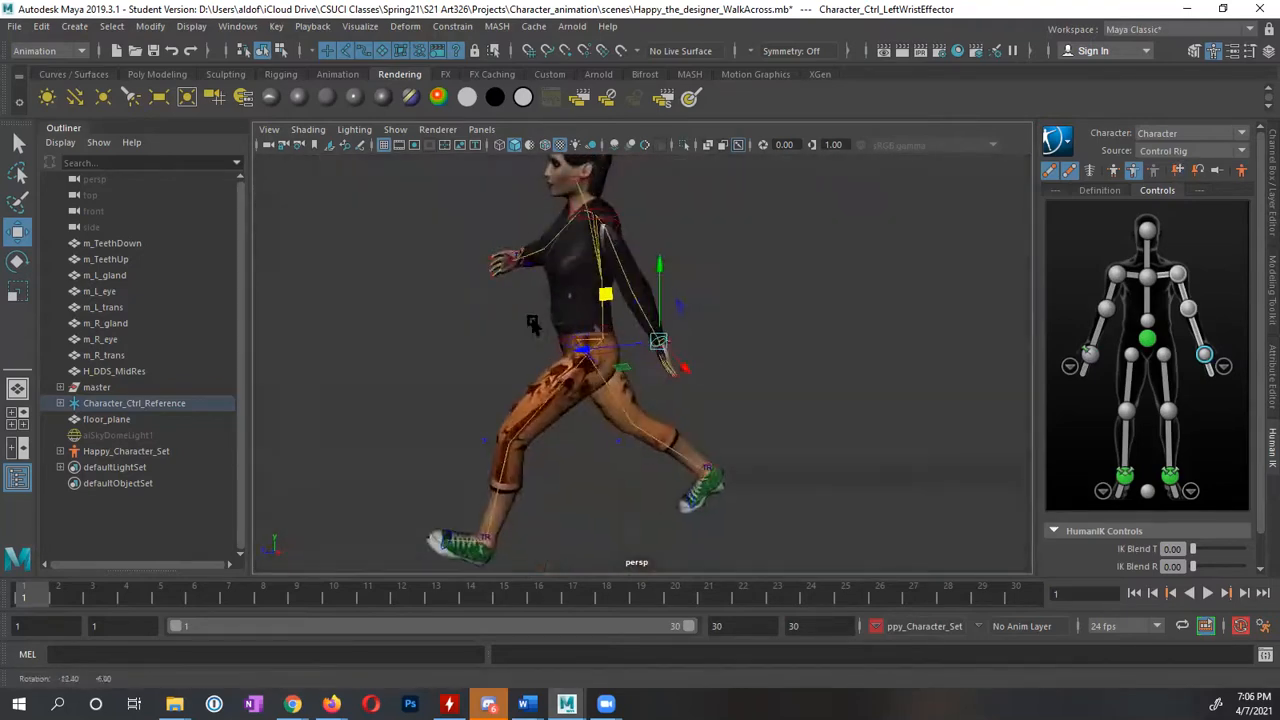
left_click_drag(663, 276, 660, 252)
mouse_move(590, 336)
left_mouse_down("alt")
mouse_move(720, 329)
mouse_move(585, 355)
left_mouse_up("alt")
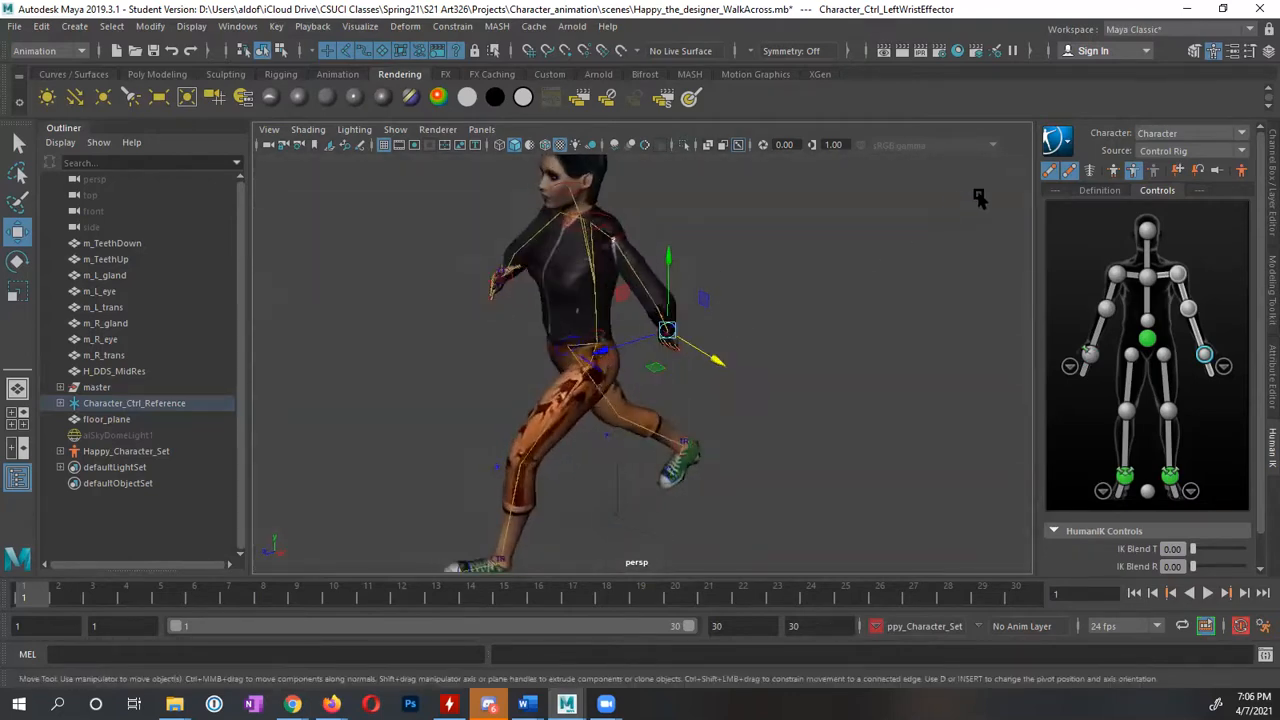
Reposition the left elbow effector so the left arm trails behind the torso and hangs close to the side
left_click(1188, 308, "shift")
left_click_drag(935, 308, 777, 363, "alt")
left_click_drag(594, 379, 622, 421, "alt")
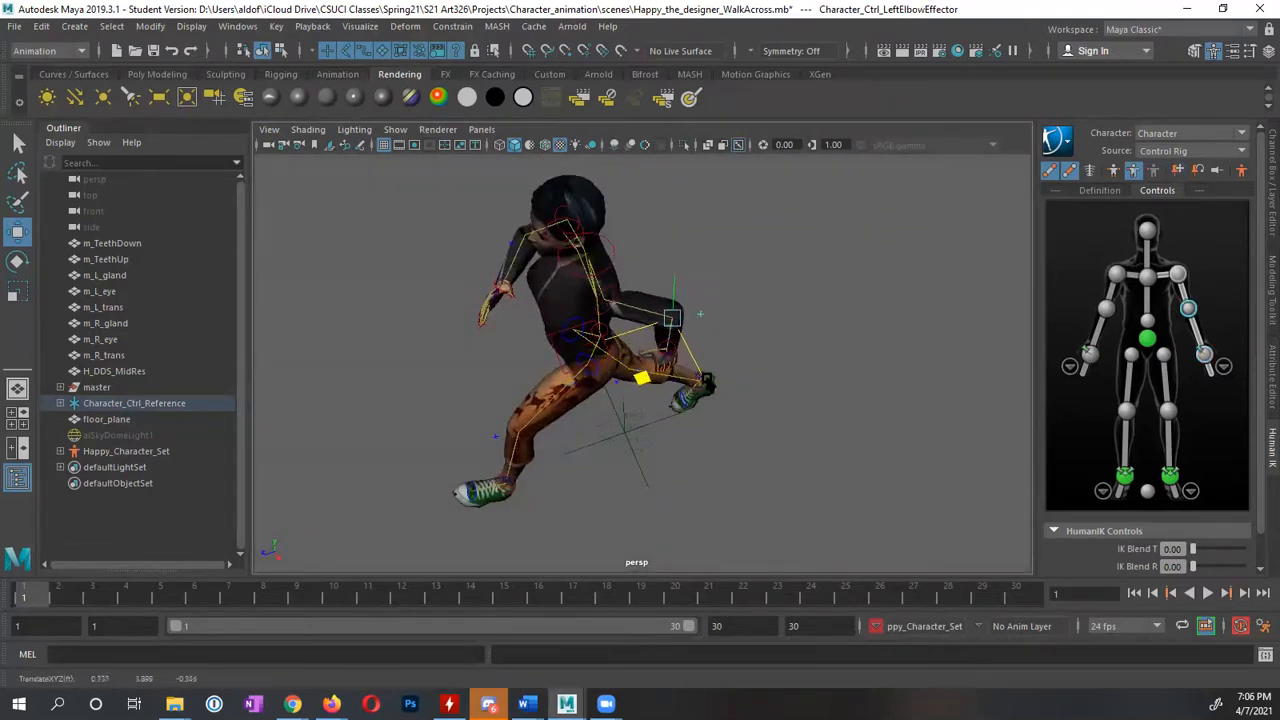
left_click_drag(711, 342, 920, 281, "alt")
right_click_drag(888, 294, 749, 363, "alt")
left_click_drag(749, 363, 780, 315, "alt")
left_click_drag(700, 330, 733, 296, "alt")
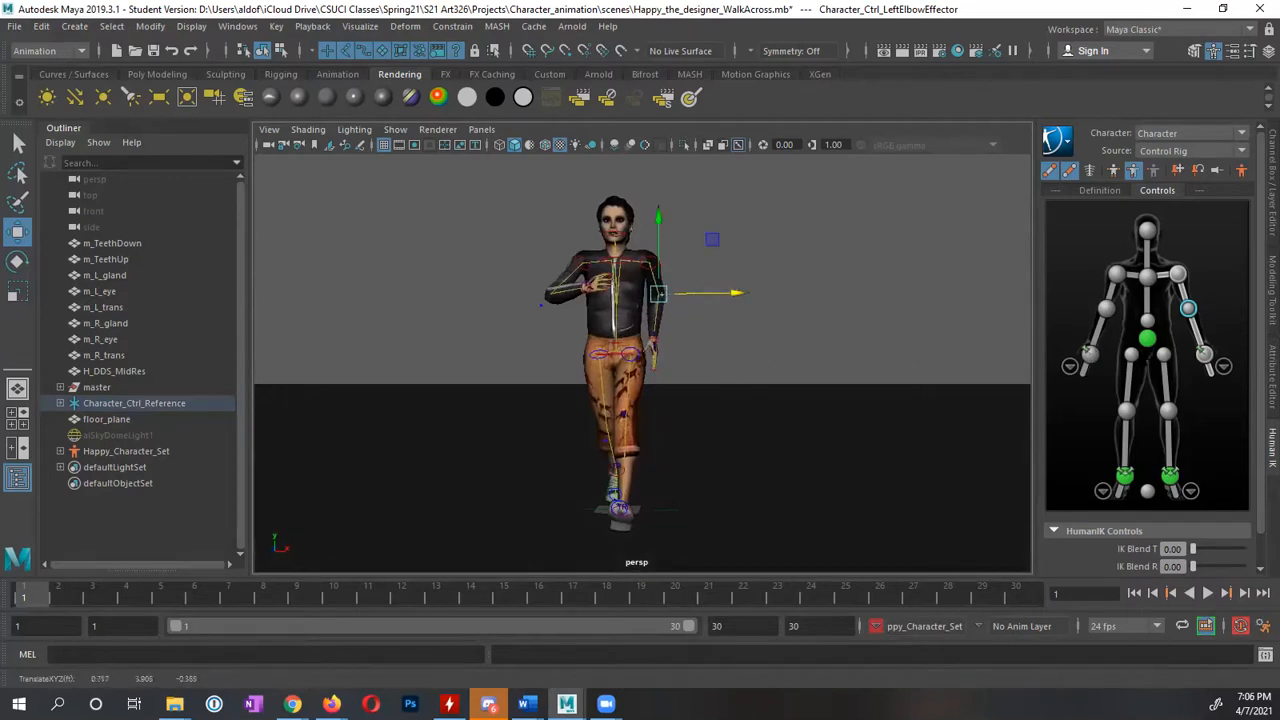
Move the left wrist effector slightly outward so the left hand clears the hip
left_click(1205, 354)
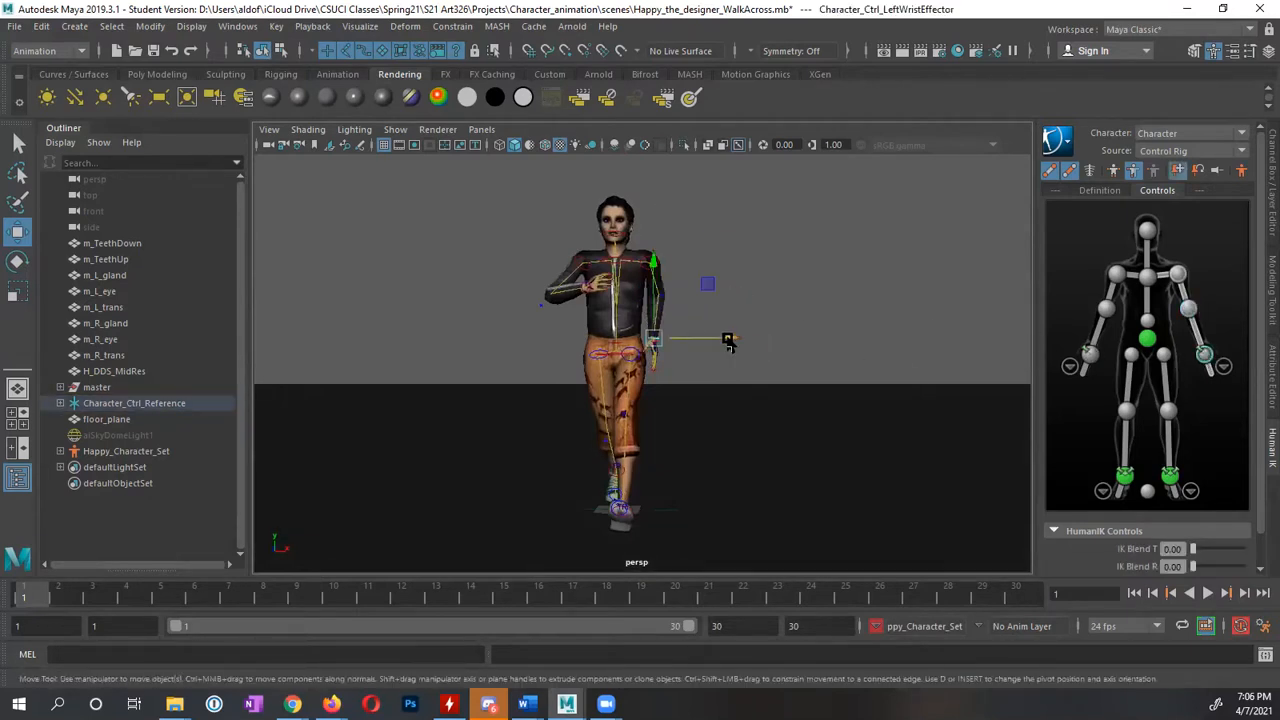
left_click_drag(729, 342, 896, 393)
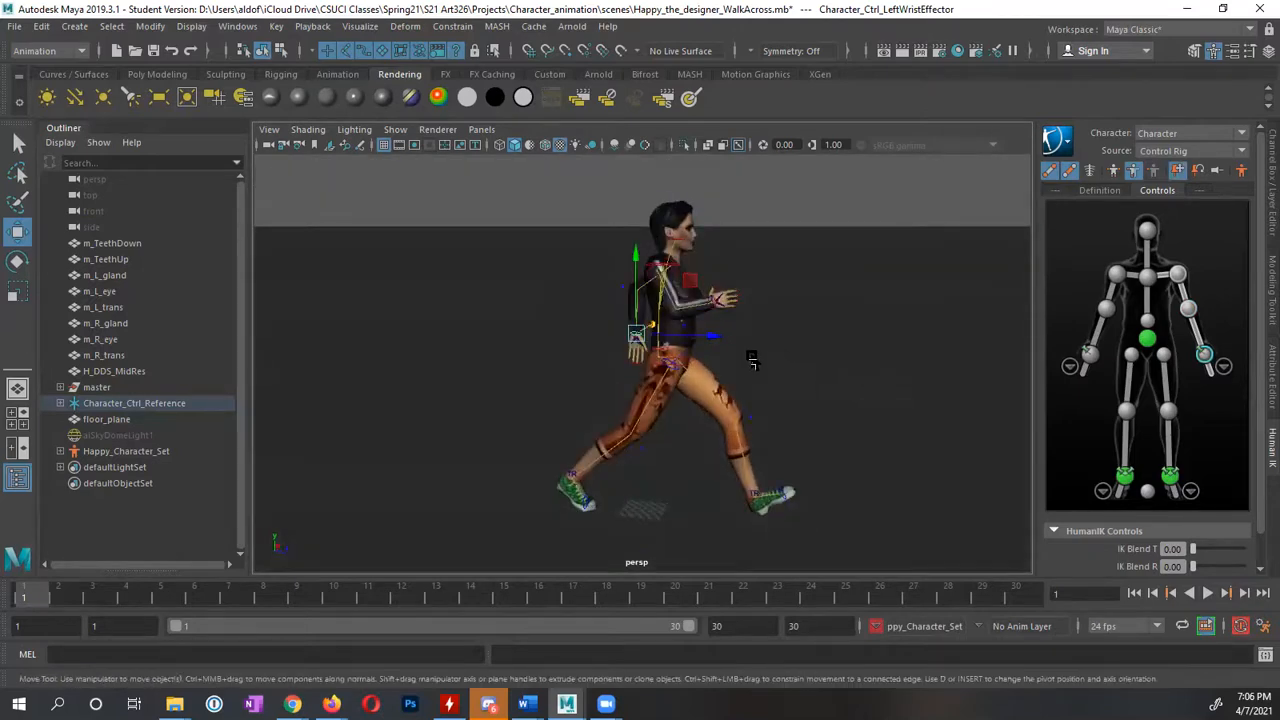
left_click_drag(752, 362, 640, 358, "alt")
Tilt the hips effector sideways by about 6.6 degrees so the character's left hip drops
left_click(1147, 338)
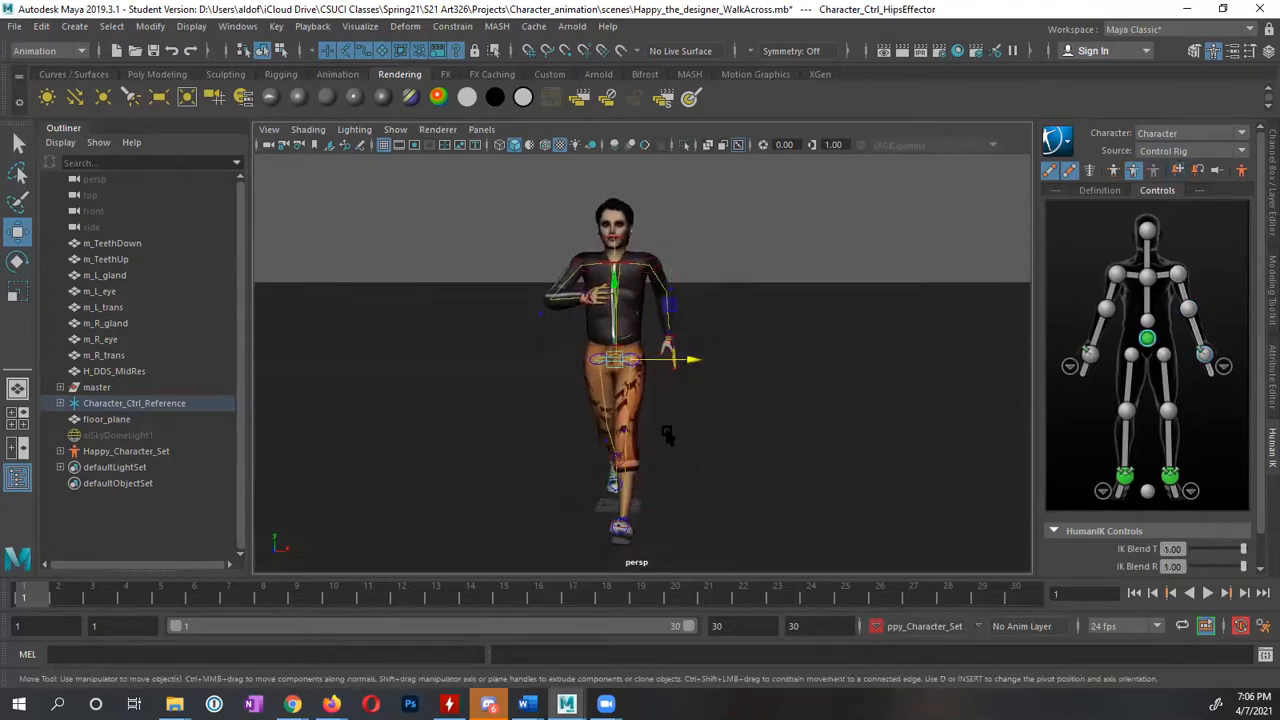
middle_click_drag(640, 433, 680, 413, "alt")
right_click_drag(609, 417, 650, 402, "alt")
left_click_drag(654, 400, 656, 385, "alt")
left_click_drag(656, 340, 660, 374)
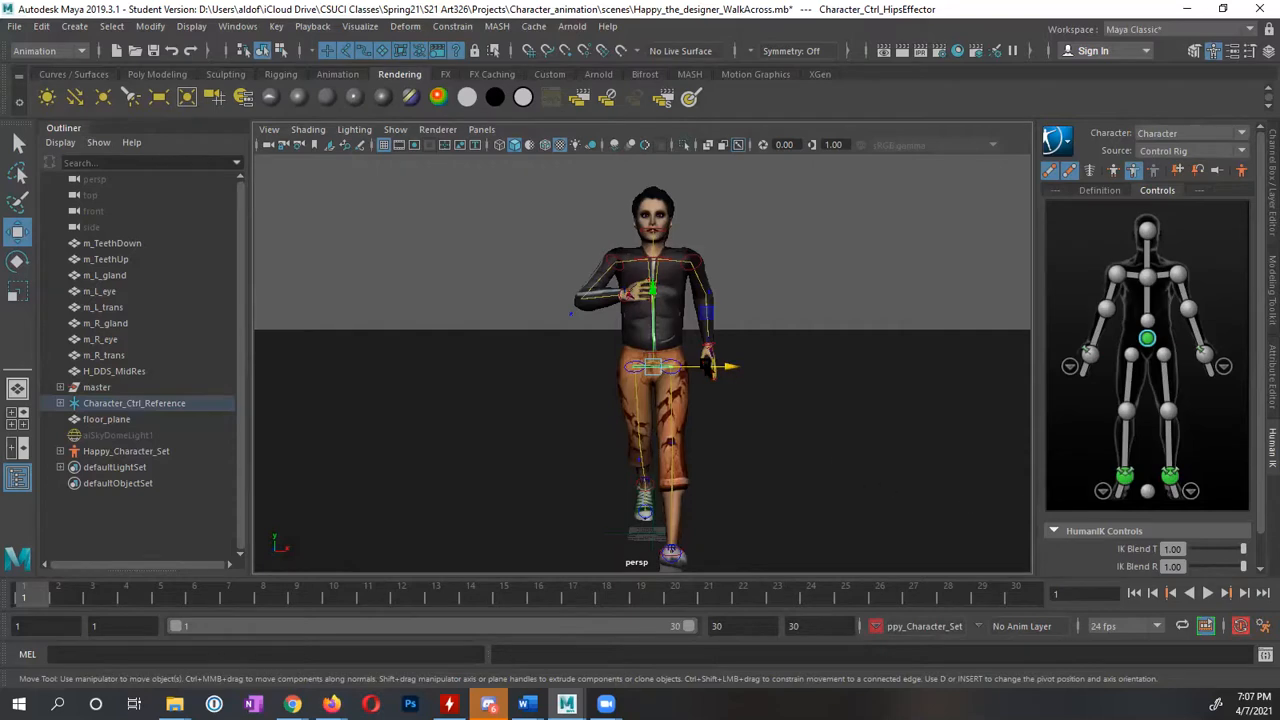
key("e")
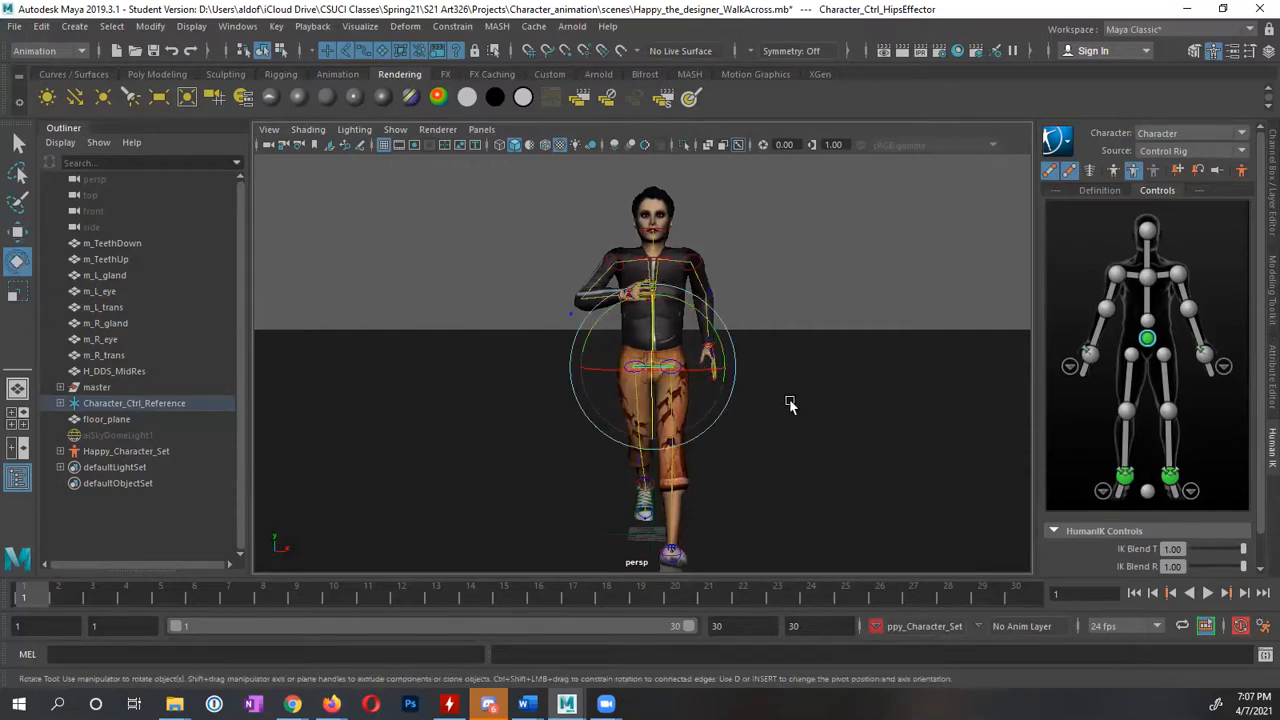
middle_click_drag(759, 413, 758, 392, "alt")
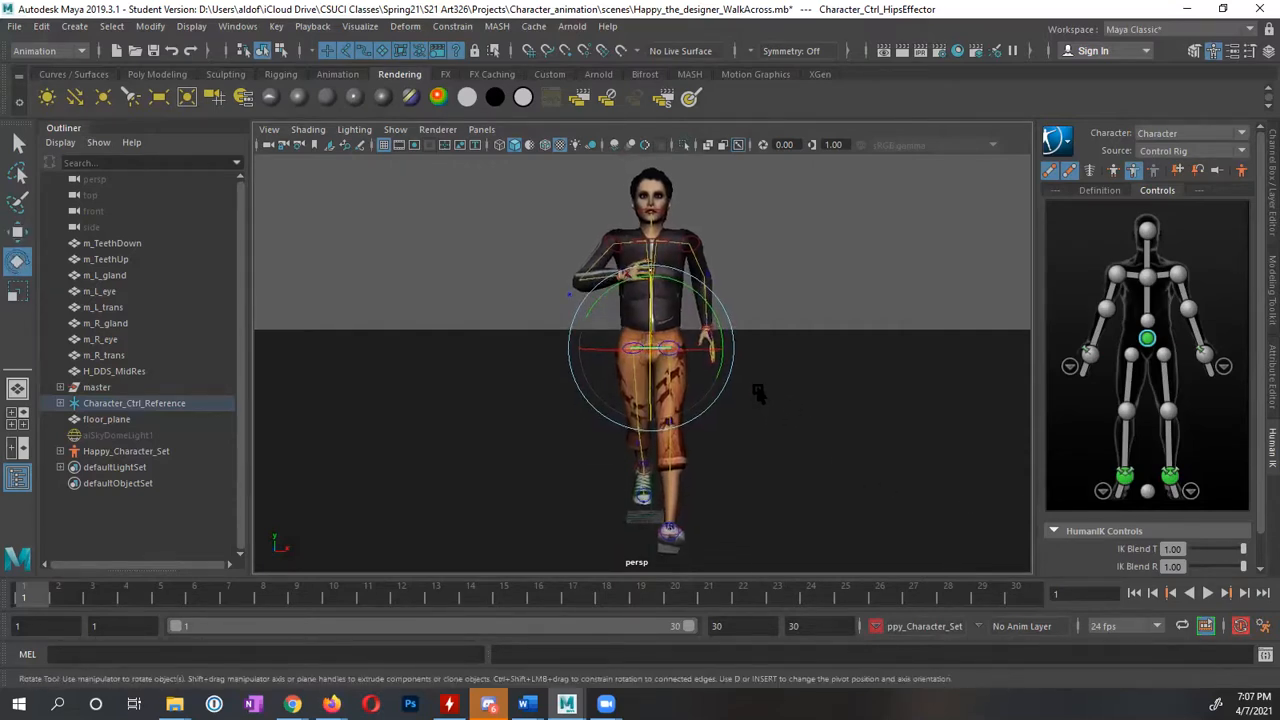
mouse_move(680, 408)
left_mouse_down("alt")
mouse_move(678, 325)
mouse_move(675, 392)
left_mouse_up("alt")
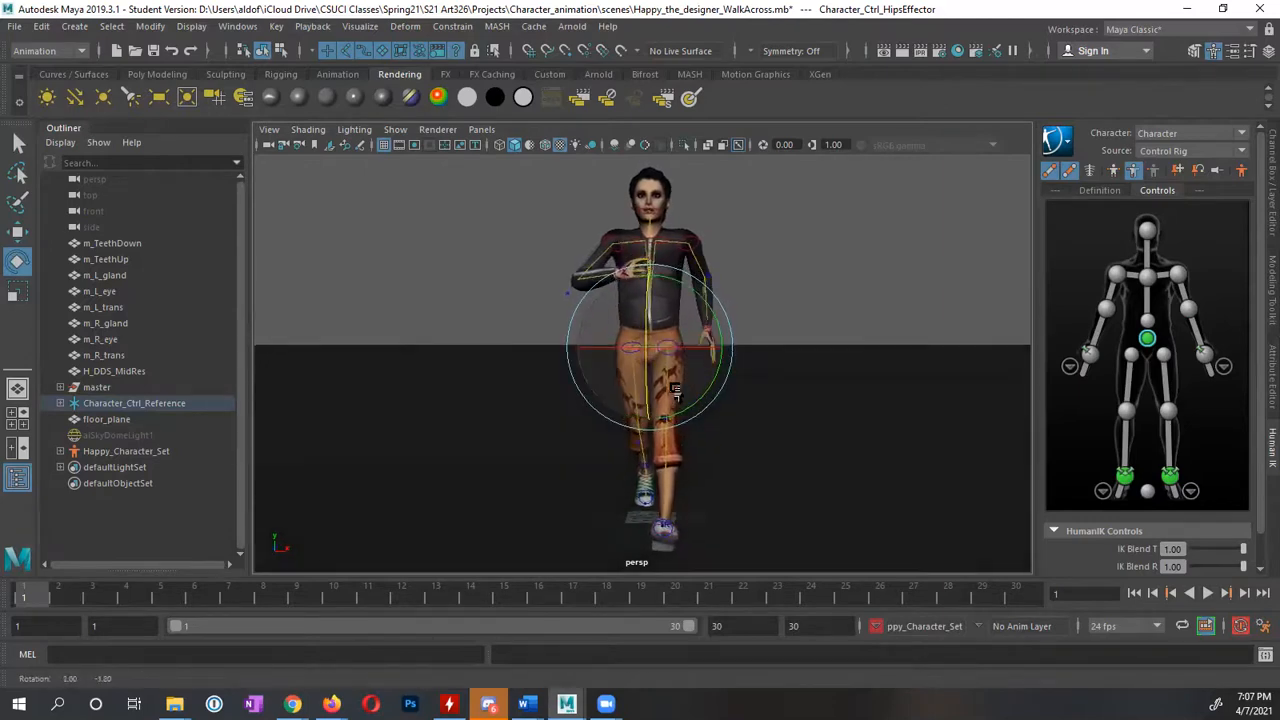
left_click(702, 297)
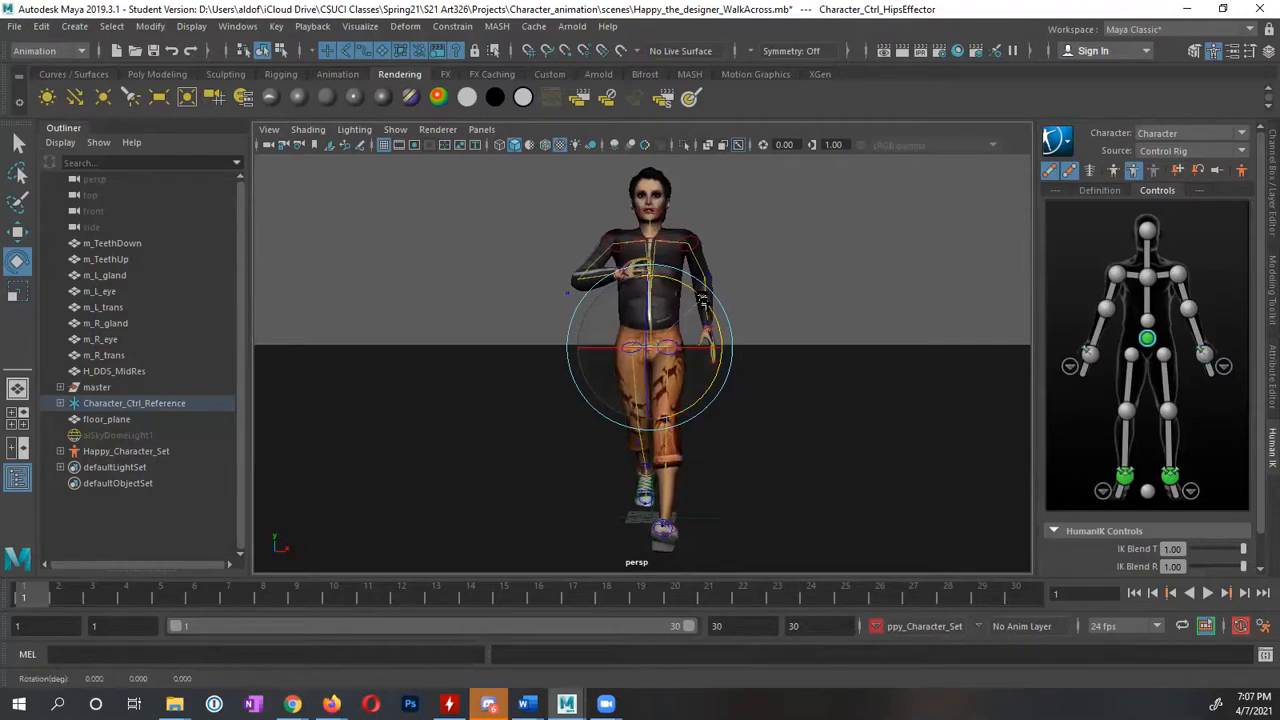
left_click_drag(702, 298, 704, 312)
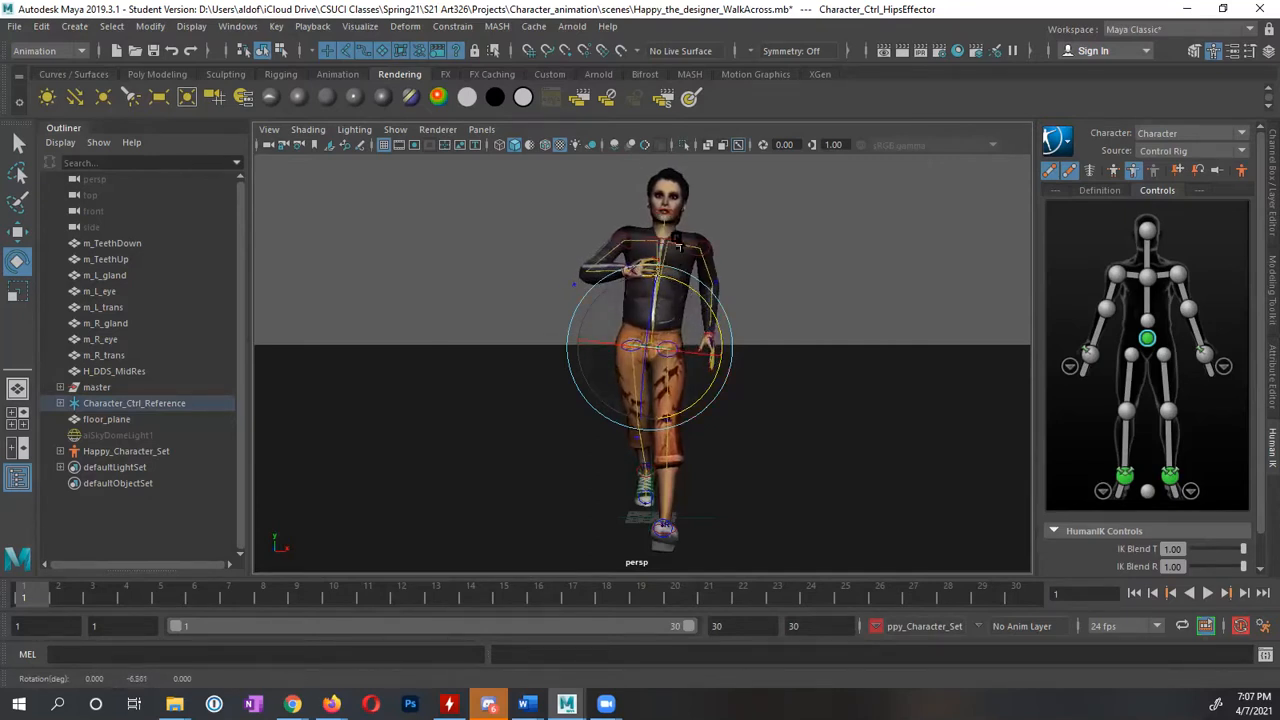
Twist the hips effector by about 16.5 degrees so the left hip leads with the front leg
left_click_drag(670, 310, 671, 319, "alt")
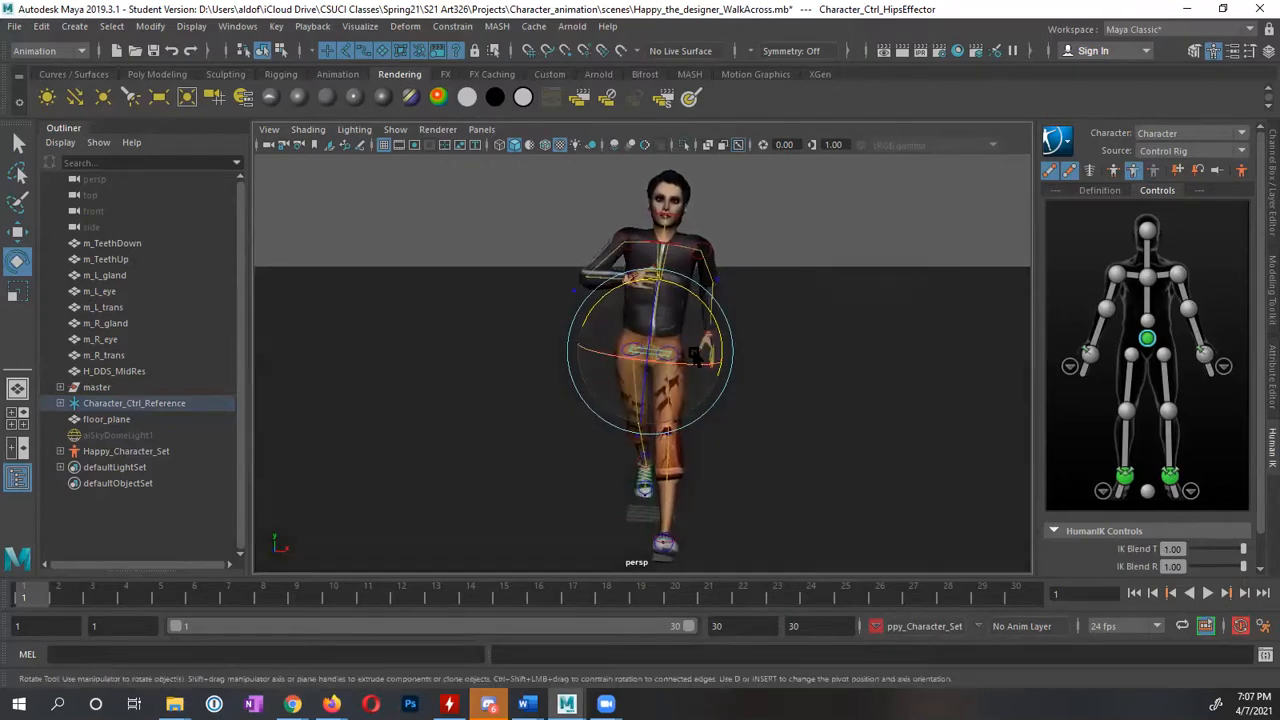
left_click_drag(718, 370, 668, 440, "alt")
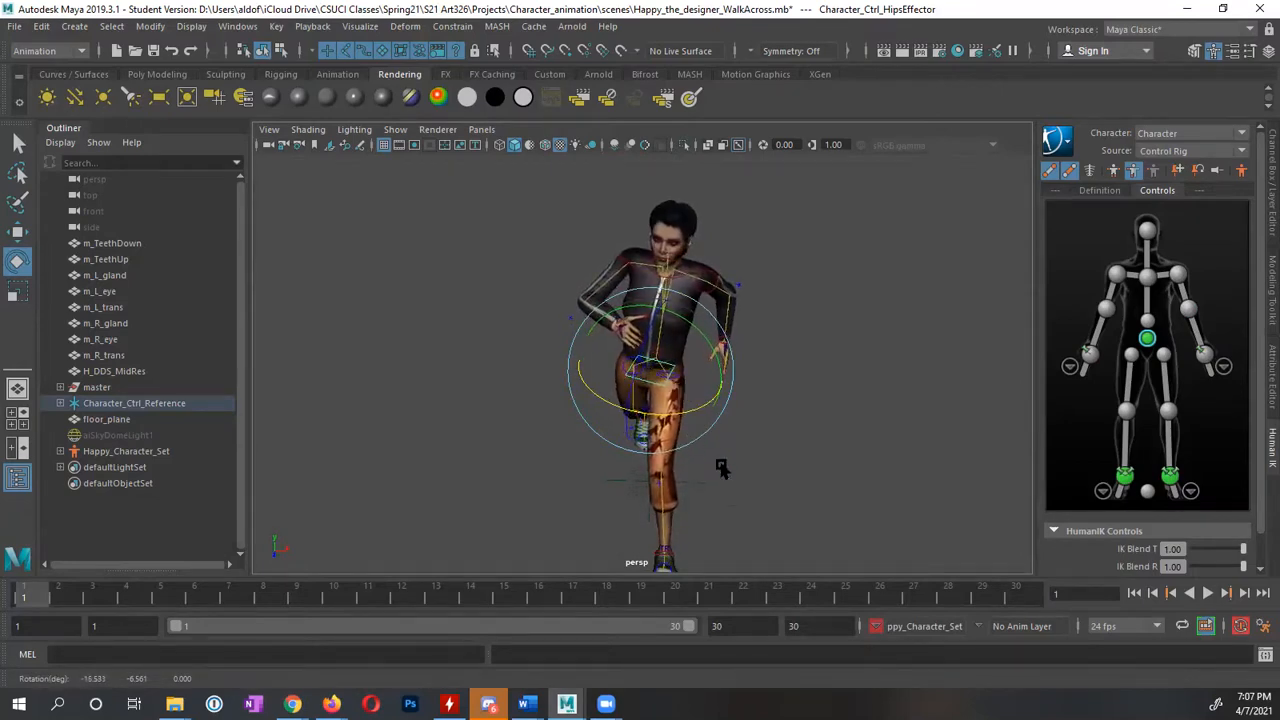
mouse_move(726, 472)
left_mouse_down("alt")
mouse_move(730, 437)
mouse_move(1020, 443)
mouse_move(817, 458)
mouse_move(728, 447)
left_mouse_up("alt")
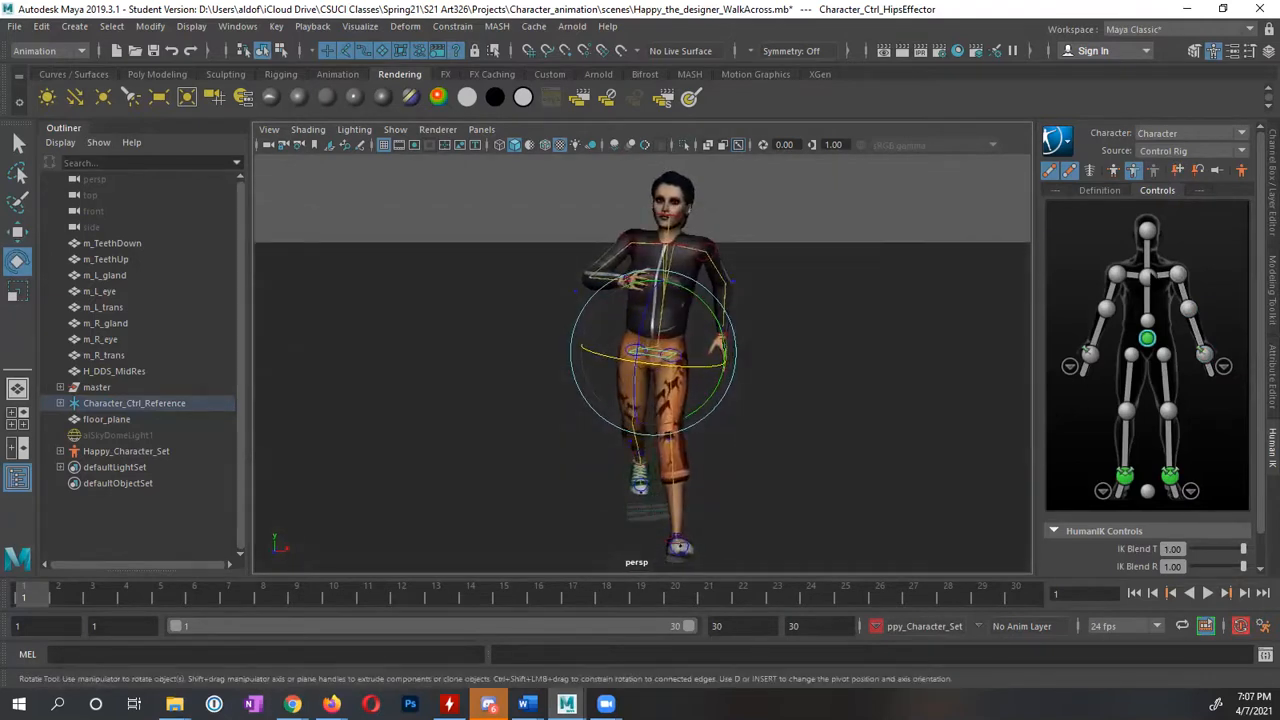
Rotate the chest effector in a textured front view to counter the hips, levelling the shoulders and facing the torso forward
left_click(1147, 277)
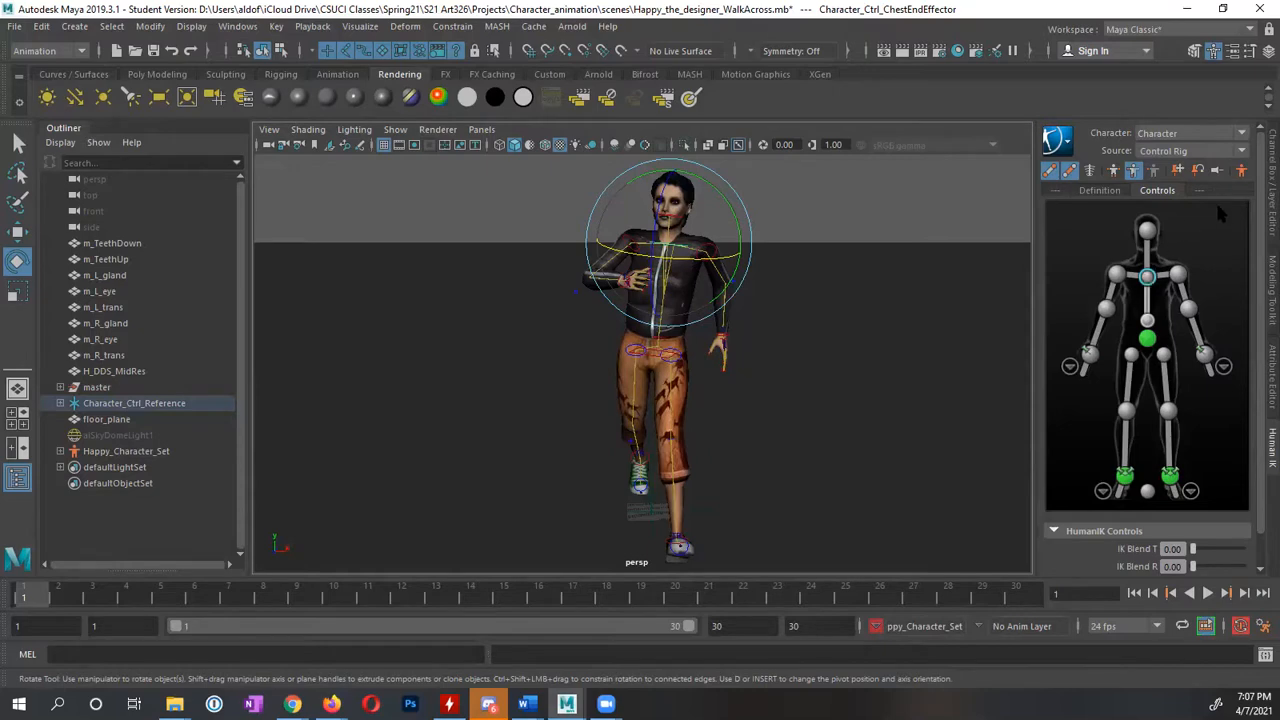
left_click(1268, 175)
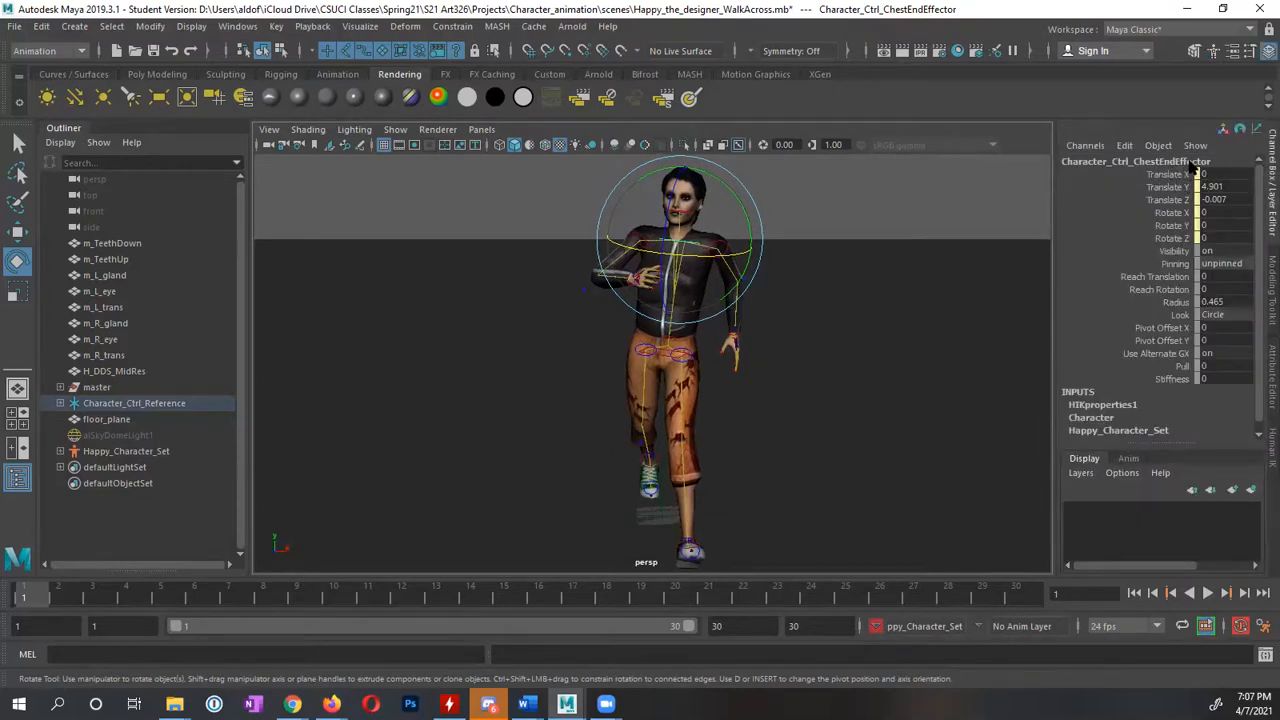
left_click(1213, 50)
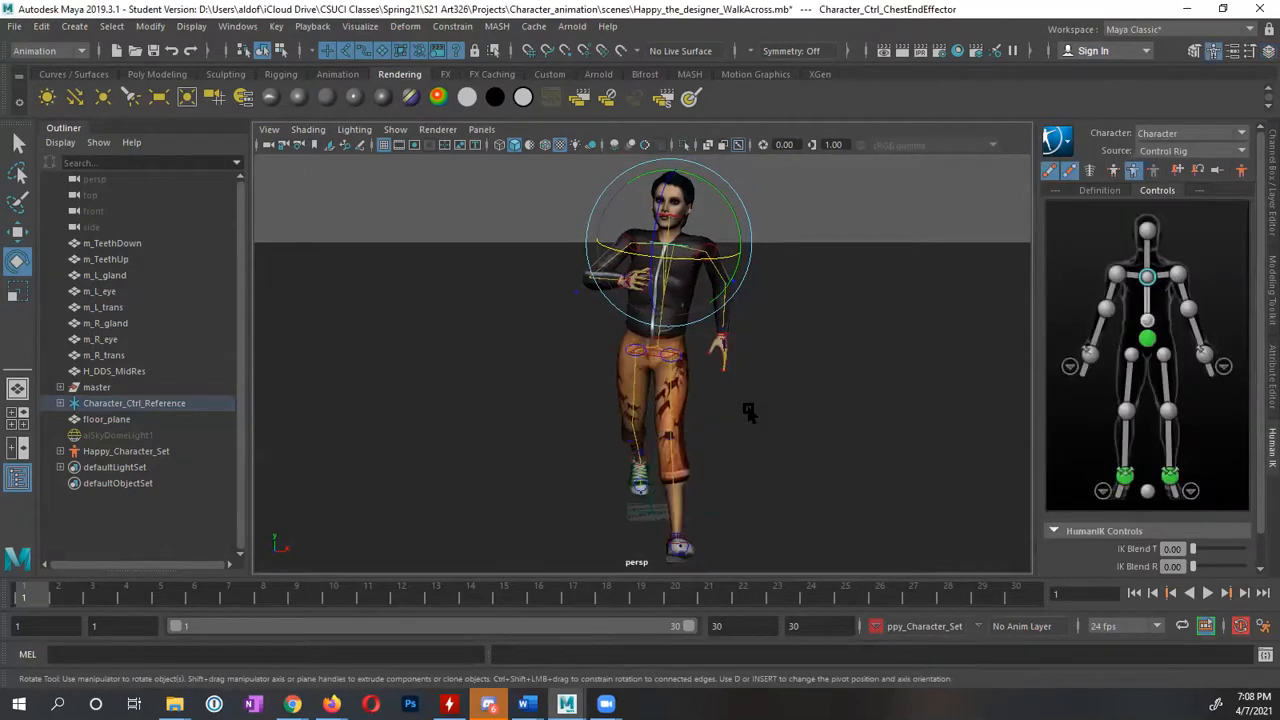
key("space")
key("space")
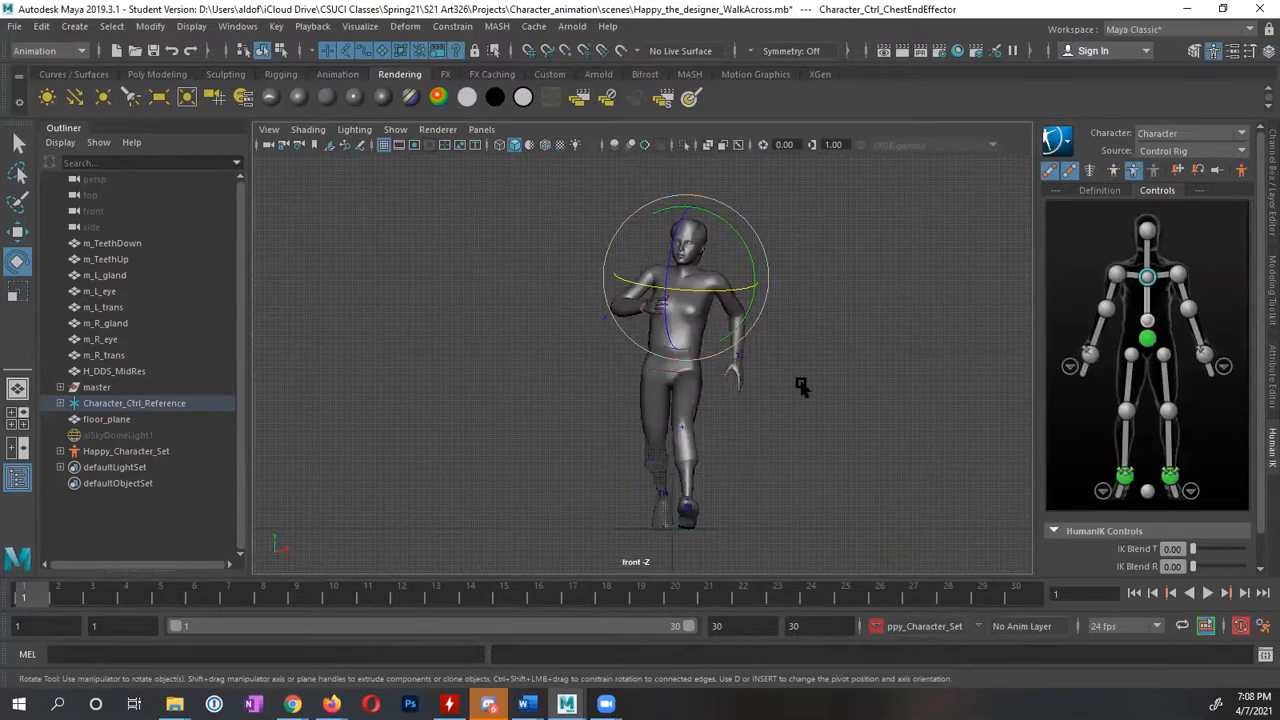
middle_click_drag(800, 388, 763, 405, "alt")
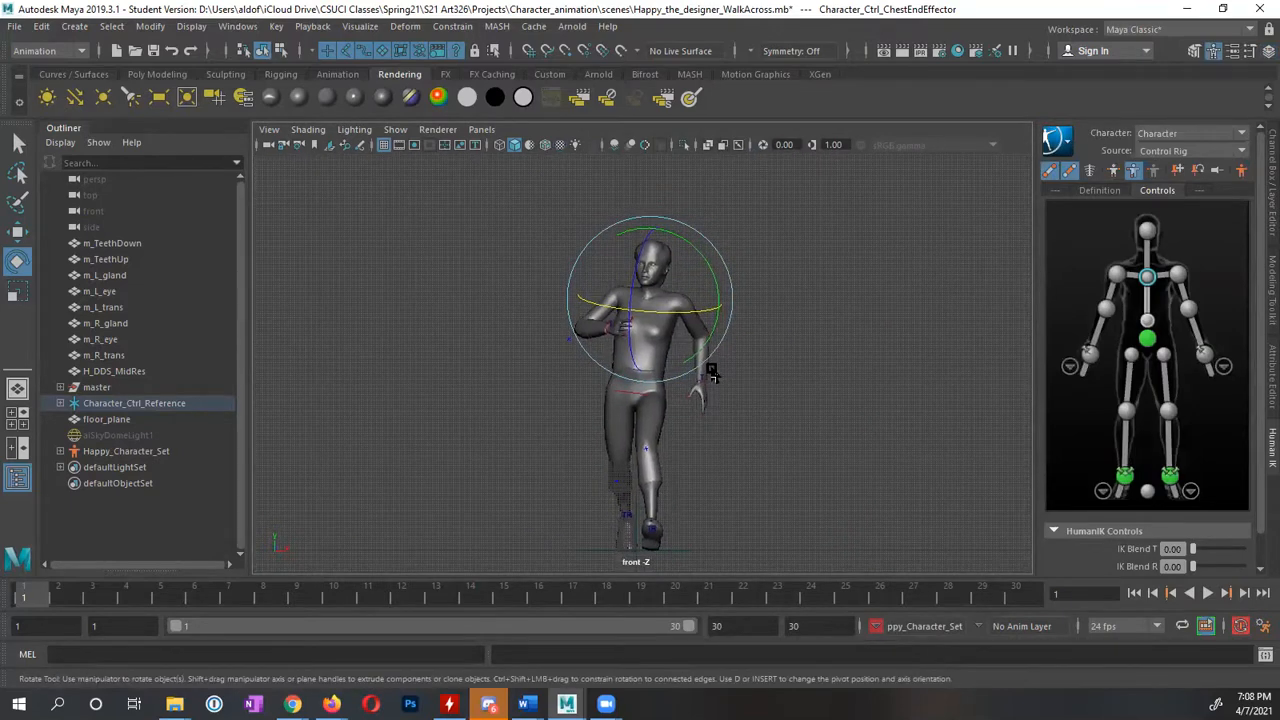
key("7")
key("6")
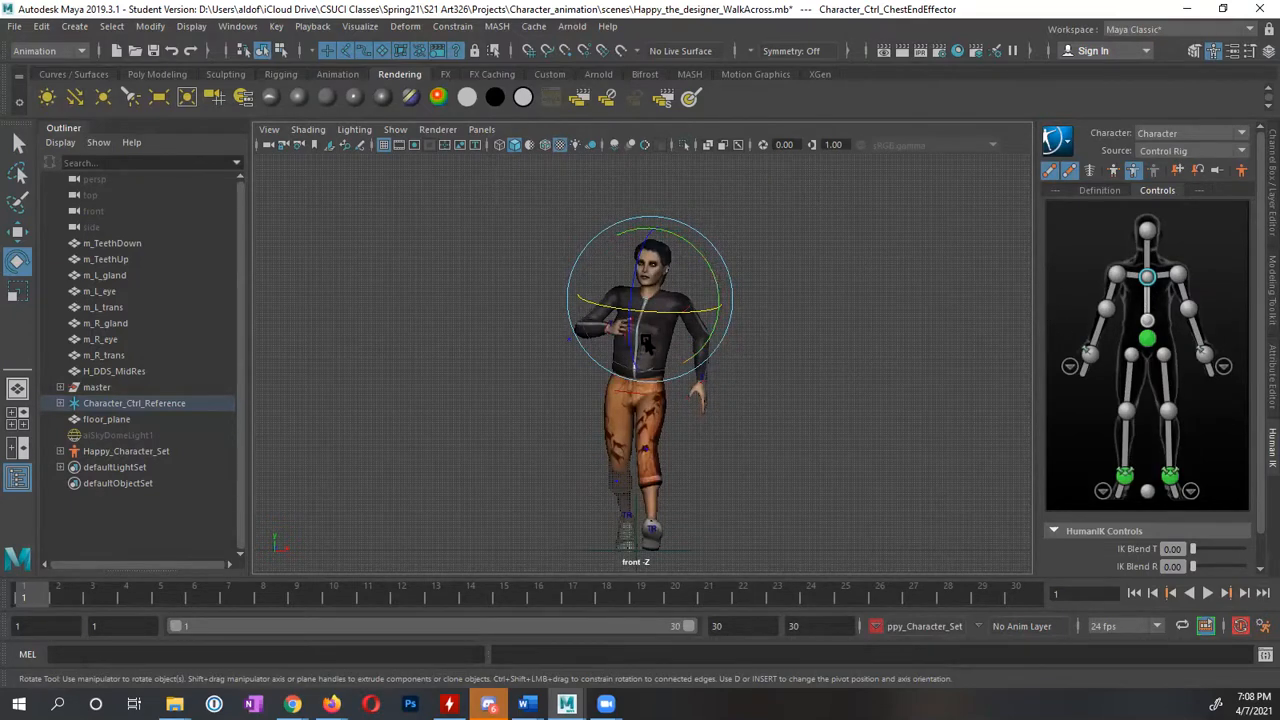
left_click_drag(711, 284, 675, 250)
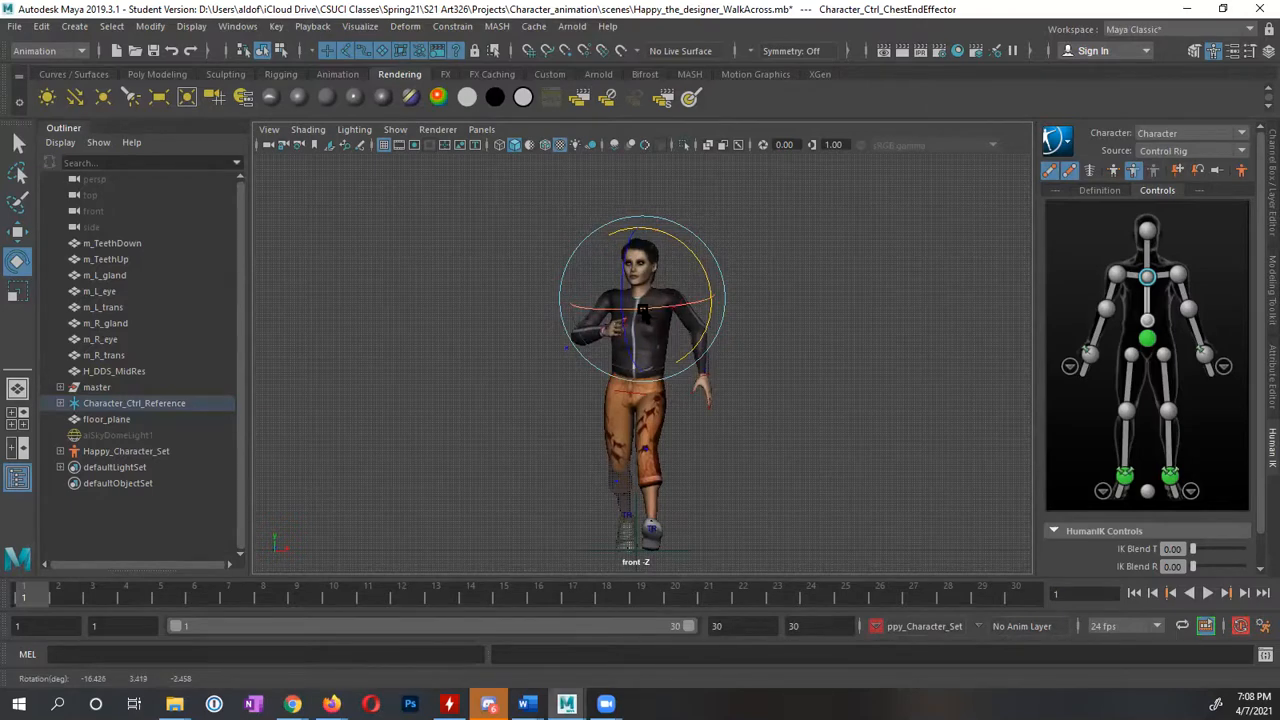
left_click_drag(643, 311, 666, 308)
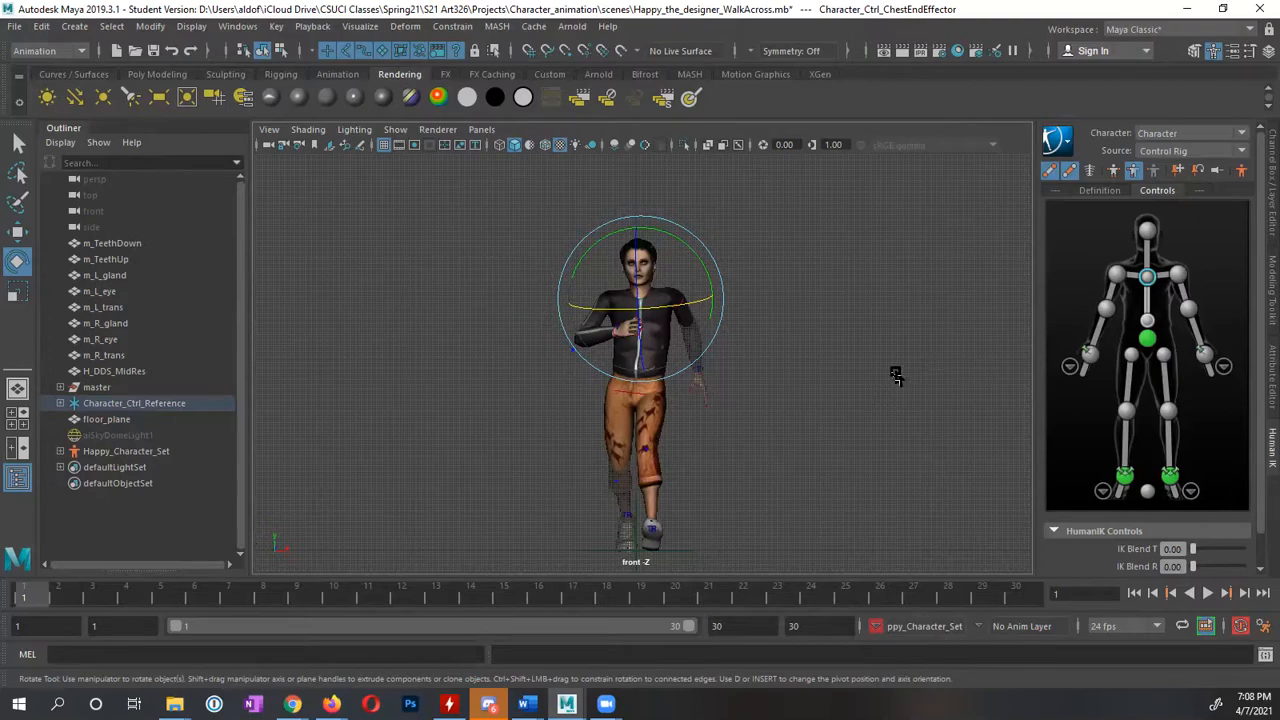
Rotate the hips effector in the side view so the body leans slightly forward
key("space")
scroll(930, 465, "up", 2)
middle_click_drag(930, 465, 929, 495, "alt")
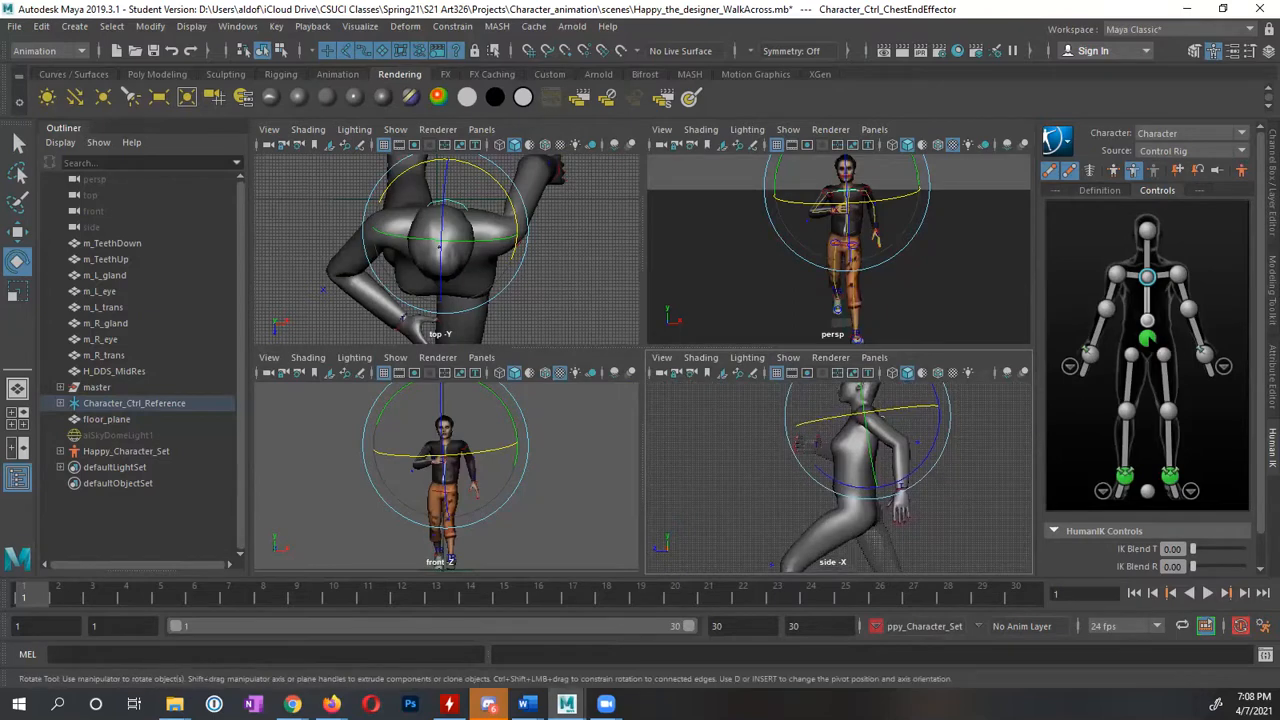
left_click(1148, 339)
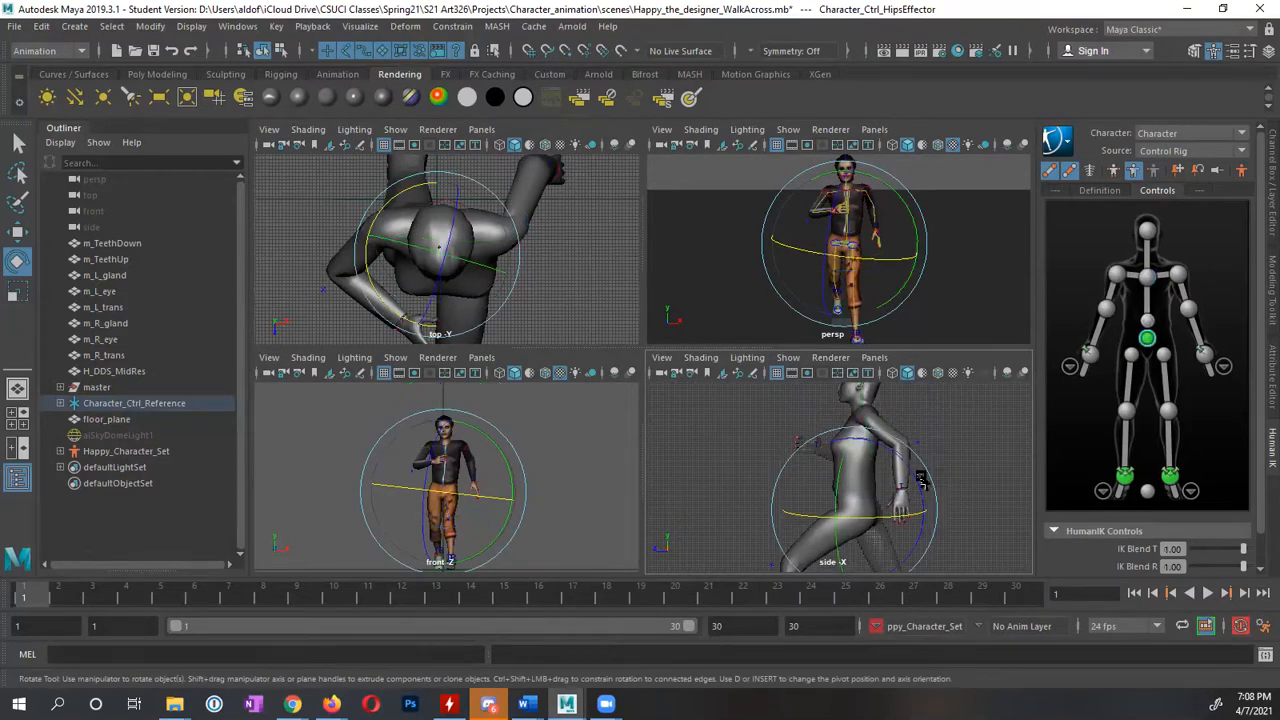
left_click_drag(921, 482, 922, 448)
Turn the chest effector slightly in the top view against the hips and set a key for the pose at frame 1
left_click(1147, 276)
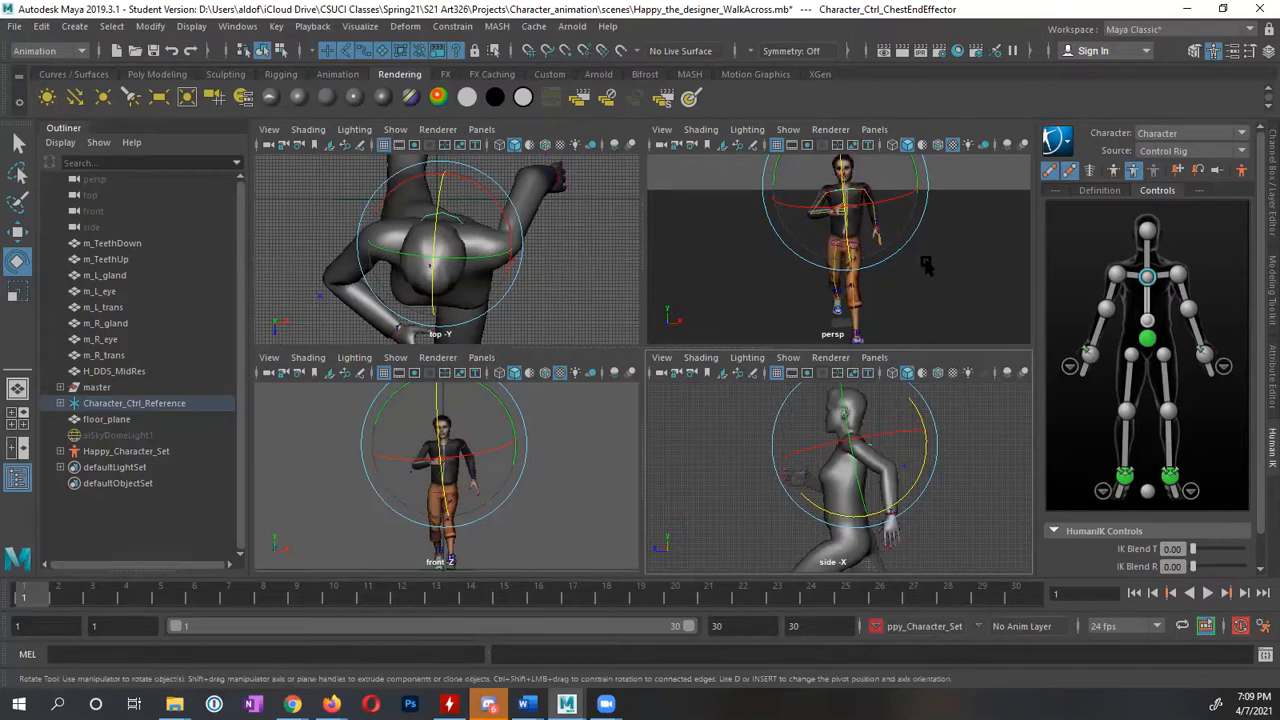
middle_click_drag(592, 289, 592, 280, "alt")
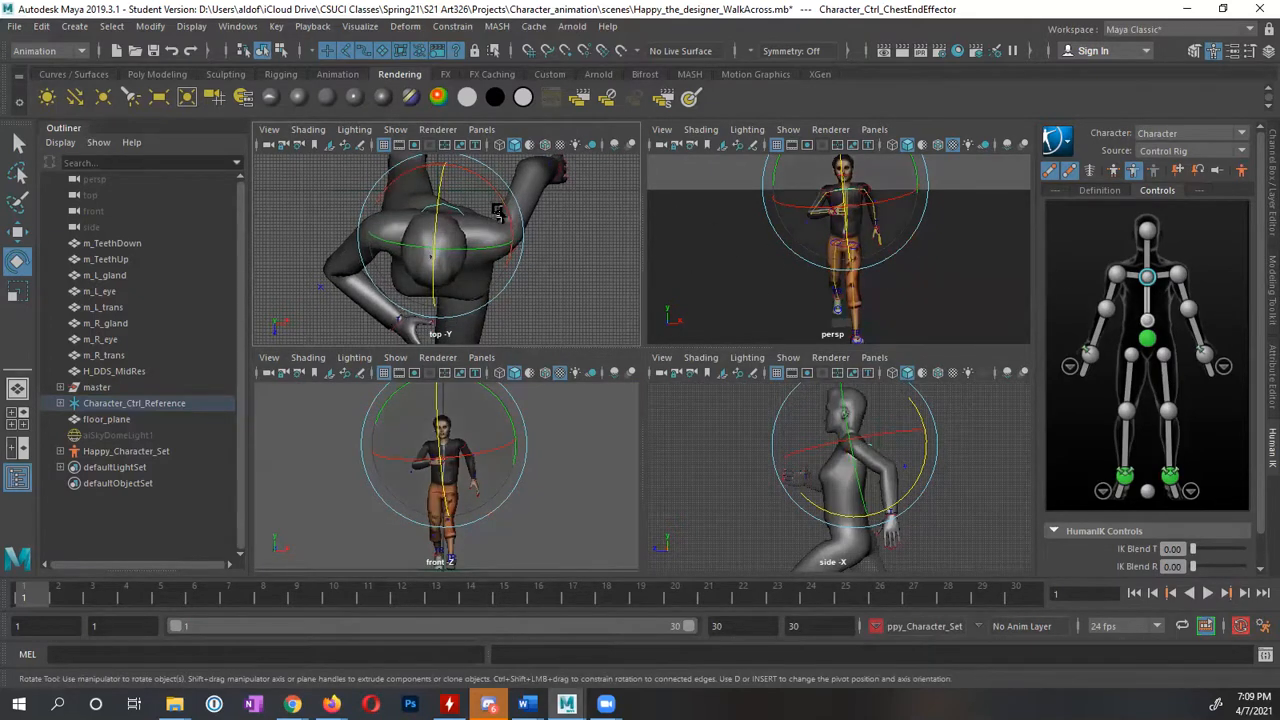
left_click_drag(499, 208, 506, 210)
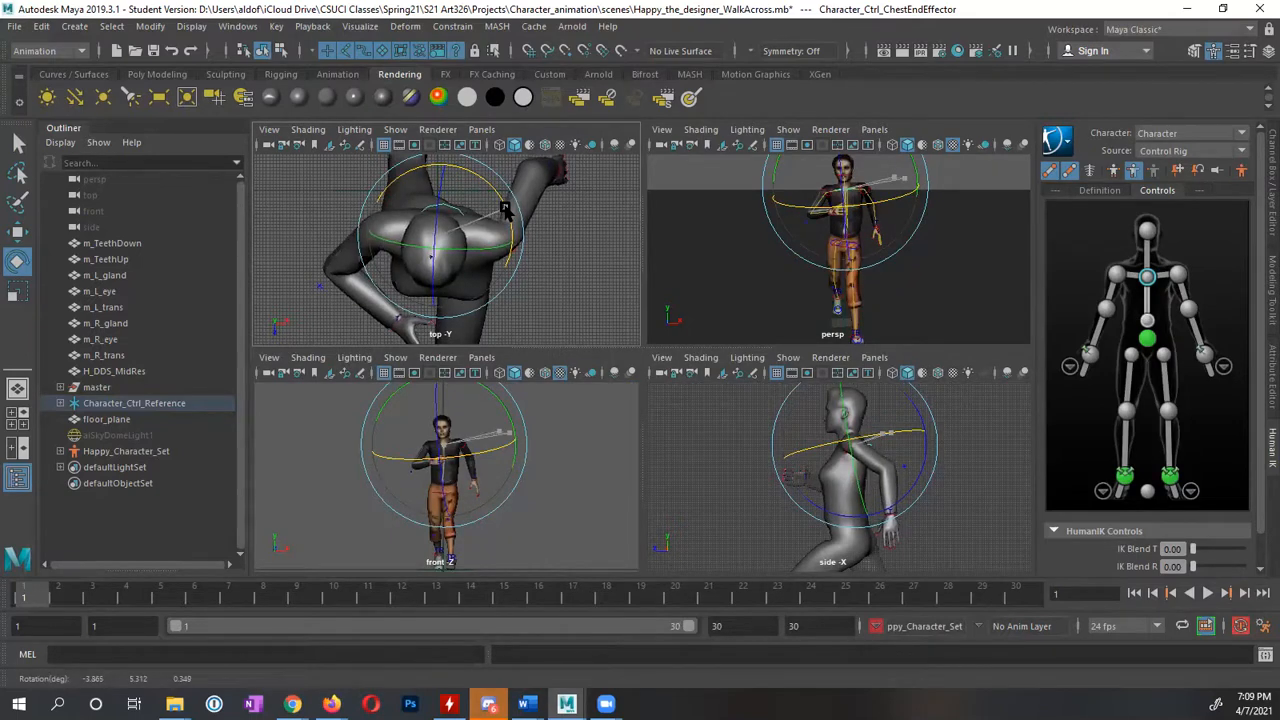
left_click_drag(505, 208, 508, 212)
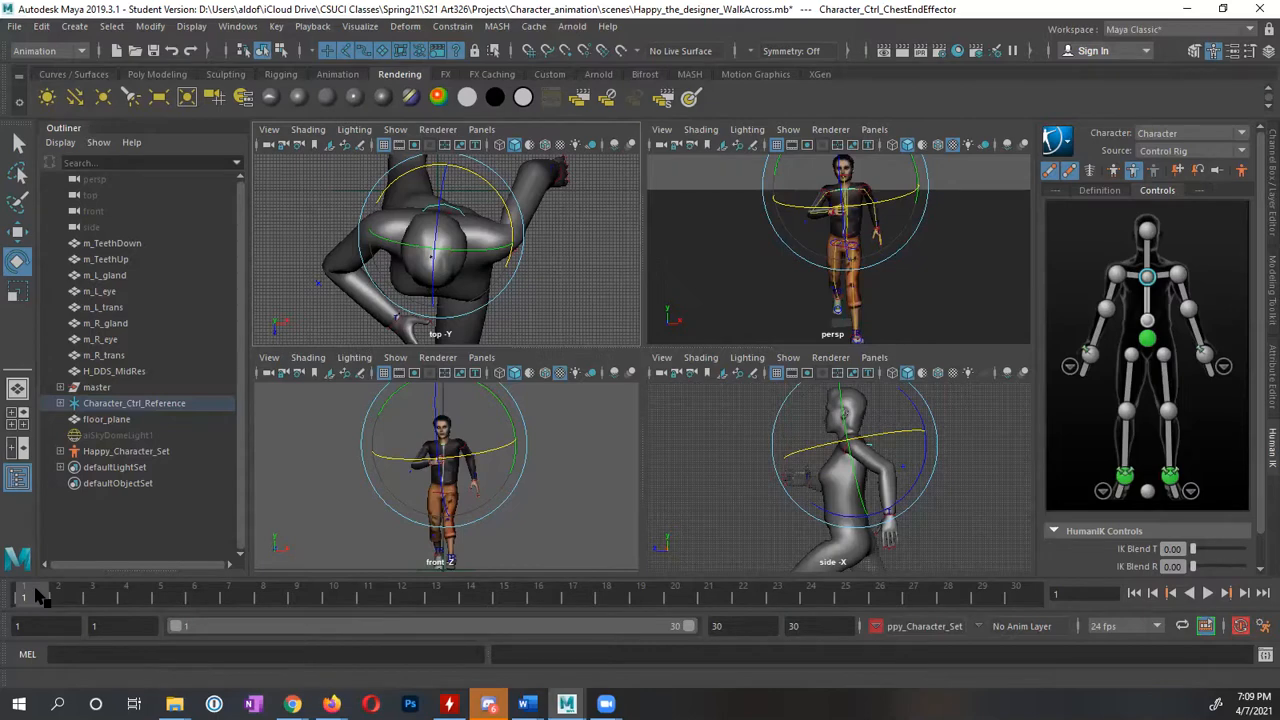
key("s")
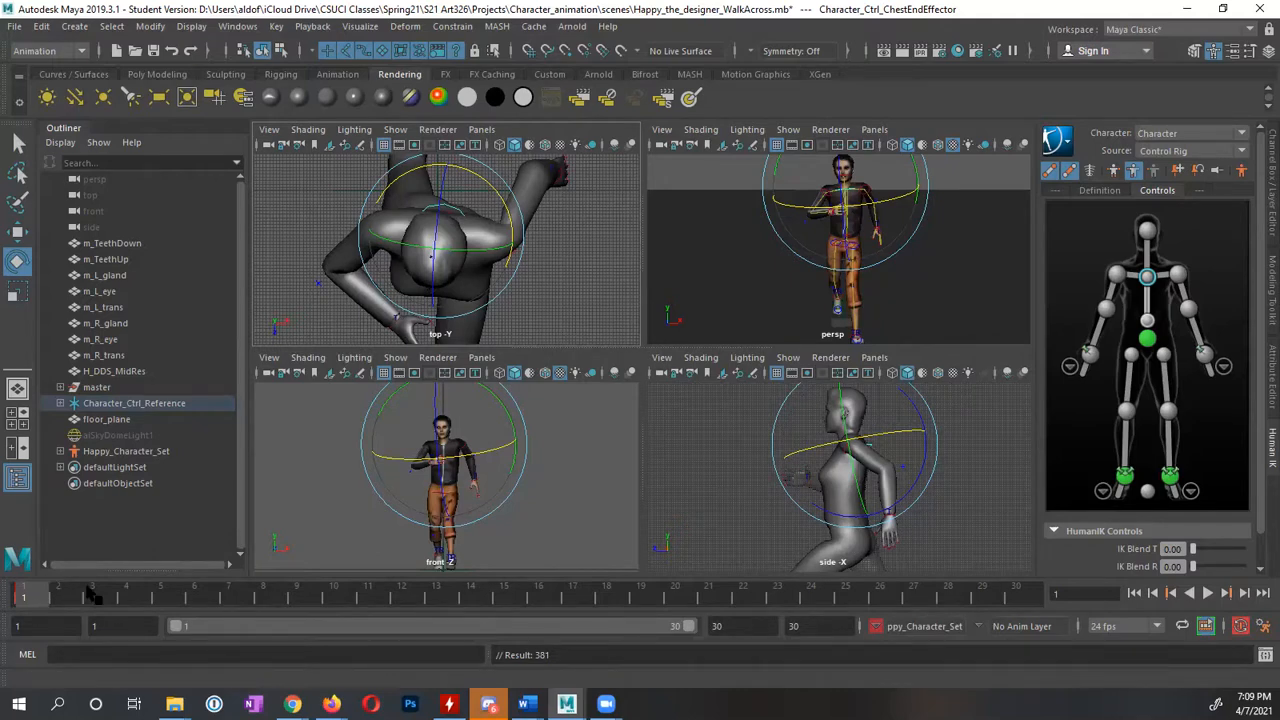
Make frame 13 the current frame and enlarge the perspective view to show the character from the side
left_click(846, 597)
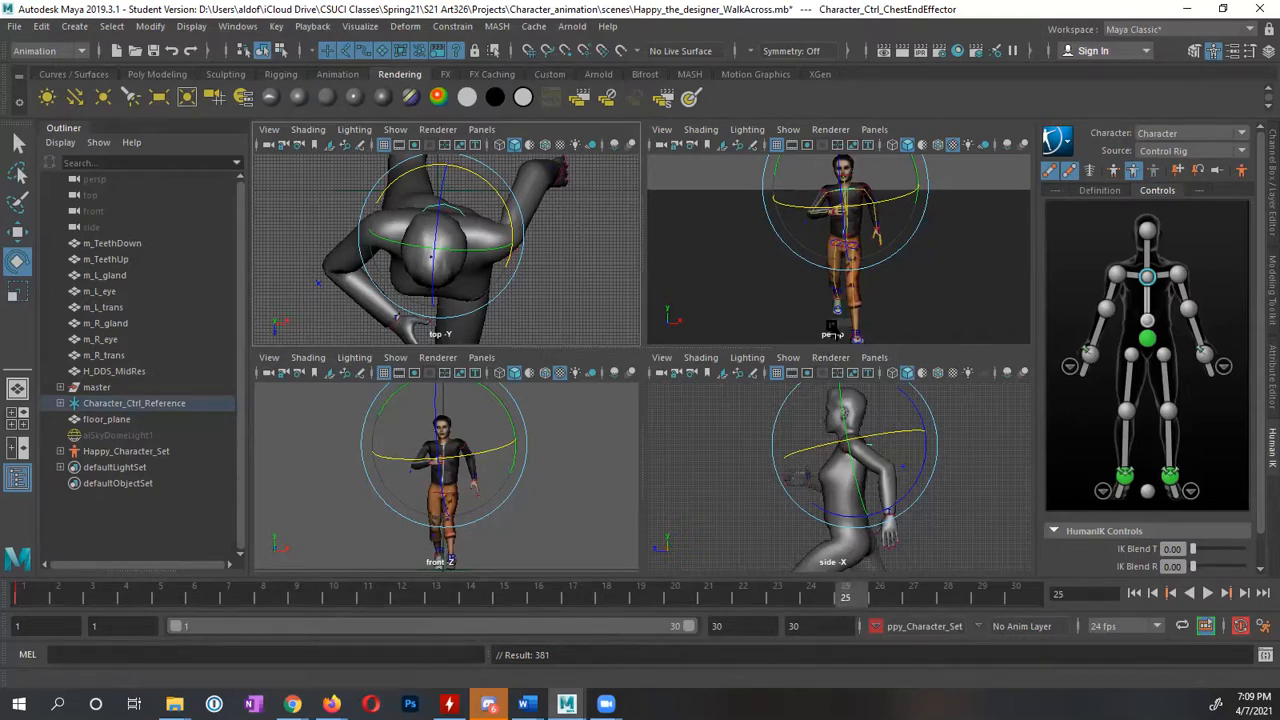
left_click_drag(790, 270, 880, 281, "alt")
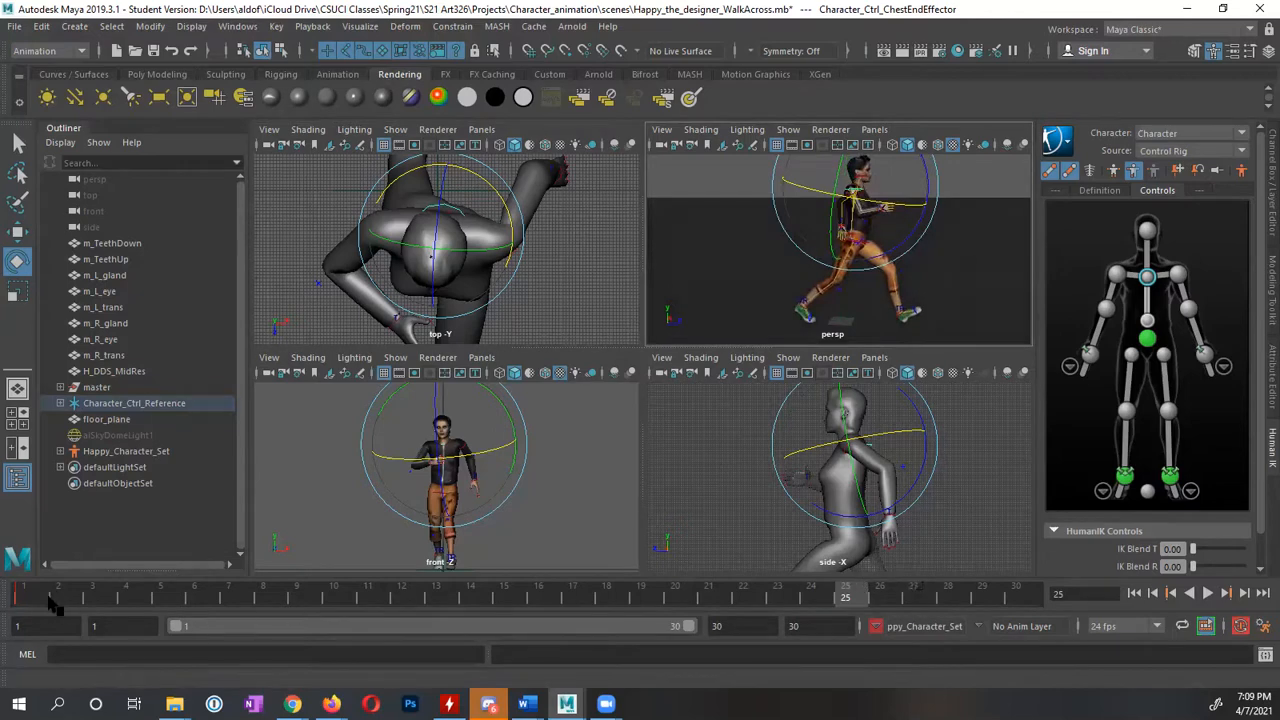
mouse_move(36, 600)
left_mouse_down()
mouse_move(103, 592)
mouse_move(458, 622)
left_mouse_up()
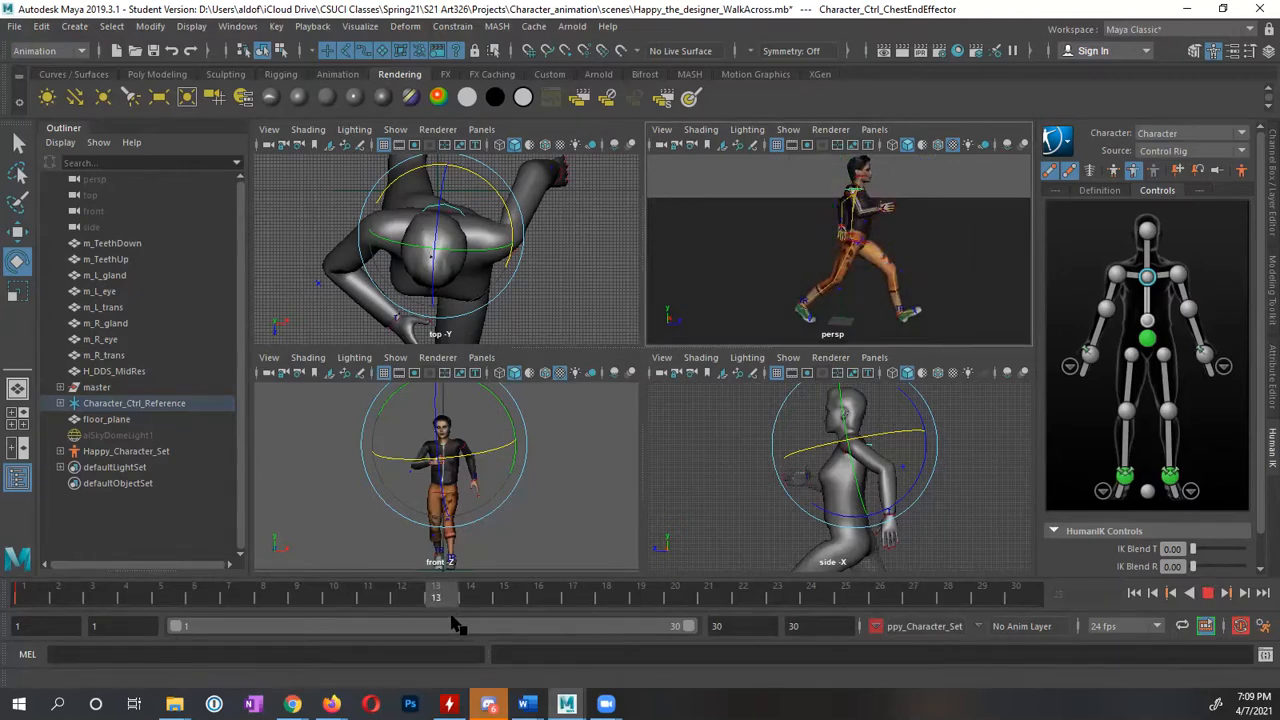
left_click_drag(455, 624, 452, 623)
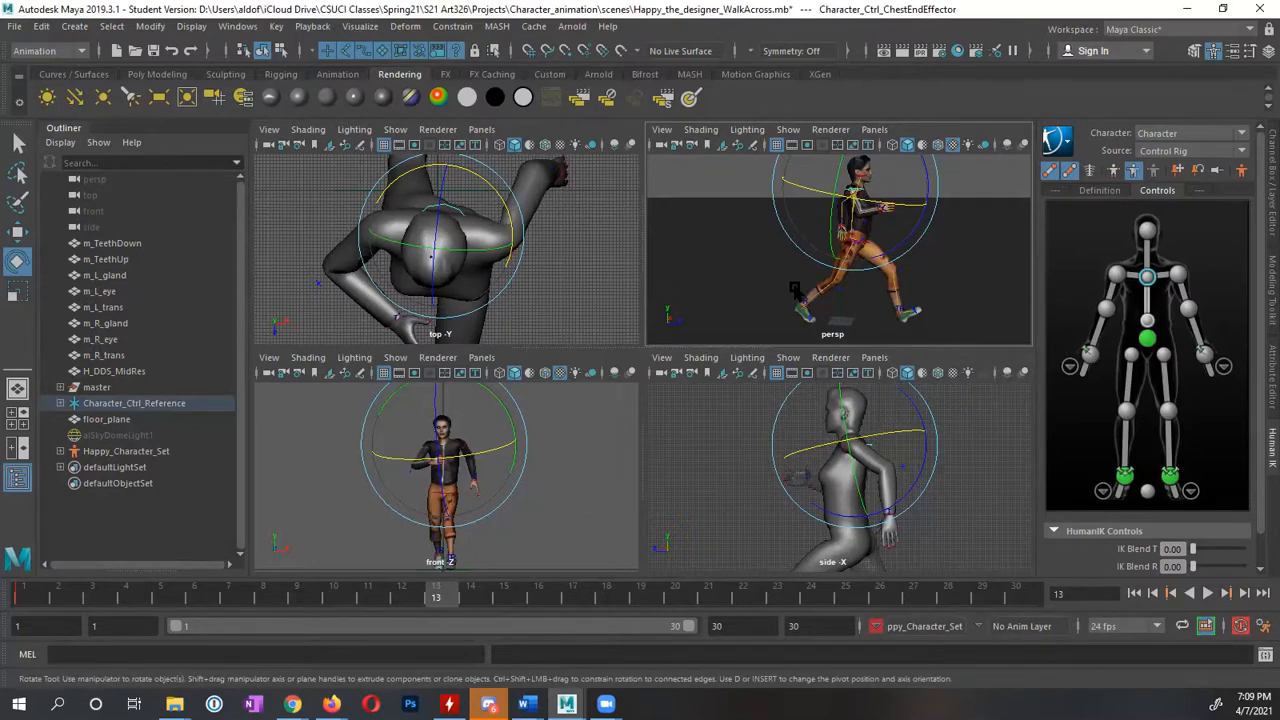
key("space")
left_click_drag(37, 594, 448, 612)
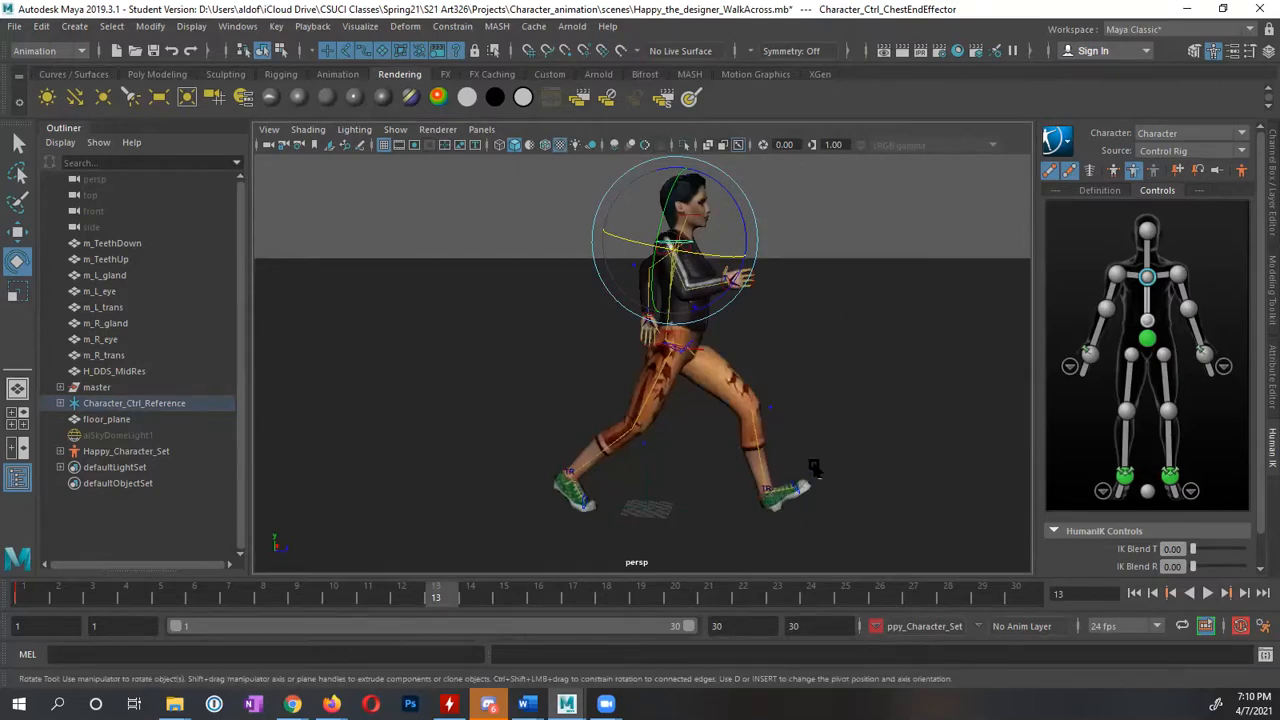
Rotate the left ankle effector at frame 13 so the front foot lies flat on the ground
left_click_drag(777, 505, 828, 481, "alt")
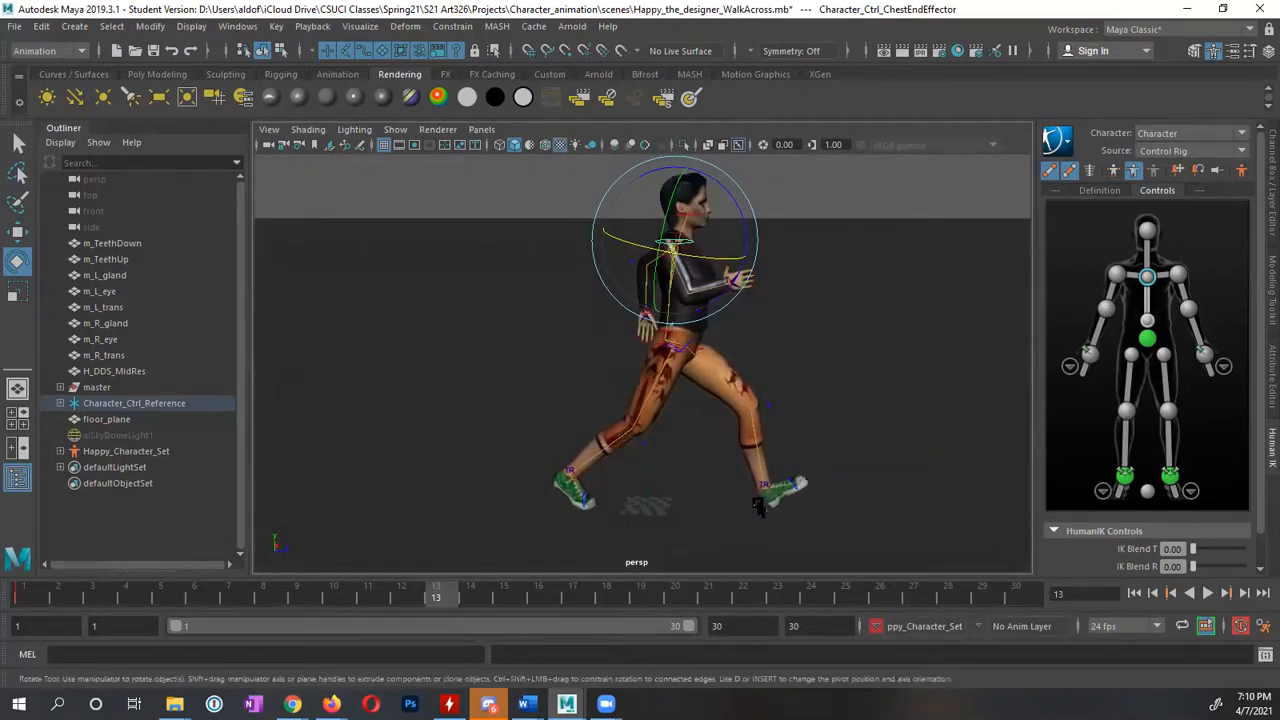
left_click(1171, 480)
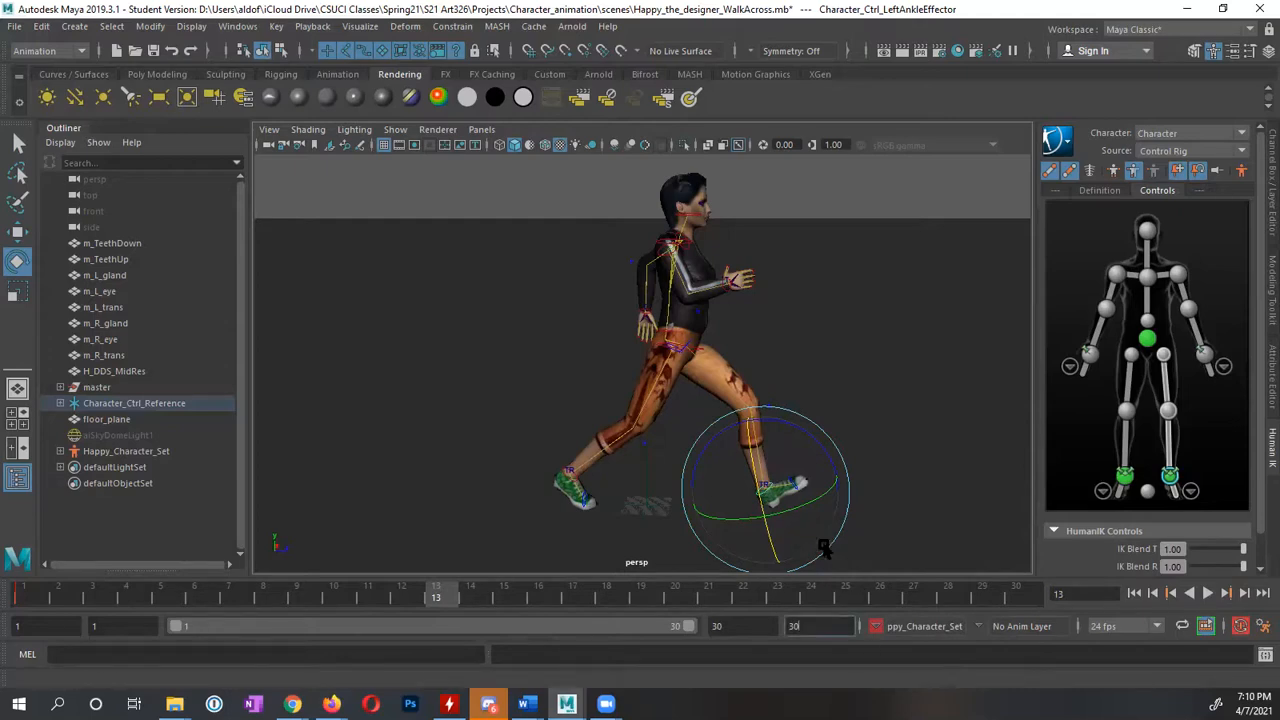
left_click_drag(824, 548, 826, 490, "alt")
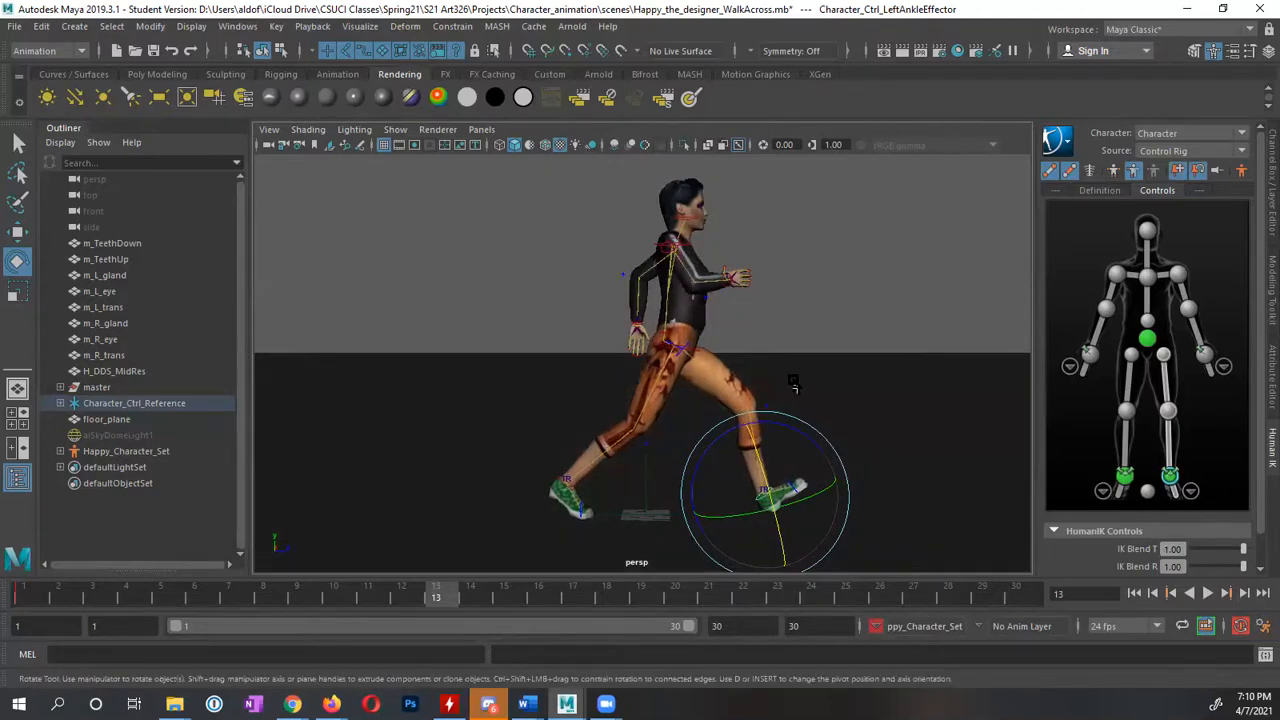
left_click_drag(790, 430, 771, 465, "alt")
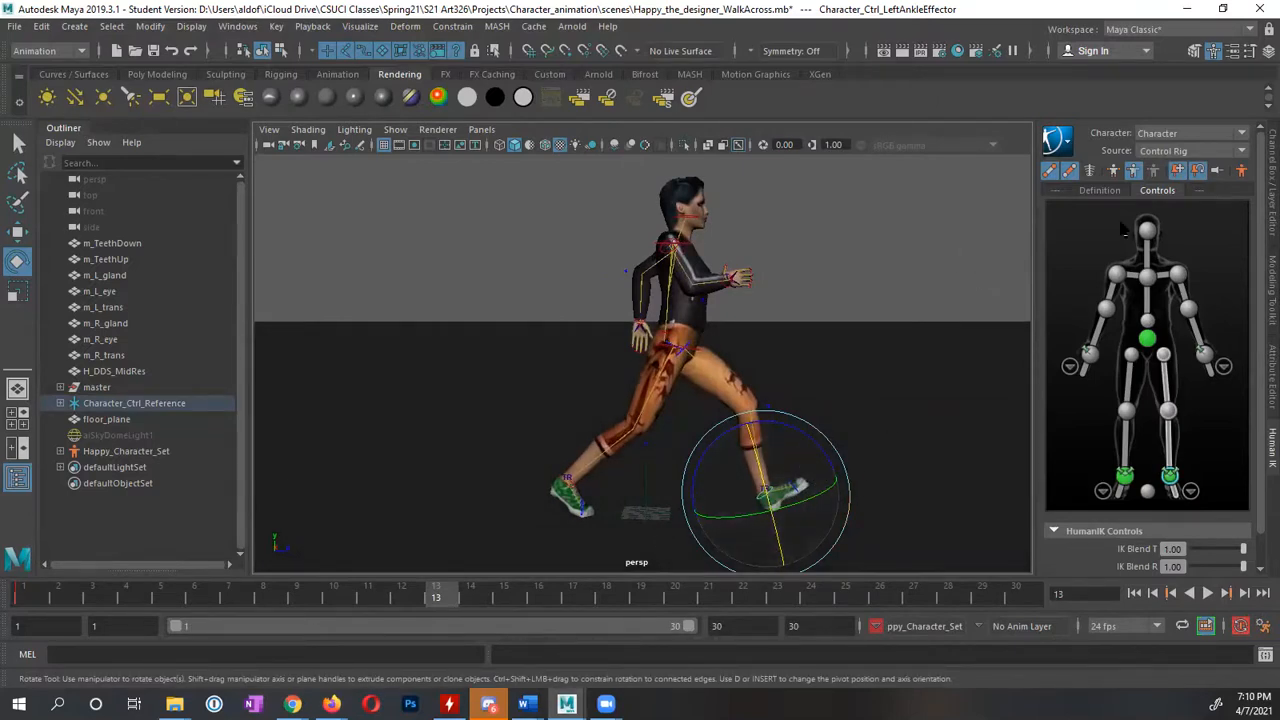
left_click_drag(819, 449, 849, 470)
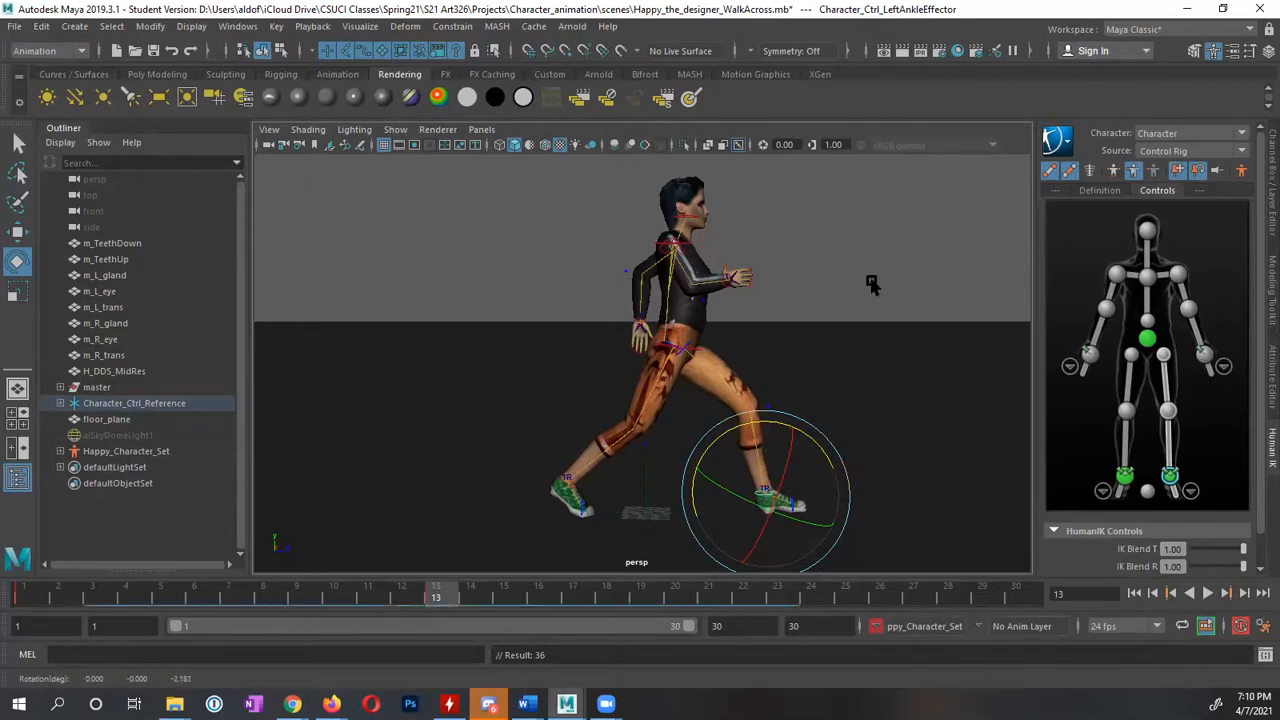
Inspect the left wrist, right wrist and right ankle effectors one by one to check their pin settings
left_click_drag(871, 271, 725, 330, "alt")
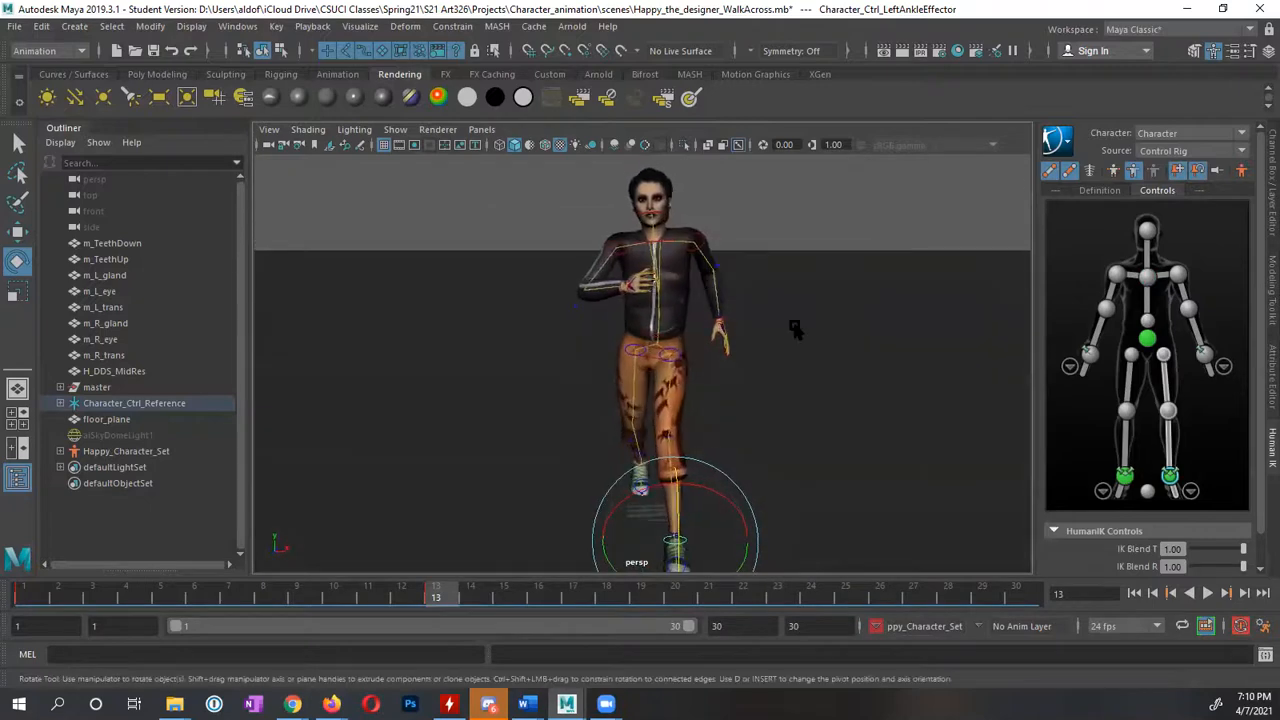
left_click(720, 323)
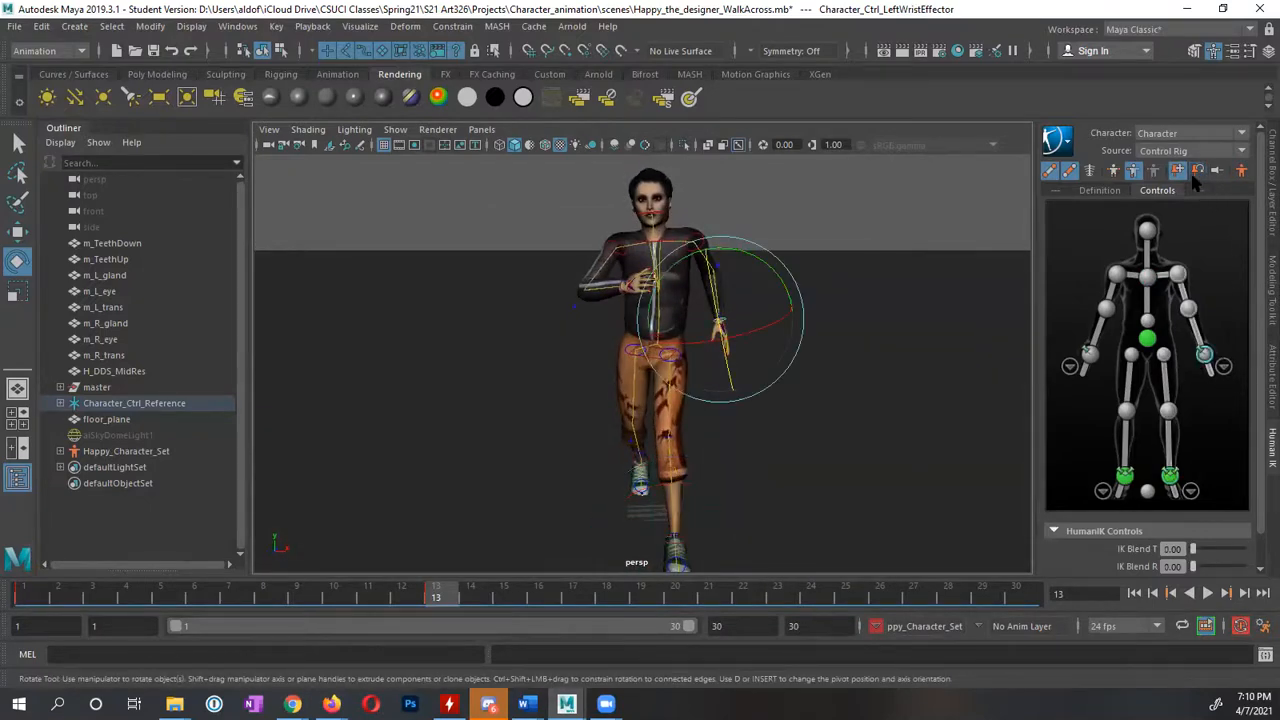
left_click(1089, 354)
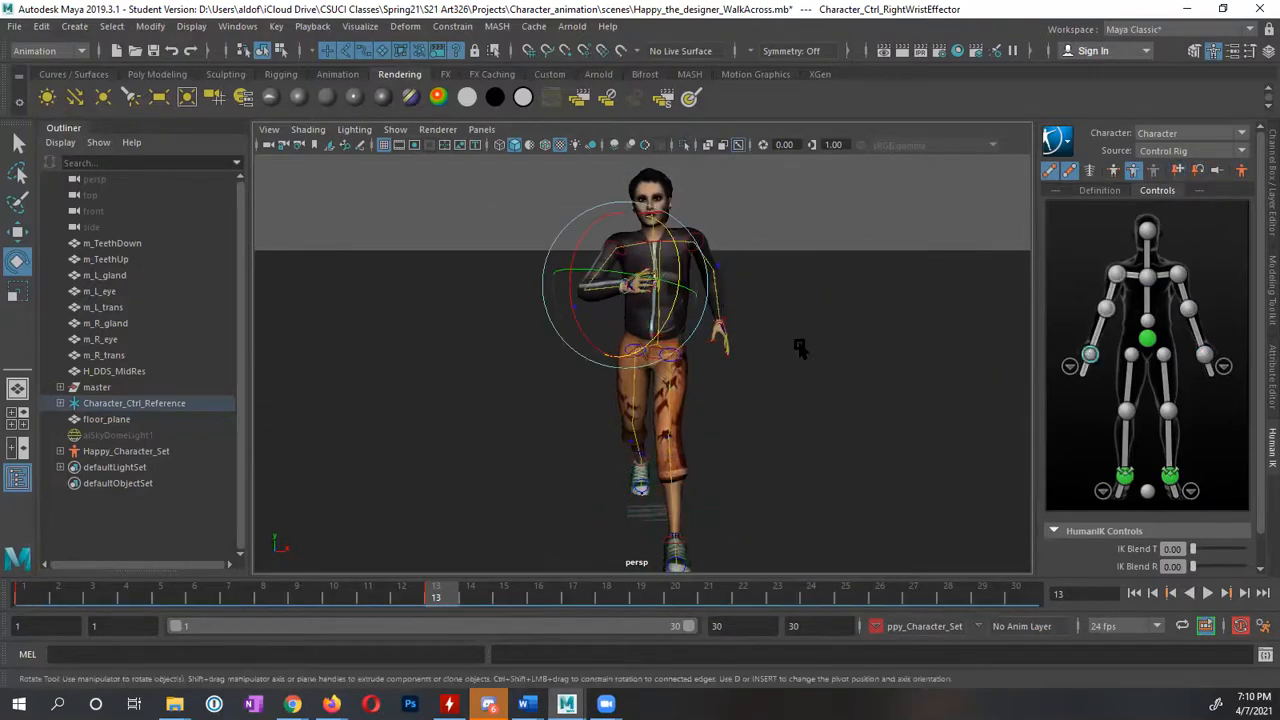
left_click_drag(800, 347, 918, 378, "alt")
left_click(1124, 475)
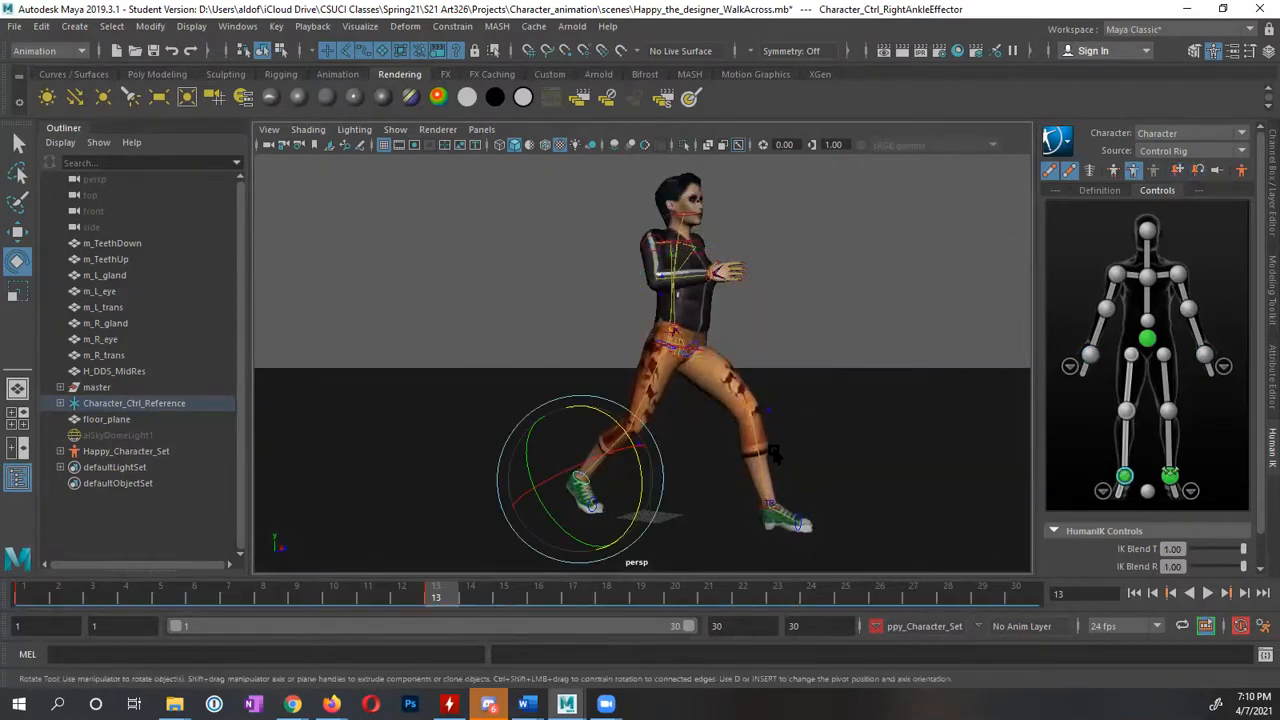
left_click_drag(776, 452, 748, 456, "alt")
Try moving the hips effector forward at frame 13 in body part mode, play back the motion and undo the move
left_click(1150, 338)
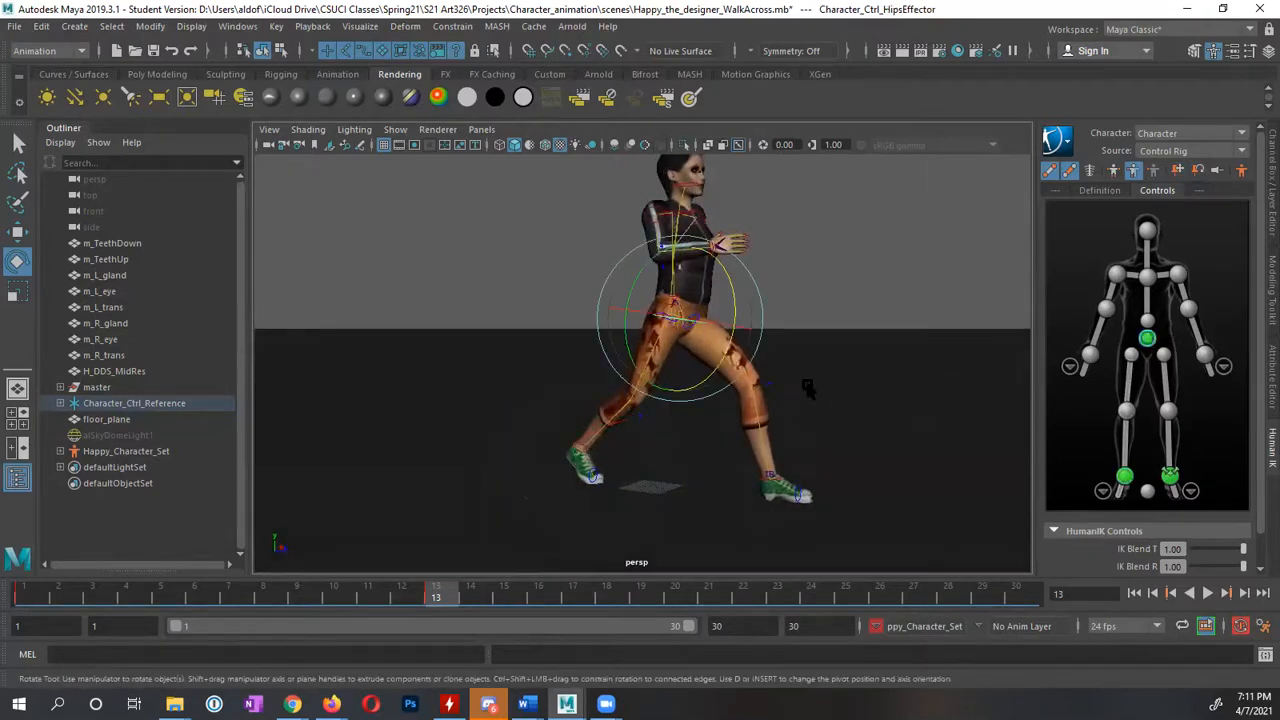
left_click_drag(808, 388, 850, 393, "alt")
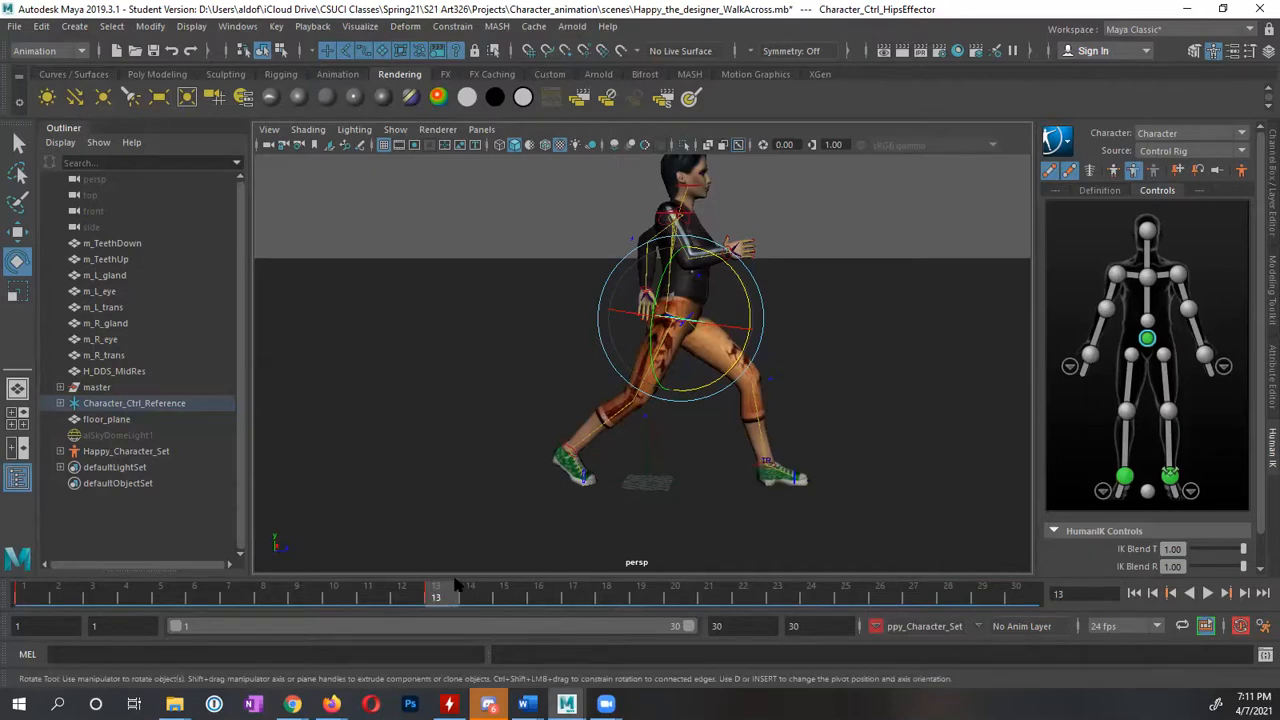
left_click_drag(732, 434, 710, 442, "alt")
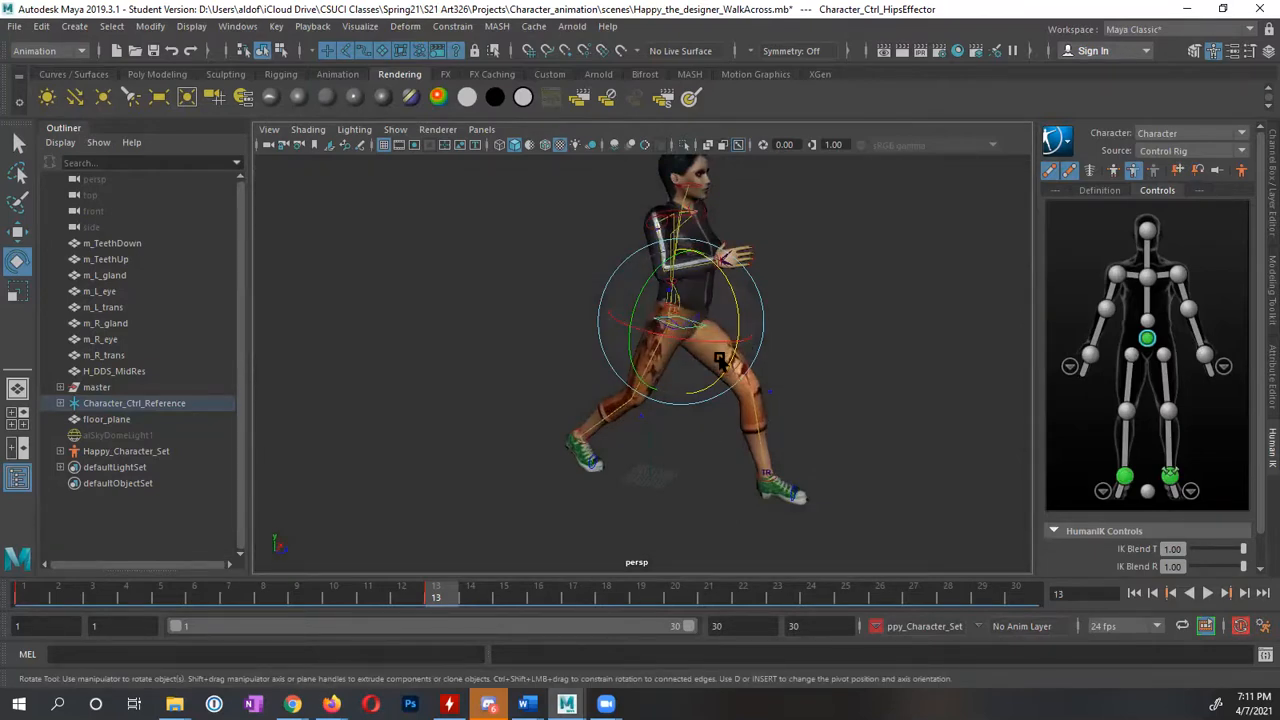
key("w")
left_click_drag(759, 331, 958, 390)
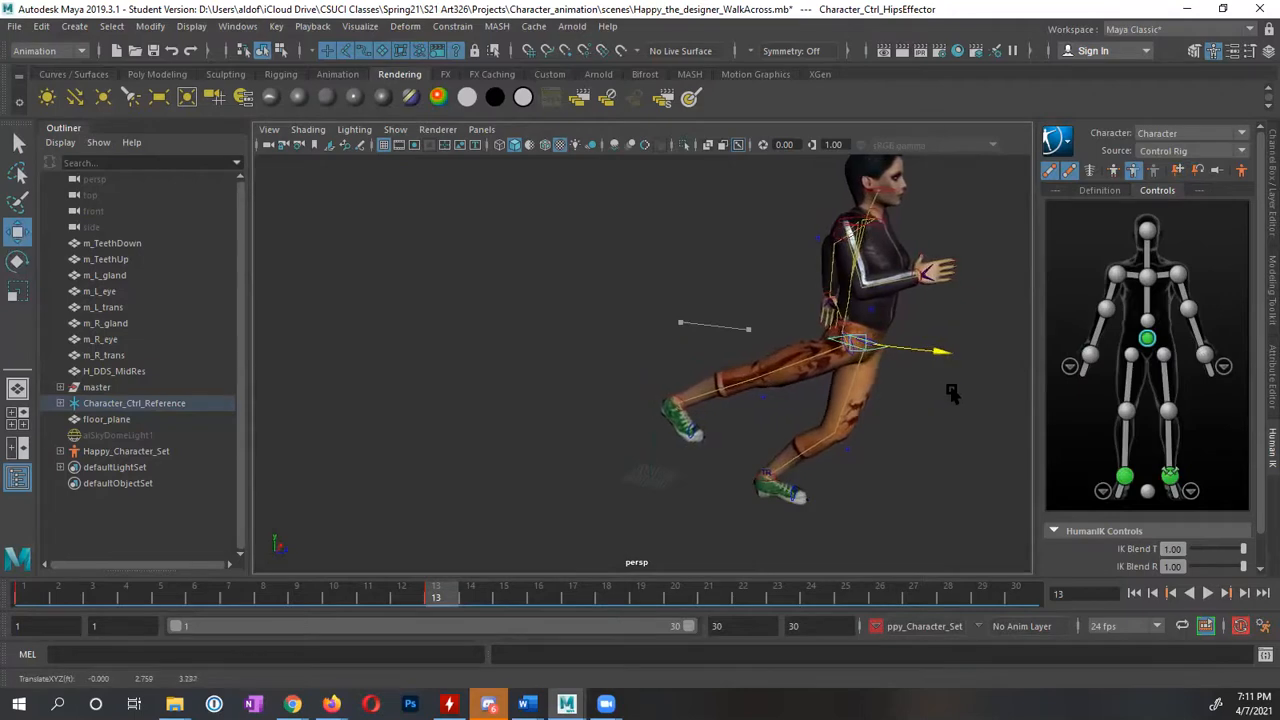
left_click_drag(901, 498, 886, 465, "alt")
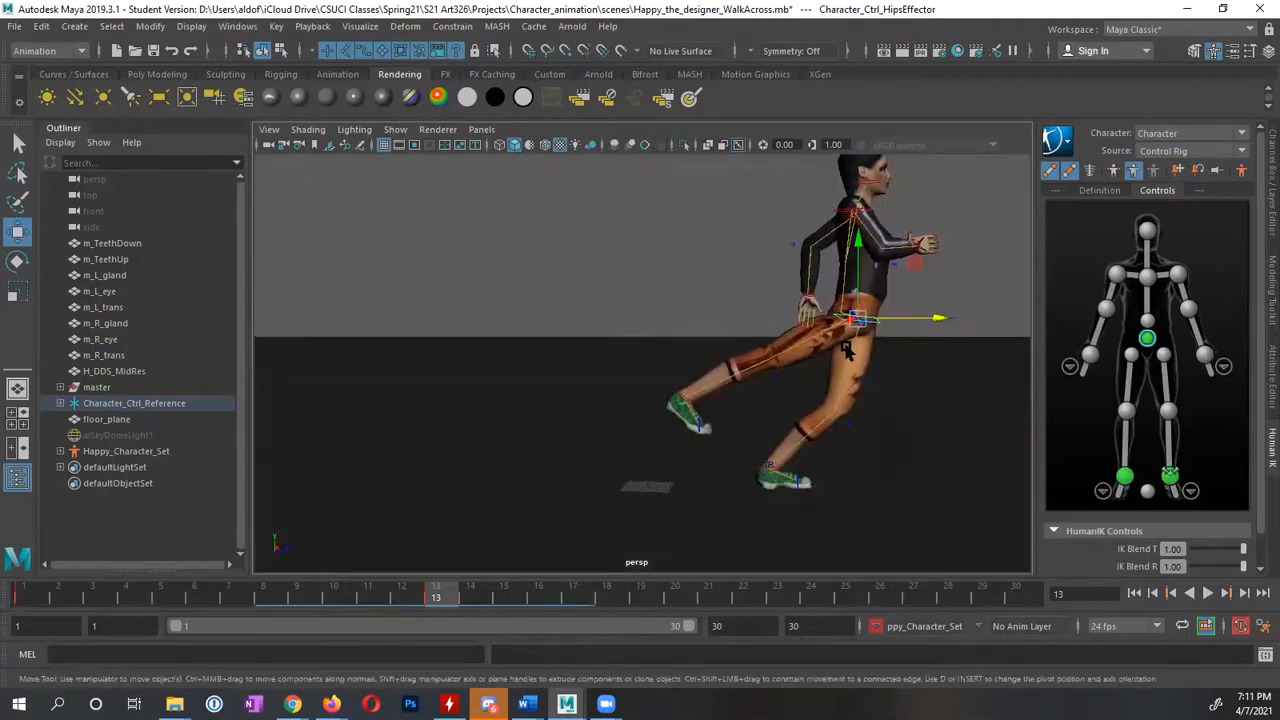
key("alt+v")
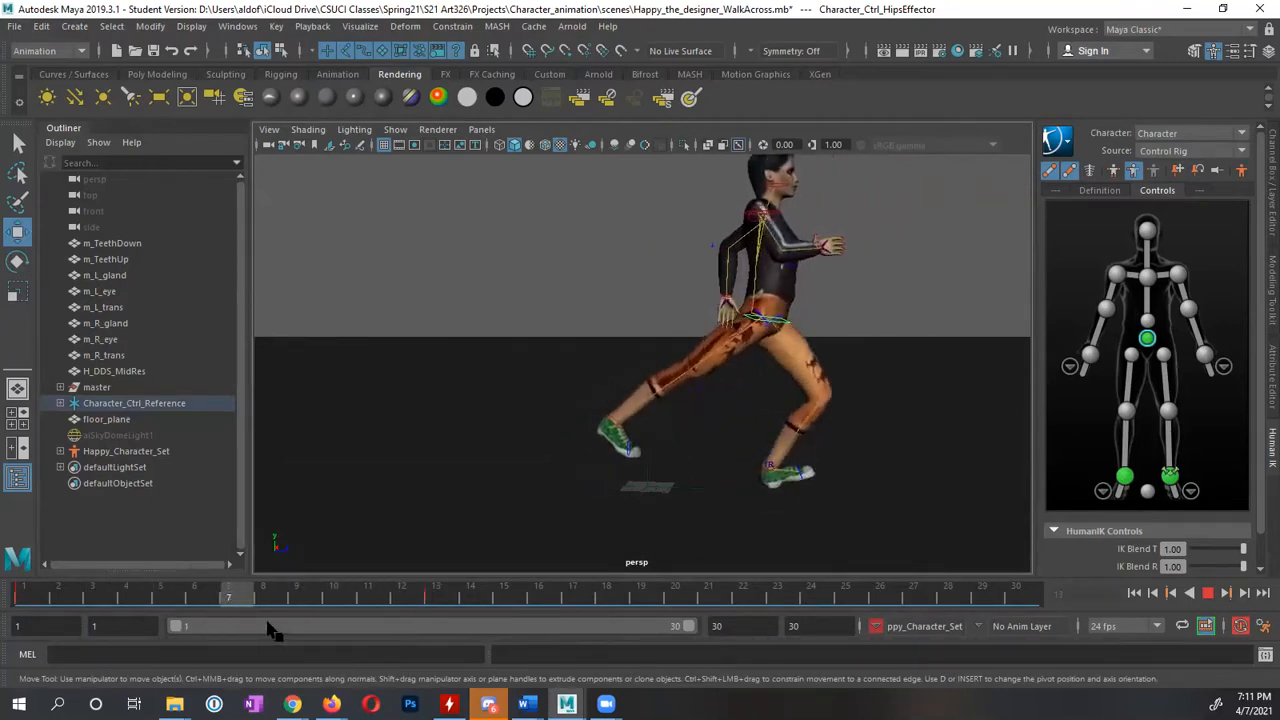
key("Escape")
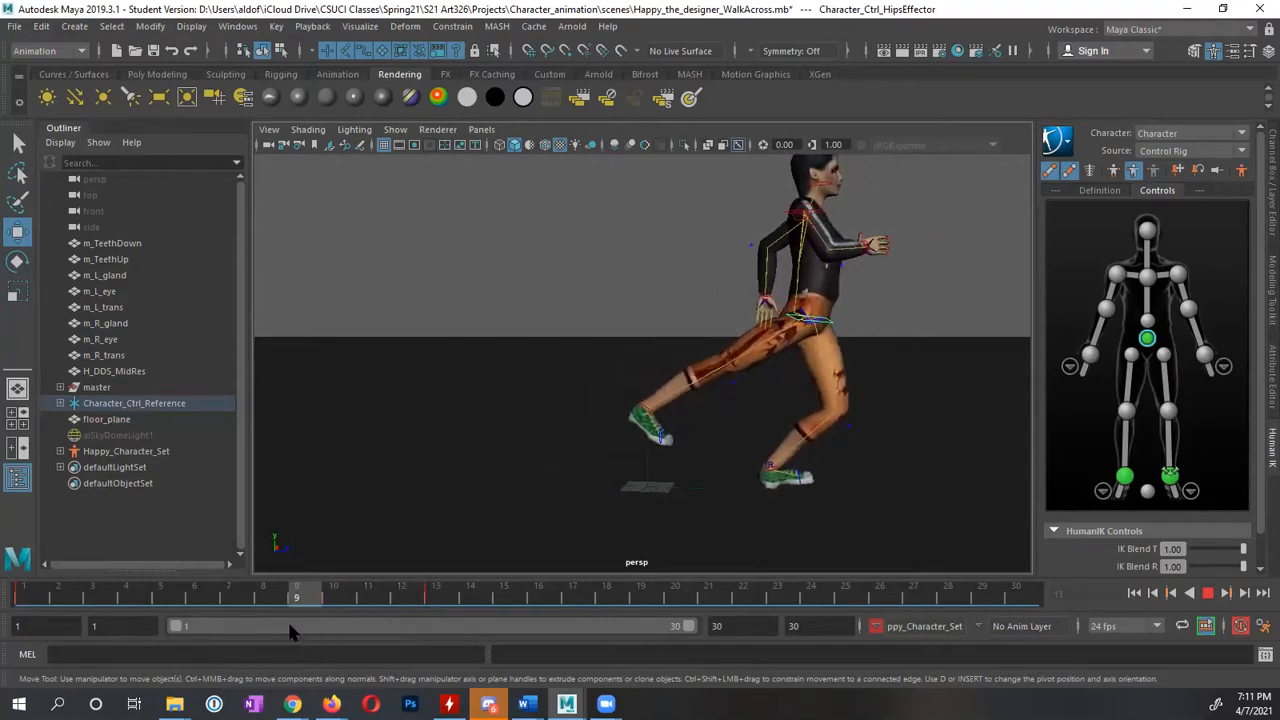
key("ctrl+z")
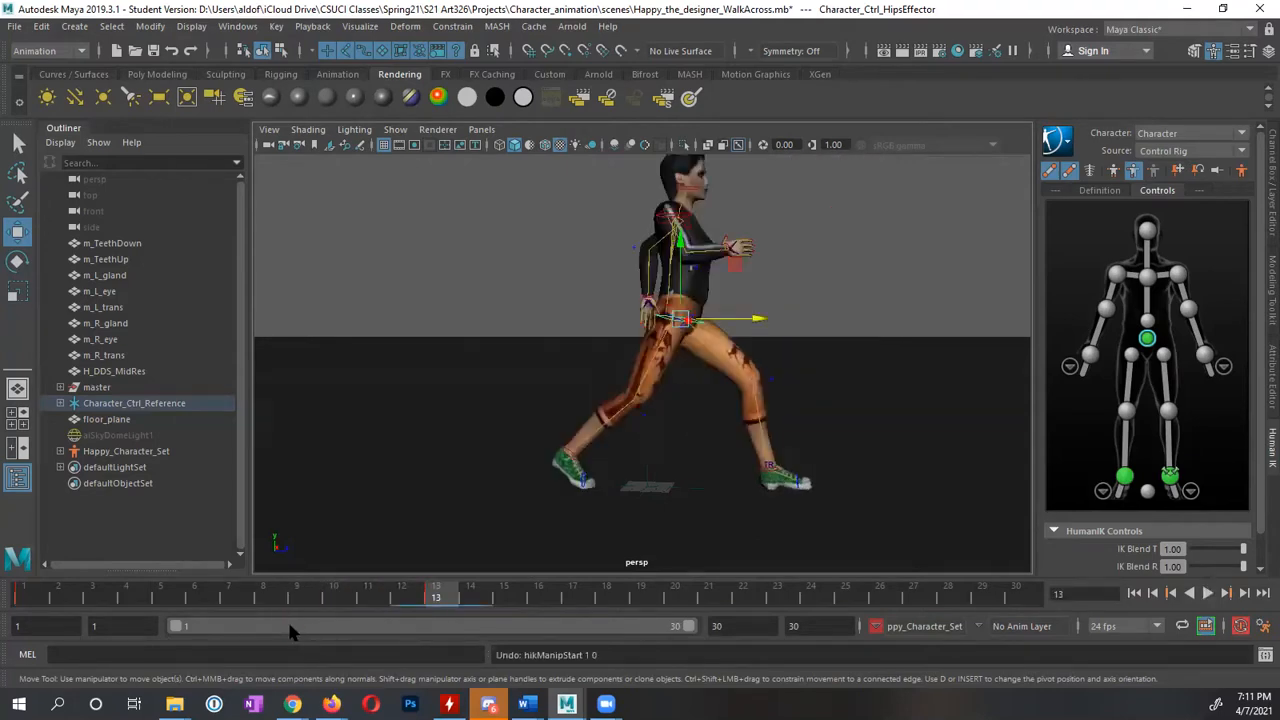
Switch the rig to full body mode and move the hips effector forward past the planted left foot, to about 3.36 in Z
left_click(1113, 171)
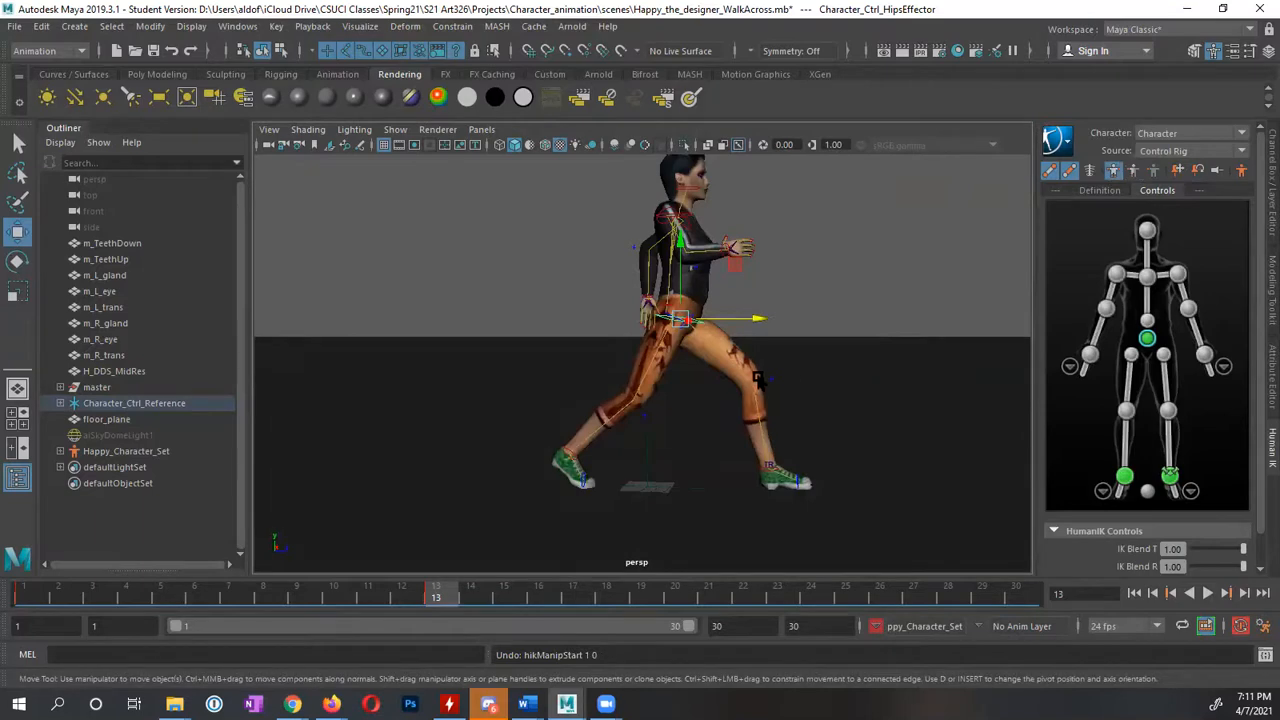
left_click_drag(757, 320, 936, 342)
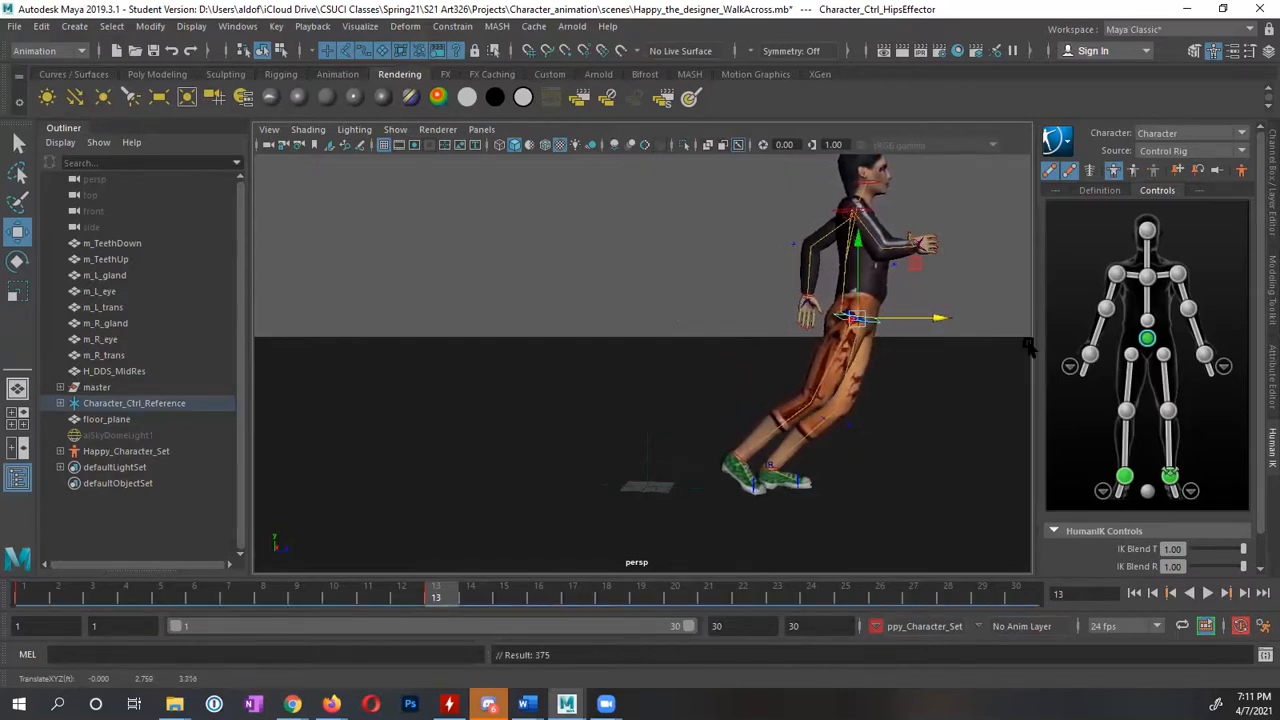
Move the right ankle effector forward past the planted left foot so the right leg leads the second stride
left_click(1126, 477)
left_click_drag(703, 487, 706, 484, "alt")
left_click_drag(818, 462, 1059, 462)
middle_click_drag(907, 440, 840, 410, "alt")
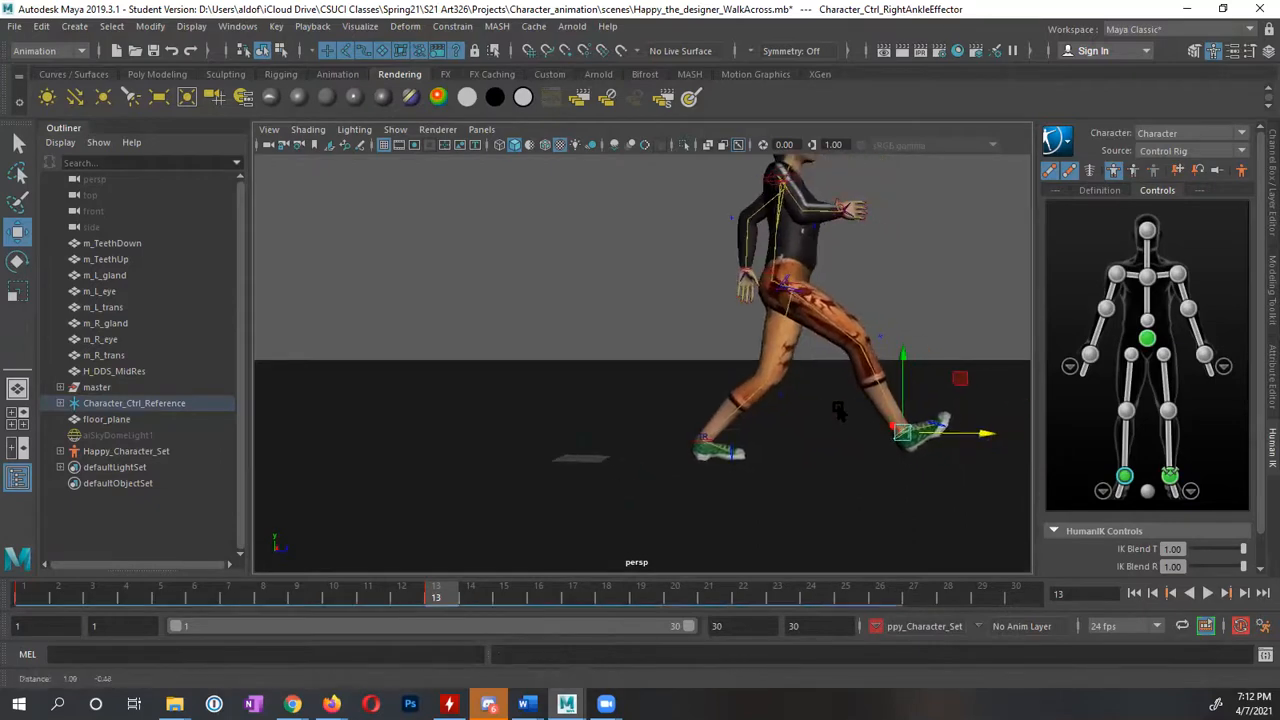
In the four-view layout, select the left foot effector near the toes and pin its rotation
key("space")
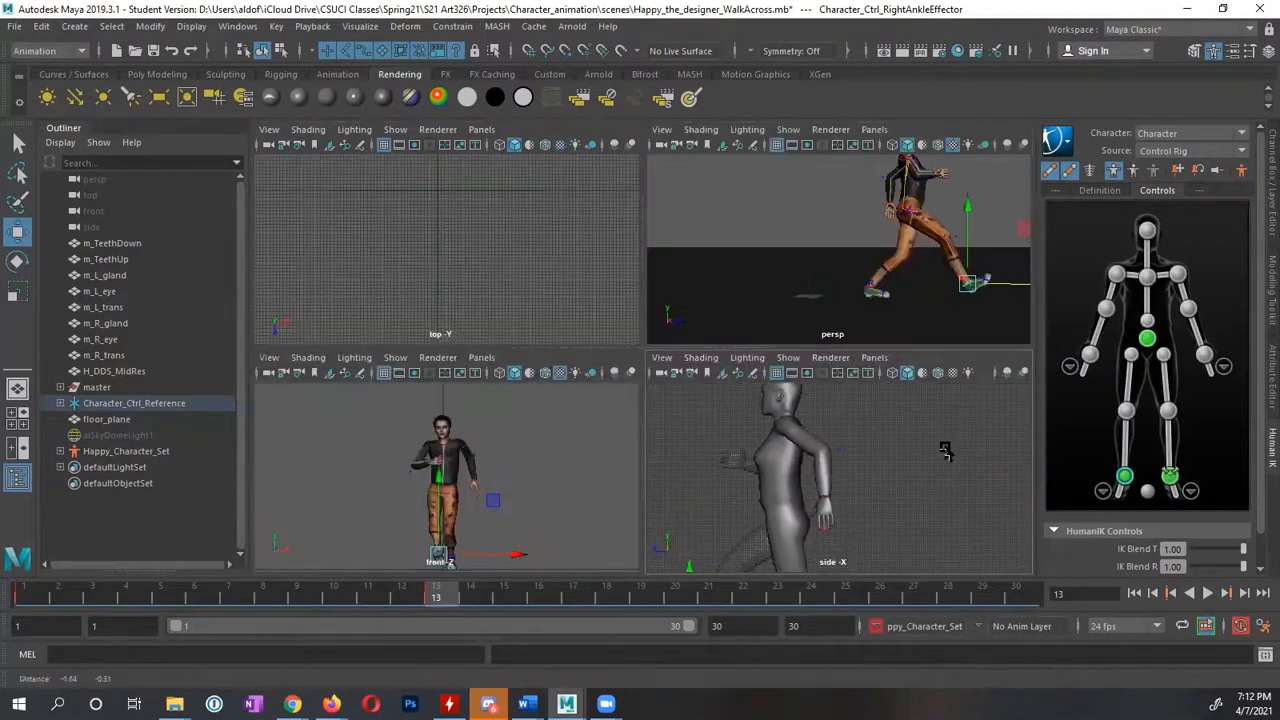
middle_click_drag(771, 476, 828, 399, "alt")
middle_click_drag(816, 447, 818, 459, "alt")
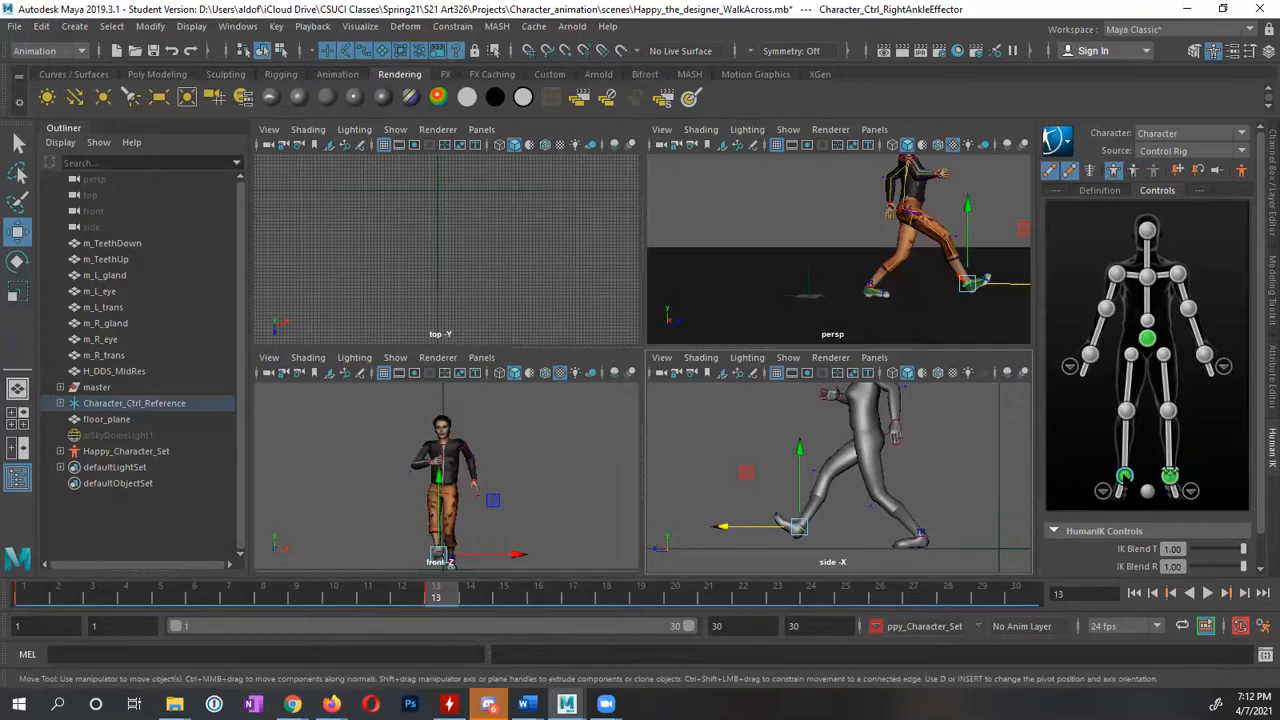
left_click(1171, 477)
left_click_drag(915, 275, 865, 308, "alt")
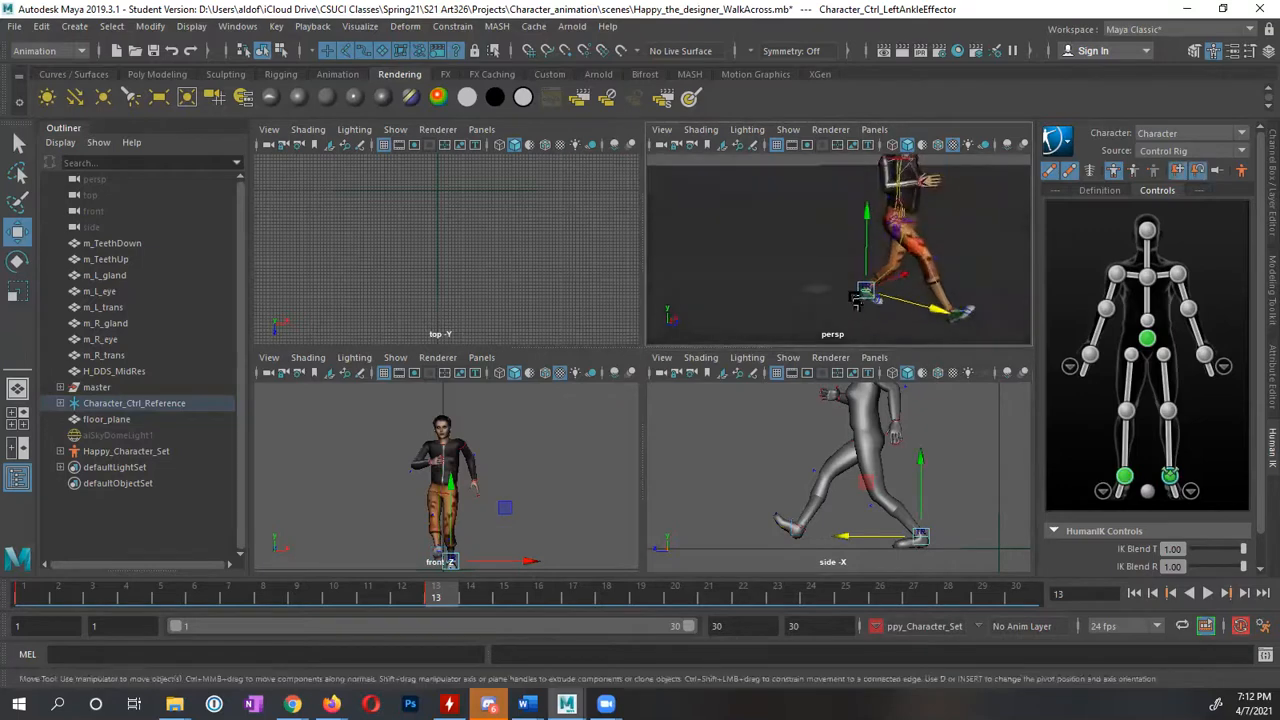
middle_click_drag(866, 318, 848, 276, "alt")
scroll(843, 252, "up", 5)
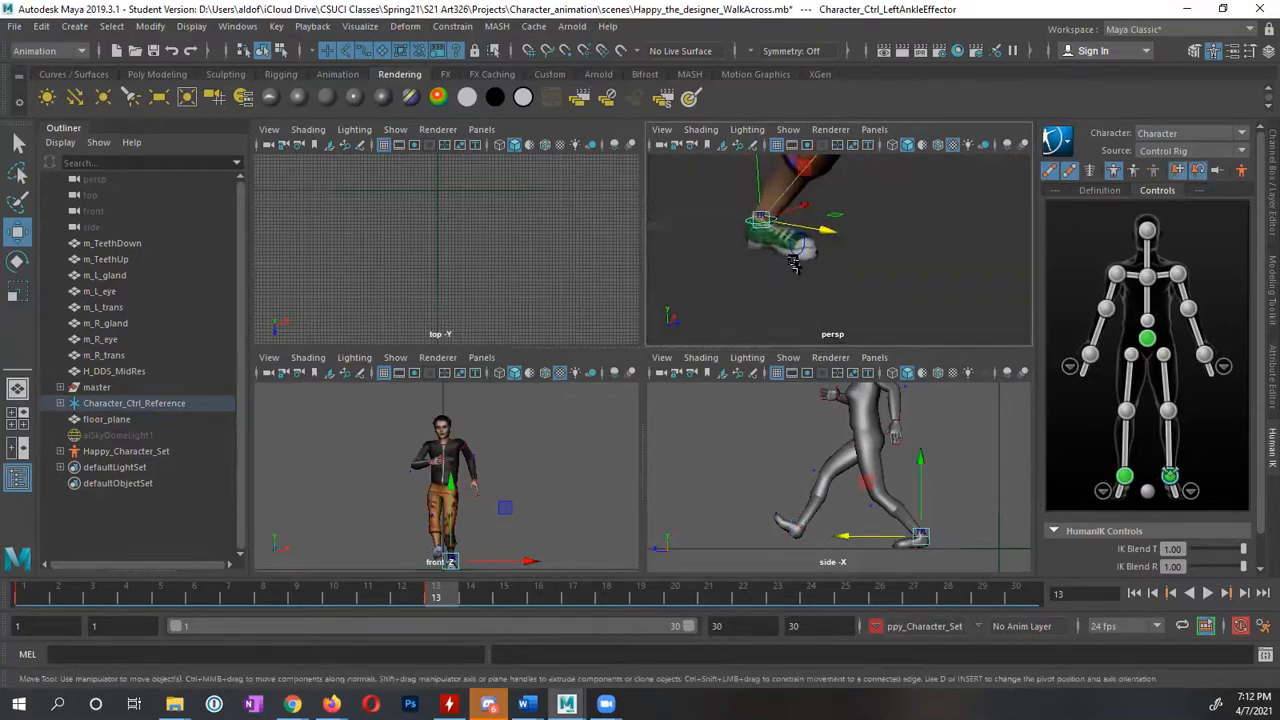
left_click(792, 249)
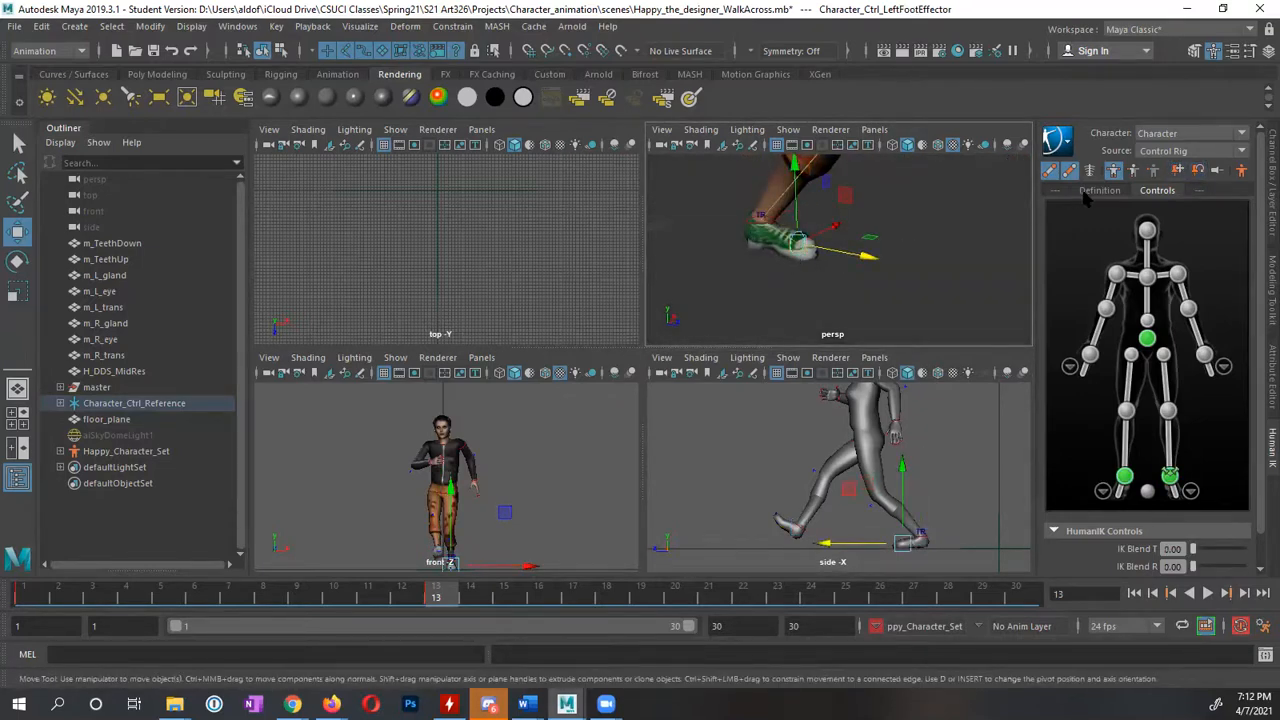
left_click(1199, 170)
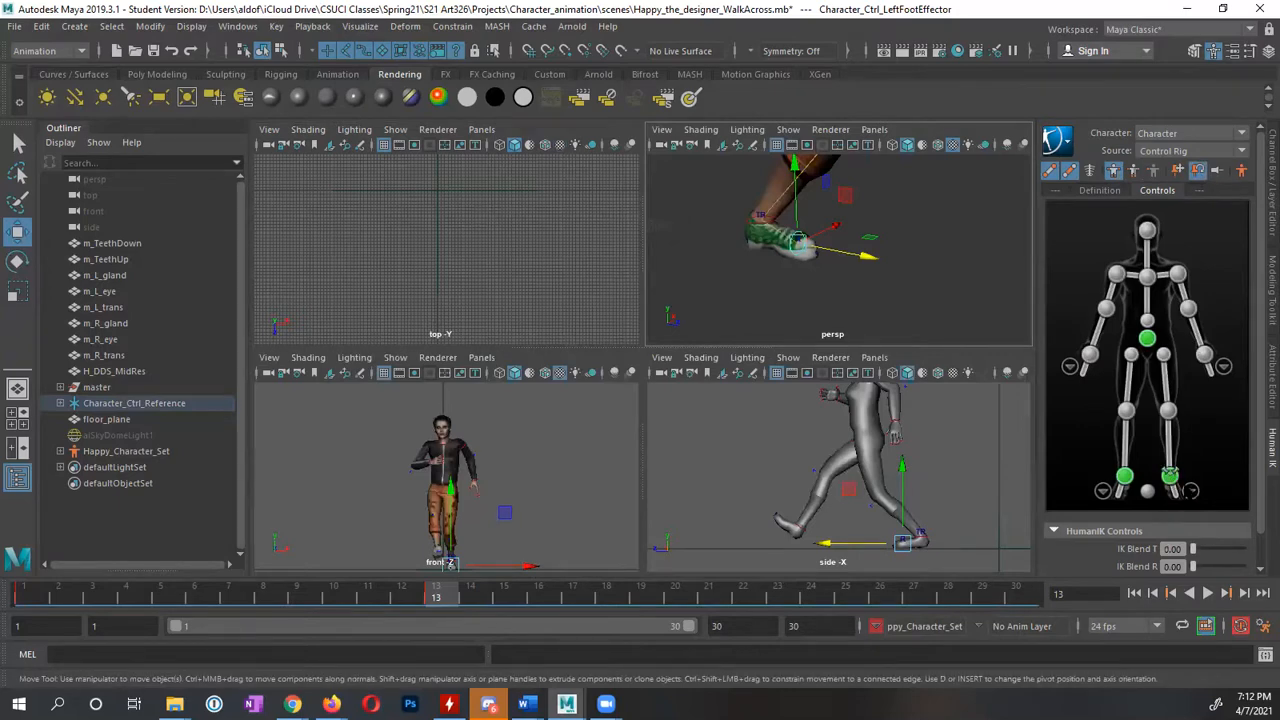
Open the detailed controls for the left foot, select the ankle effector and release its translation and rotation pins
left_click(1190, 490)
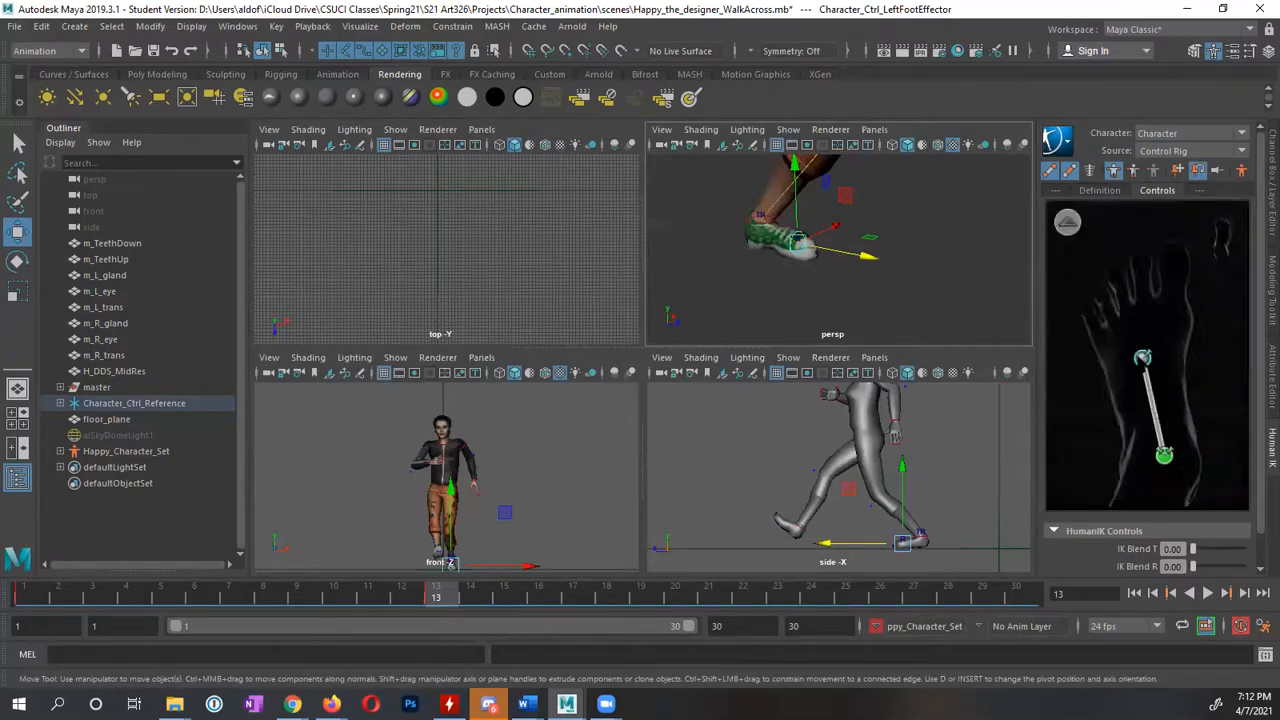
left_click(1164, 456)
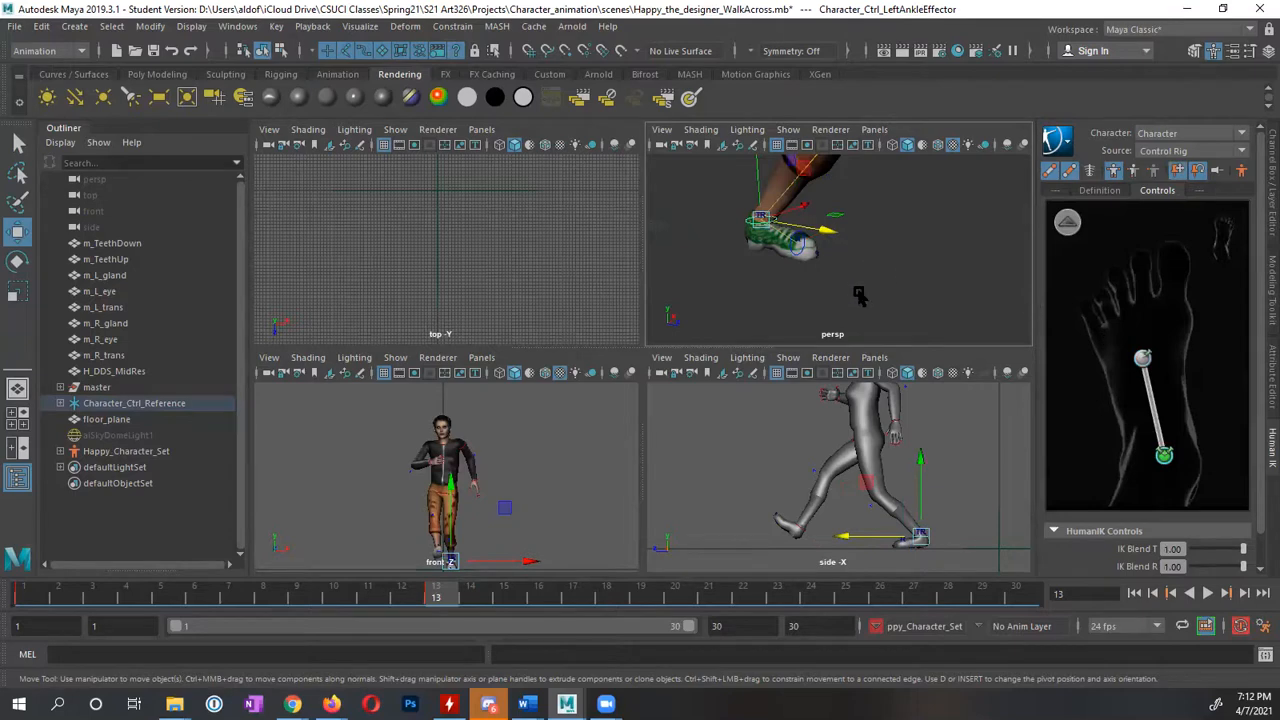
left_click_drag(858, 292, 900, 294, "alt")
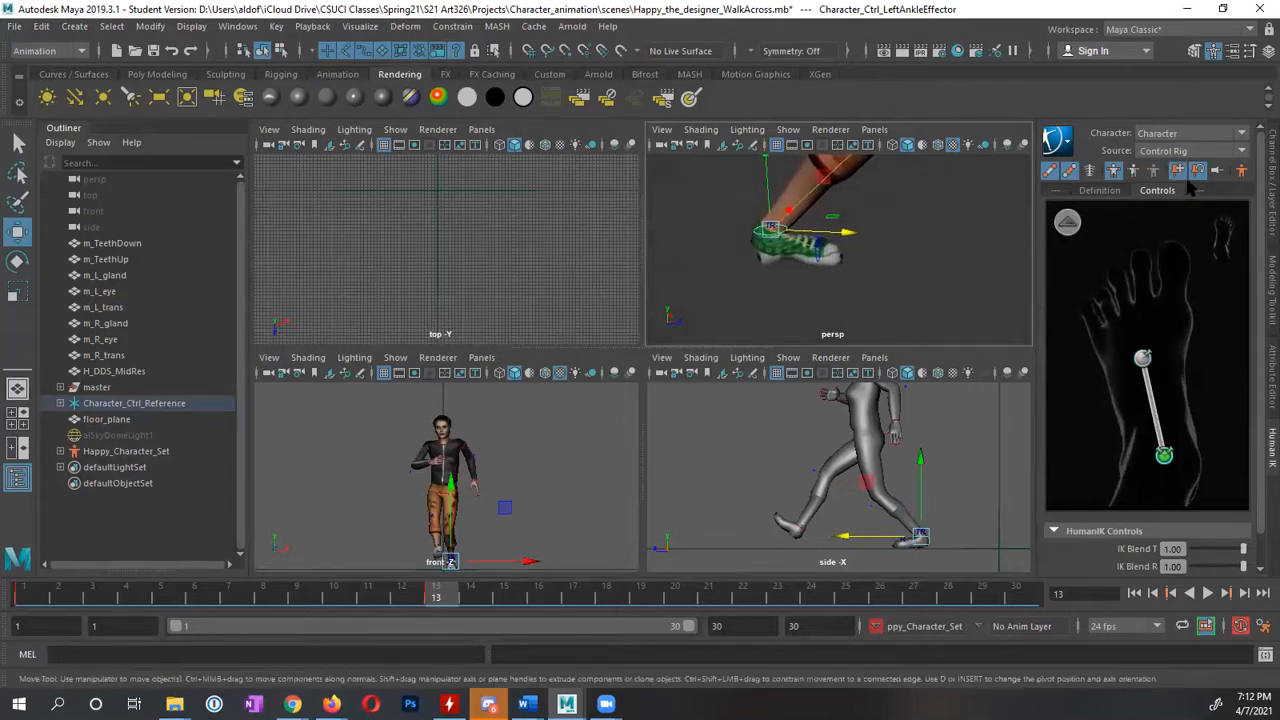
left_click_drag(830, 303, 808, 233, "alt")
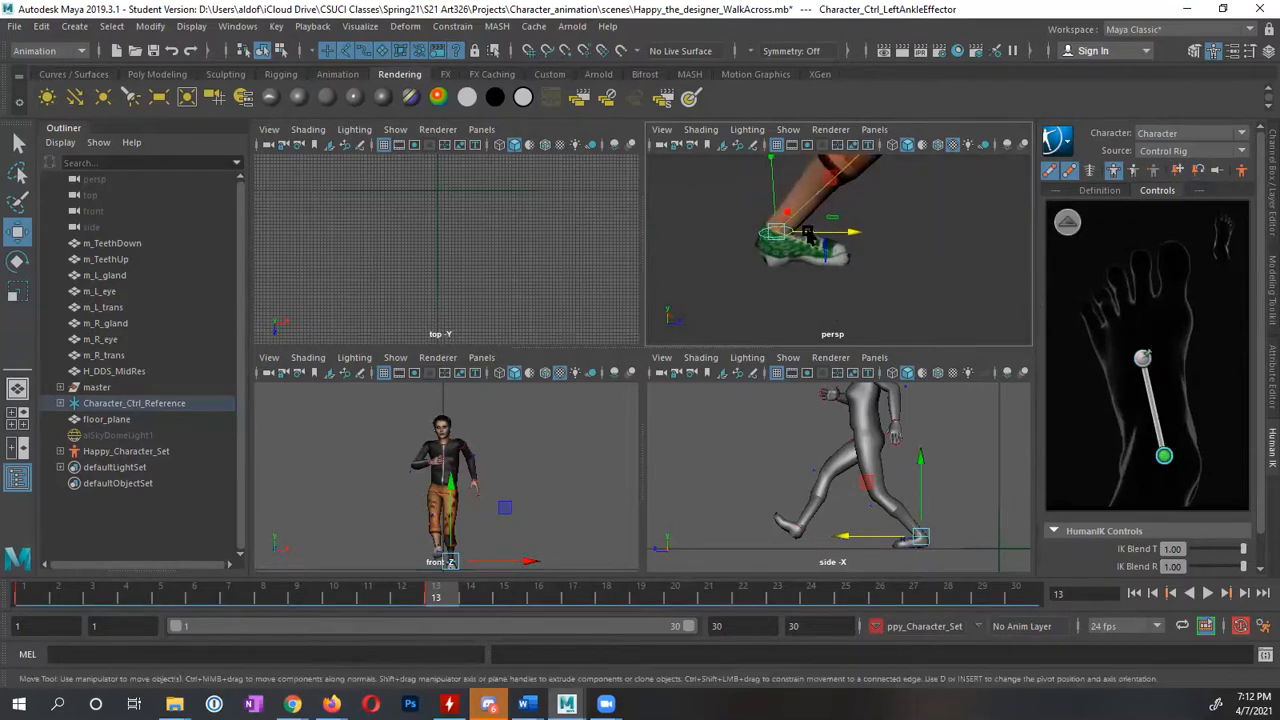
middle_click_drag(789, 250, 824, 274, "alt")
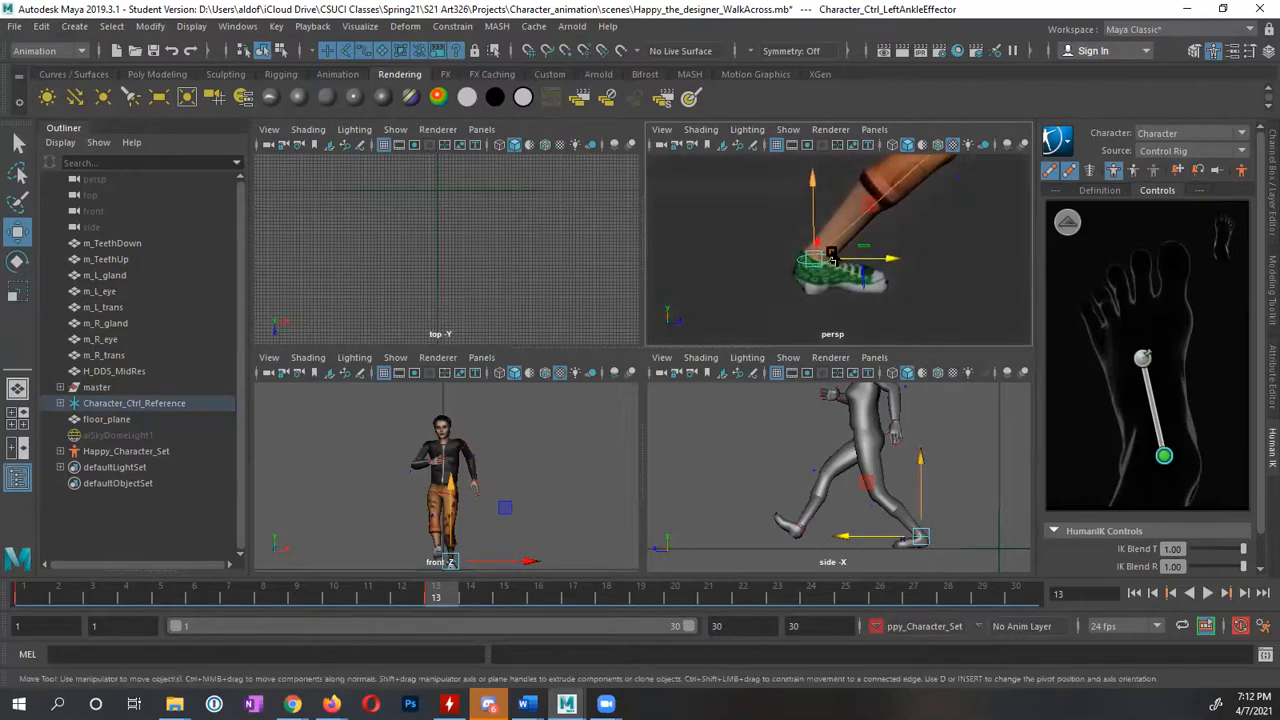
Switch the rig to Body Part mode and try raising the left ankle before and after the switch, undoing each test move
left_click_drag(814, 188, 814, 177)
key("ctrl+z")
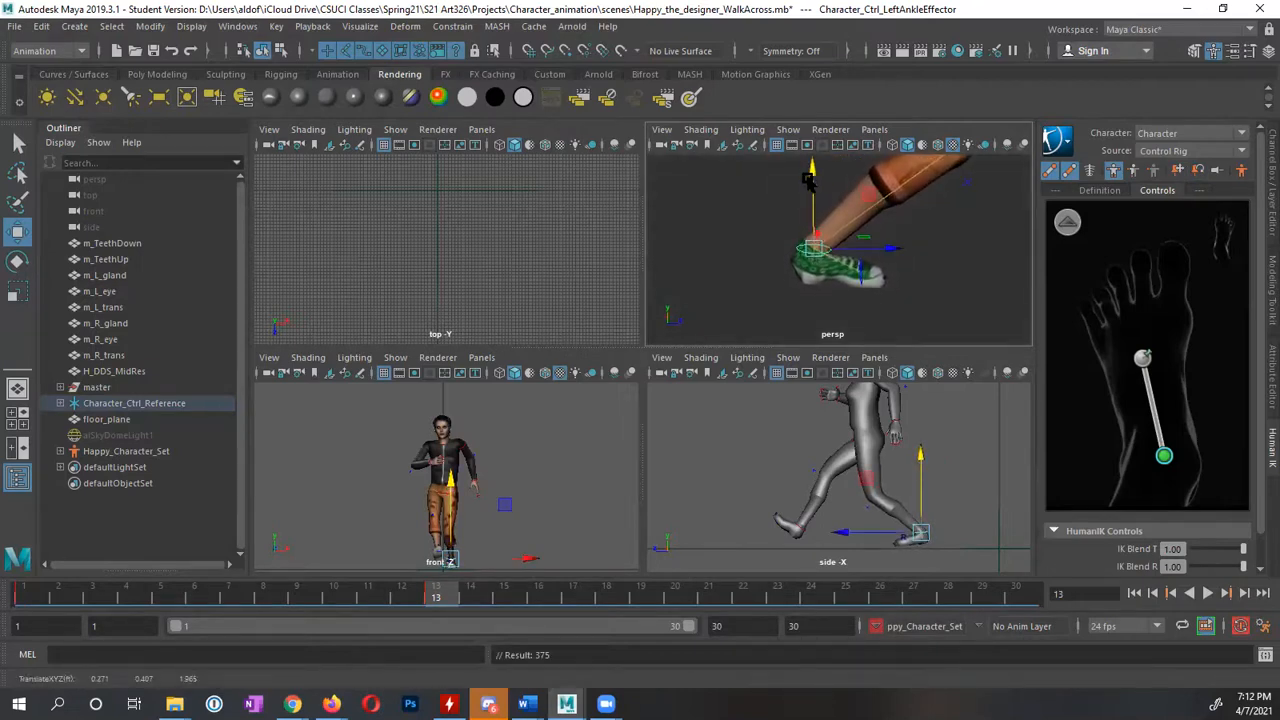
left_click(1134, 172)
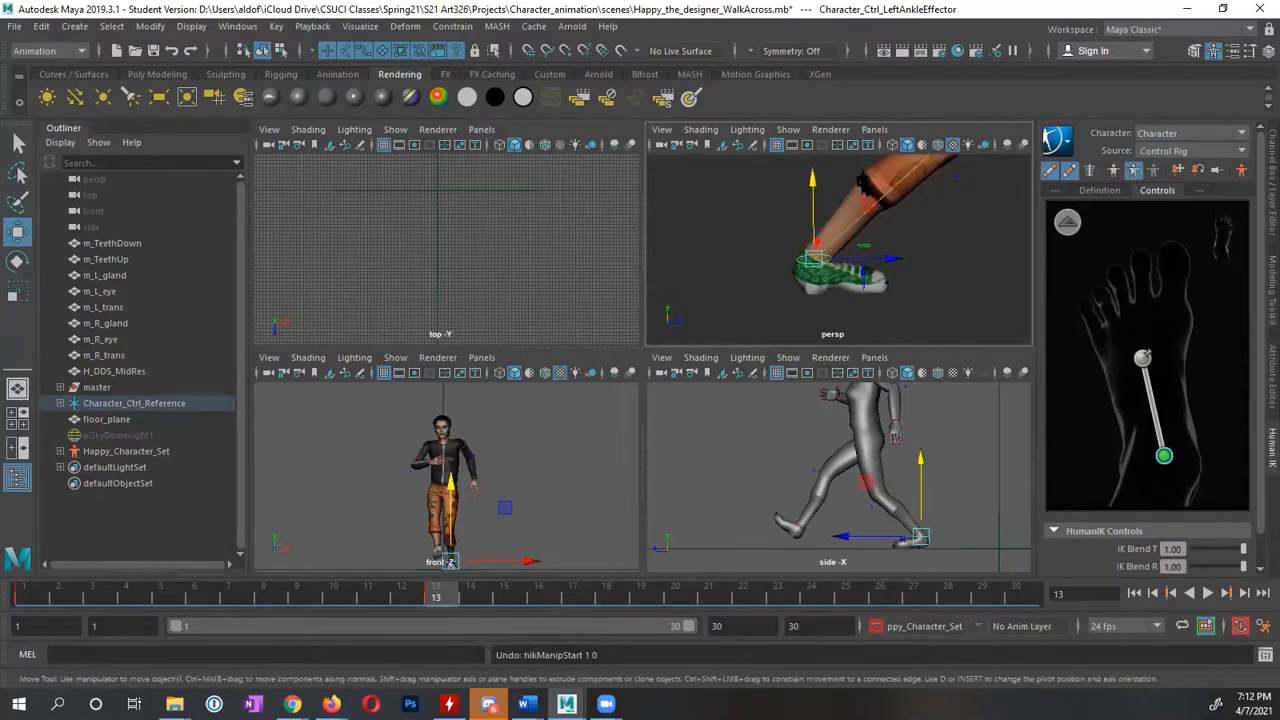
left_click_drag(814, 190, 814, 174)
key("ctrl+z")
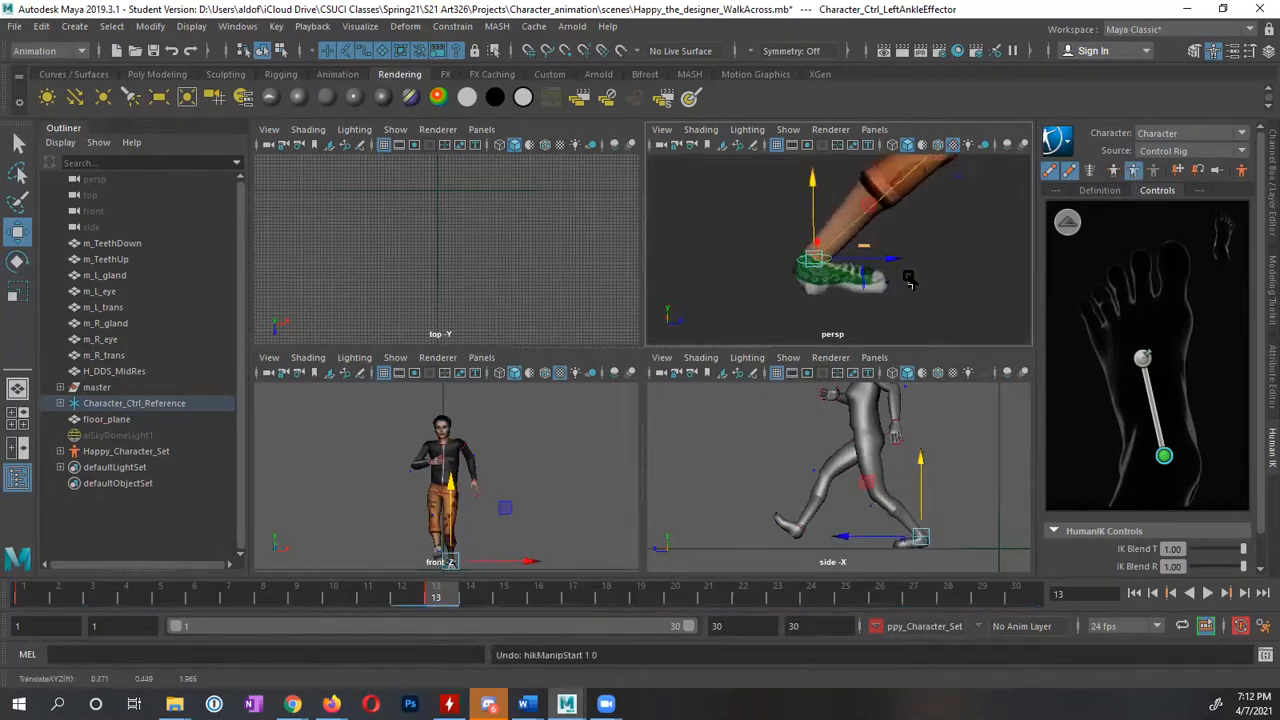
Pin the left foot effector's translation, raise the ankle so the heel lifts over the planted toes, and set a key at frame 13
left_click(1142, 358)
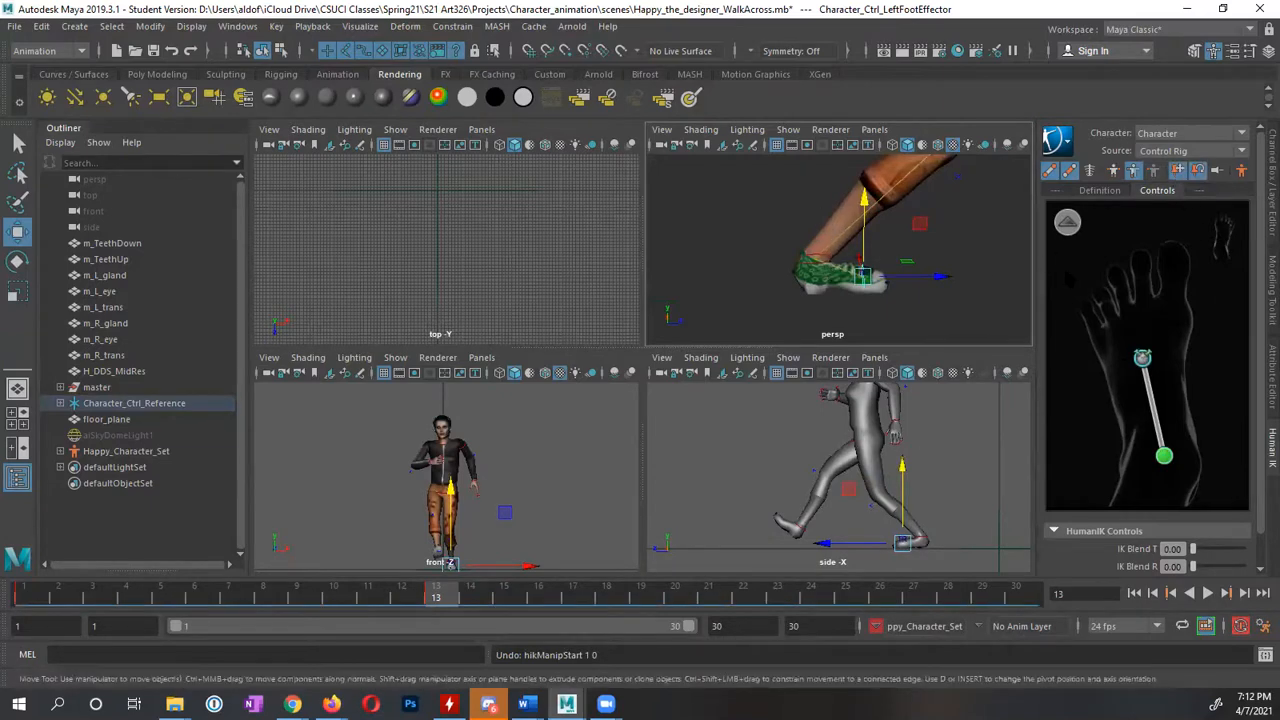
left_click(1164, 455)
left_click_drag(813, 187, 867, 145)
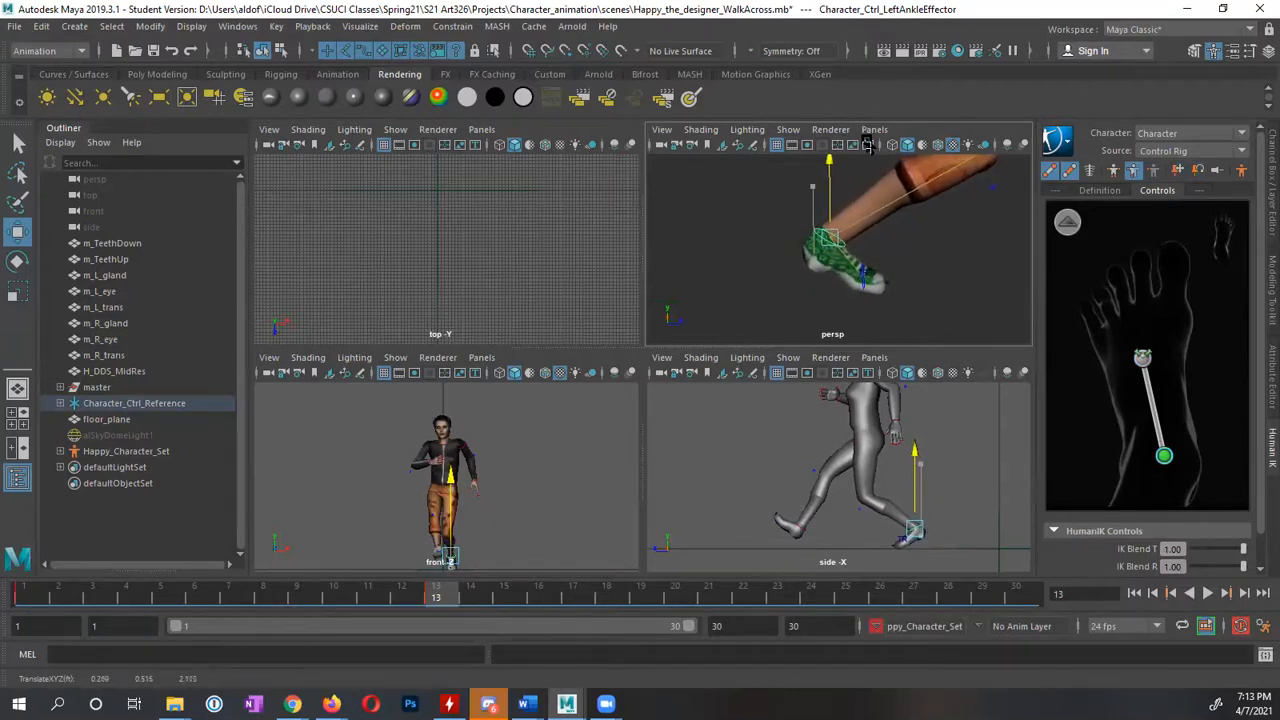
key("s")
middle_click_drag(929, 272, 923, 290, "alt")
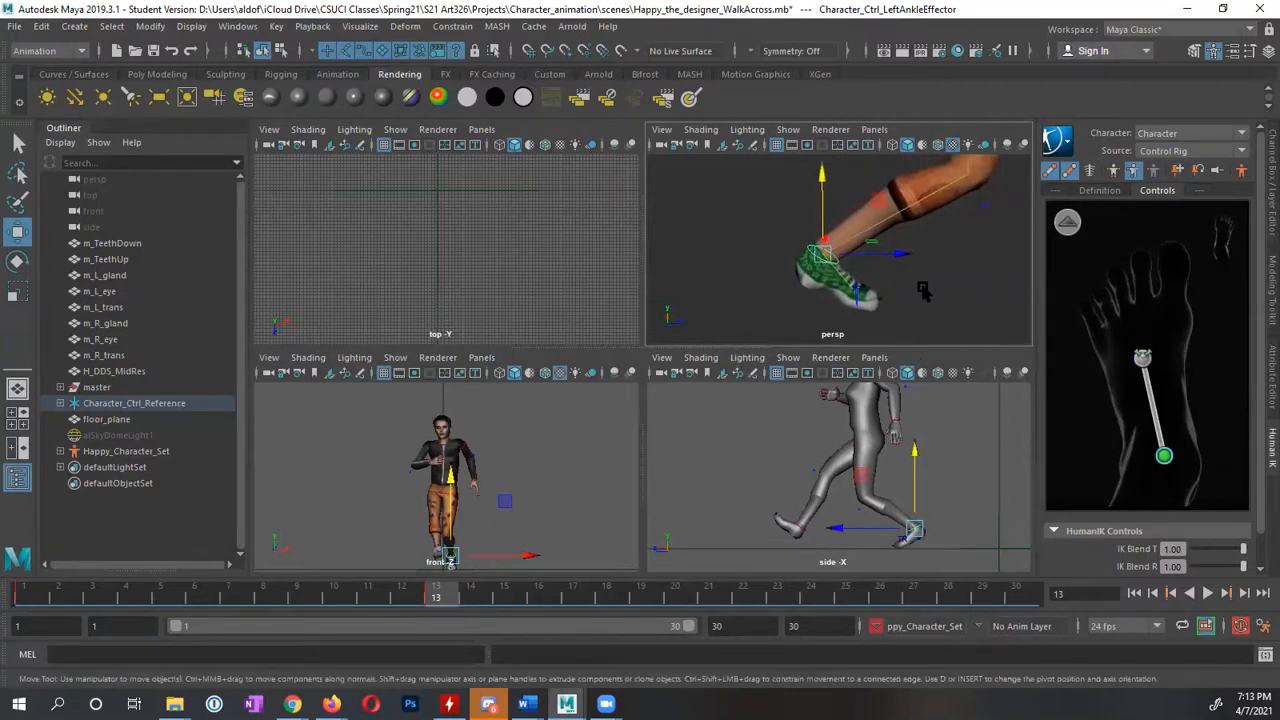
right_click_drag(923, 290, 808, 290, "alt")
middle_click_drag(880, 256, 824, 312, "alt")
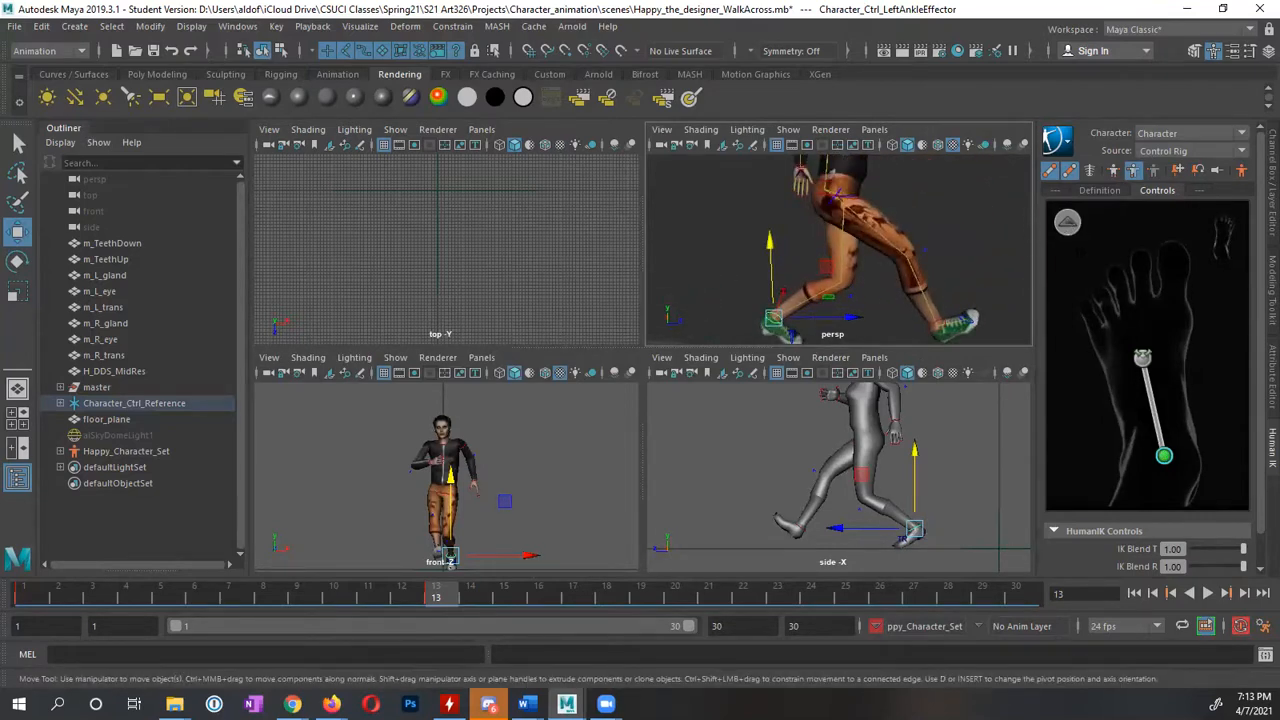
Return to the full-body controls, move the hips forward over the front leg, and set a key at frame 13
left_click(1067, 221)
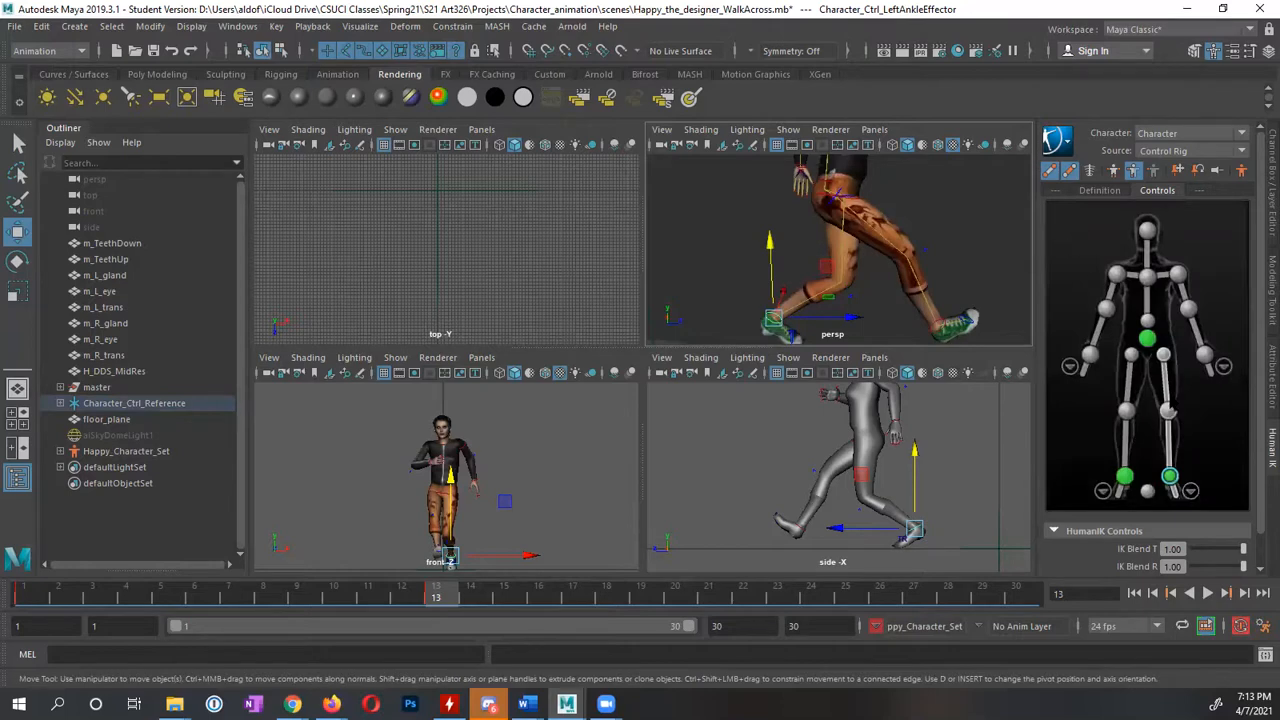
left_click(1147, 340)
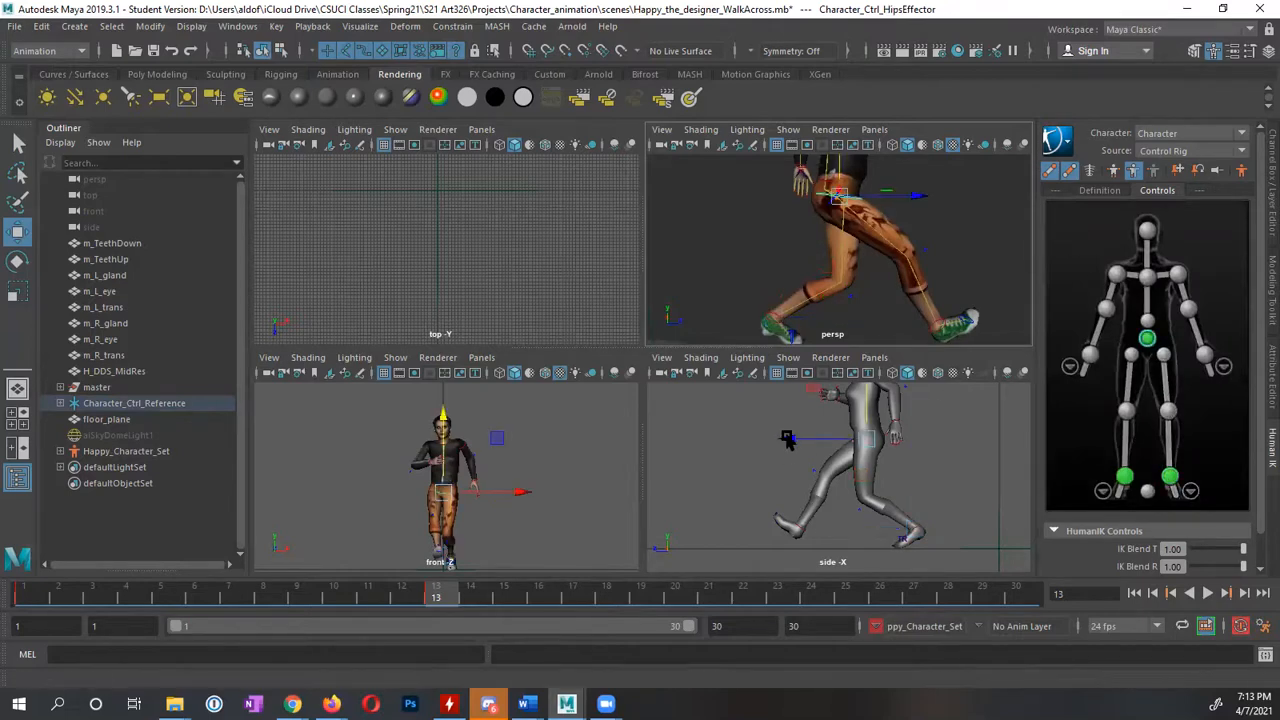
left_click_drag(788, 440, 763, 453)
key("s")
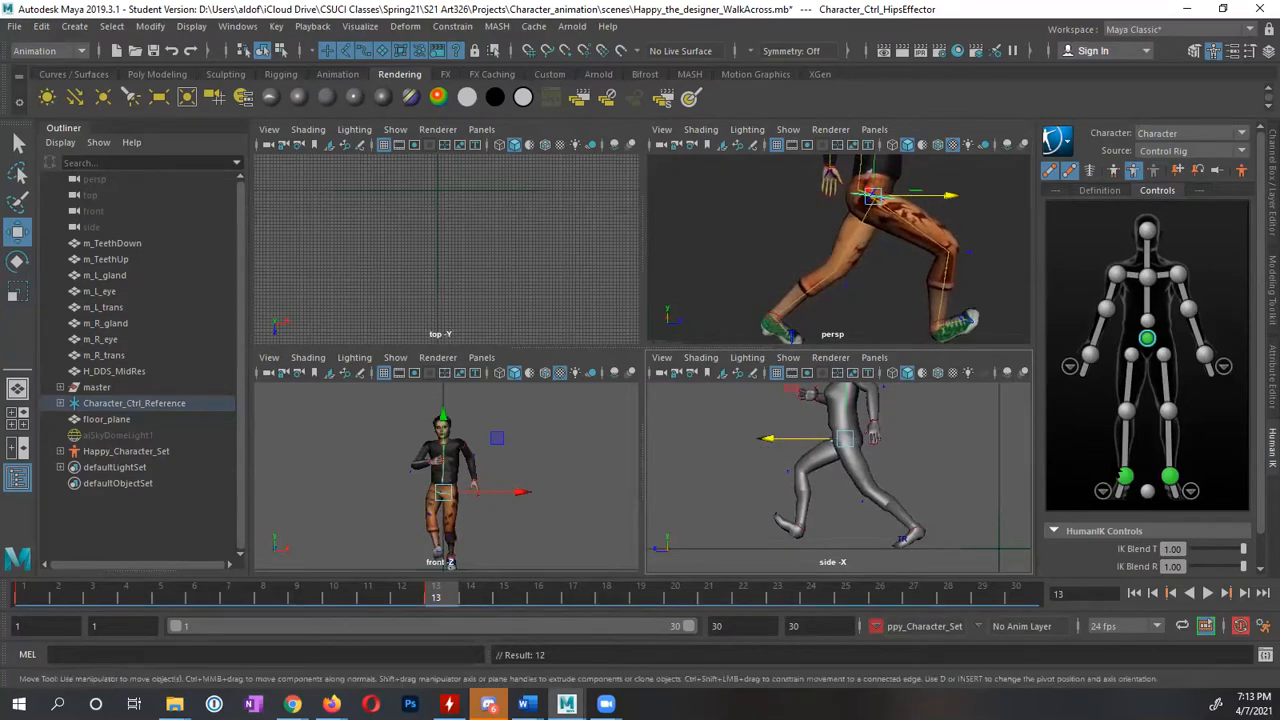
Lower the right ankle effector so the front heel reaches the ground at frame 13
left_click(1125, 478)
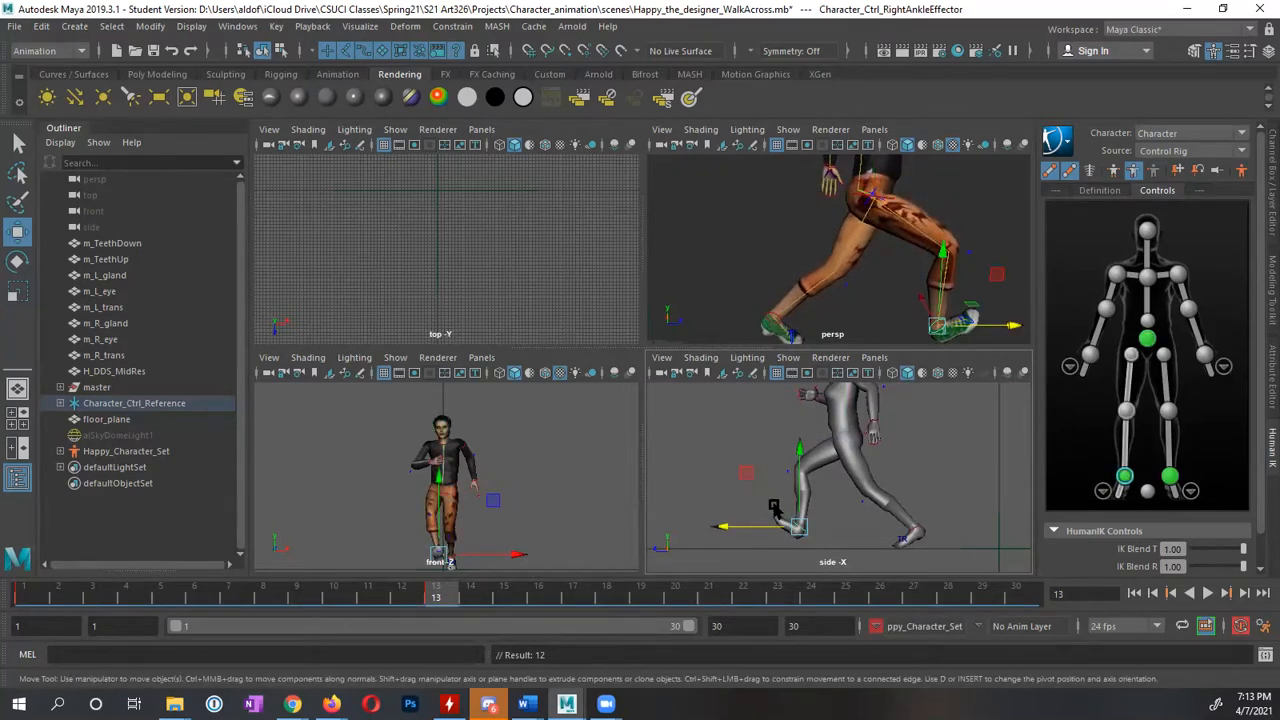
left_click_drag(744, 480, 743, 486)
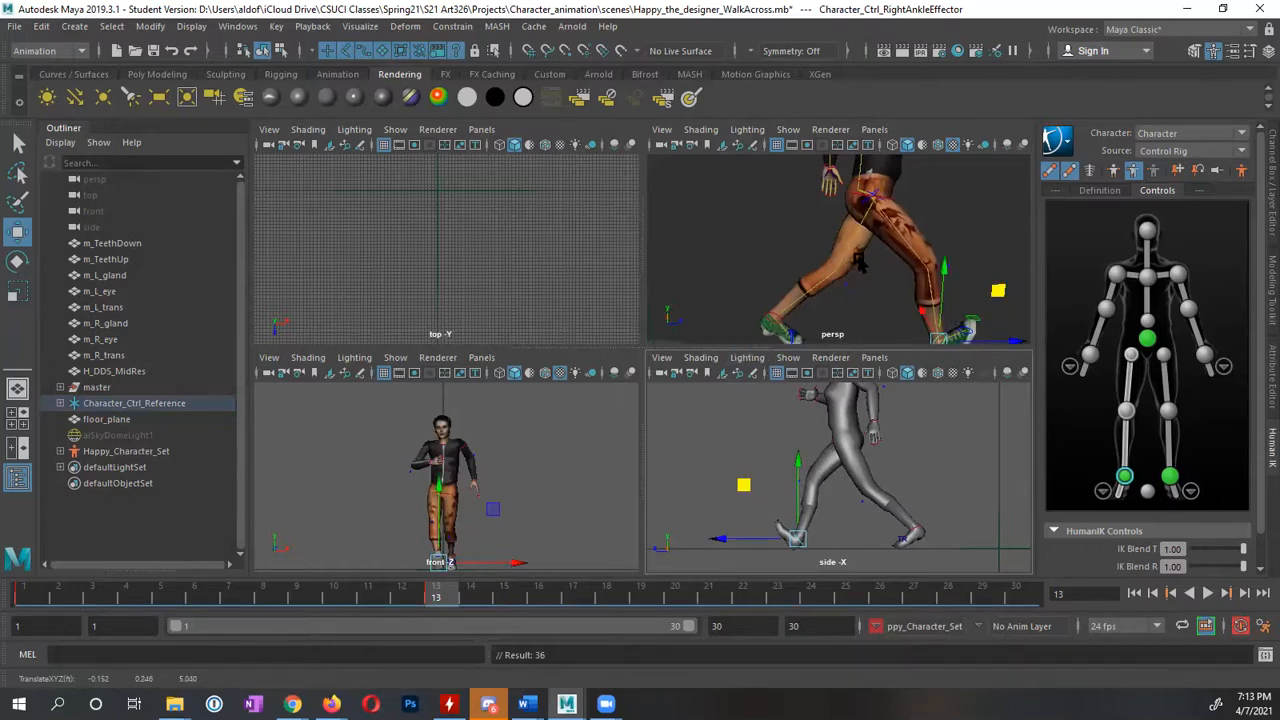
left_click_drag(907, 248, 790, 263, "alt")
right_click_drag(790, 263, 782, 263, "alt")
left_click_drag(800, 262, 926, 258, "alt")
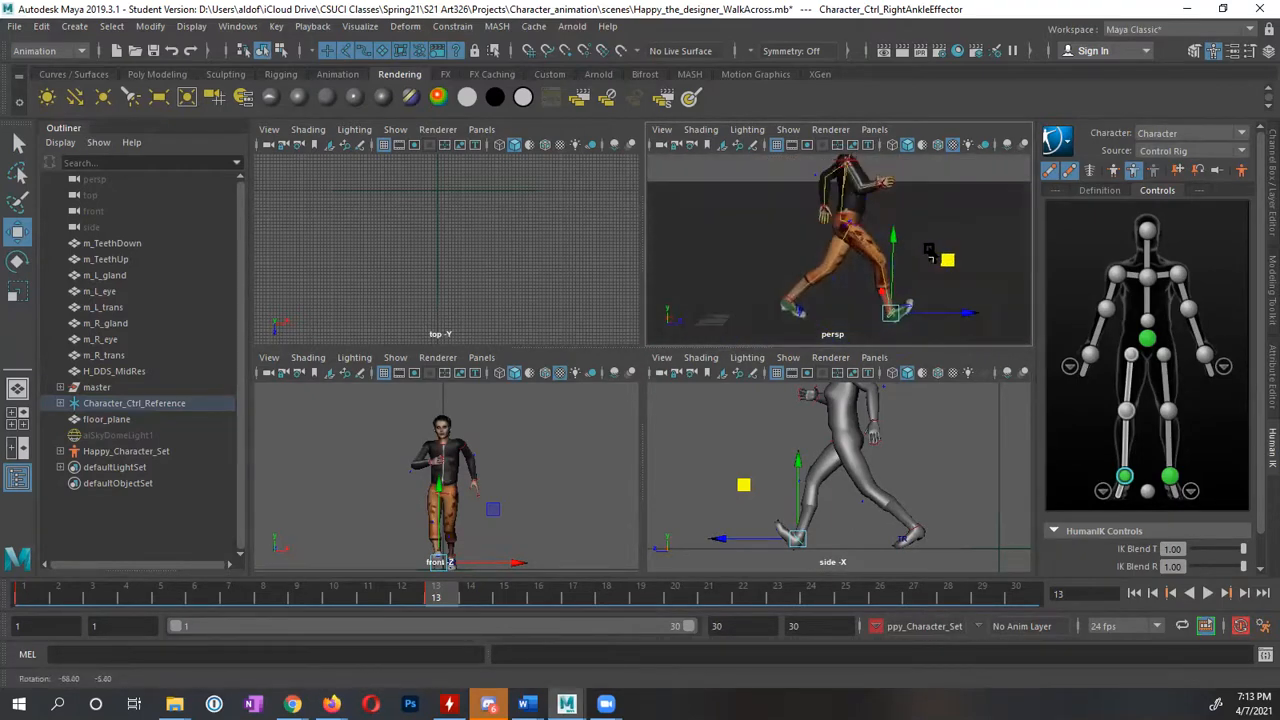
Rotate the right foot in the side view so its toes drop closer to the ground
middle_click_drag(833, 508, 845, 499, "alt")
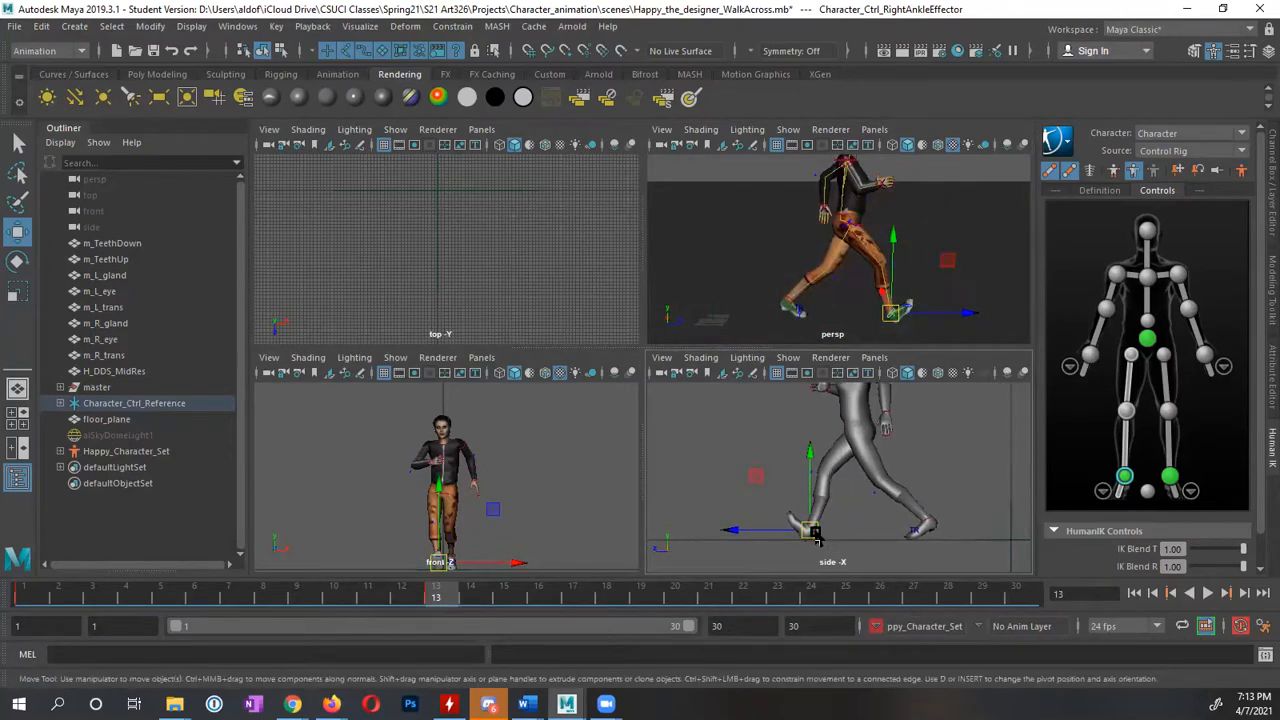
key("e")
mouse_move(827, 462)
left_mouse_down()
mouse_move(791, 466)
mouse_move(806, 466)
left_mouse_up()
key("w")
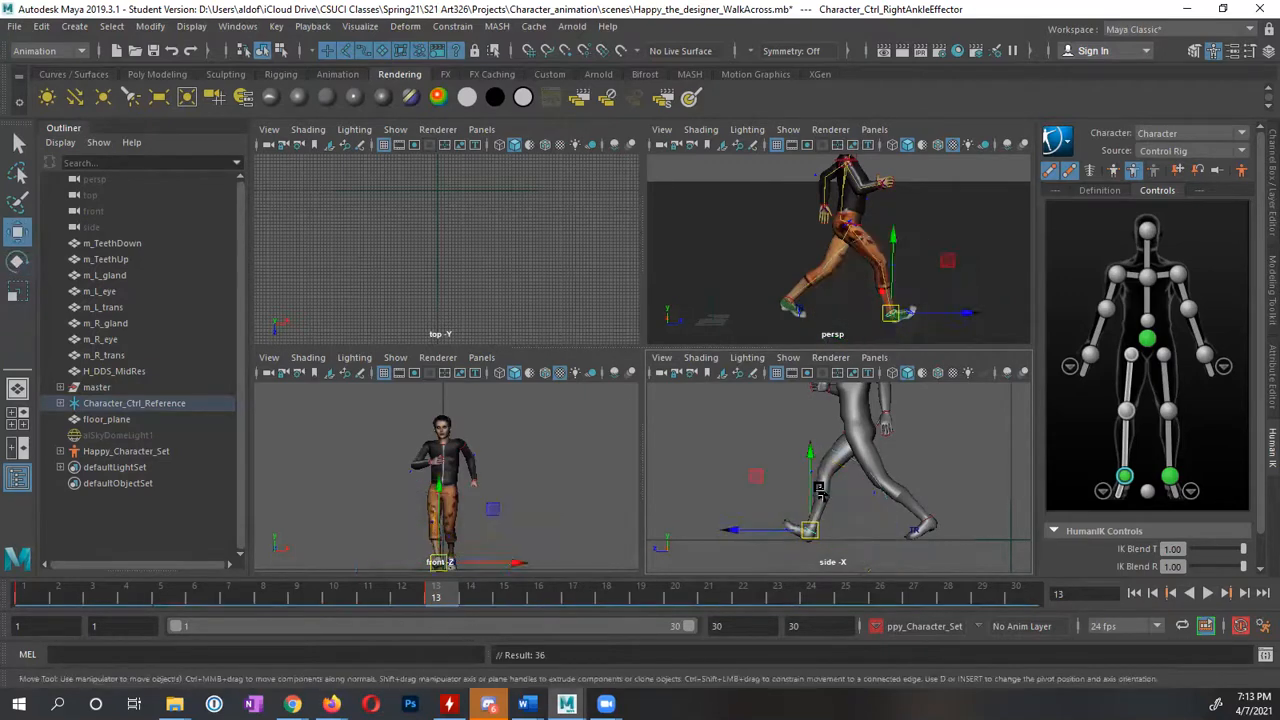
Nudge the right ankle slightly upward and a little further forward along the walking direction
middle_click_drag(846, 522, 847, 488, "alt")
right_click_drag(814, 509, 929, 494, "alt")
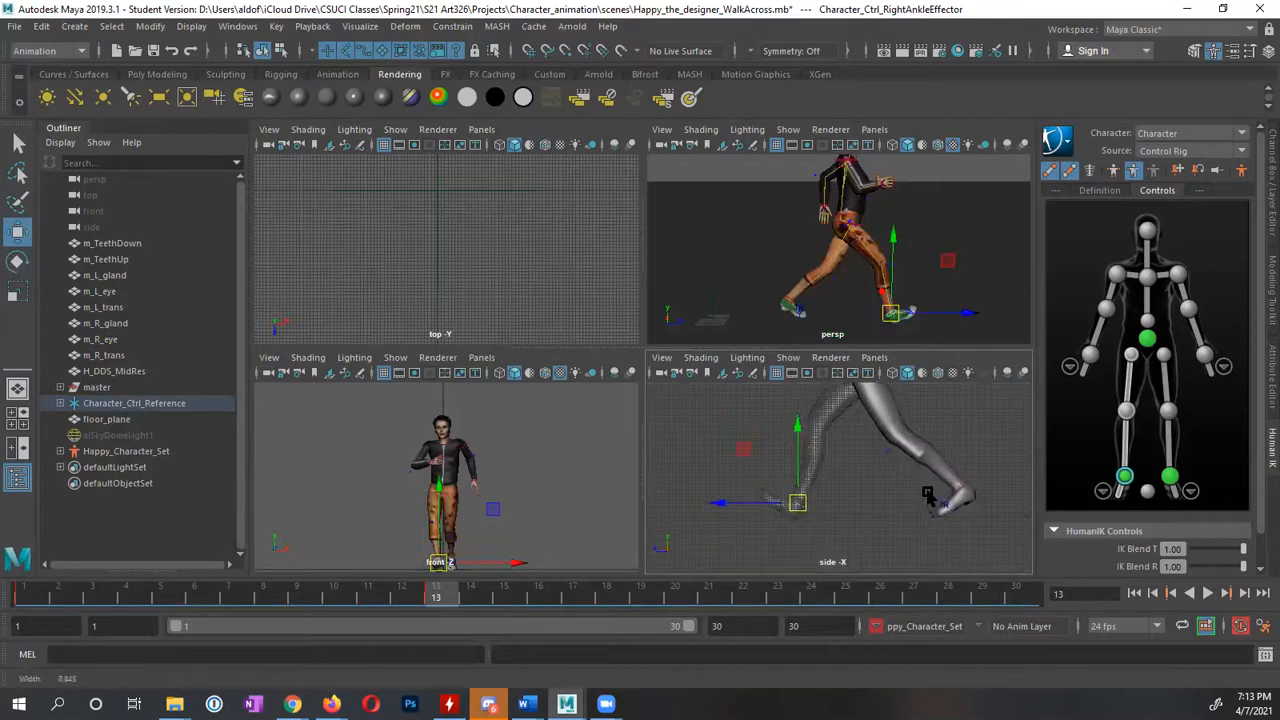
left_click_drag(803, 450, 797, 438)
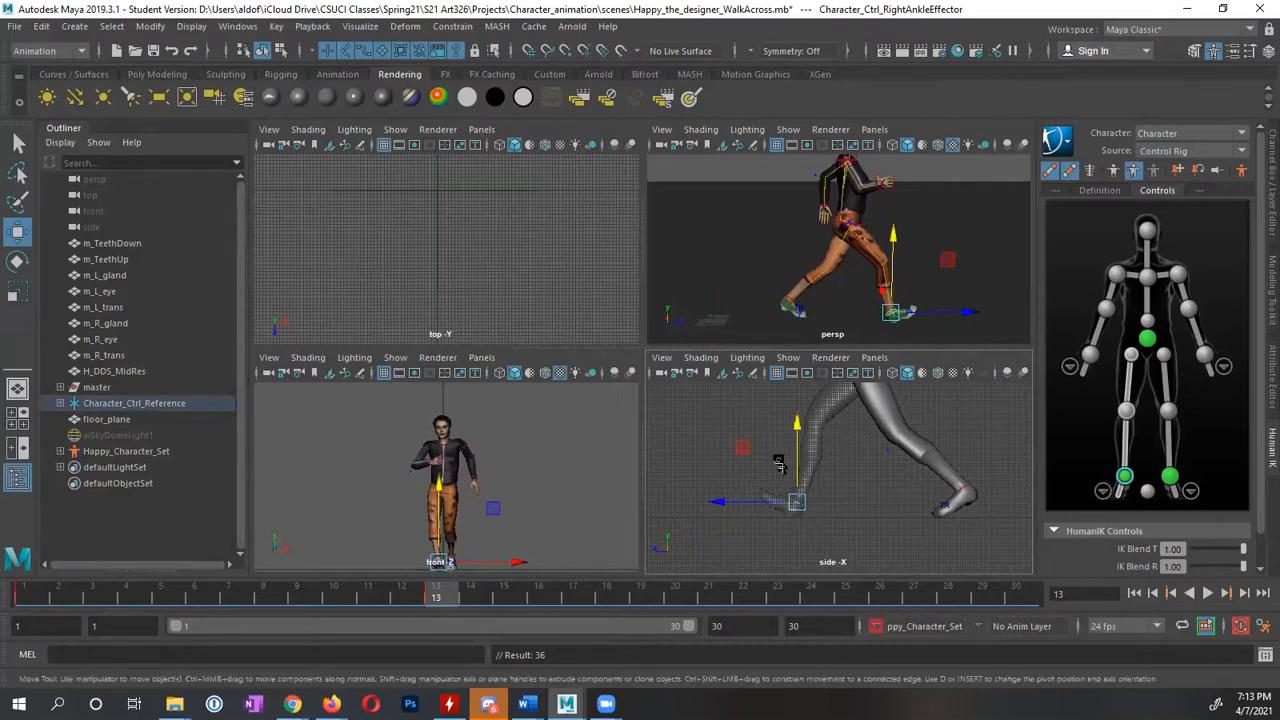
left_click_drag(717, 503, 711, 503)
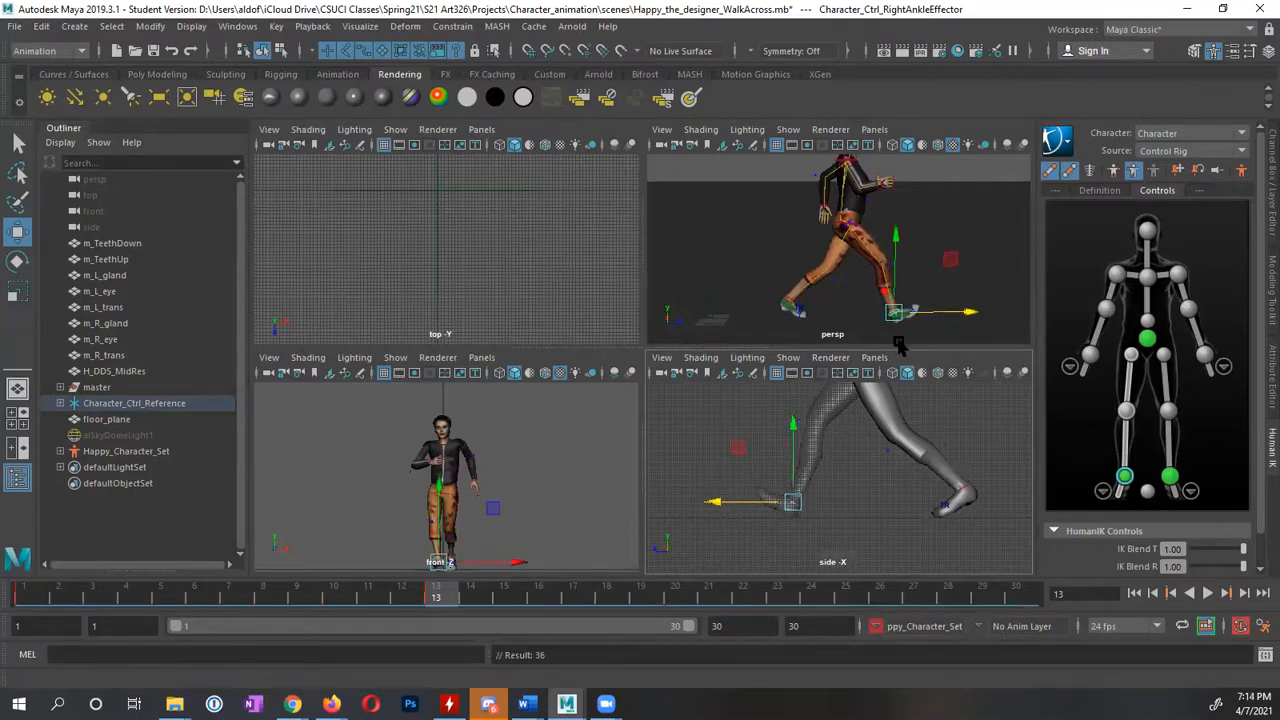
Inspect both feet from the front, select the left ankle effector and play the walk animation to check the motion
left_click_drag(912, 297, 741, 291, "alt")
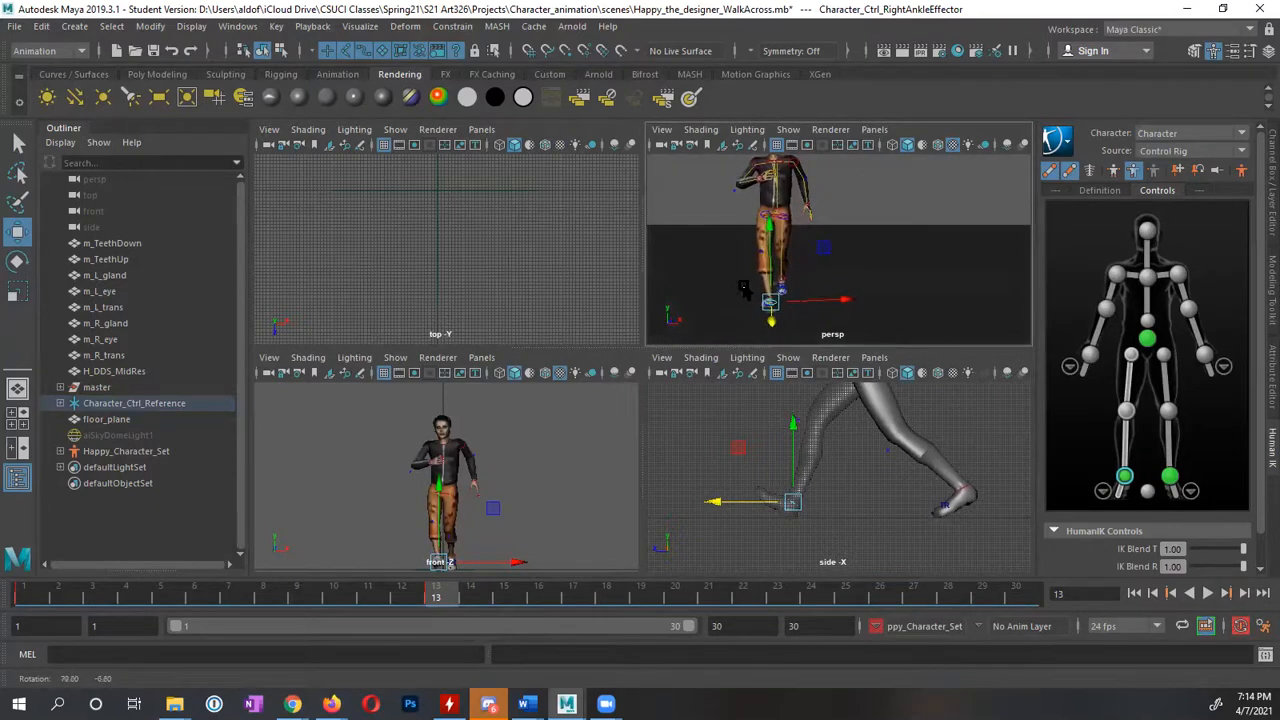
scroll(540, 474, "up", 5)
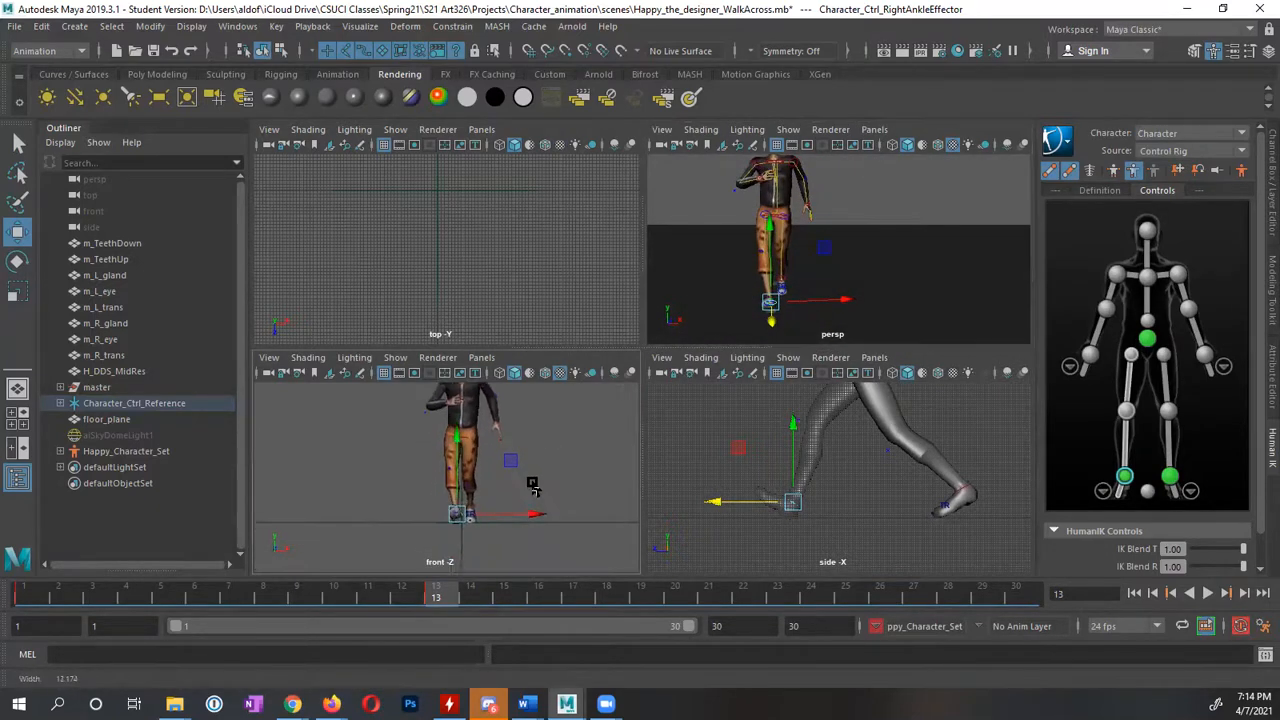
middle_click_drag(583, 501, 573, 443, "alt")
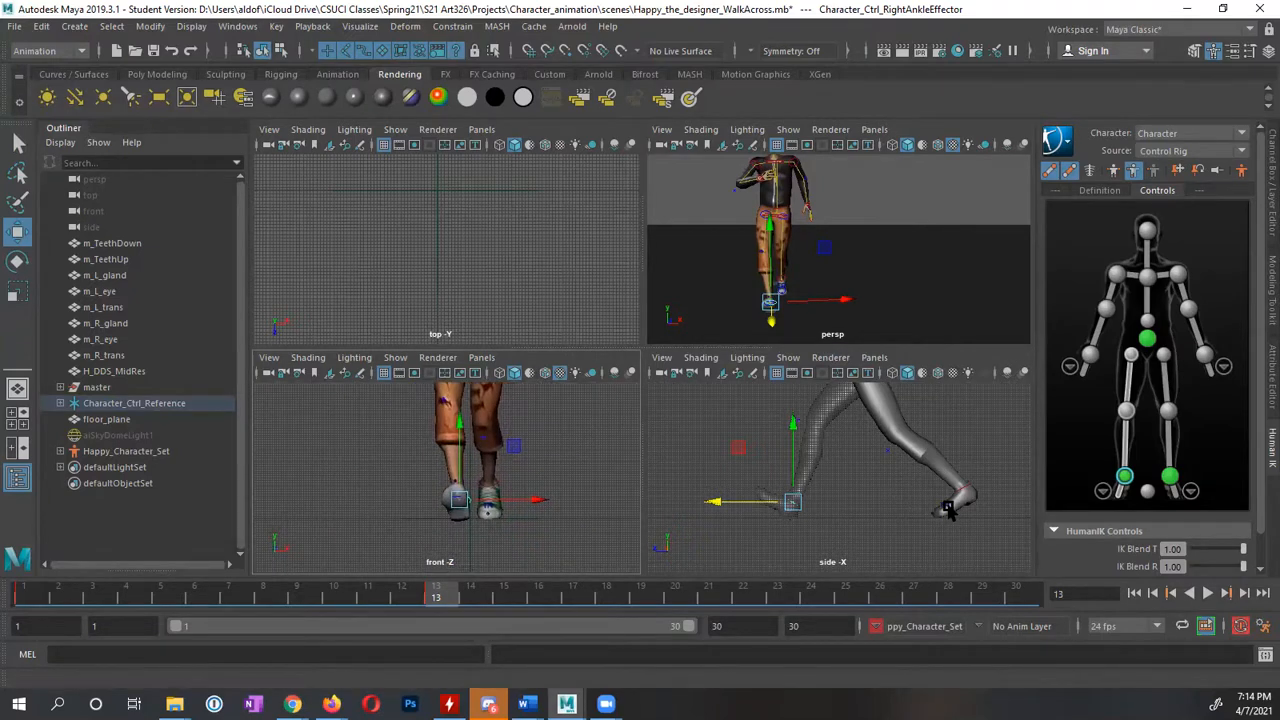
left_click(1169, 477)
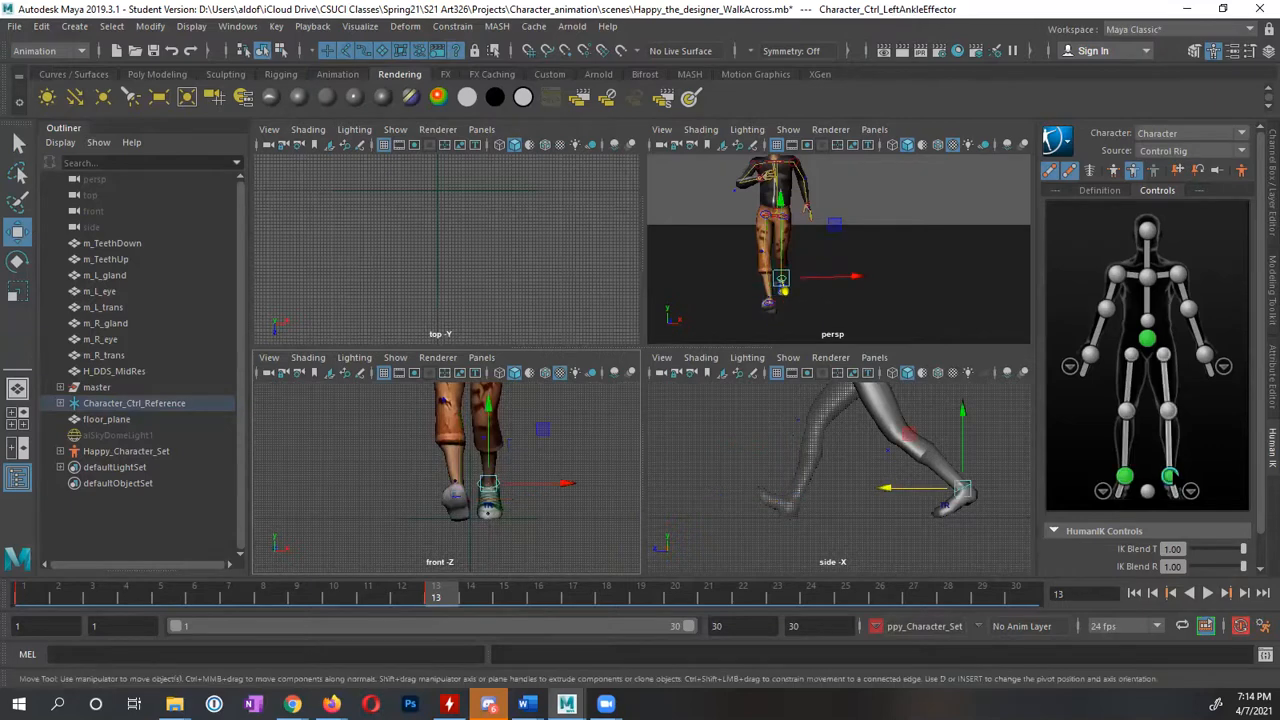
key("alt+v")
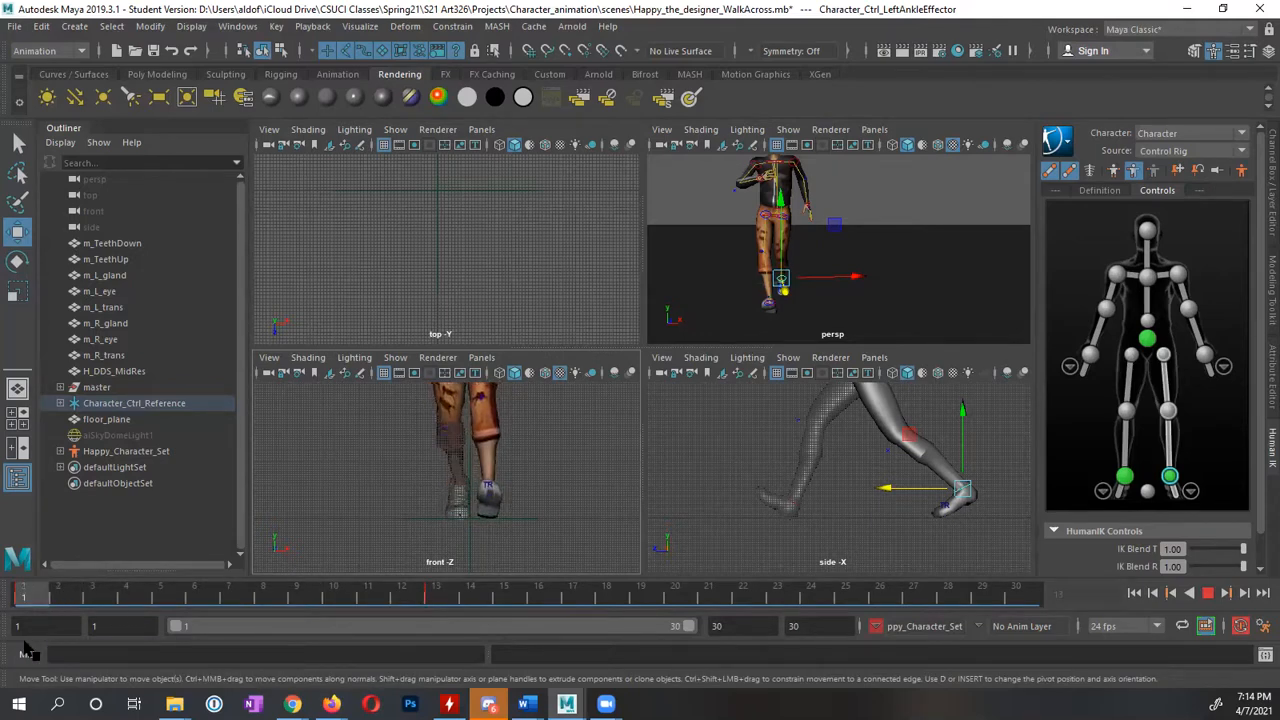
key("alt+v")
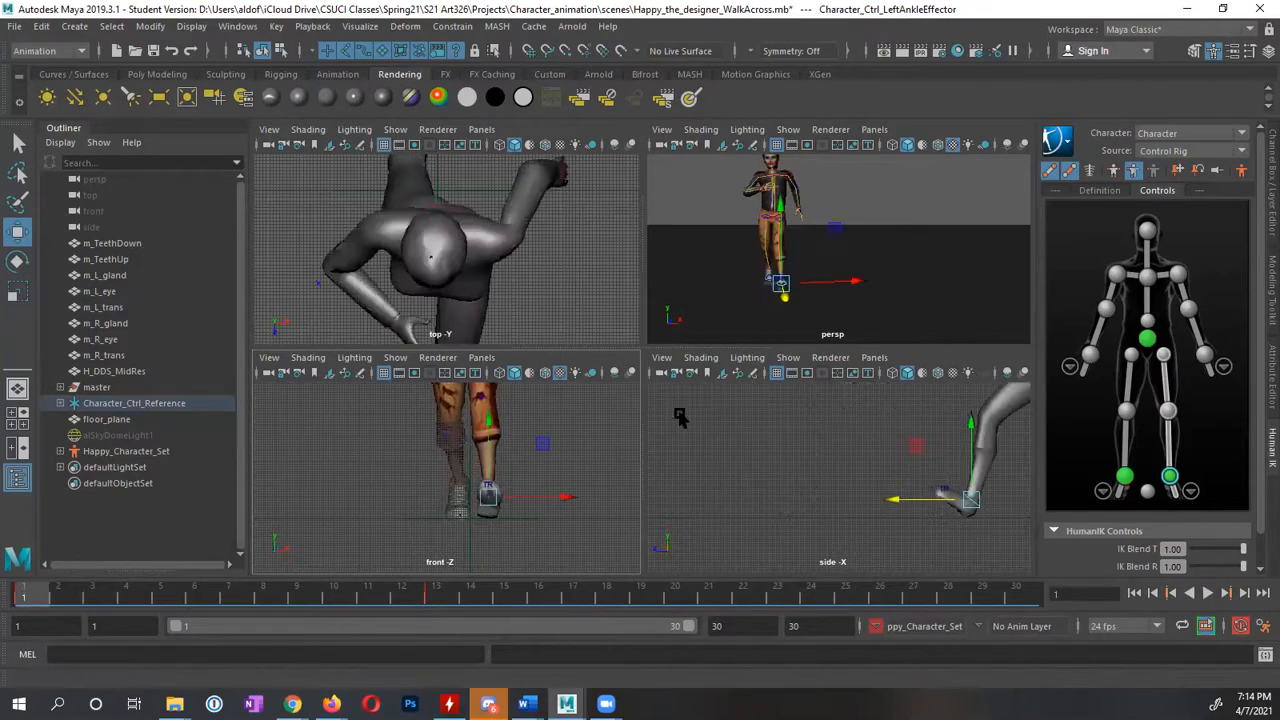
Shift the left ankle effector inward toward the body's centre line at frame 1 and key it
left_click(856, 285)
left_click_drag(561, 495, 551, 499)
key("s")
key("s")
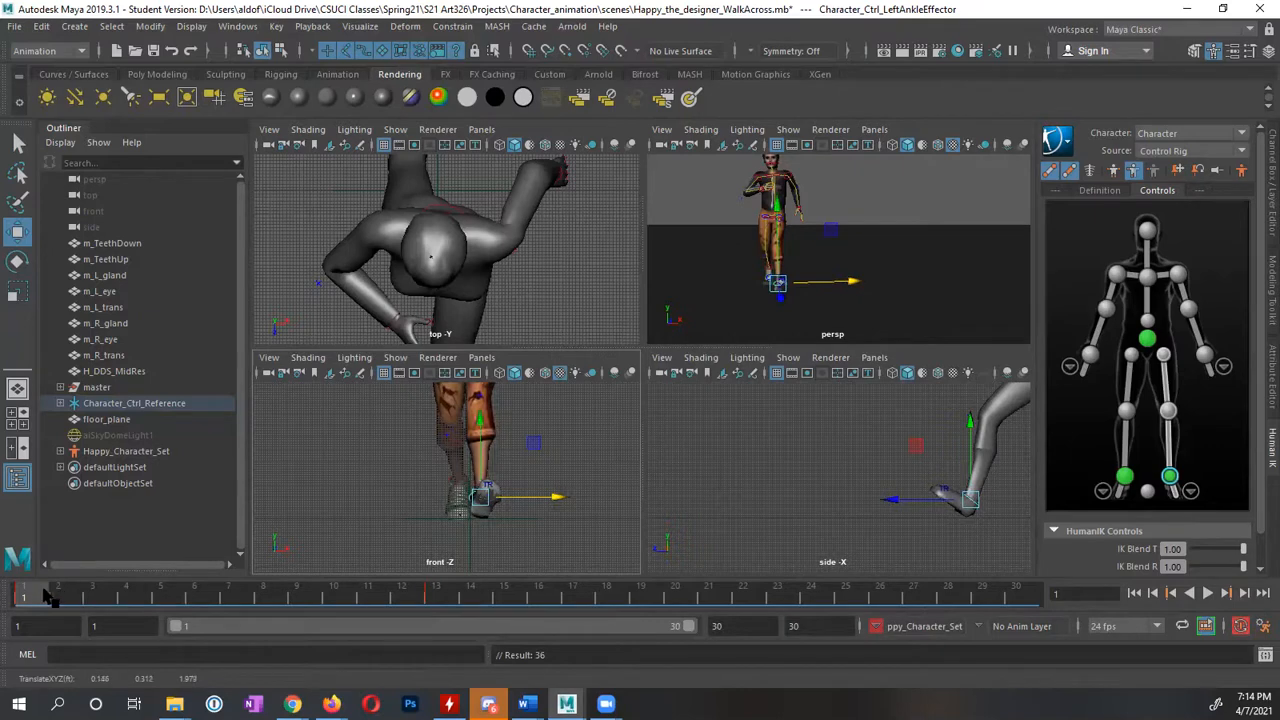
At frame 13, shift the left ankle effector inward toward the centre line so the whole foot moves with it
mouse_move(47, 597)
left_mouse_down()
mouse_move(420, 600)
mouse_move(115, 627)
mouse_move(414, 623)
mouse_move(462, 603)
left_mouse_up()
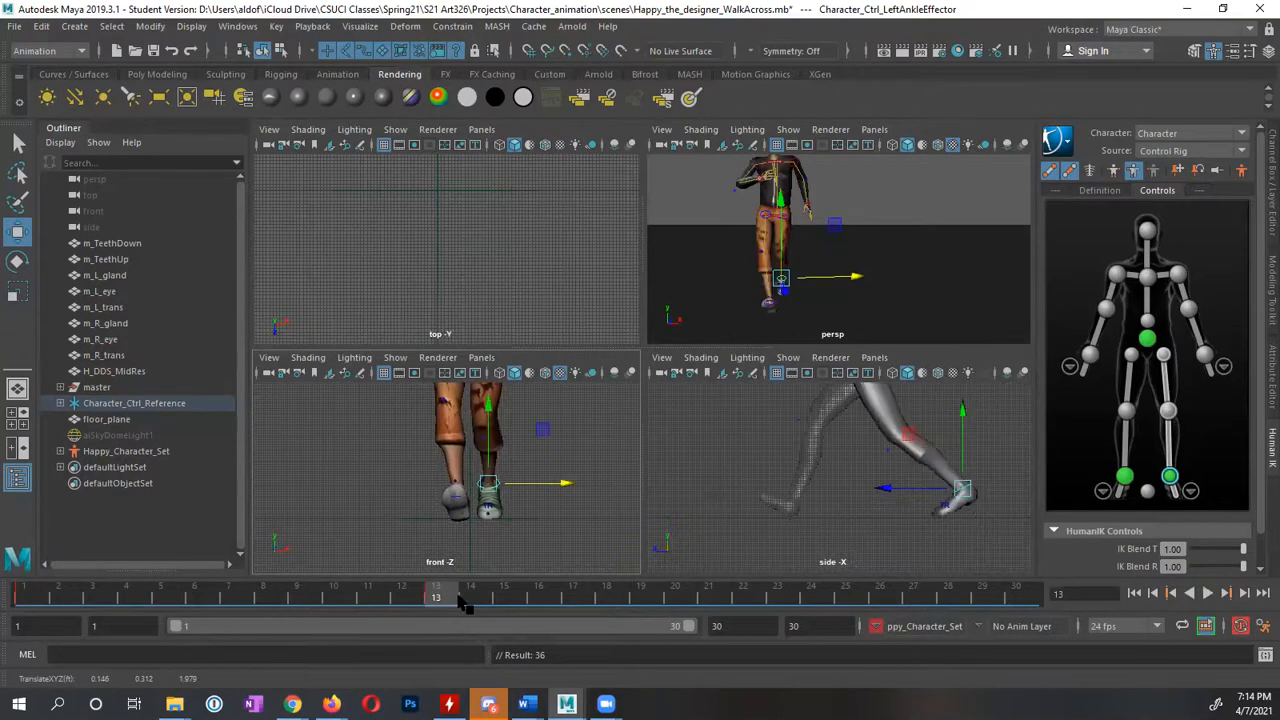
left_click_drag(563, 486, 553, 488)
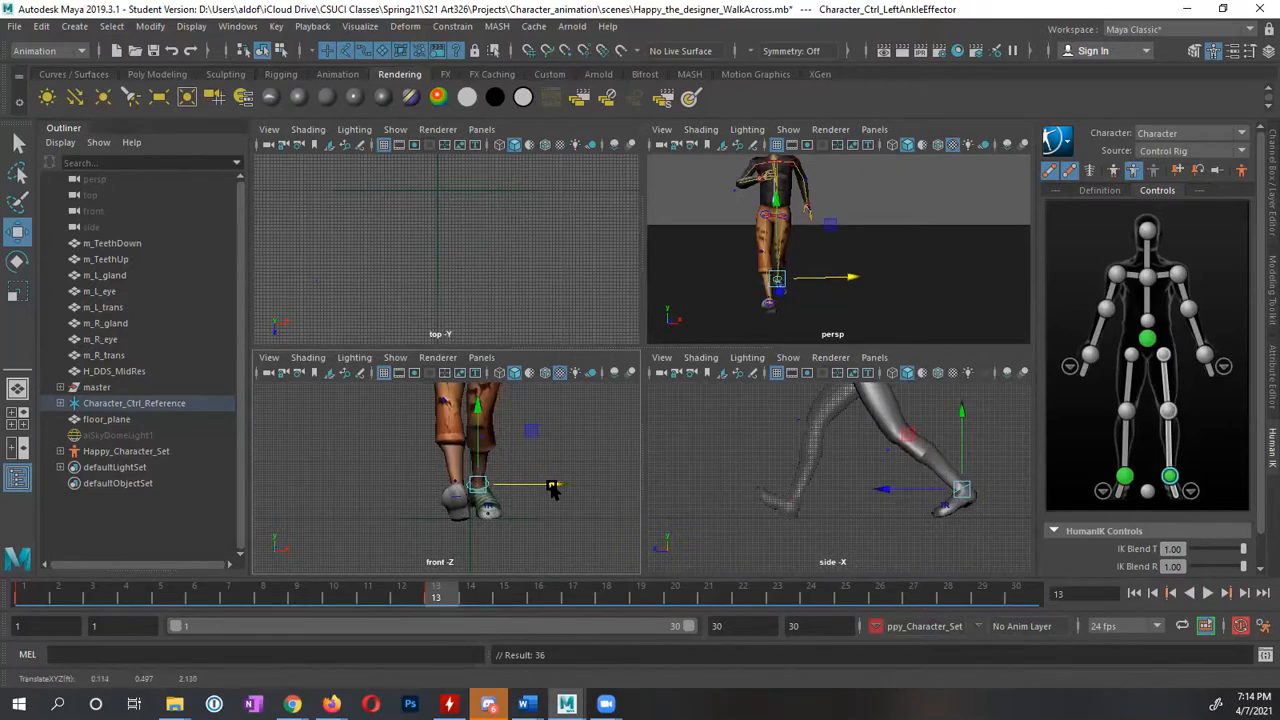
key("ctrl+z")
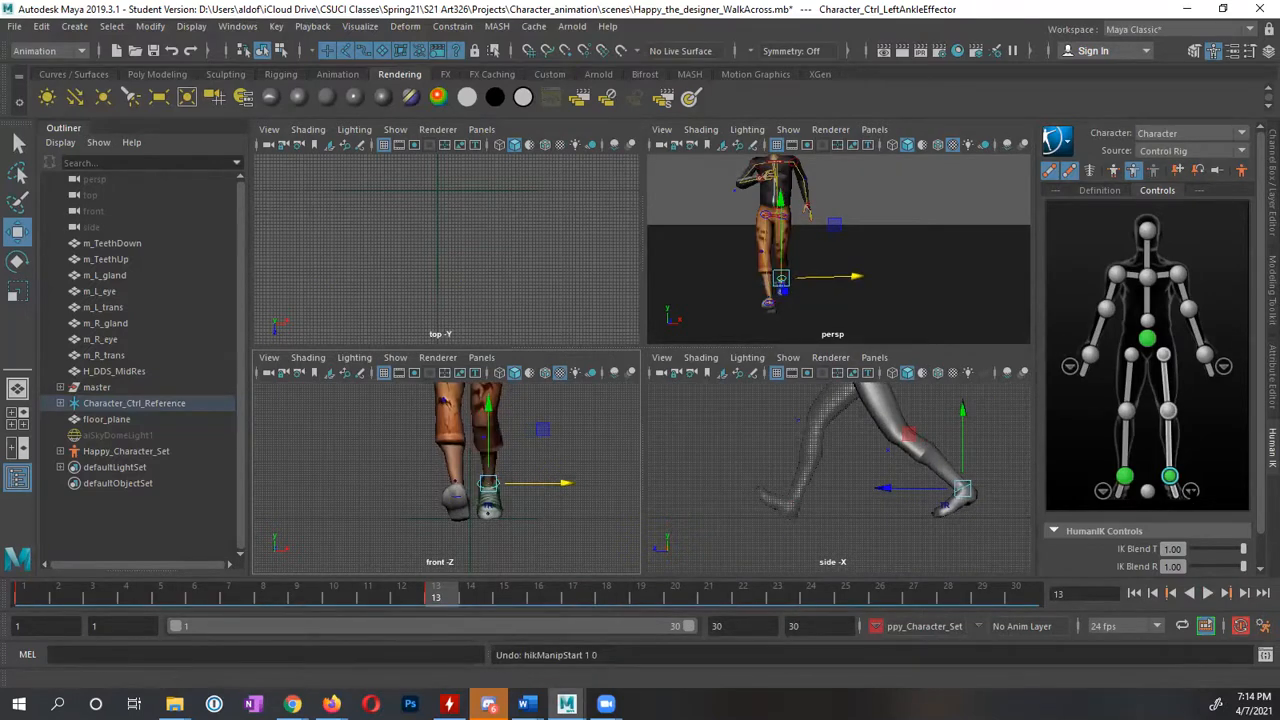
left_click(1189, 491)
left_click(1141, 356)
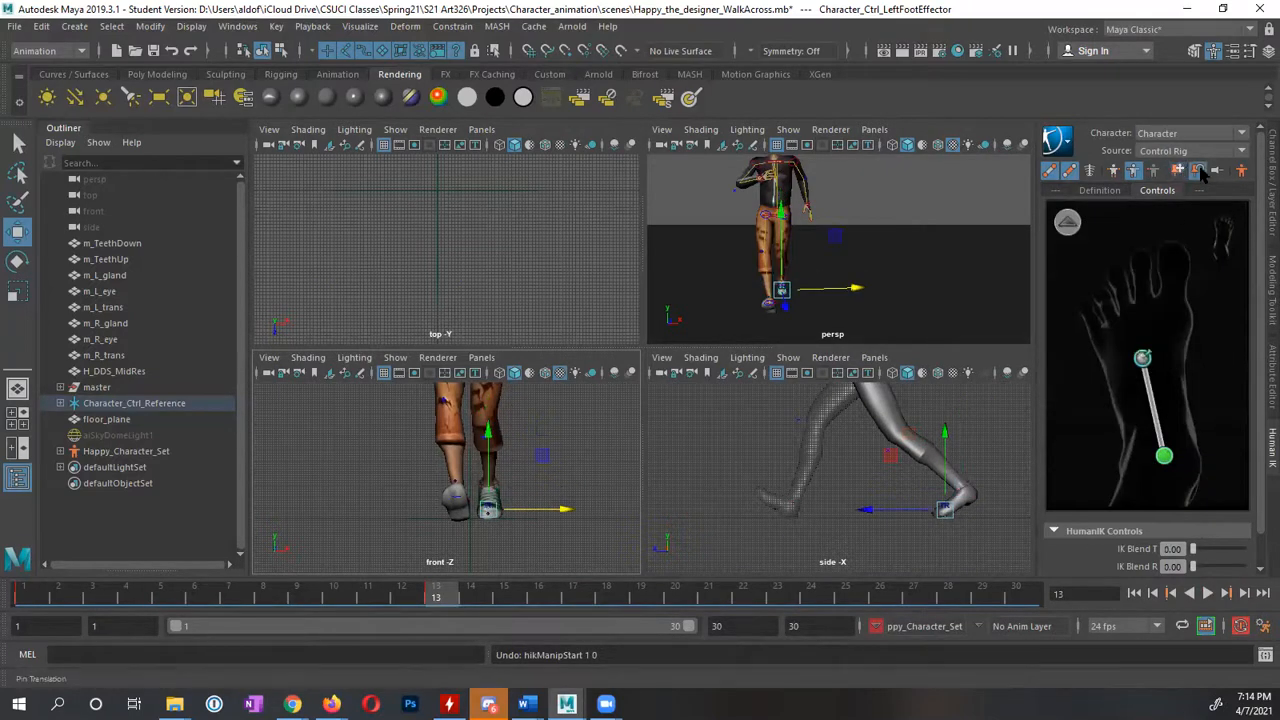
left_click(1163, 455)
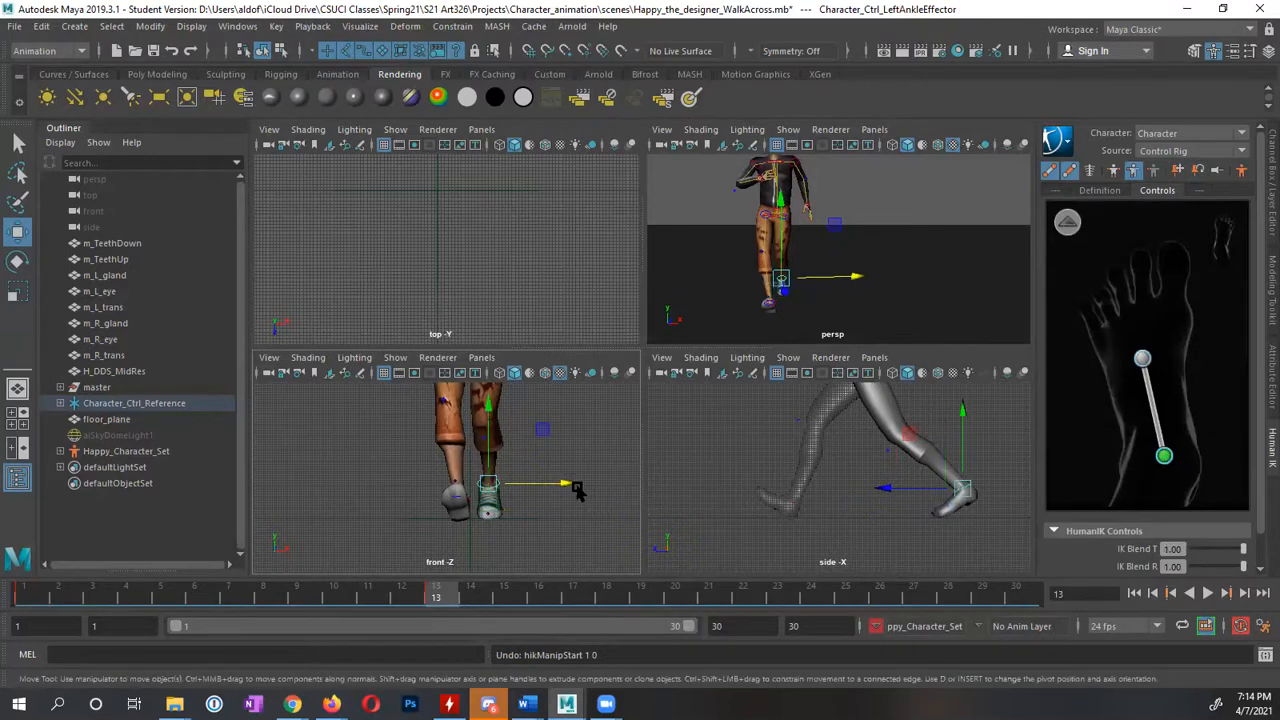
left_click_drag(577, 490, 557, 490)
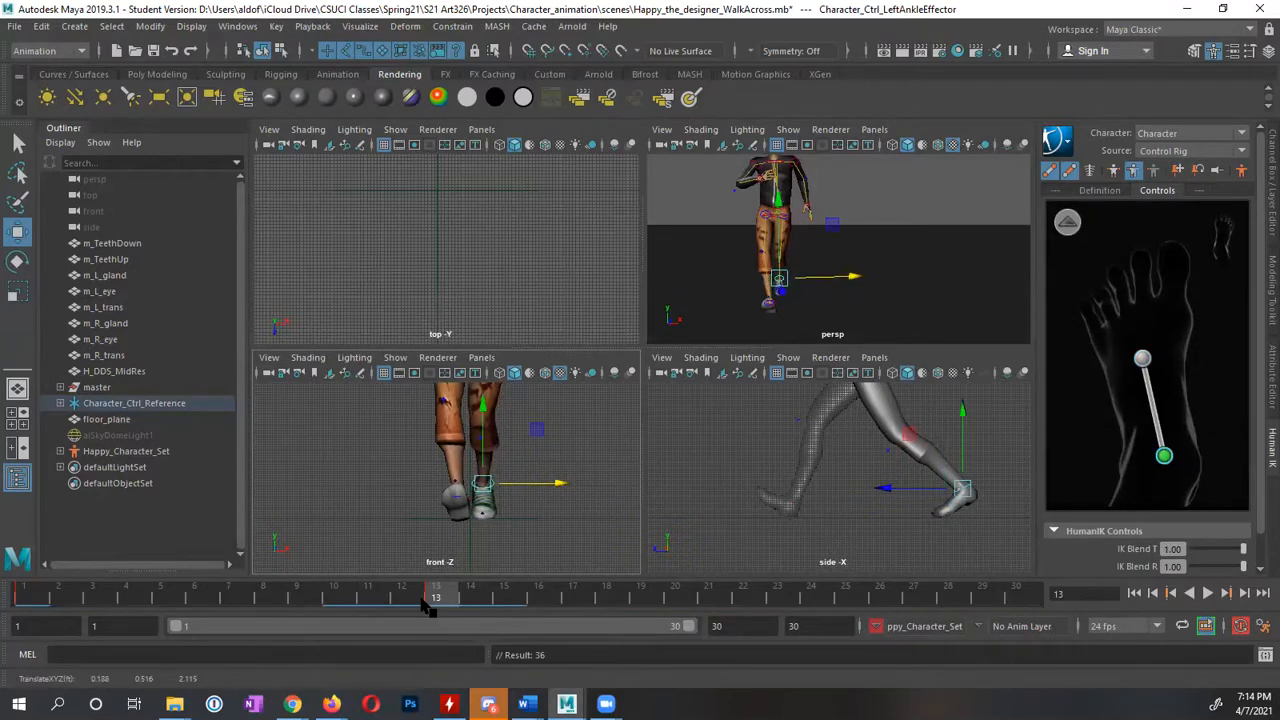
Play the walk animation and frame the upper body in the front view to check the motion
key("alt+v")
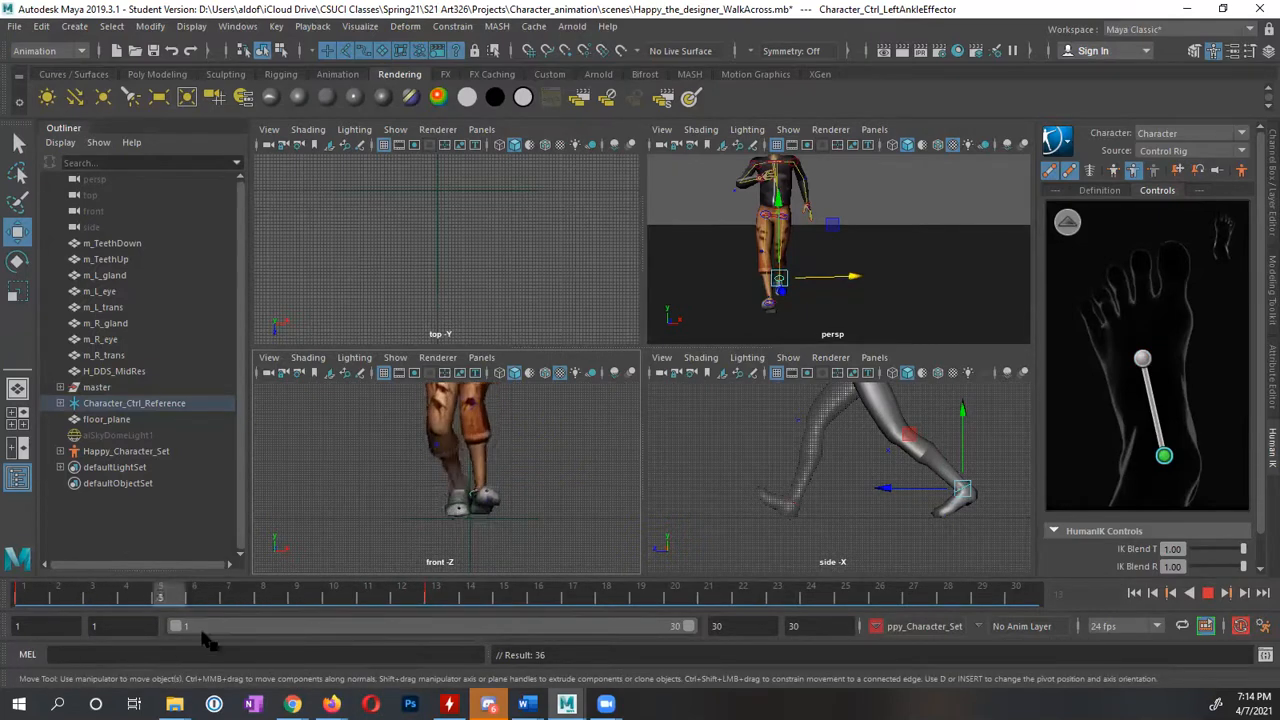
key("alt+v")
middle_click_drag(552, 406, 540, 480, "alt")
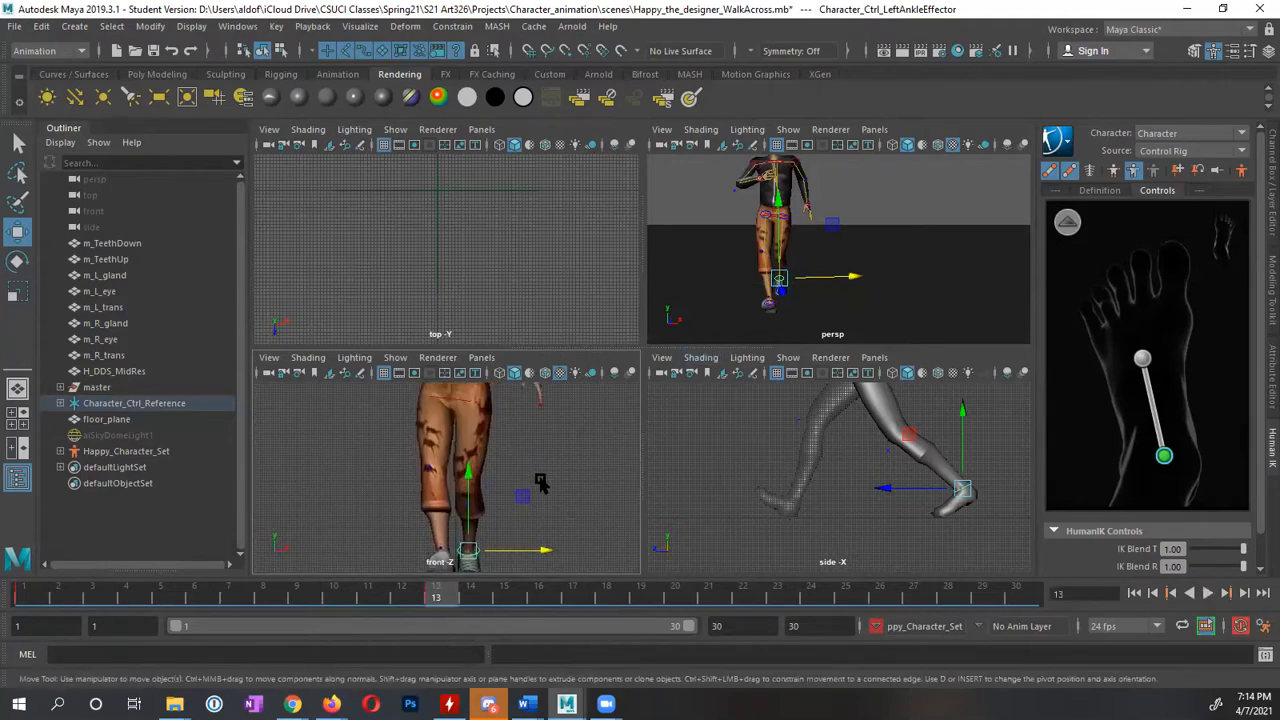
right_click_drag(540, 480, 430, 468, "alt")
right_click_drag(521, 442, 495, 442, "alt")
middle_click_drag(495, 442, 506, 506, "alt")
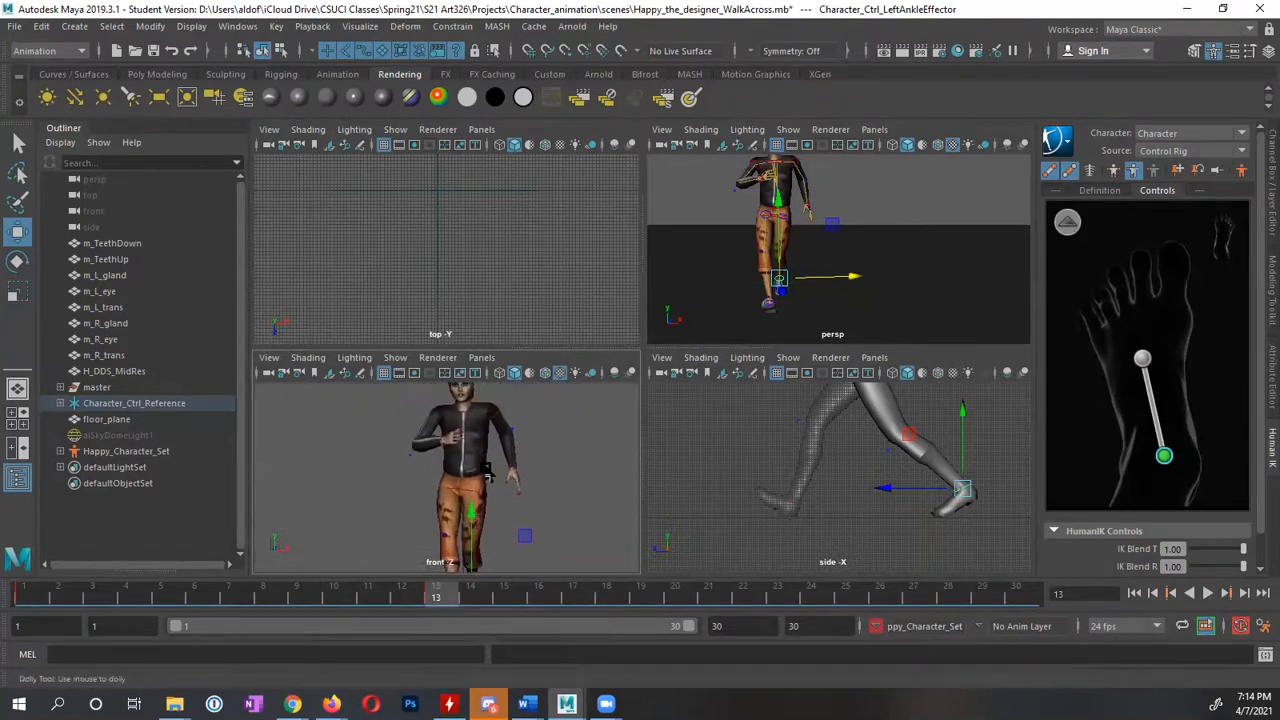
key("alt+v")
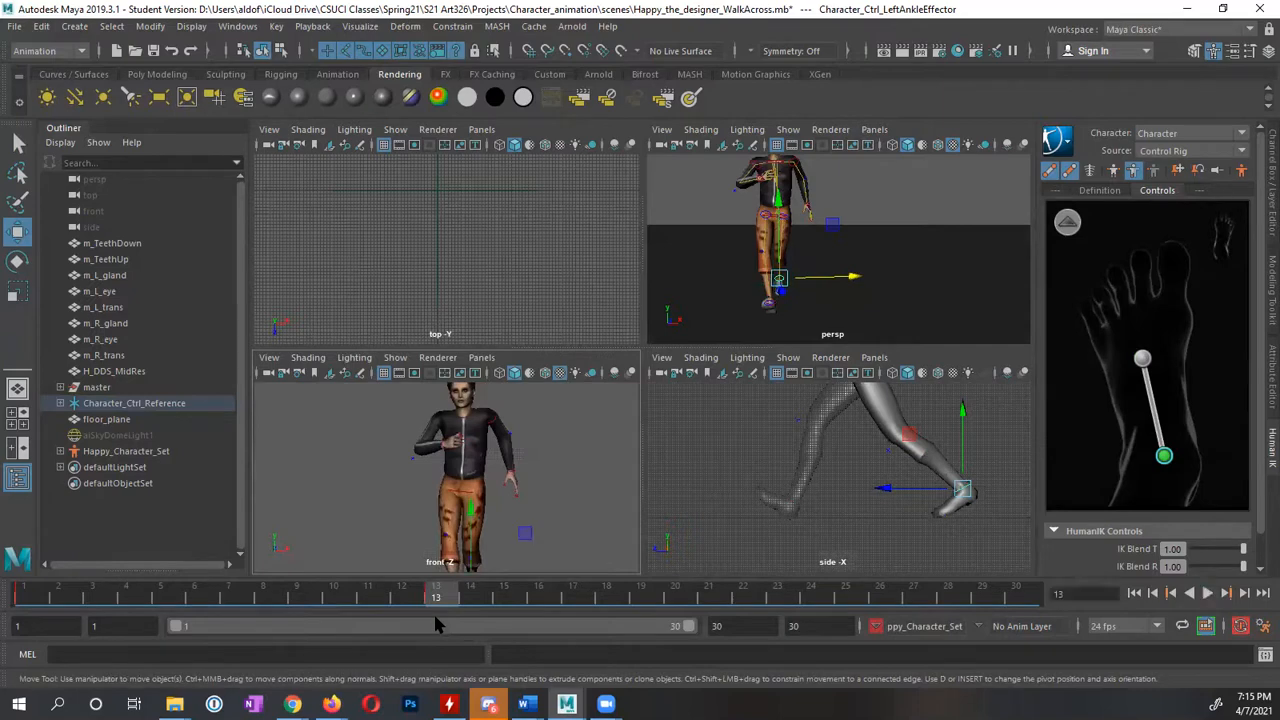
Return to the full-body controls, select the hips effector and nudge it slightly sideways at frame 13
mouse_move(851, 298)
left_mouse_down("alt")
mouse_move(1000, 298)
mouse_move(790, 290)
mouse_move(835, 301)
mouse_move(850, 320)
left_mouse_up("alt")
left_click(1067, 222)
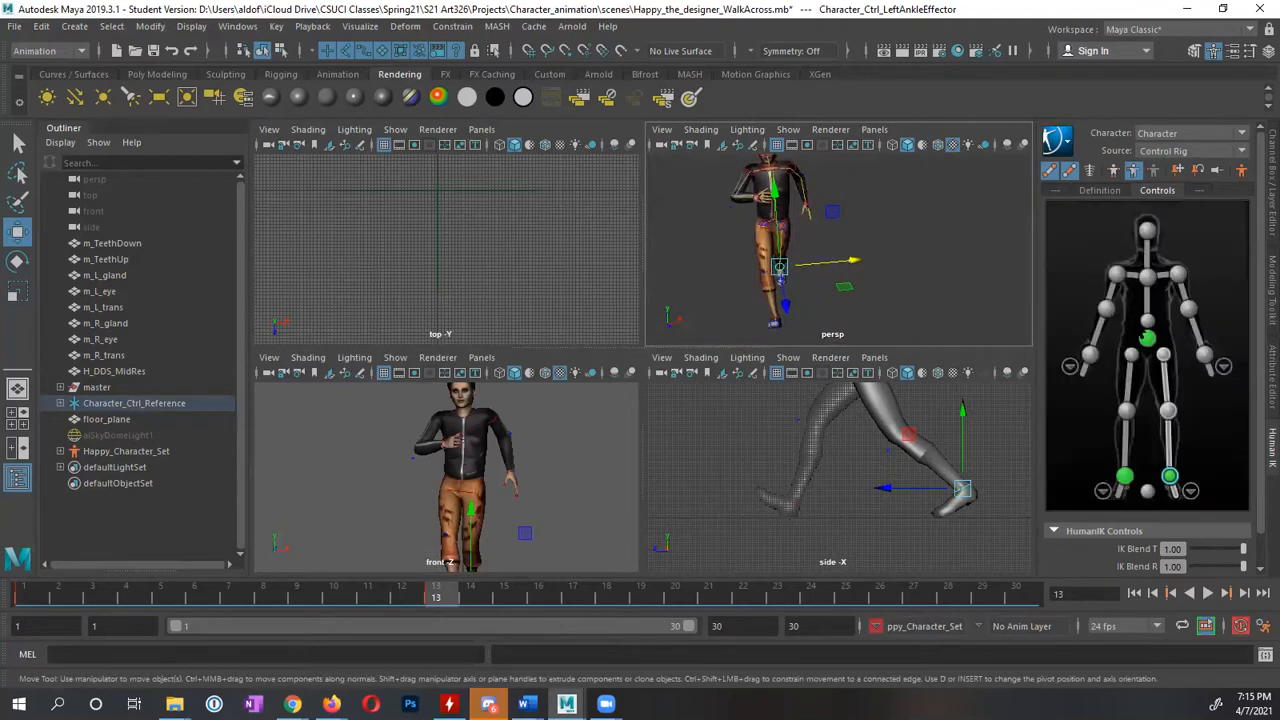
left_click(1147, 338)
left_click_drag(544, 496, 550, 500)
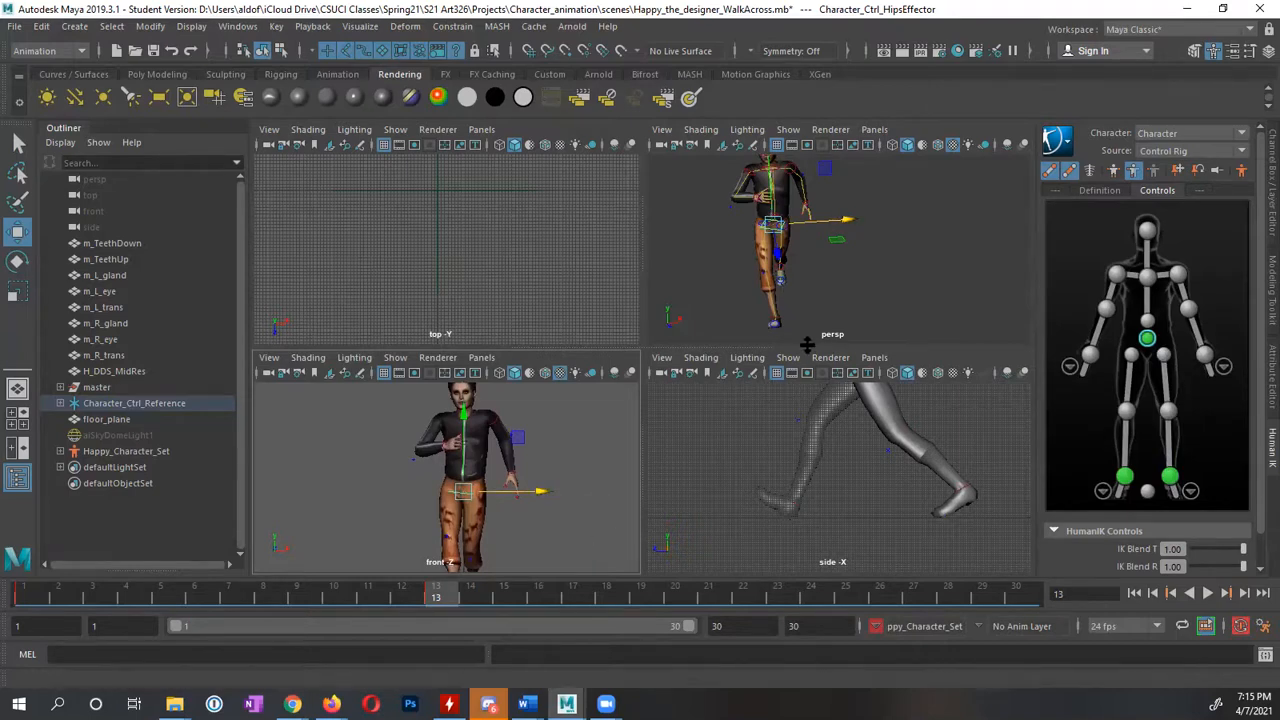
Bring the right wrist effector down and back beside the hip at frame 13, working in an enlarged perspective view
left_click_drag(781, 295, 330, 340, "alt")
left_click(1090, 354)
key("space")
Swing the left wrist effector forward and raise it in front of the torso at frame 13
left_click(1204, 354)
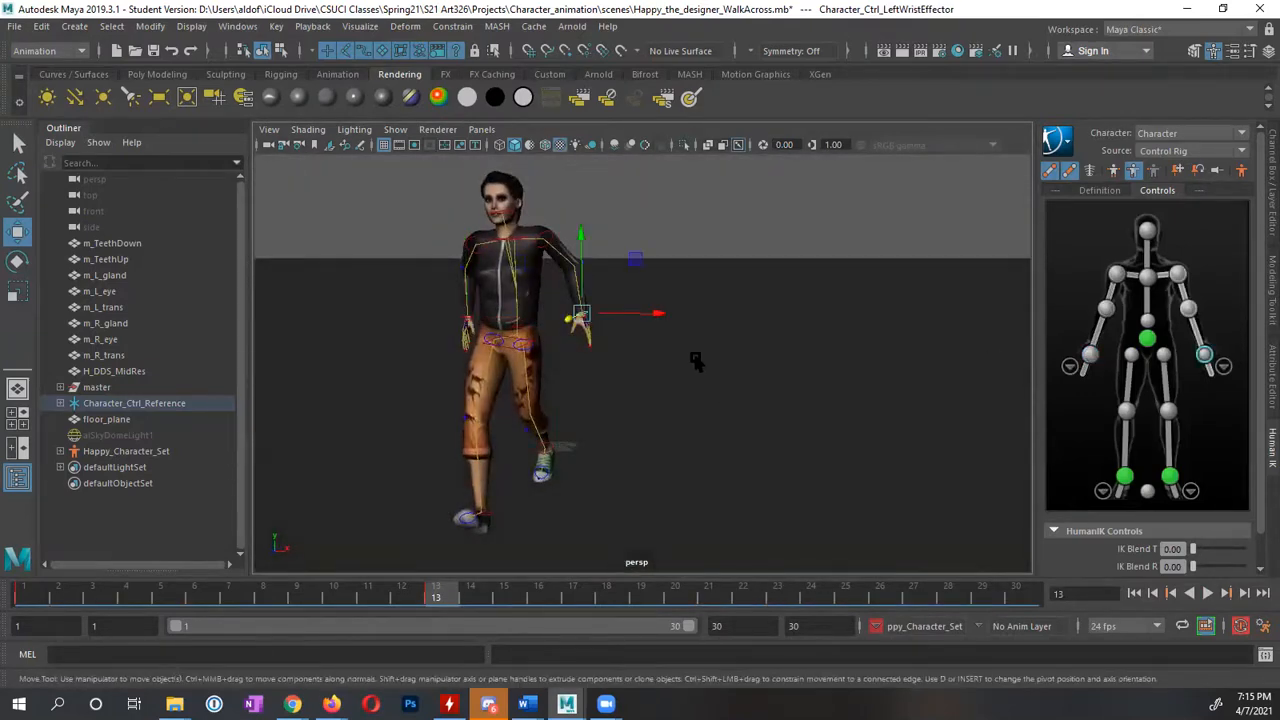
left_click_drag(694, 360, 650, 370, "alt")
left_click_drag(568, 318, 541, 333)
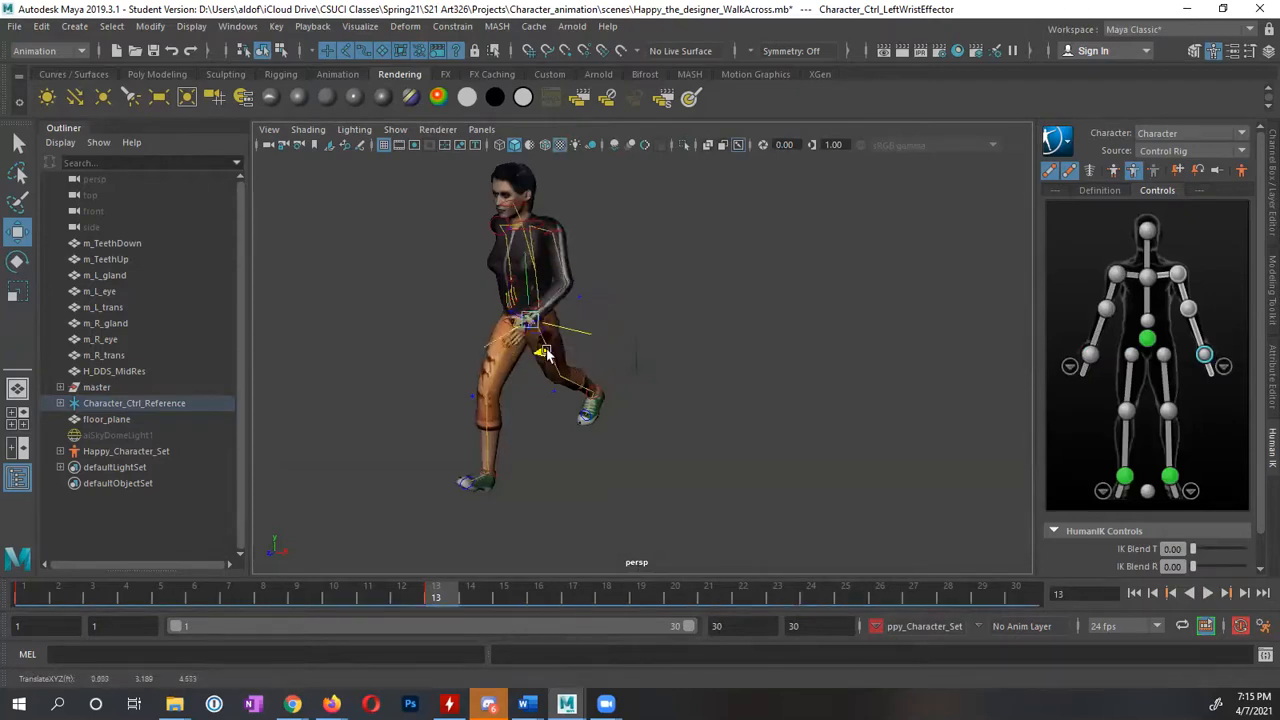
left_click_drag(535, 340, 525, 257, "alt")
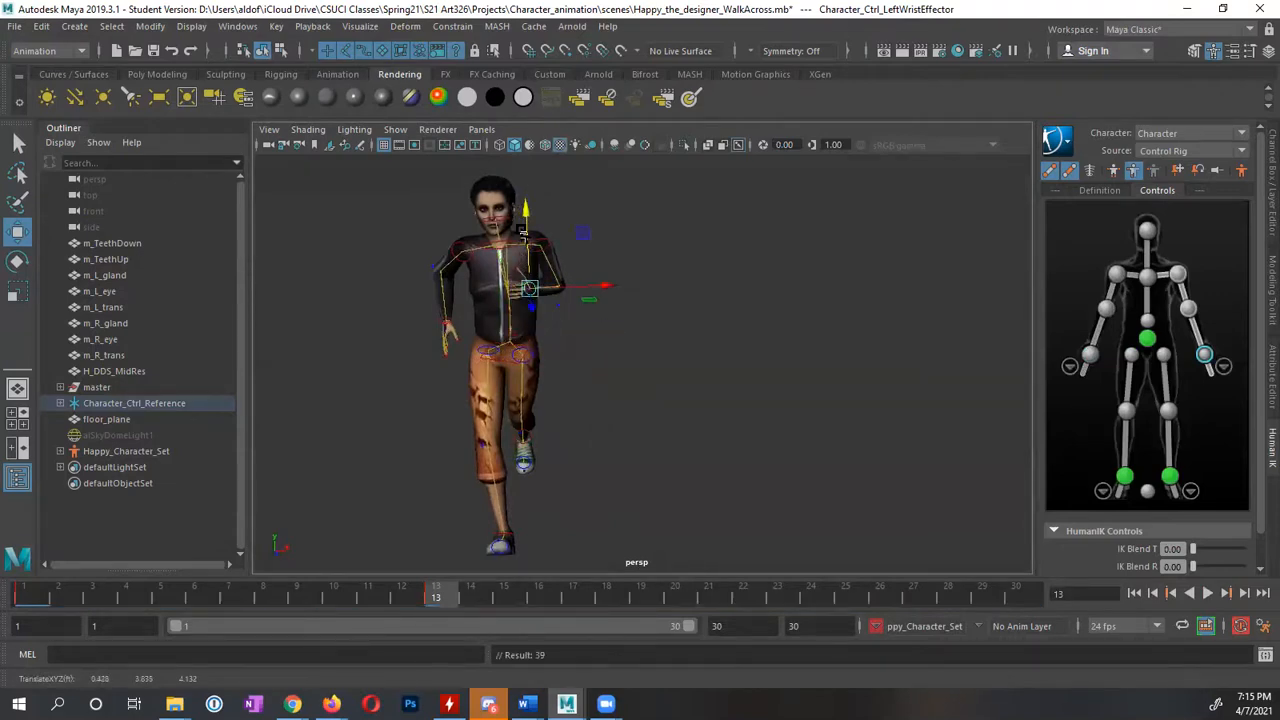
left_click_drag(580, 292, 497, 308, "alt")
left_click_drag(481, 318, 582, 322, "alt")
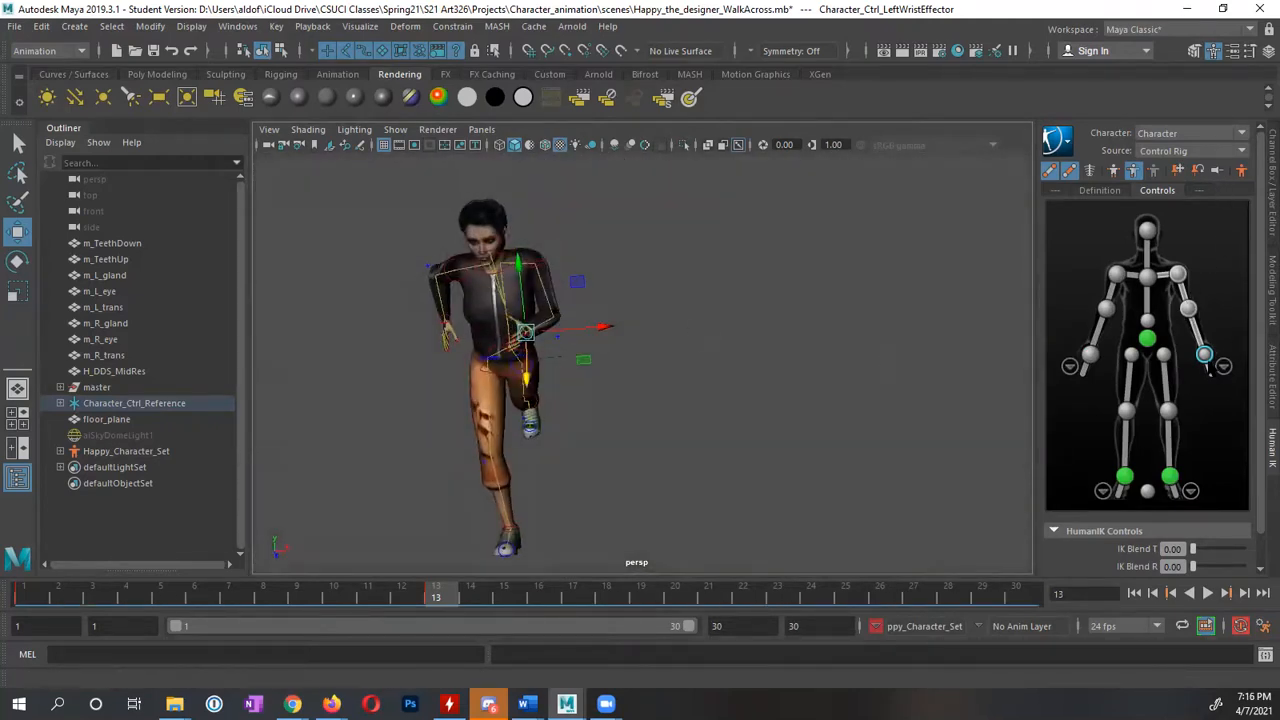
Pull the left elbow effector outward from the torso, then select the left wrist and review the bent arm from several angles
left_click(1188, 309)
mouse_move(647, 367)
left_mouse_down("alt")
mouse_move(565, 366)
mouse_move(624, 366)
left_mouse_up("alt")
left_click_drag(621, 306, 583, 388)
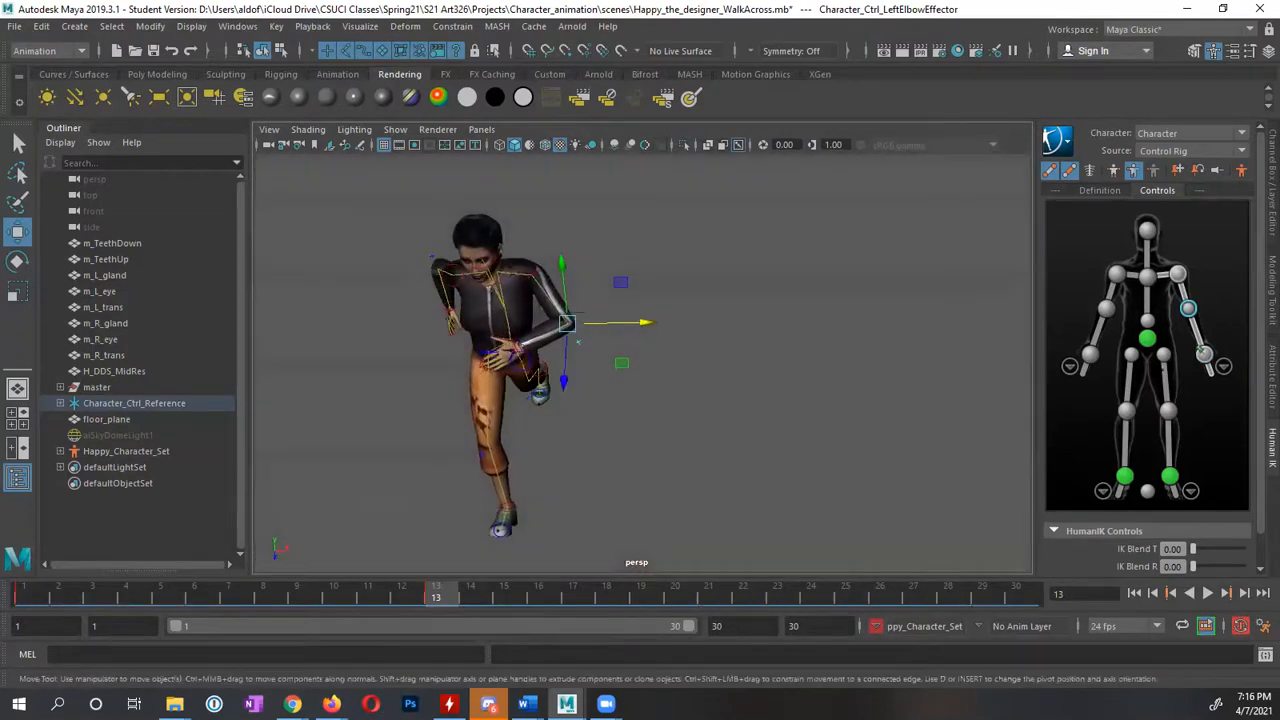
left_click(1203, 352)
left_click_drag(726, 389, 681, 442, "alt")
left_click_drag(760, 490, 717, 426, "alt")
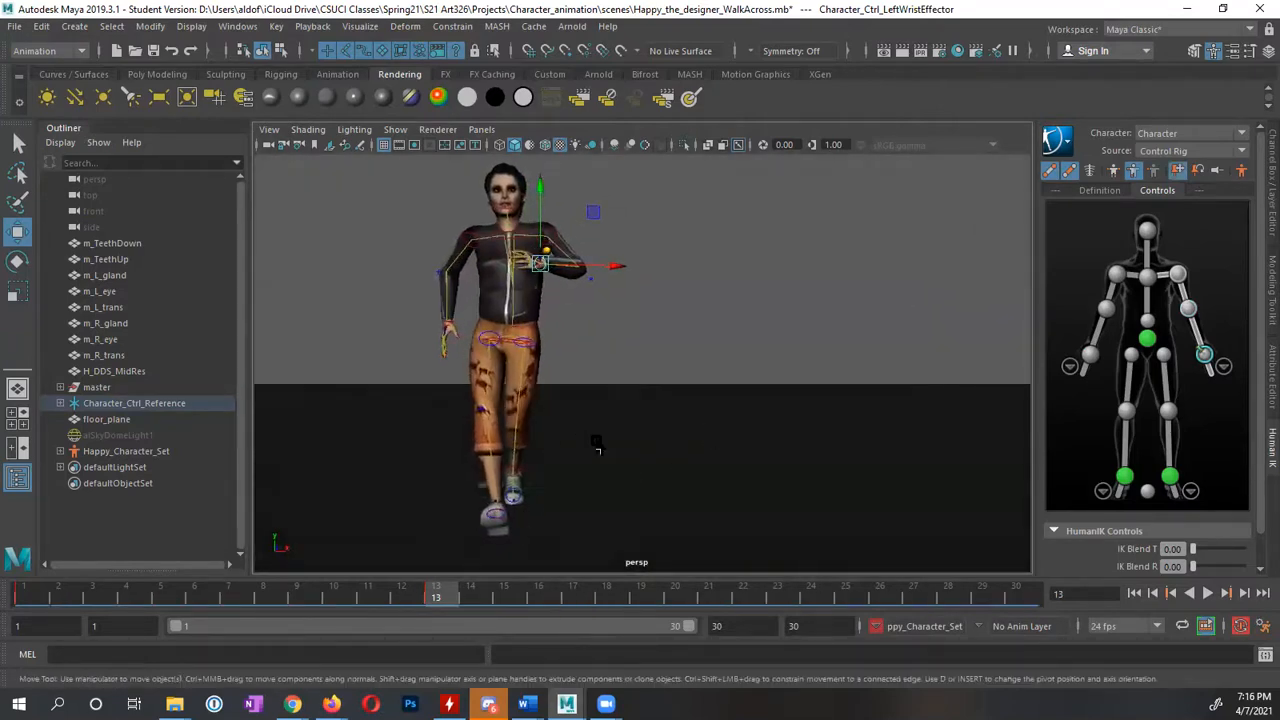
Tilt the hips effector sideways in the enlarged front view, key it at frame 13, and twist the hips about the vertical axis
left_click(1146, 338)
left_click_drag(682, 416, 717, 420, "alt")
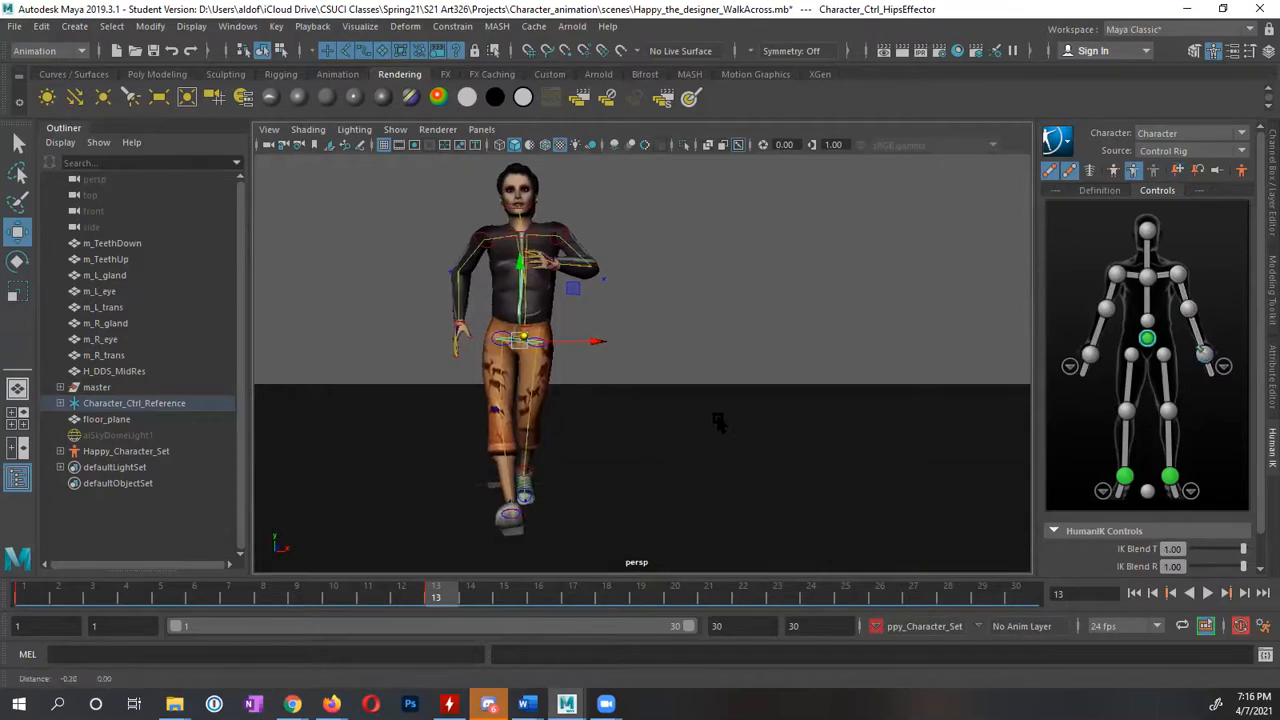
key("space")
key("space")
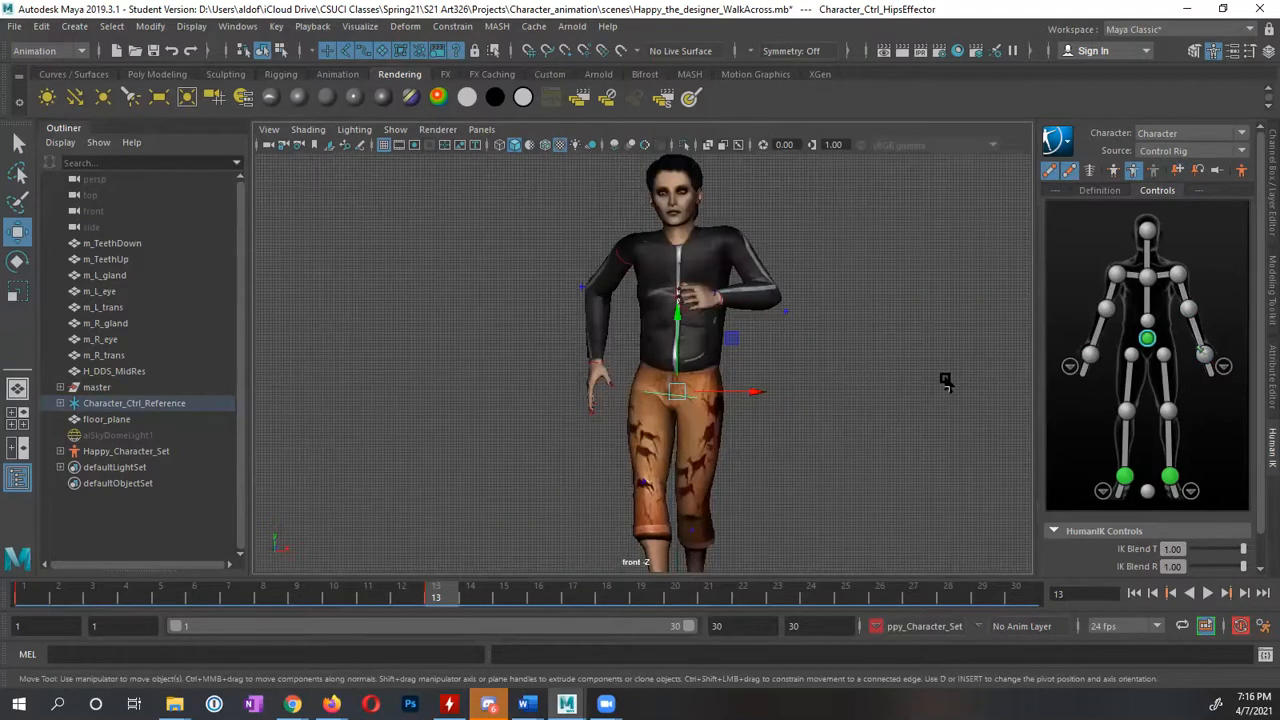
key("e")
middle_click_drag(820, 430, 776, 412, "alt")
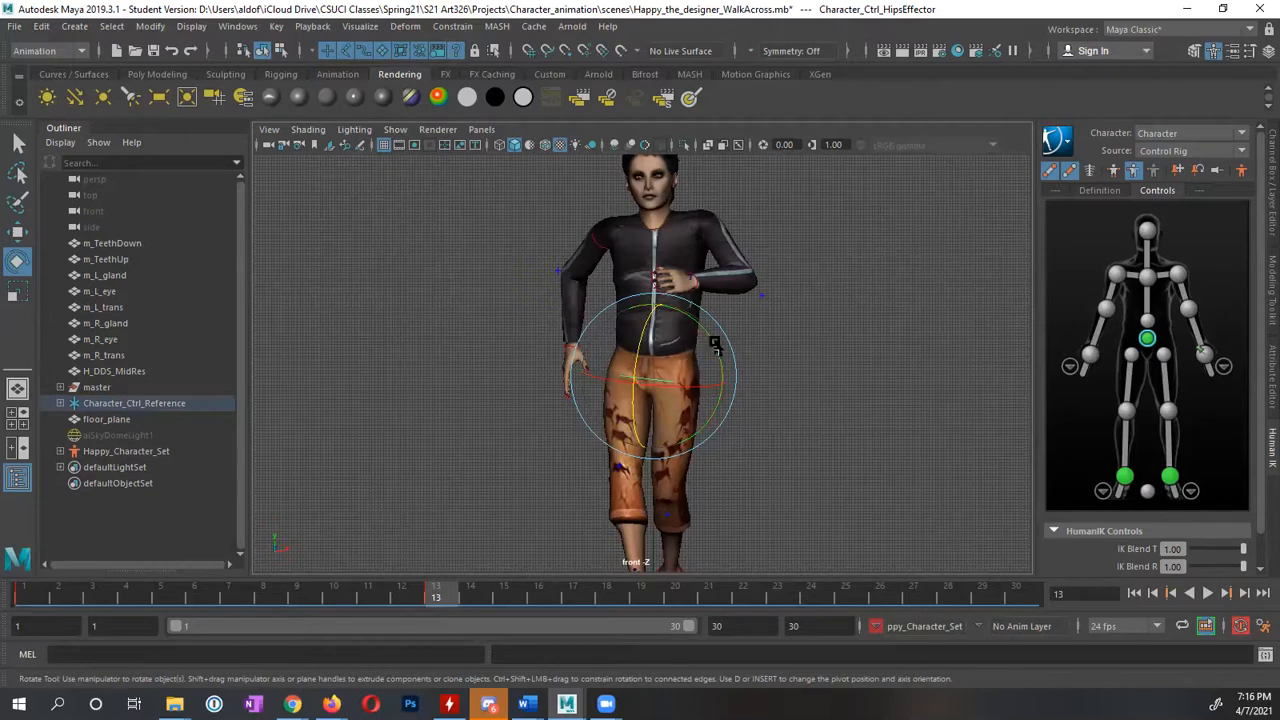
left_click_drag(720, 360, 714, 337)
key("s")
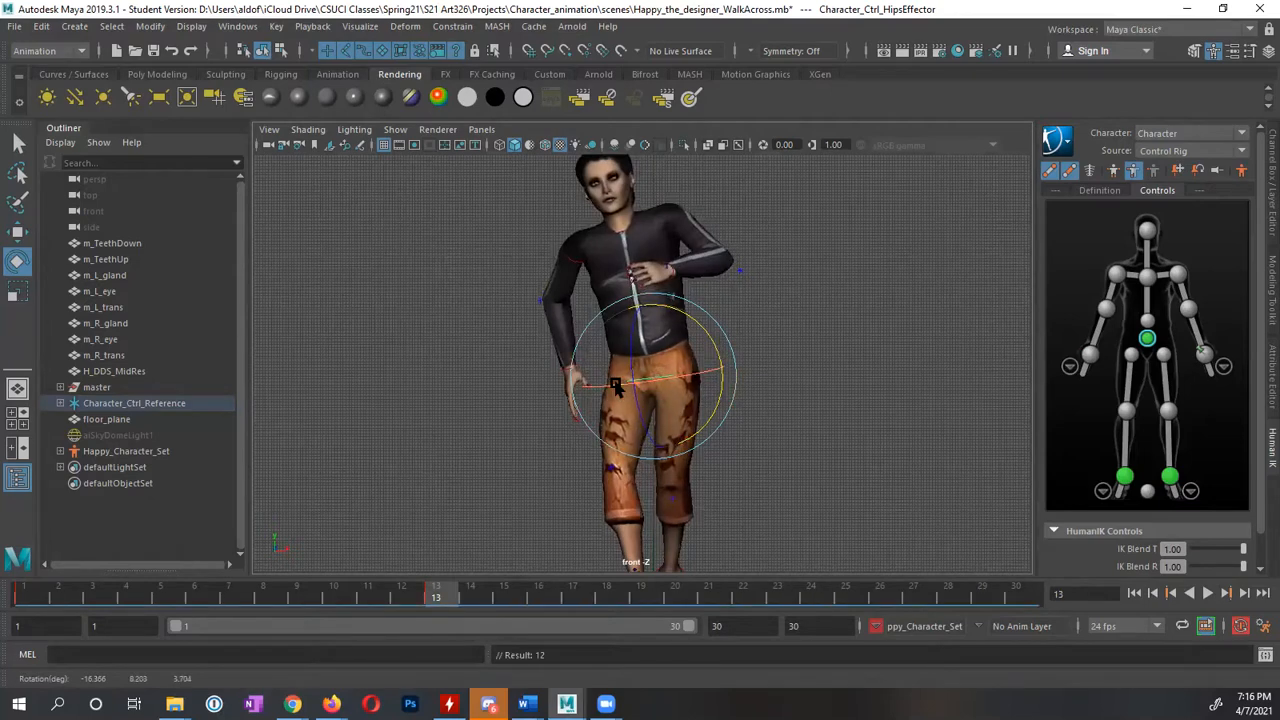
left_click_drag(620, 387, 775, 366)
middle_click_drag(775, 363, 760, 407, "alt")
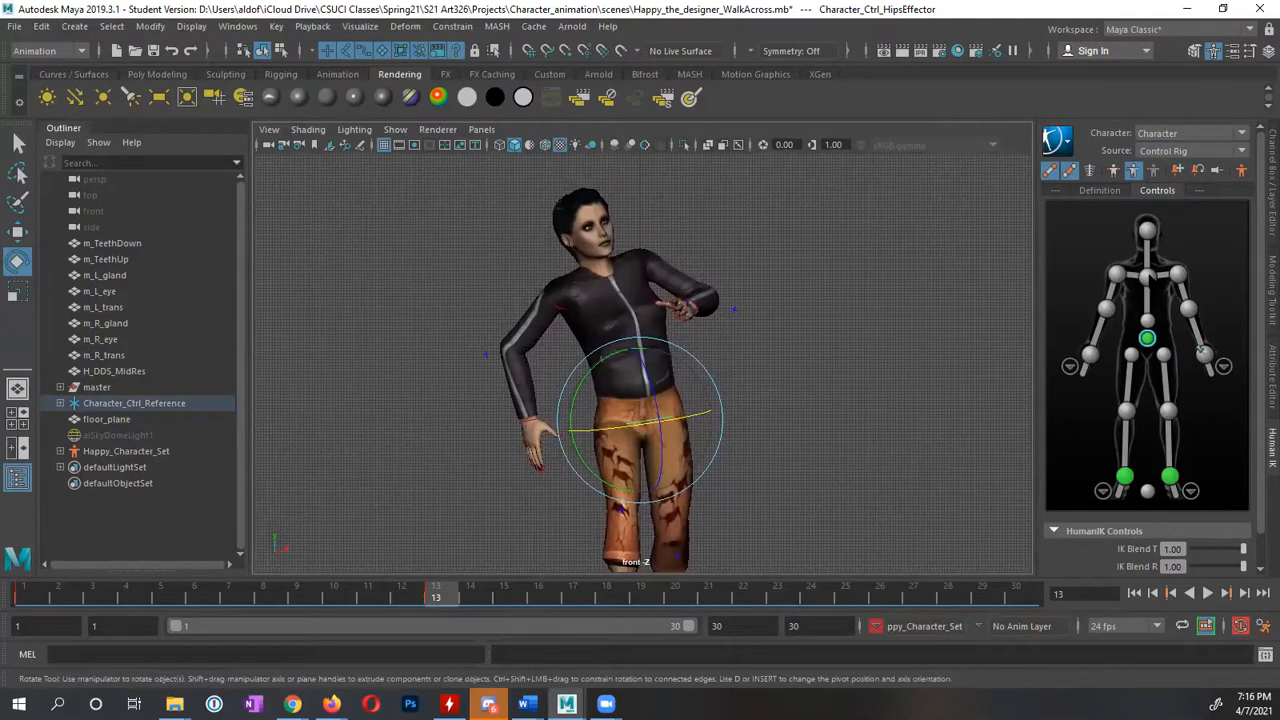
Counter-rotate the chest effector at frame 13 to level the shoulders and face the torso forward, and play back the motion
left_click(1147, 276)
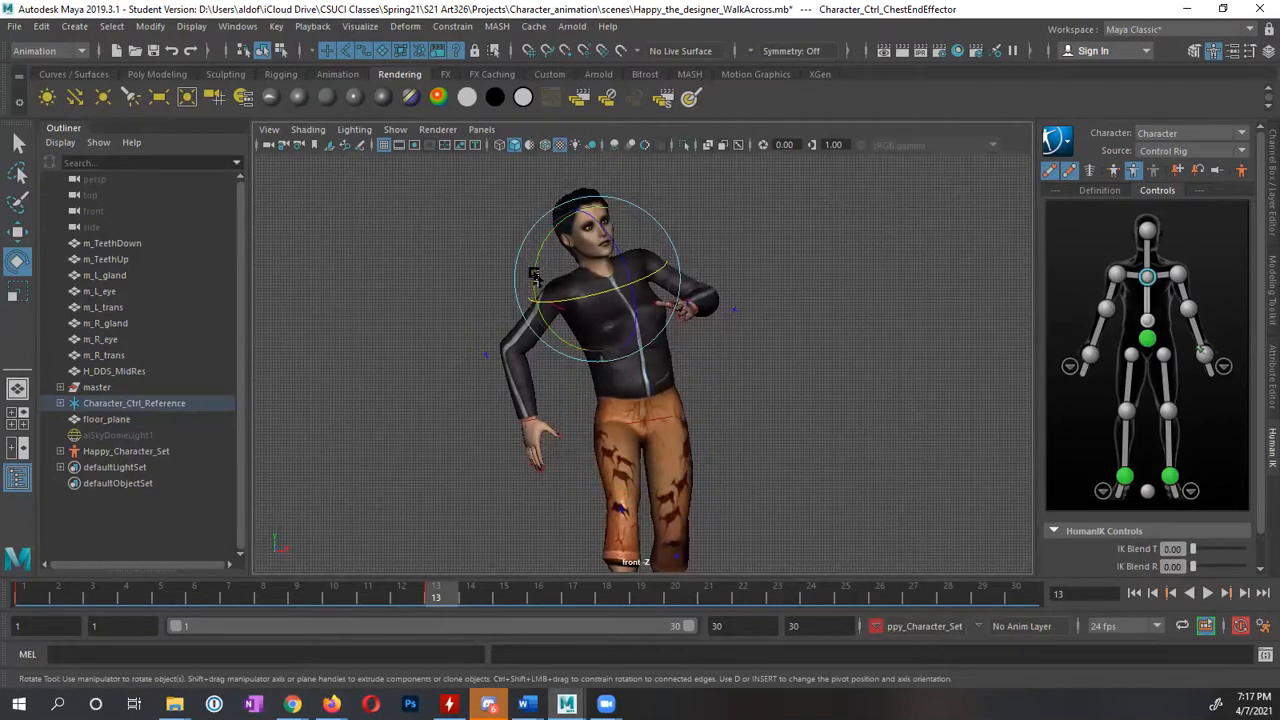
left_click_drag(535, 277, 561, 259)
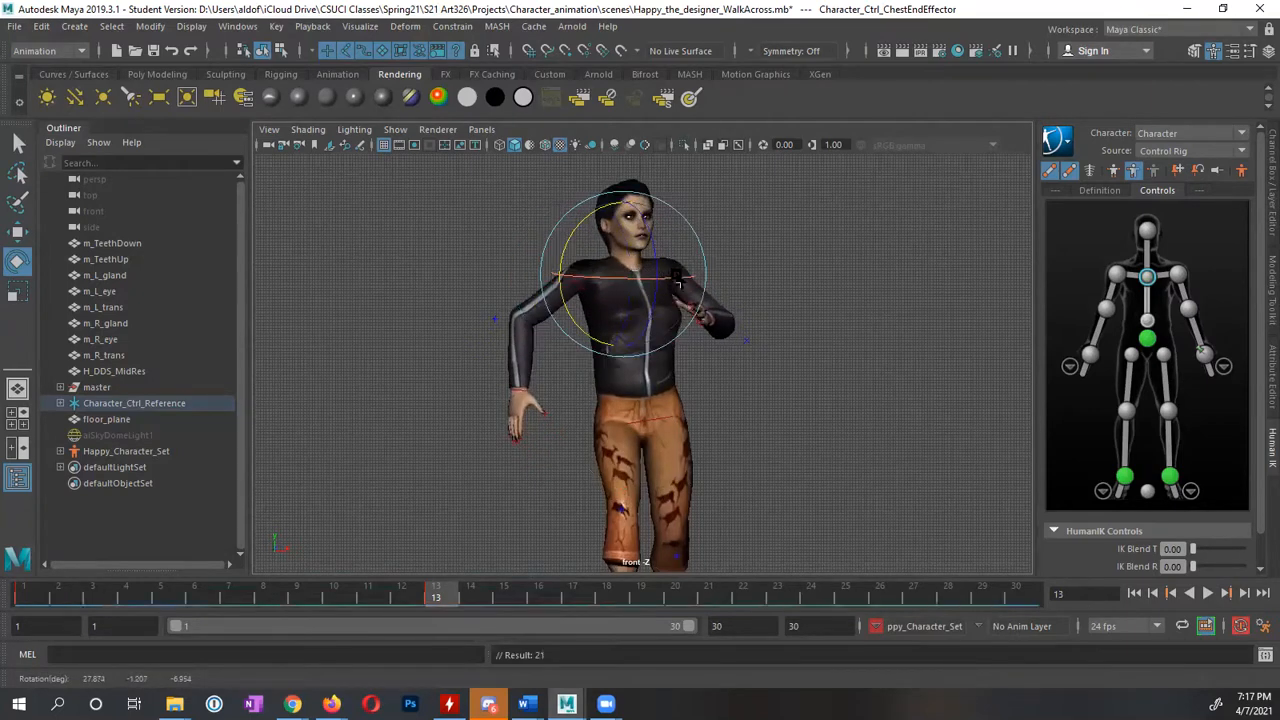
left_click_drag(677, 284, 647, 284)
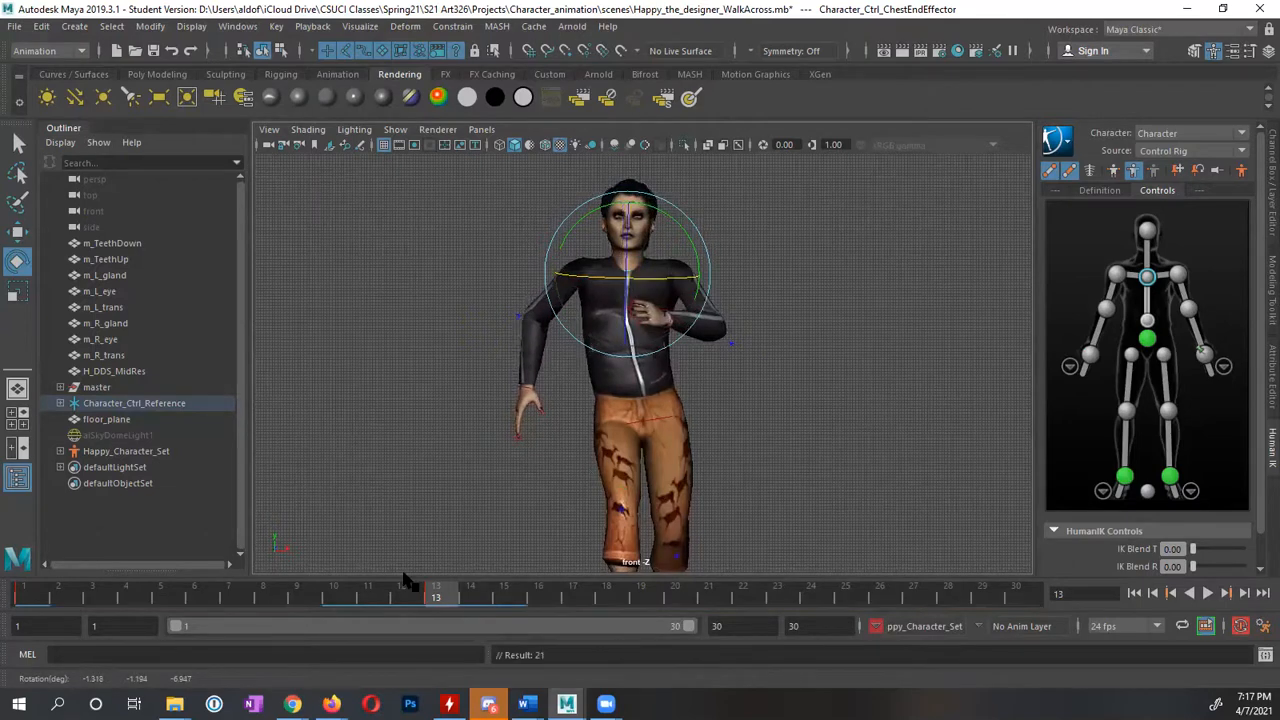
left_click_drag(441, 596, 367, 598)
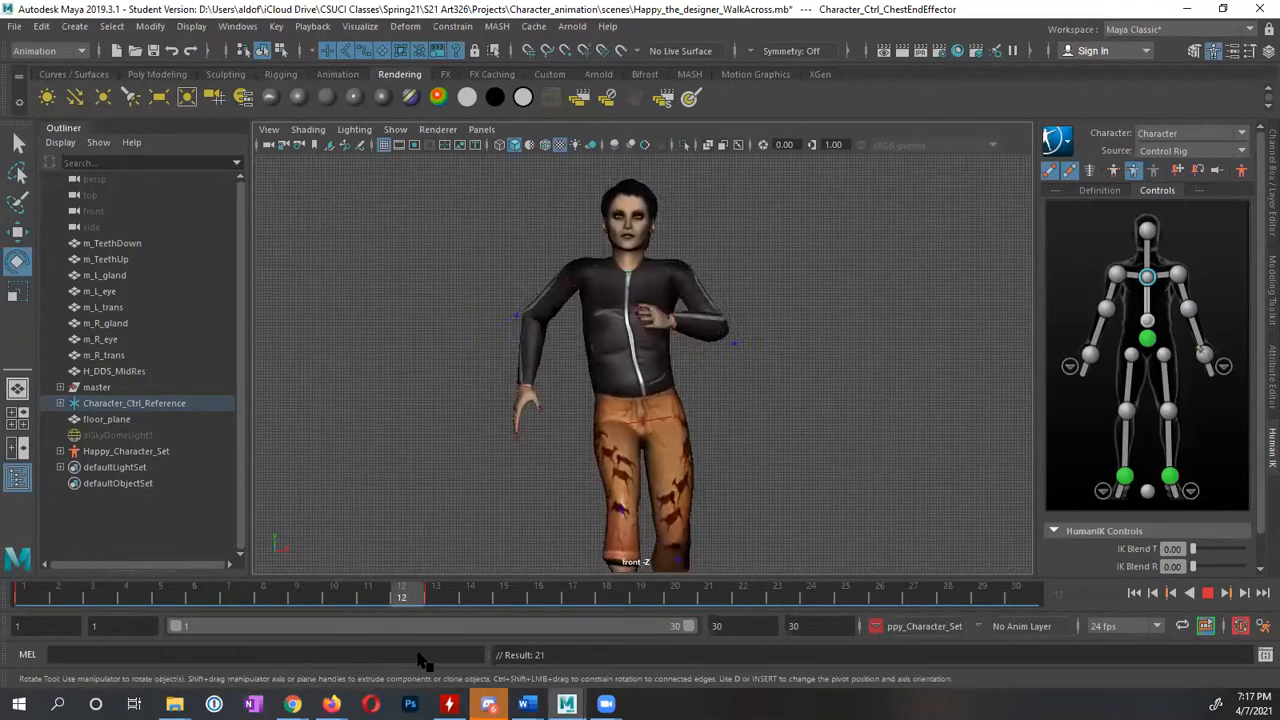
key("Escape")
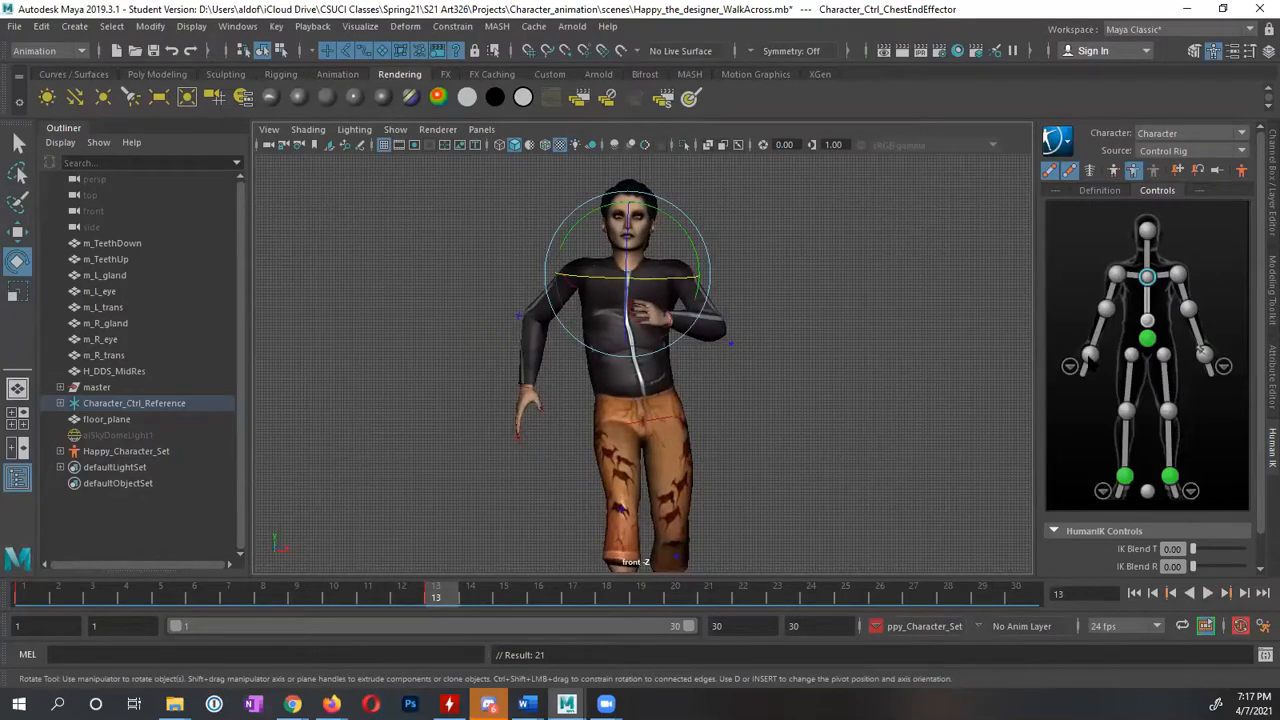
Move the right wrist effector inward, closer to the body, at frame 13
left_click(528, 392)
key("w")
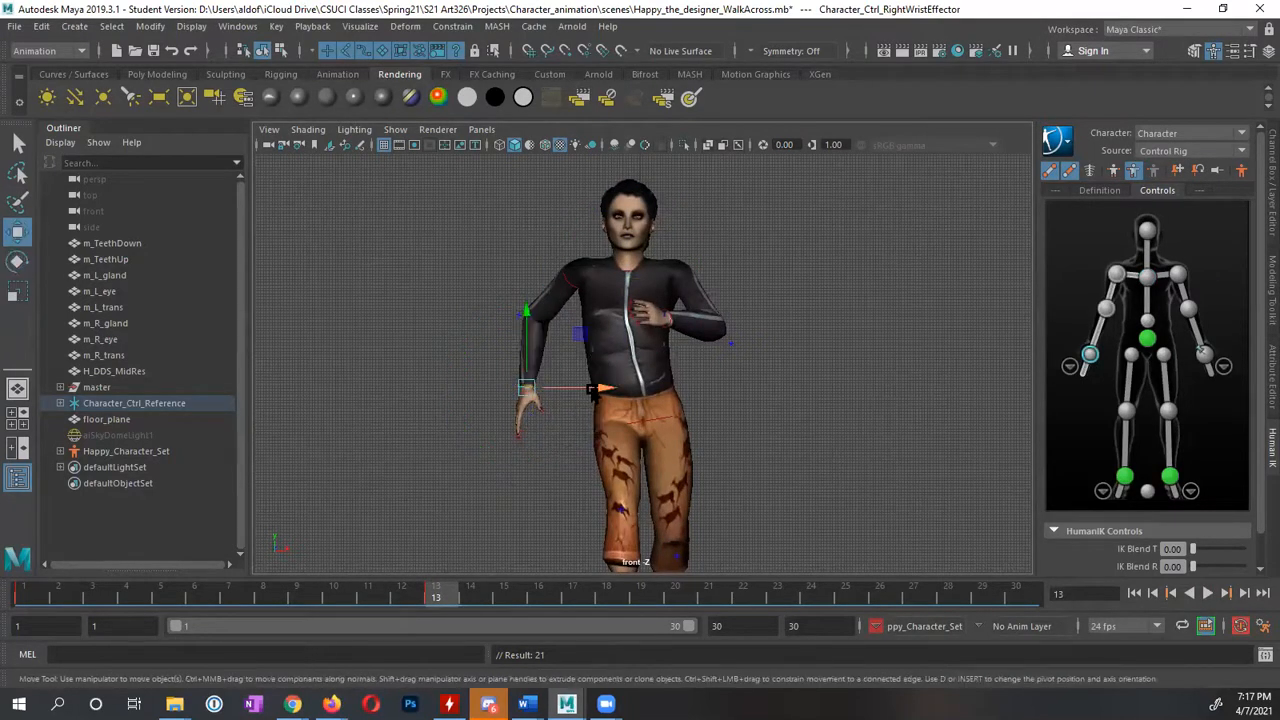
left_click_drag(592, 388, 651, 383)
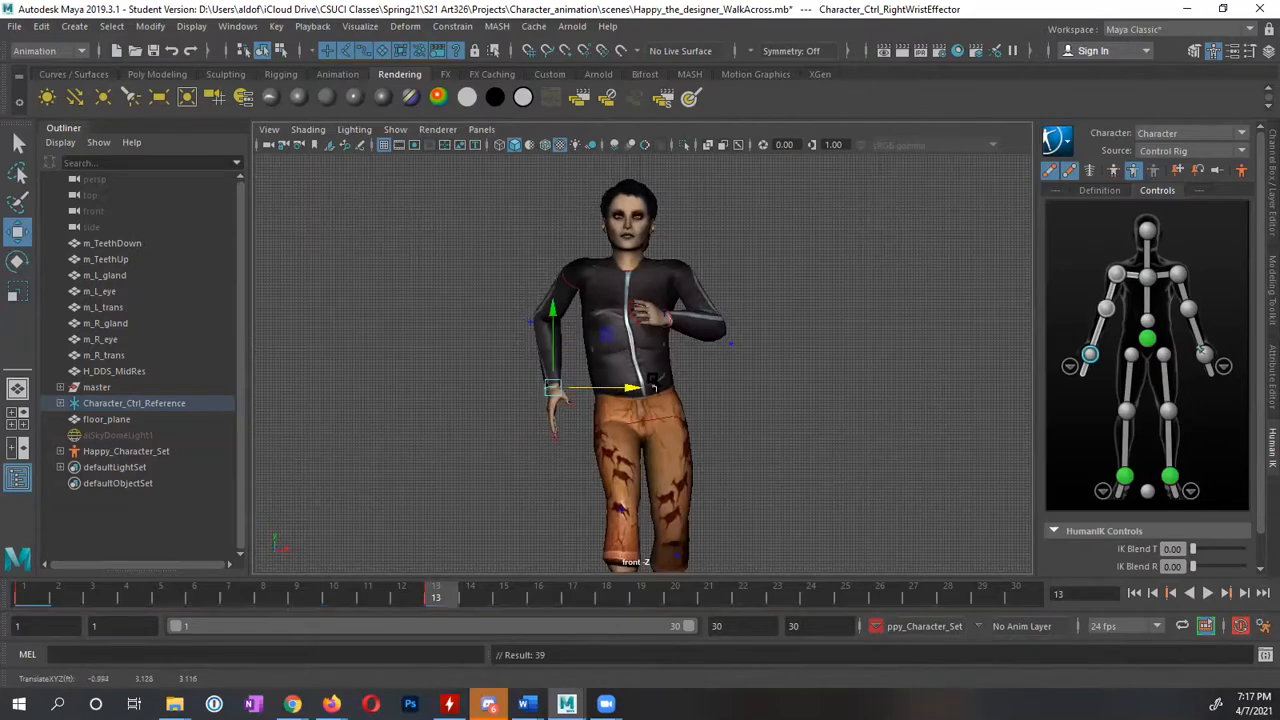
Switch to the four-view layout and compare the arm and body poses between frames 1 and 13
key("space")
left_click_drag(860, 290, 893, 300, "alt")
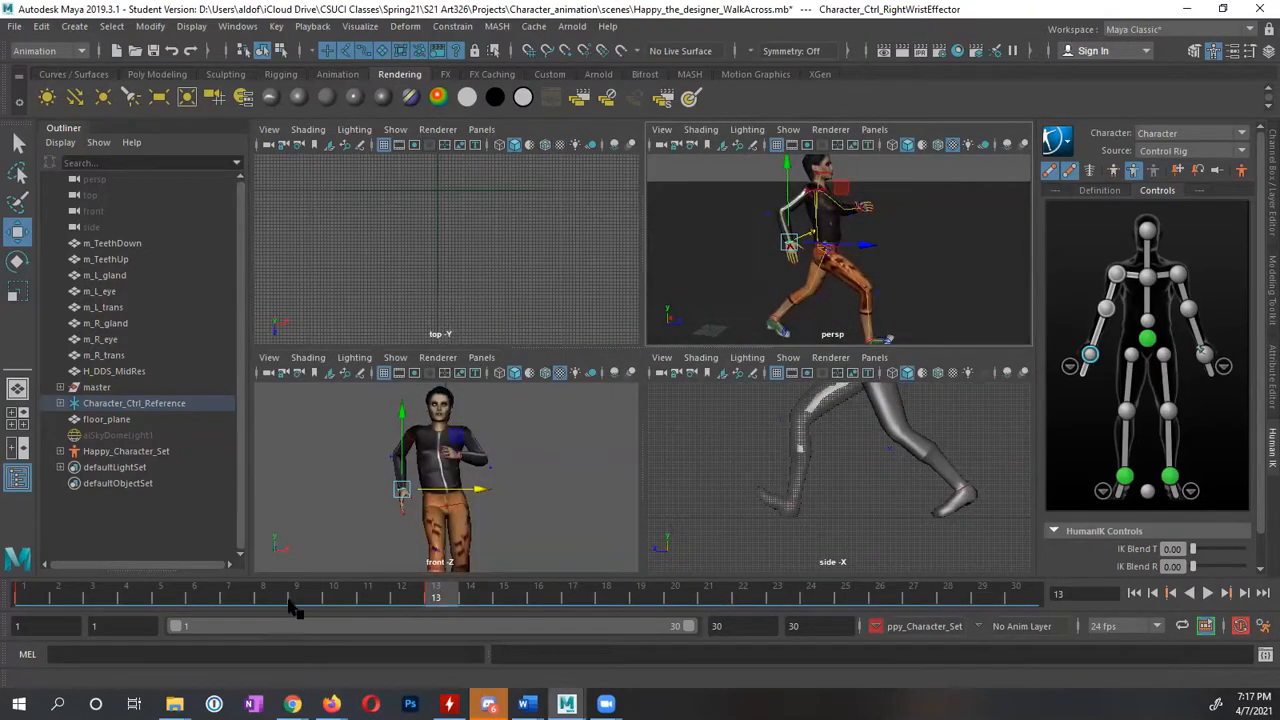
left_click(30, 598)
left_click_drag(860, 262, 628, 332, "alt")
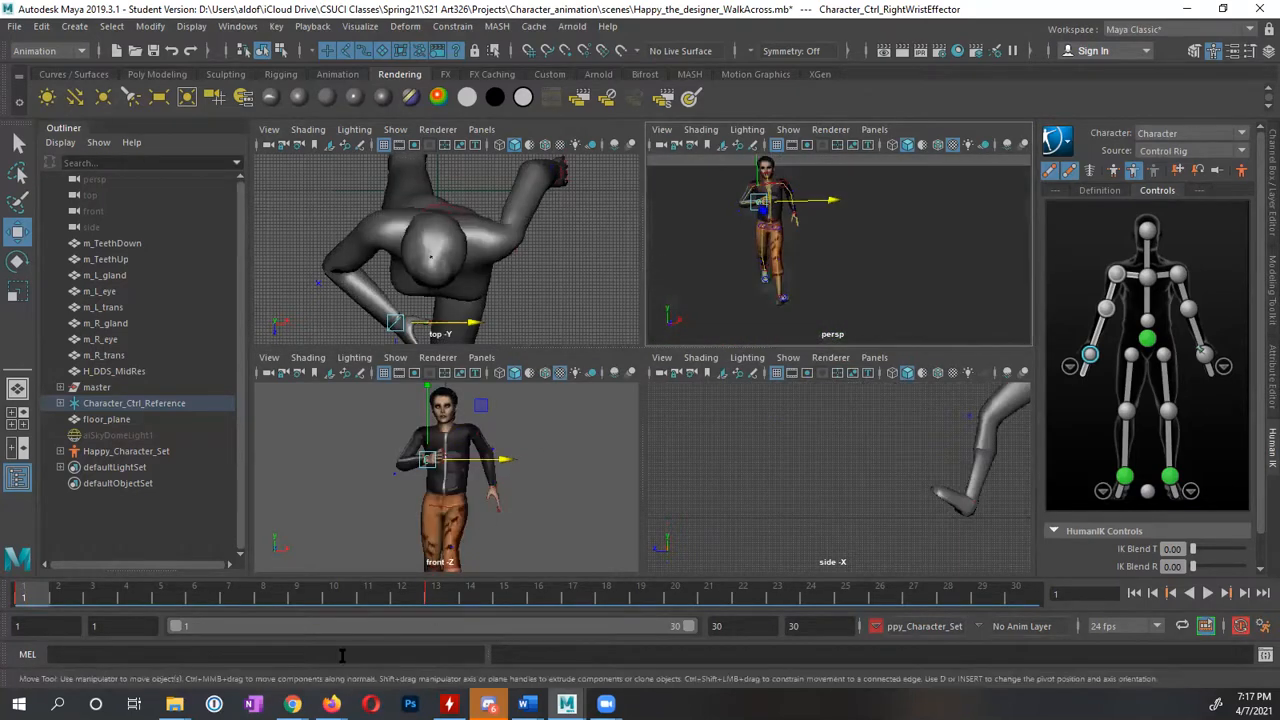
left_click(436, 590)
left_click(28, 595)
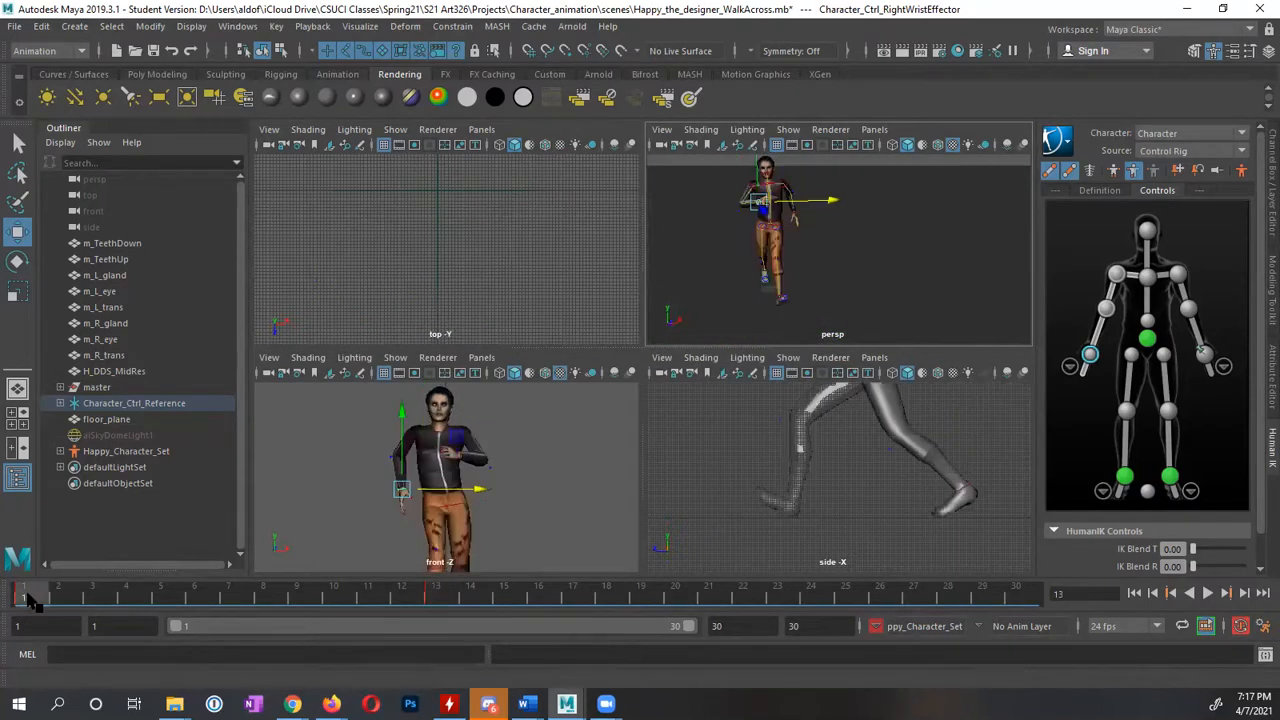
left_click(30, 597)
left_click(434, 598)
left_click(42, 594)
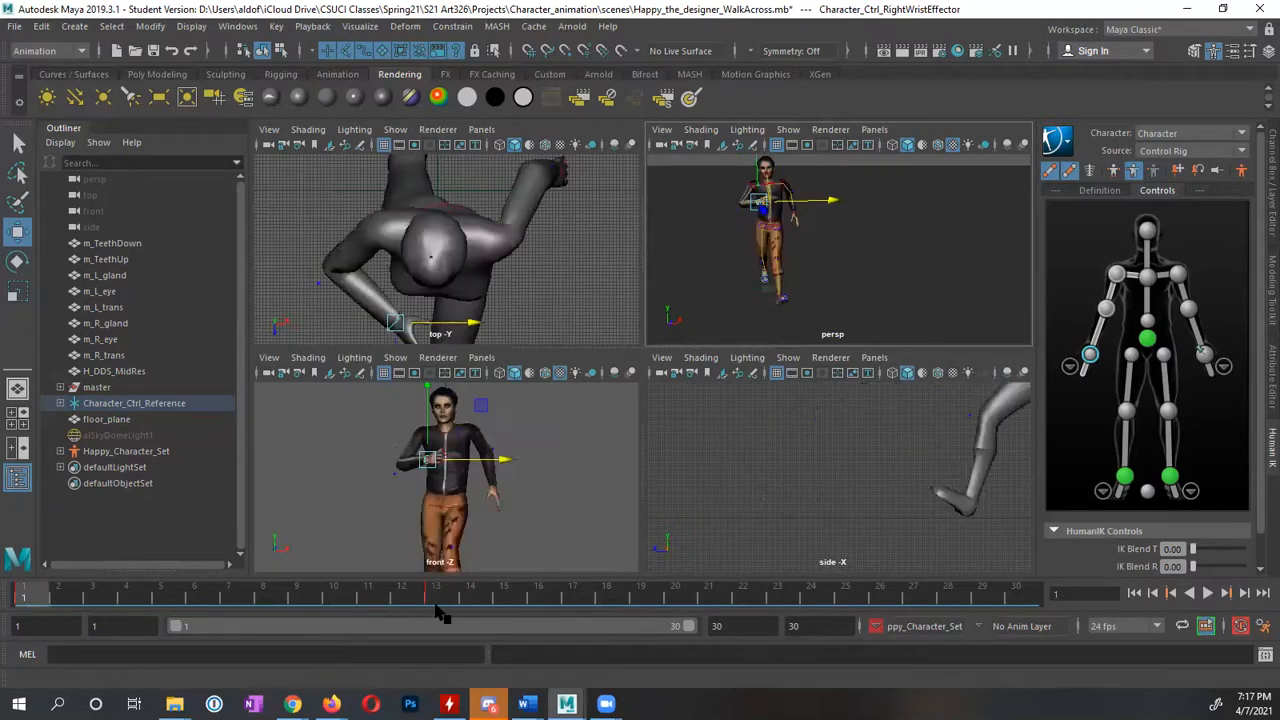
Scrub between frames 1, 13 and 25 and compare the stride poses, viewing the character from the side in perspective
left_click(435, 604)
left_click(38, 597)
left_click(435, 598)
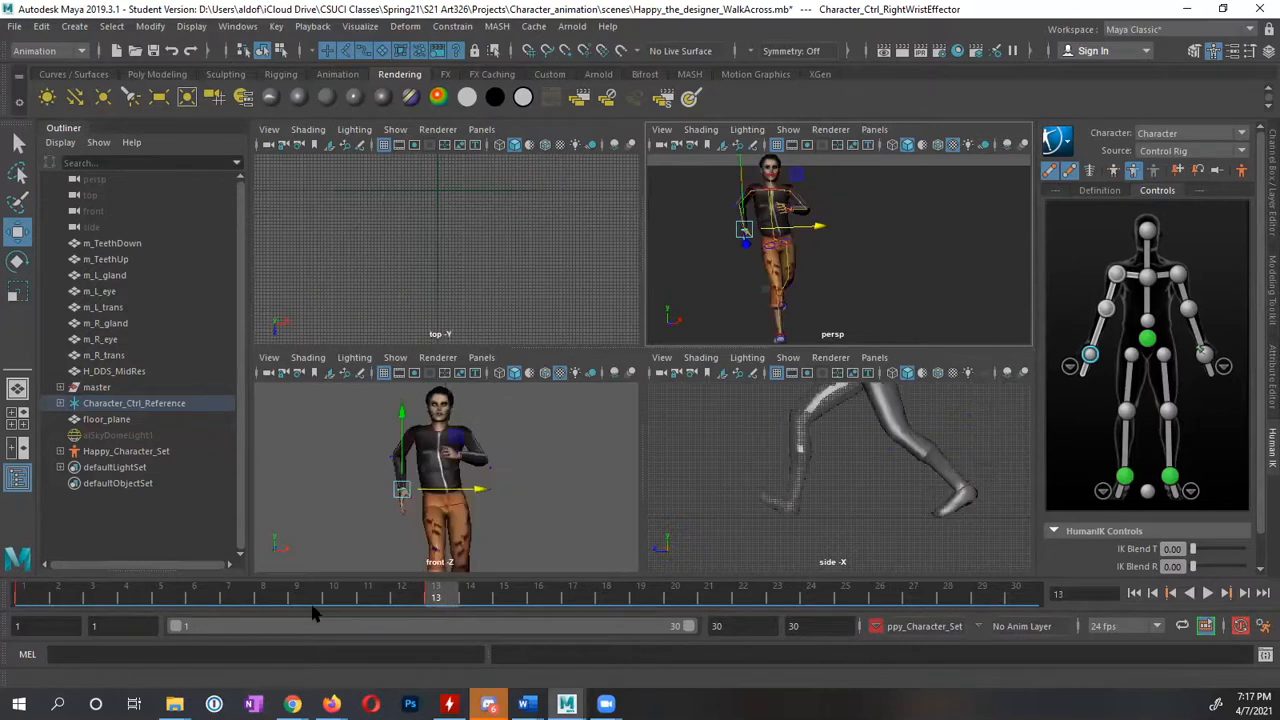
left_click(45, 597)
left_click(470, 598)
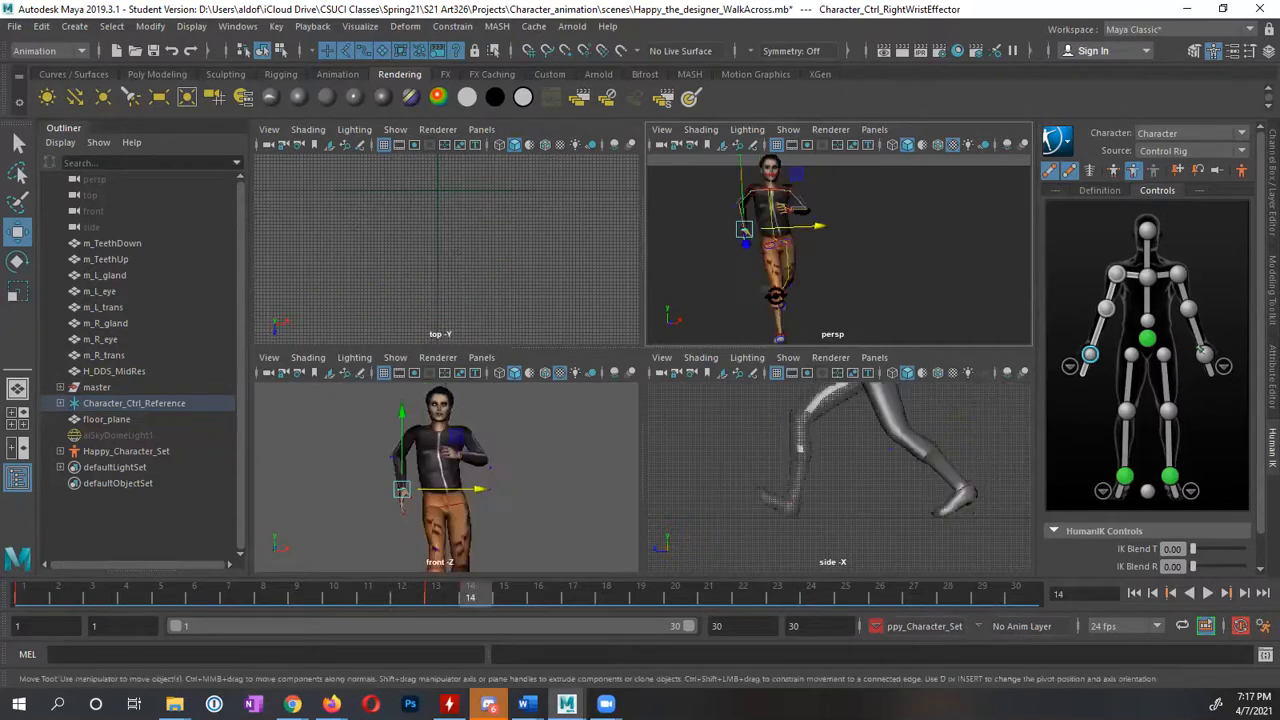
left_click_drag(780, 290, 926, 287, "alt")
middle_click_drag(925, 286, 891, 272, "alt")
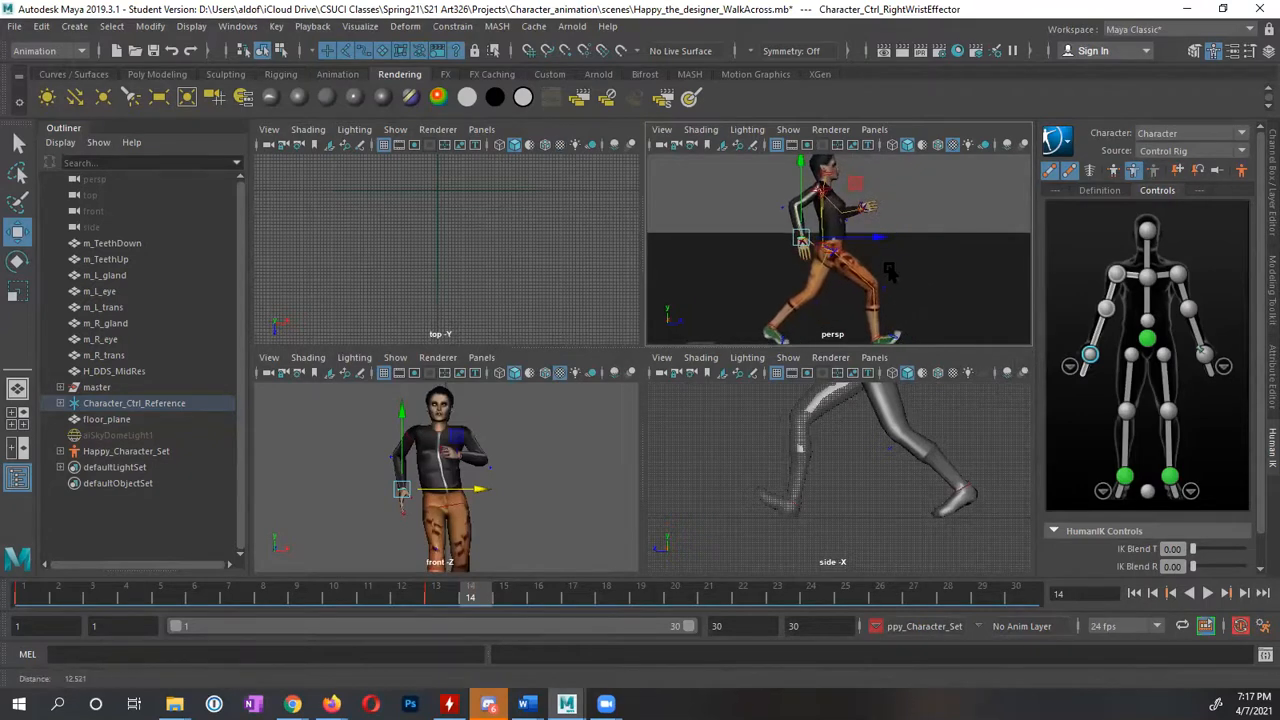
scroll(890, 272, "down", 3)
left_click_drag(472, 599, 842, 600)
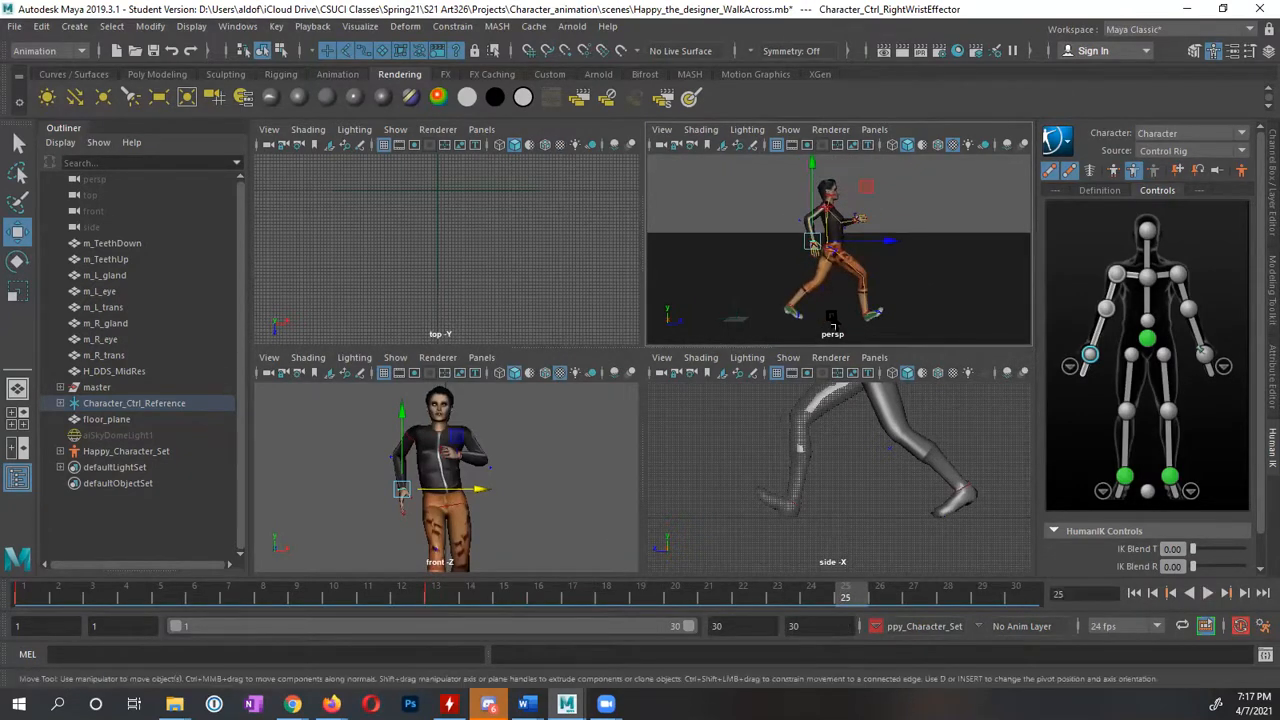
left_click(24, 597)
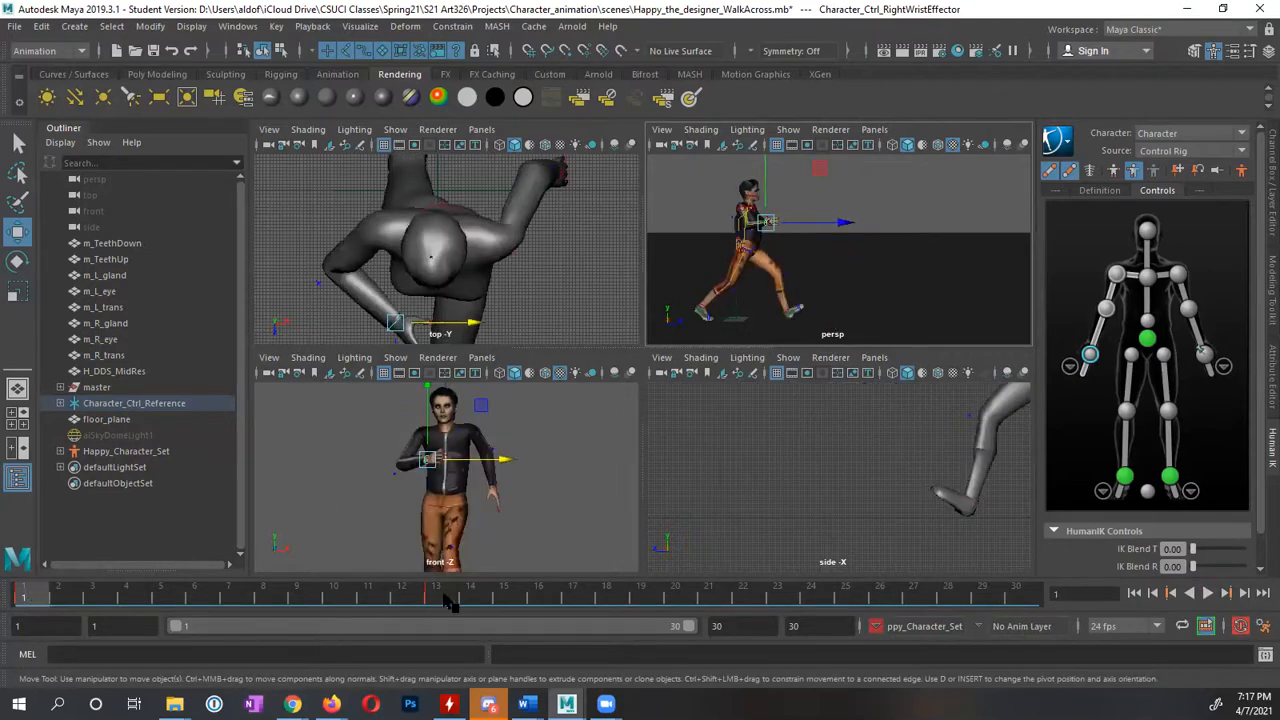
left_click(447, 600)
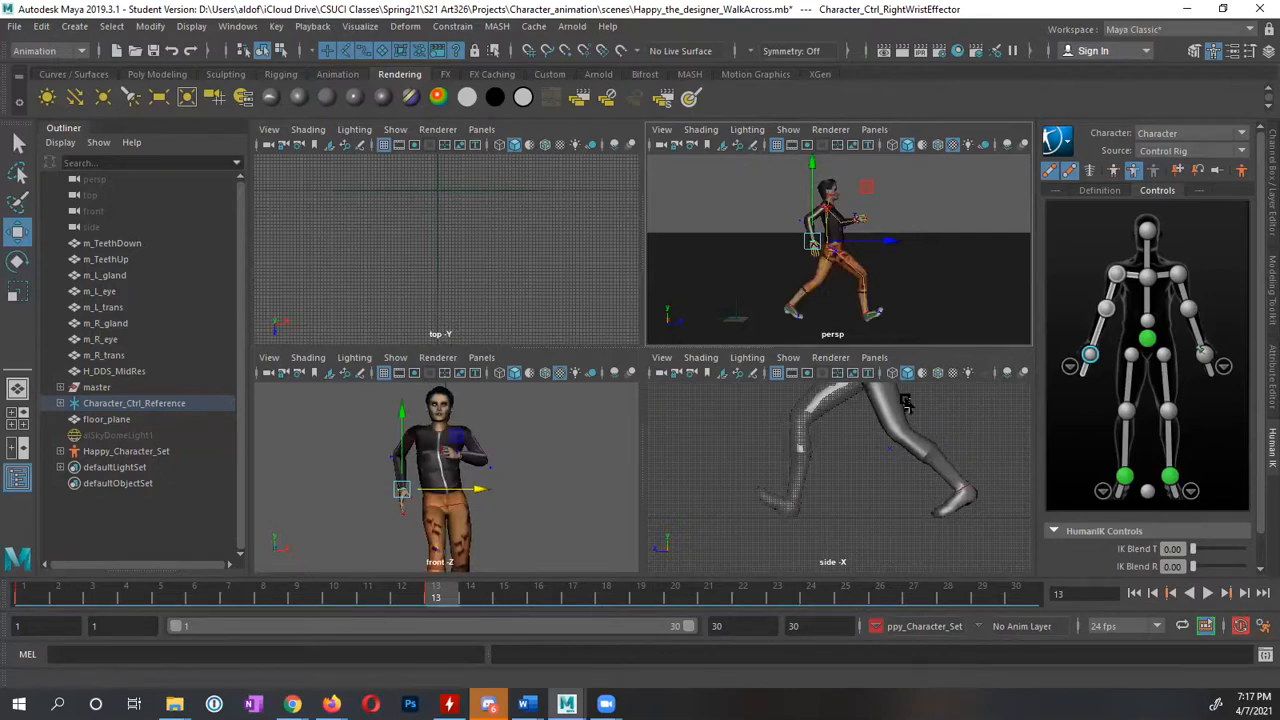
Create a polygon cube as a floor marker and move it along Z to just ahead of the leading foot at frame 13
scroll(812, 243, "up", 8)
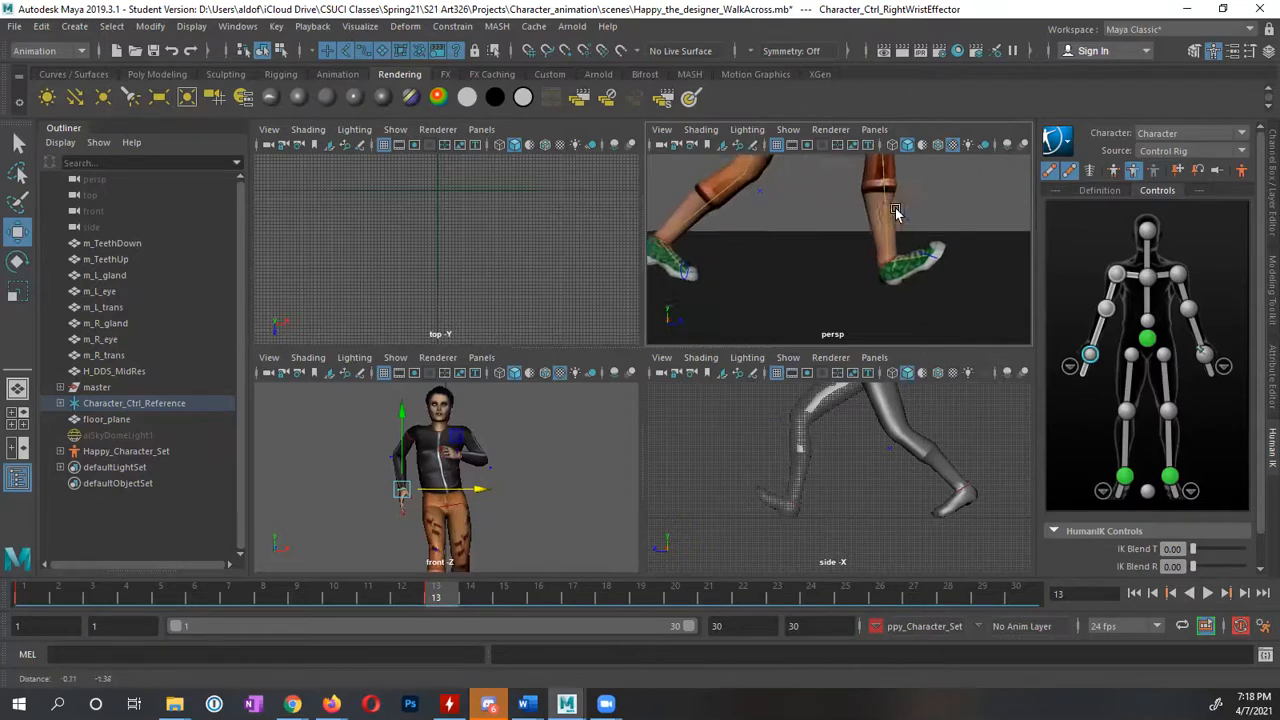
scroll(890, 211, "up", 2)
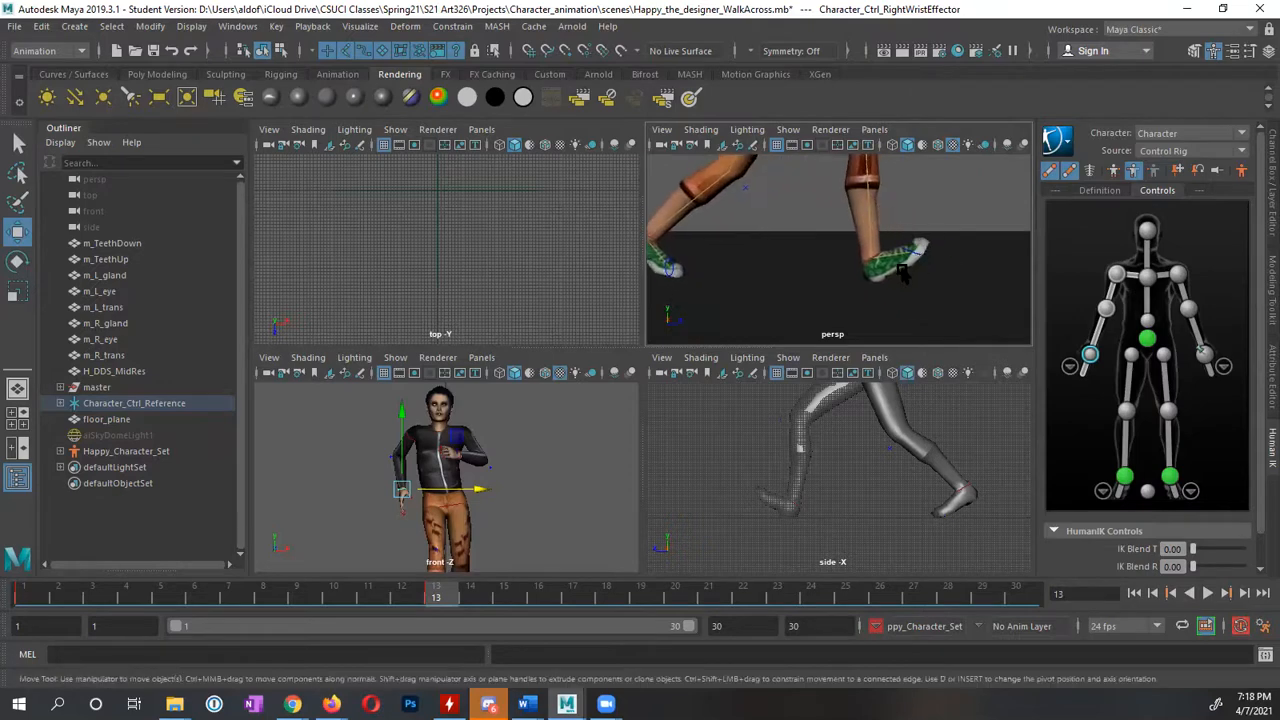
middle_click_drag(913, 269, 920, 279, "alt")
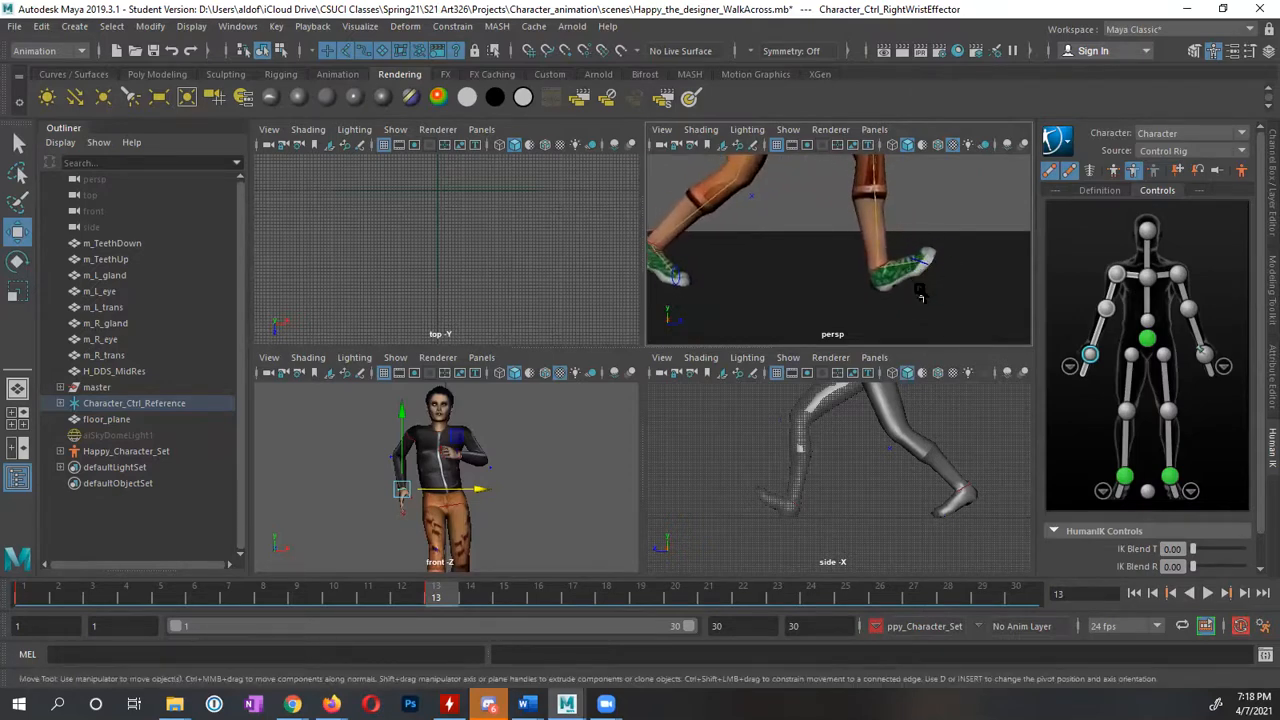
left_click(76, 27)
mouse_move(104, 84)
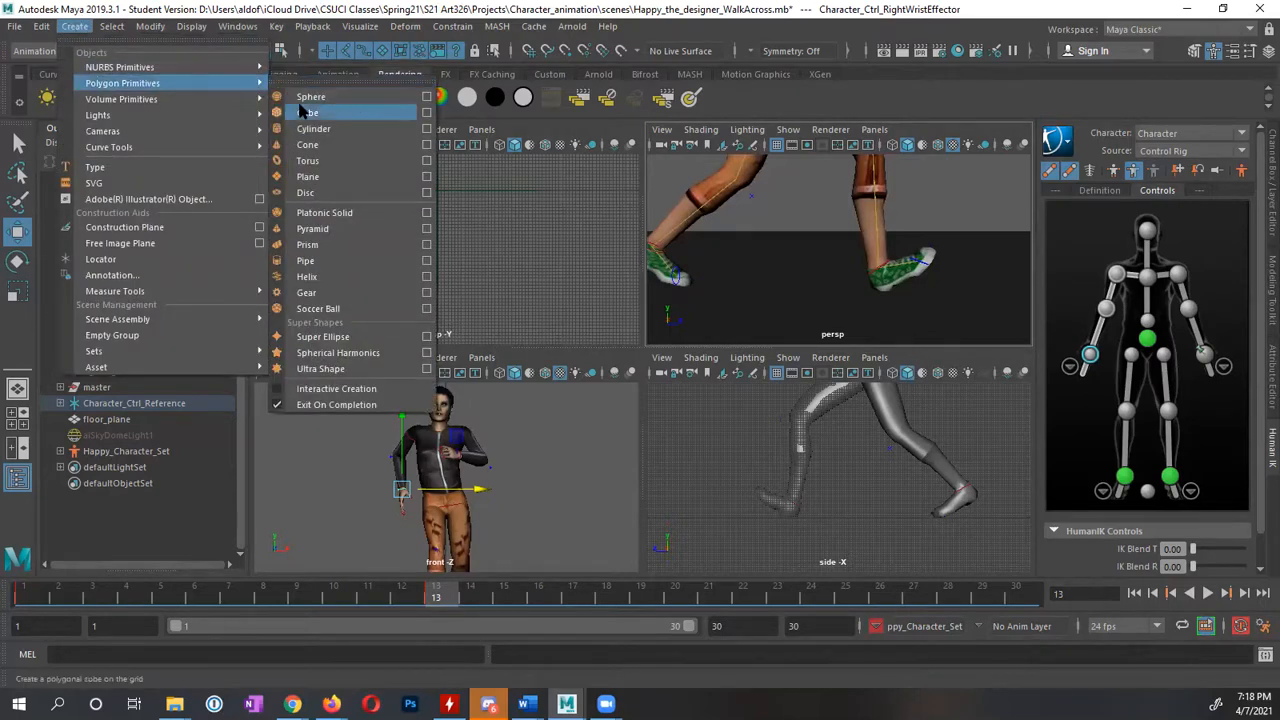
left_click(305, 113)
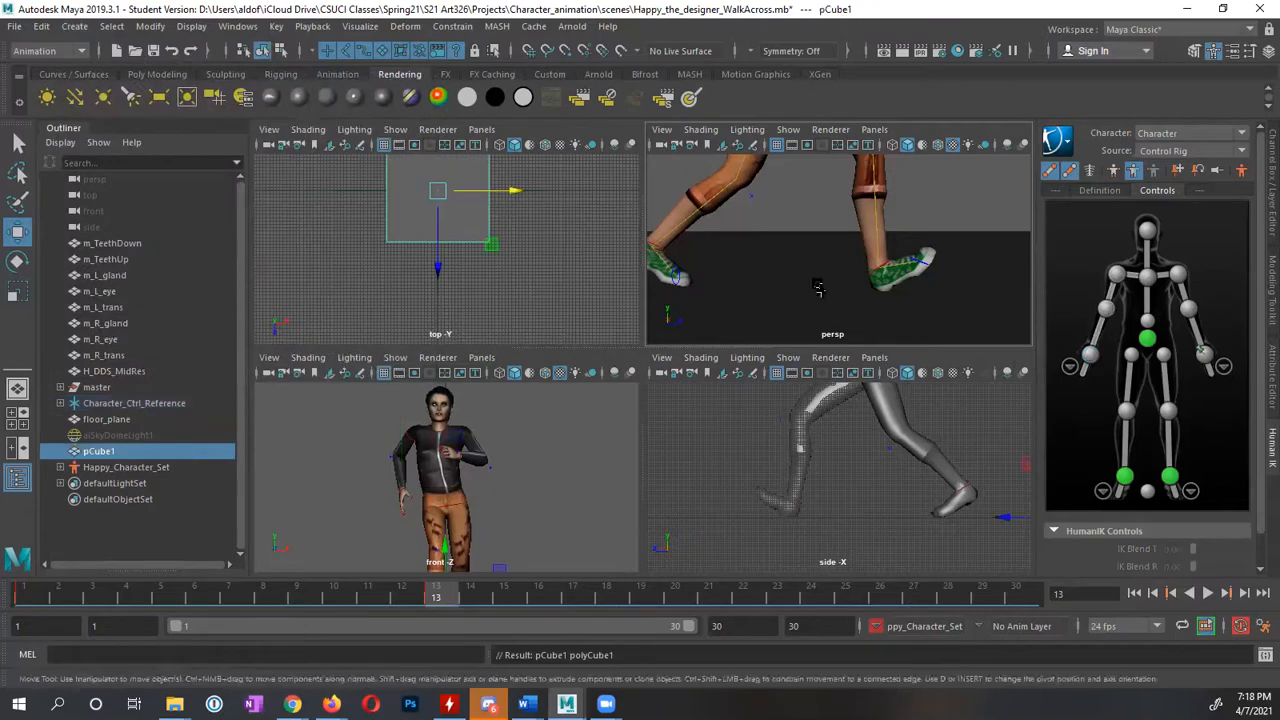
scroll(820, 286, "down", 5)
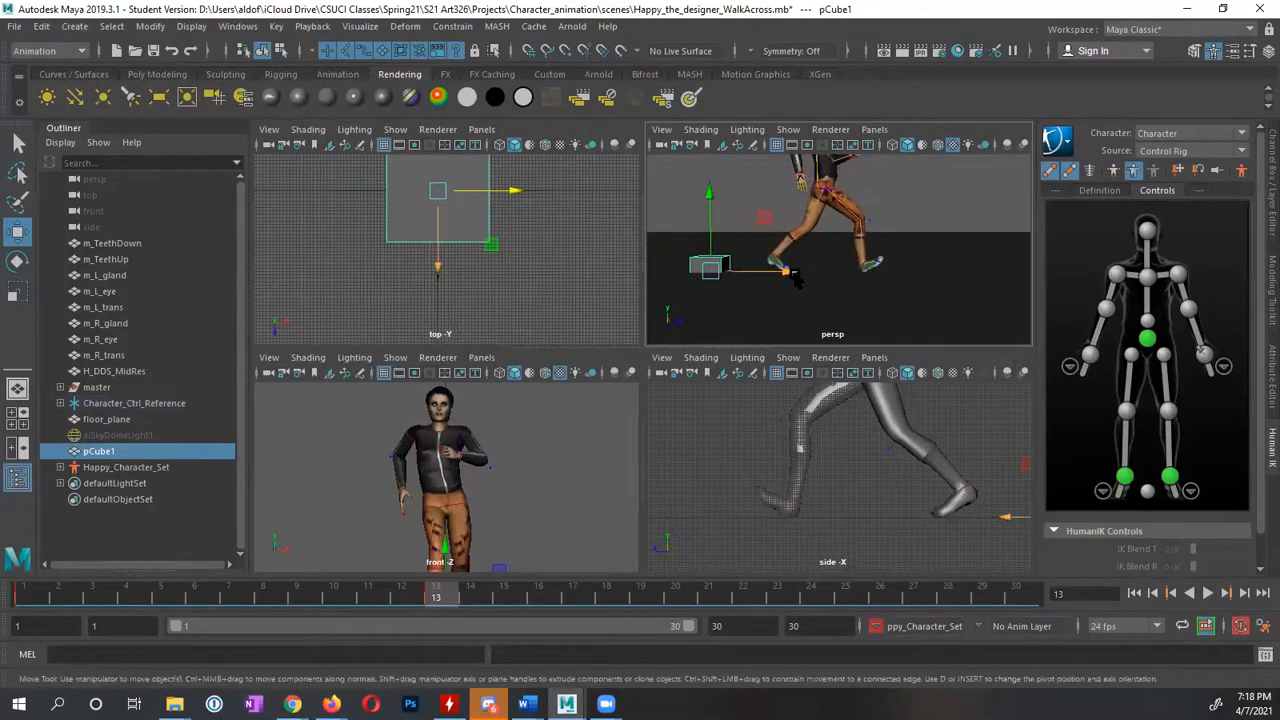
left_click_drag(789, 288, 986, 298)
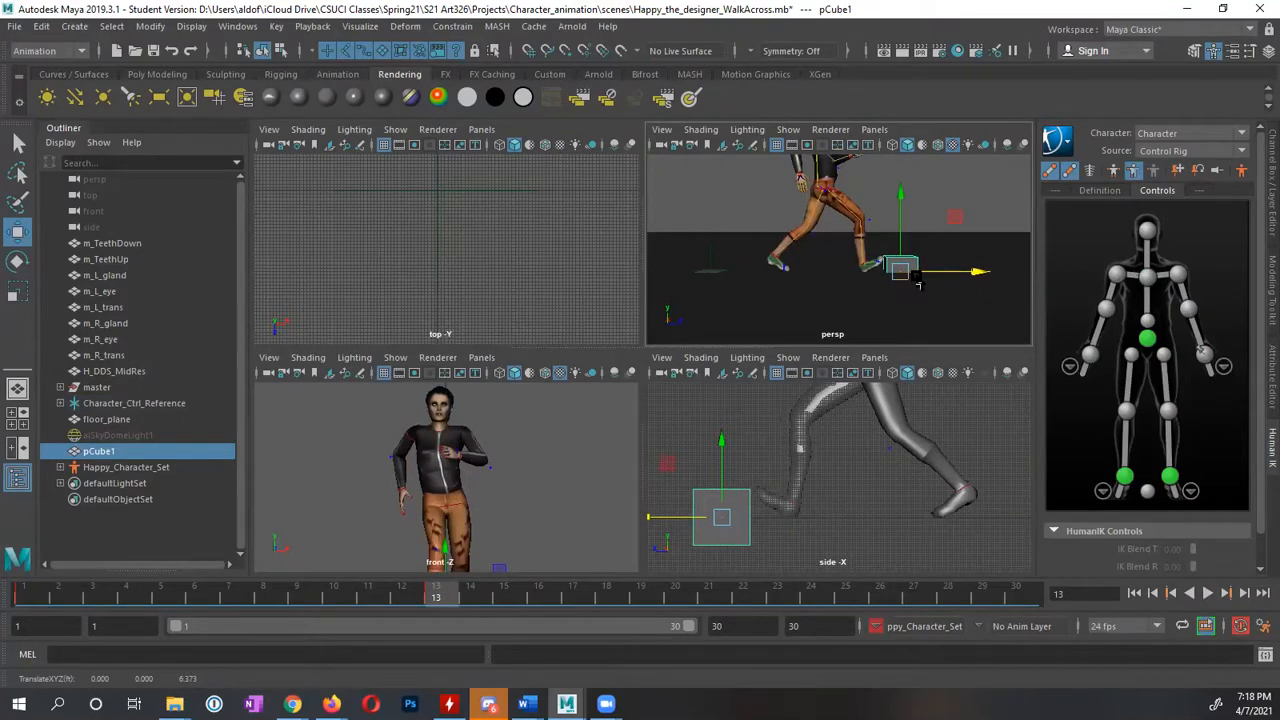
Duplicate the marker cube, place the copy in front of the leading foot's frame 1 position, and check it against frames 1 and 13
key("ctrl+d")
left_click_drag(972, 272, 884, 287)
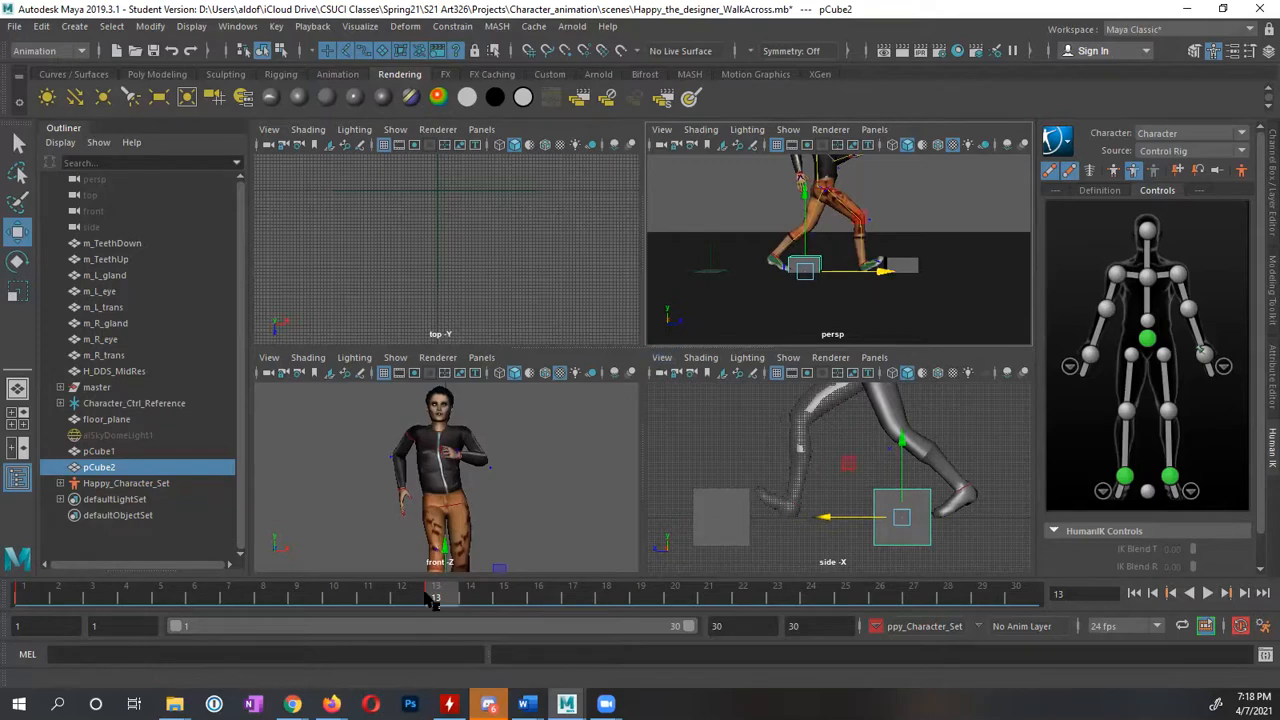
left_click_drag(422, 597, 17, 600)
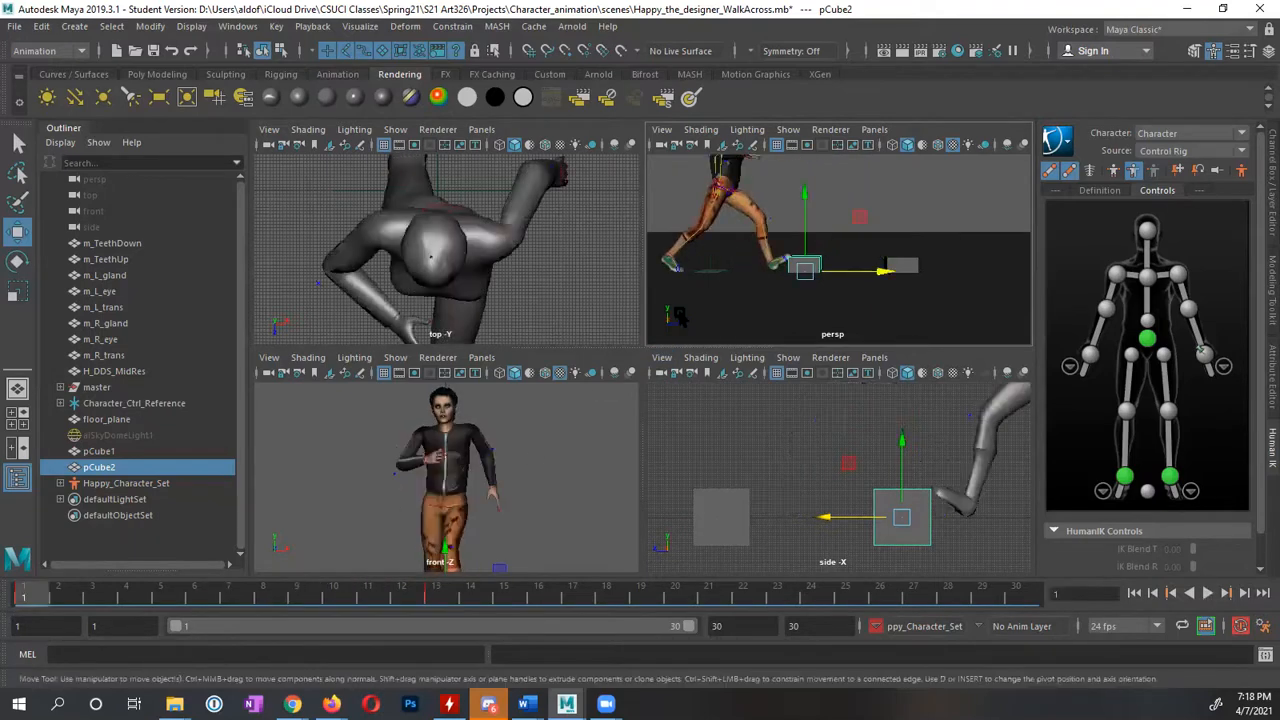
mouse_move(880, 297)
left_mouse_down("alt")
mouse_move(929, 294)
mouse_move(904, 324)
mouse_move(915, 304)
mouse_move(895, 290)
left_mouse_up("alt")
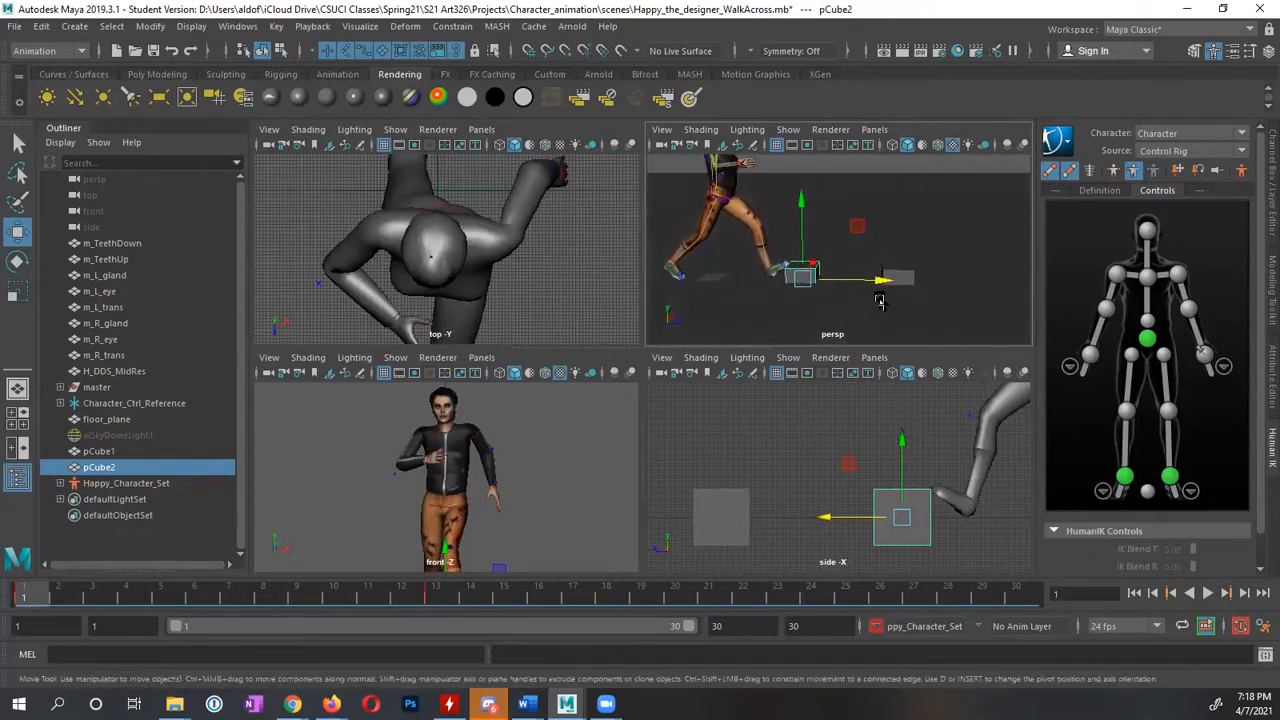
left_click(455, 594)
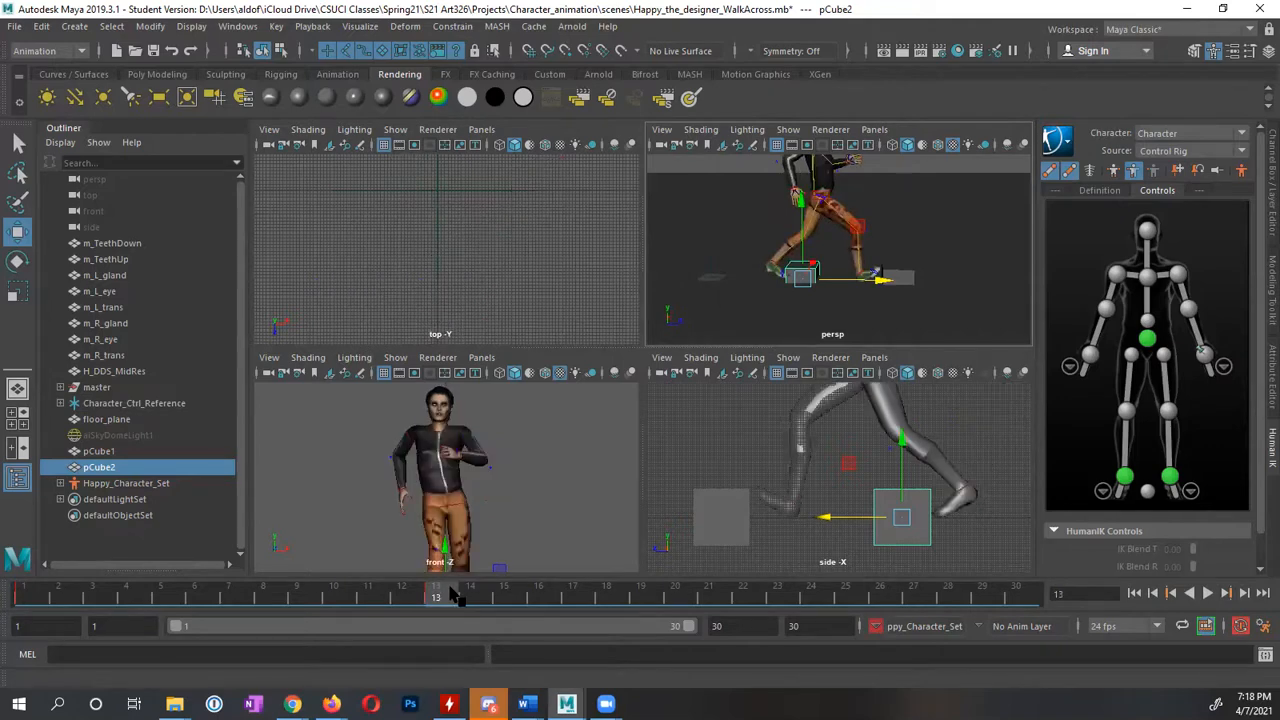
Move the original cube back to just behind the leading foot at frame 13 and delete the duplicate cube
left_click(903, 279)
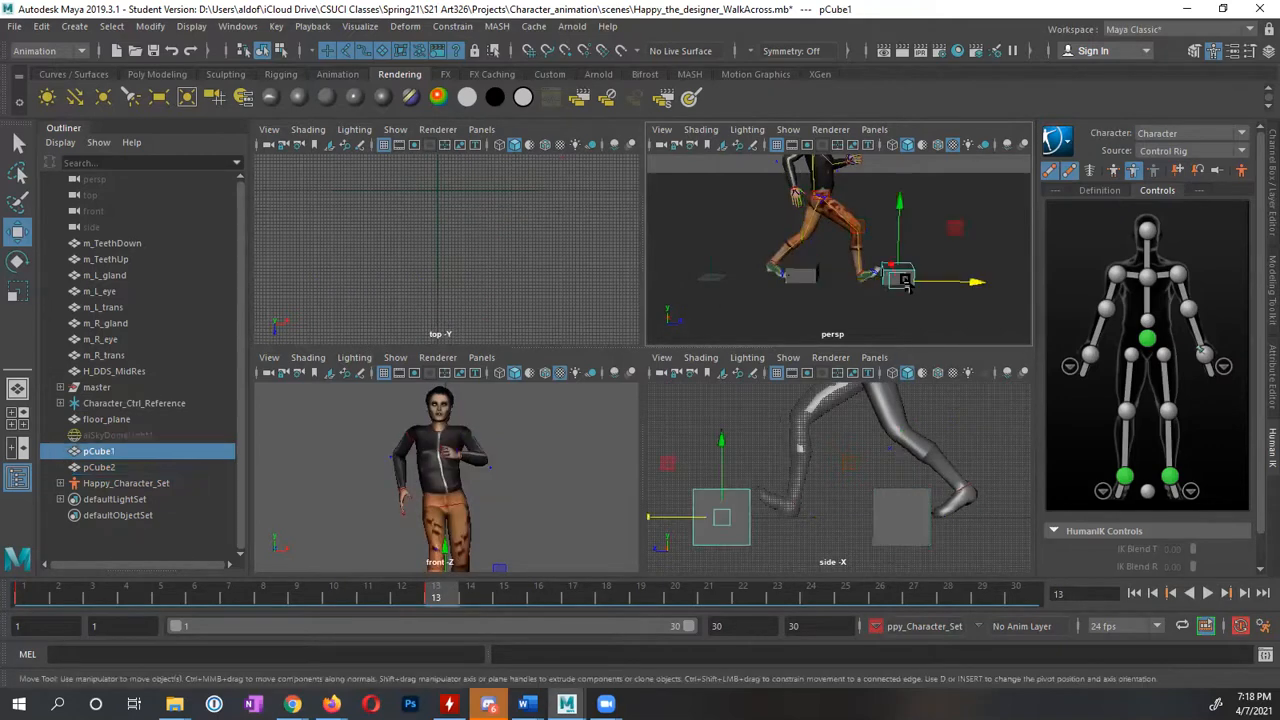
left_click_drag(975, 283, 924, 285)
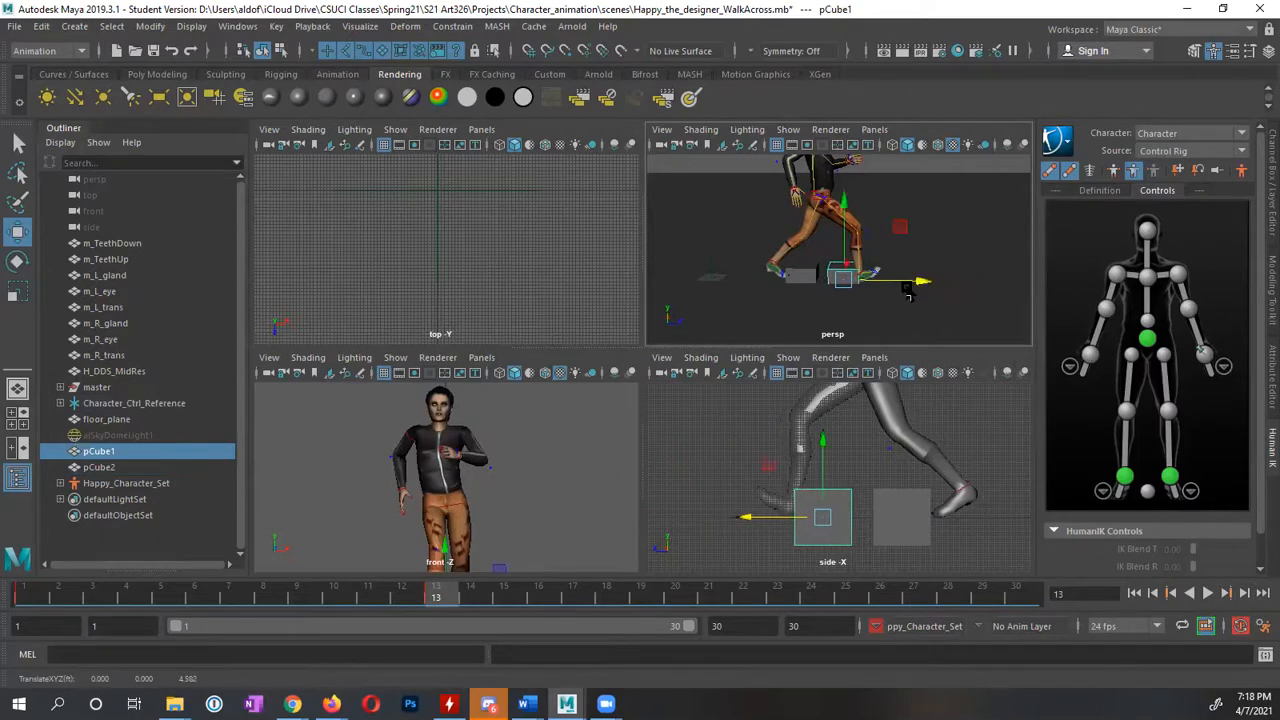
left_click(800, 276)
key("Delete")
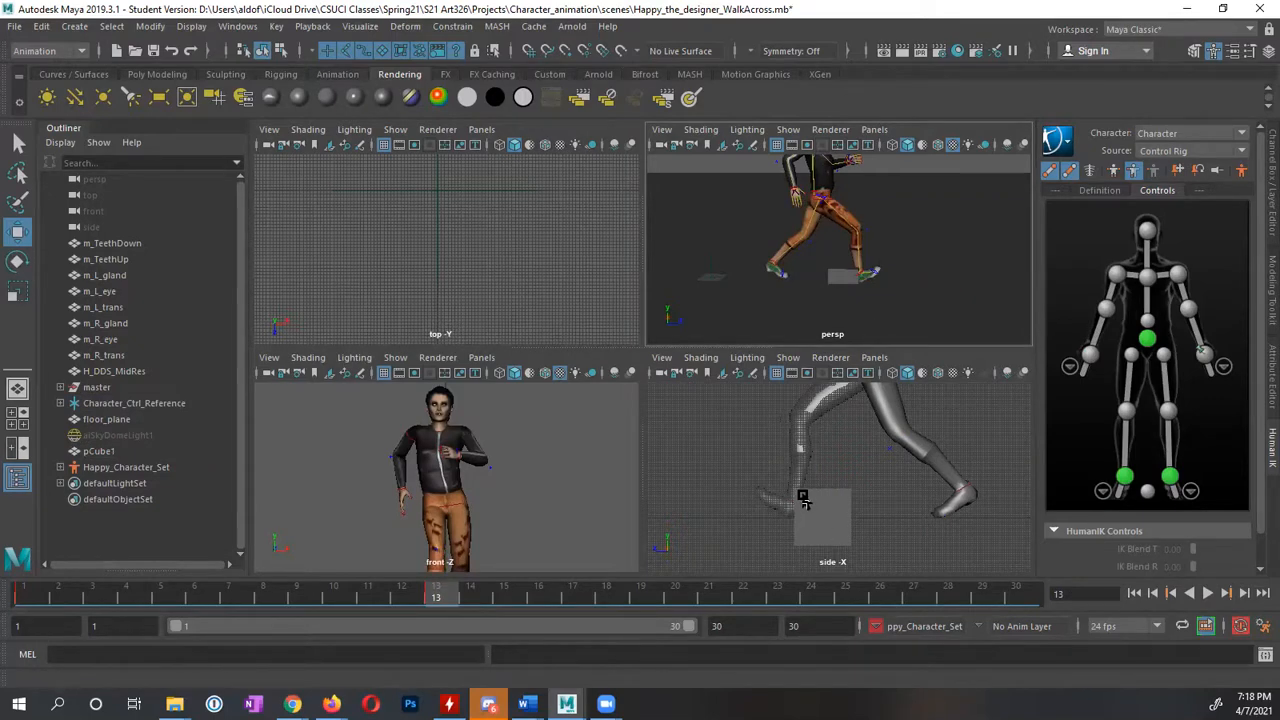
Return to frame 1, enlarge the perspective view, and unpin the translation of the left wrist effector
left_click_drag(433, 602, 14, 597)
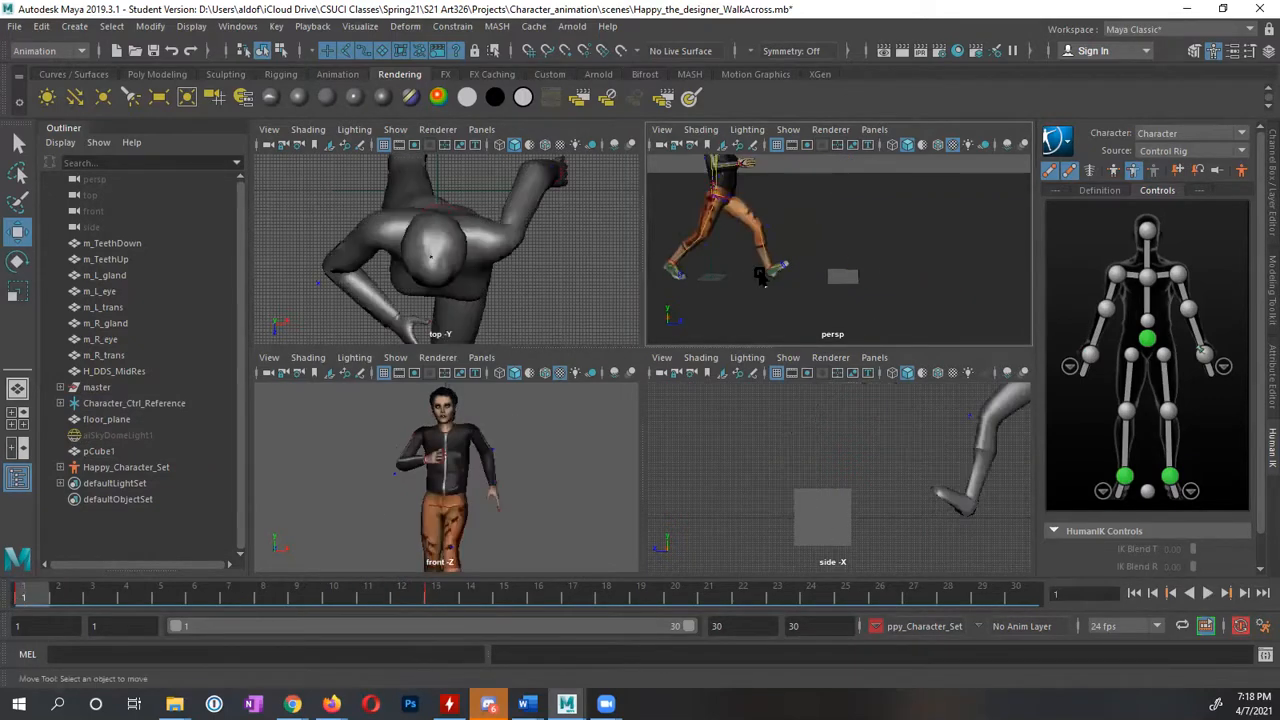
left_click_drag(889, 268, 846, 268, "alt")
key("space")
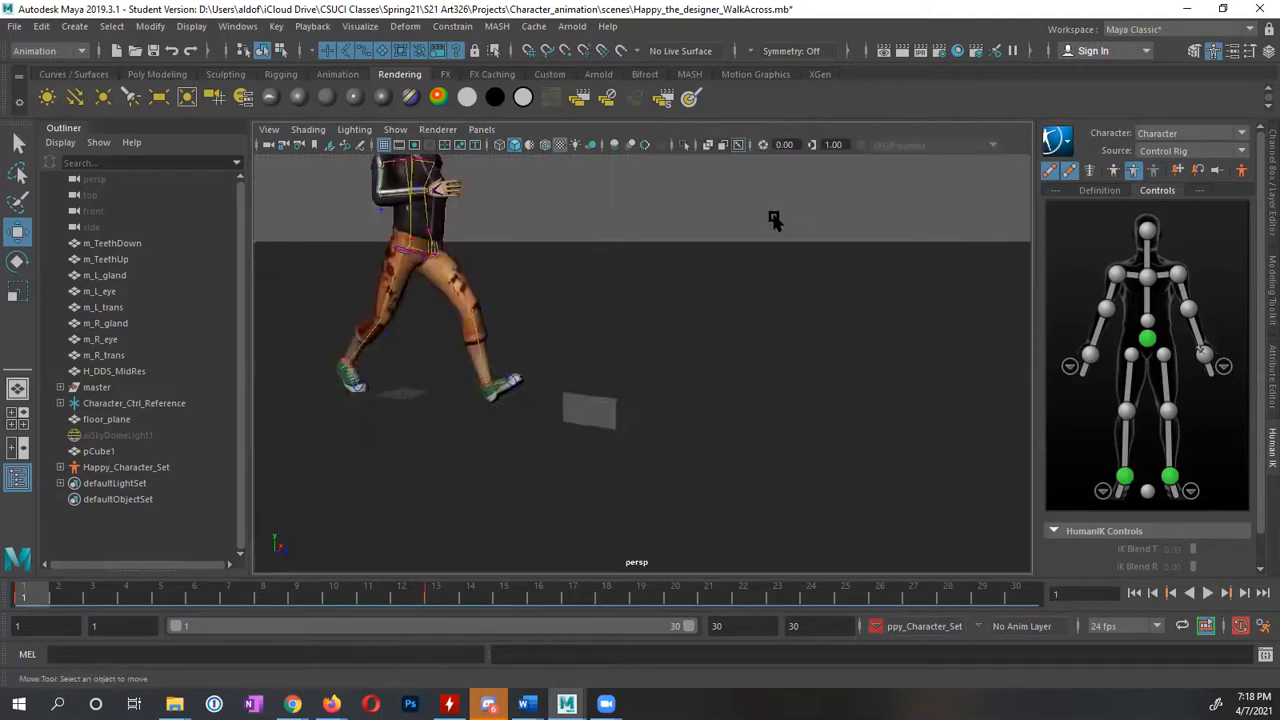
left_click_drag(757, 360, 652, 408, "alt")
left_click(1205, 356)
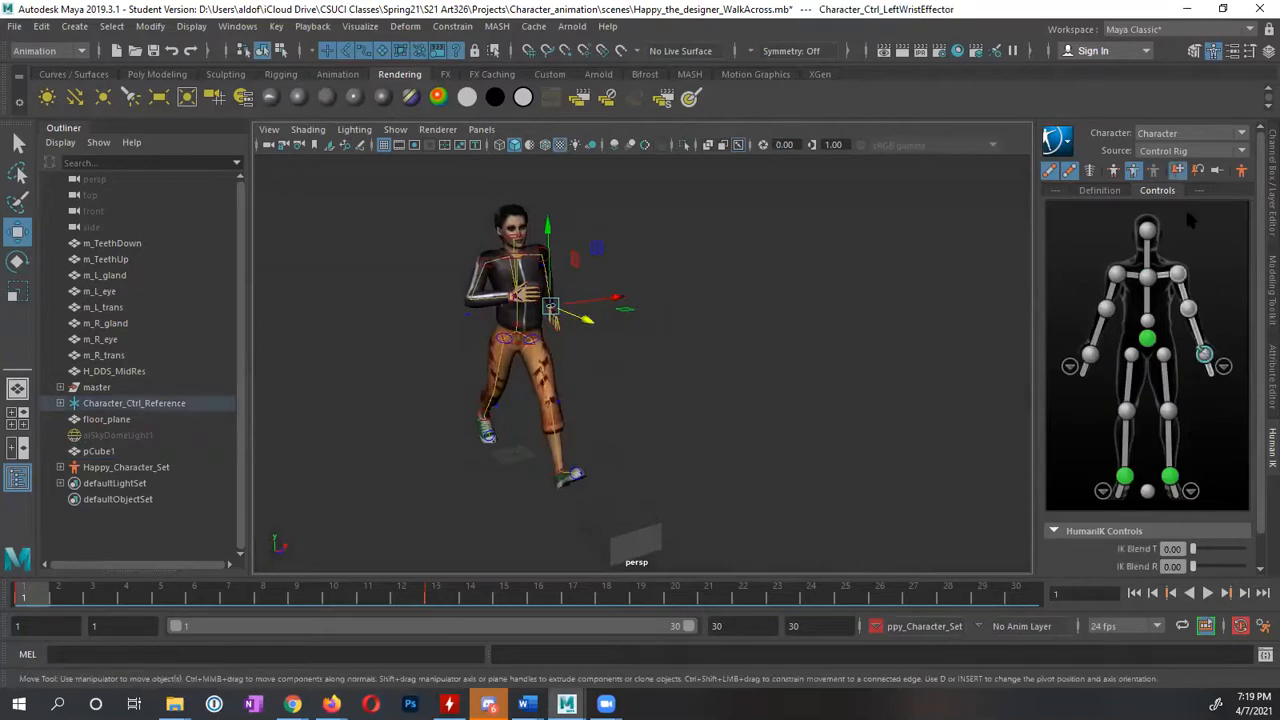
left_click(1178, 172)
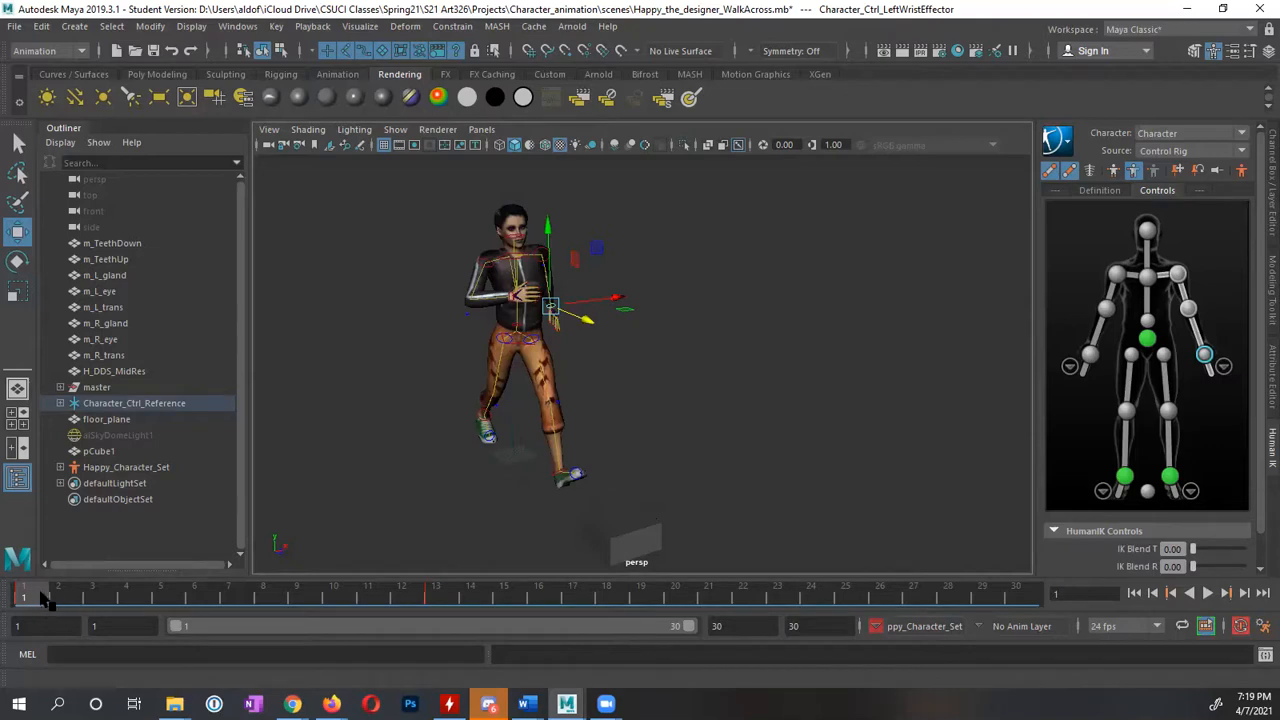
Copy the frame 1 pose to frame 25, key it, and undo a trial forward move of the hips effector
left_click_drag(52, 595, 848, 614)
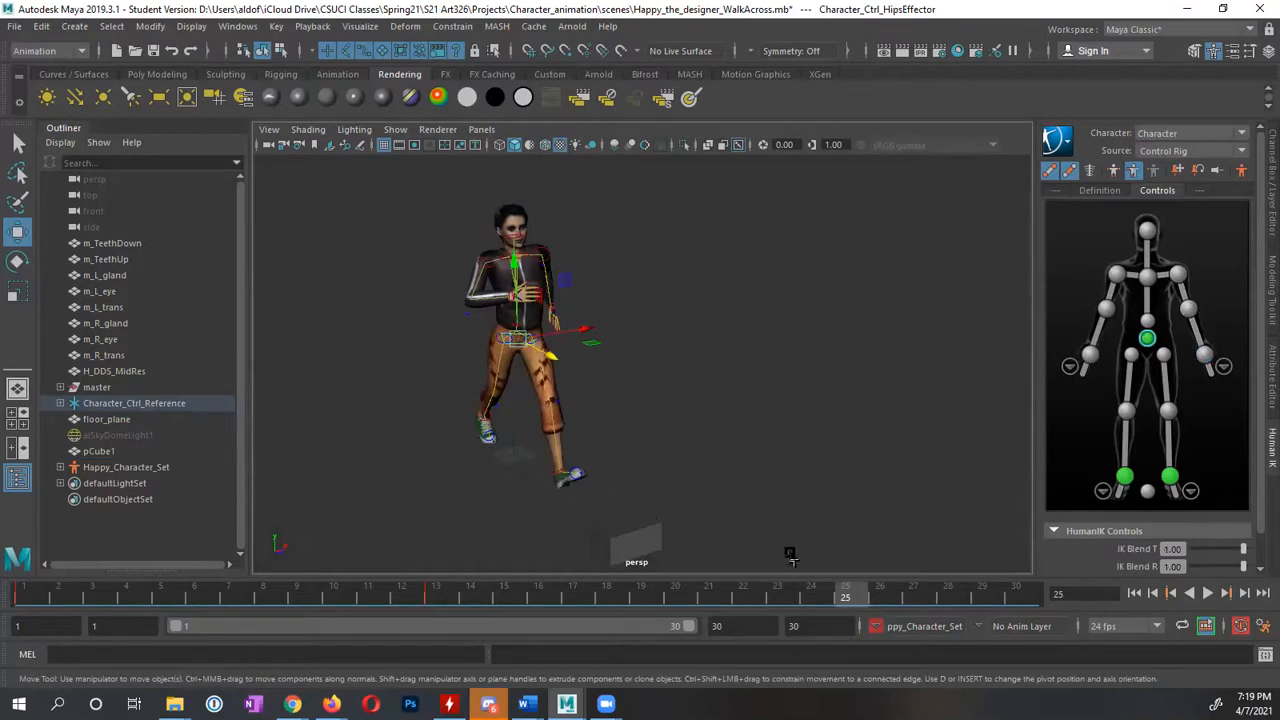
left_click_drag(402, 455, 475, 444, "alt")
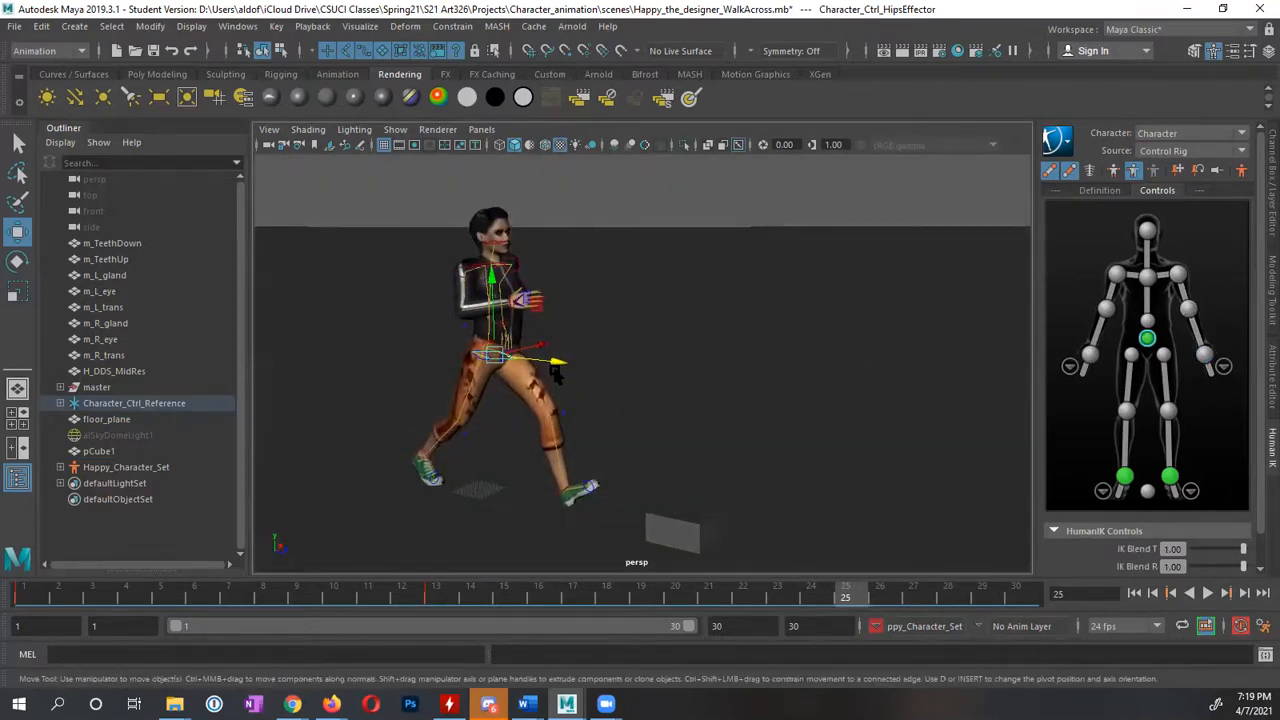
left_click_drag(557, 366, 565, 366)
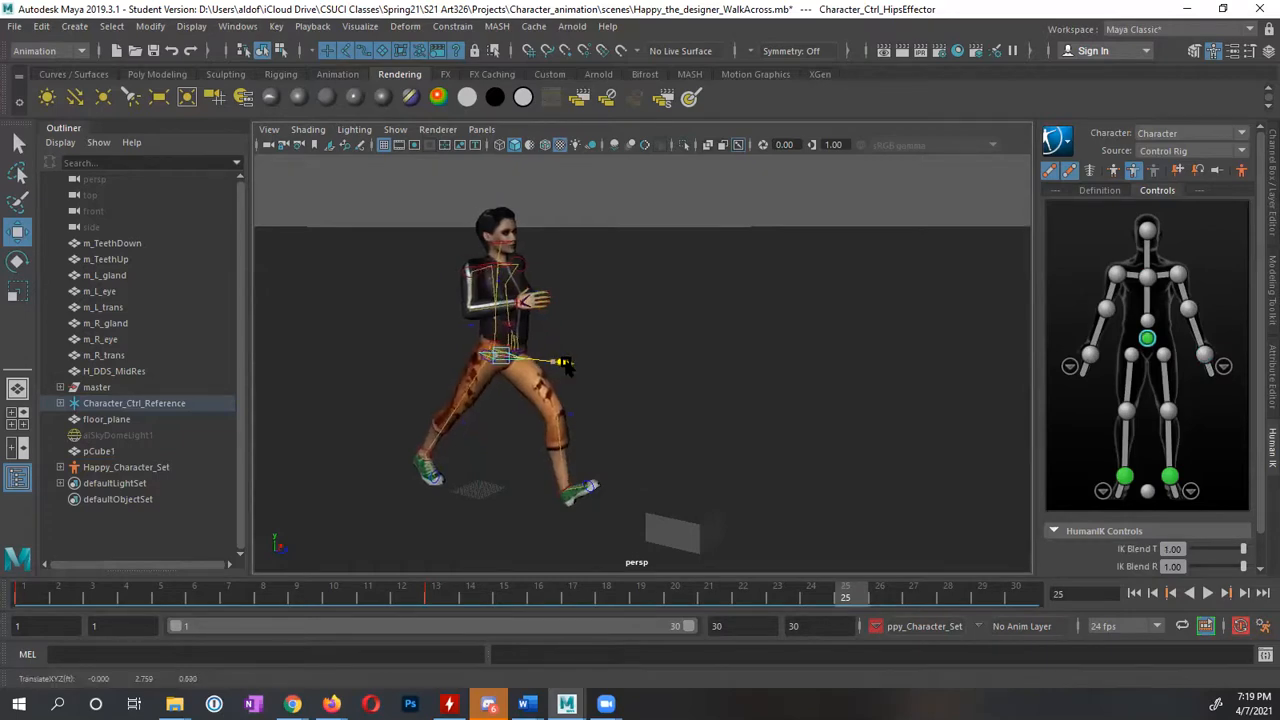
key("ctrl+z")
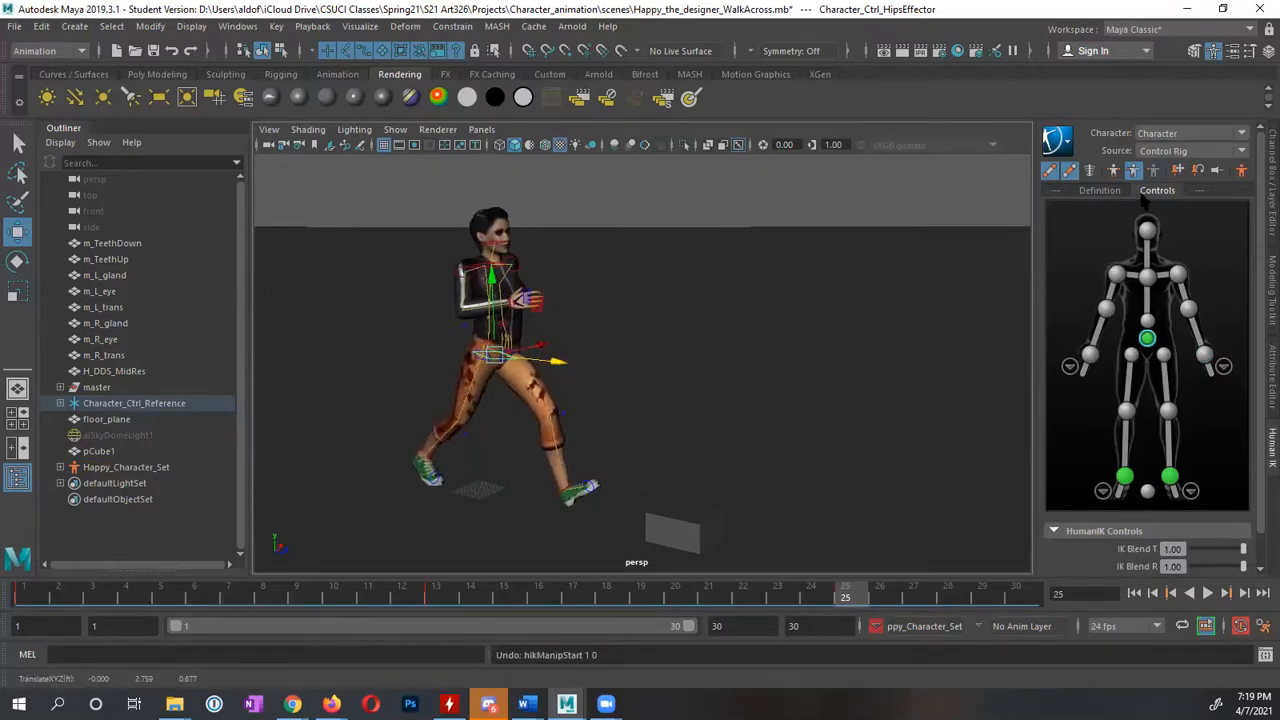
Switch to full-body manipulation, move the whole character forward until the trailing foot sits just ahead of the cube, and key frame 25
left_click(1114, 172)
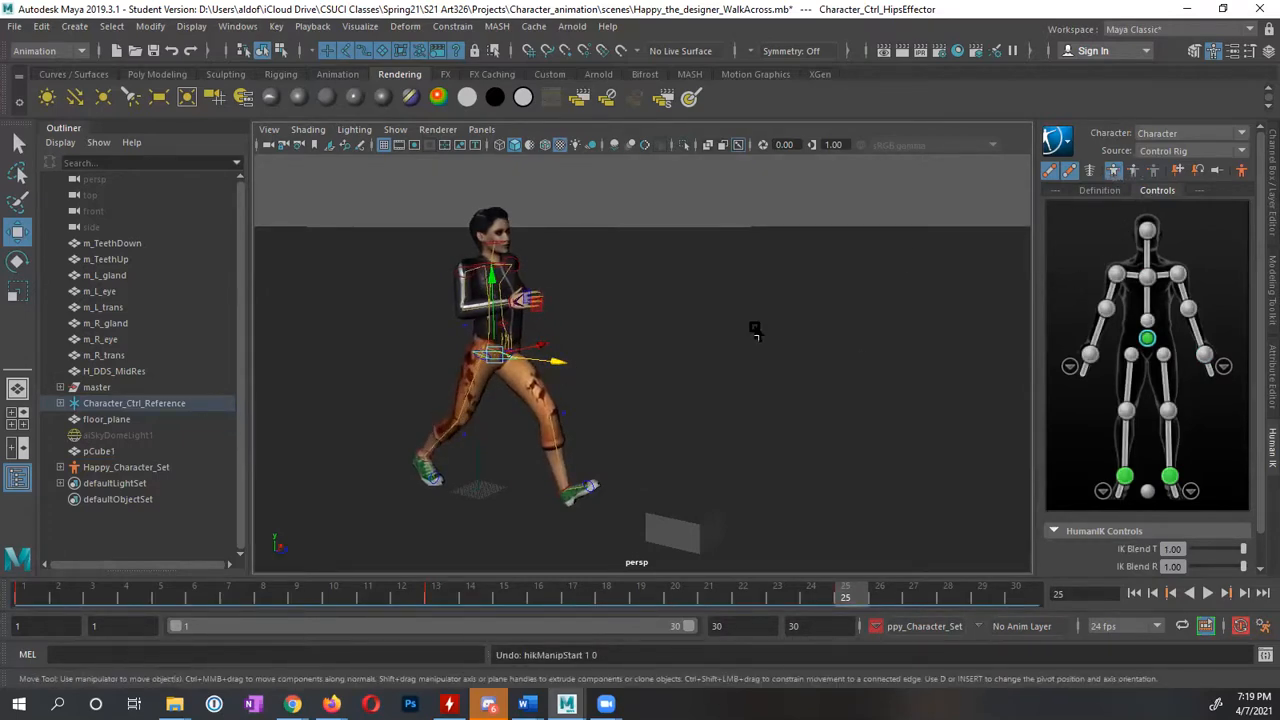
left_click_drag(562, 375, 668, 470)
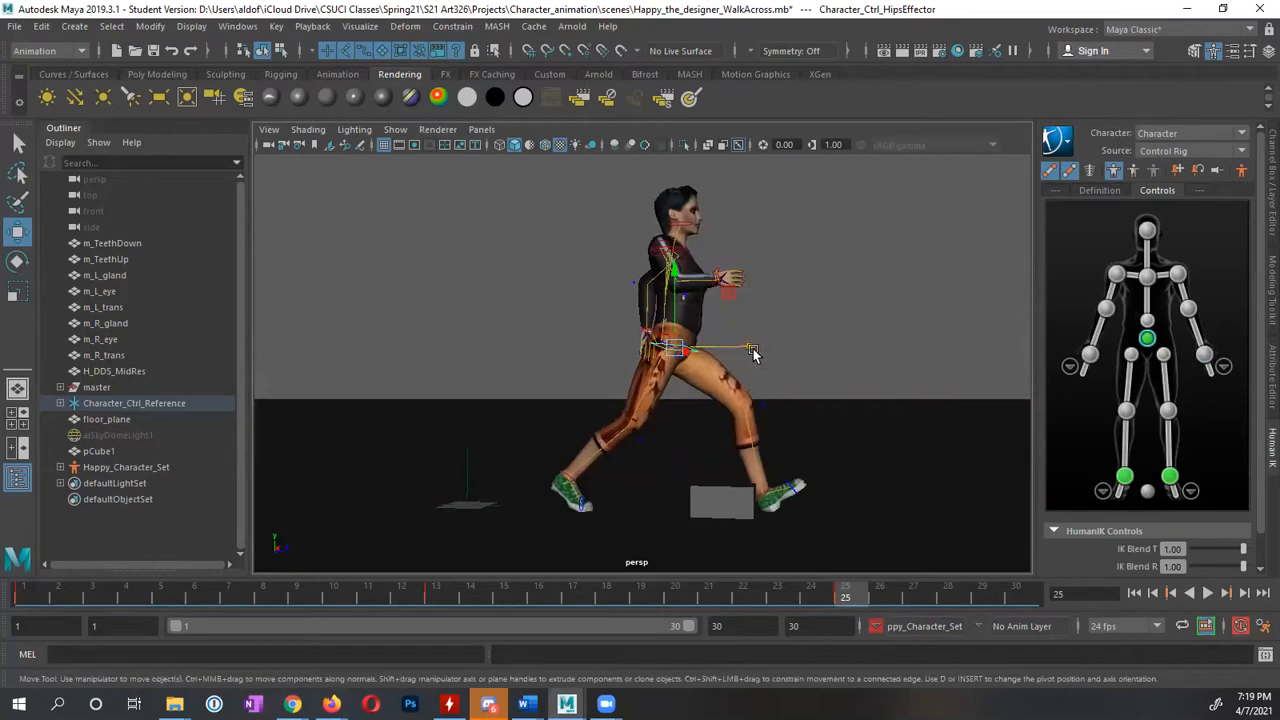
left_click_drag(753, 349, 979, 396)
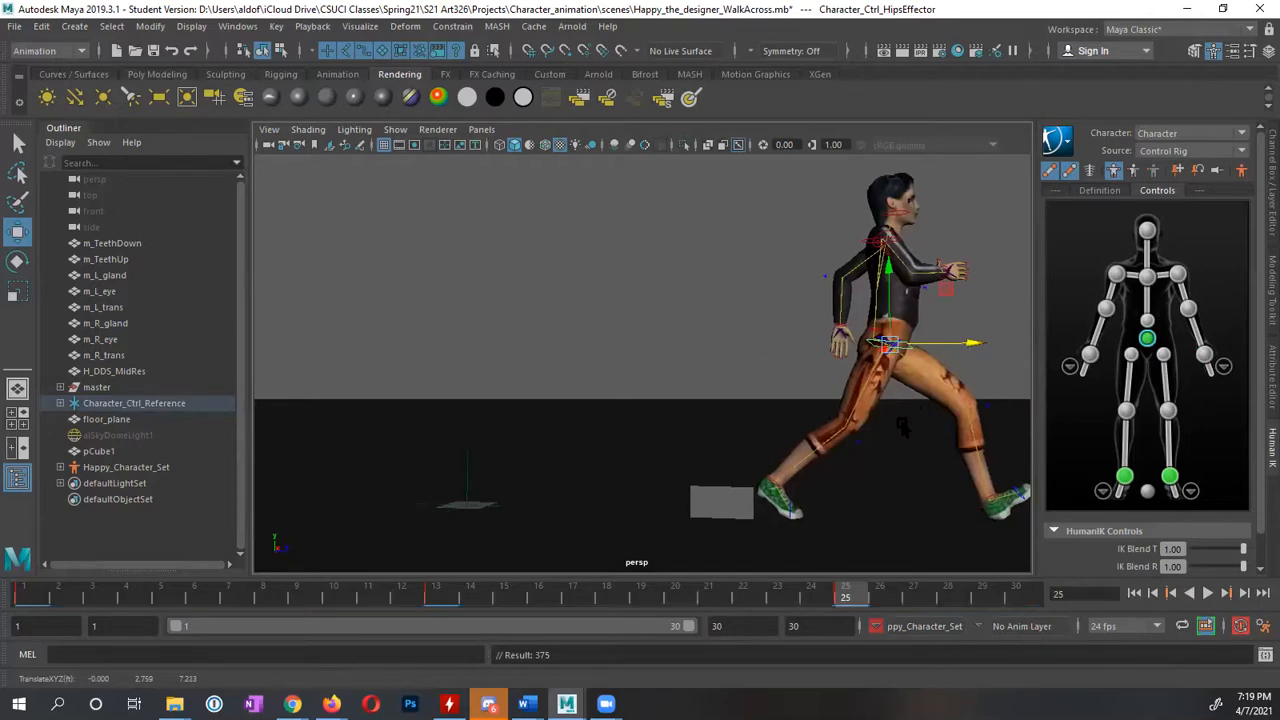
Scrub the walk around frame 25 and check the stride pose against the marker cube from both sides
left_click_drag(930, 420, 402, 508, "alt")
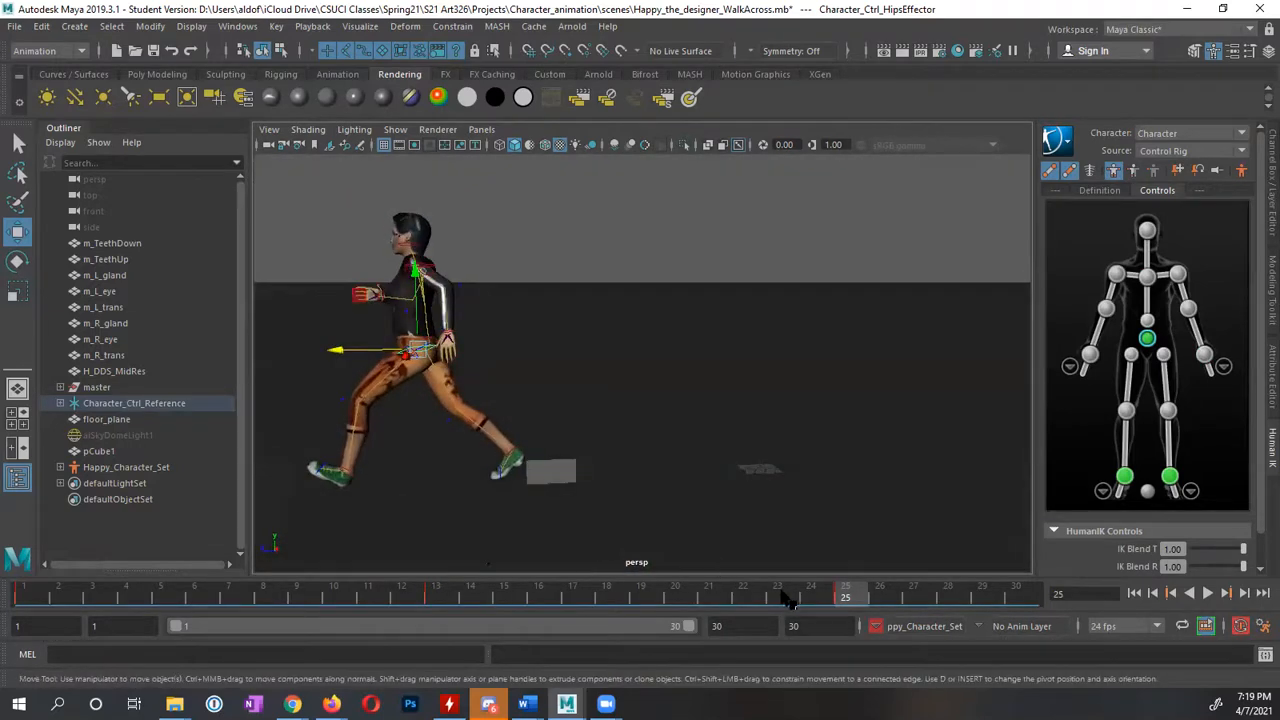
left_click_drag(787, 598, 851, 627)
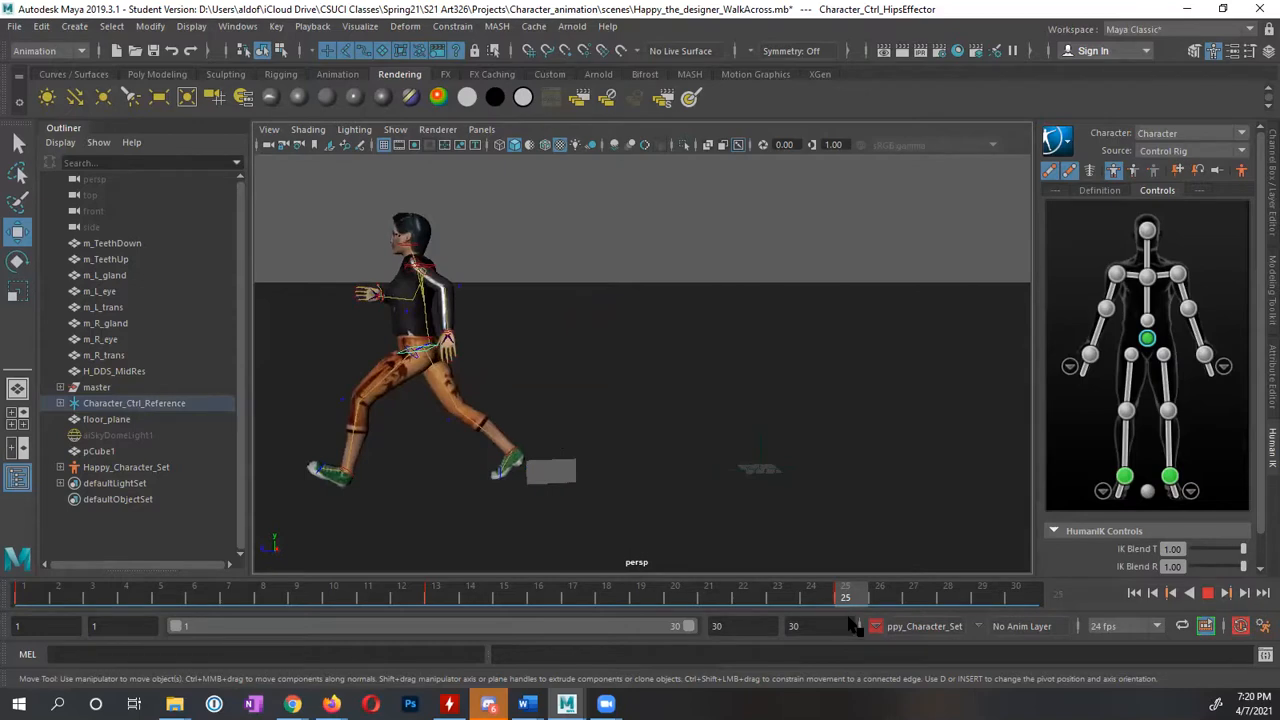
left_click_drag(851, 620, 897, 650)
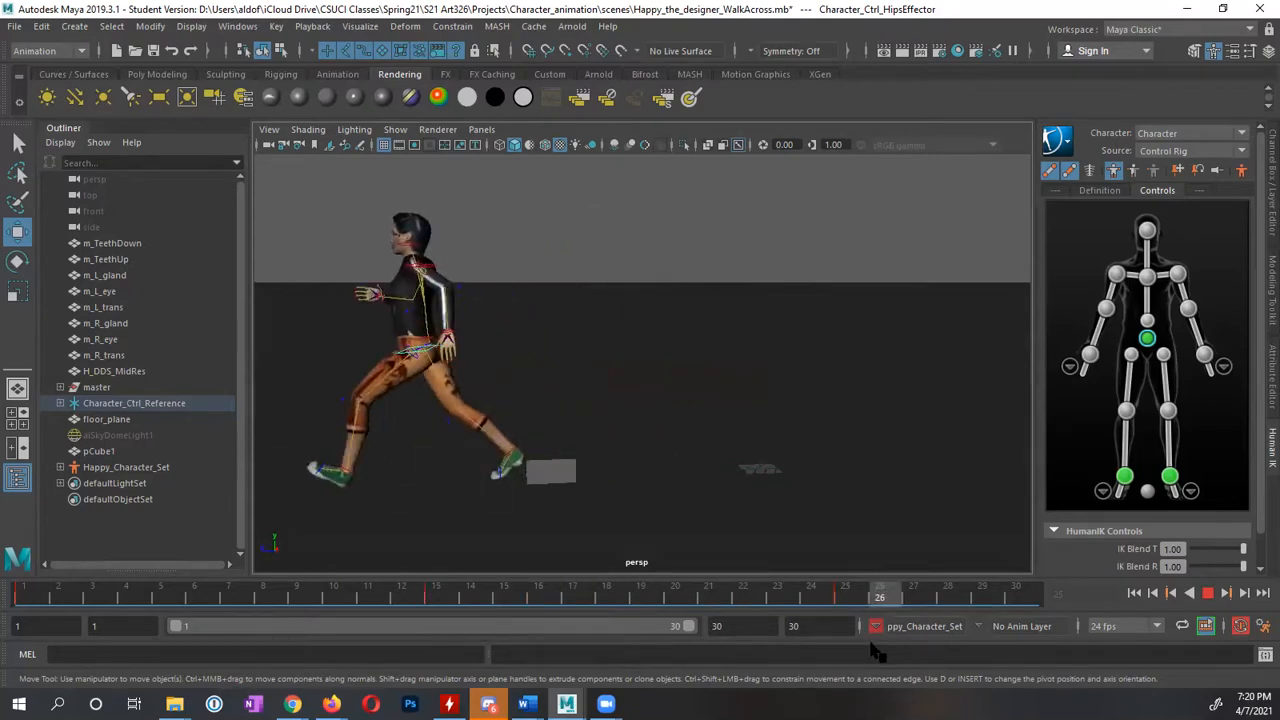
left_click_drag(600, 457, 907, 428, "alt")
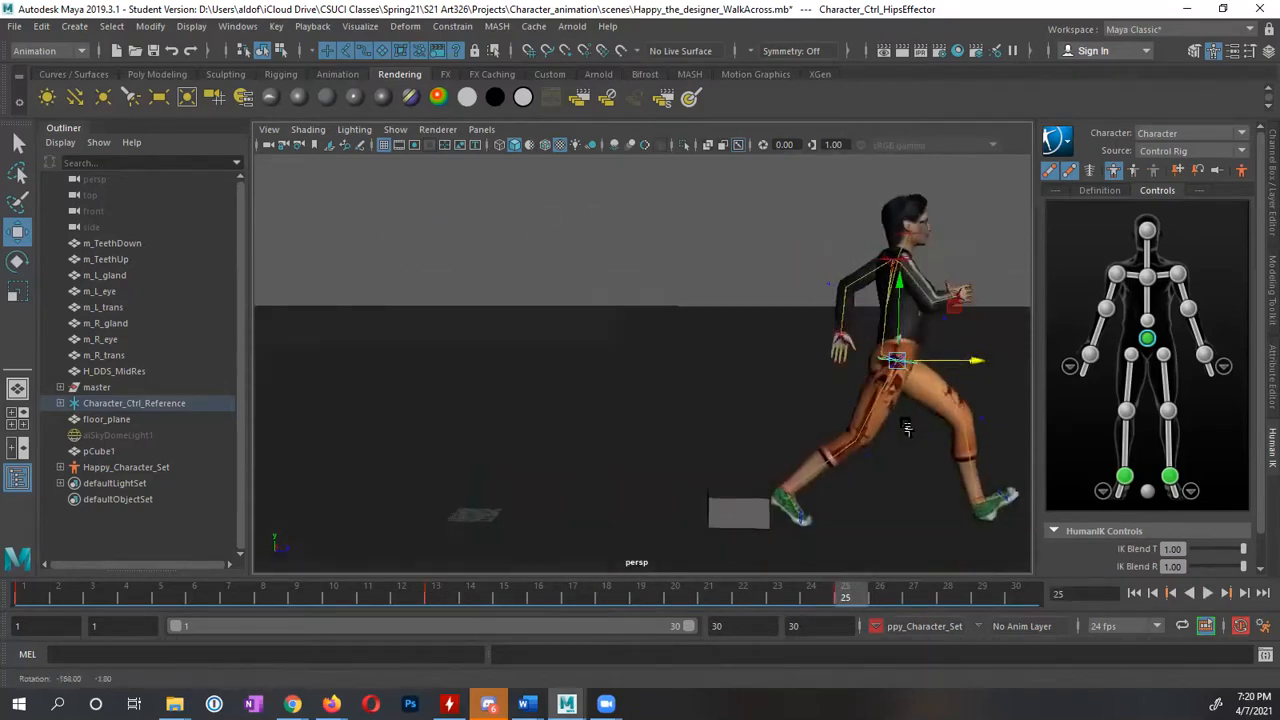
Select the marker cube beside the trailing foot and move it back behind the character's walking path
middle_click_drag(907, 428, 770, 405, "alt")
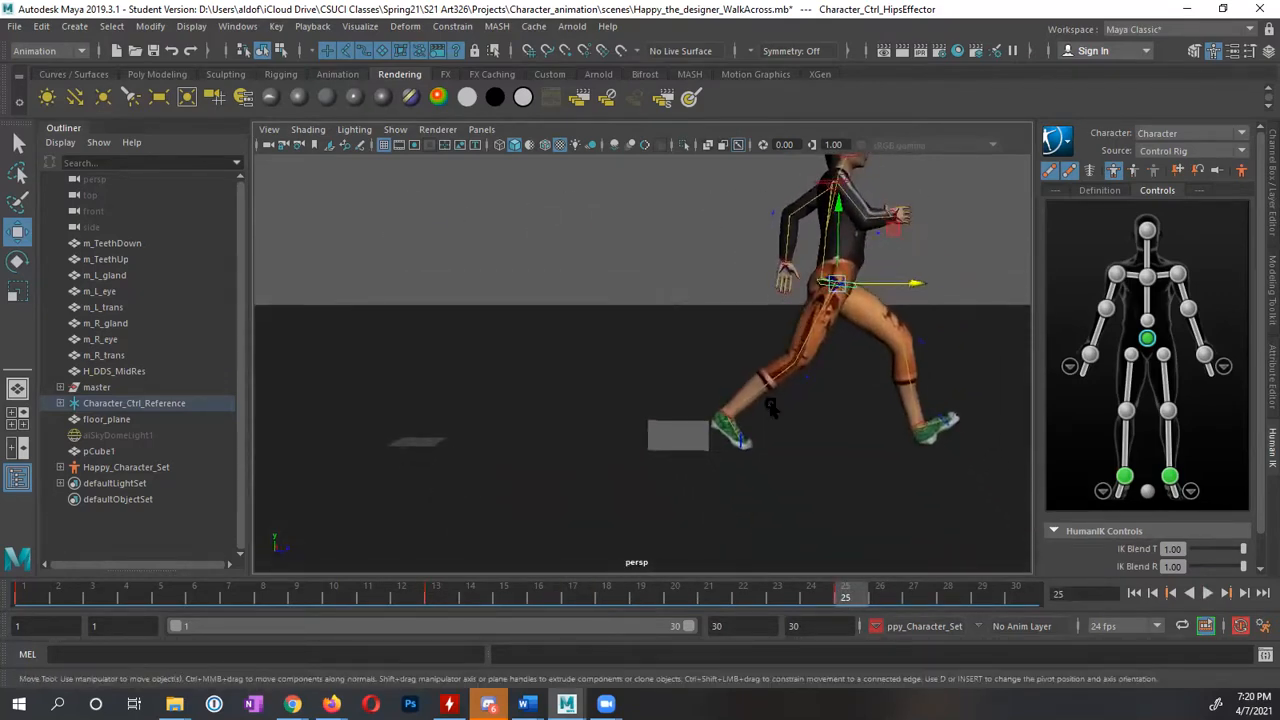
left_click(683, 432)
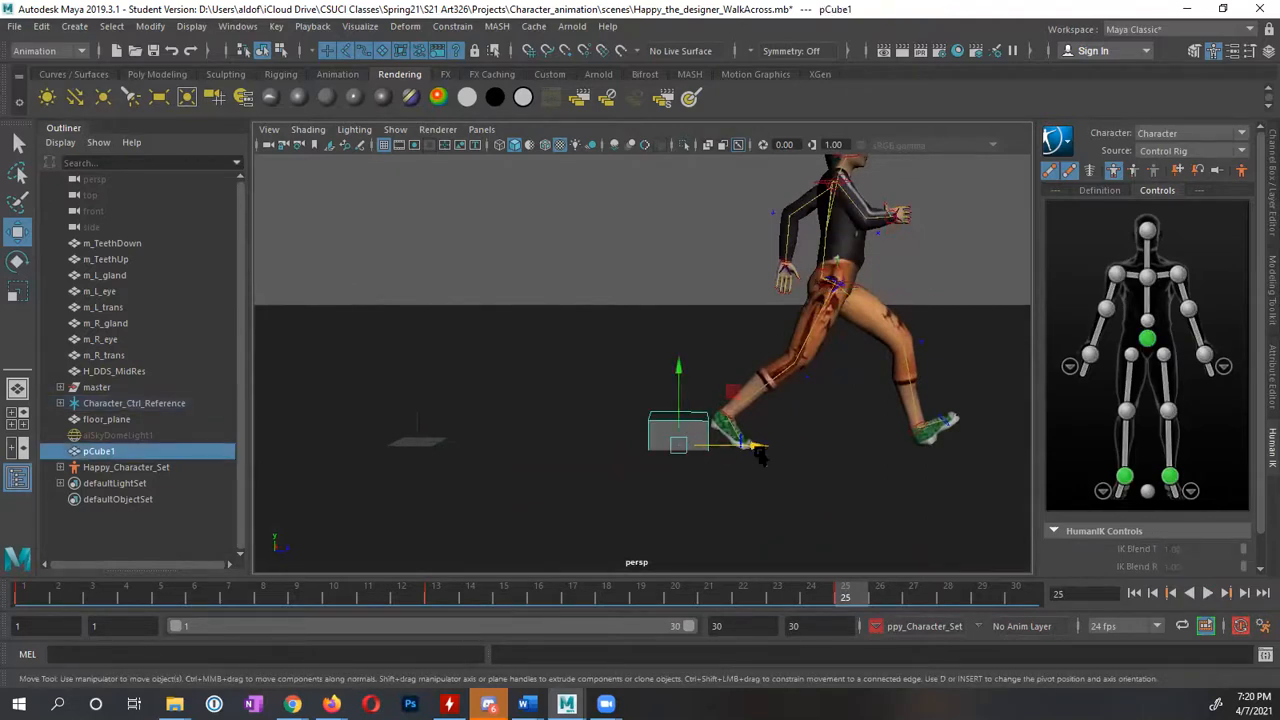
left_click_drag(688, 452, 812, 277, "alt")
left_click_drag(533, 398, 551, 395, "alt")
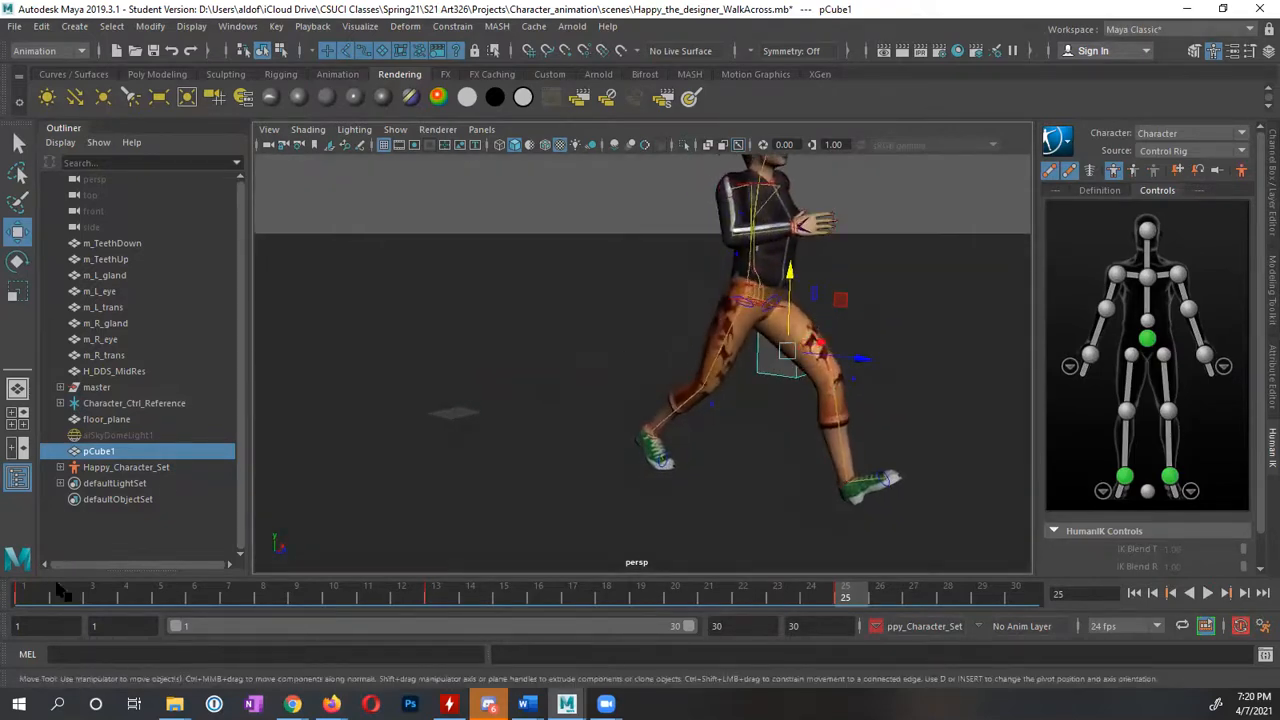
Scrub and play back the keyed walk from several angles to check the foot motion between strides
key("alt+v")
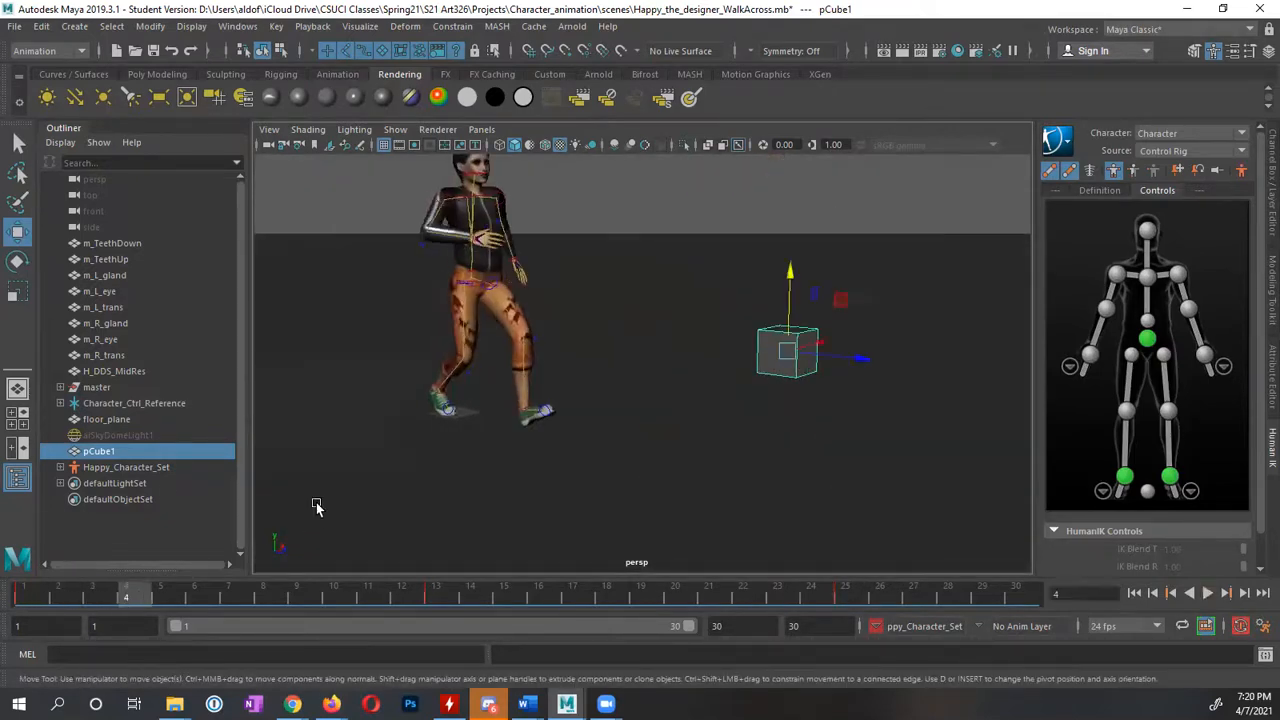
left_click_drag(314, 507, 480, 468, "alt")
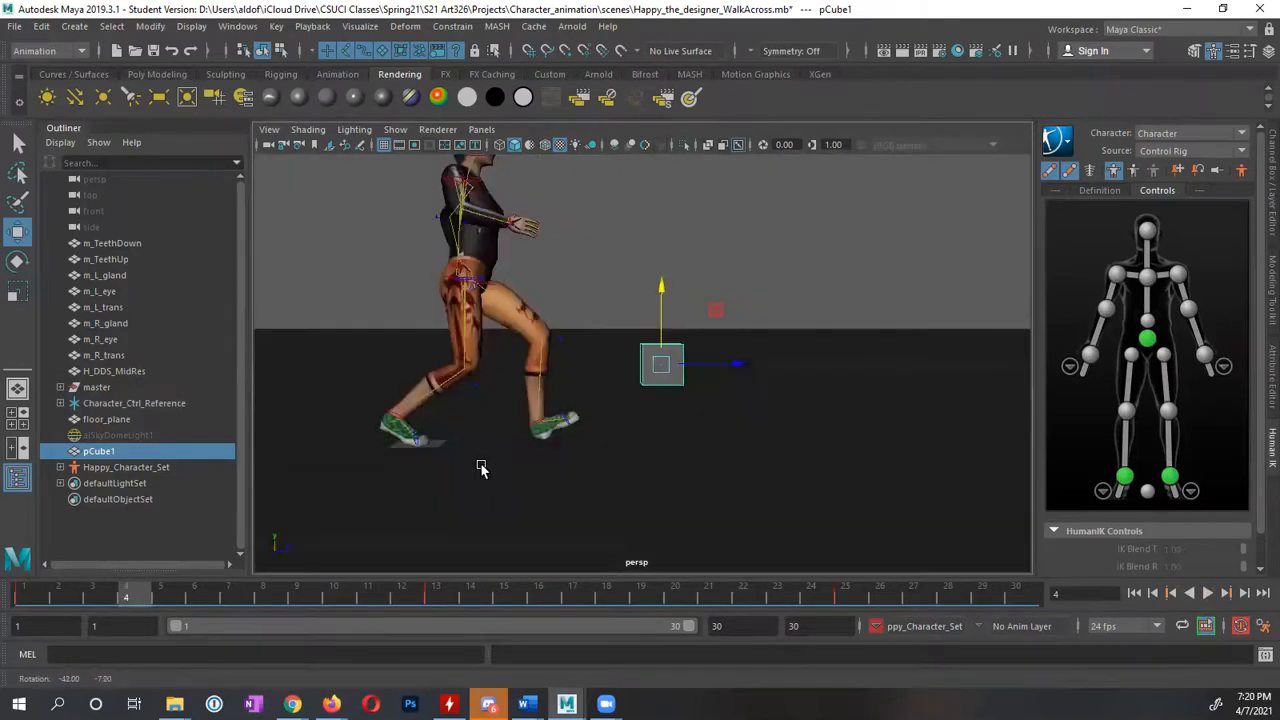
mouse_move(131, 587)
left_mouse_down()
mouse_move(219, 595)
mouse_move(66, 603)
mouse_move(124, 595)
mouse_move(47, 618)
mouse_move(209, 631)
mouse_move(371, 623)
mouse_move(343, 651)
mouse_move(367, 635)
left_mouse_up()
left_click_drag(872, 470, 846, 500, "alt")
right_click_drag(846, 500, 697, 496, "alt")
left_click_drag(697, 496, 672, 474, "alt")
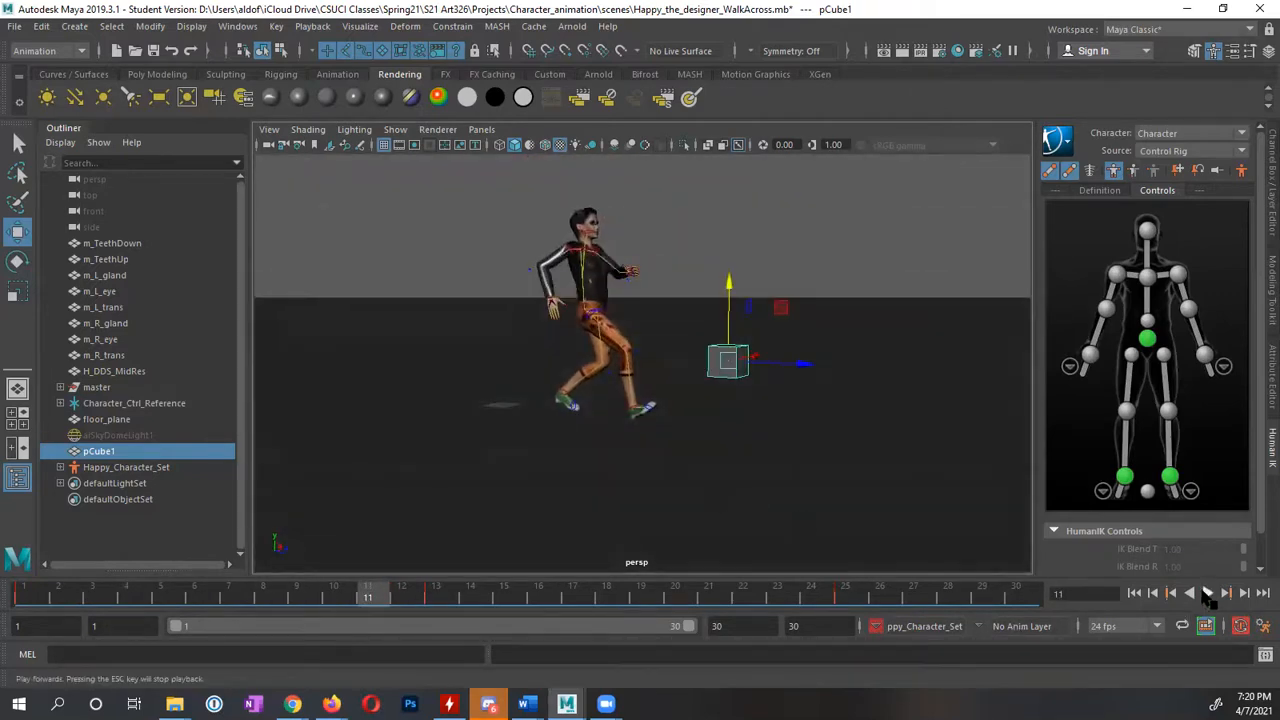
left_click(1207, 594)
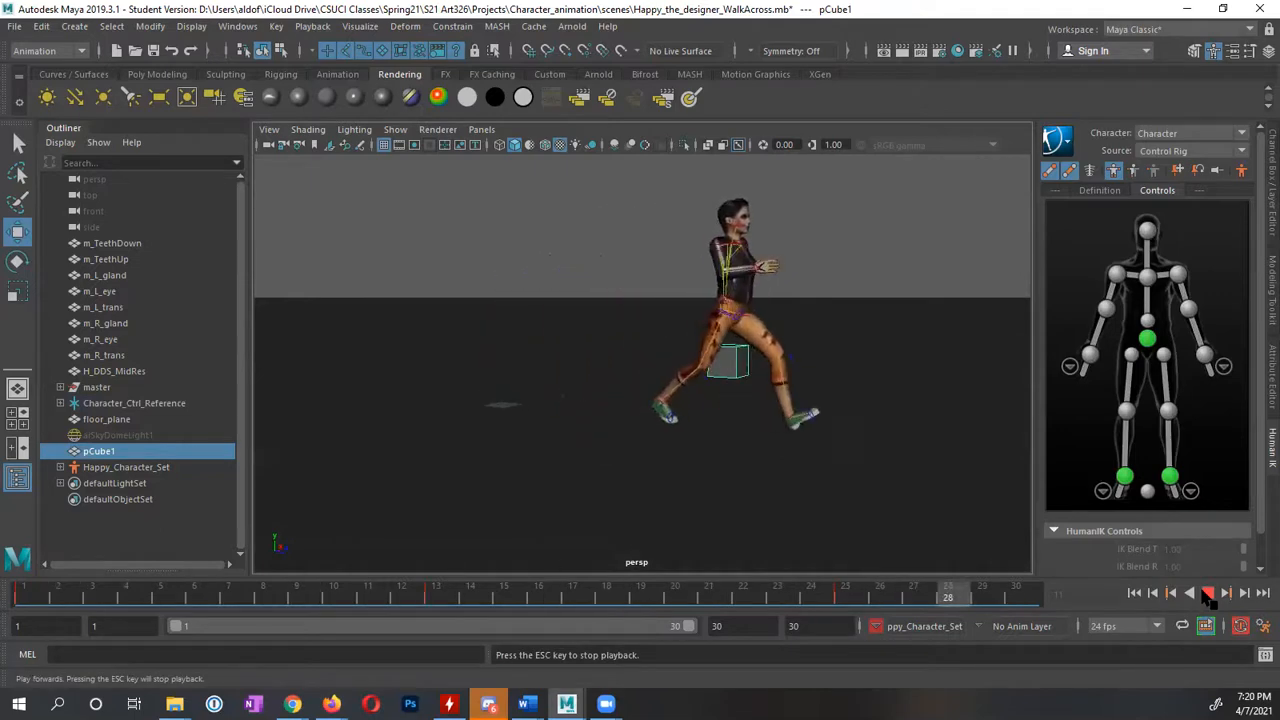
key("Escape")
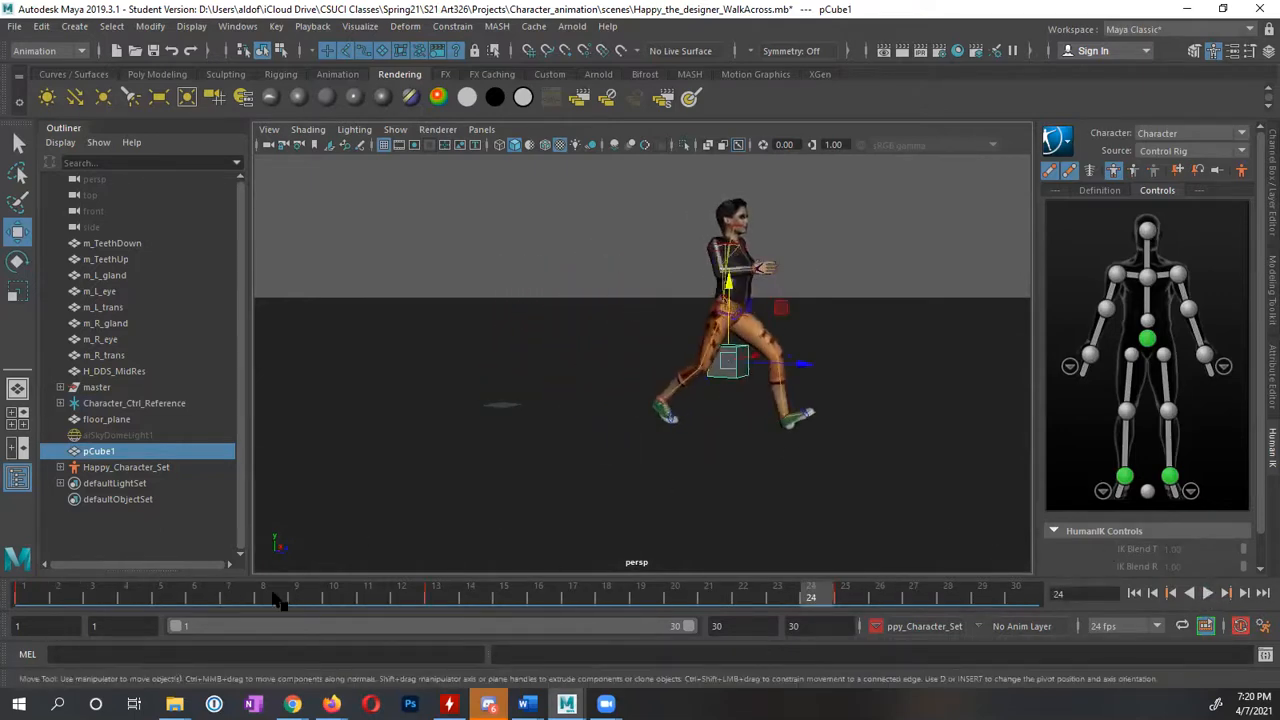
left_click_drag(229, 597, 128, 600)
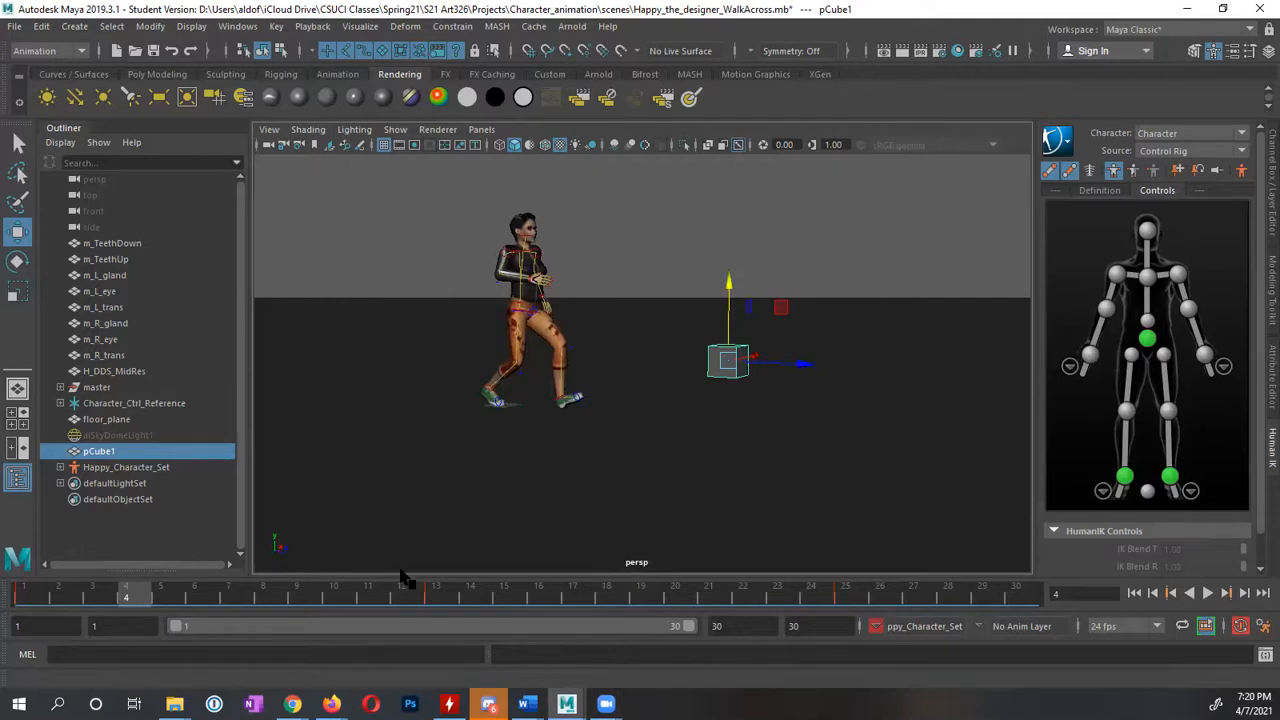
Return to frame 1 and carry its stride pose over to frame 4 without changing the pose
left_click_drag(564, 475, 601, 443, "alt")
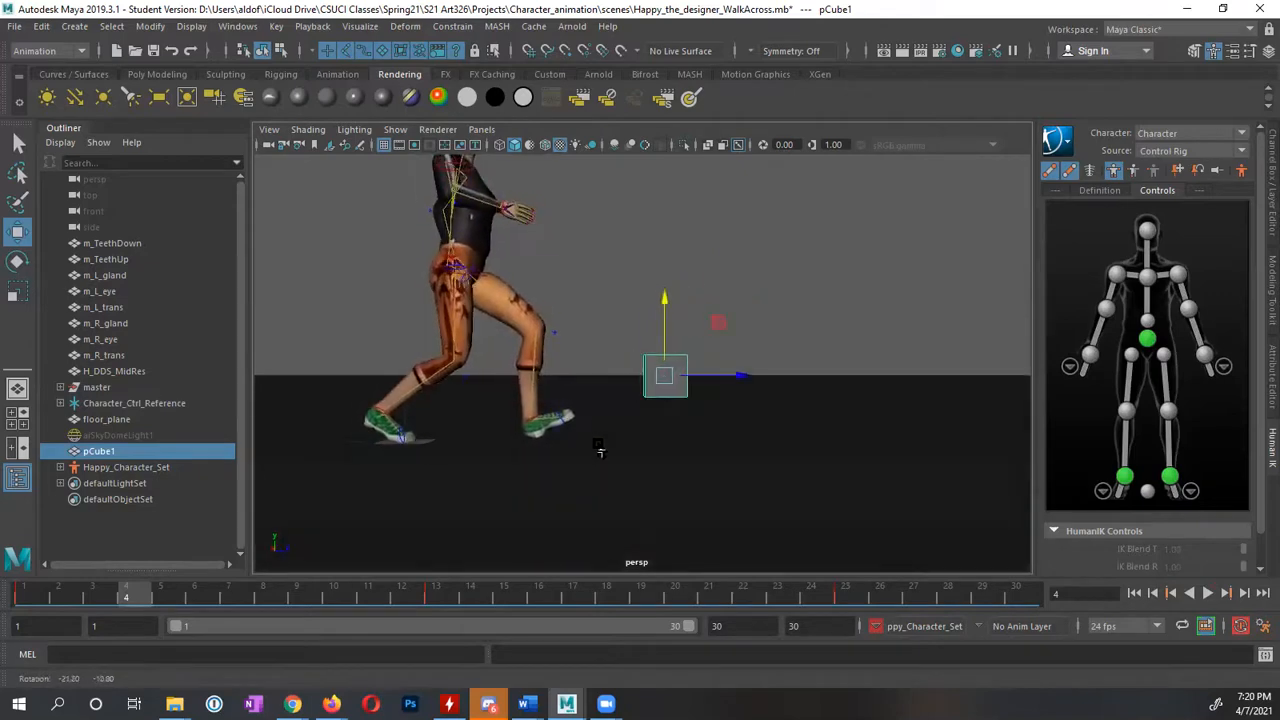
left_click_drag(152, 600, 73, 626)
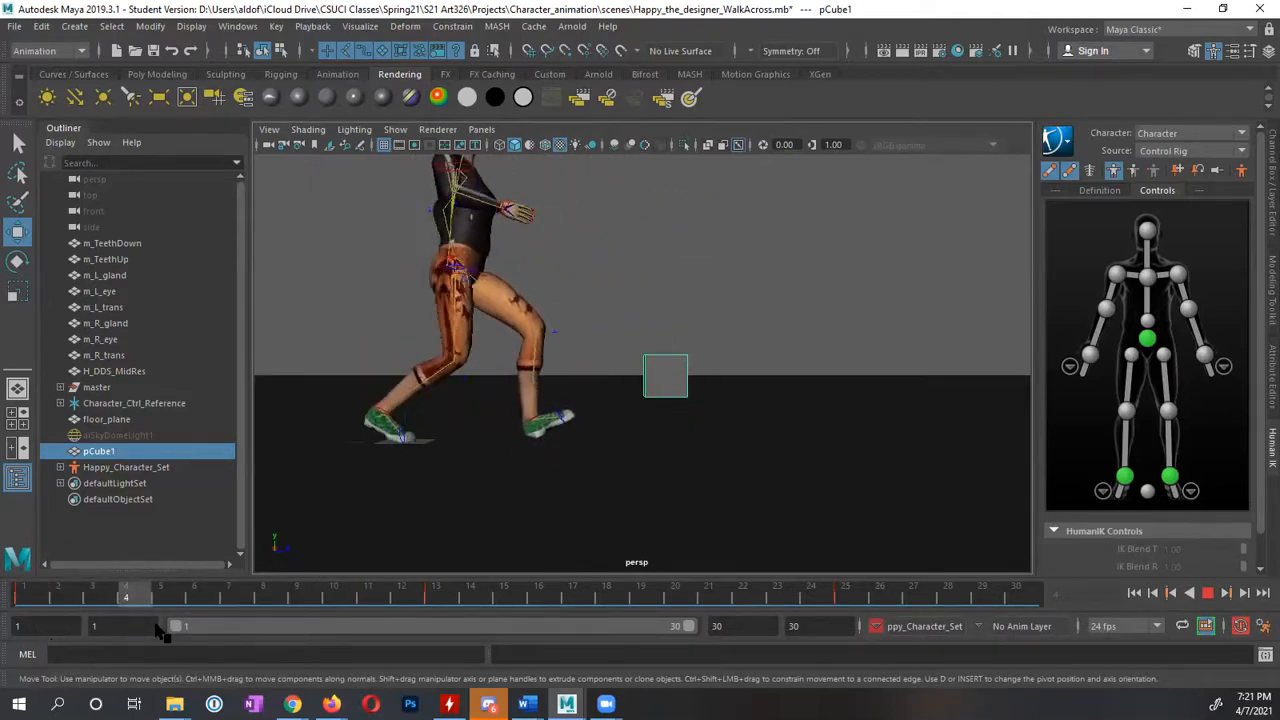
left_click(45, 606)
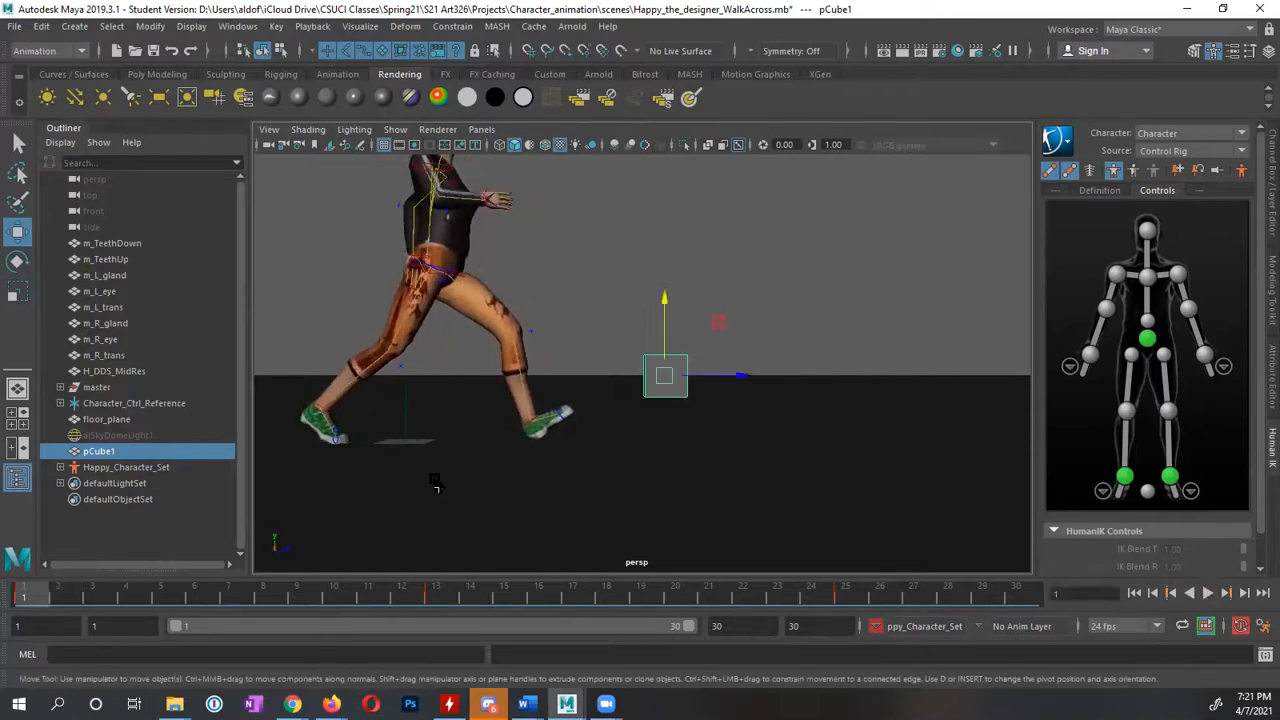
middle_click_drag(496, 468, 534, 474, "alt")
middle_click_drag(553, 414, 551, 461, "alt")
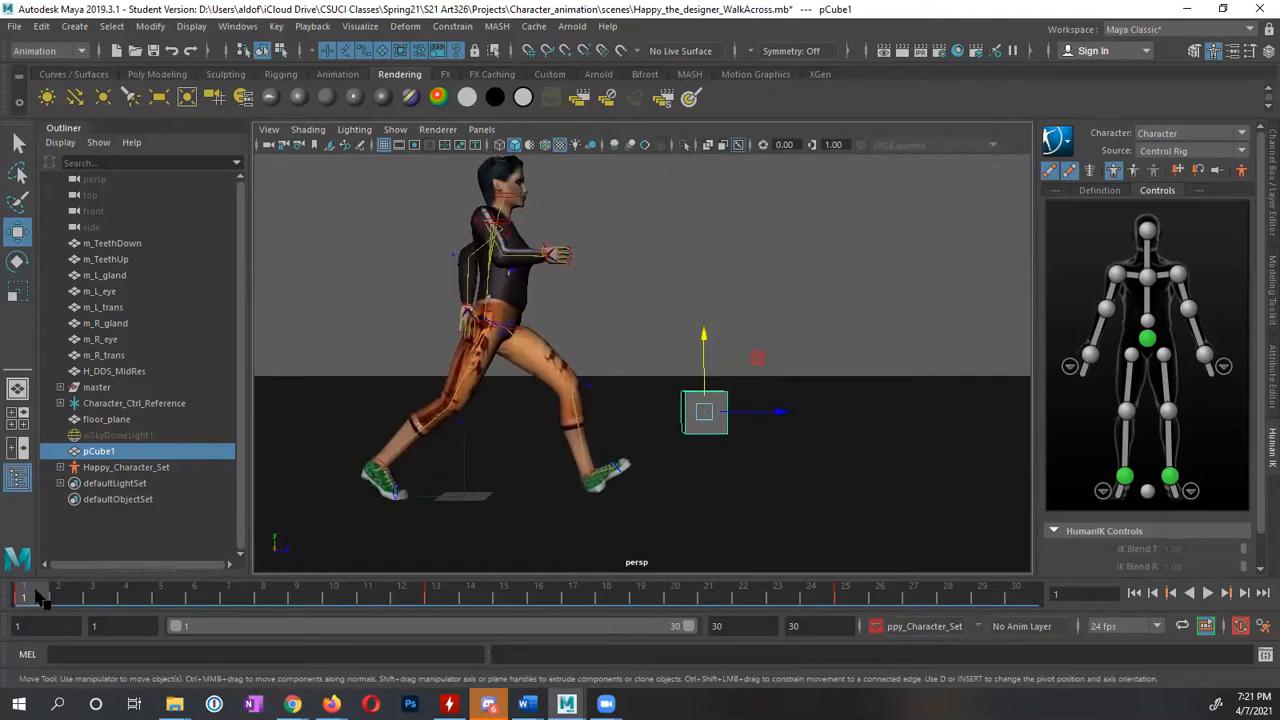
left_click_drag(36, 603, 131, 597)
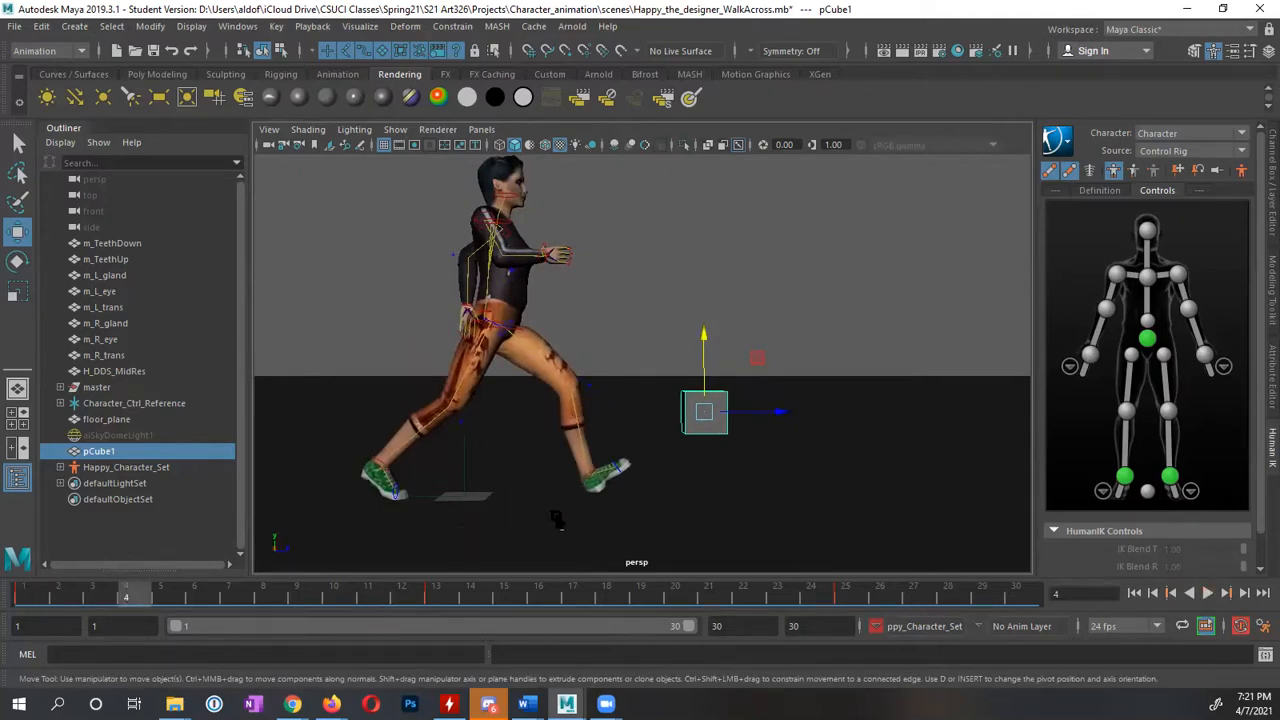
Rotate the left ankle effector until the leading foot lies flat on the ground, and key frame 4
left_click_drag(557, 520, 790, 522, "alt")
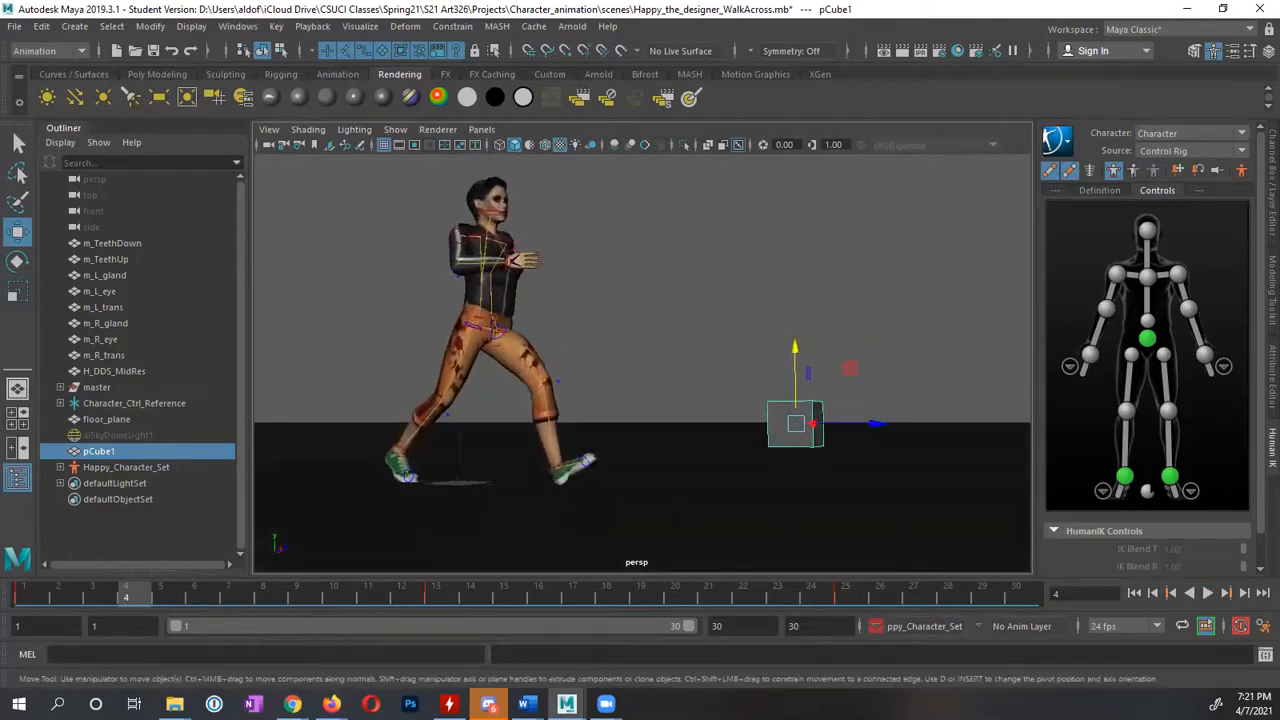
left_click(1168, 473)
left_click_drag(674, 523, 610, 466, "alt")
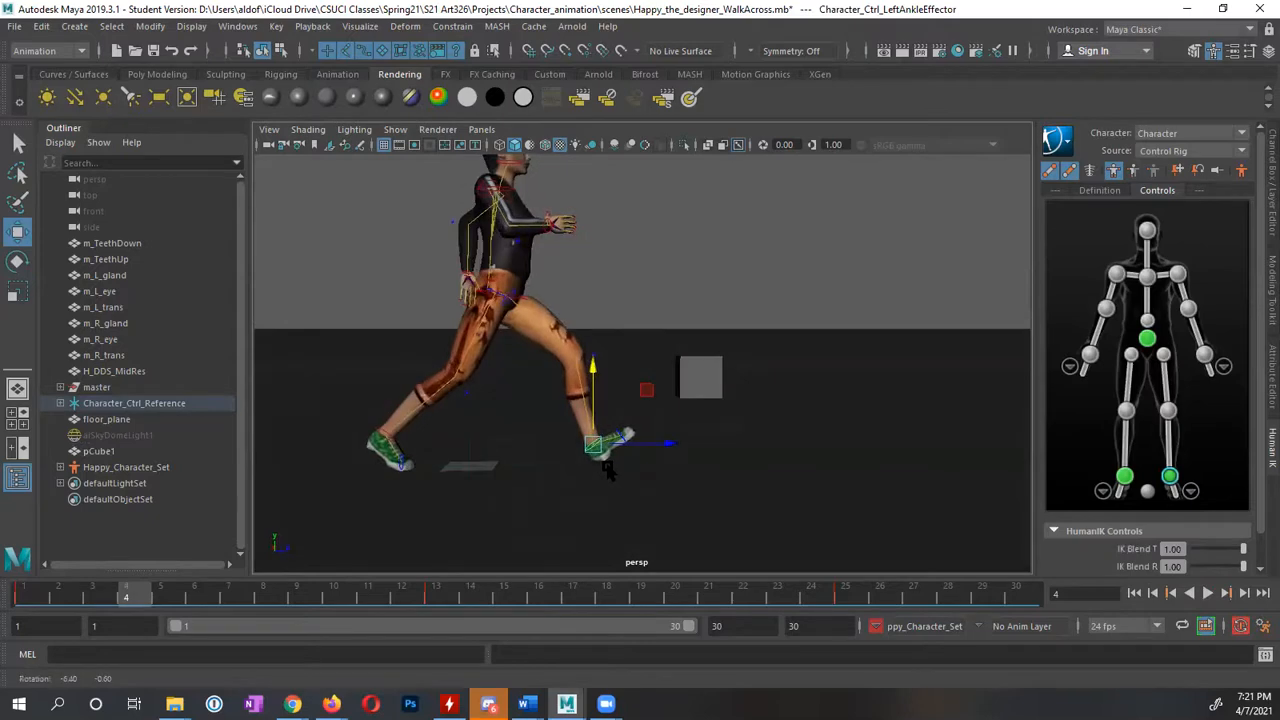
key("e")
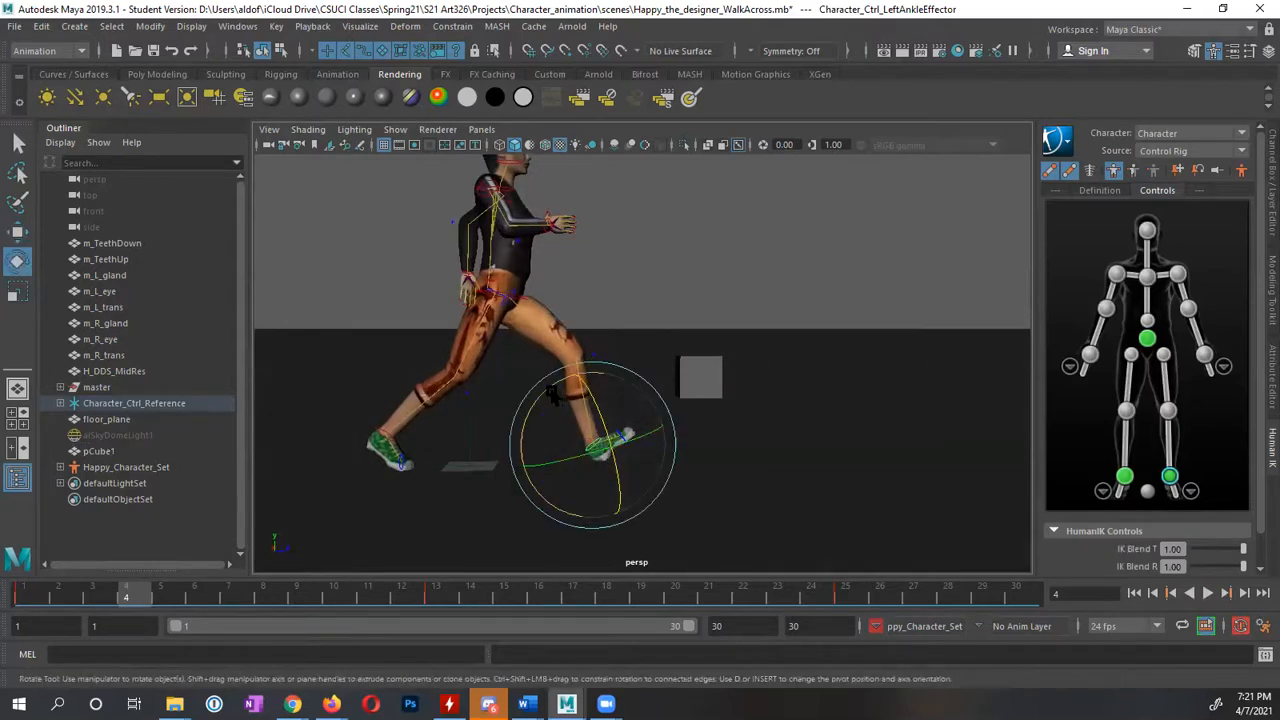
left_click_drag(572, 380, 604, 402)
key("s")
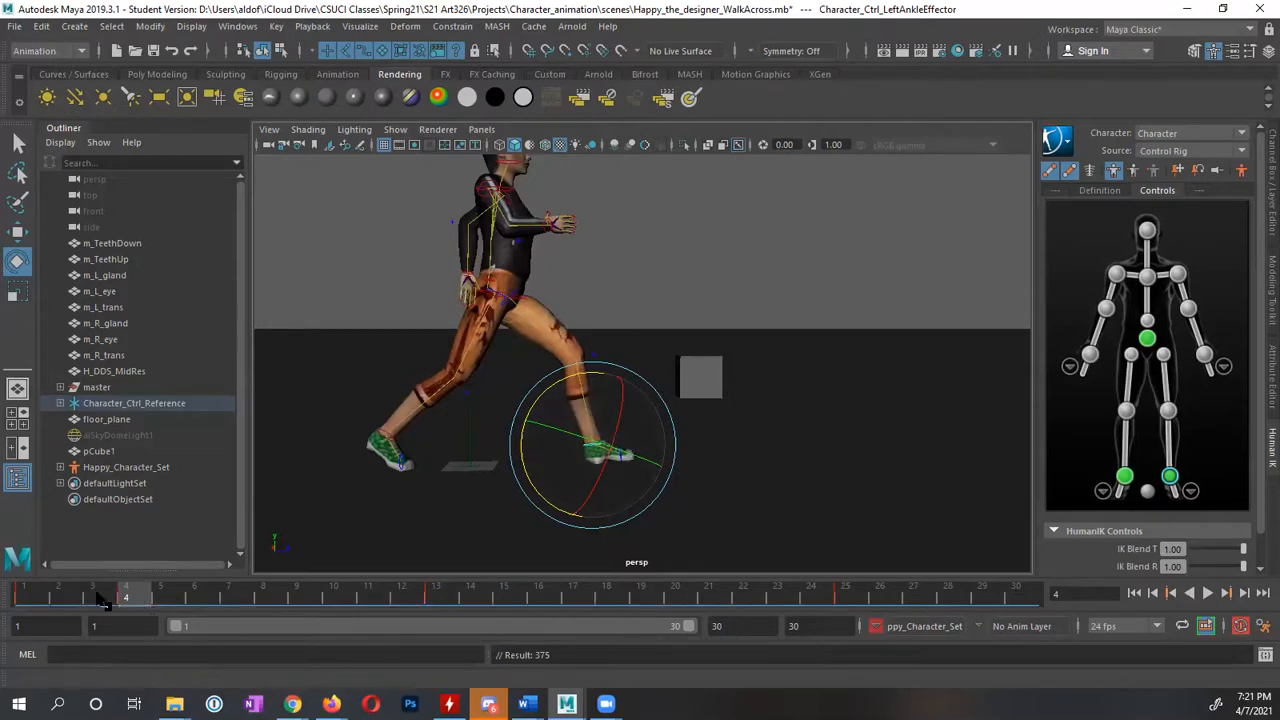
key("alt+v")
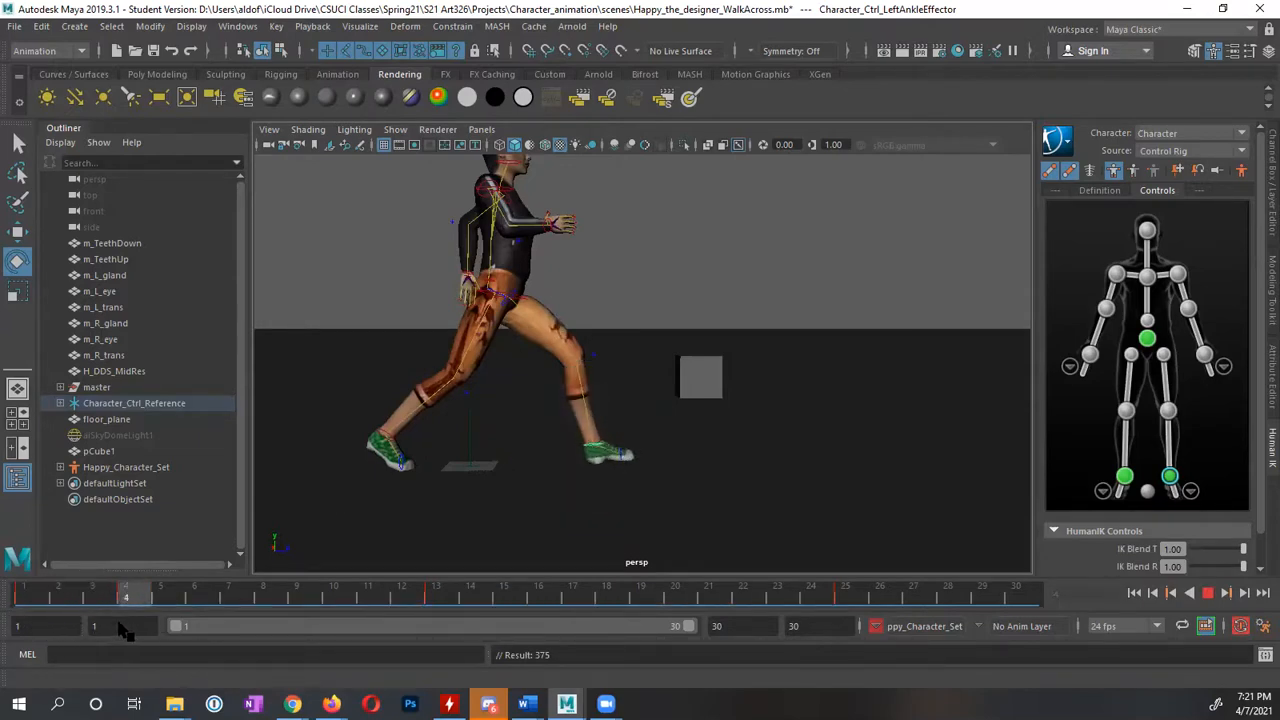
key("alt+v")
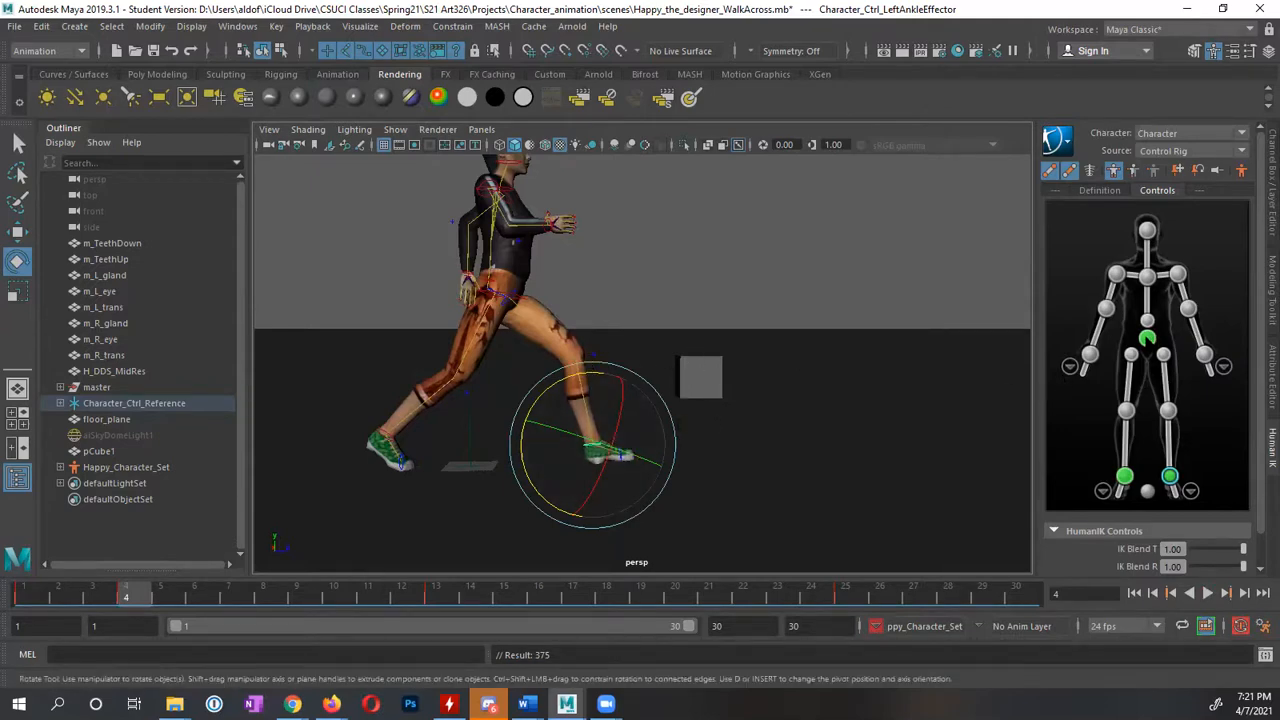
Try moving the hips effector forward in body-part manipulation and in full-body manipulation, undoing each trial
left_click(1147, 339)
left_click(1134, 171)
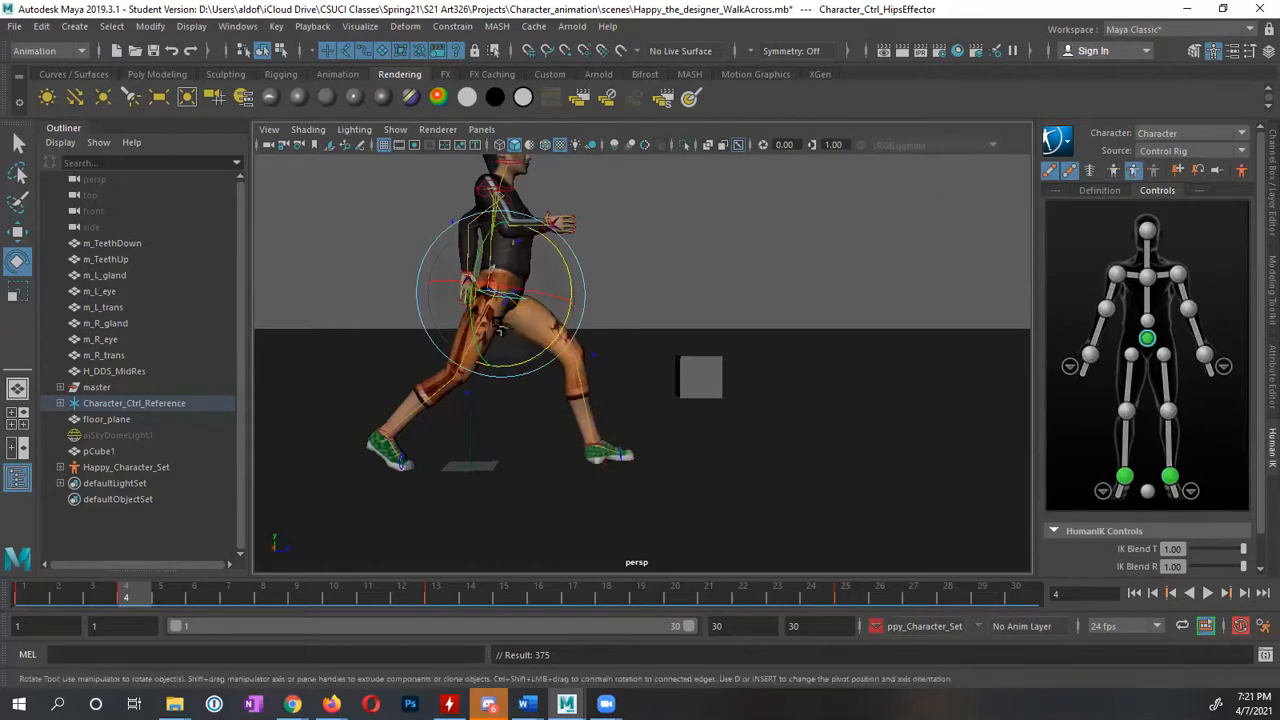
key("w")
left_click_drag(574, 298, 591, 286)
key("ctrl+z")
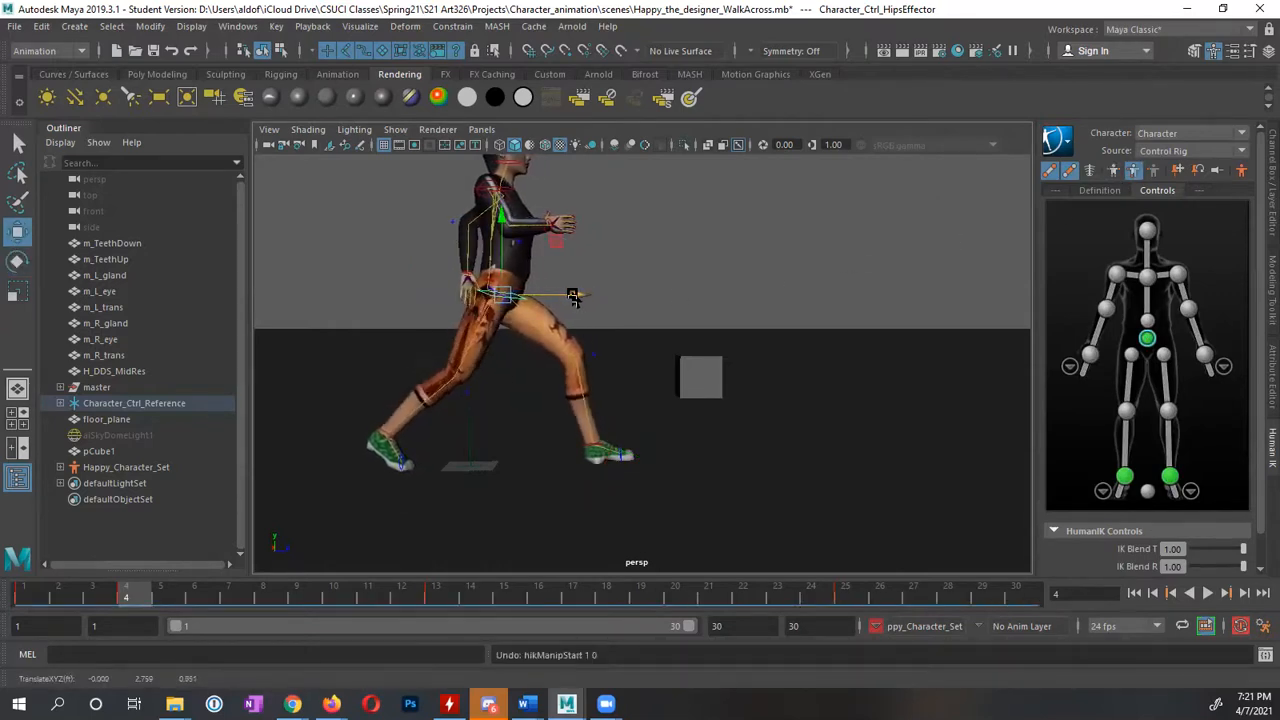
left_click(1113, 170)
left_click_drag(580, 295, 594, 294)
key("ctrl+z")
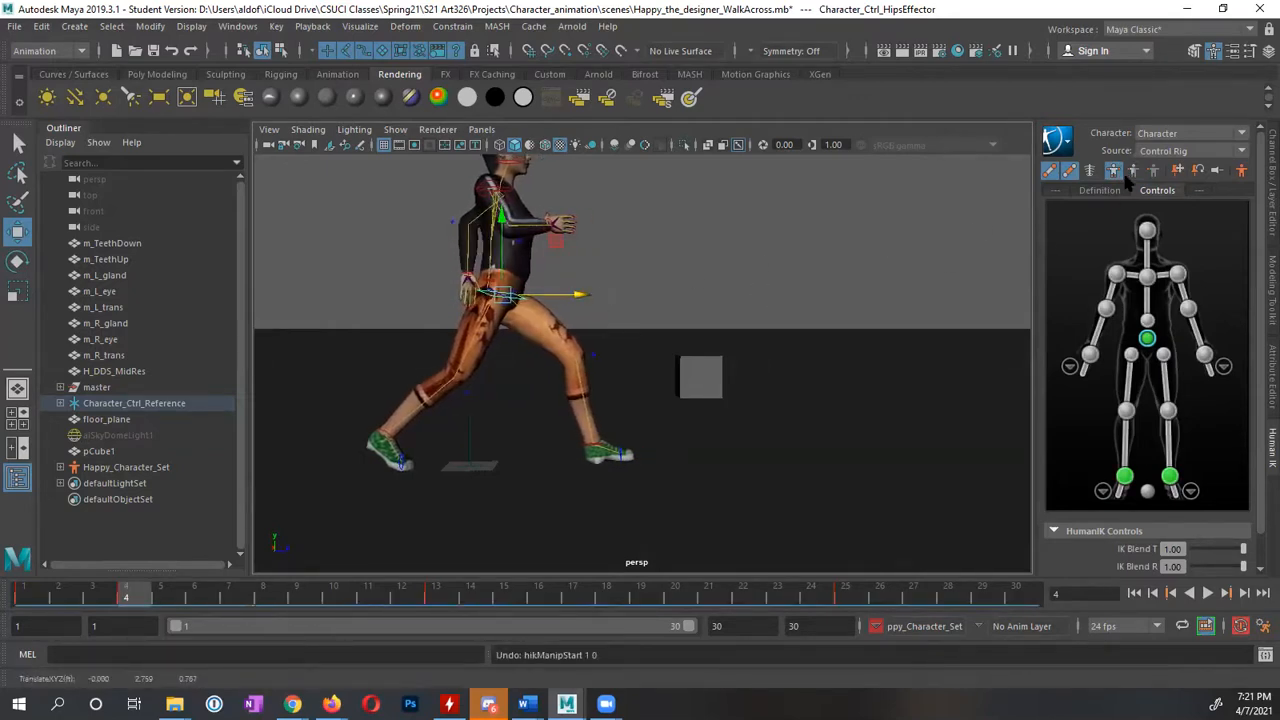
Switch to body-part manipulation and move the hips effector forward and slightly down toward the planted left foot at frame 4
left_click(1133, 172)
mouse_move(490, 424)
left_mouse_down("alt")
mouse_move(394, 430)
mouse_move(483, 443)
left_mouse_up("alt")
middle_click_drag(510, 448, 549, 428, "alt")
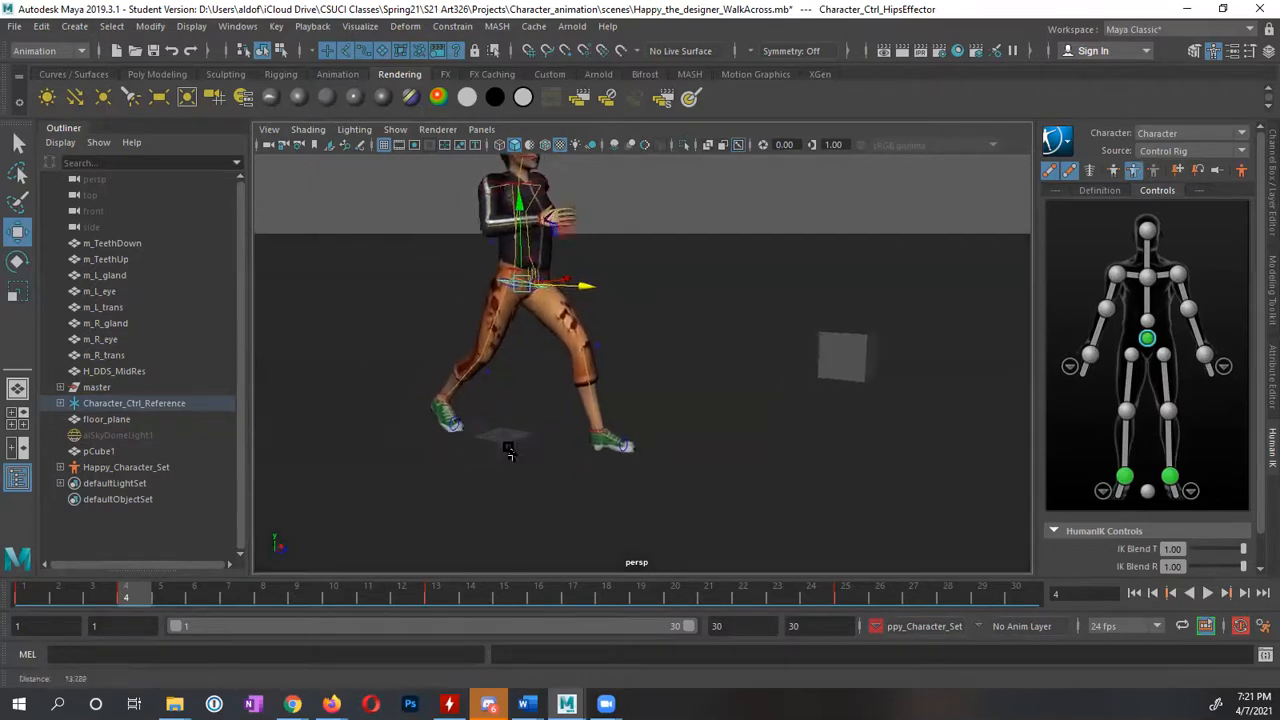
scroll(445, 428, "up", 3)
middle_click_drag(445, 428, 553, 426, "alt")
left_click_drag(485, 435, 566, 394, "alt")
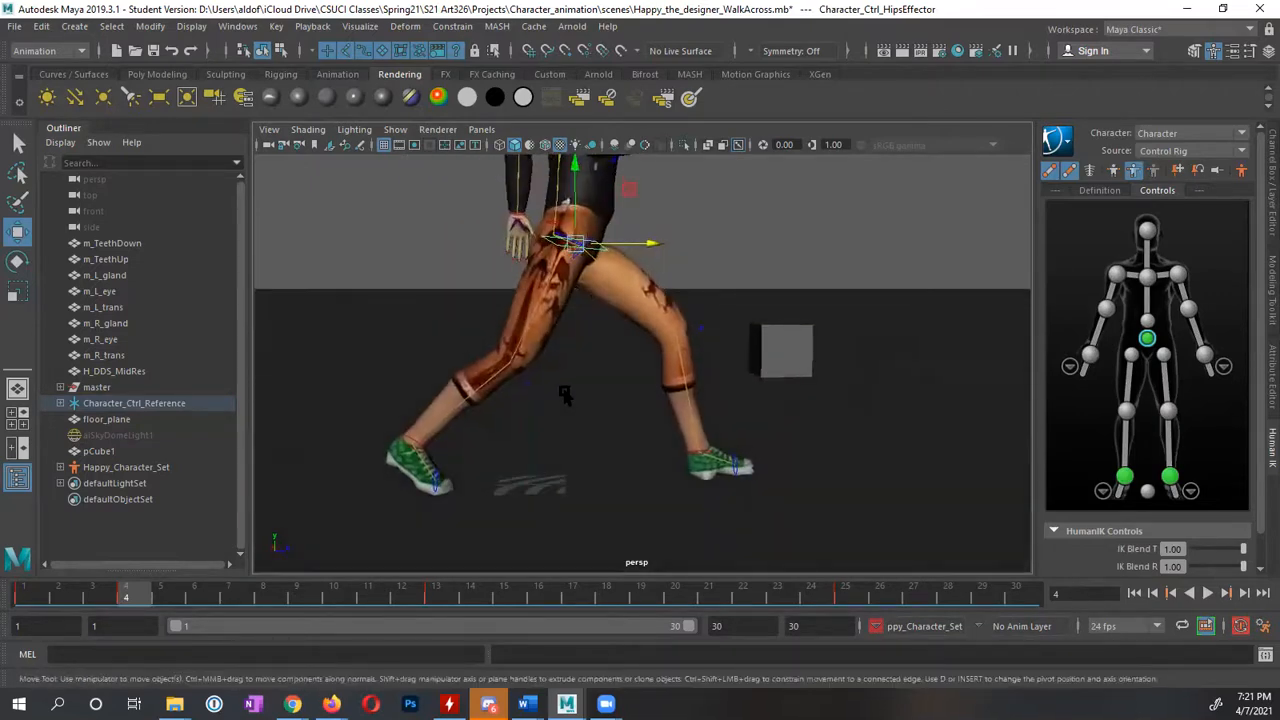
middle_click_drag(584, 338, 556, 392, "alt")
left_click_drag(610, 318, 660, 328)
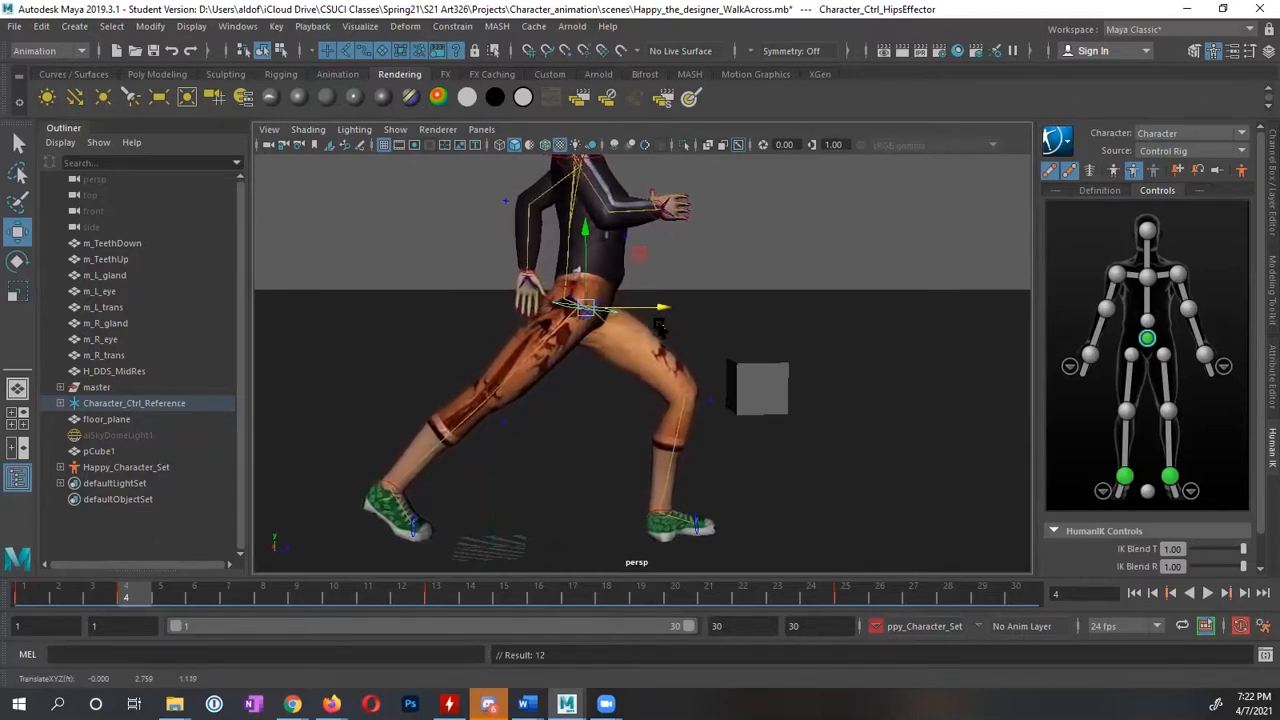
left_click_drag(592, 232, 595, 246)
left_click_drag(588, 420, 563, 413, "alt")
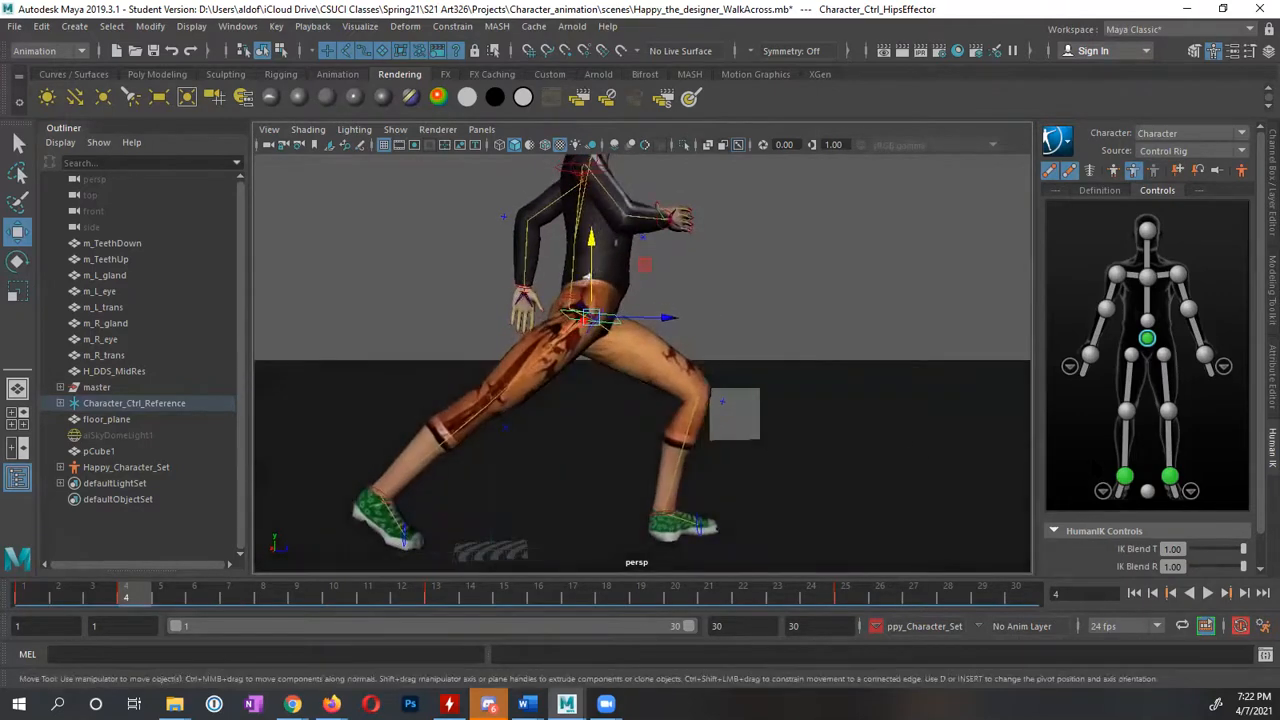
Raise the right ankle effector and bring it slightly forward at frame 4, bending the trailing knee with the shin nearly horizontal
left_click(1126, 477)
left_click_drag(485, 507, 435, 526, "alt")
key("alt+v")
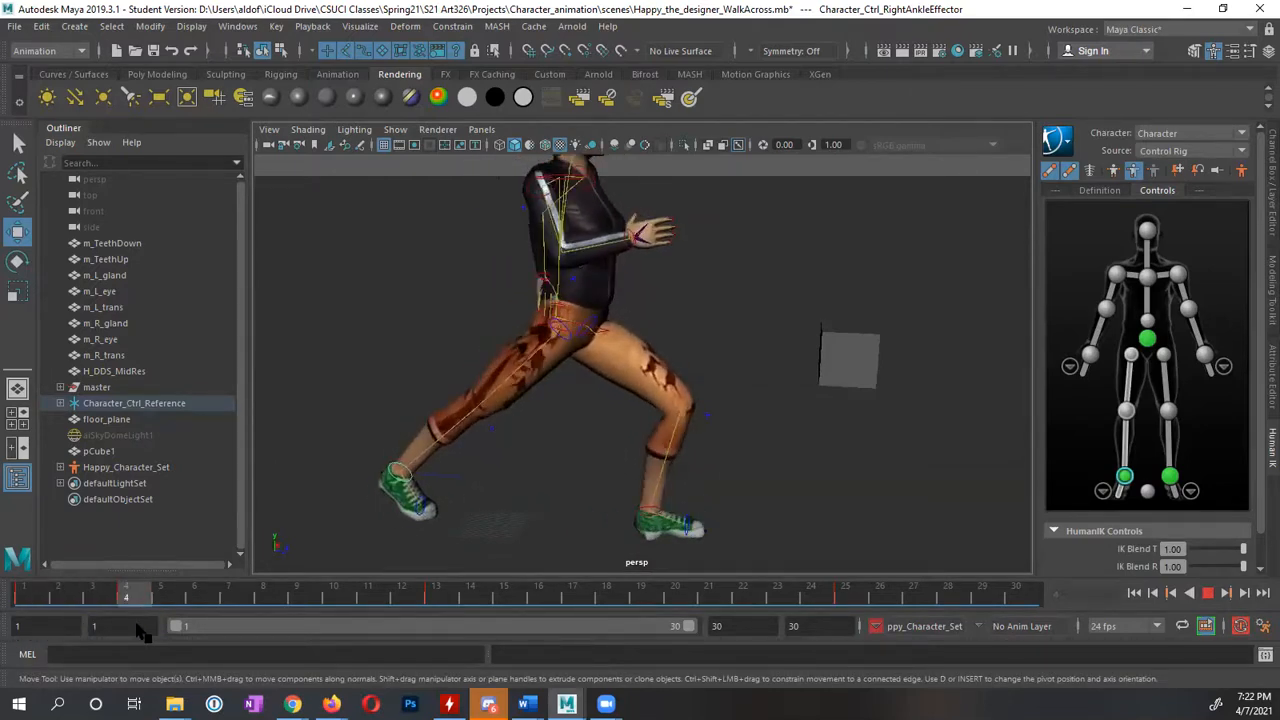
key("alt+v")
left_click_drag(408, 523, 450, 514, "alt")
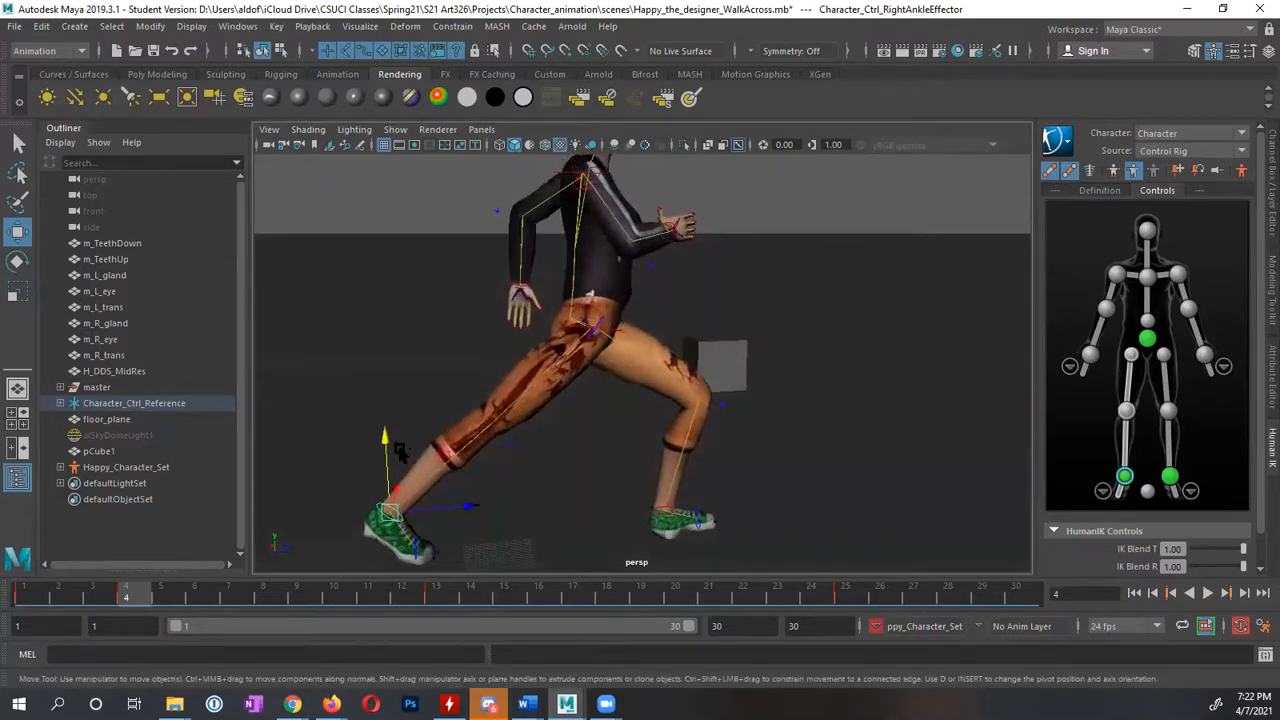
left_click_drag(441, 452, 438, 450)
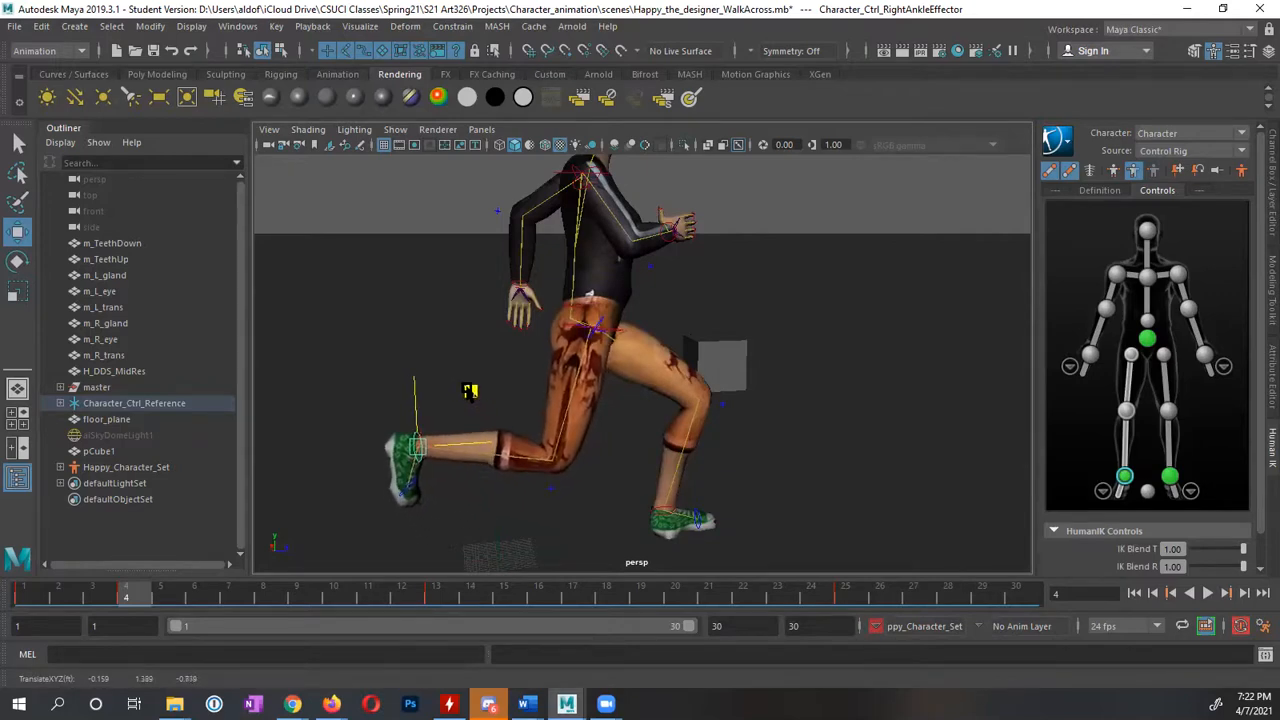
left_click_drag(470, 390, 679, 418, "alt")
left_click_drag(676, 416, 480, 408, "alt")
mouse_move(131, 600)
left_mouse_down()
mouse_move(70, 598)
mouse_move(210, 593)
mouse_move(58, 597)
mouse_move(132, 590)
left_mouse_up()
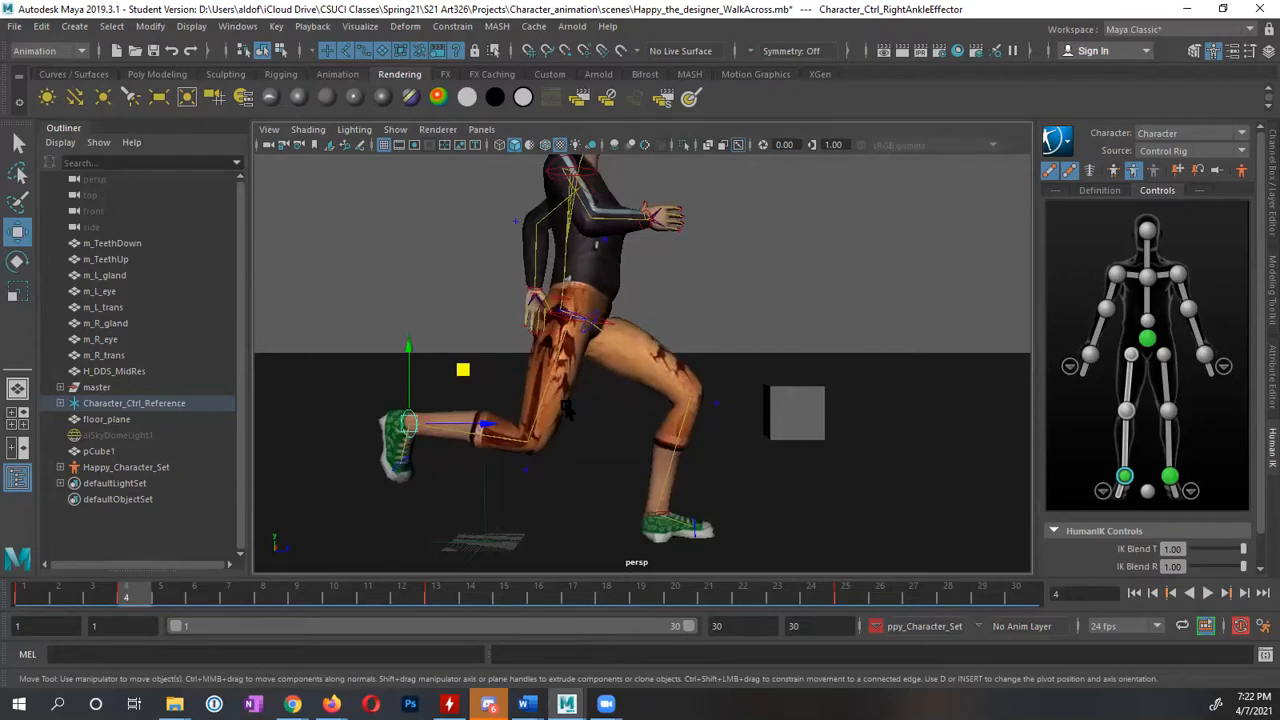
Try lowering the right wrist effector in front of the torso at frame 4 to extend the leading arm
left_click_drag(597, 360, 690, 378, "alt")
left_click(1090, 354)
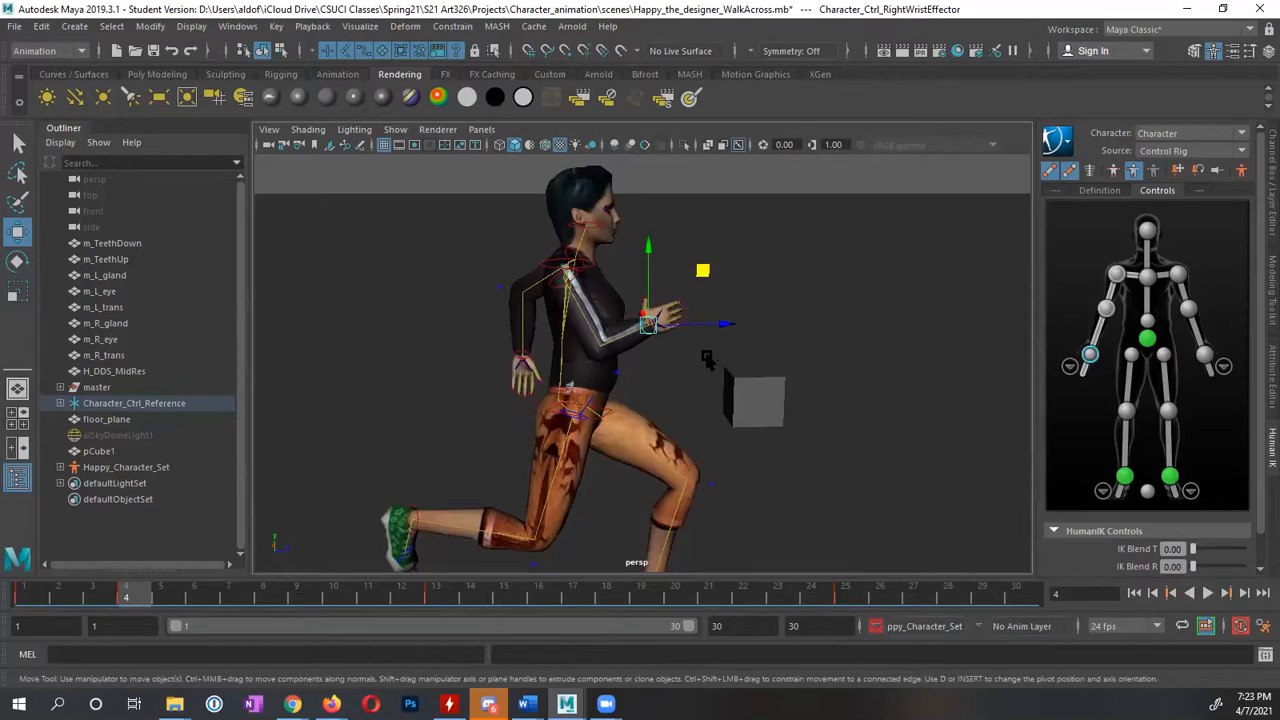
middle_click_drag(701, 270, 716, 311)
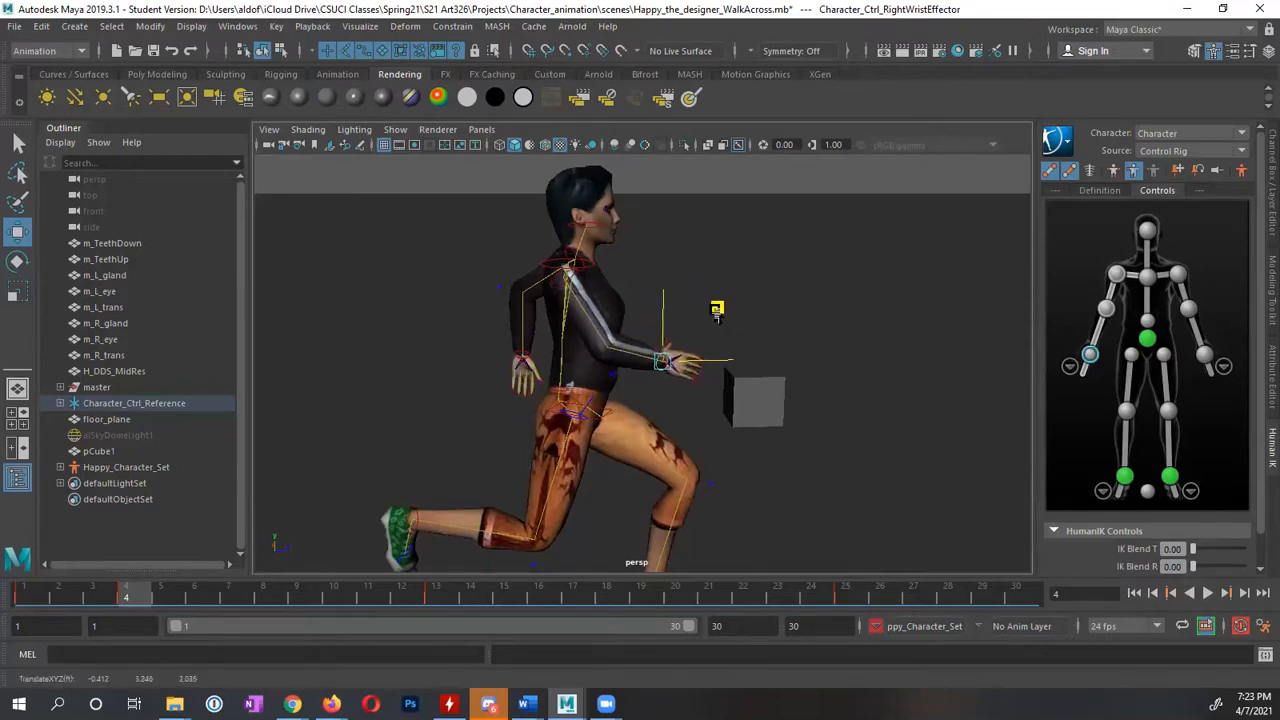
mouse_move(548, 374)
left_mouse_down("alt")
mouse_move(584, 386)
mouse_move(566, 363)
left_mouse_up("alt")
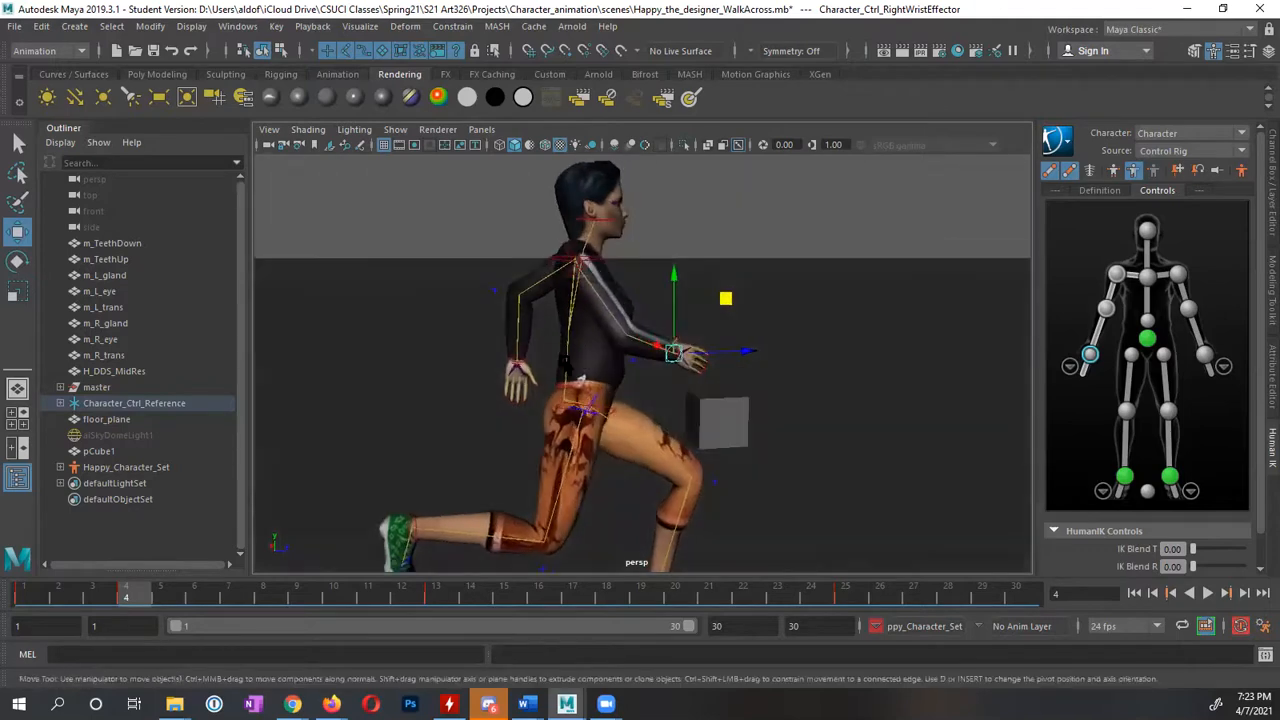
Try moving the left wrist effector farther behind the body and keying frame 4, and undo both wrist trials
left_click(1204, 355)
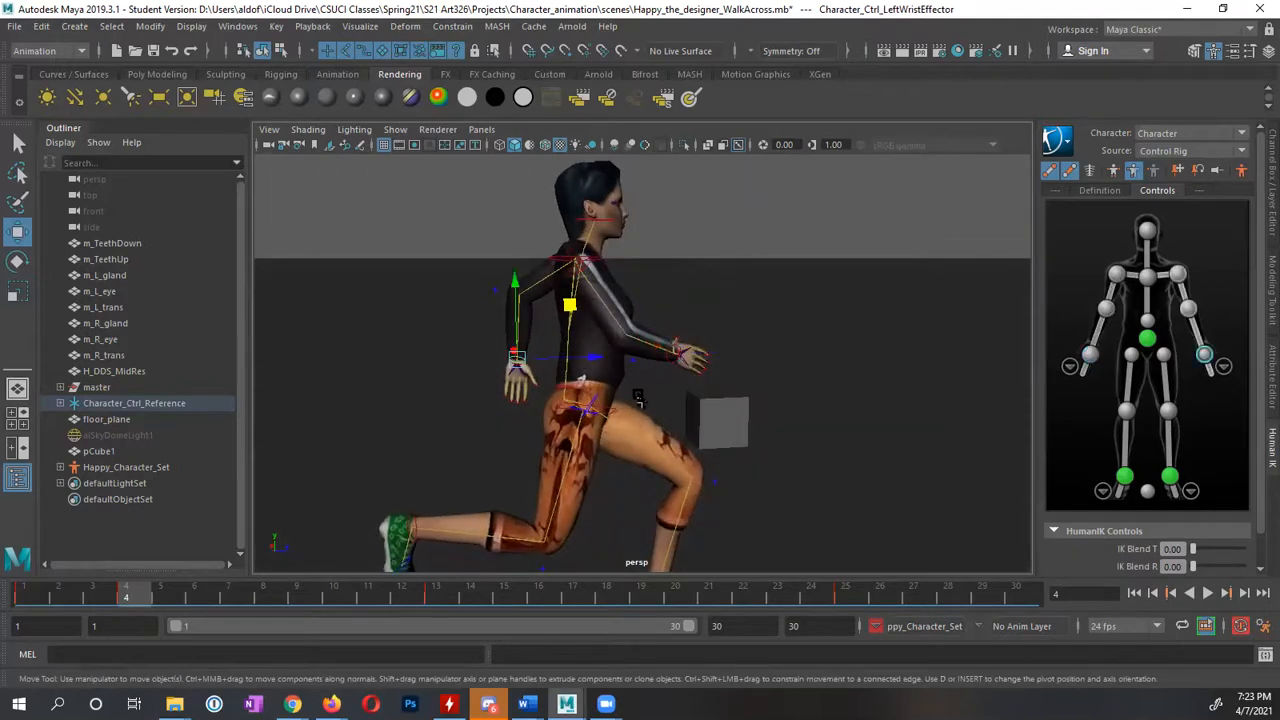
mouse_move(590, 358)
left_mouse_down()
mouse_move(548, 358)
mouse_move(572, 357)
left_mouse_up()
middle_click_drag(521, 560, 485, 503, "alt")
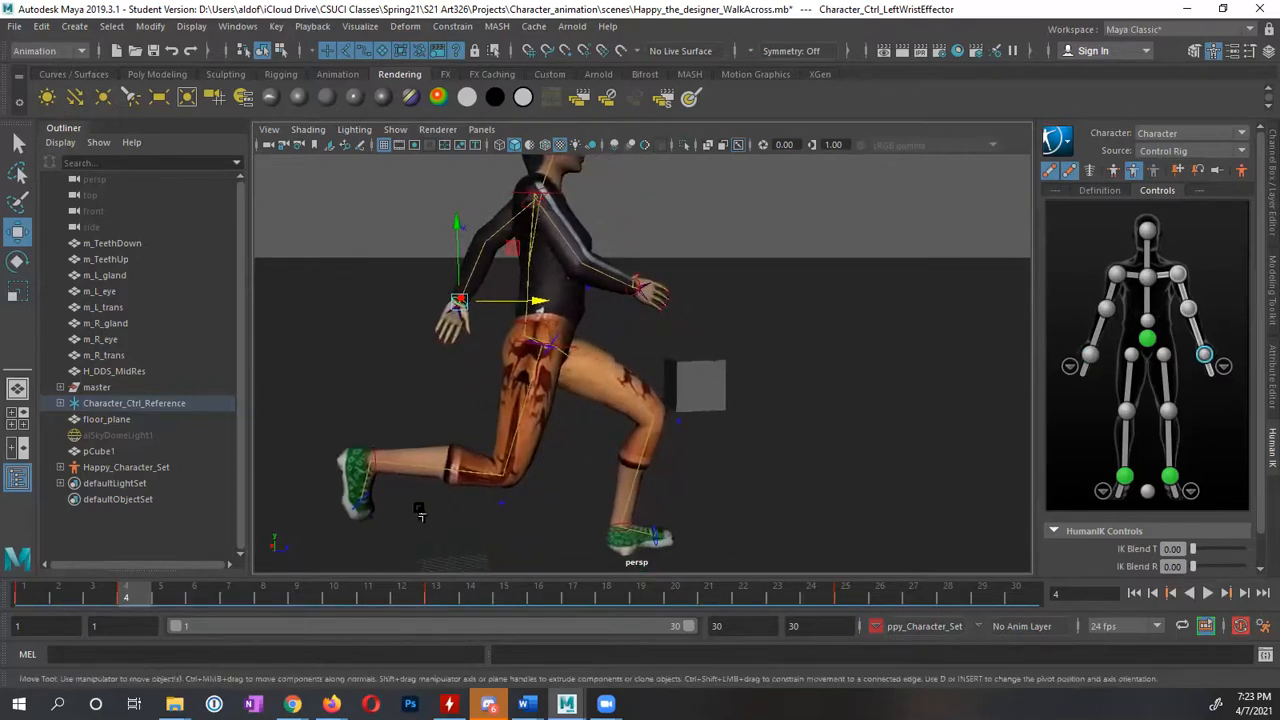
right_click_drag(420, 513, 280, 540, "alt")
mouse_move(126, 593)
left_mouse_down()
mouse_move(28, 598)
mouse_move(137, 597)
mouse_move(40, 605)
mouse_move(130, 600)
mouse_move(28, 625)
mouse_move(130, 618)
left_mouse_up()
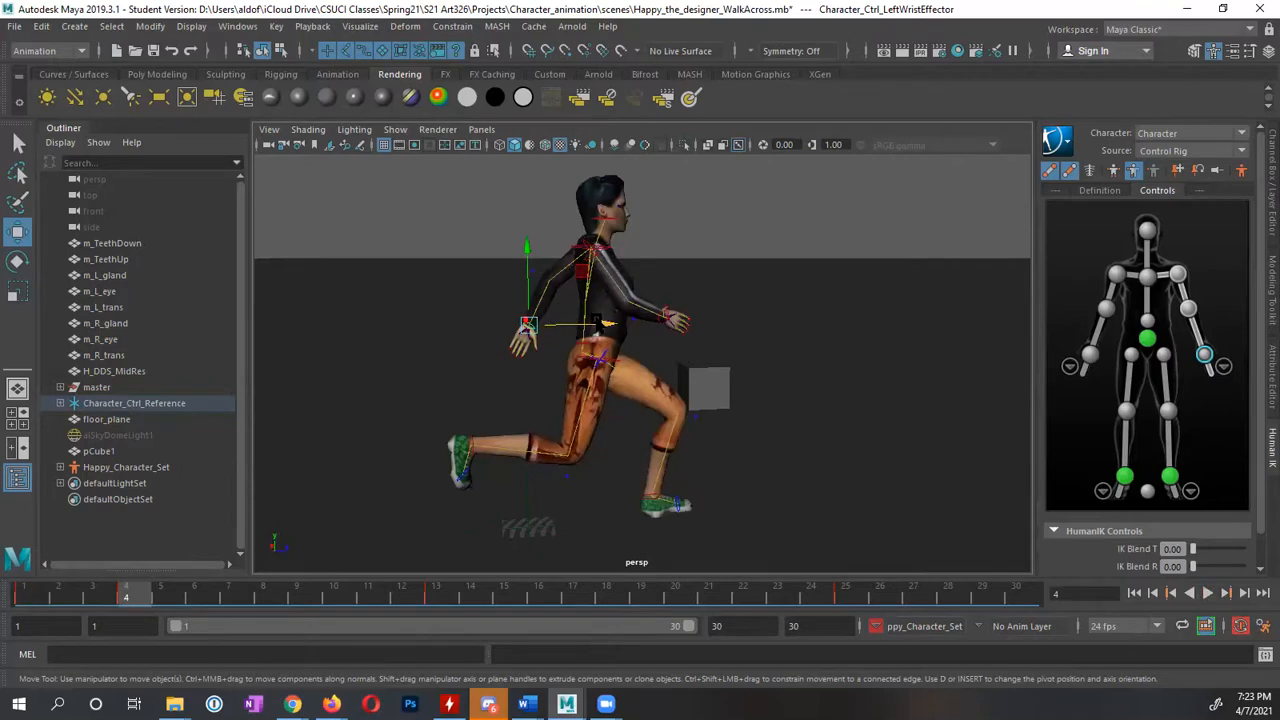
mouse_move(527, 325)
left_mouse_down()
mouse_move(516, 330)
mouse_move(531, 325)
left_mouse_up()
key("s")
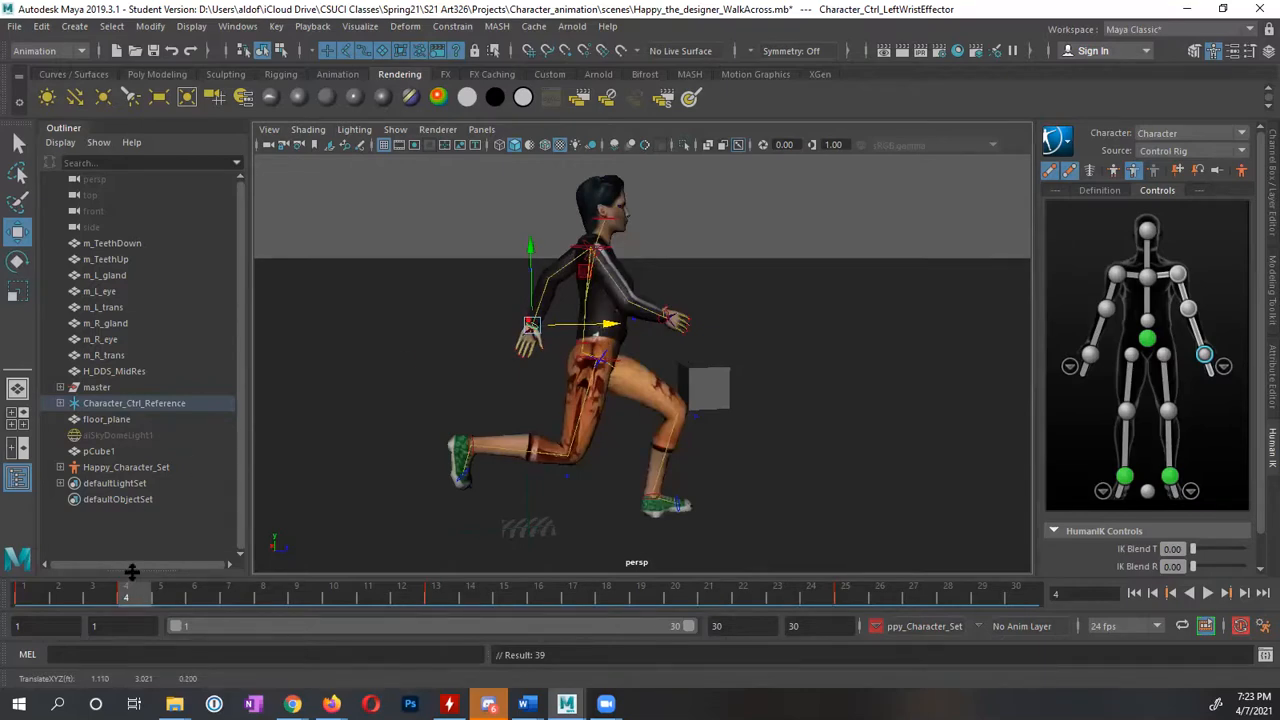
key("ctrl+z")
key("ctrl+z")
key("ctrl+z")
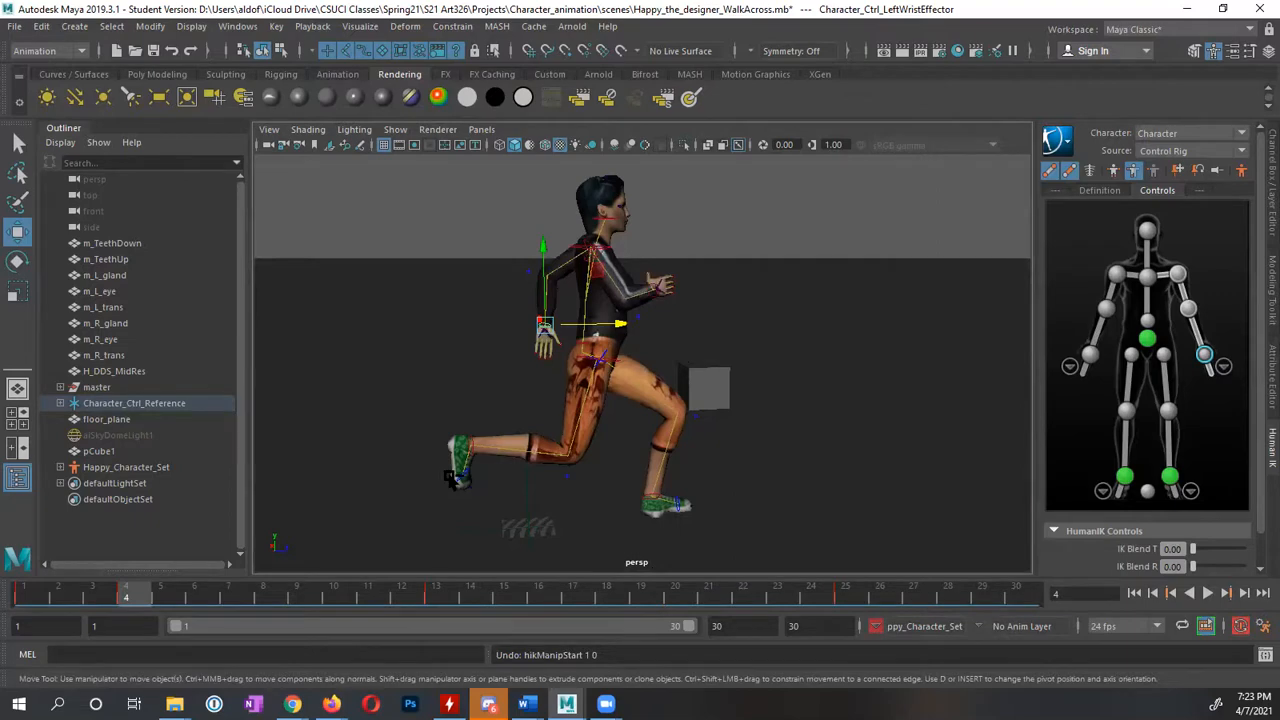
Lower the right wrist effector at frame 4 until the leading forearm is nearly horizontal, and key the pose
left_click(1089, 353)
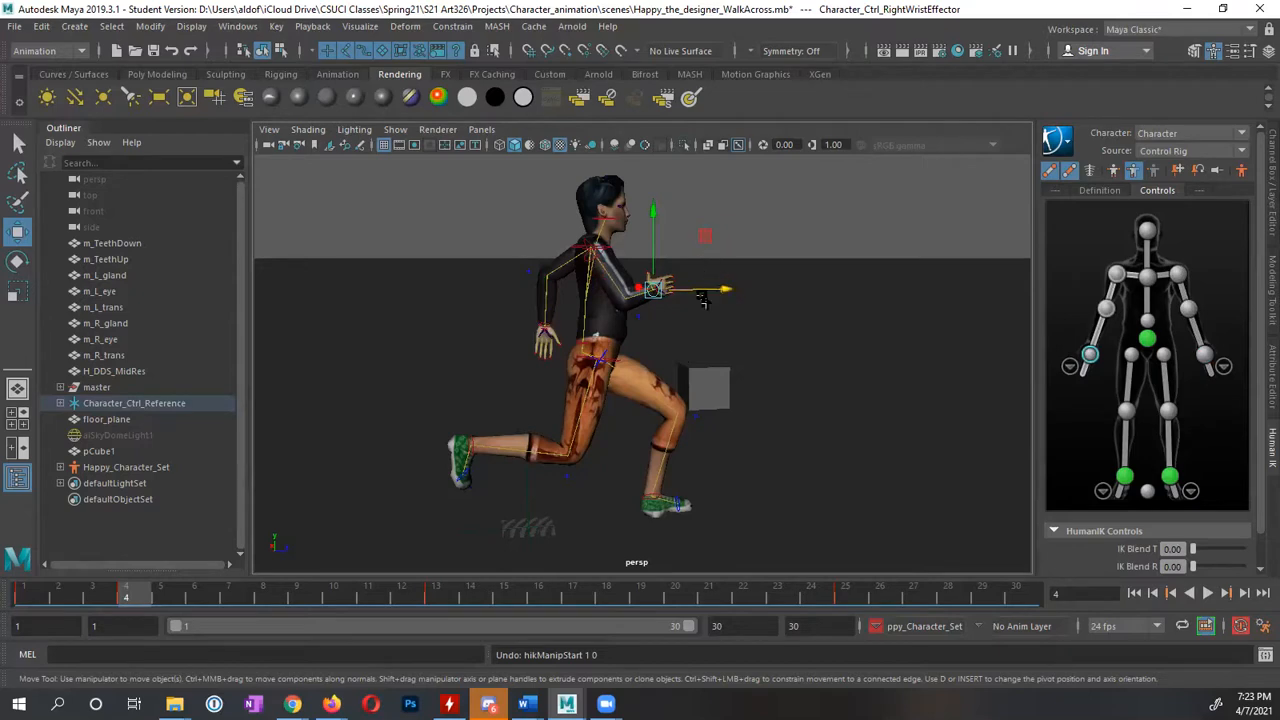
mouse_move(703, 302)
left_mouse_down("alt")
mouse_move(660, 250)
mouse_move(702, 263)
mouse_move(705, 277)
left_mouse_up("alt")
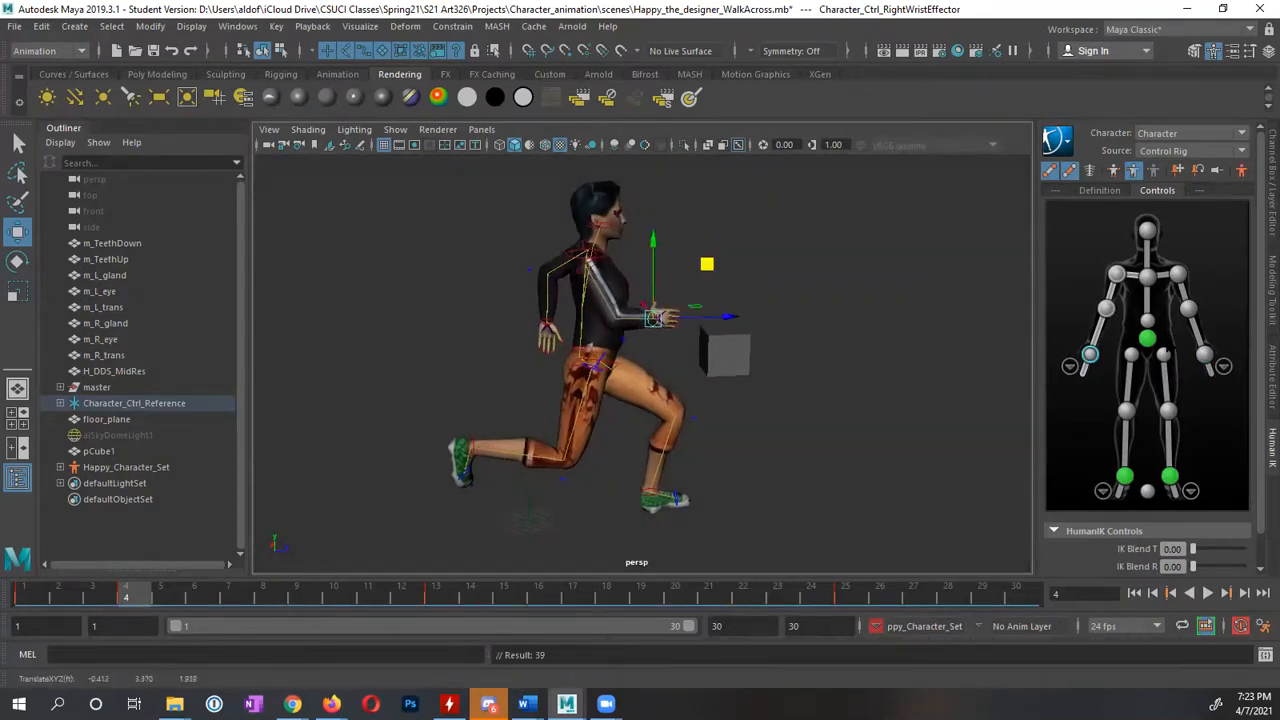
Try repositioning the left wrist effector behind the body at frame 4, checking the elbow effector, and undo the trial
left_click(1205, 355)
left_click_drag(518, 372, 660, 275, "alt")
left_click_drag(558, 281, 558, 273, "alt")
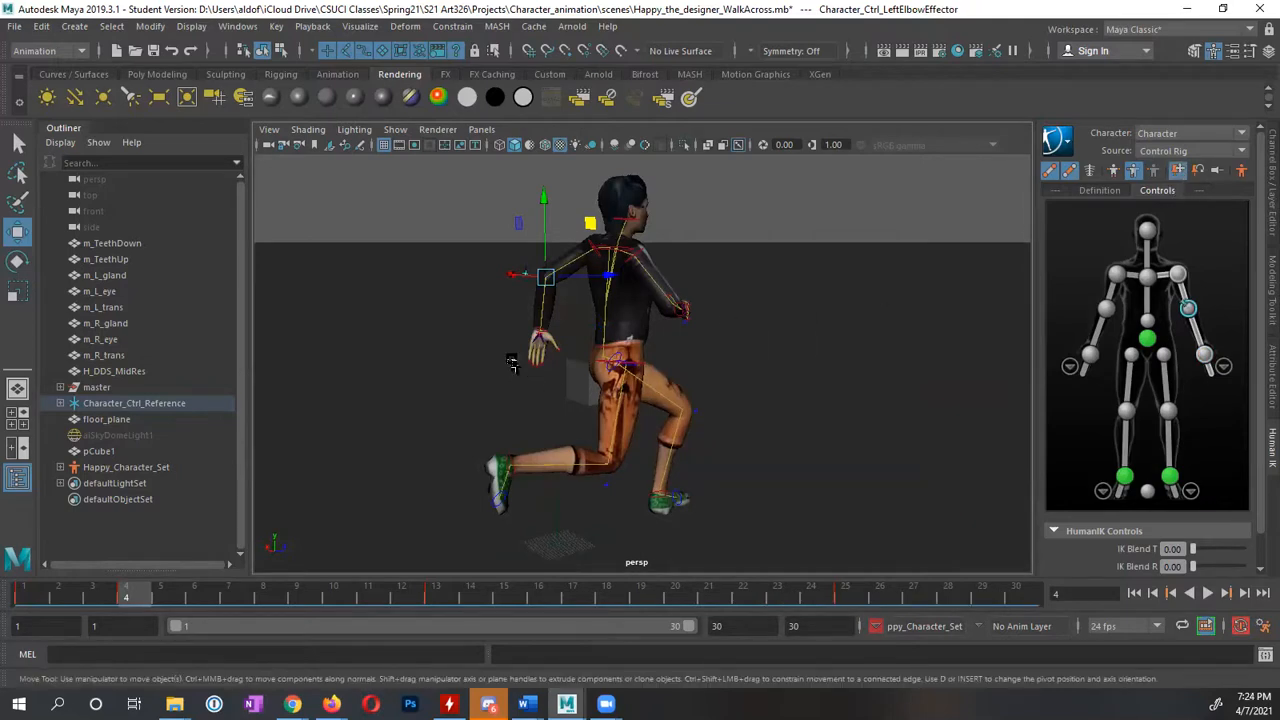
left_click(1204, 355)
left_click_drag(622, 348, 591, 270, "alt")
key("ctrl+z")
key("ctrl+z")
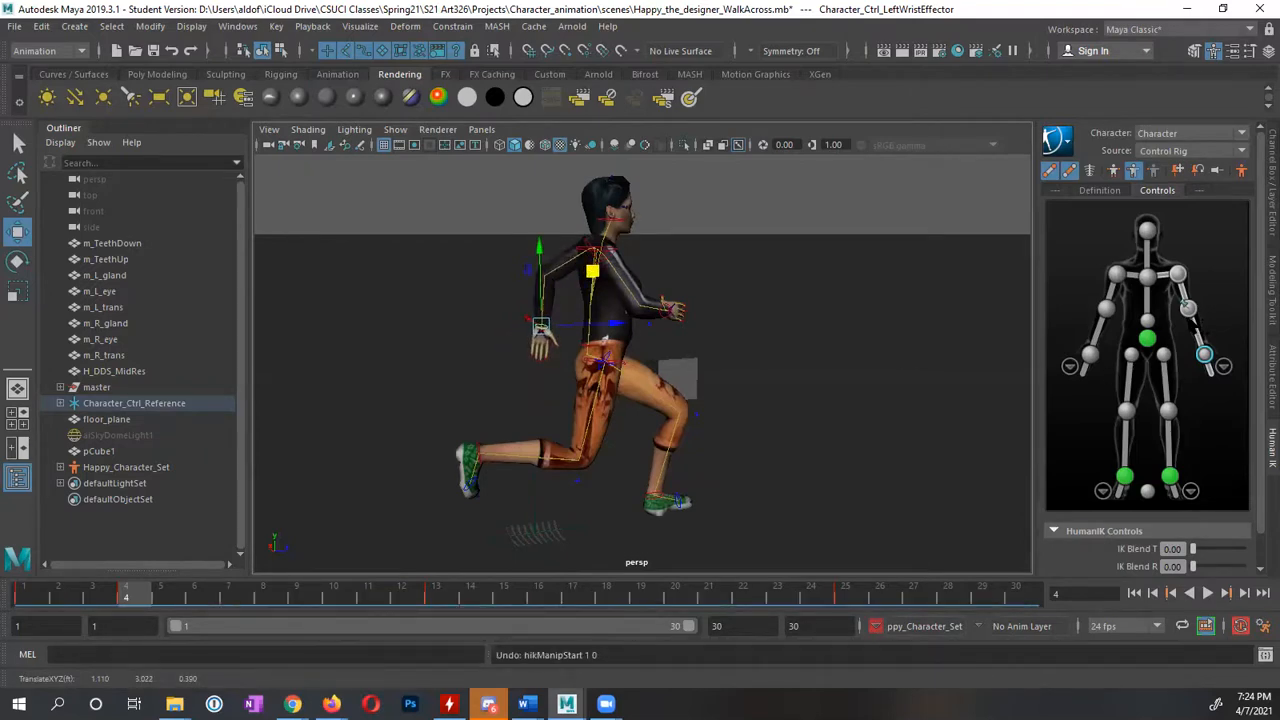
Rotate the left forearm backward at the elbow to open up the trailing arm, and key frame 4
left_click(1188, 308)
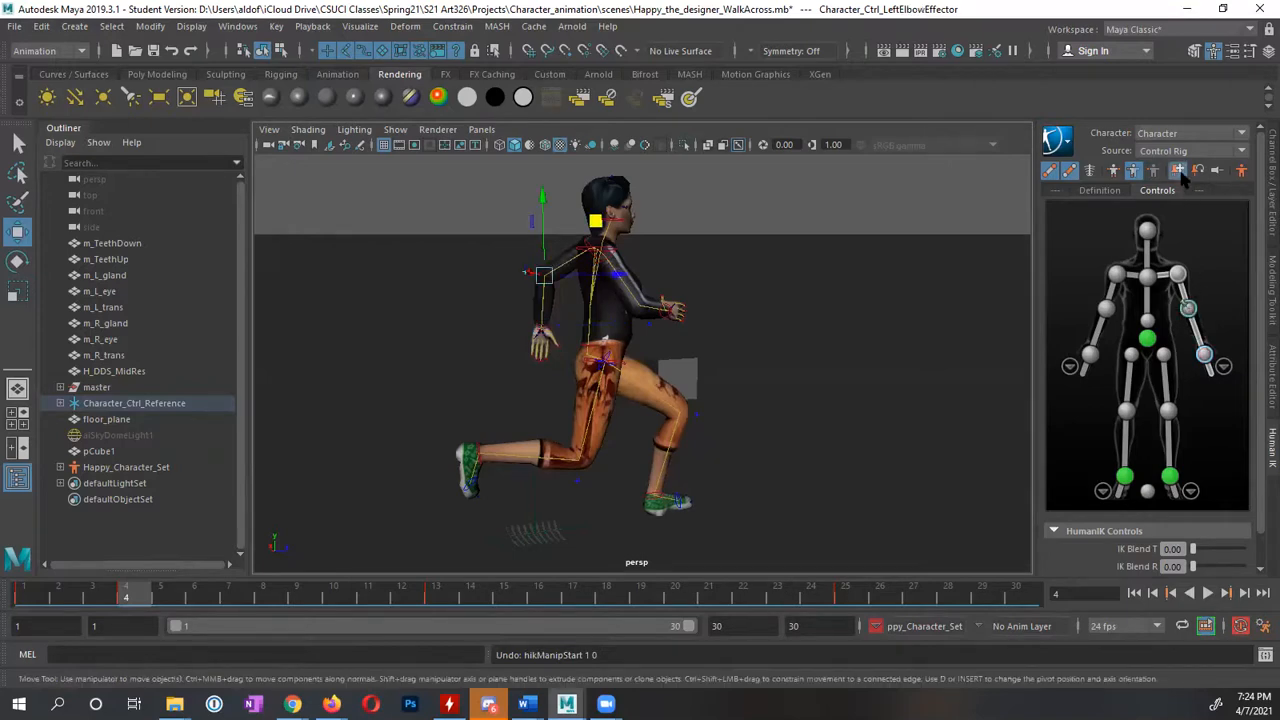
left_click(1204, 355)
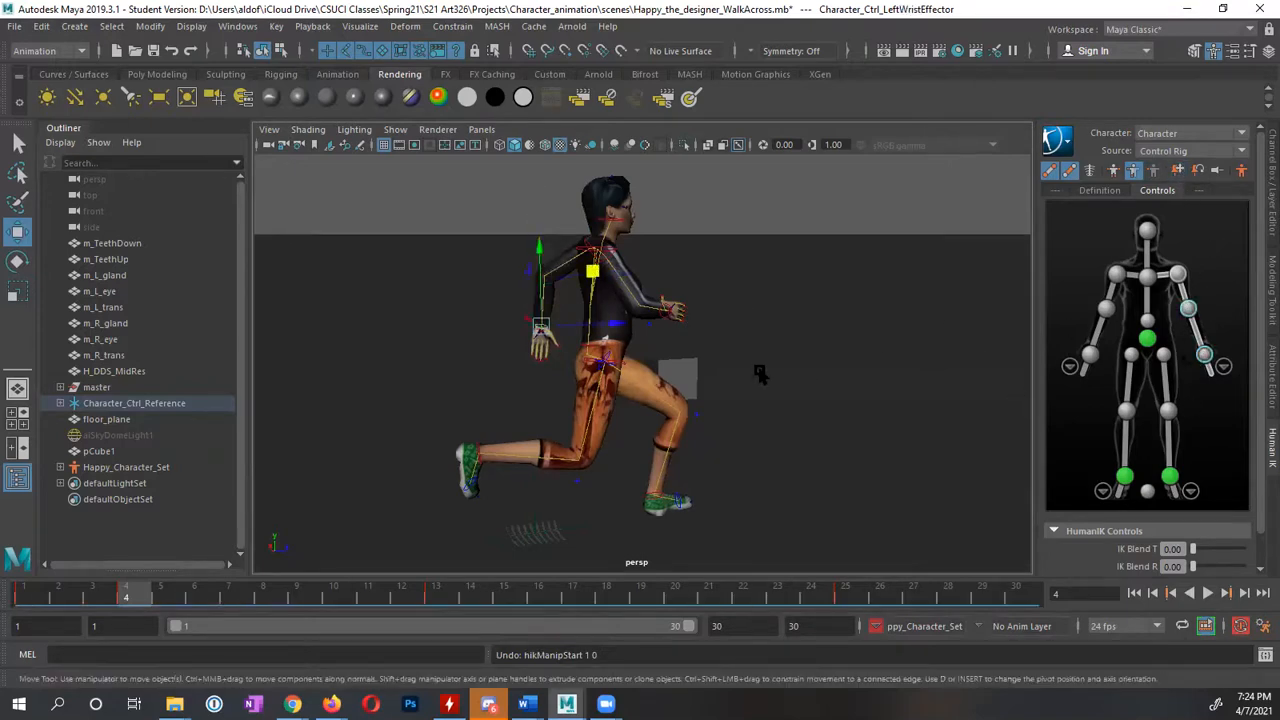
left_click_drag(760, 362, 624, 349, "alt")
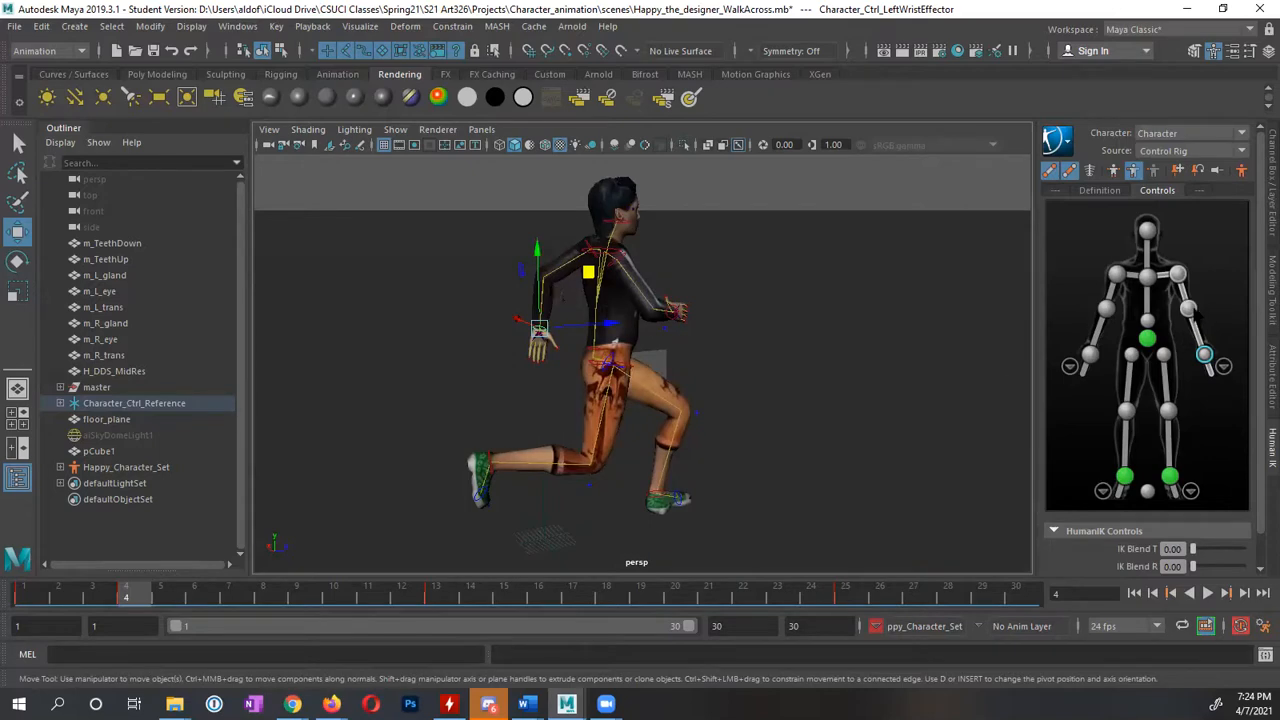
left_click(1197, 332)
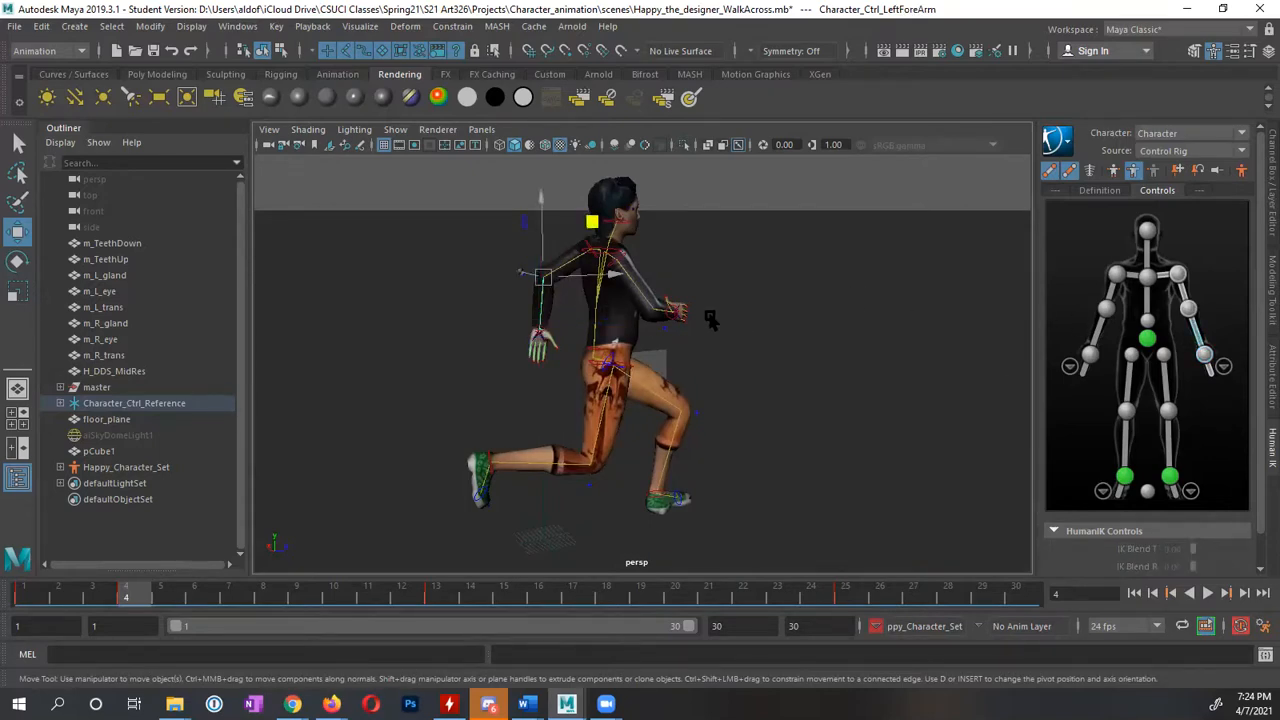
key("e")
mouse_move(600, 355)
left_mouse_down("alt")
mouse_move(757, 362)
mouse_move(602, 363)
left_mouse_up("alt")
left_click_drag(501, 228, 512, 222)
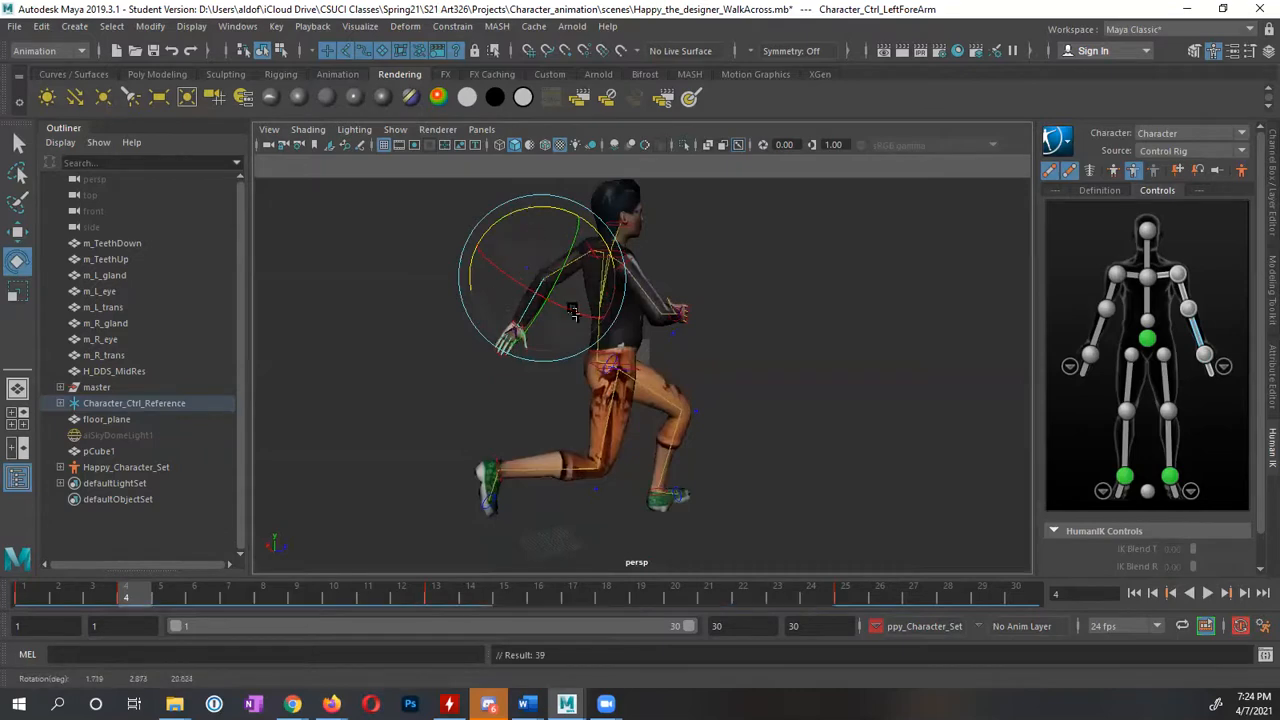
mouse_move(573, 312)
left_mouse_down("alt")
mouse_move(838, 318)
mouse_move(570, 316)
left_mouse_up("alt")
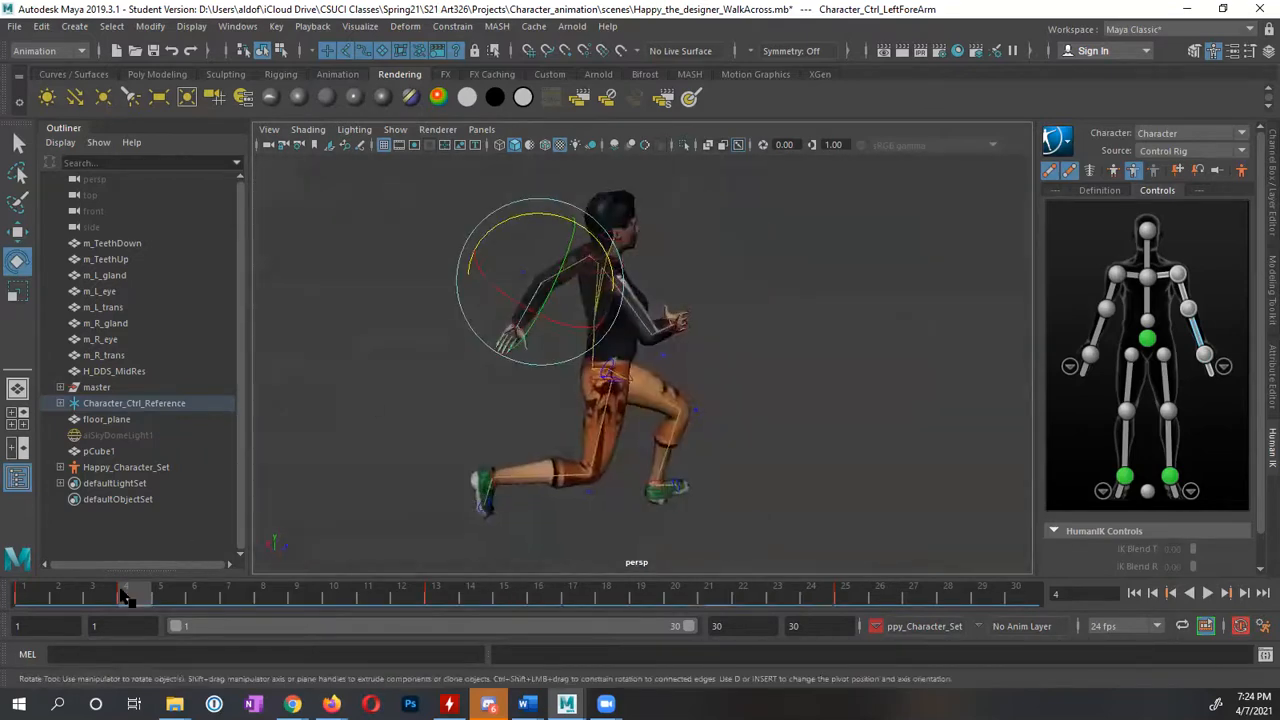
Play back the walk and stop at frame 7 to examine the in-between pose of the hips and legs
key("alt+v")
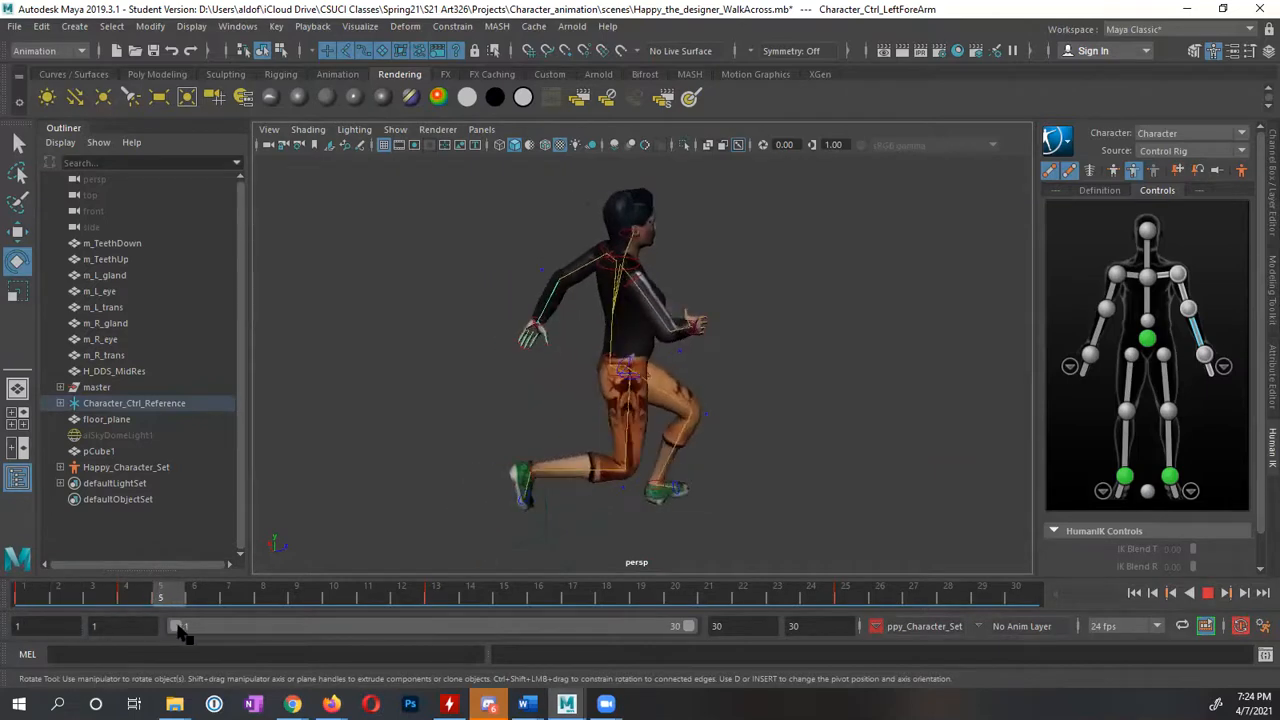
key("alt+v")
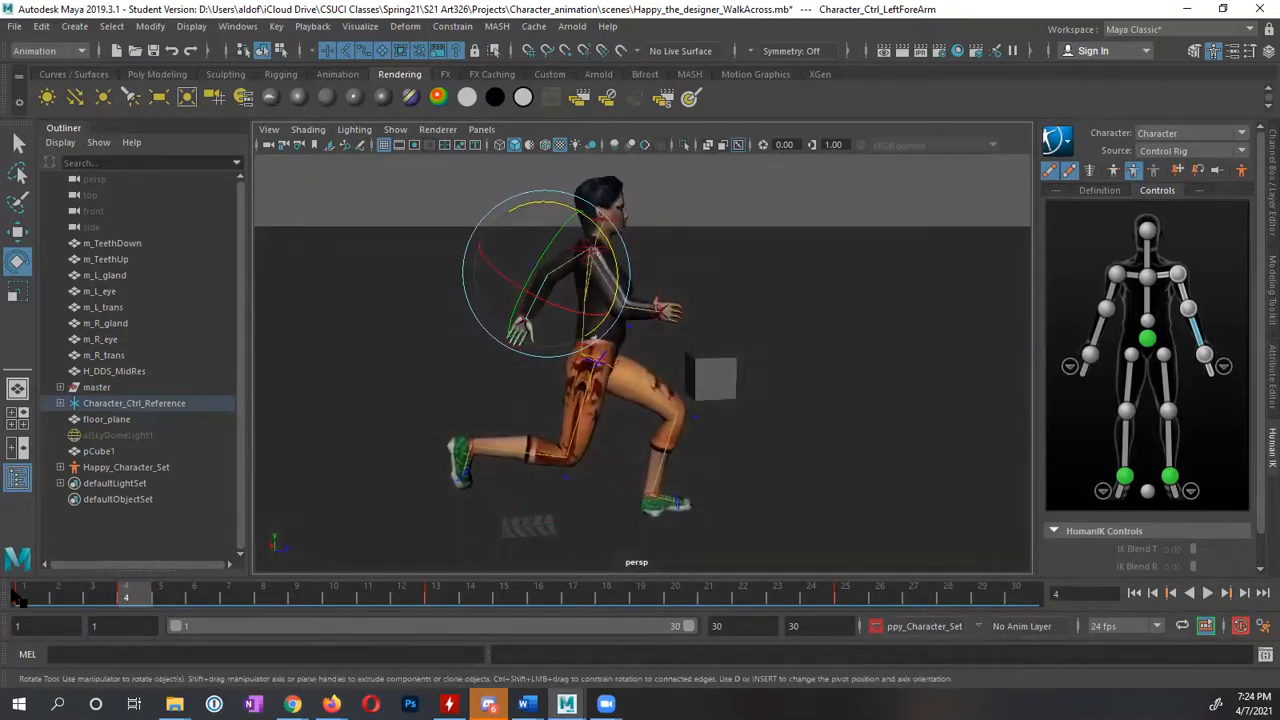
key("alt+v")
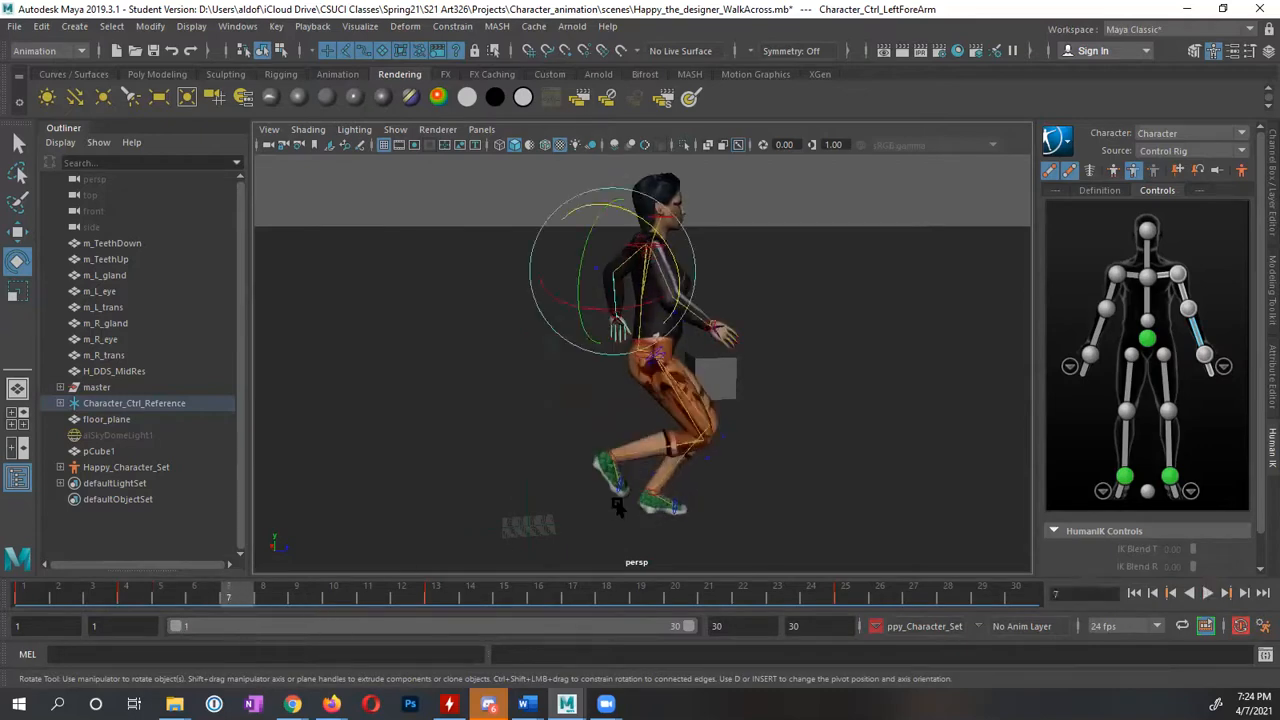
mouse_move(646, 466)
left_mouse_down("alt")
mouse_move(487, 438)
mouse_move(372, 441)
mouse_move(662, 453)
mouse_move(663, 475)
mouse_move(663, 455)
left_mouse_up("alt")
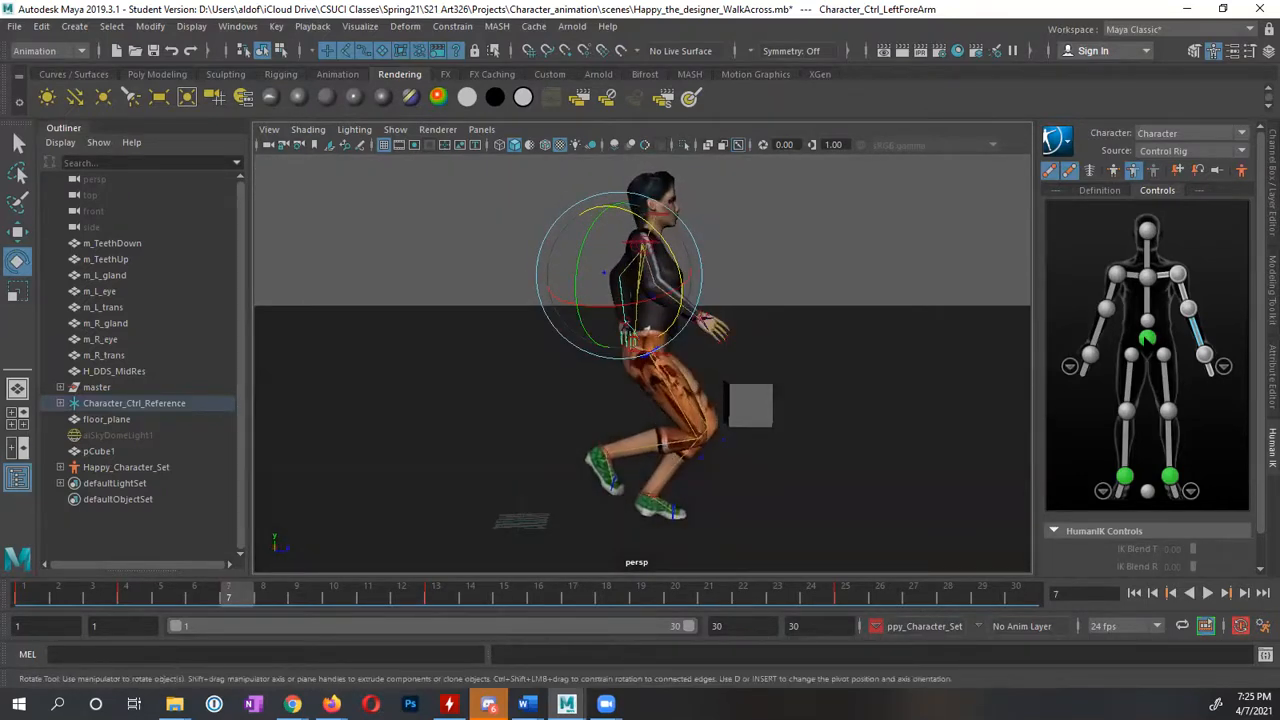
left_click(1145, 337)
left_click_drag(764, 400, 706, 407, "alt")
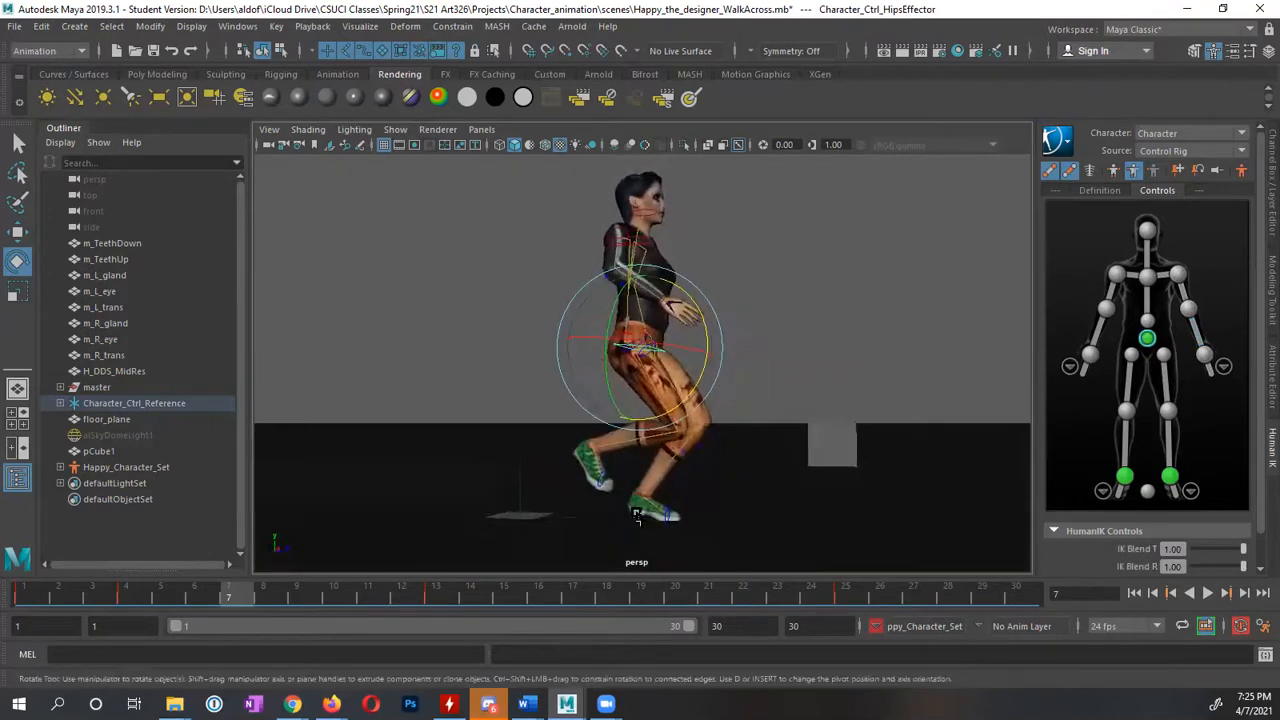
mouse_move(660, 512)
left_mouse_down("alt")
mouse_move(672, 496)
mouse_move(675, 515)
left_mouse_up("alt")
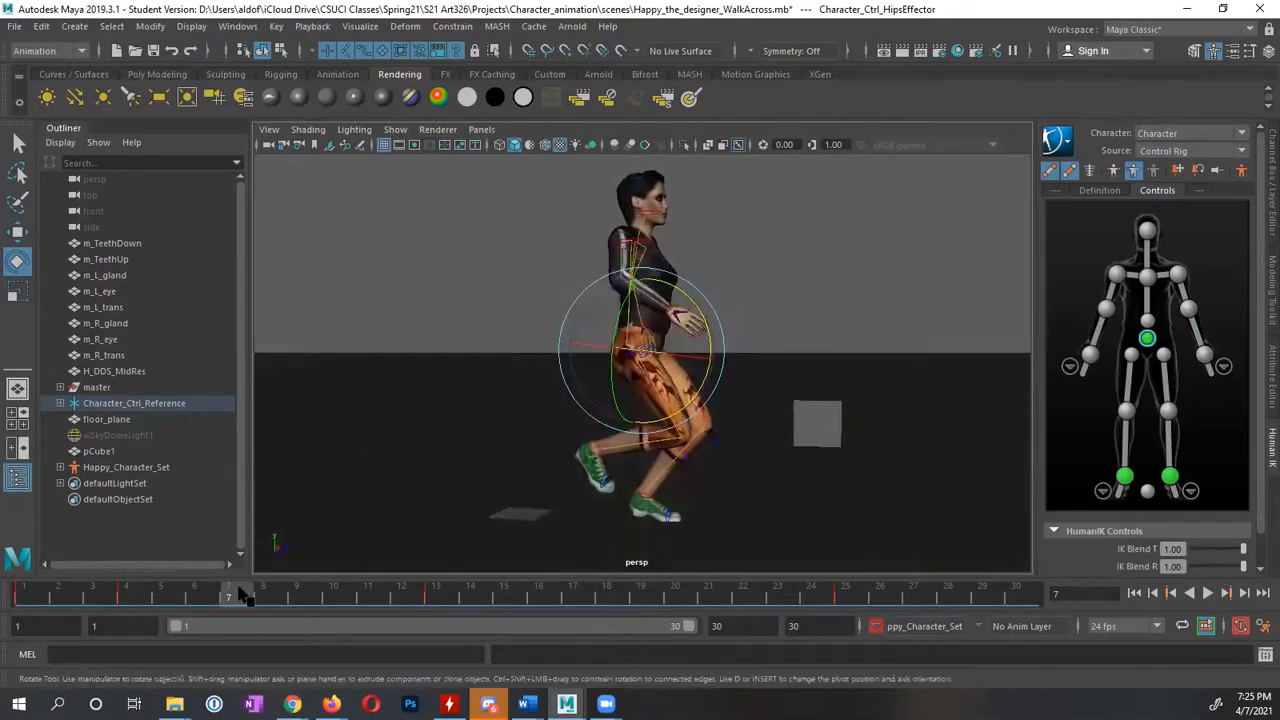
Try carrying the frame 4 pose over to frame 7, and play back the walk
left_click_drag(228, 598, 143, 603)
left_click_drag(318, 545, 213, 610, "alt")
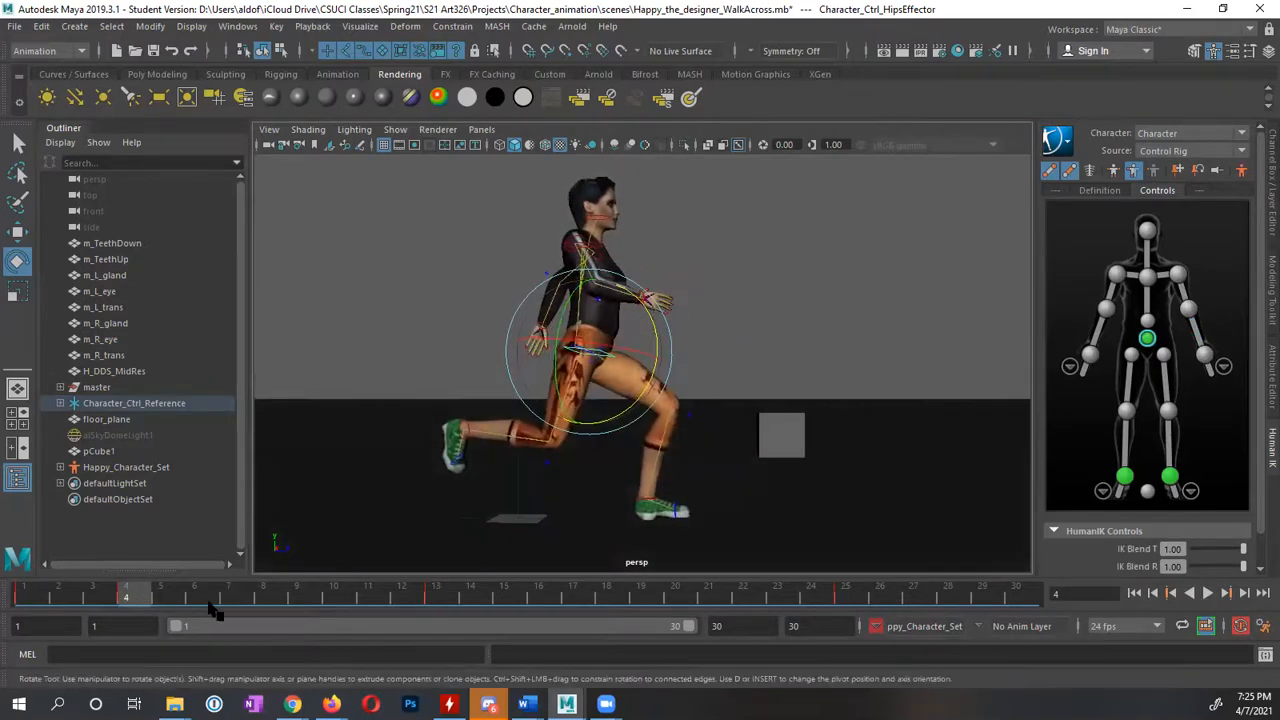
left_click_drag(138, 597, 228, 598)
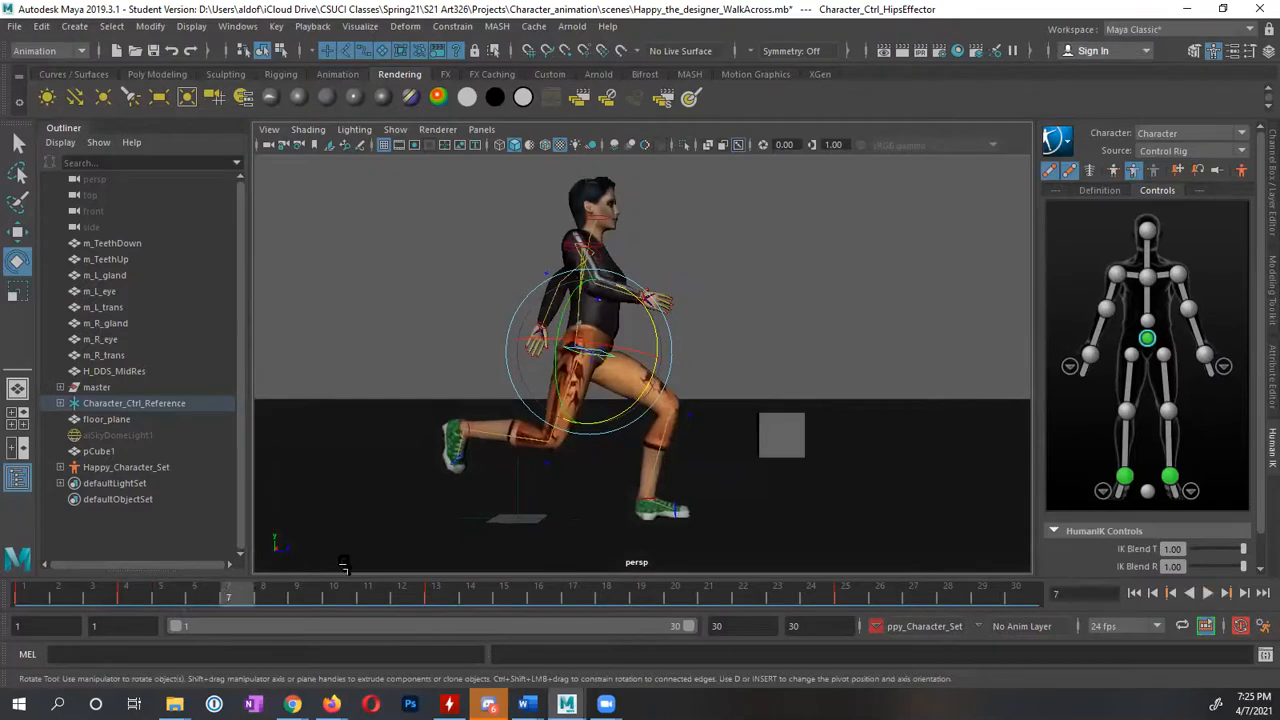
left_click_drag(440, 503, 462, 503, "alt")
key("alt+v")
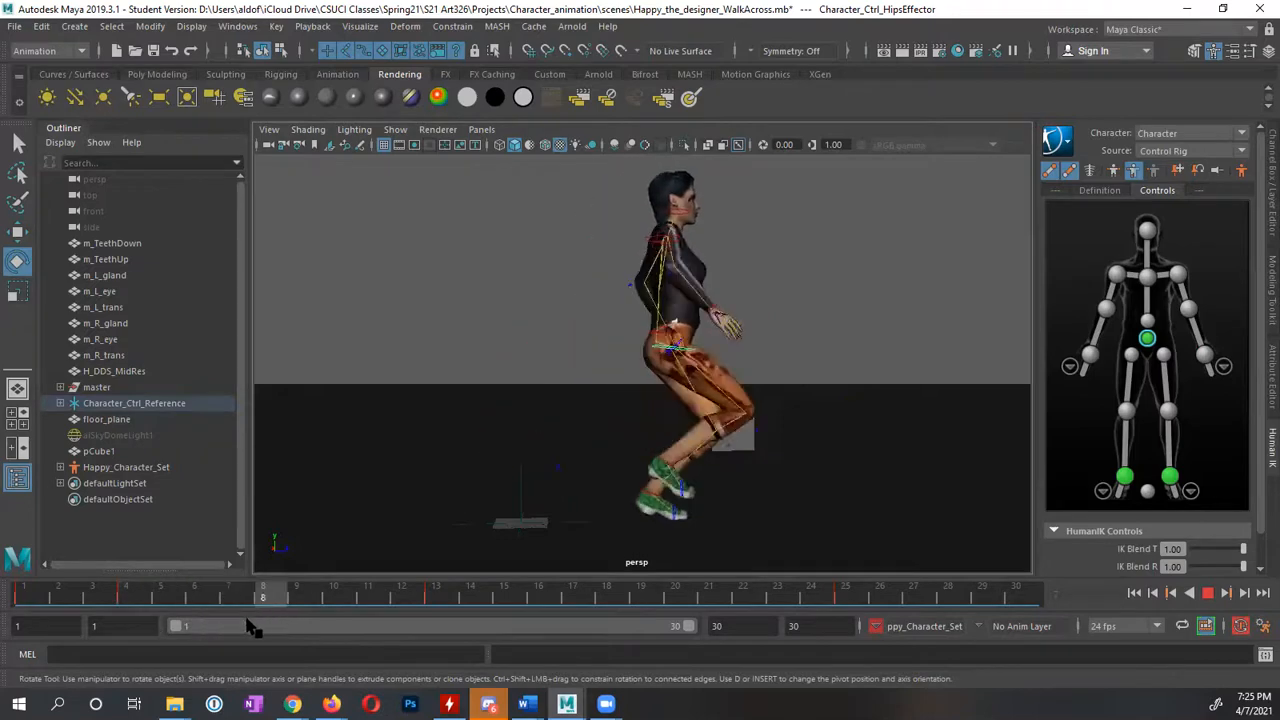
key("Escape")
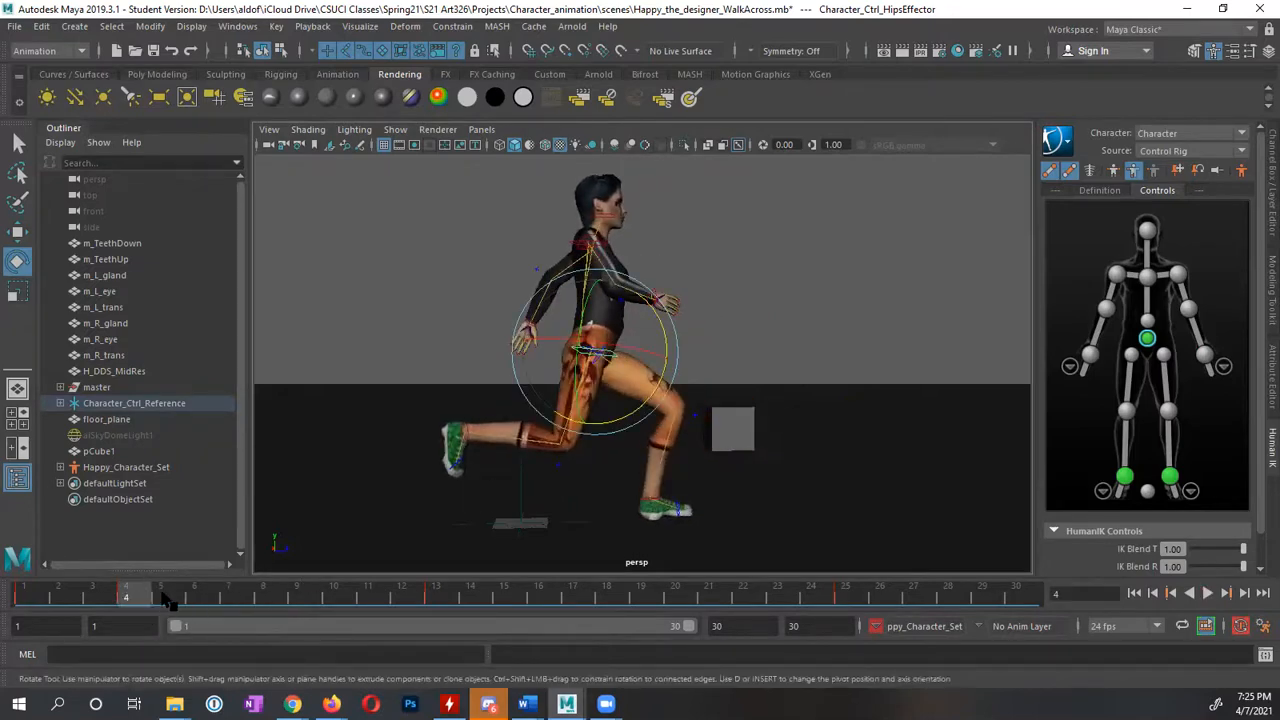
Carry the frame 4 pose over to frame 7, move the hips effector forward above the planted left foot, key it, and raise the hips
left_click_drag(166, 598, 226, 594)
mouse_move(612, 472)
left_mouse_down("alt")
mouse_move(537, 486)
mouse_move(617, 485)
left_mouse_up("alt")
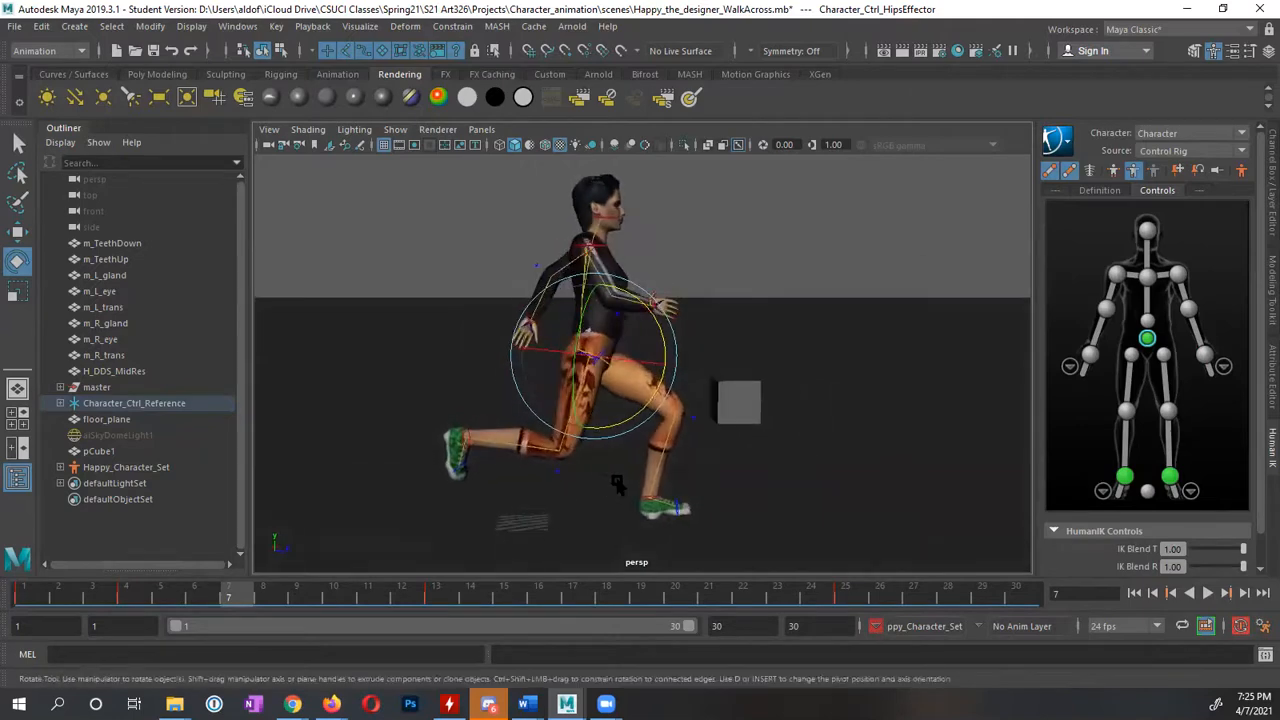
key("w")
left_click_drag(672, 358, 747, 367)
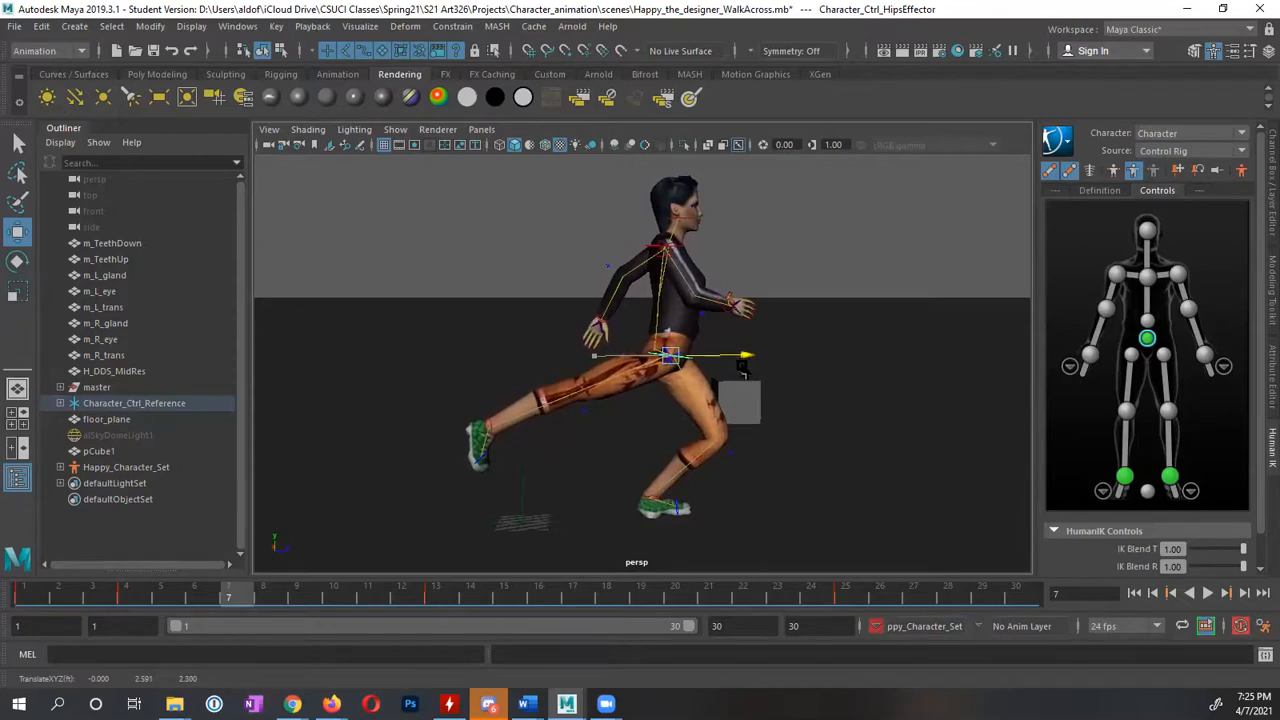
key("s")
left_click_drag(664, 287, 666, 259)
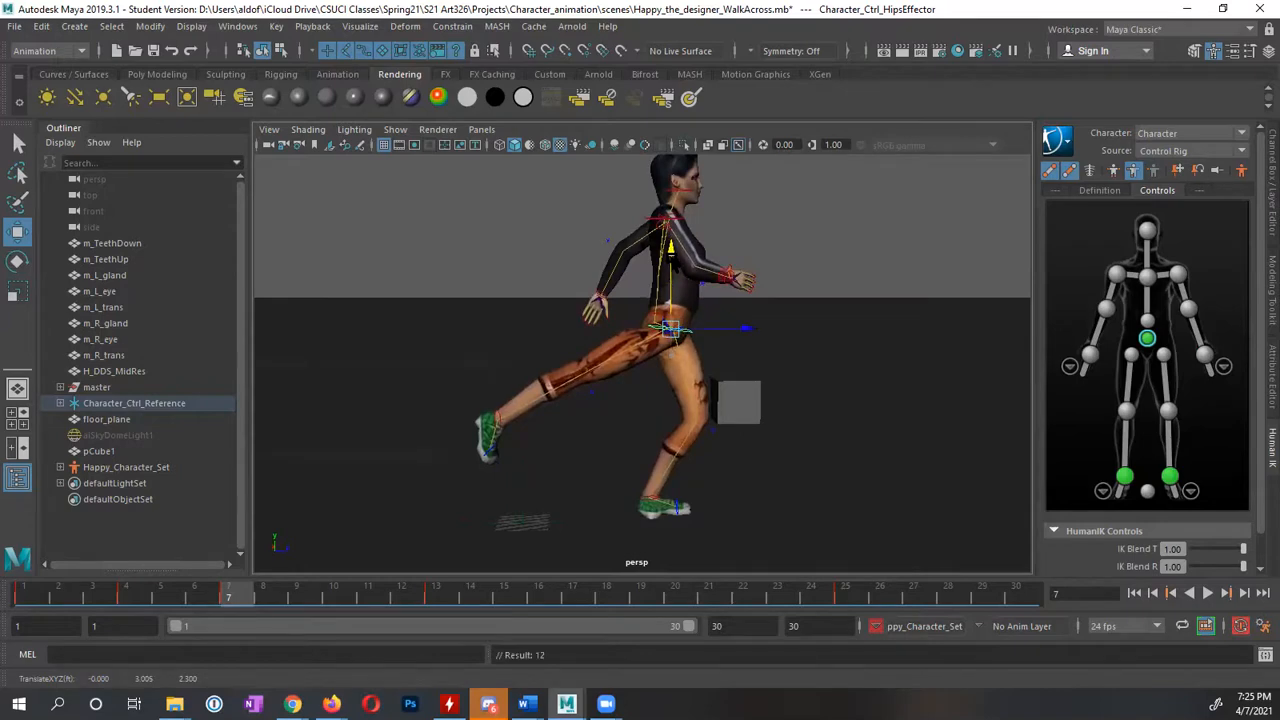
At frame 7, move the right ankle effector forward until the raised foot trails just behind the hips, and adjust its sideways position
left_click_drag(1003, 370, 969, 383, "alt")
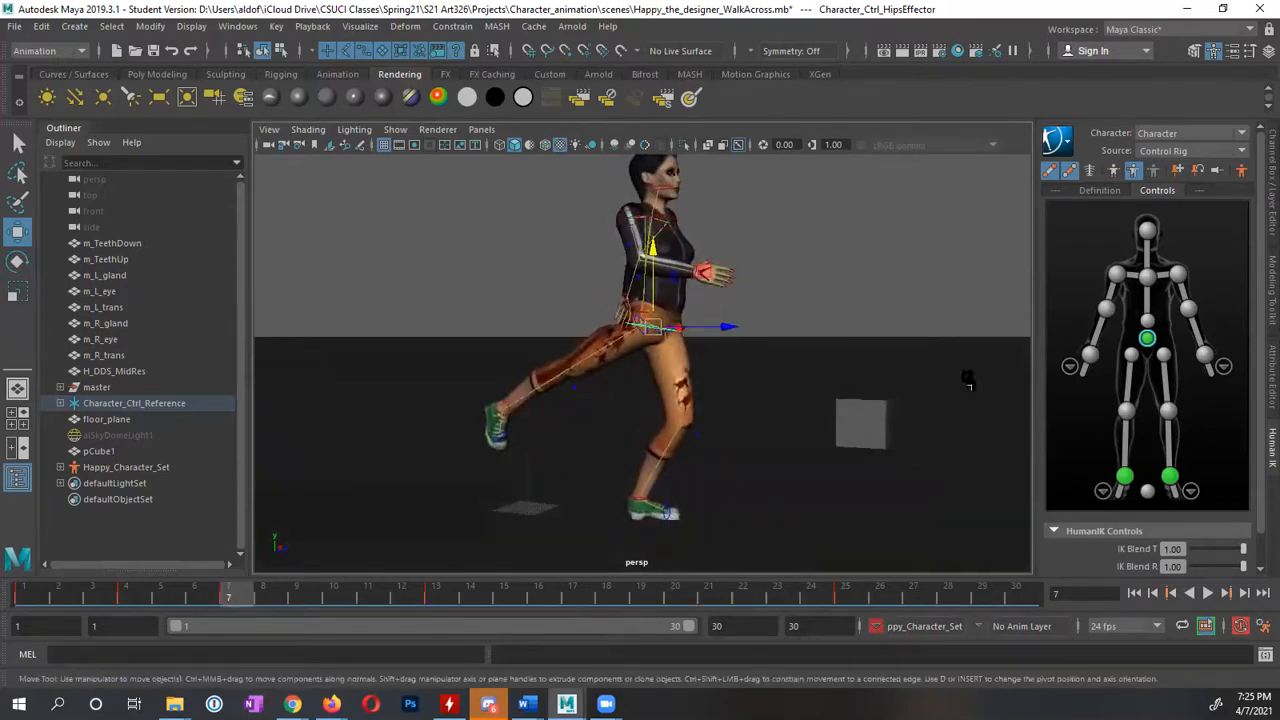
left_click(1124, 476)
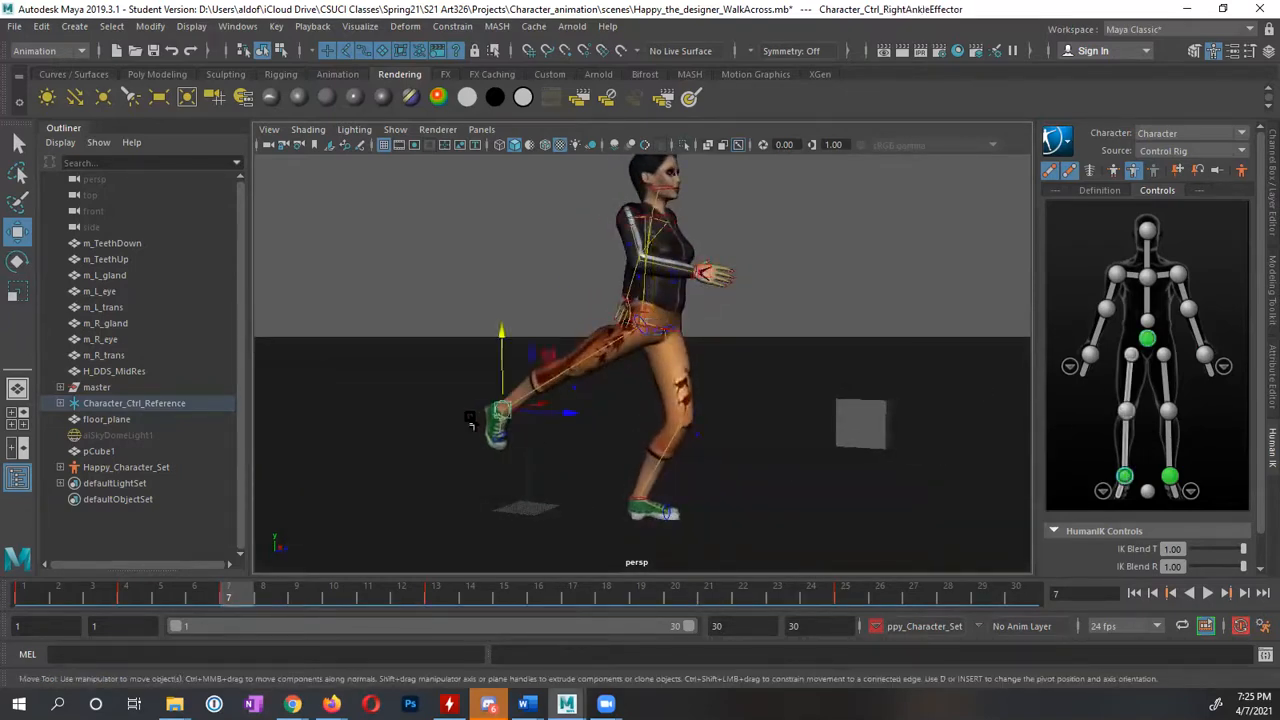
left_click_drag(570, 418, 686, 428)
left_click_drag(648, 456, 565, 435, "alt")
left_click_drag(640, 424, 605, 350)
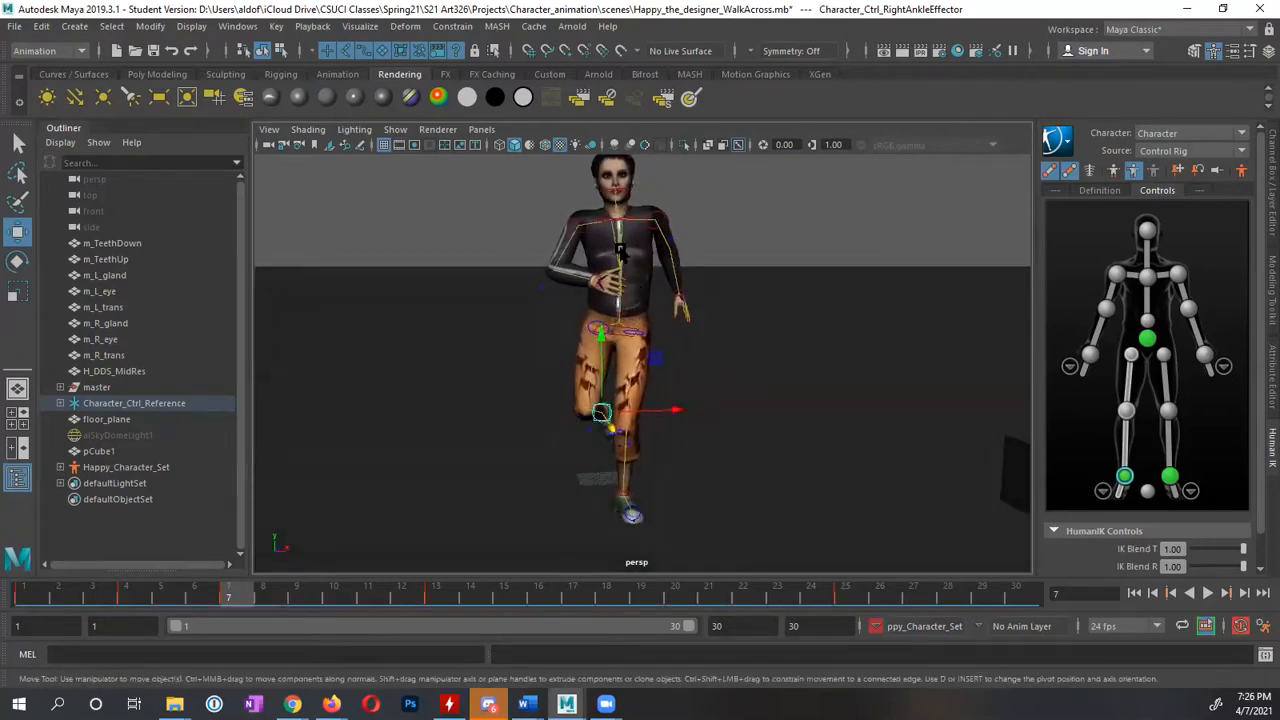
left_click_drag(540, 420, 742, 490, "alt")
left_click_drag(609, 411, 614, 412)
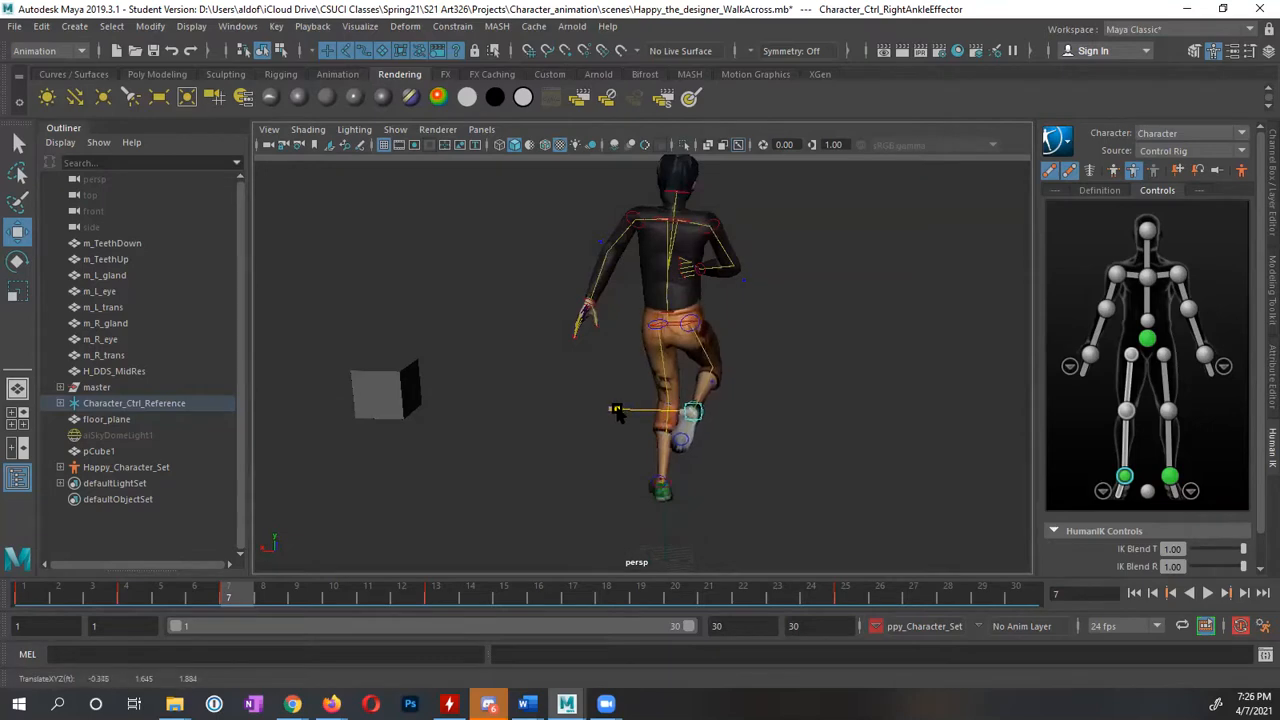
Scrub and play back the walk between frames 4 and 7, examining the passing leg from the front and side
left_click_drag(616, 413, 412, 408, "alt")
left_click_drag(231, 590, 229, 630)
left_click_drag(421, 505, 509, 517, "alt")
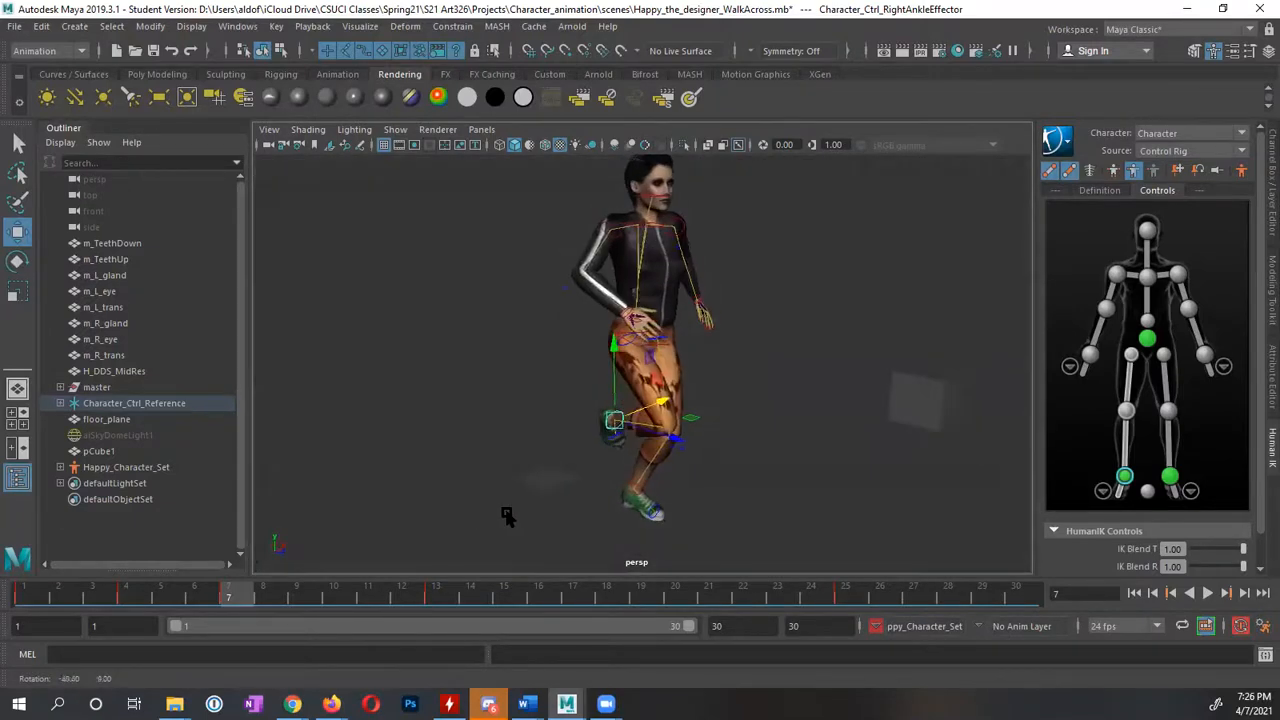
mouse_move(212, 600)
left_mouse_down()
mouse_move(63, 600)
mouse_move(232, 606)
left_mouse_up()
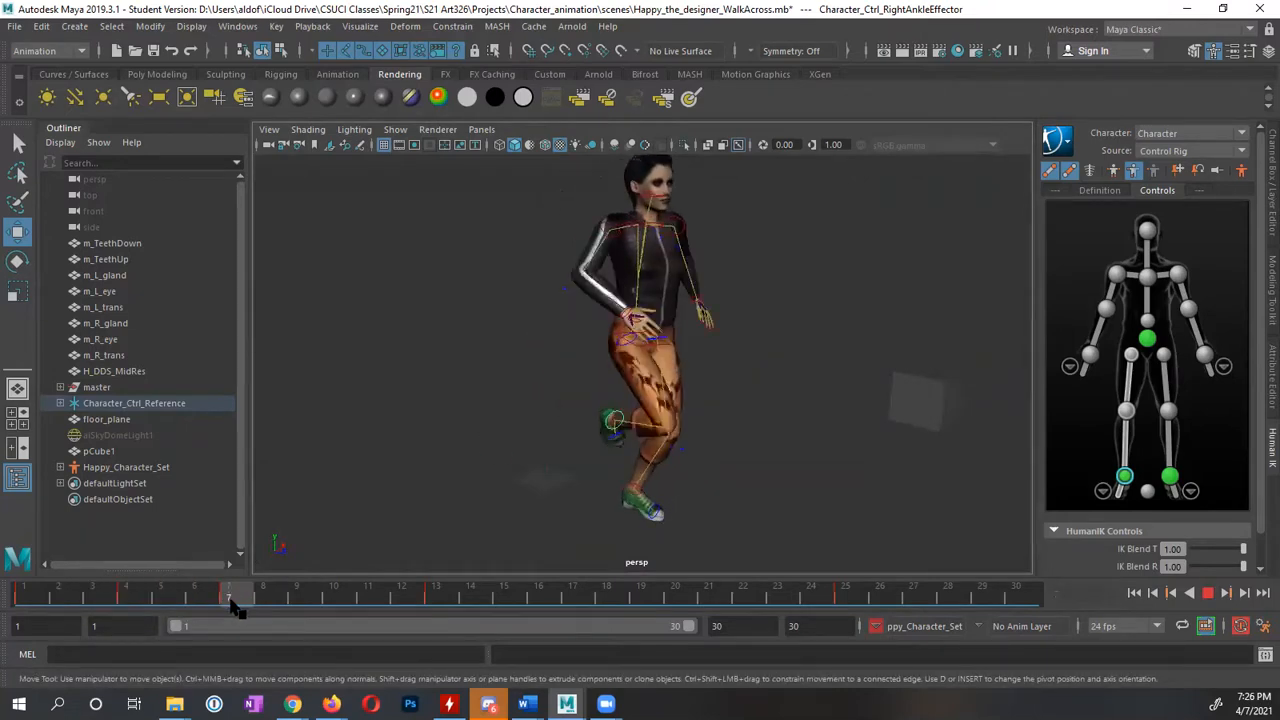
left_click_drag(650, 470, 445, 462, "alt")
left_click_drag(228, 598, 134, 597)
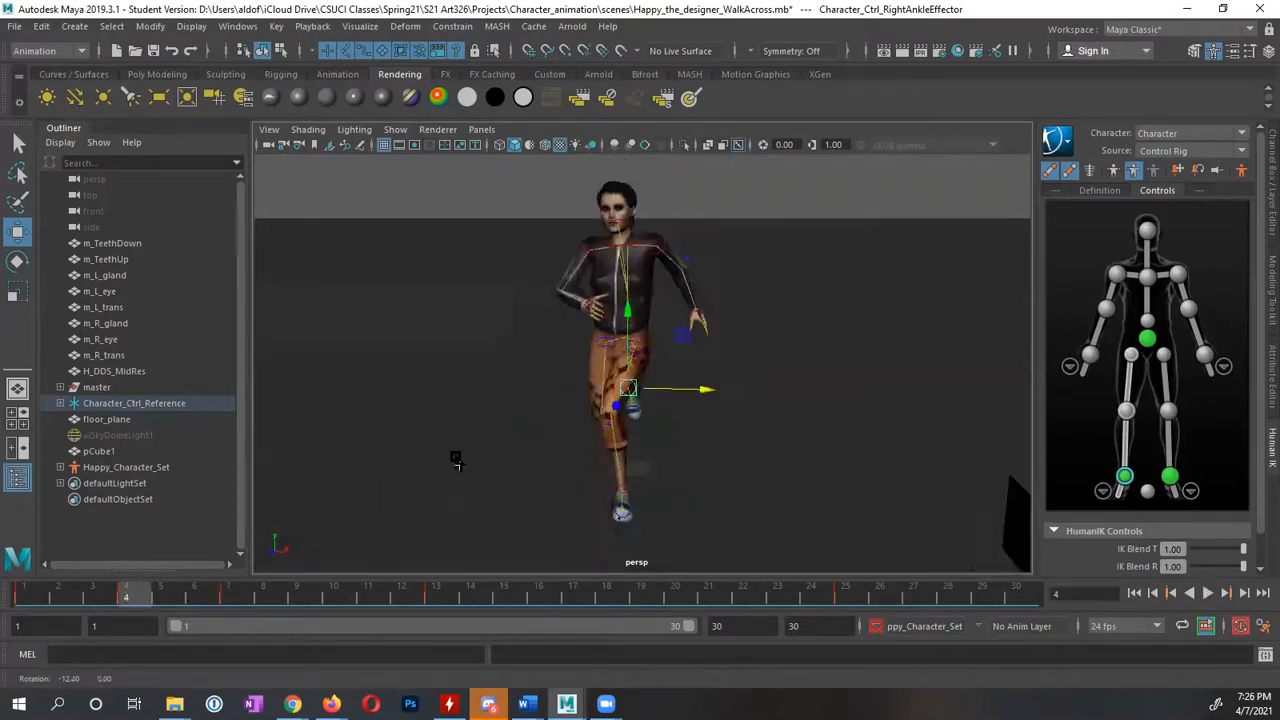
left_click_drag(451, 457, 345, 530, "alt")
left_click_drag(130, 597, 240, 602)
left_click_drag(734, 373, 575, 311, "alt")
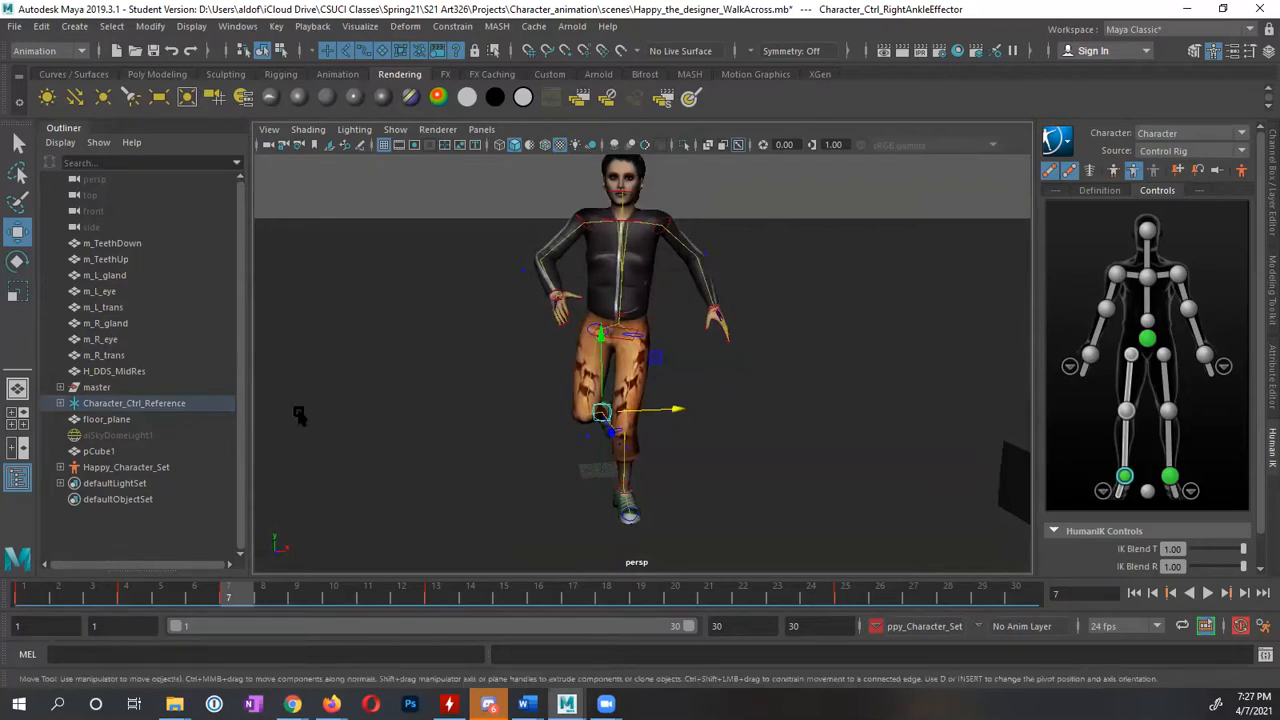
key("alt+v")
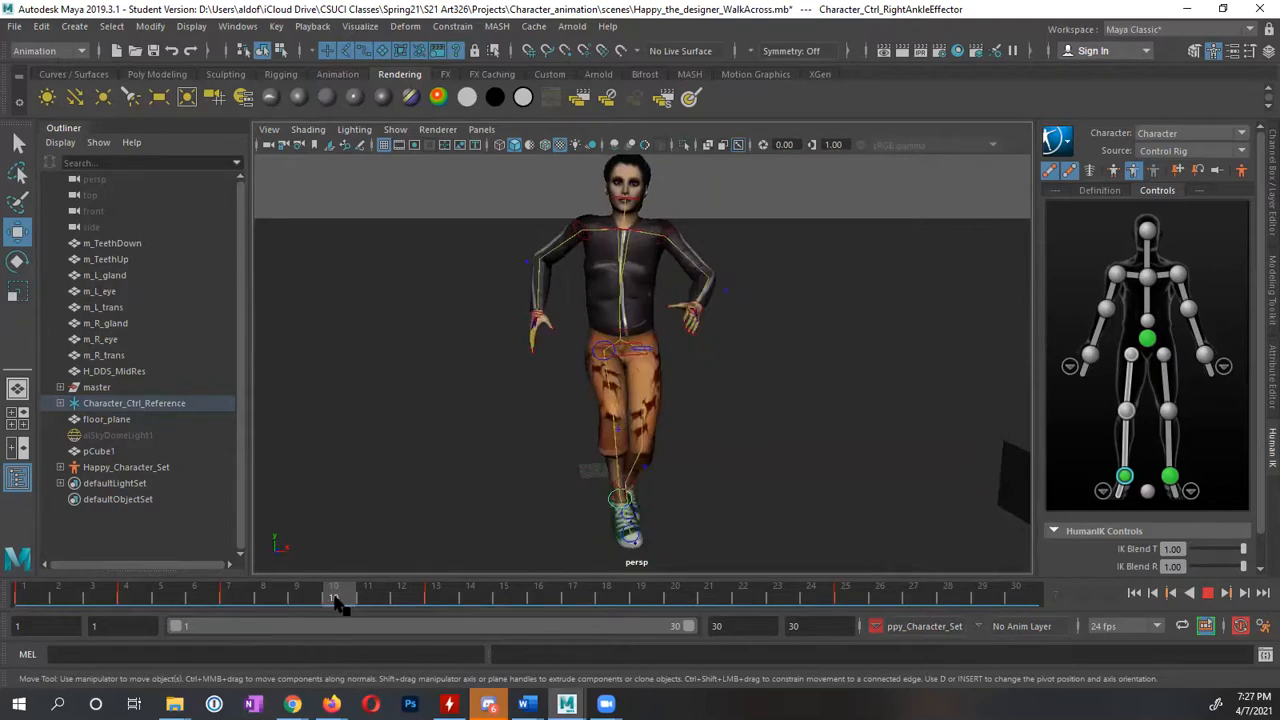
Carry the frame 7 pose over to frame 10, move the hips effector forward ahead of the planted left foot, and key it
left_click(335, 600)
left_click_drag(545, 478, 770, 435, "alt")
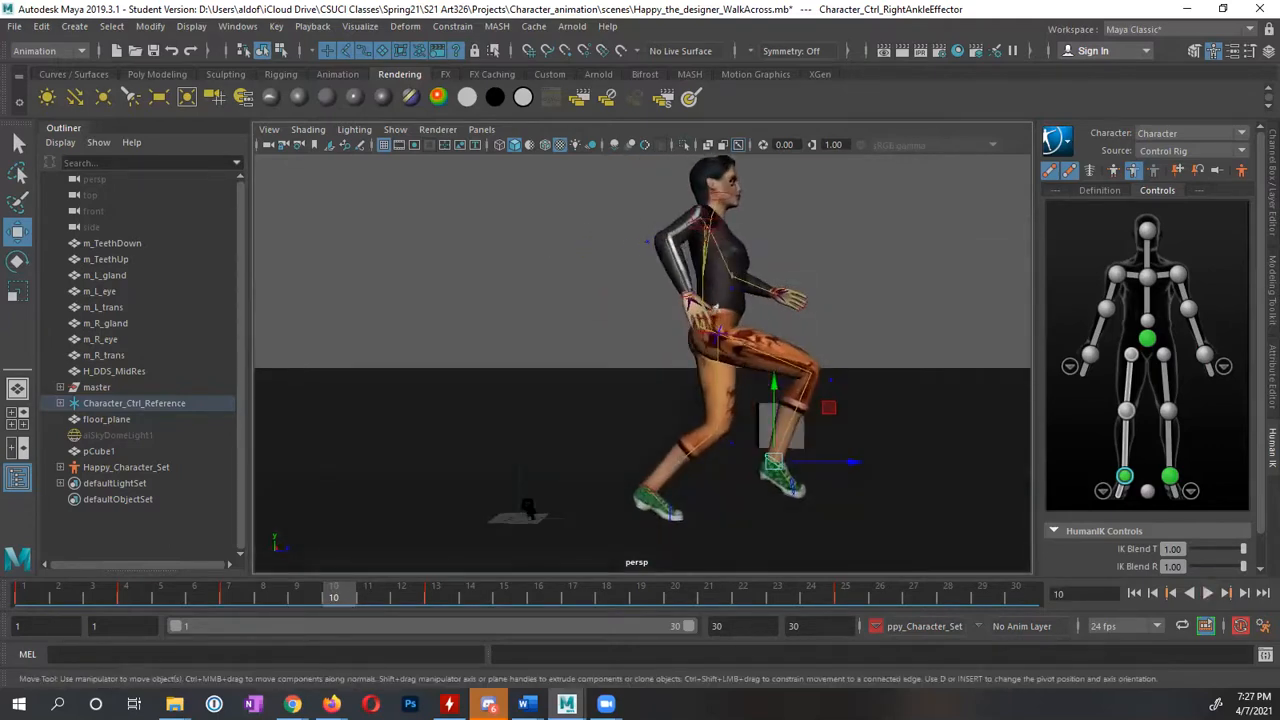
key("alt+v")
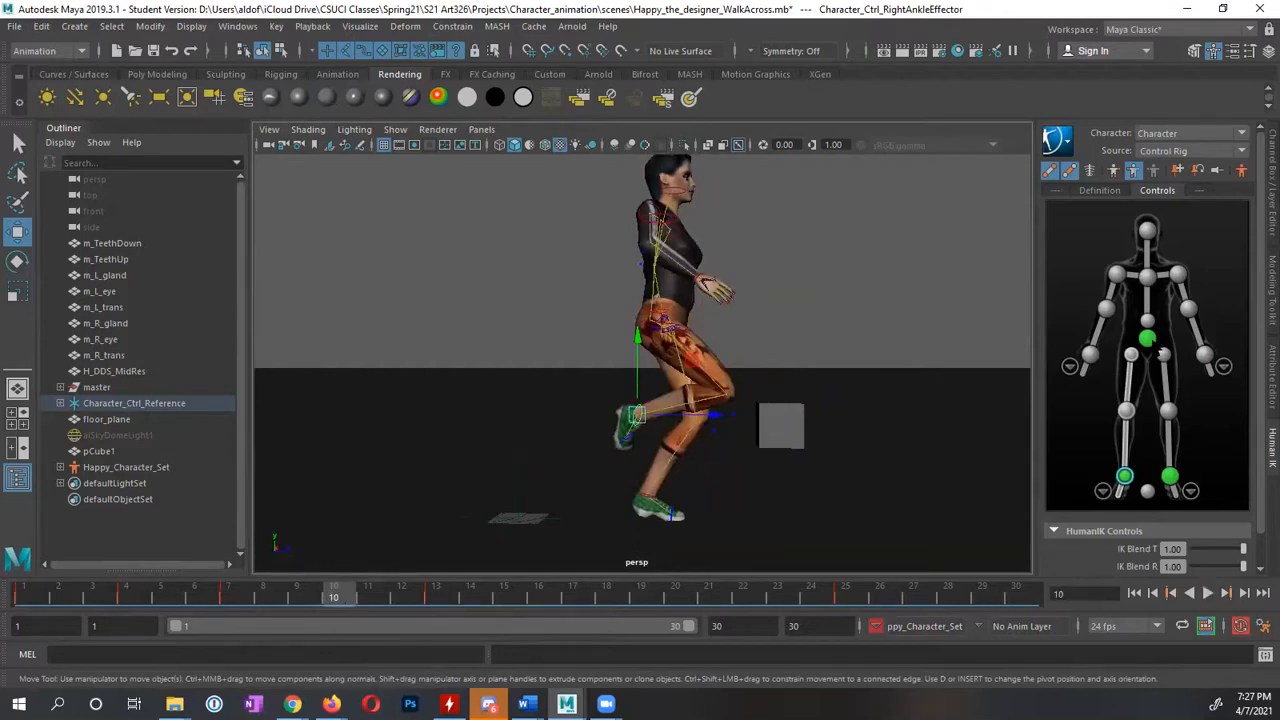
left_click(1146, 339)
mouse_move(665, 368)
left_mouse_down("alt")
mouse_move(645, 388)
mouse_move(640, 372)
left_mouse_up("alt")
left_click_drag(737, 330, 782, 333)
key("s")
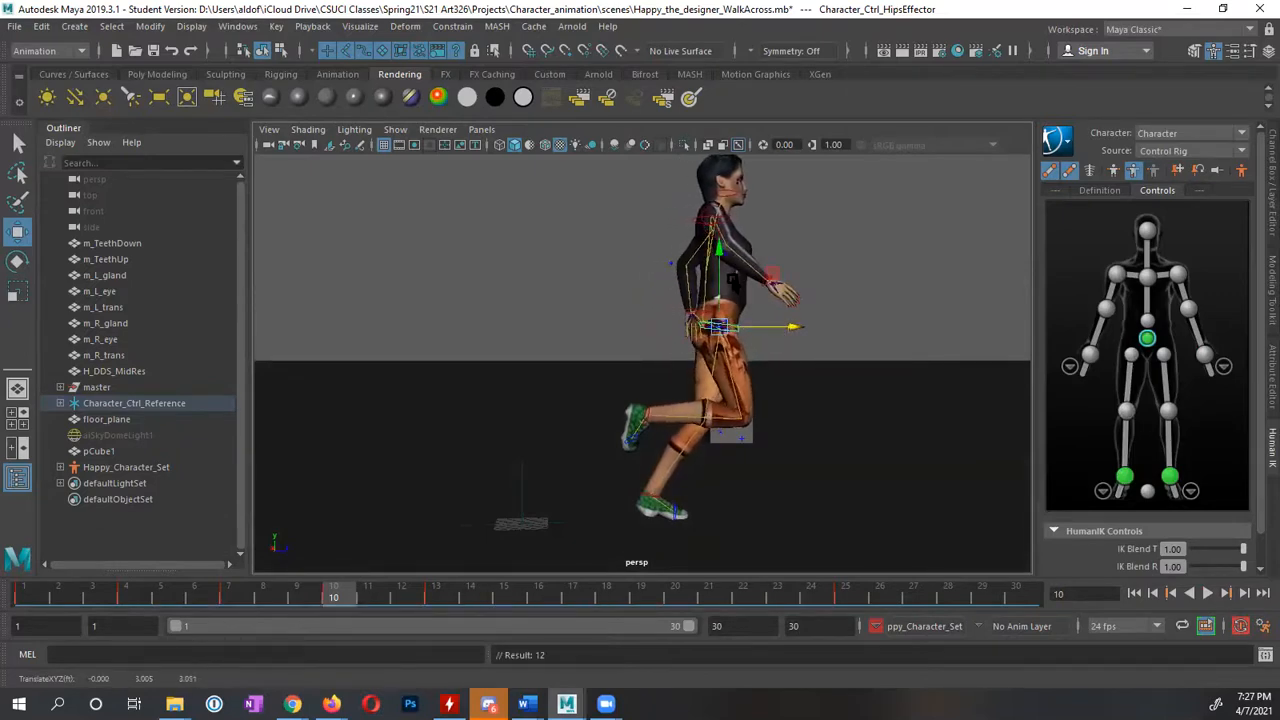
Fine-tune the hips effector at frame 10, lowering it to about 2.89 ft and pushing it forward to about 3.29 ft
left_click_drag(719, 278, 725, 277)
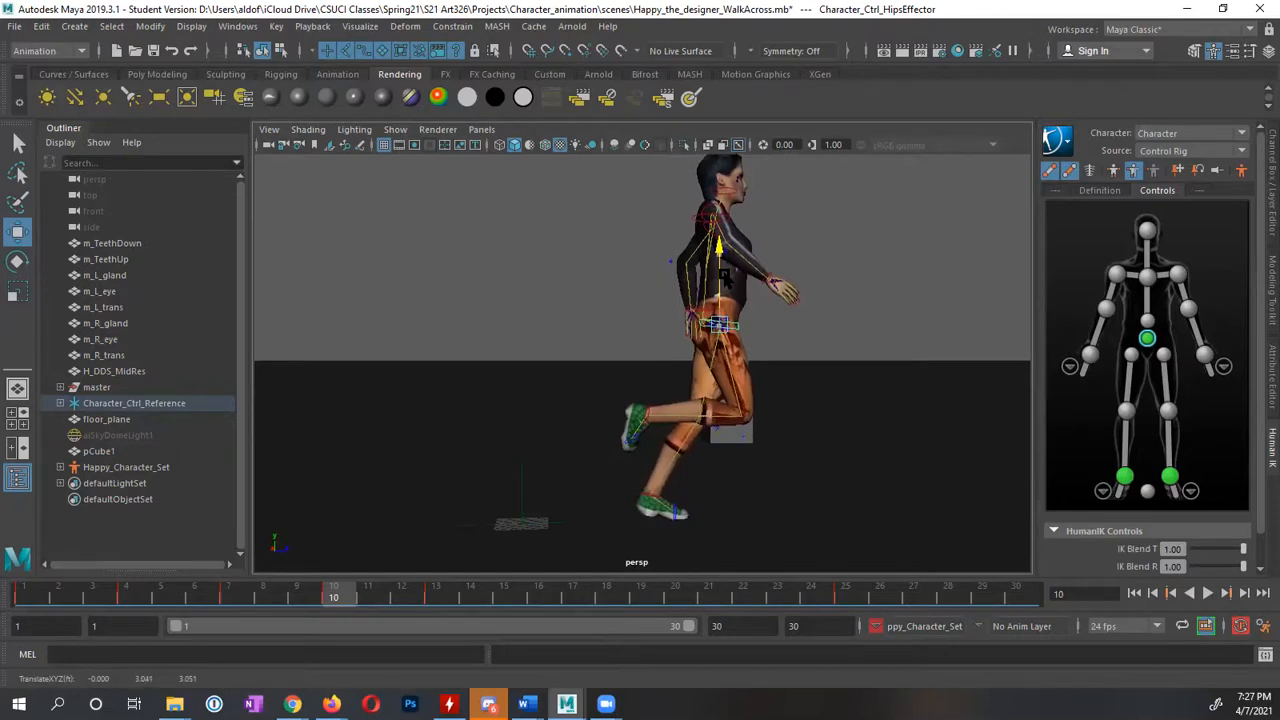
left_click_drag(770, 325, 762, 320)
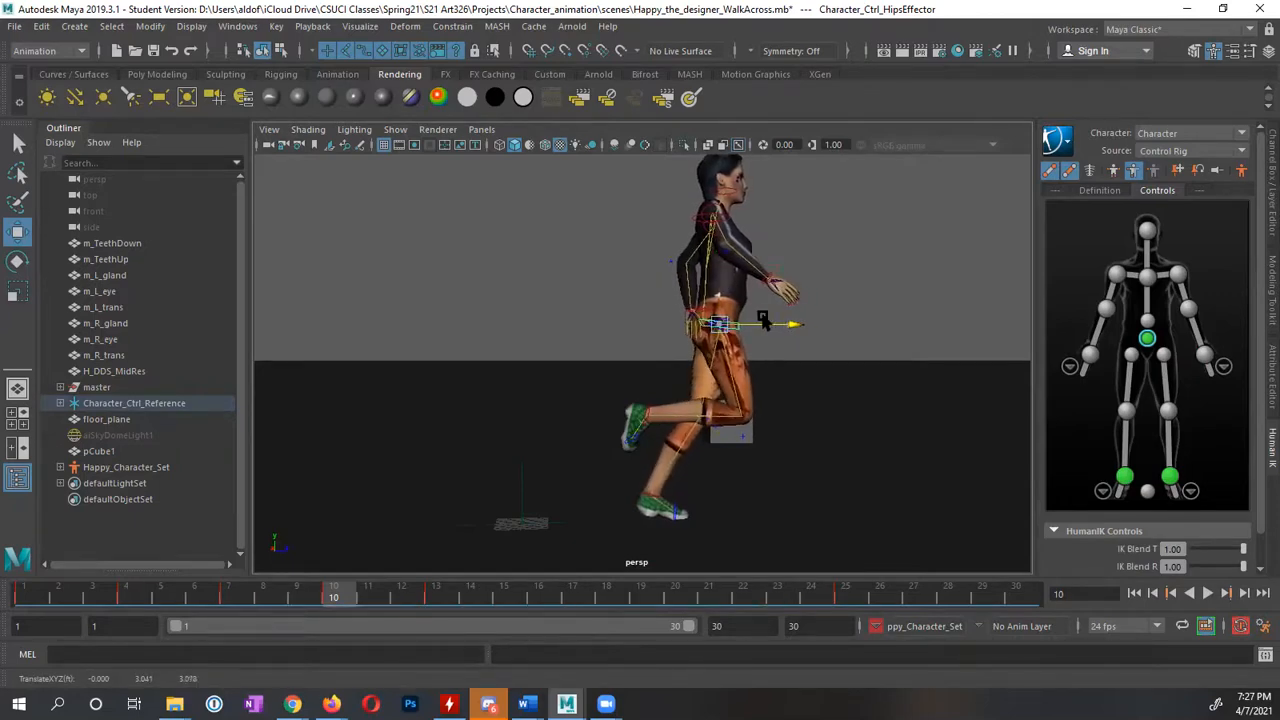
left_click_drag(722, 272, 723, 286)
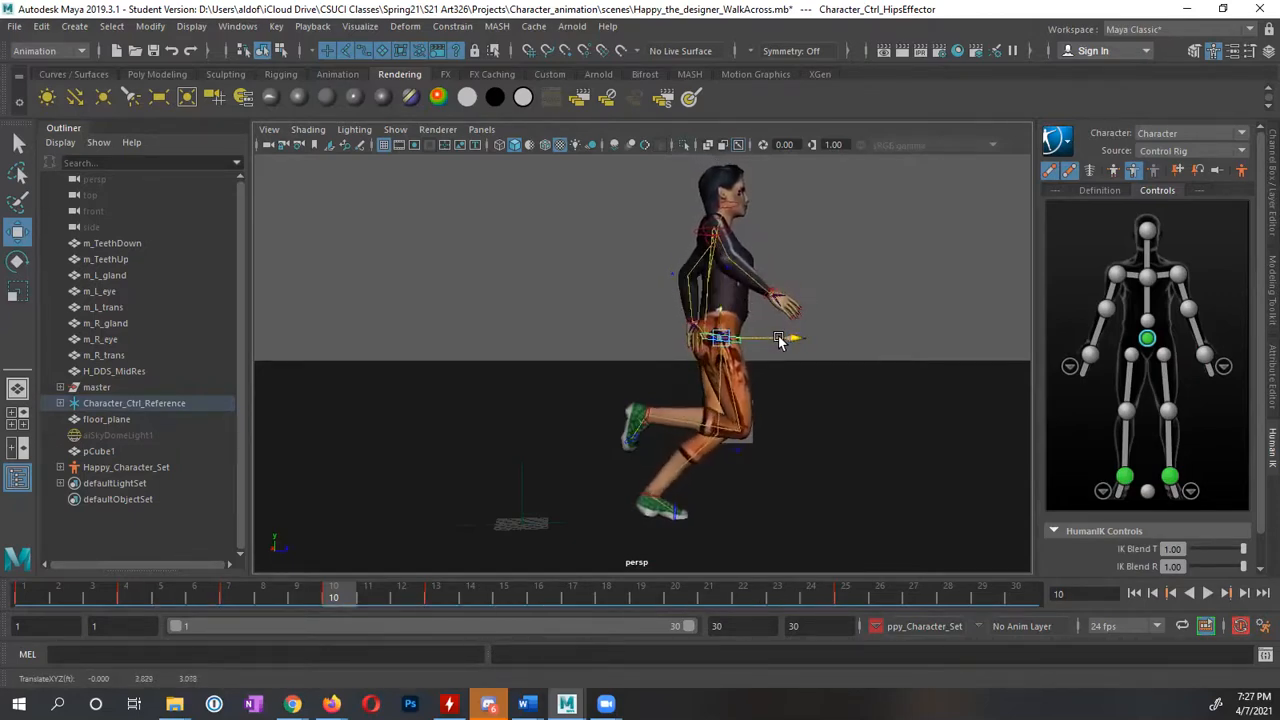
left_click_drag(782, 341, 796, 342)
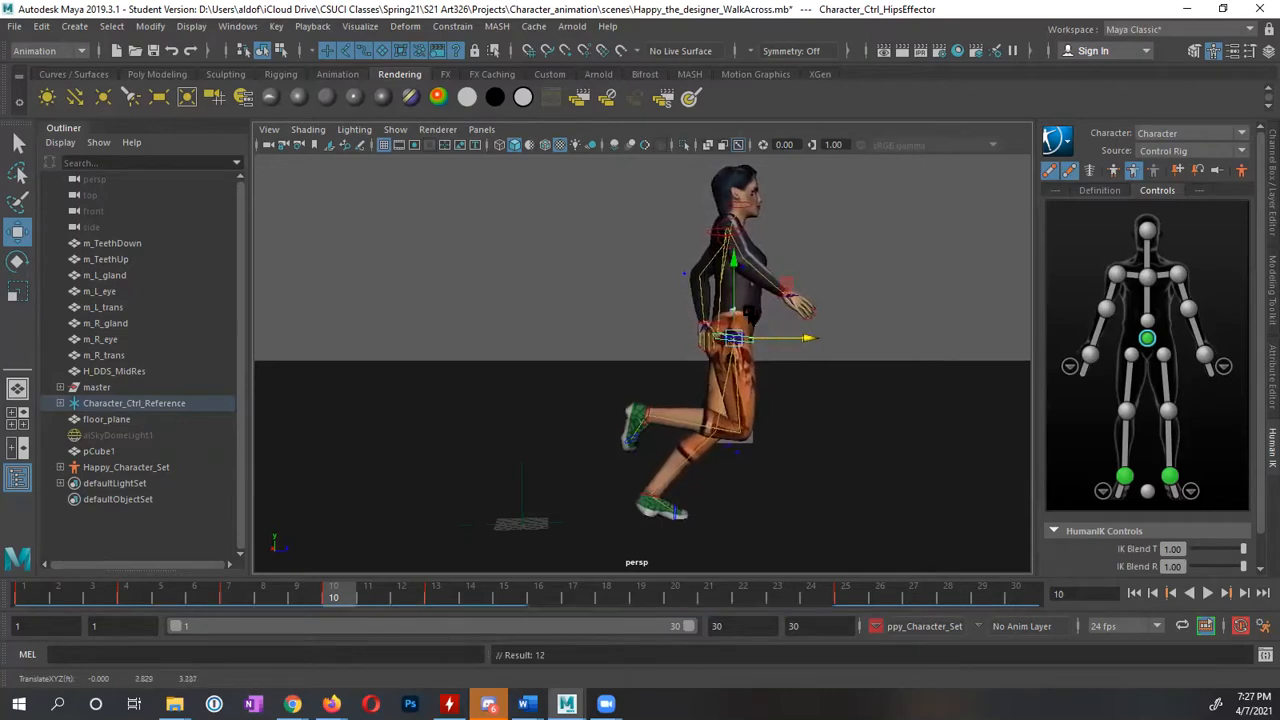
left_click_drag(736, 306, 736, 301)
Play back the walk, stop at frame 10, and examine the hips and leg pose from the side and at an angle
key("alt+v")
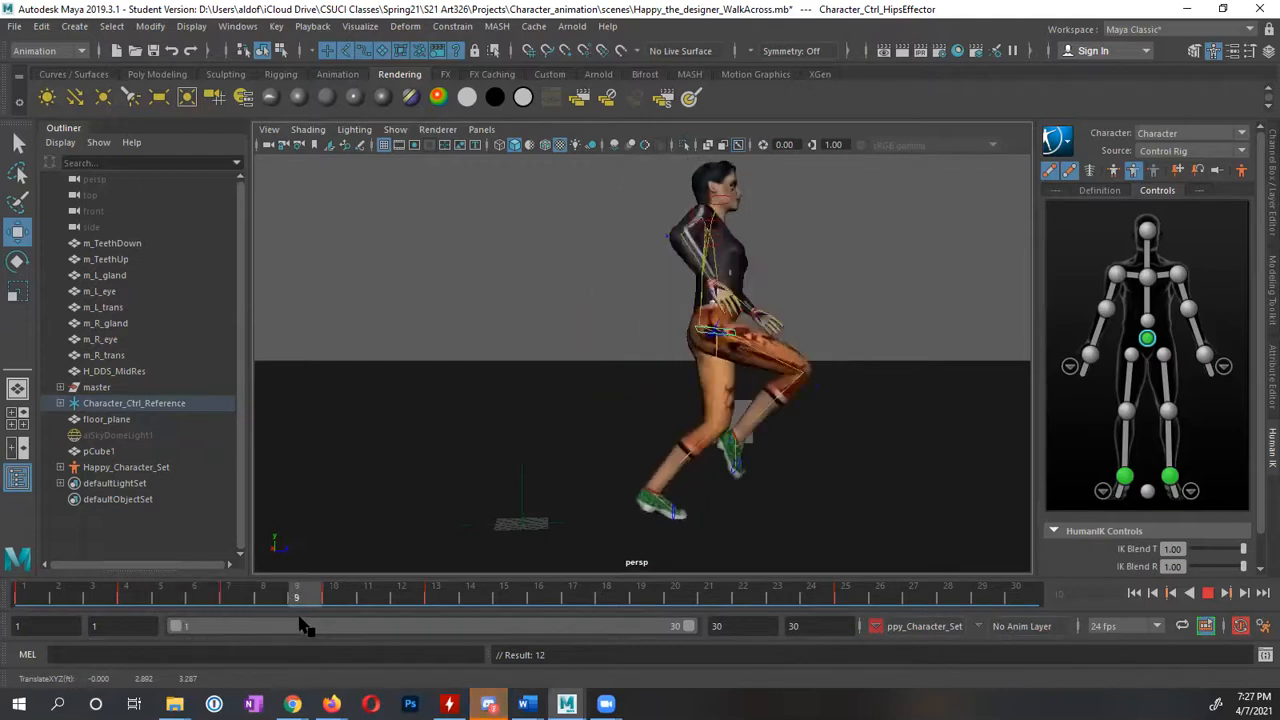
left_click_drag(341, 614, 343, 614)
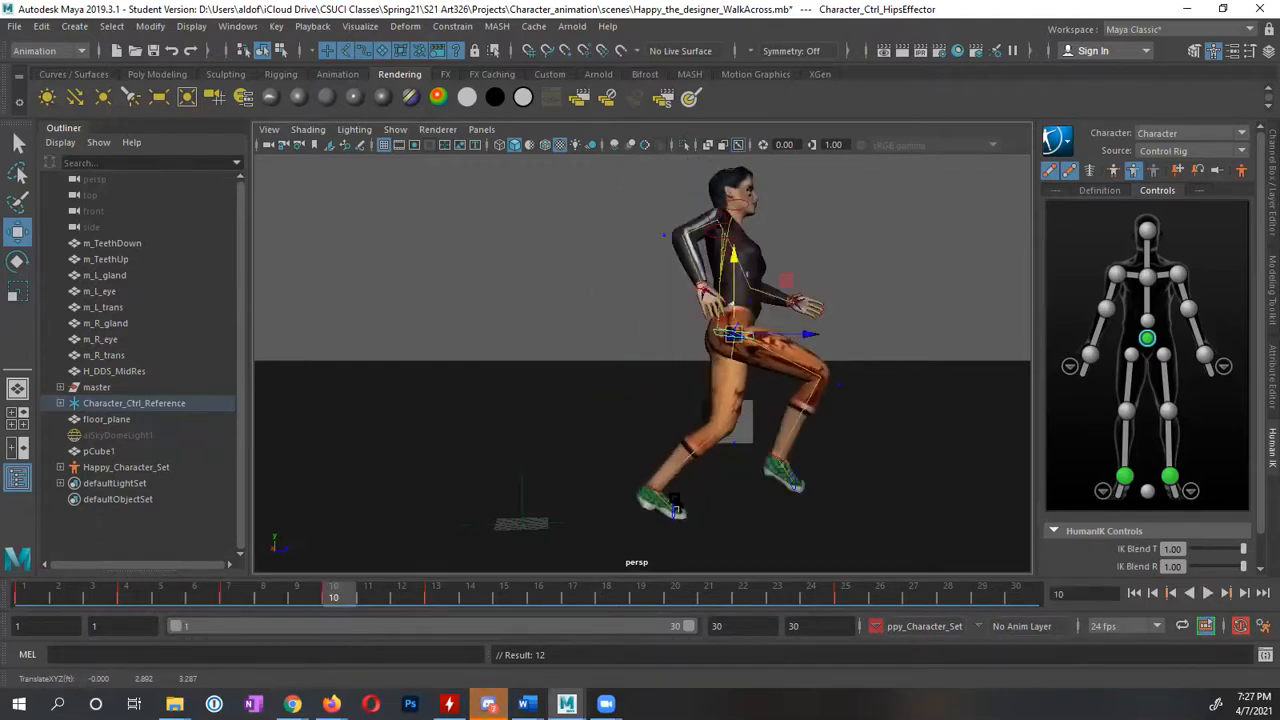
left_click_drag(752, 454, 732, 273, "alt")
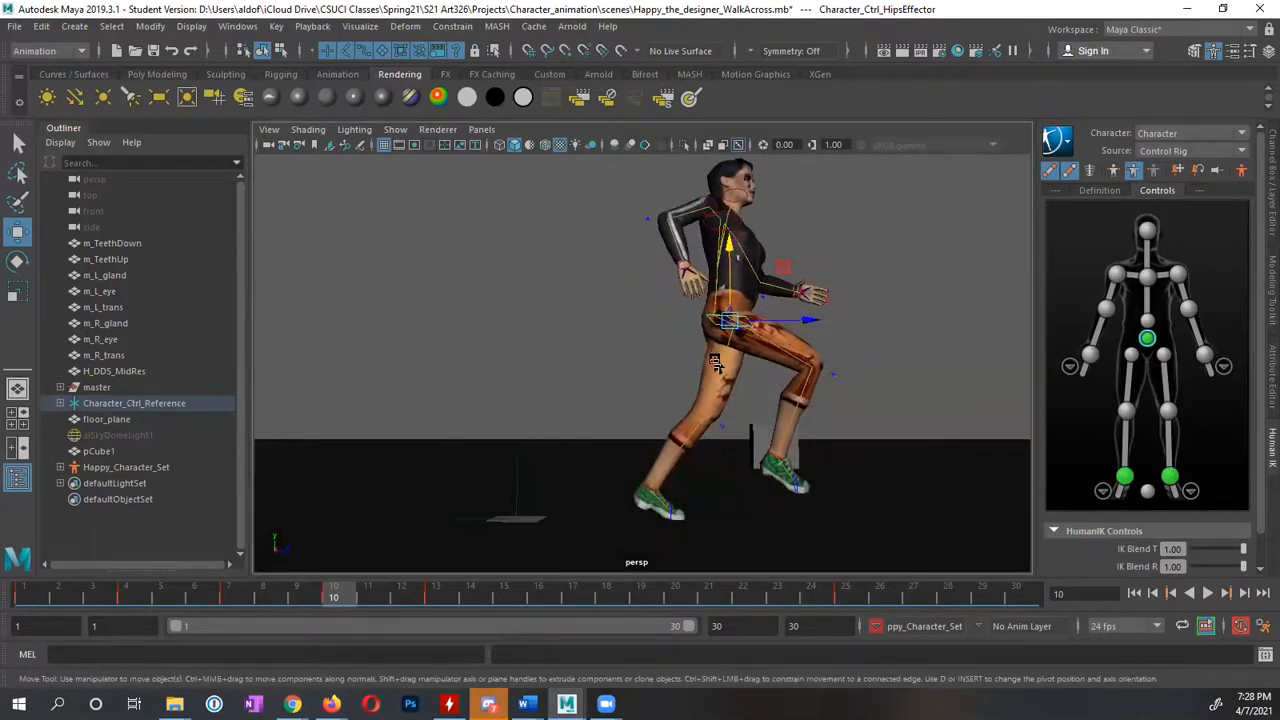
mouse_move(704, 449)
left_mouse_down("alt")
mouse_move(686, 450)
mouse_move(697, 461)
left_mouse_up("alt")
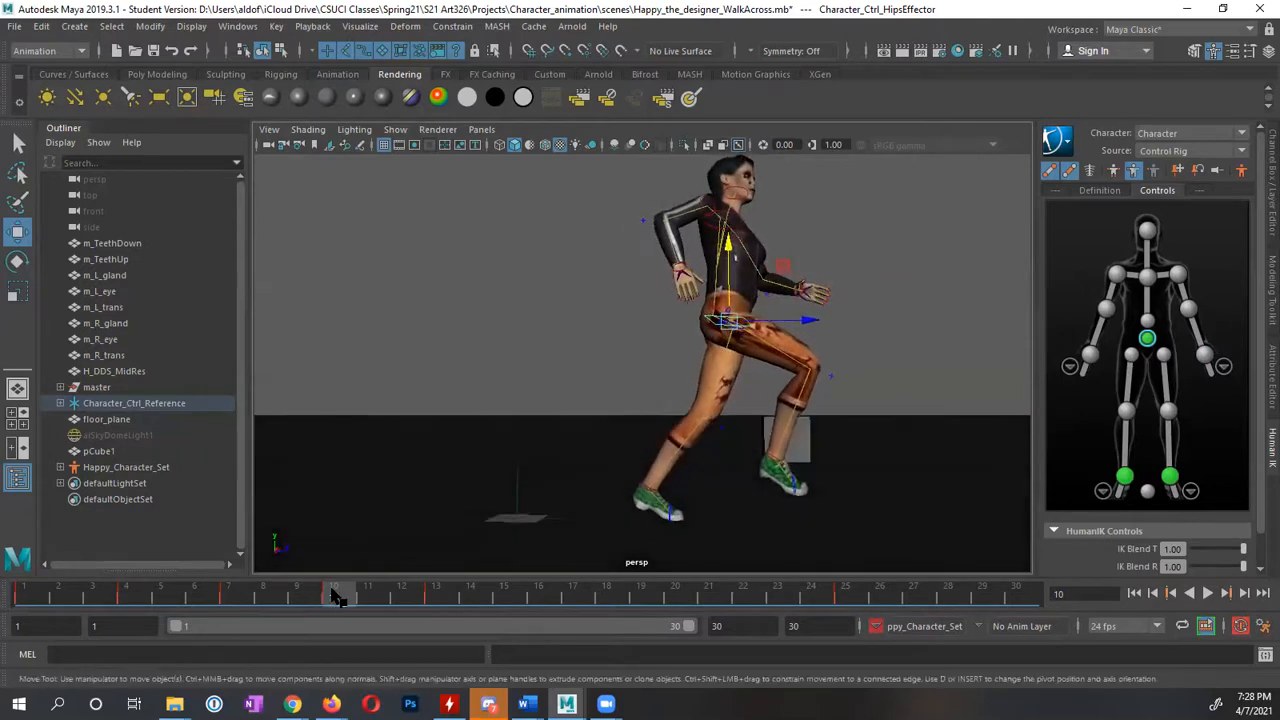
key("alt+v")
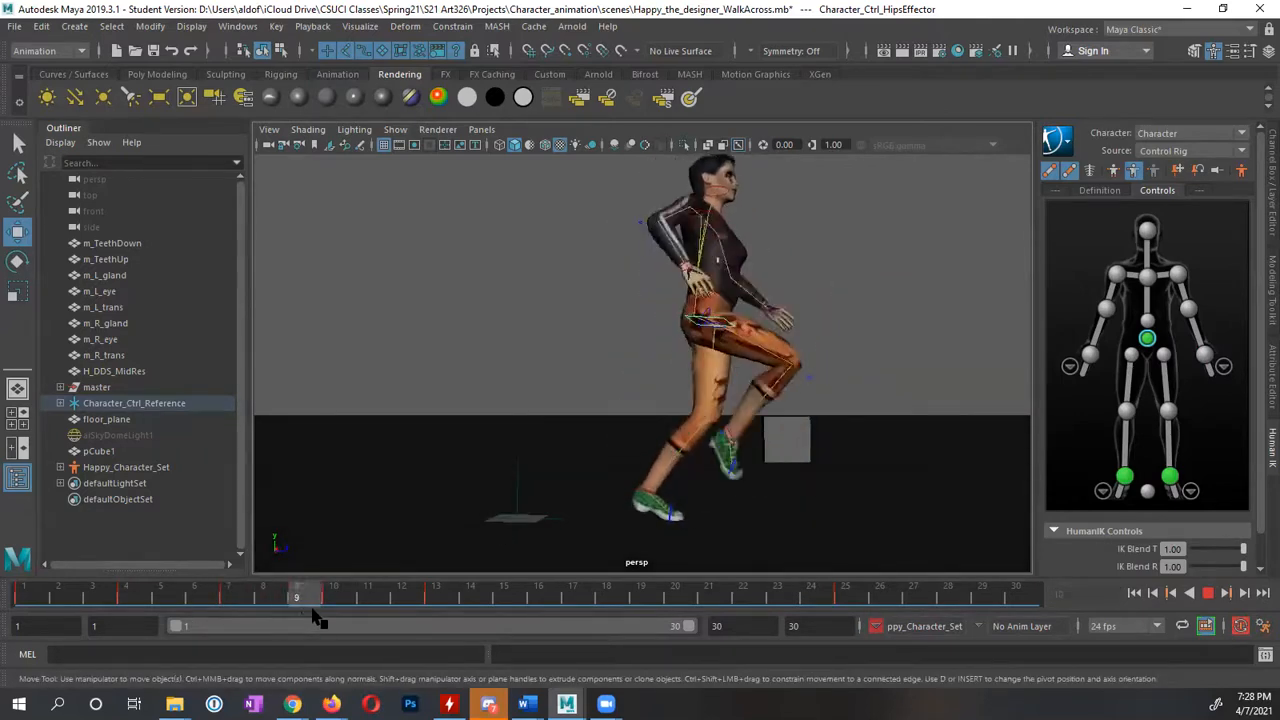
mouse_move(336, 620)
left_mouse_down()
mouse_move(466, 620)
mouse_move(330, 641)
left_mouse_up()
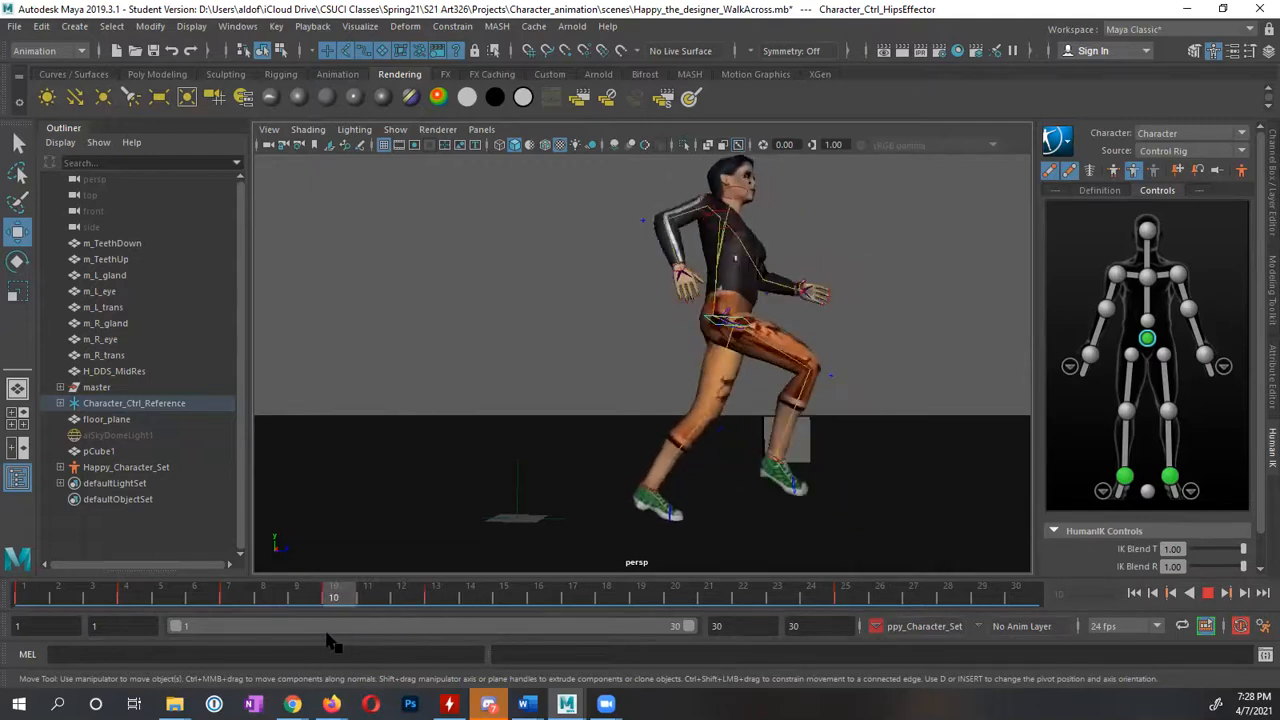
left_click_drag(712, 482, 686, 493, "alt")
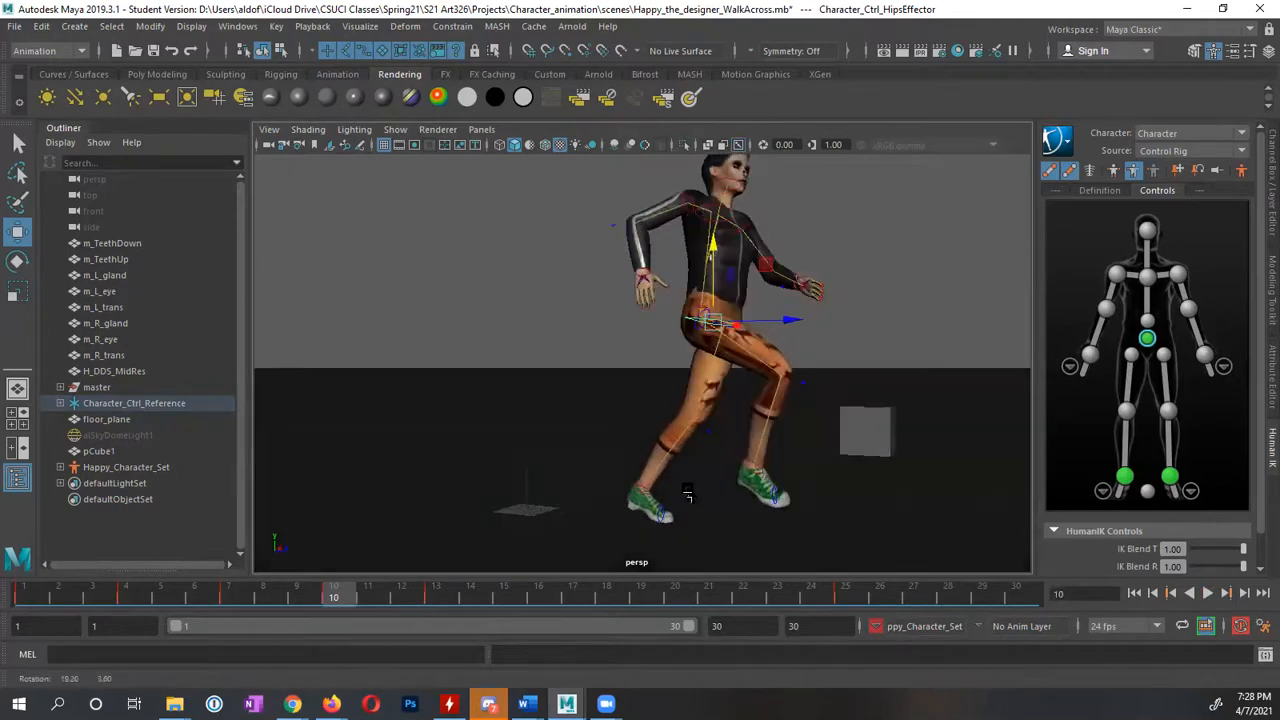
Raise the right ankle effector at frame 10 to lift the stepping foot to about 1.28 ft, and play back the walk through frame 13
left_click(1124, 477)
left_click_drag(870, 470, 913, 471, "alt")
left_click_drag(758, 393, 760, 368)
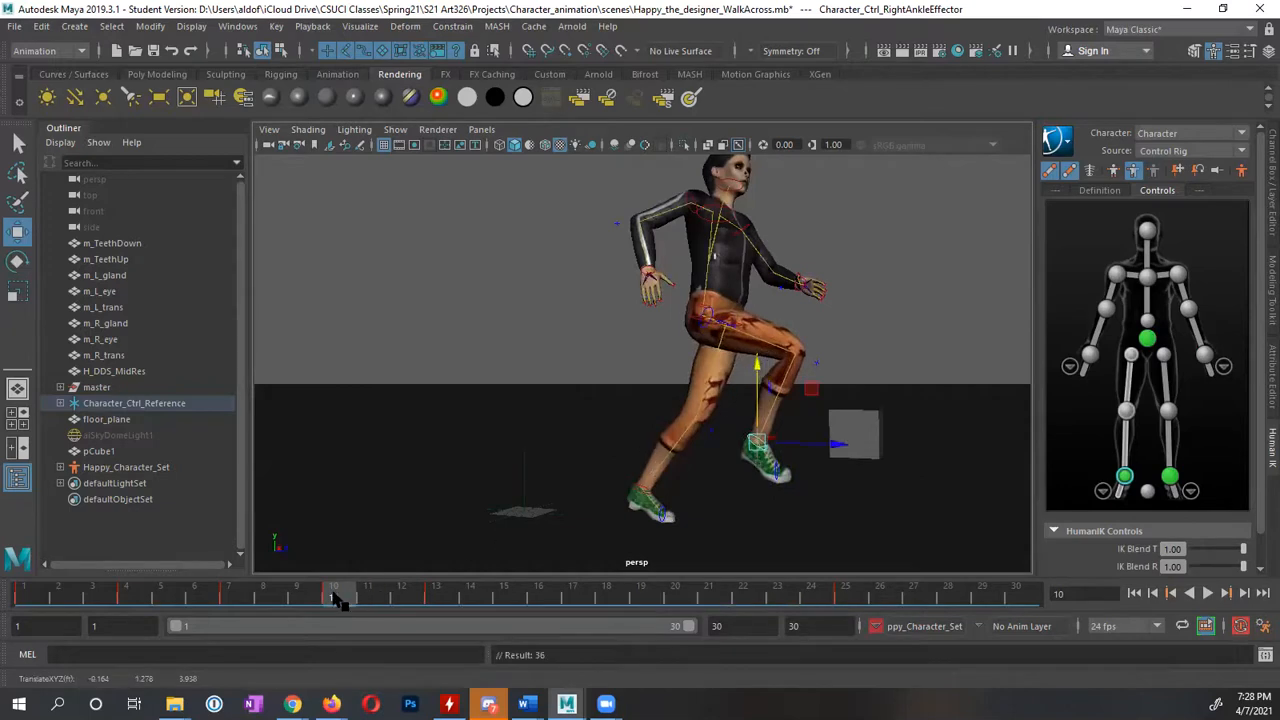
left_click_drag(337, 594, 328, 620)
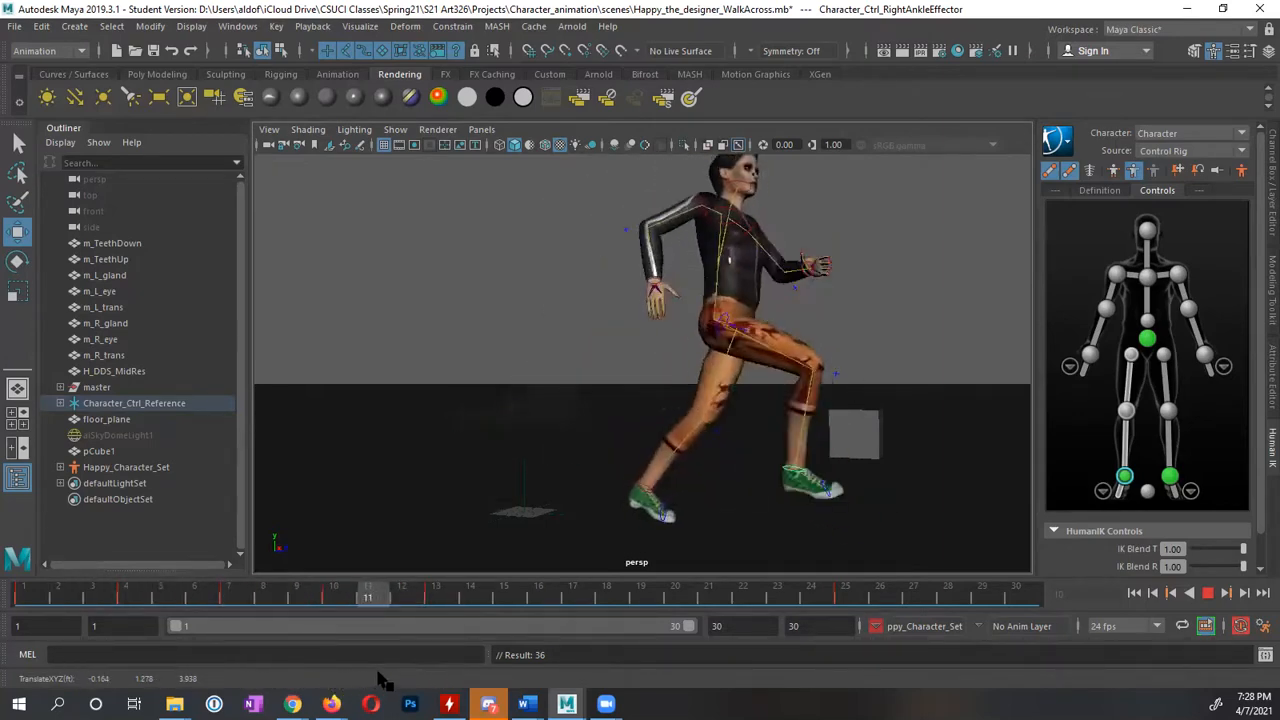
key("Escape")
left_click_drag(618, 443, 500, 457, "alt")
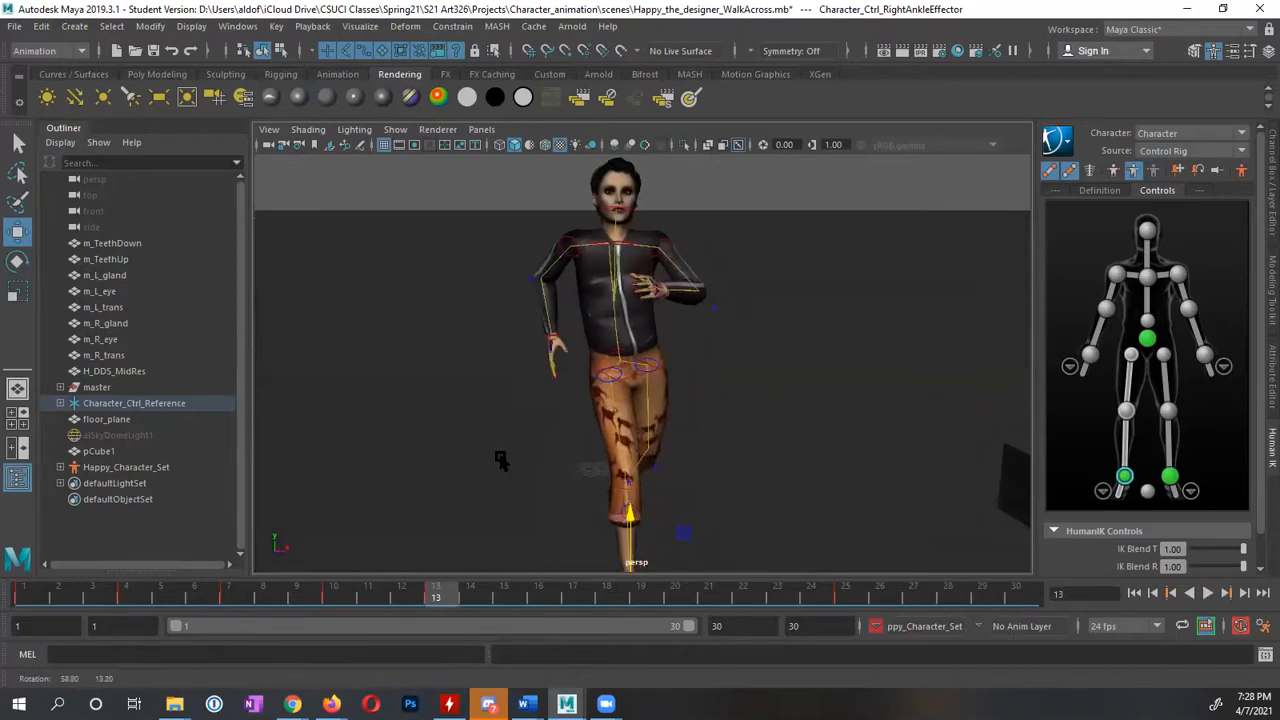
left_click_drag(444, 592, 303, 605)
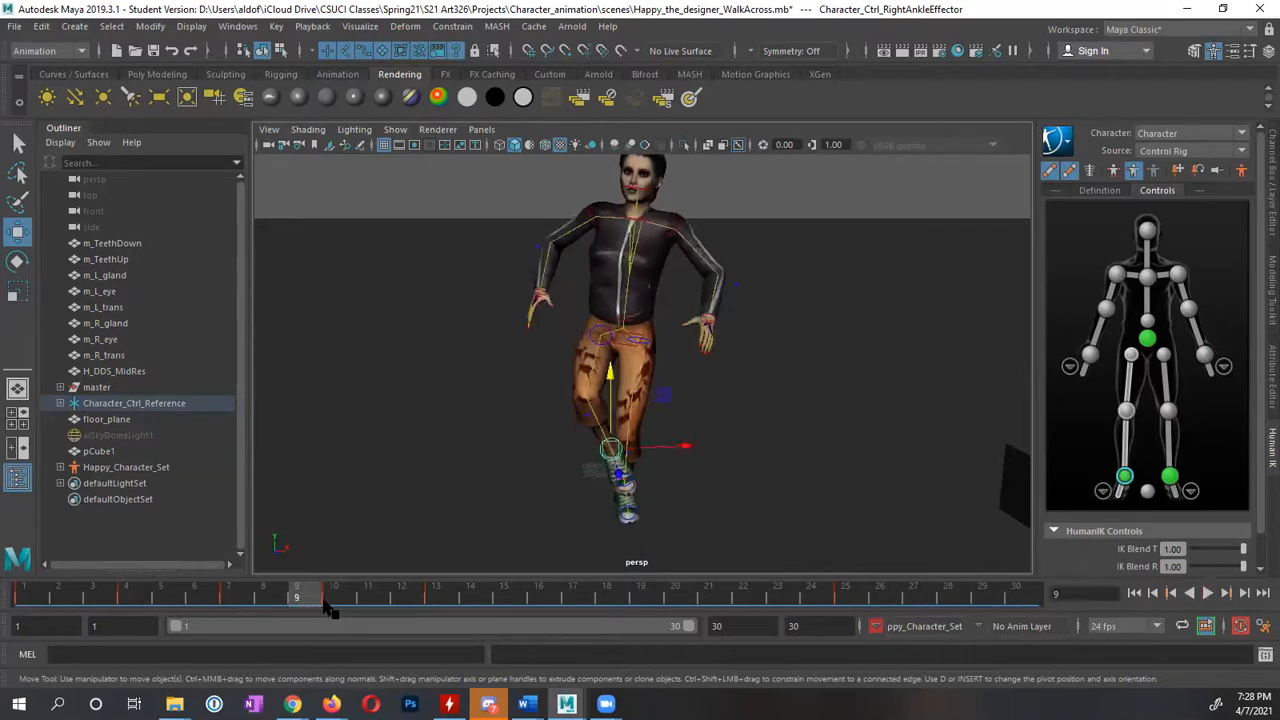
Save the scene, accepting the student version notice
key("q")
key("ctrl+s")
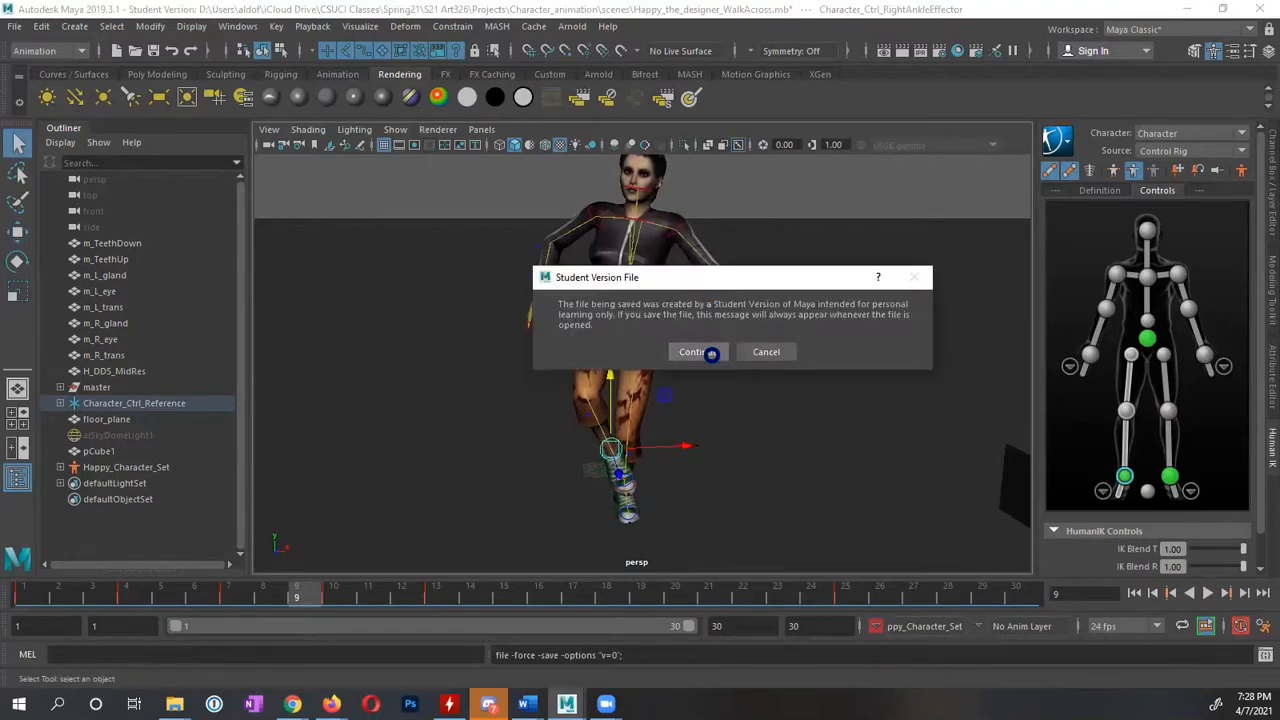
left_click(697, 353)
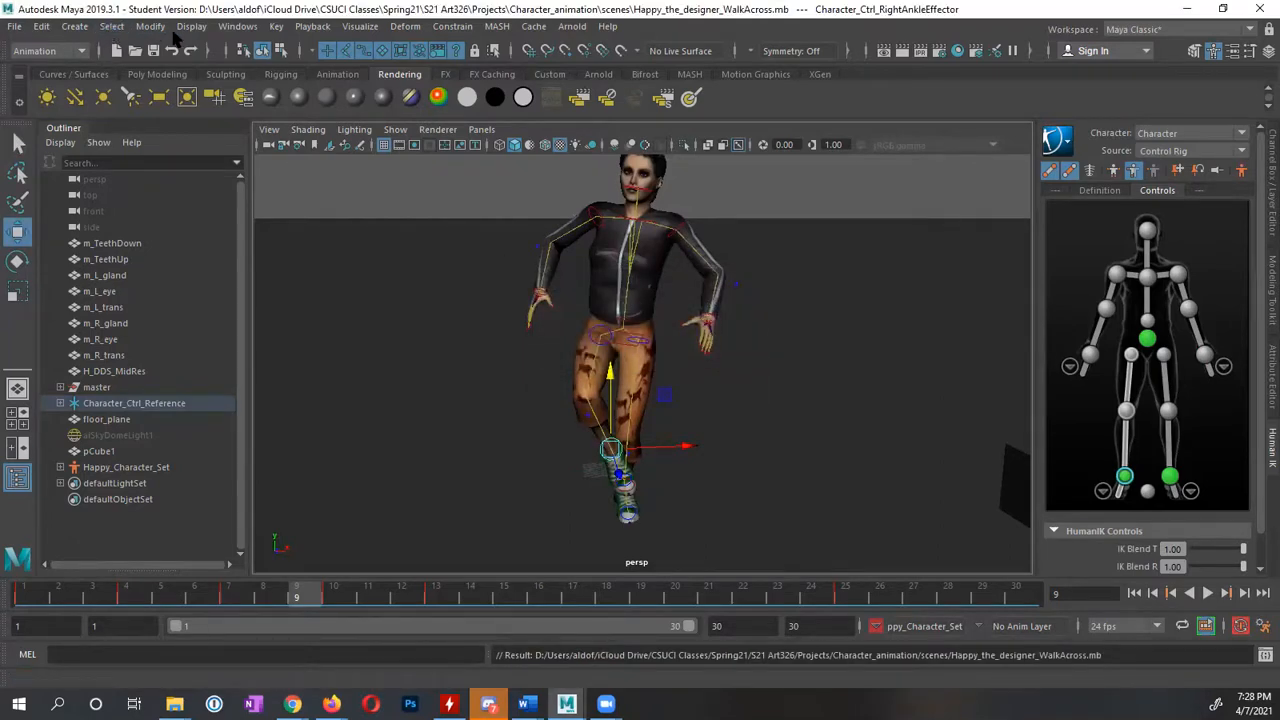
Open the Graph Editor beside the character for the hips effector and isolate its Rotate X, Rotate Y and Rotate Z curves
left_click(236, 27)
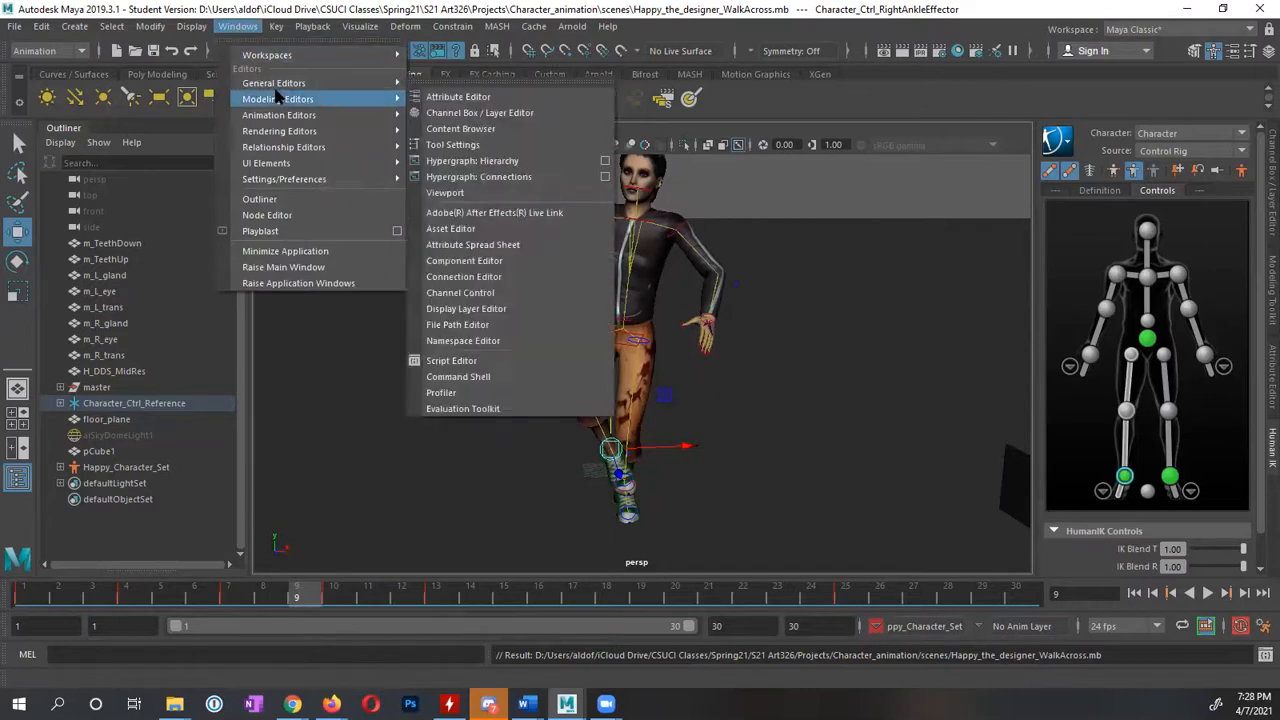
mouse_move(300, 118)
left_click(455, 129)
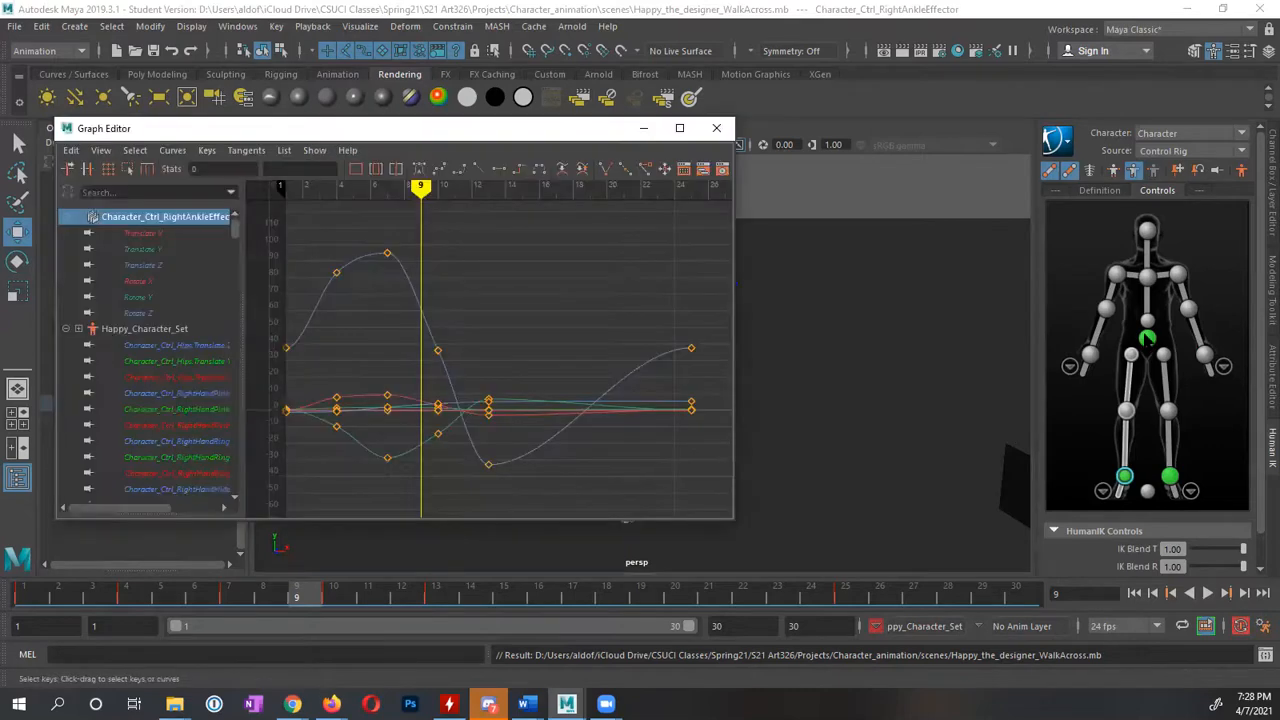
left_click(1147, 340)
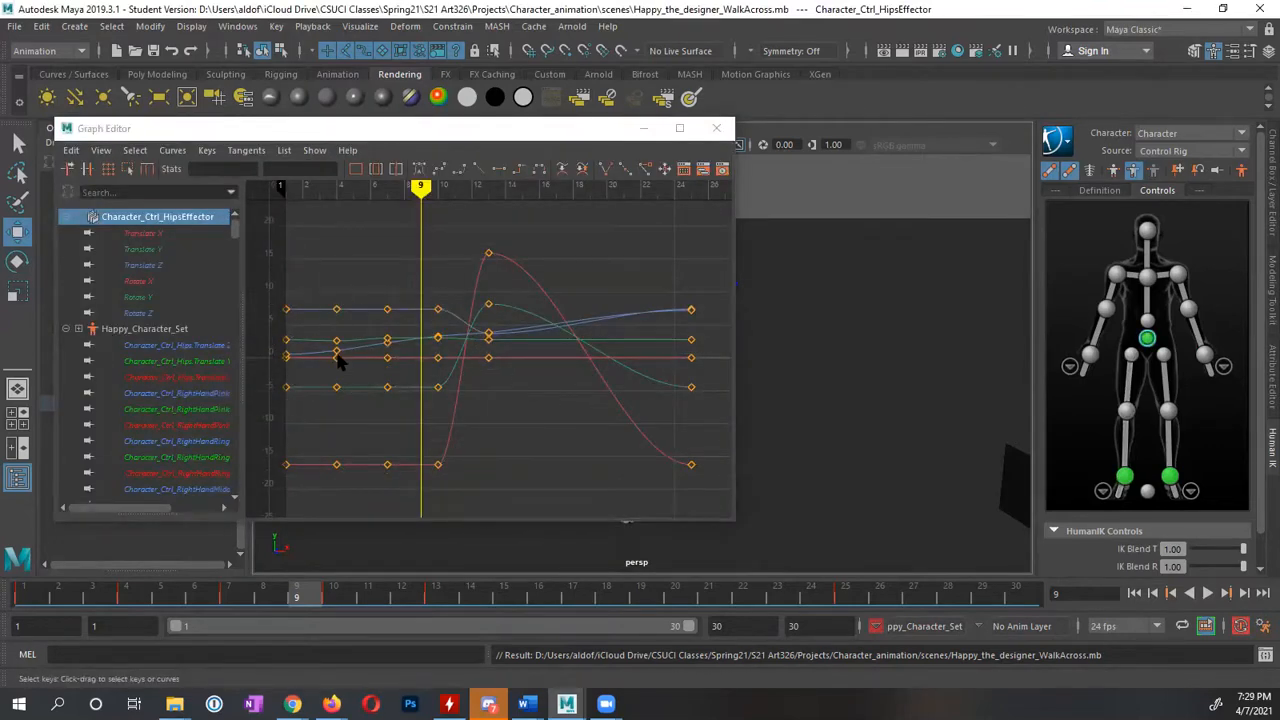
left_click(546, 132)
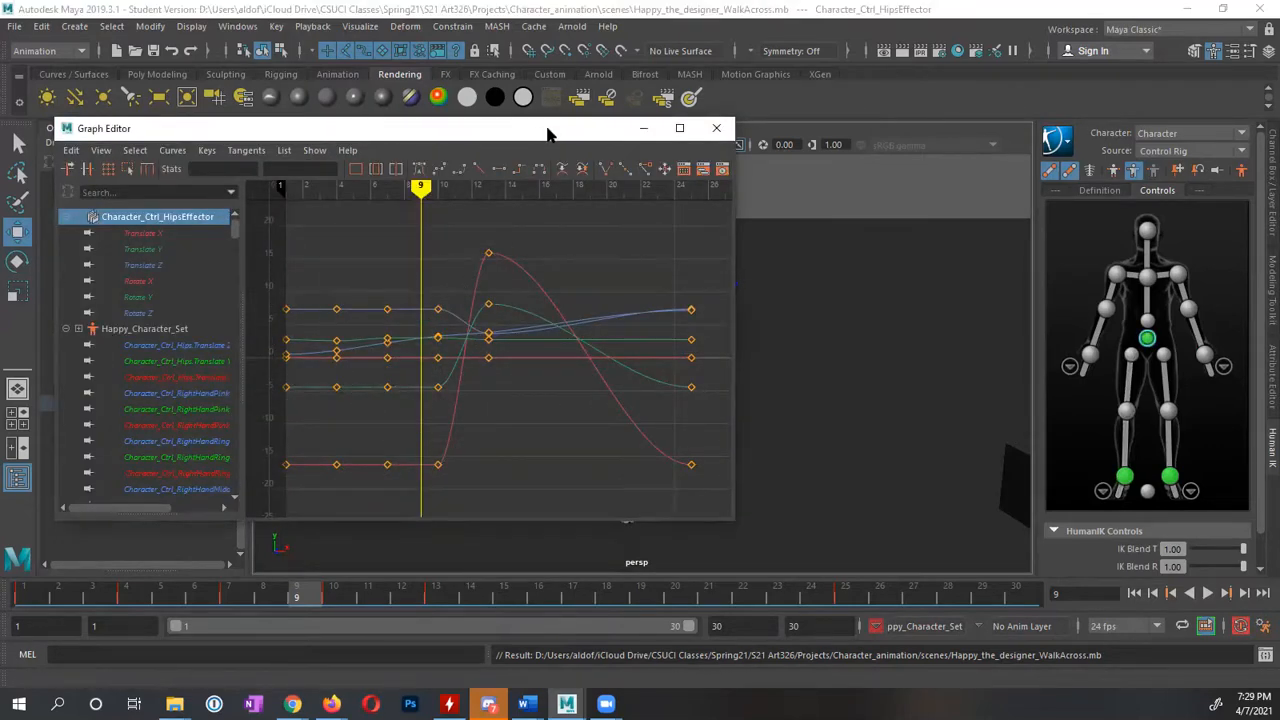
left_click_drag(547, 133, 1104, 83)
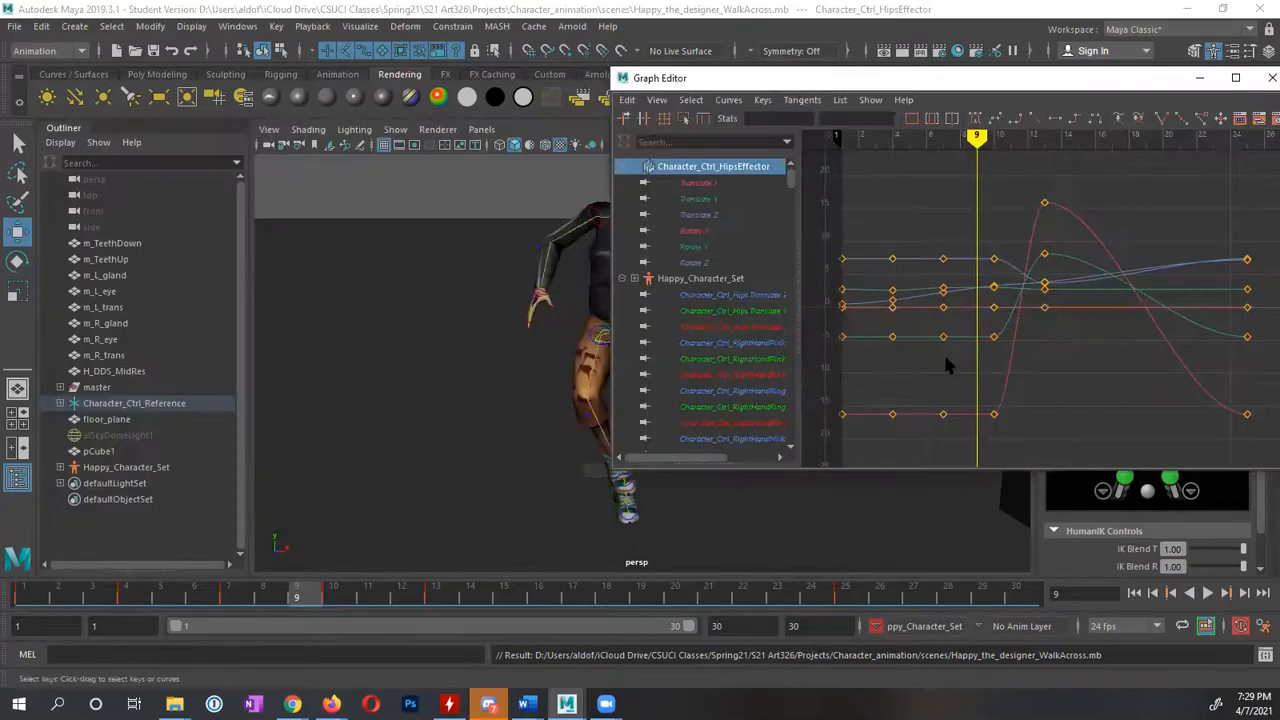
left_click_drag(750, 231, 735, 265)
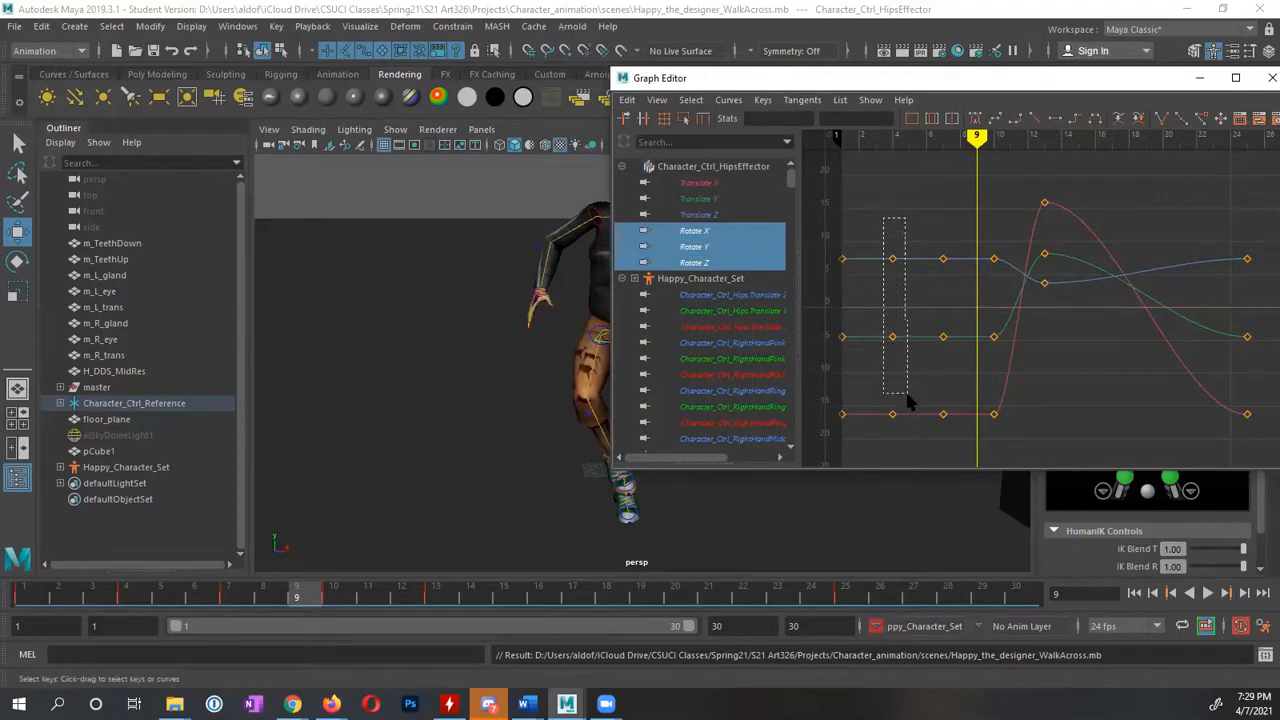
Delete the hips effector's rotation keys at frames 4, 7 and 10, and review its translation curves at frame 13
left_click_drag(1008, 463, 1010, 464)
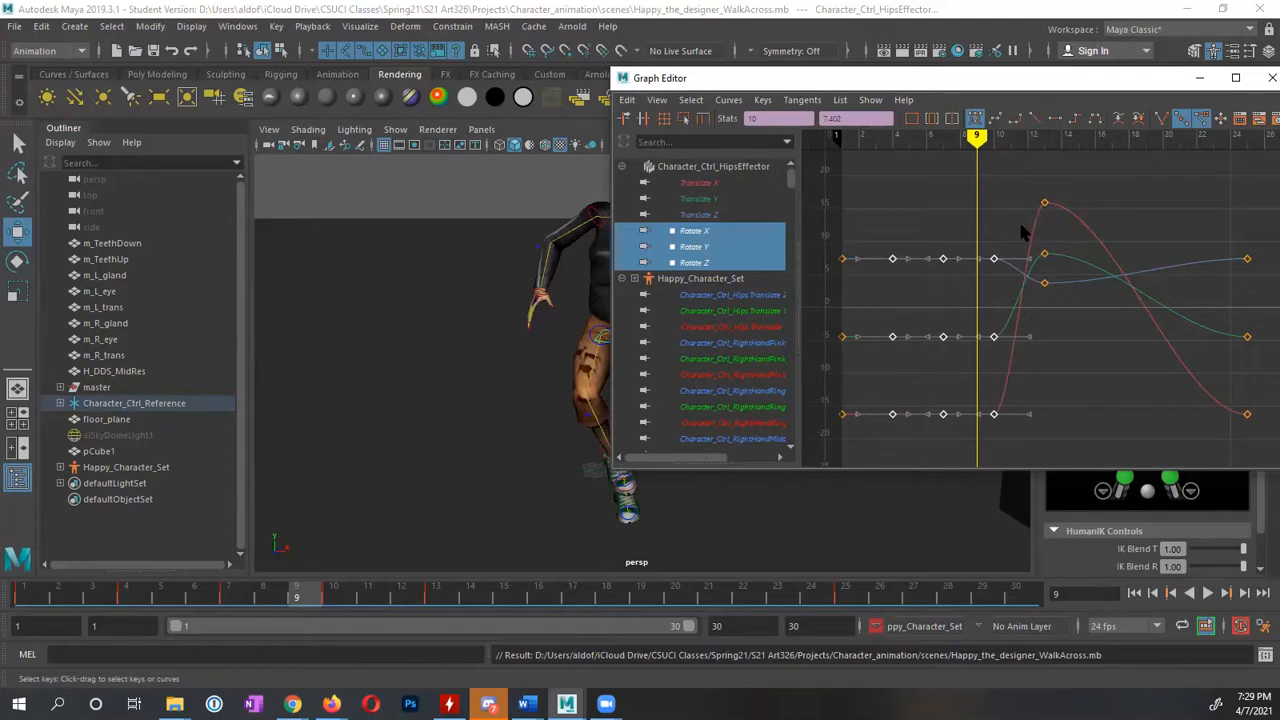
key("Delete")
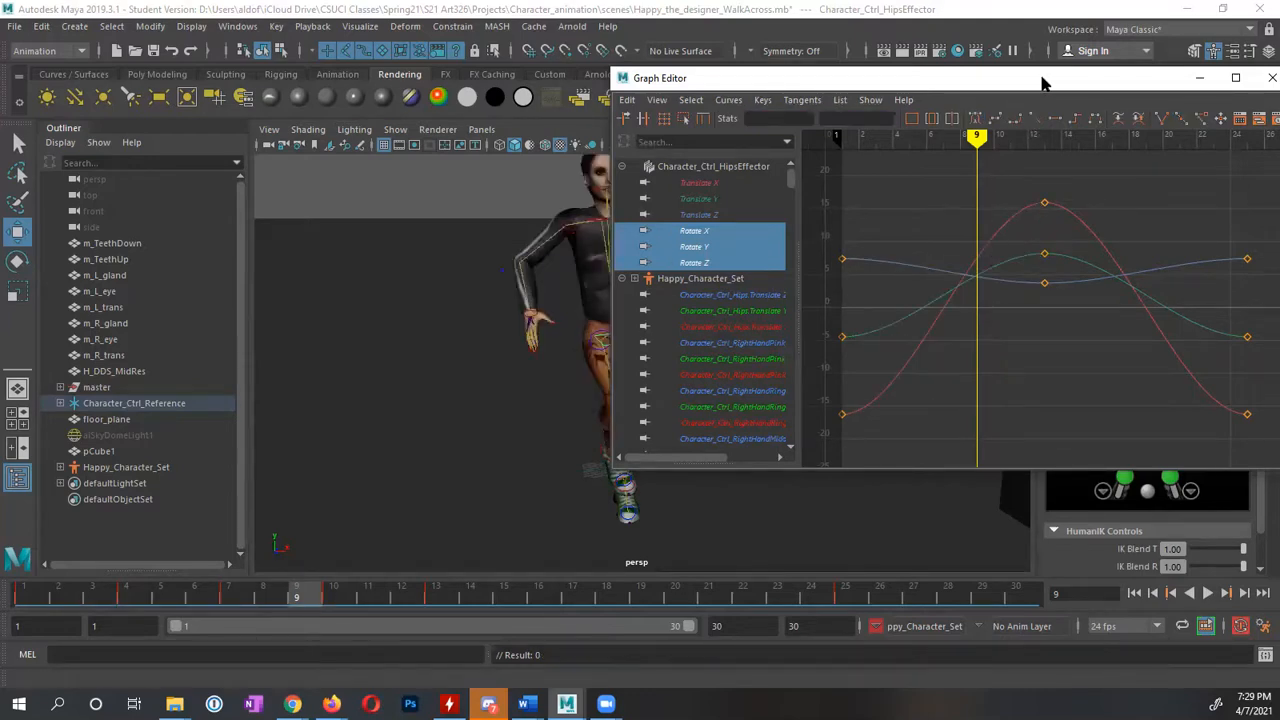
left_click(1200, 78)
mouse_move(308, 588)
left_mouse_down()
mouse_move(25, 573)
mouse_move(92, 589)
mouse_move(430, 592)
mouse_move(100, 592)
mouse_move(445, 620)
left_mouse_up()
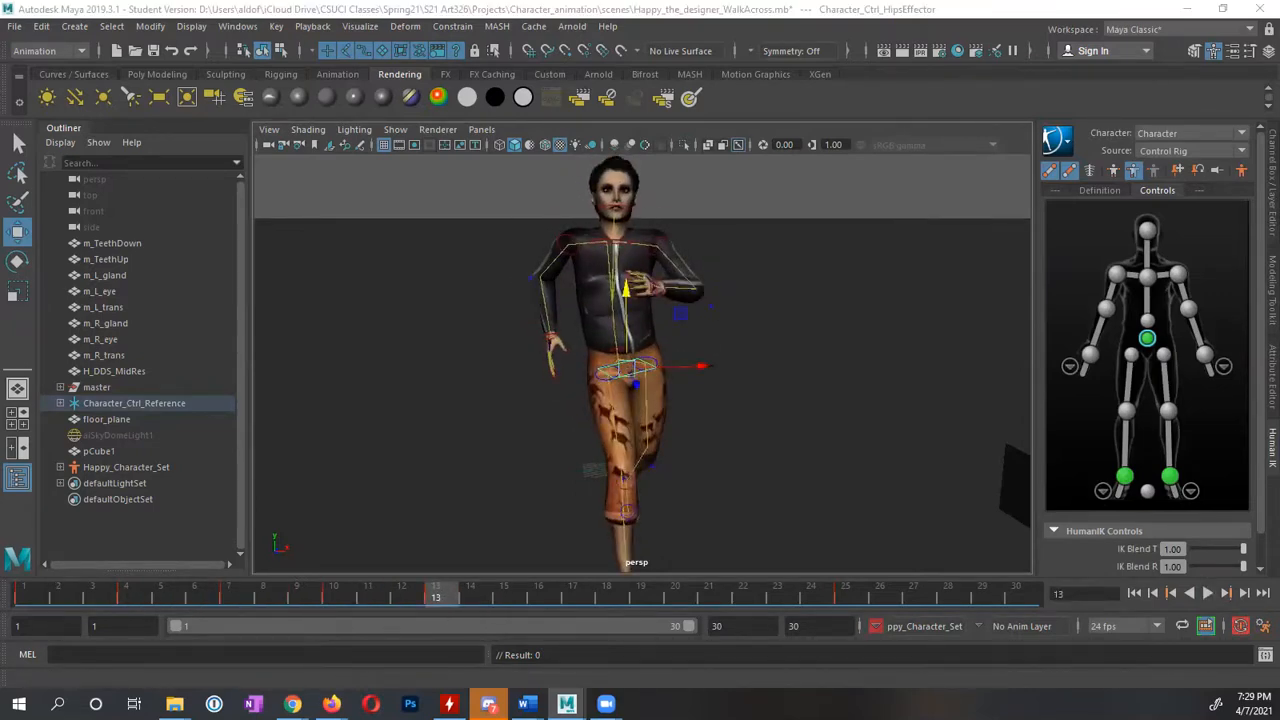
left_click_drag(309, 262, 302, 292)
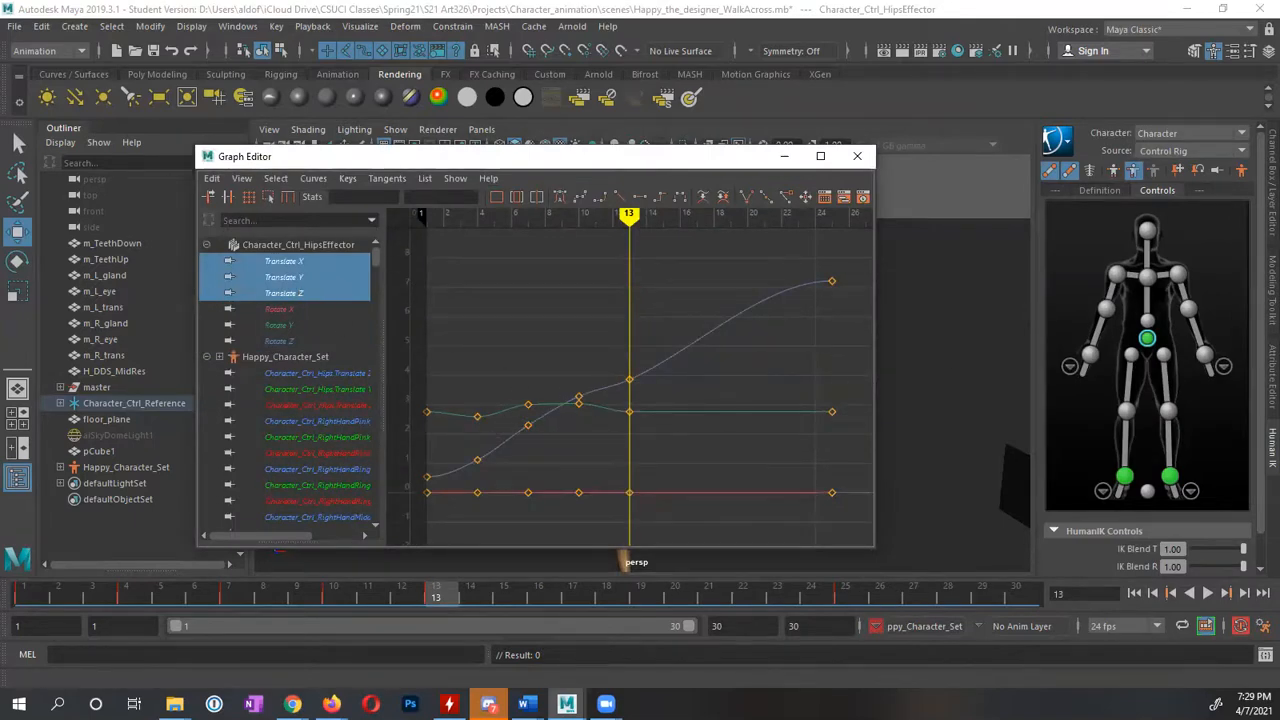
Delete the chest end effector's Rotate X, Y and Z keys at frame 4
left_click(1147, 277)
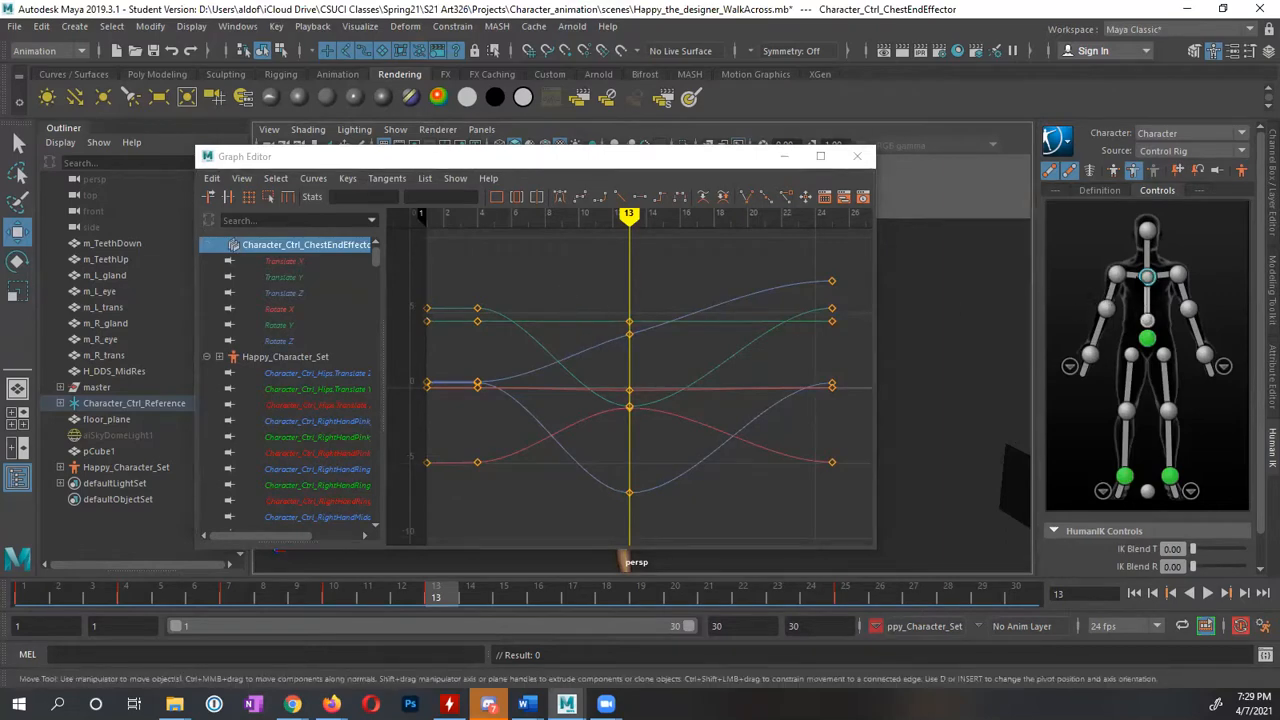
left_click_drag(562, 277, 528, 307)
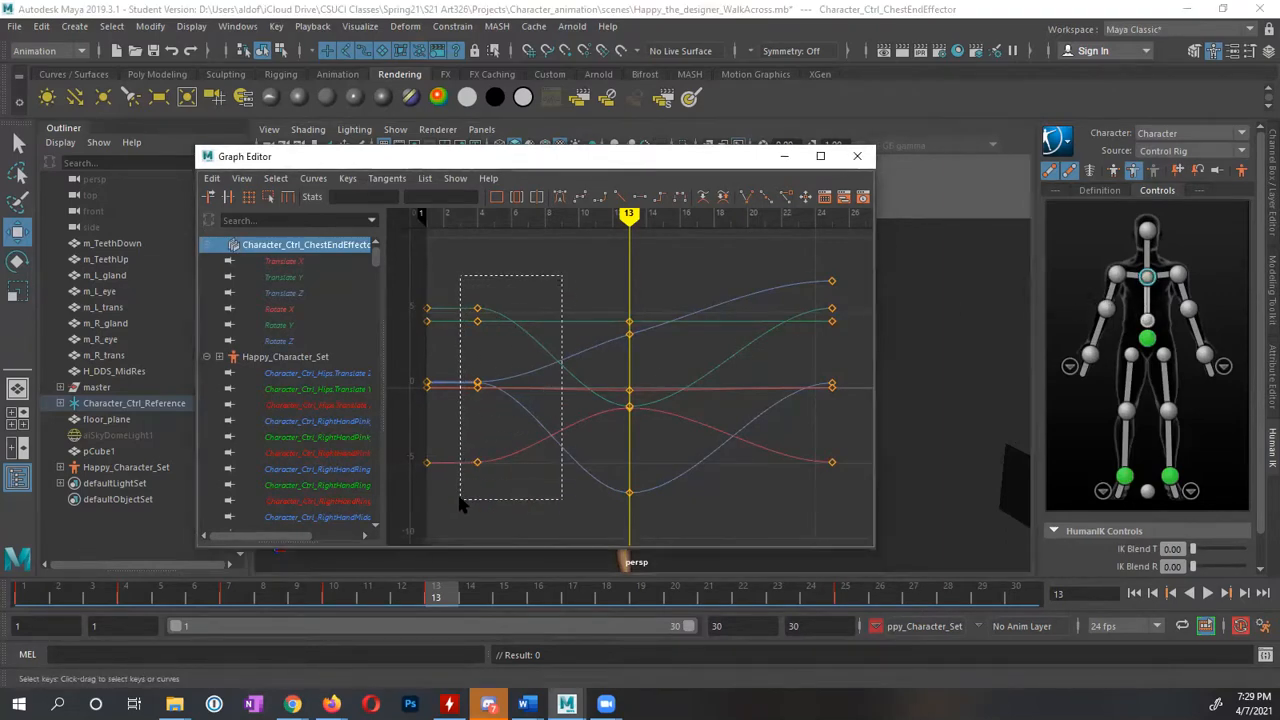
left_click_drag(460, 503, 456, 495)
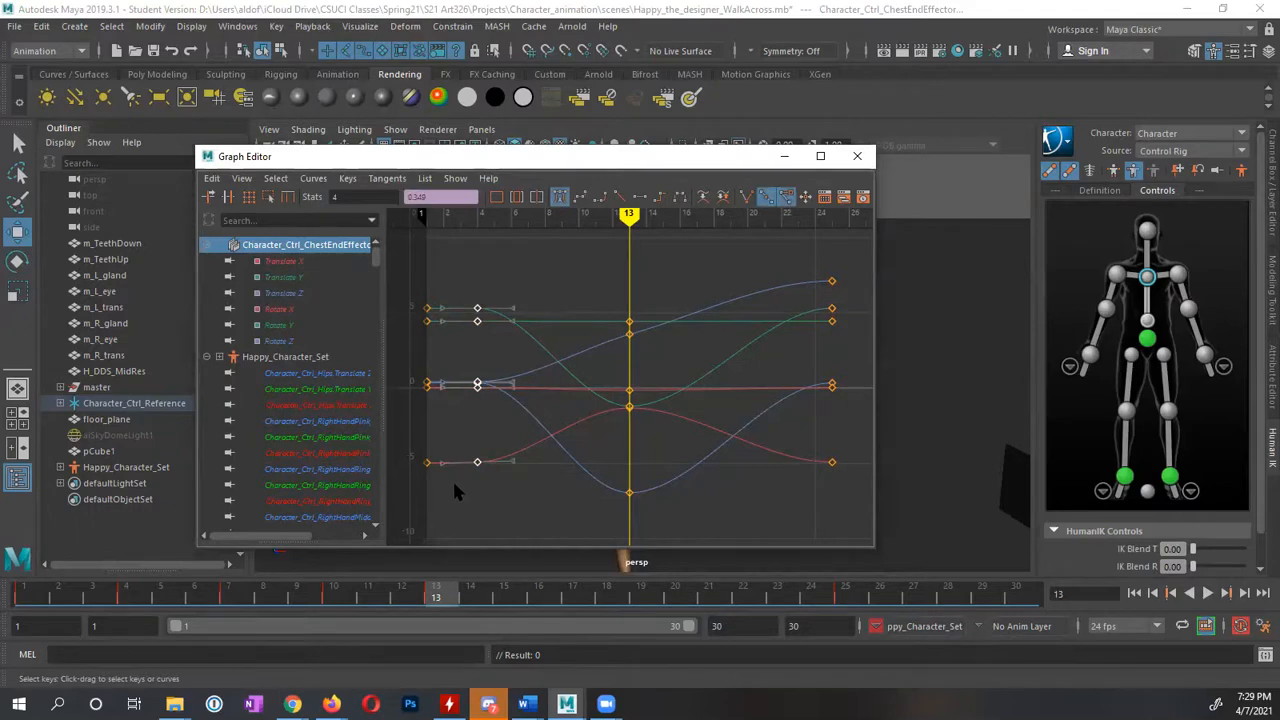
left_click_drag(309, 309, 317, 340)
left_click_drag(470, 483, 465, 472)
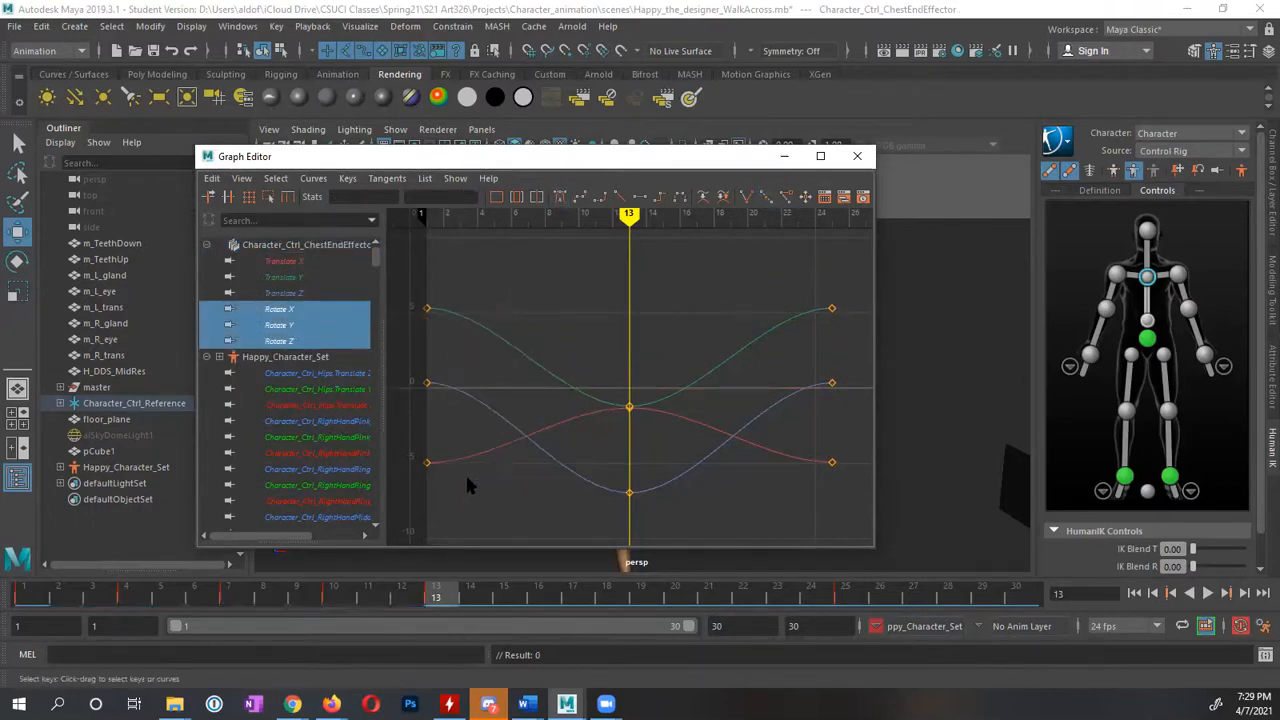
Delete the chest end effector's Translate X, Y and Z keys at frame 4 and close the Graph Editor
left_click_drag(318, 264, 313, 298)
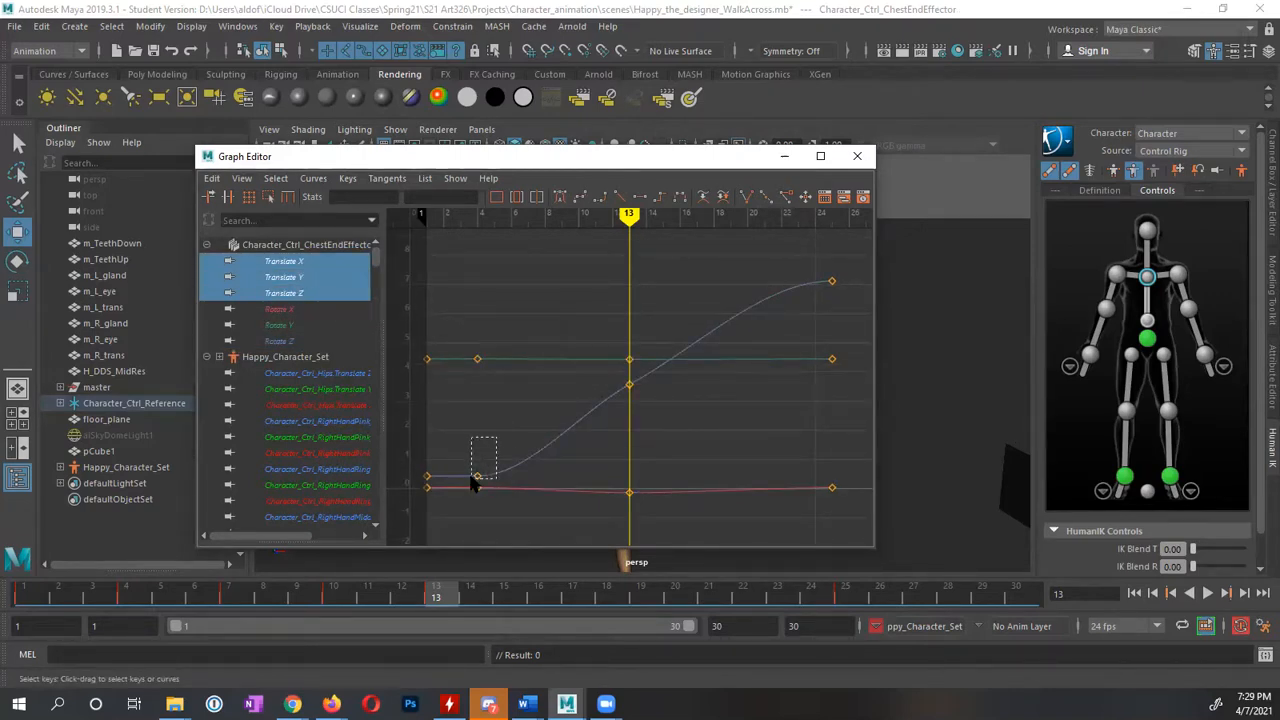
left_click_drag(477, 520, 455, 512)
key("Delete")
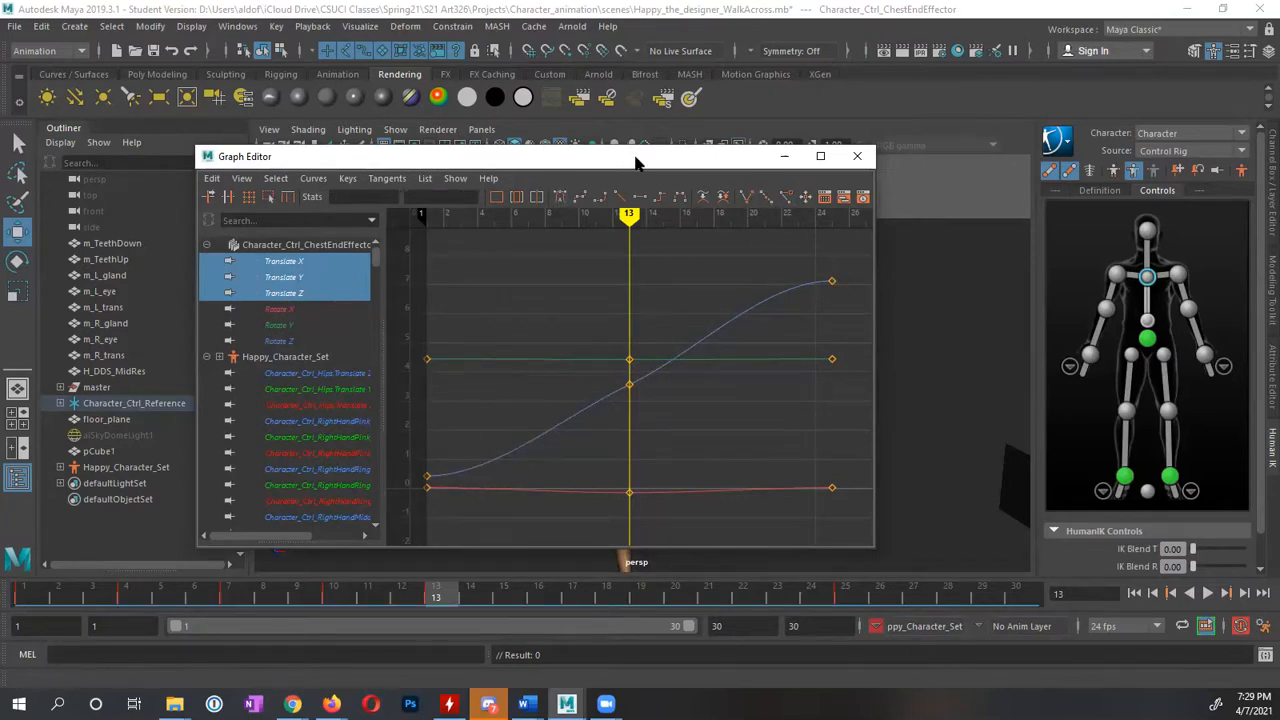
left_click(857, 156)
Play back the walk in the enlarged front view and examine the leg and foot paths up to frame 7
left_click_drag(420, 588, 60, 609)
key("space")
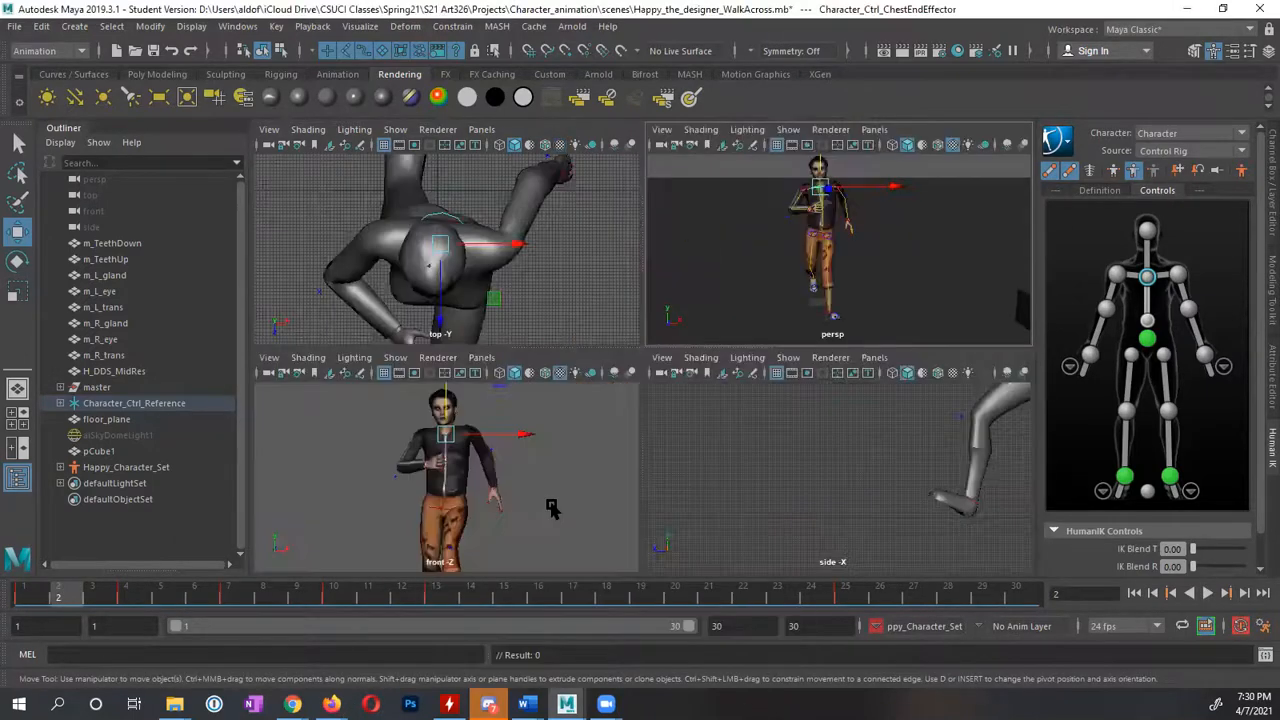
key("space")
middle_click_drag(702, 432, 702, 378, "alt")
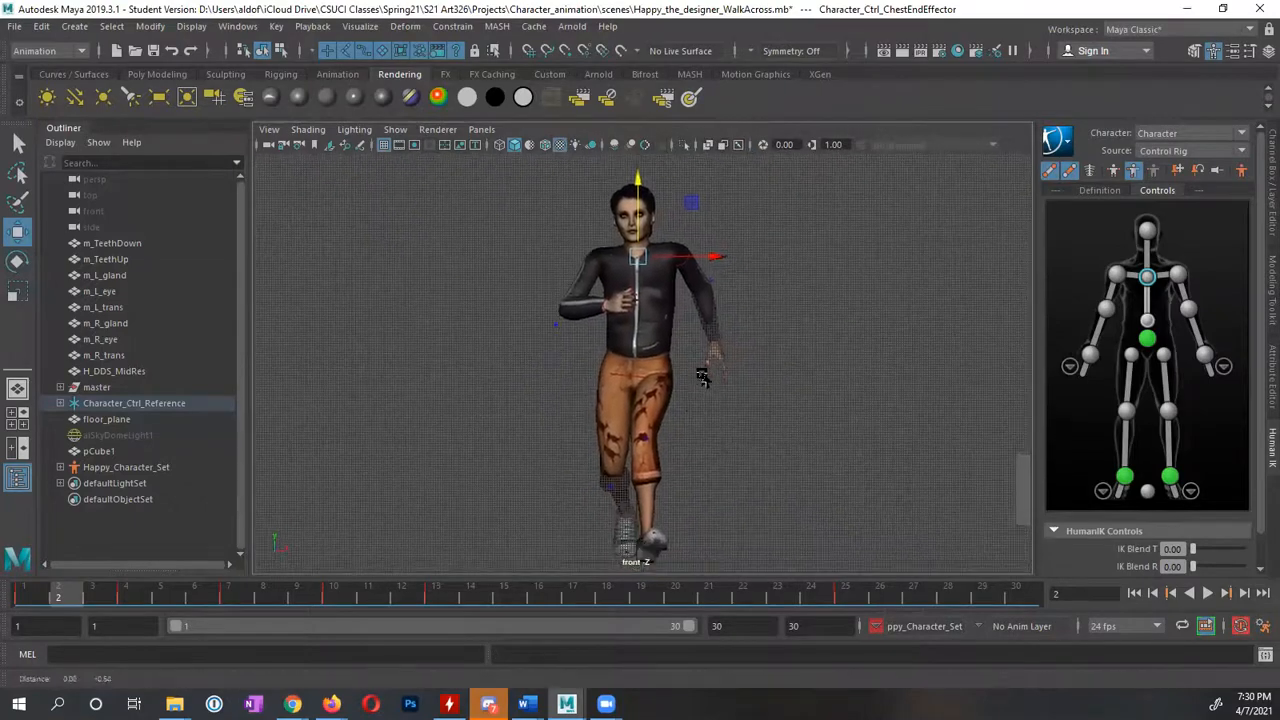
right_click_drag(702, 378, 675, 377, "alt")
key("alt+v")
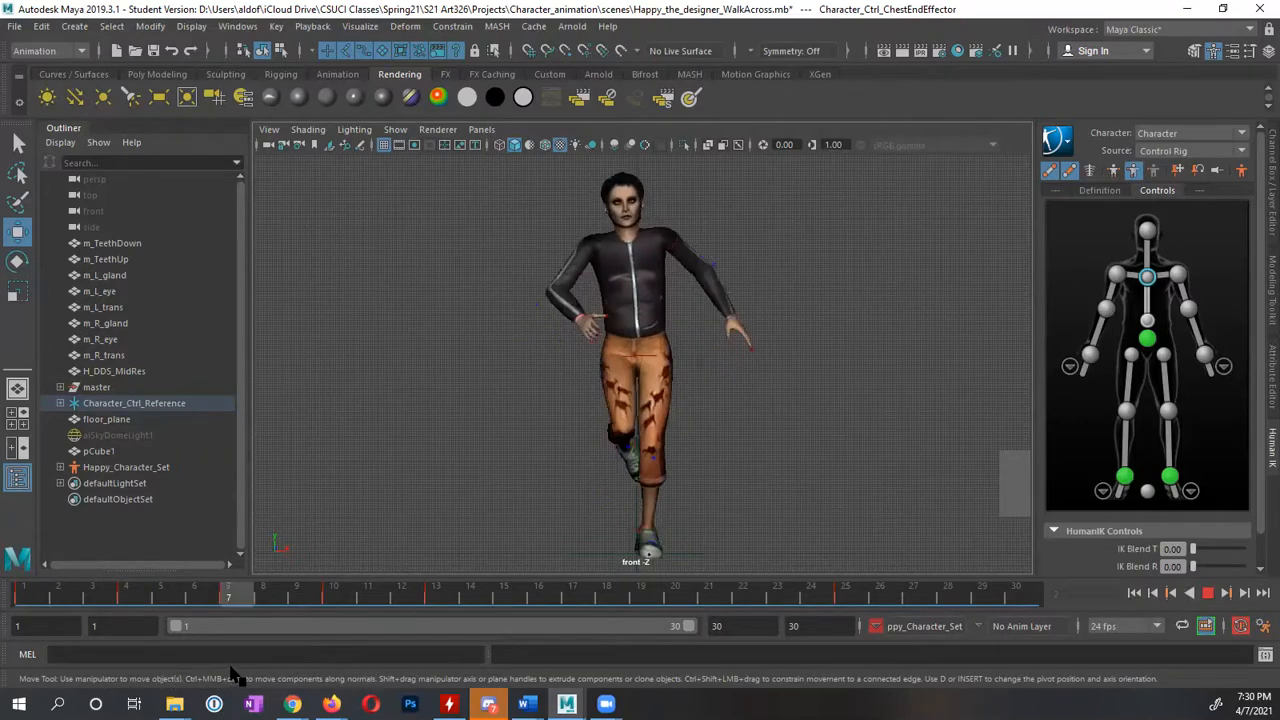
key("Escape")
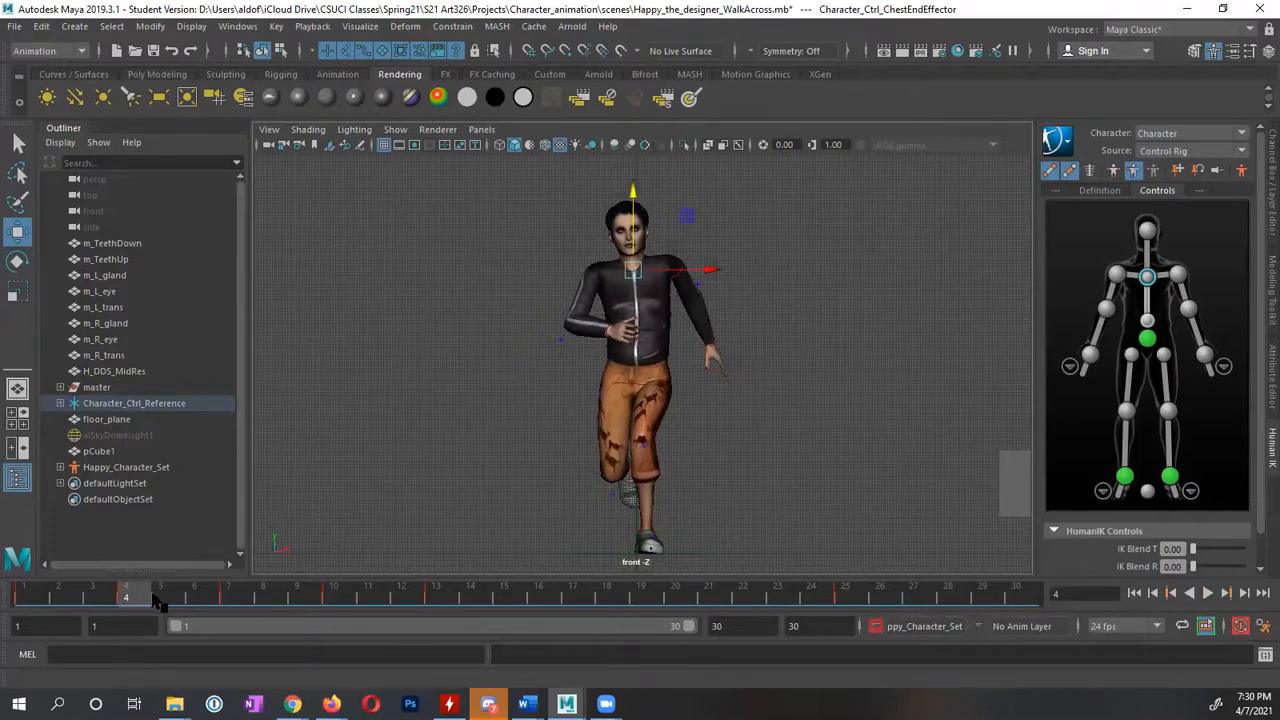
Shift the right ankle effector outward in the front view at frames 4 and 7, and check the pose at frame 10
left_click(1124, 477)
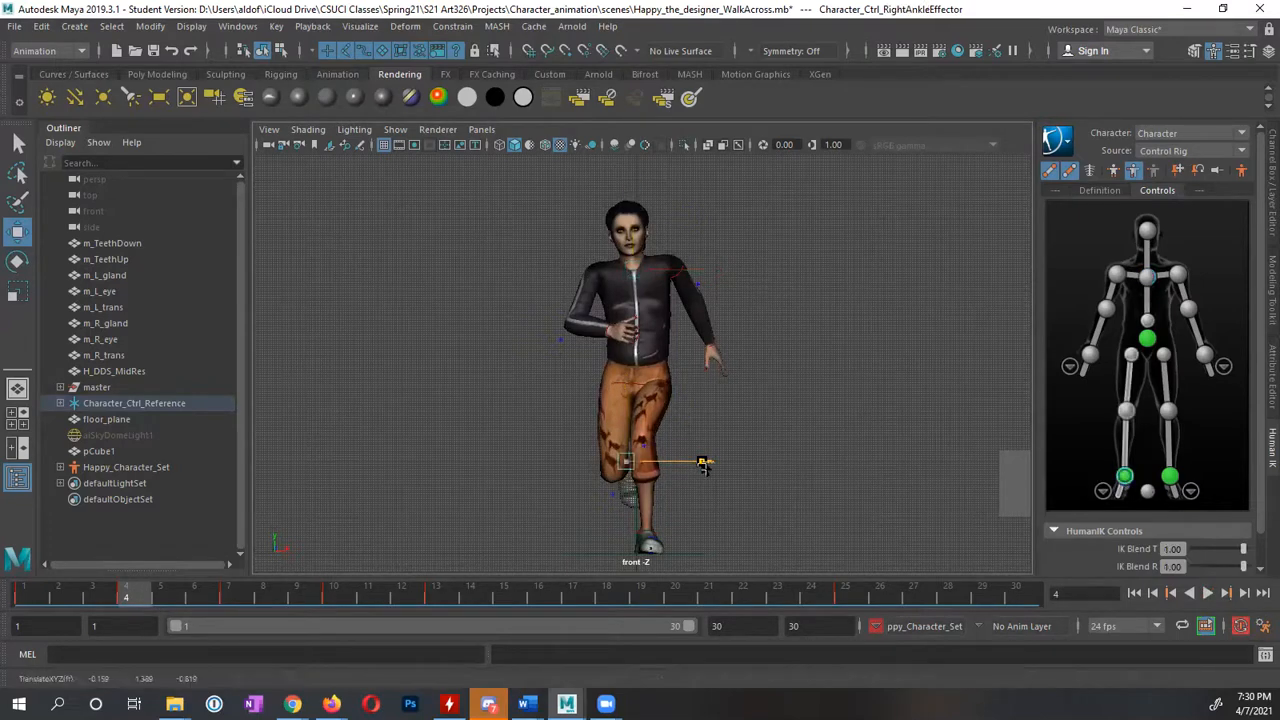
left_click(222, 597)
left_click_drag(700, 452, 690, 455)
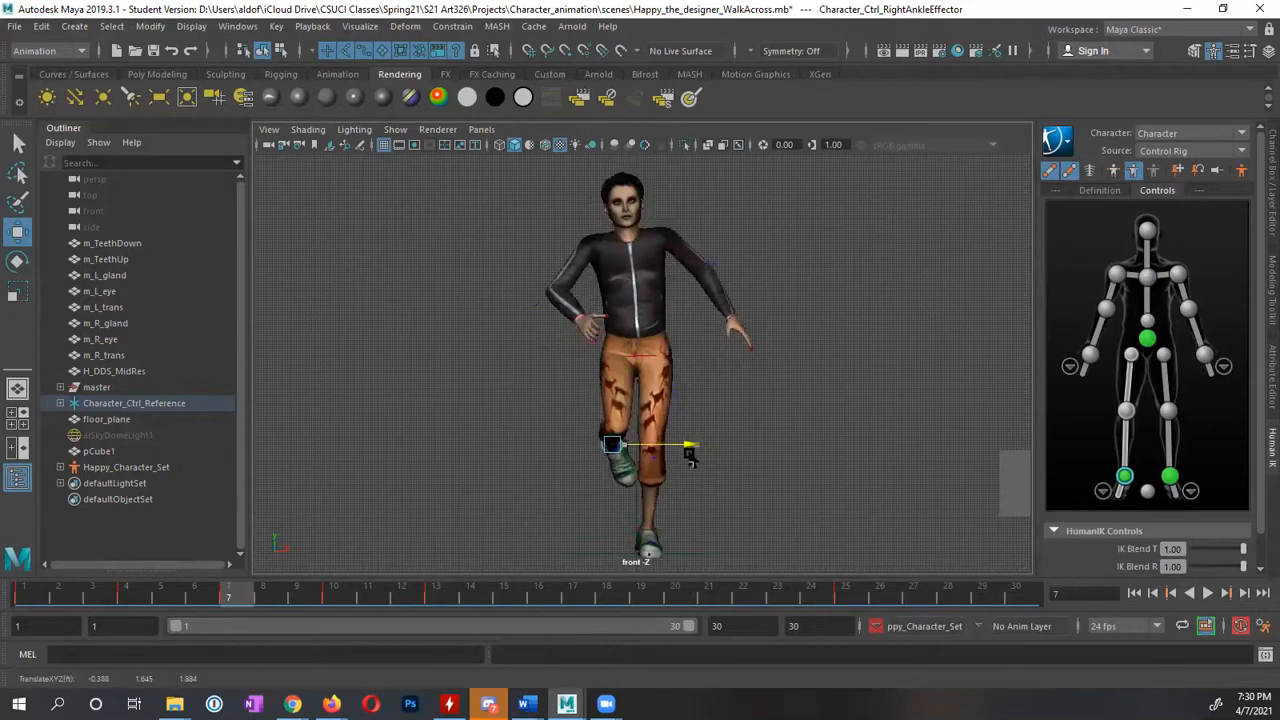
left_click_drag(270, 597, 343, 597)
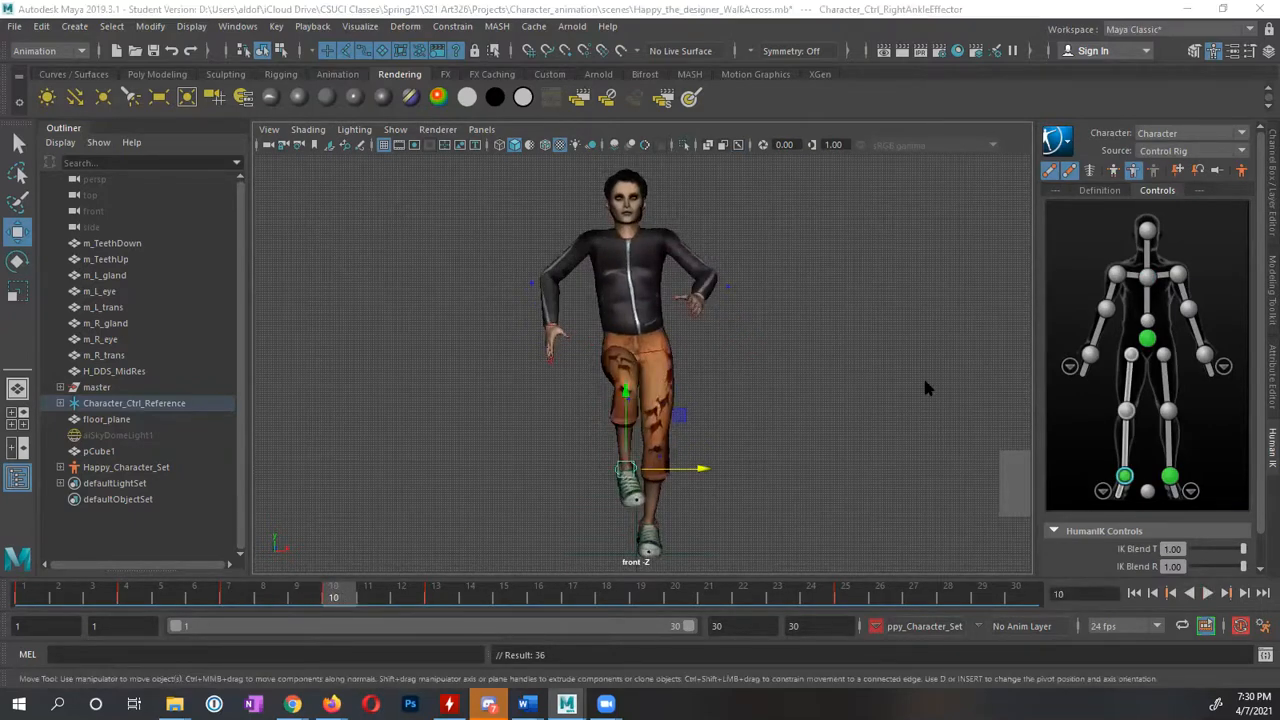
Play back the walk in the four-view layout, with the perspective view orbited to show the character at an angle
key("space")
left_click_drag(1021, 284, 898, 280, "alt")
middle_click_drag(898, 280, 882, 276, "alt")
key("alt+v")
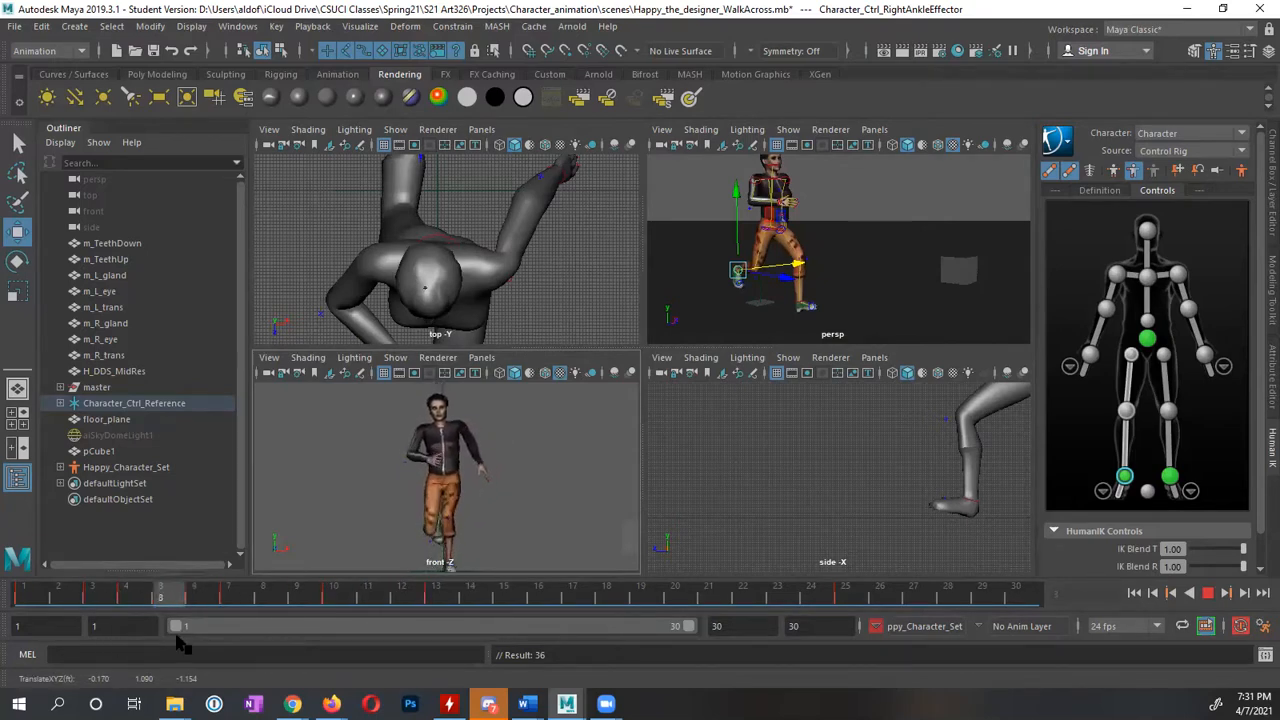
key("Escape")
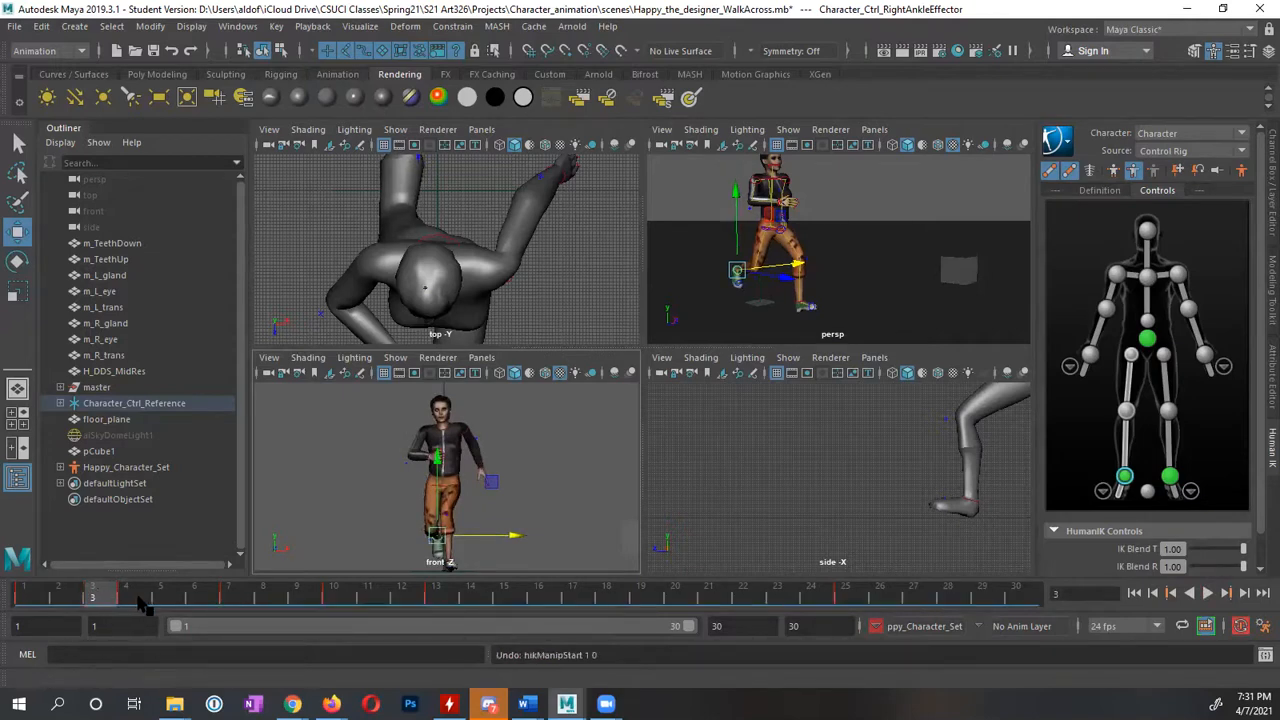
Adjust the right ankle effector's sideways position to about -0.34 ft at frame 4 and -0.33 ft at frame 7
left_click(126, 597)
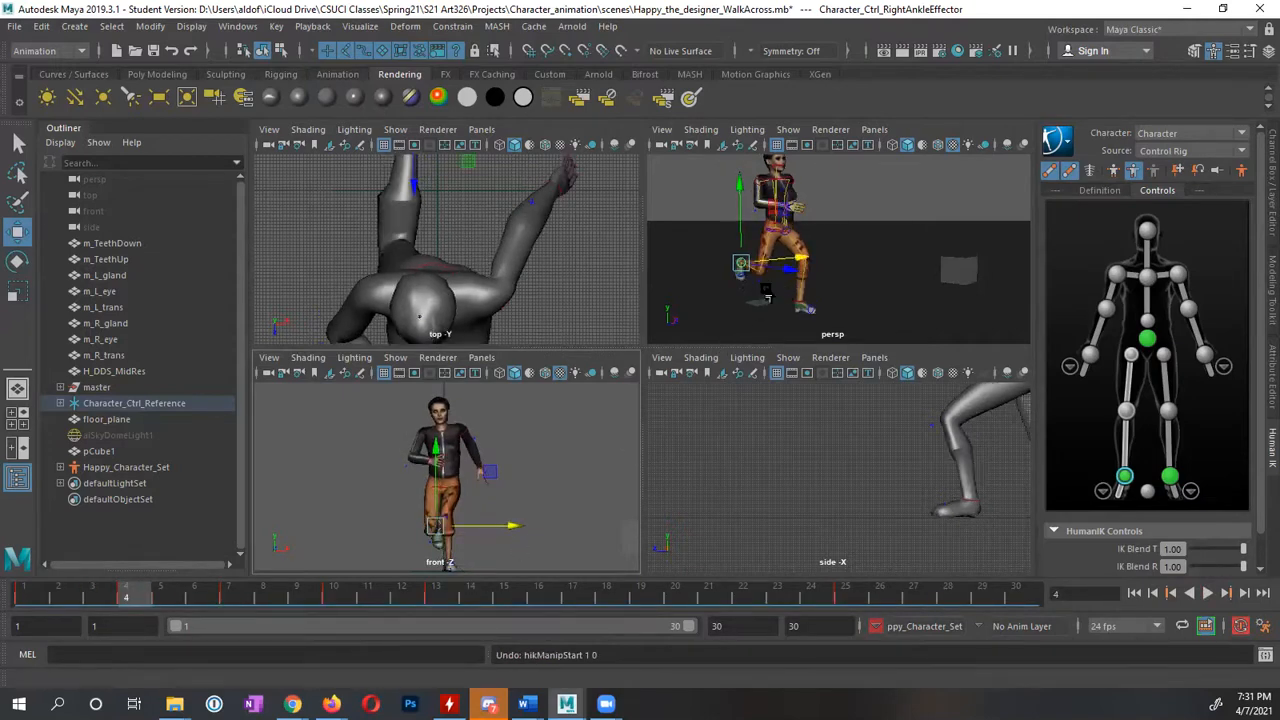
left_click_drag(766, 289, 704, 279, "alt")
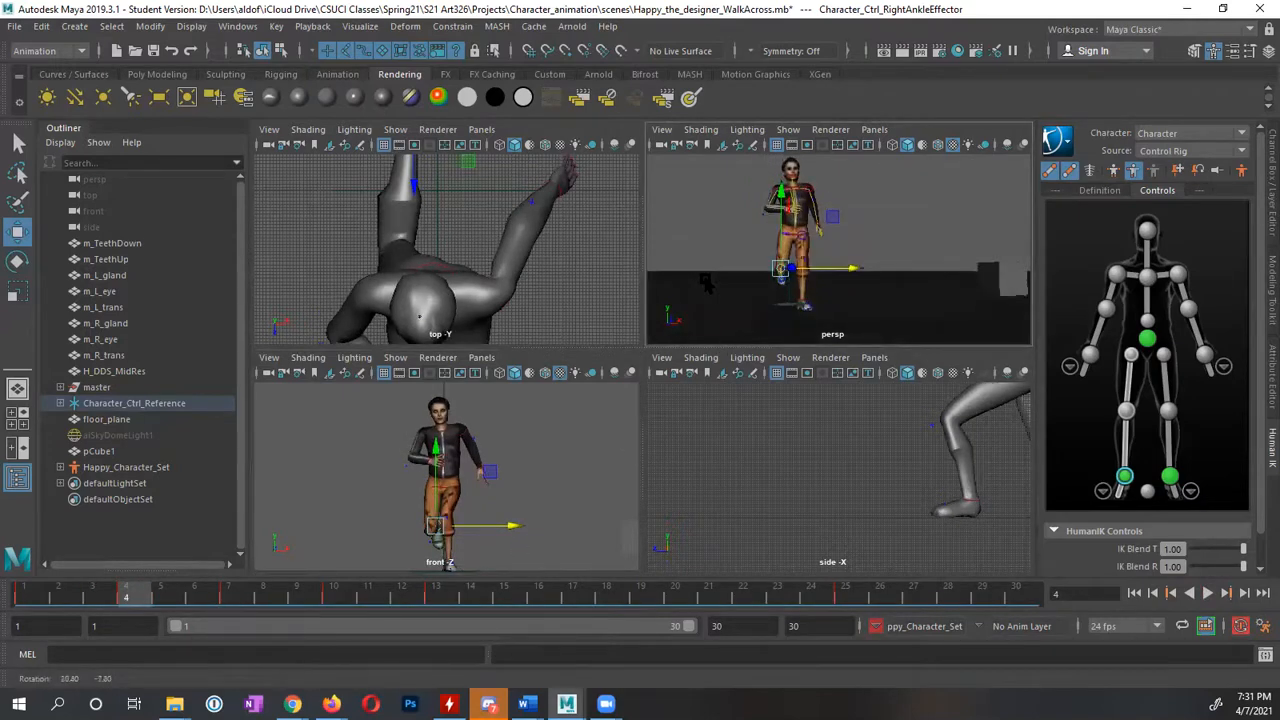
left_click(511, 531)
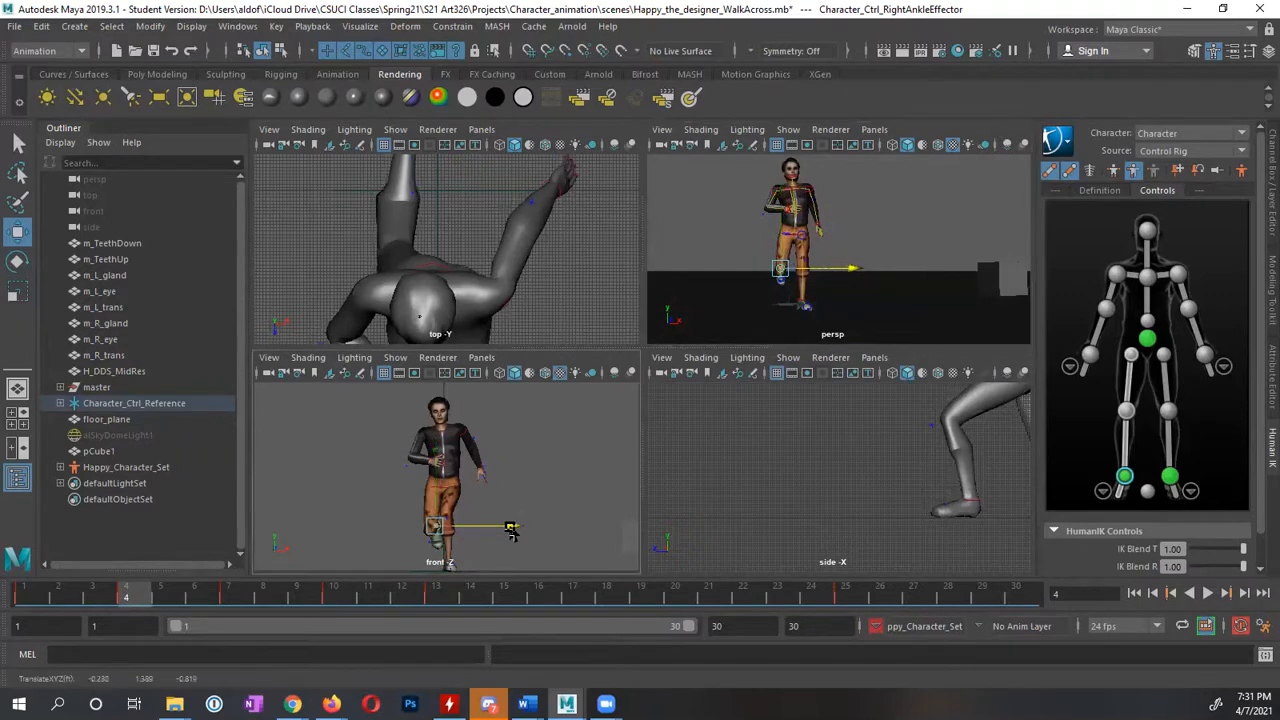
left_click_drag(511, 531, 507, 531)
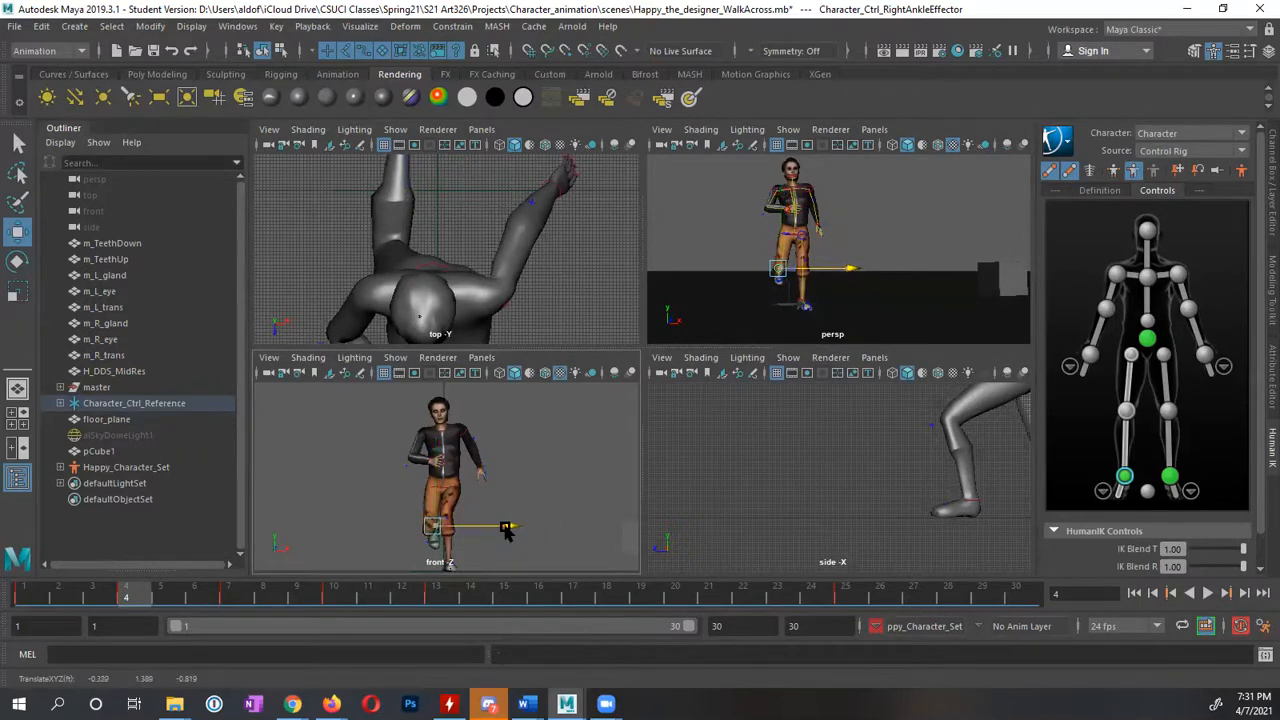
left_click(229, 593)
left_click_drag(505, 525, 506, 526)
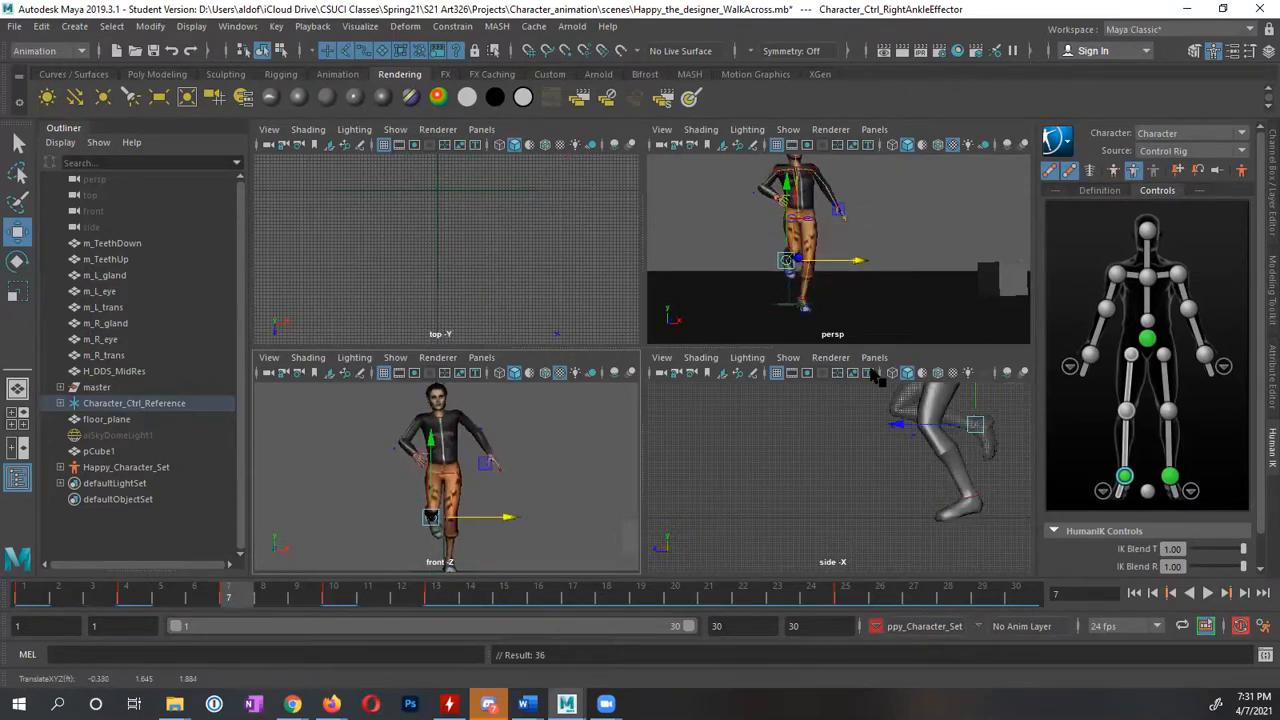
Rotate the right ankle effector at frame 7 to straighten the lifted foot, checking from behind through frames 4 and 5
left_click_drag(845, 298, 941, 281, "alt")
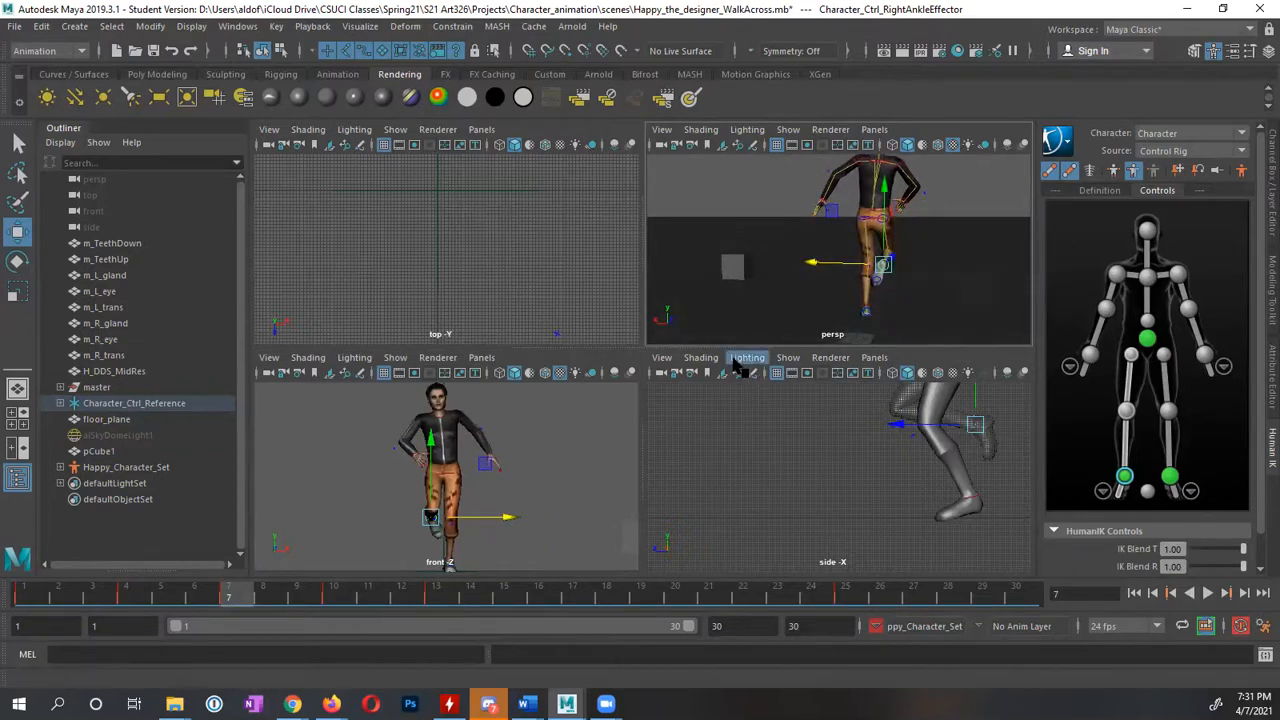
key("e")
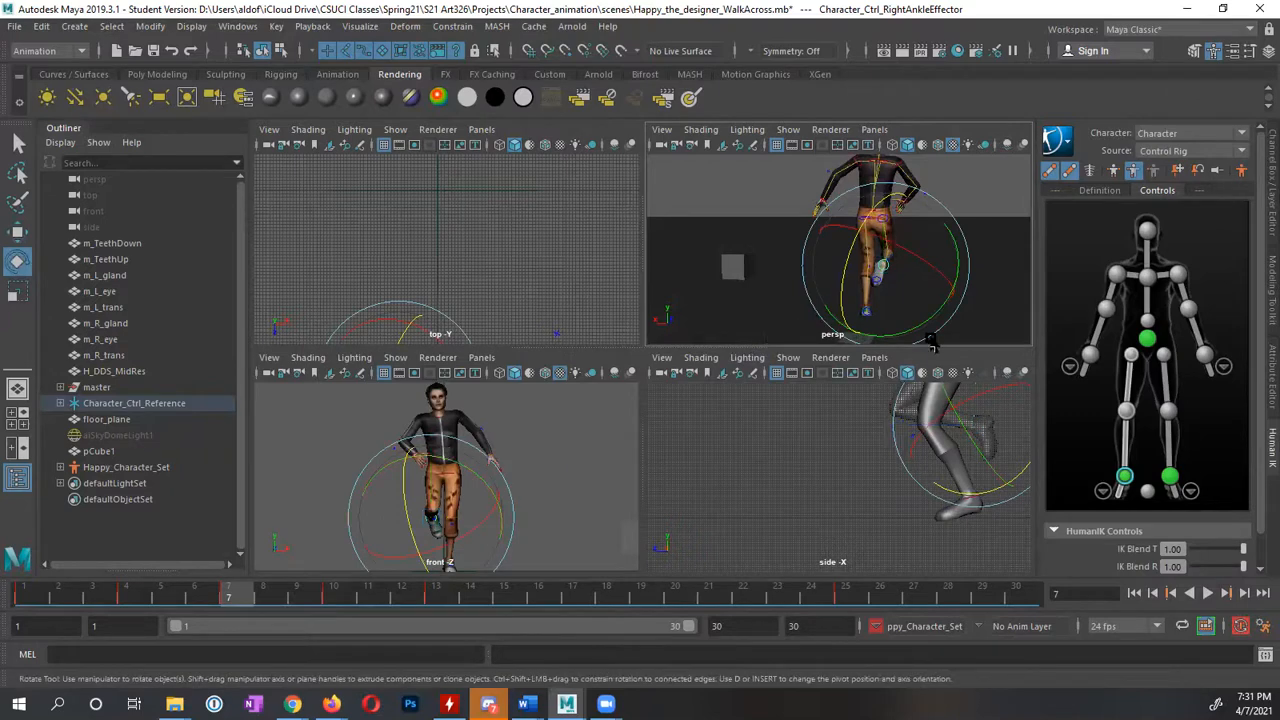
left_click_drag(922, 316, 949, 292)
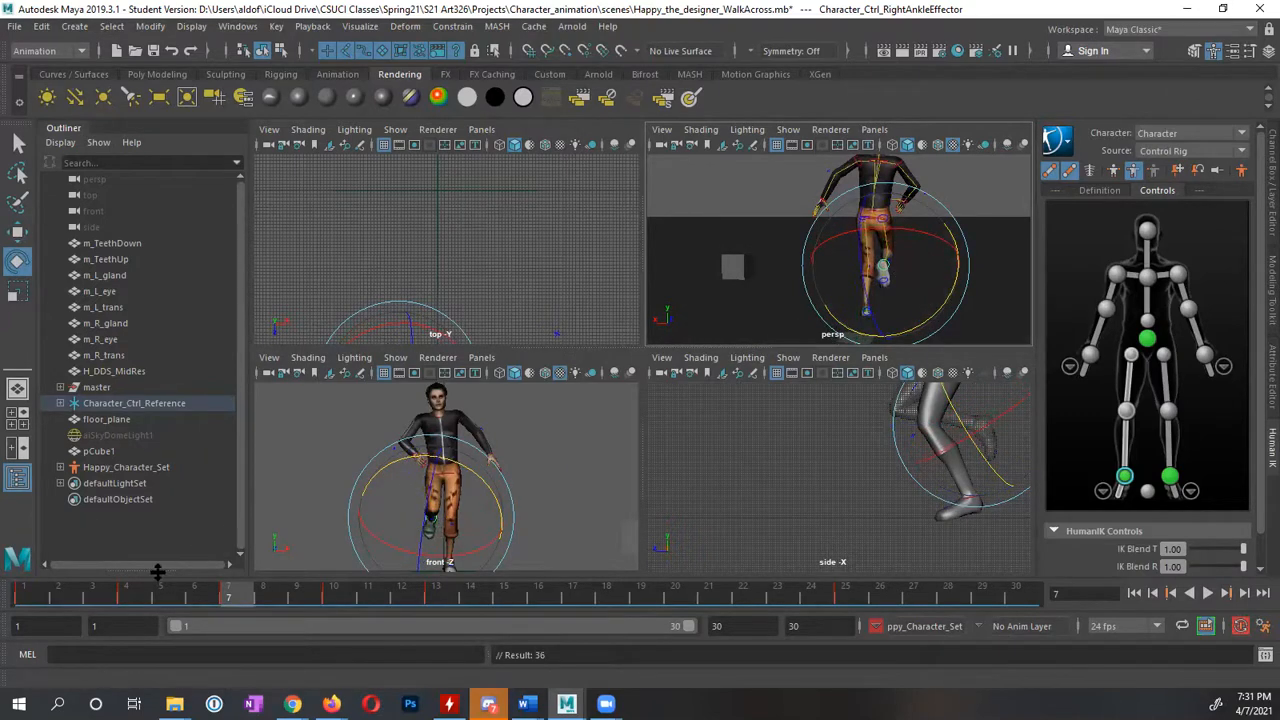
left_click(130, 595)
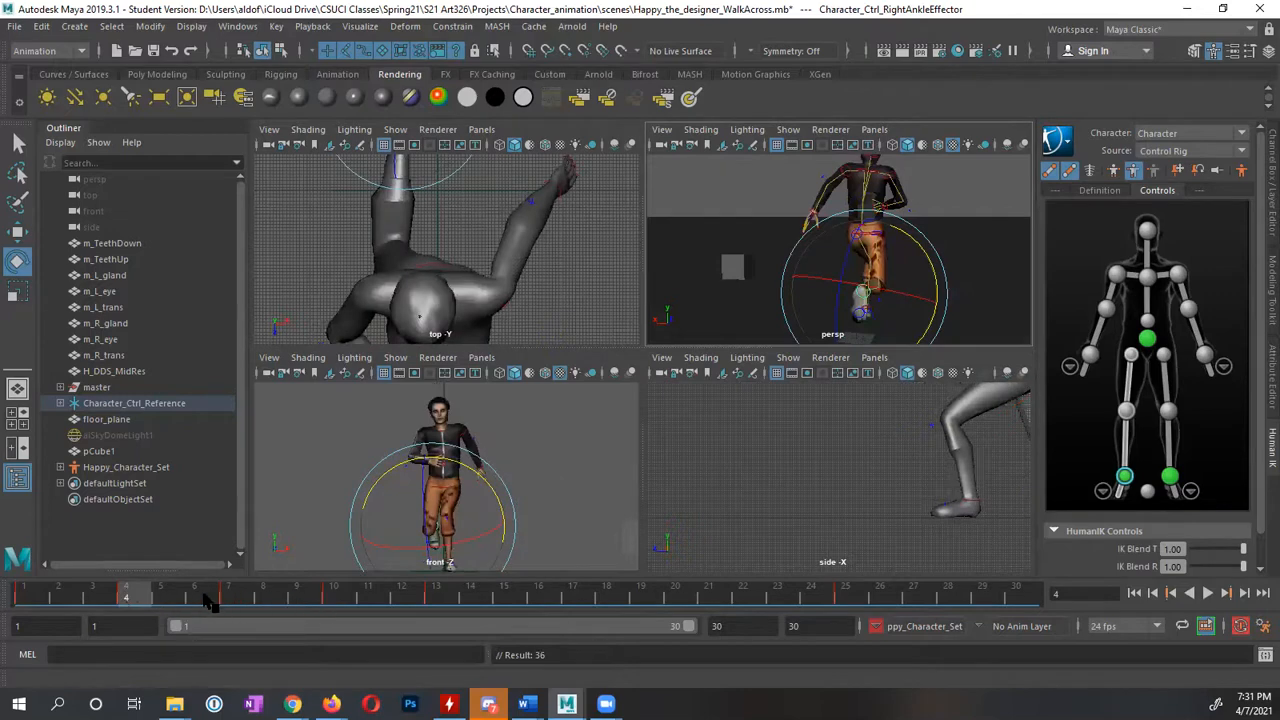
left_click_drag(207, 600, 175, 594)
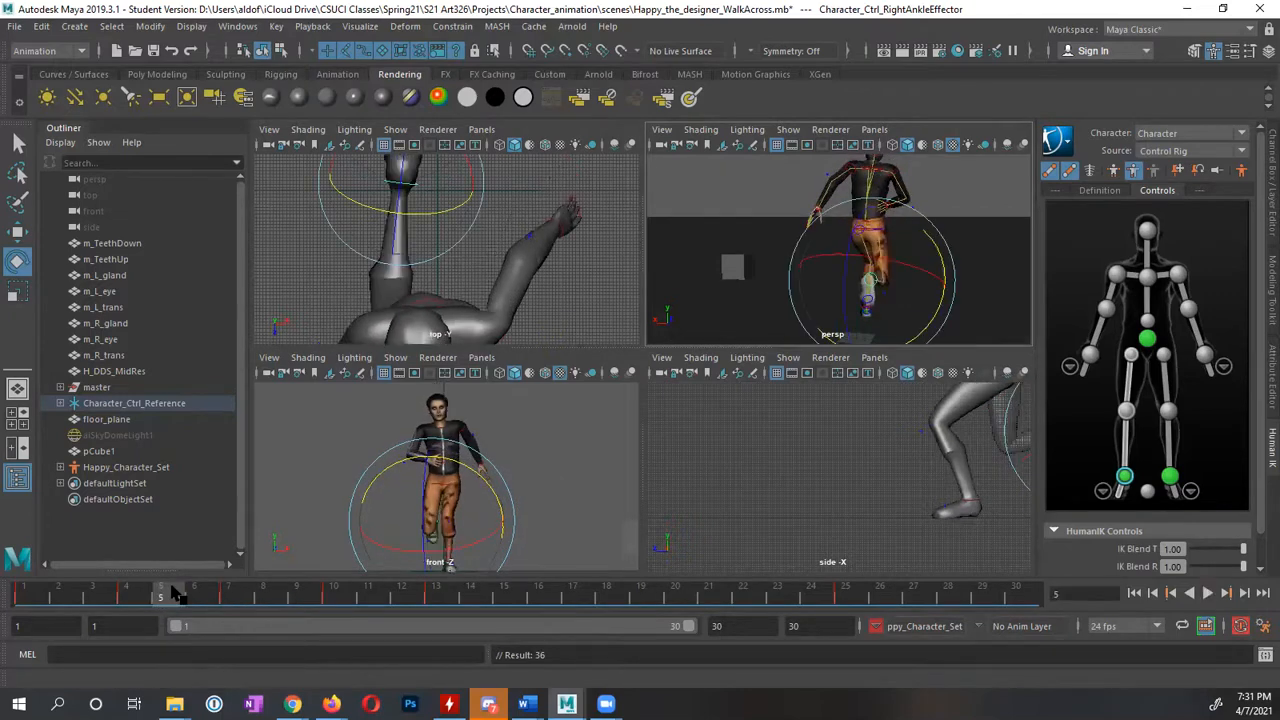
Play back the walk, and examine the right ankle effector's Rotate X, Y and Z curves in the Graph Editor
middle_click(284, 526)
key("alt+v")
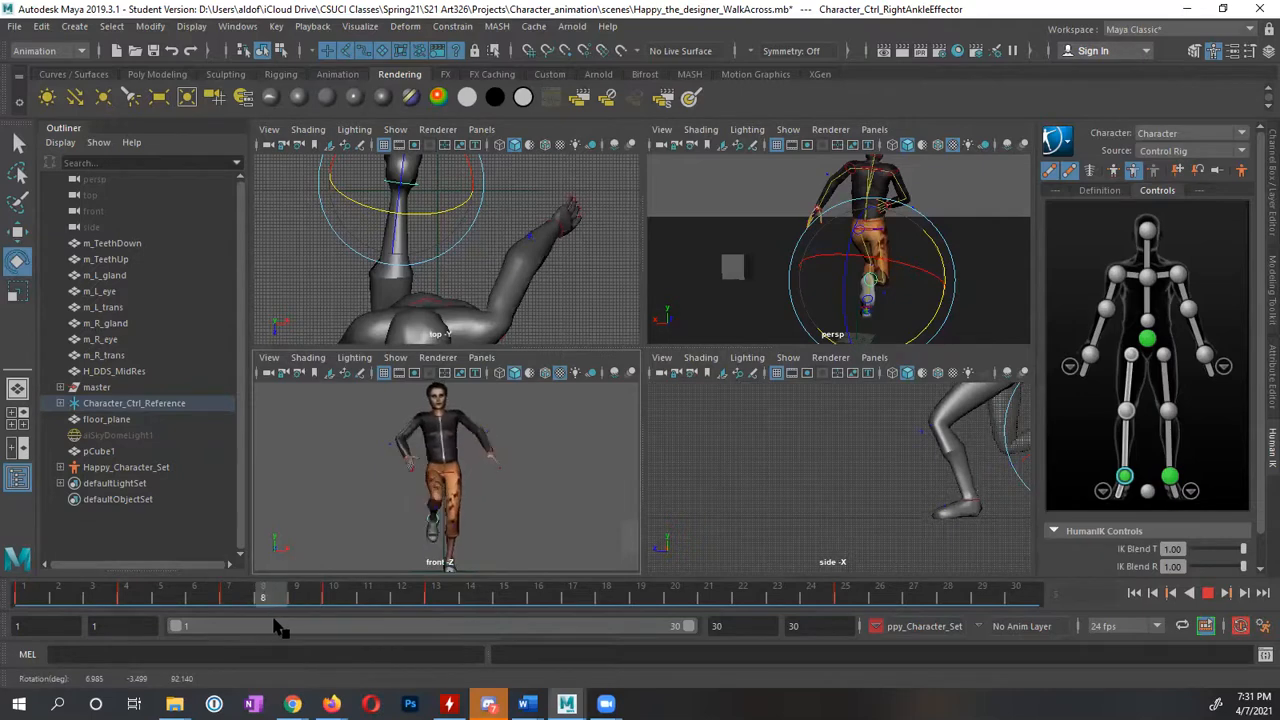
left_click_drag(273, 620, 237, 620)
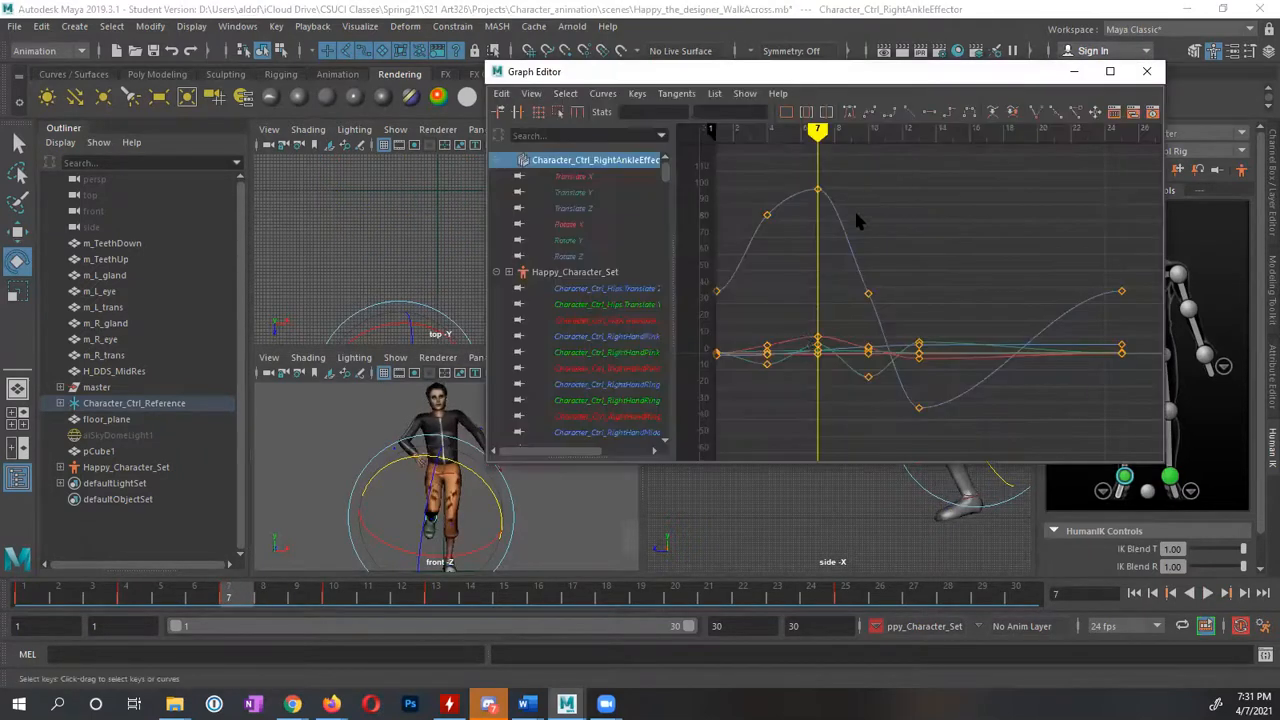
mouse_move(240, 597)
left_mouse_down()
mouse_move(129, 591)
mouse_move(211, 609)
mouse_move(160, 600)
left_mouse_up()
left_click(607, 228)
left_click_drag(607, 228, 600, 258)
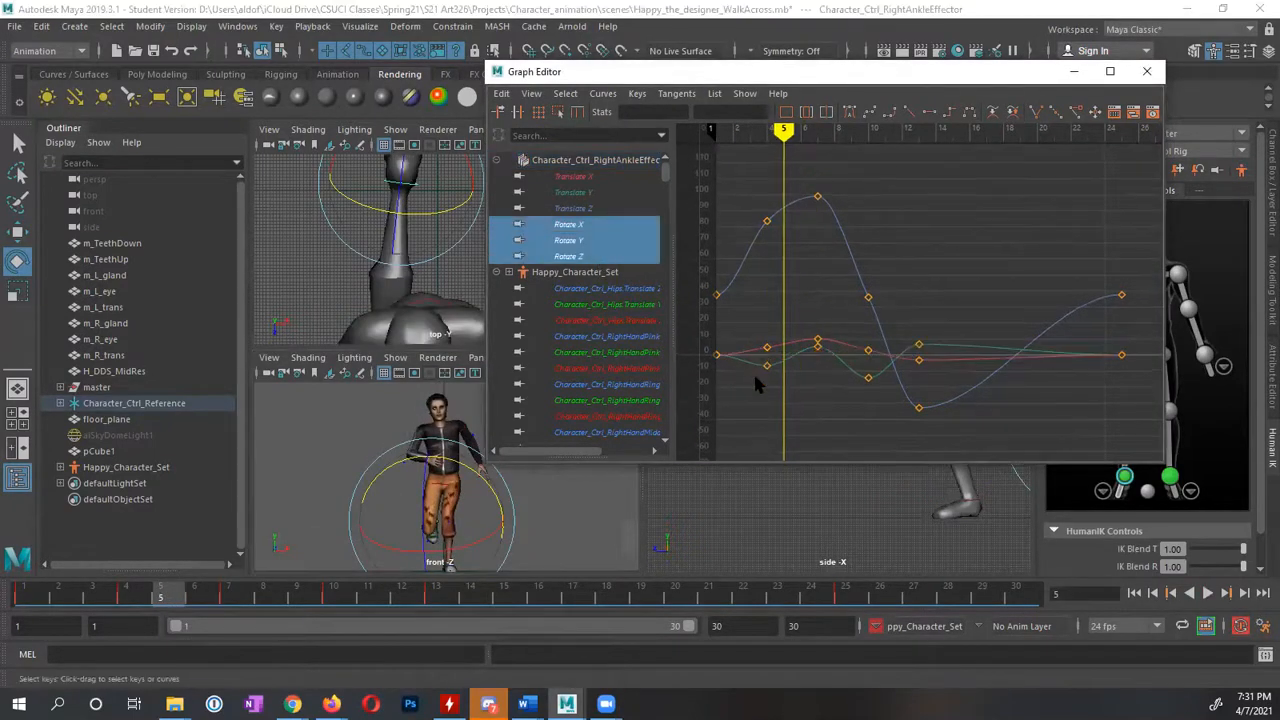
Replay the walk and compare the right ankle effector's Translate X, Y and Z curves with the poses at frames 10 and 7
key("alt+v")
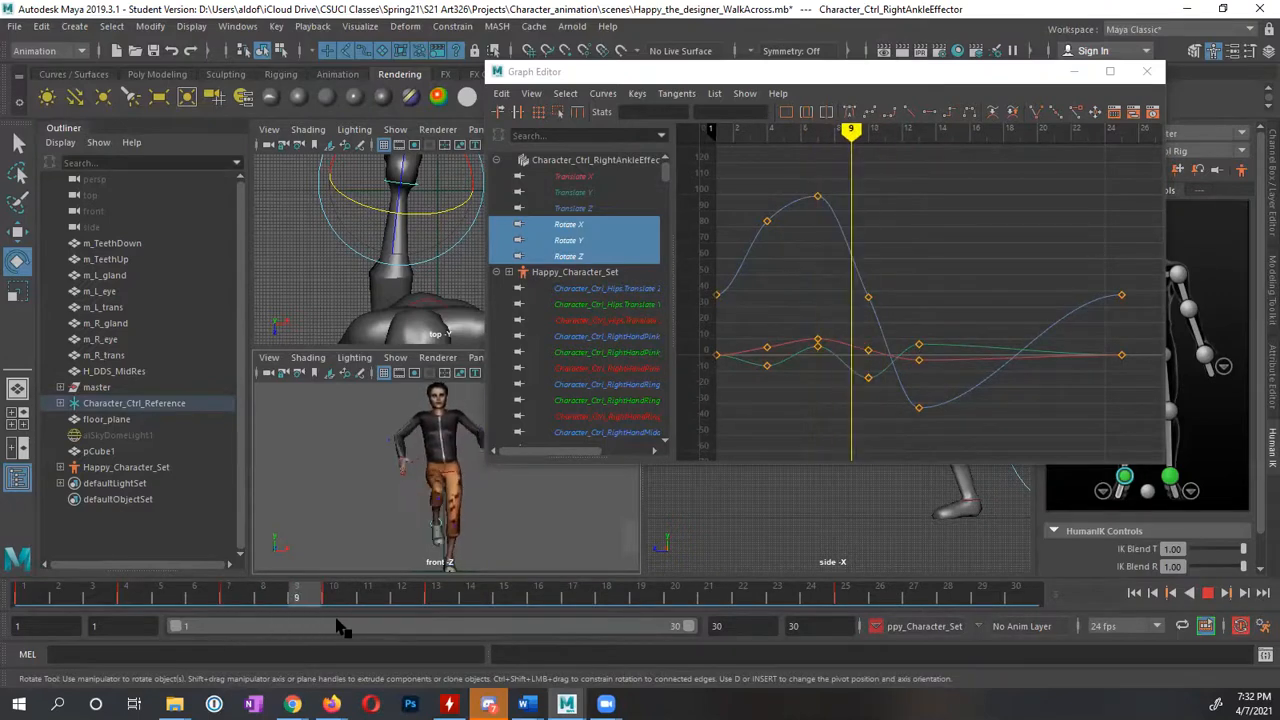
left_click_drag(590, 177, 612, 209)
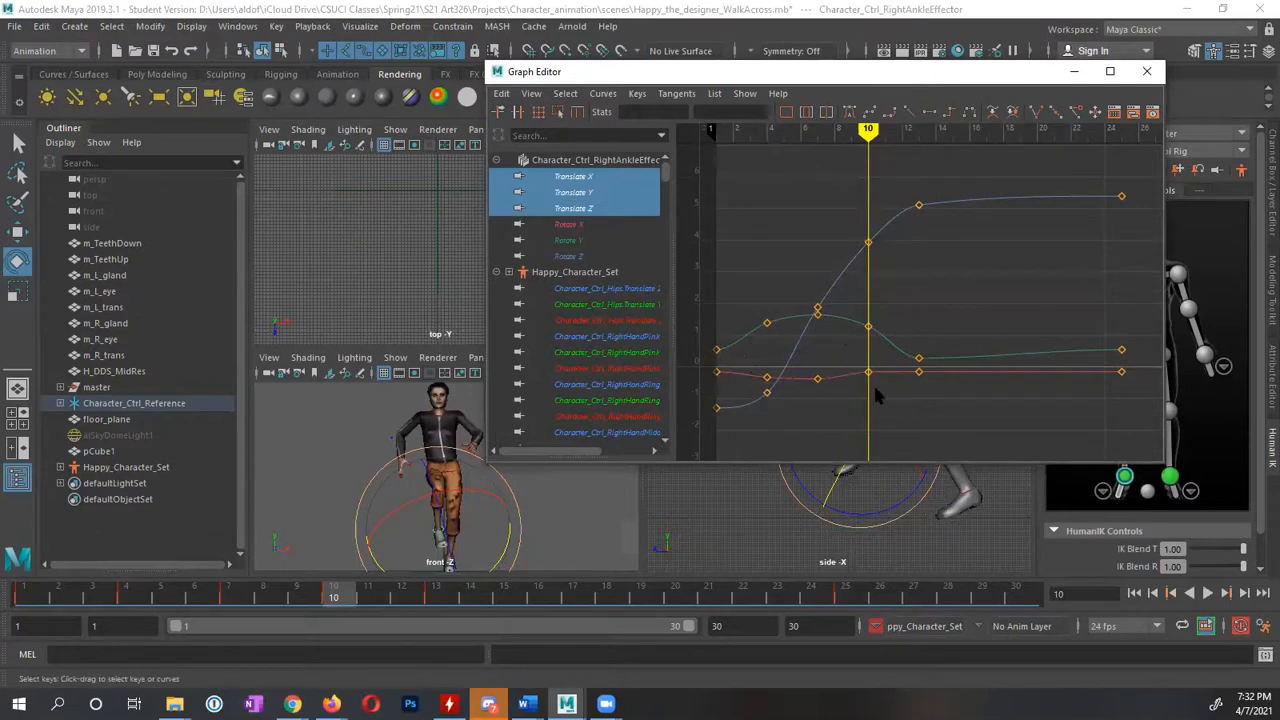
mouse_move(352, 594)
left_mouse_down()
mouse_move(25, 600)
mouse_move(298, 617)
mouse_move(340, 596)
mouse_move(283, 618)
mouse_move(326, 614)
mouse_move(246, 609)
mouse_move(346, 614)
mouse_move(240, 628)
mouse_move(329, 594)
mouse_move(228, 605)
left_mouse_up()
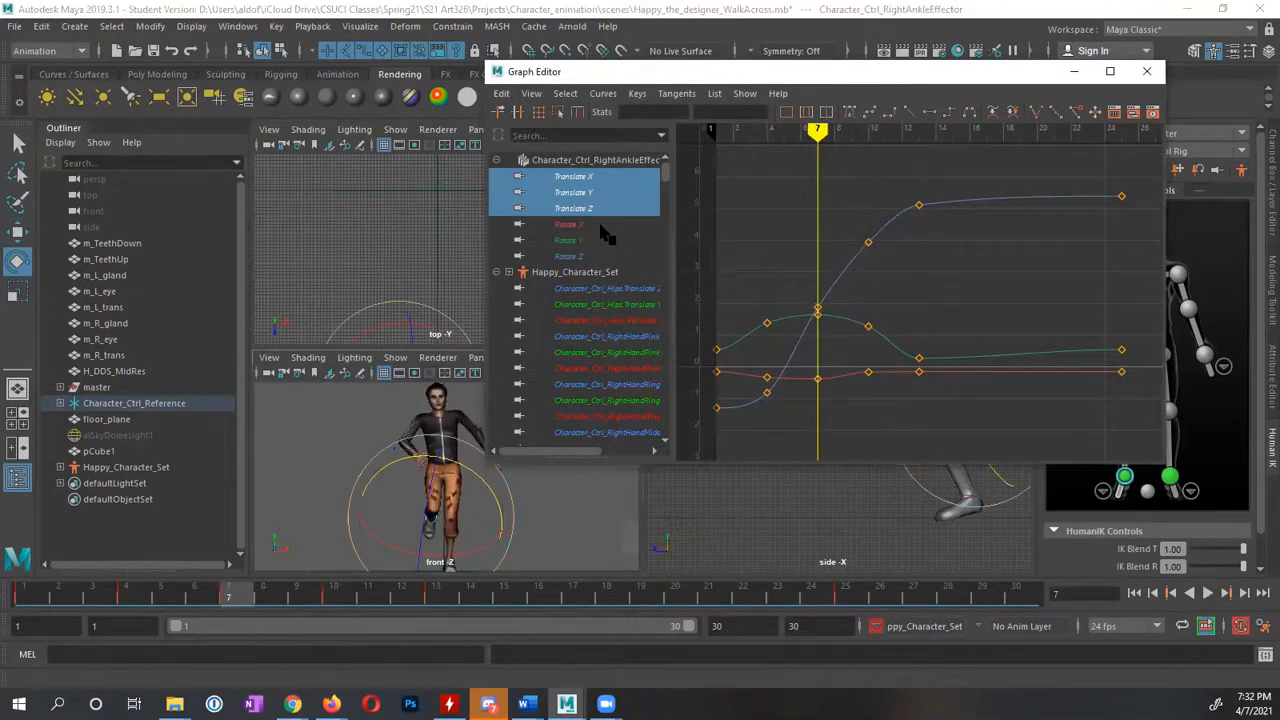
Delete the dipping Rotate Y key at frame 10 from the right ankle effector's rotation curves in the Graph Editor
left_click_drag(601, 226, 597, 255)
left_click_drag(290, 600, 308, 625)
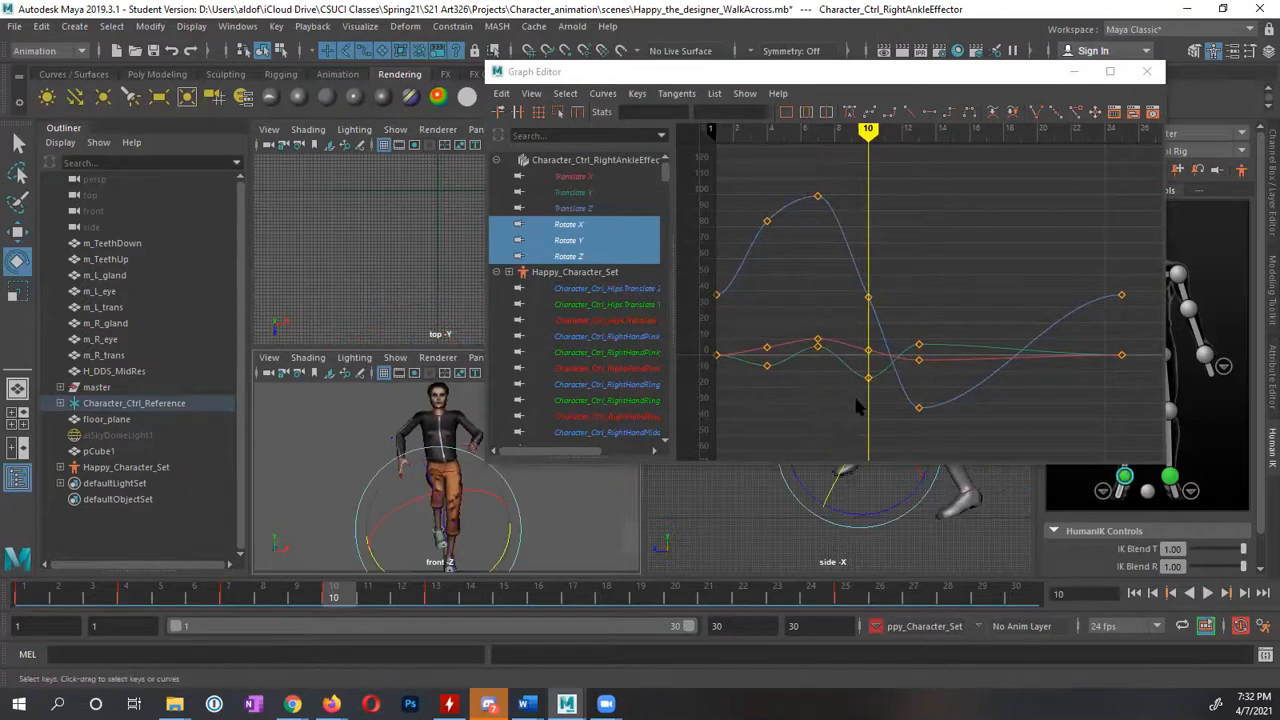
left_click_drag(835, 400, 890, 378)
Replay the walk and examine the right foot's rotation between frames 7 and 13 against its Rotate curves
left_click_drag(228, 597, 378, 630)
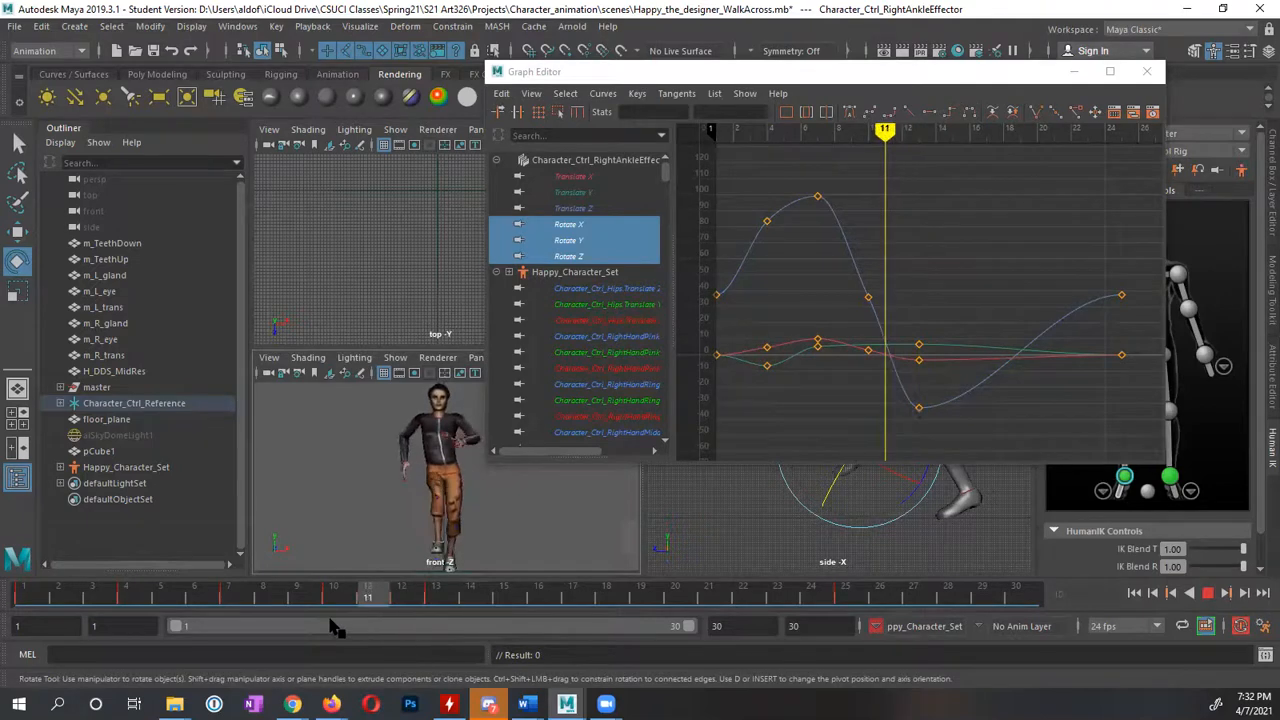
mouse_move(330, 625)
left_mouse_down()
mouse_move(60, 628)
mouse_move(335, 625)
mouse_move(110, 640)
mouse_move(383, 630)
left_mouse_up()
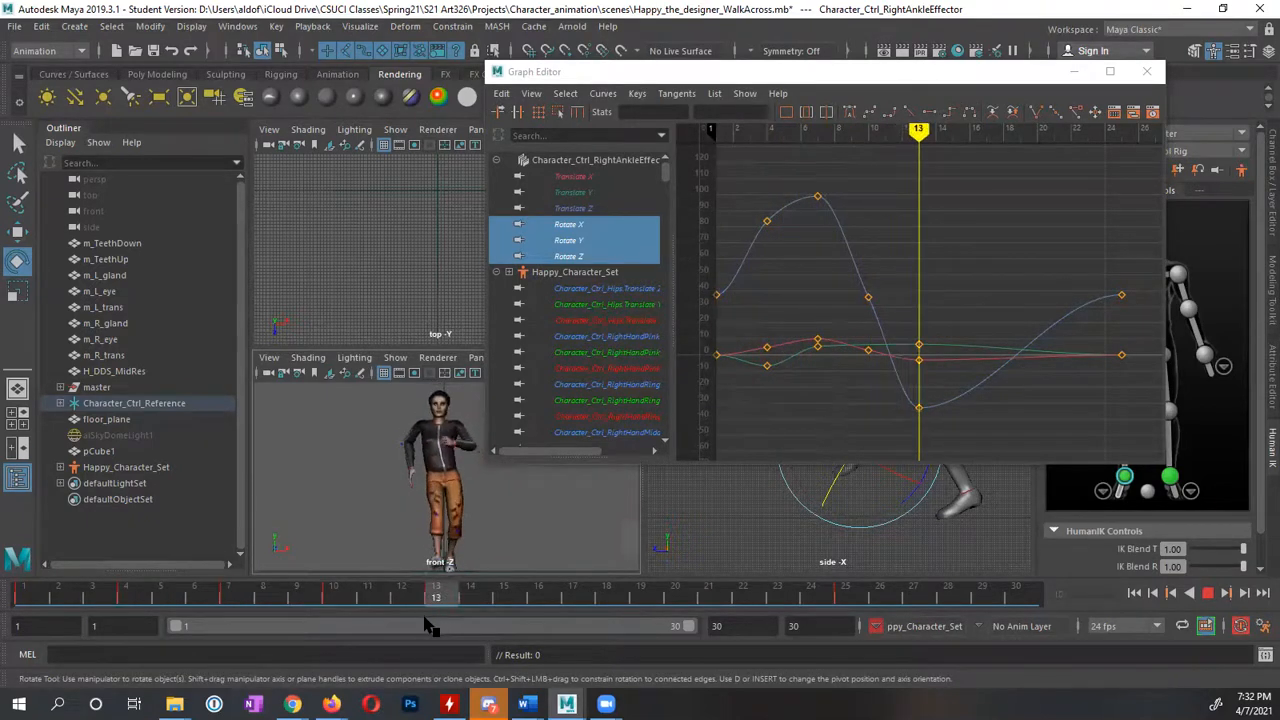
left_click_drag(115, 597, 265, 602)
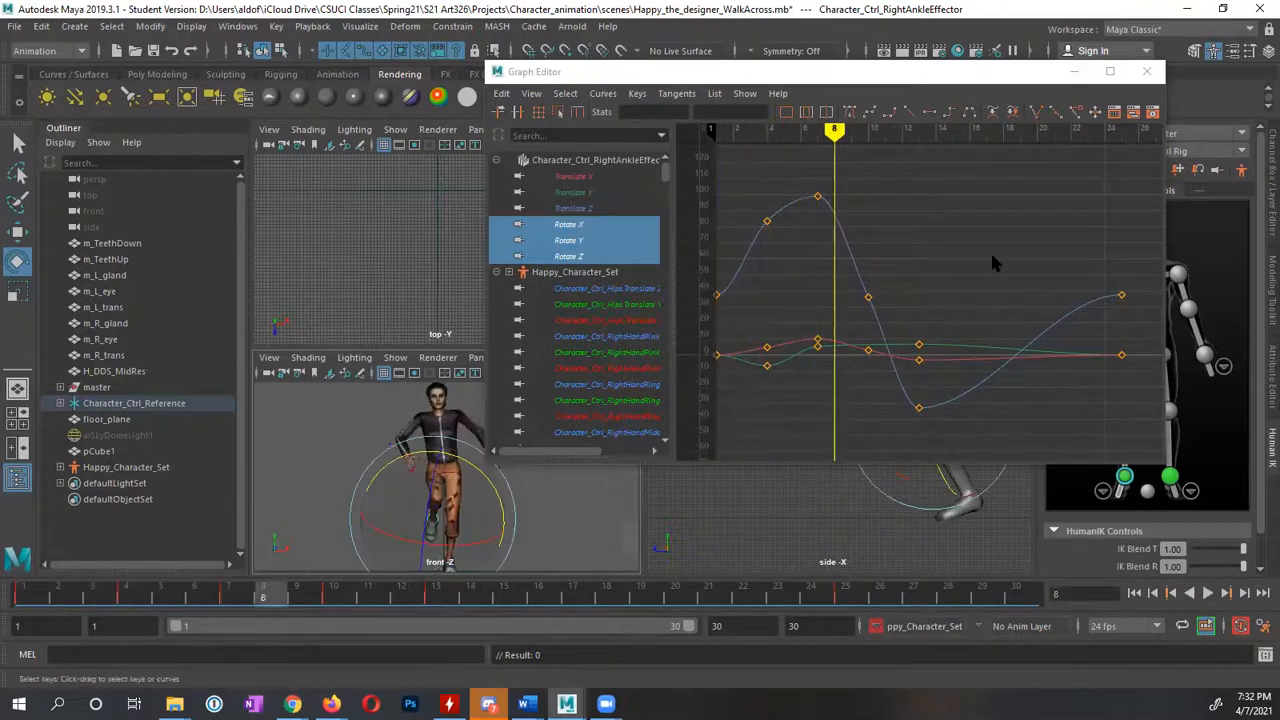
key("alt+v")
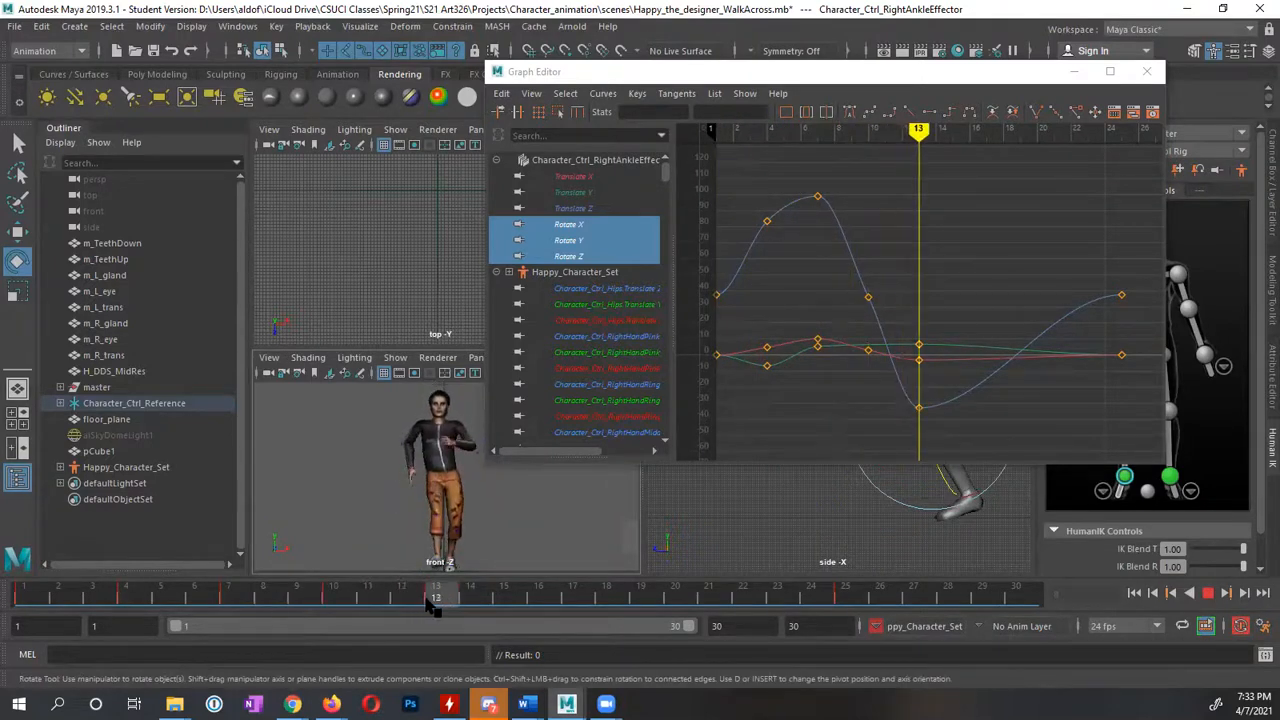
left_click(425, 601)
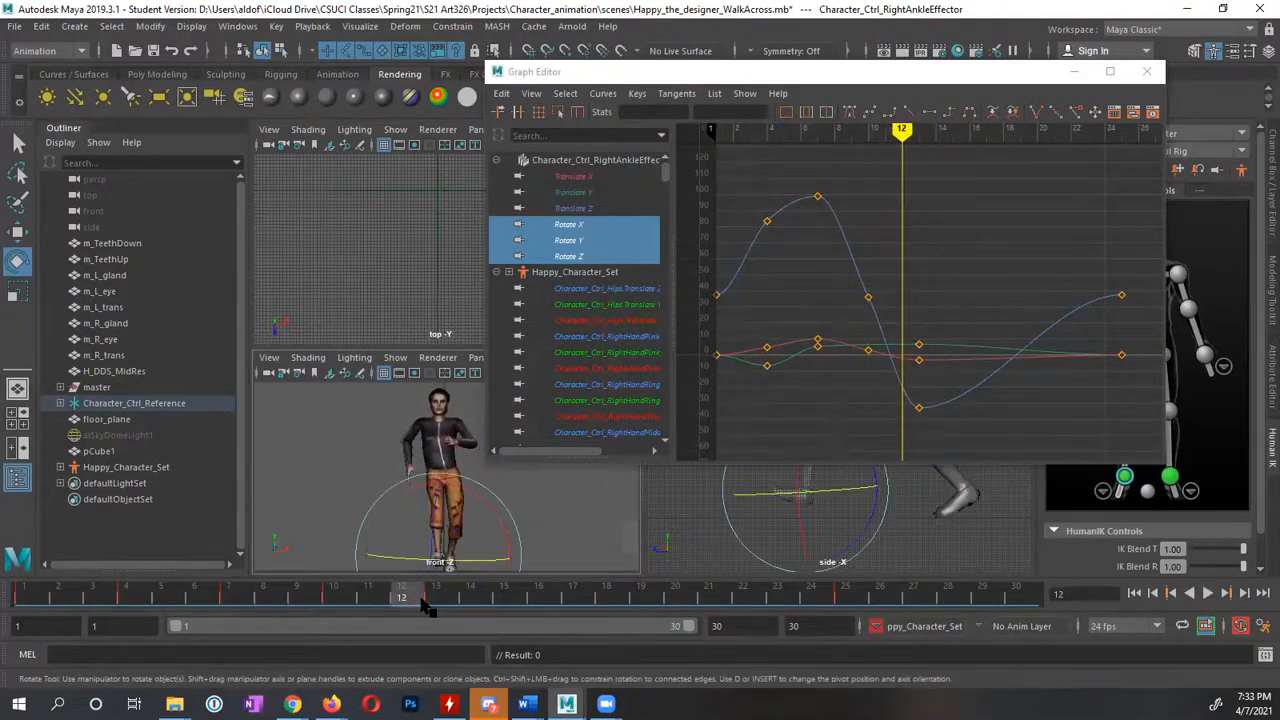
left_click(1023, 78)
left_click_drag(1020, 78, 1003, 89)
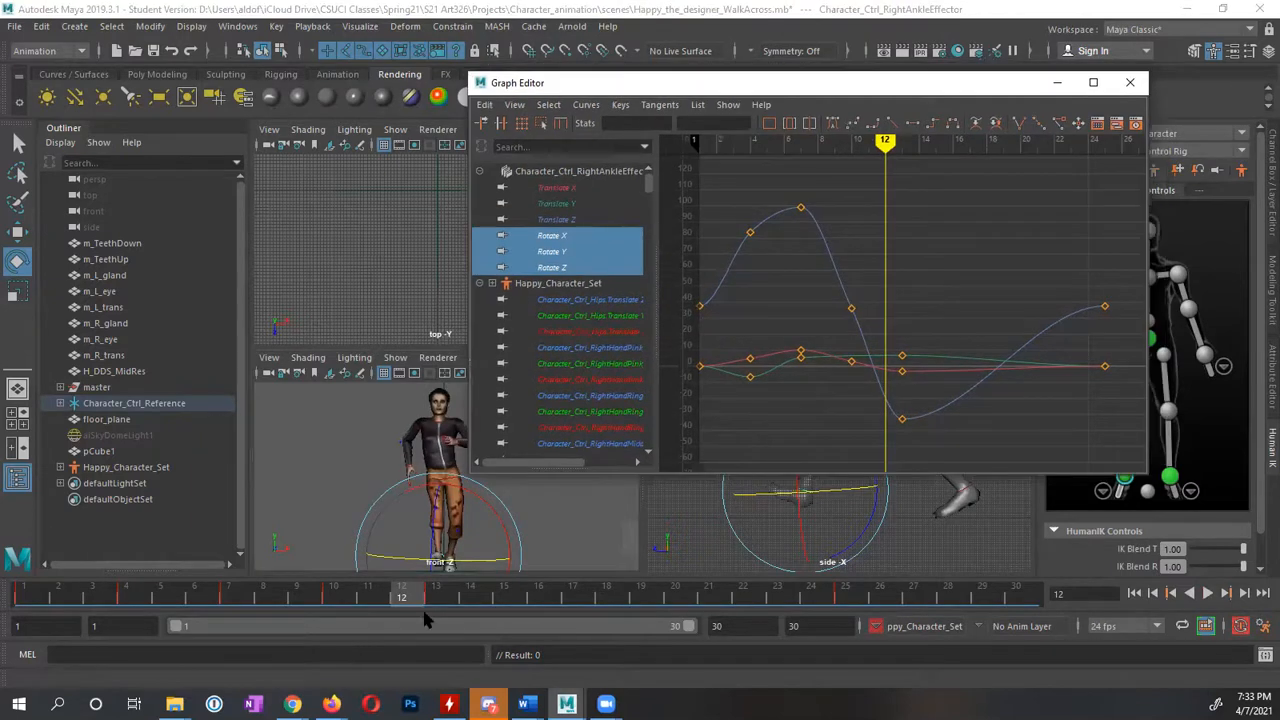
left_click_drag(424, 620, 395, 622)
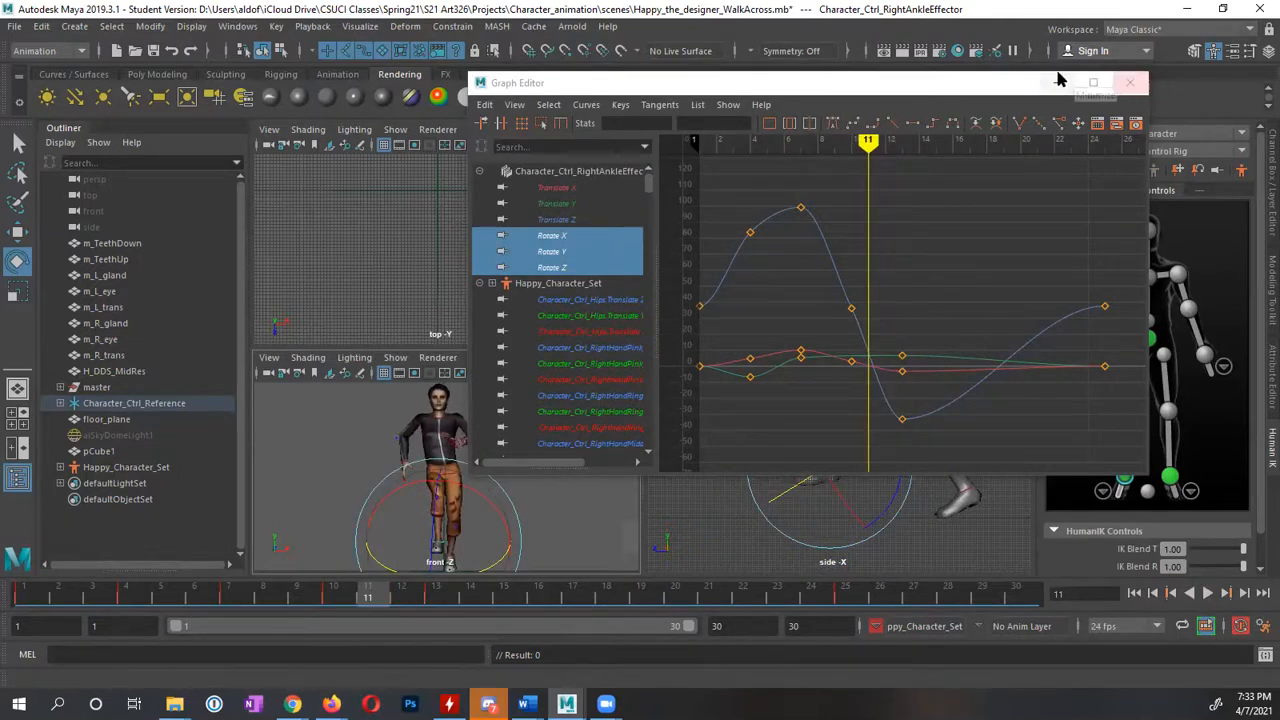
Close the Graph Editor and save the walk scene
left_click(1133, 85)
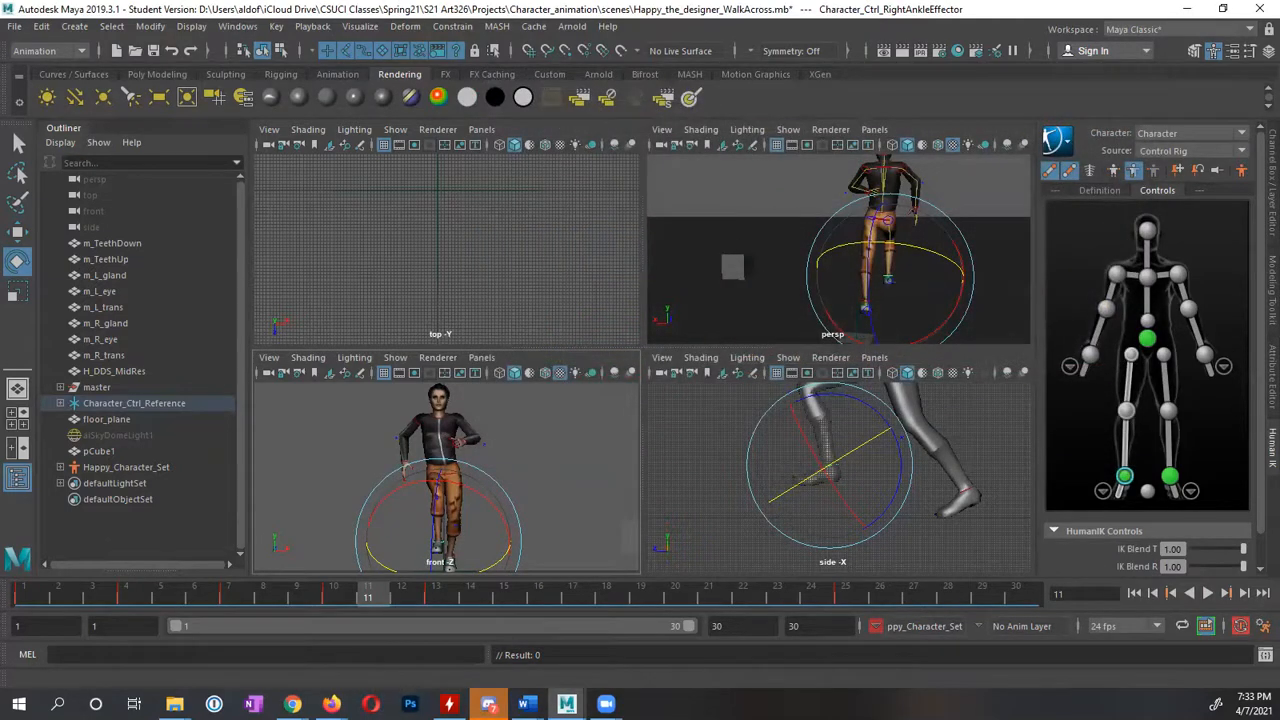
key("q")
key("ctrl+s")
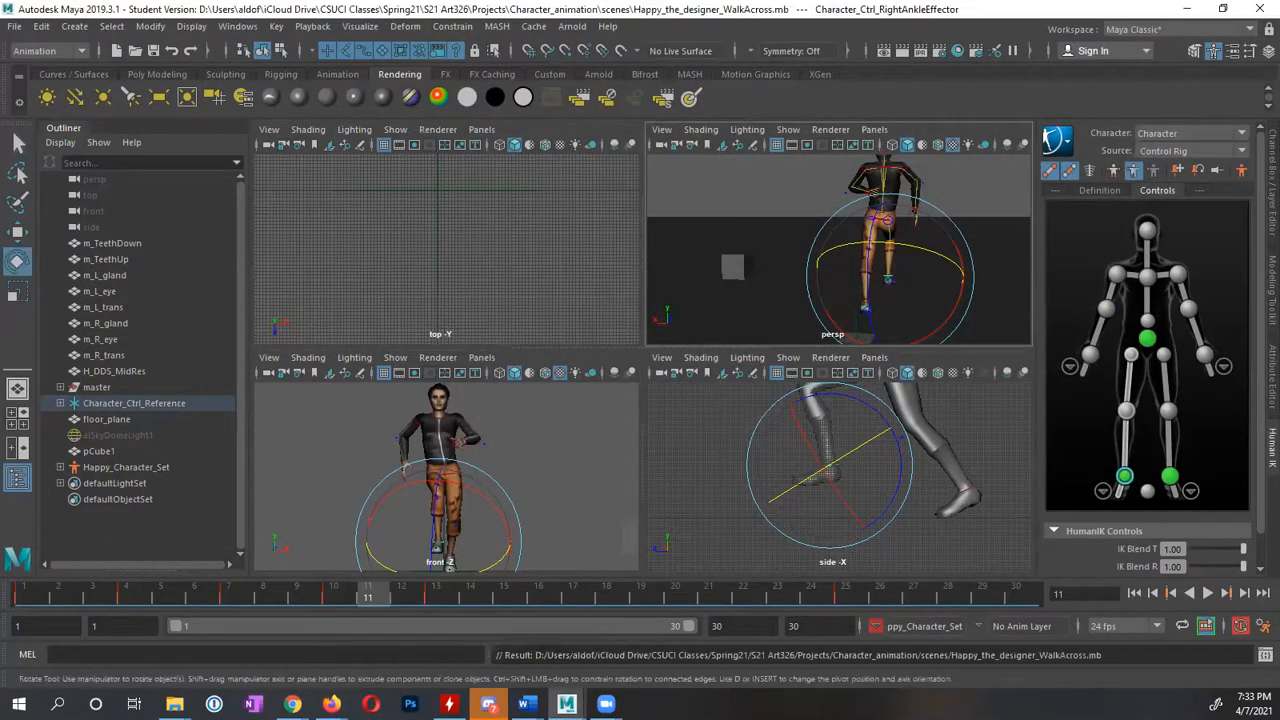
Open the scene Happy_the_designer_RFA demo.mb from the project's scenes folder
key("e")
left_click(15, 27)
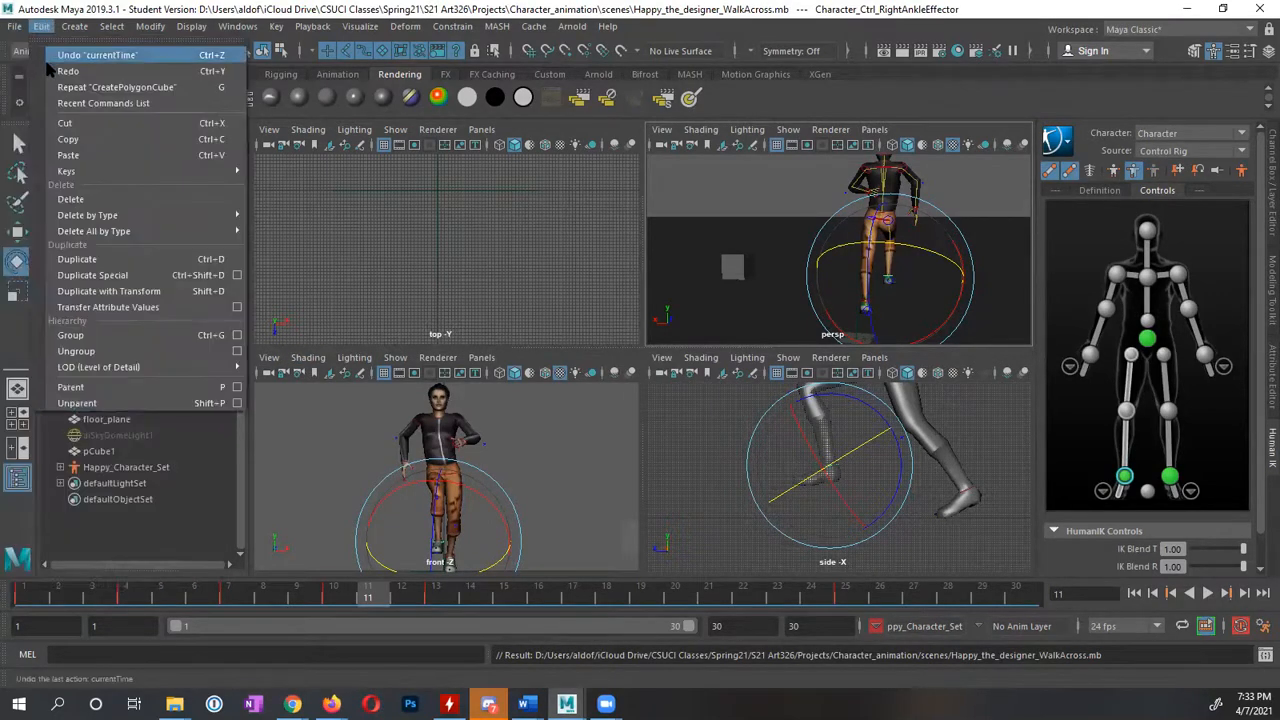
left_click(37, 74)
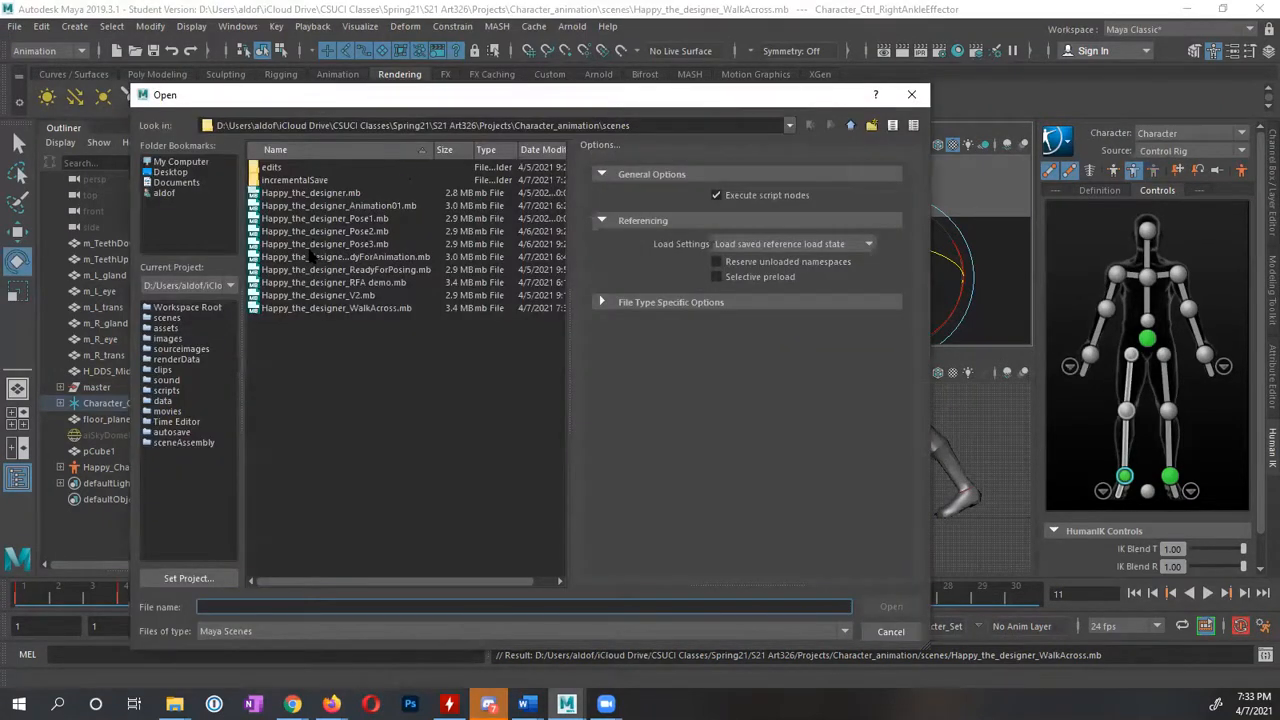
left_click(381, 284)
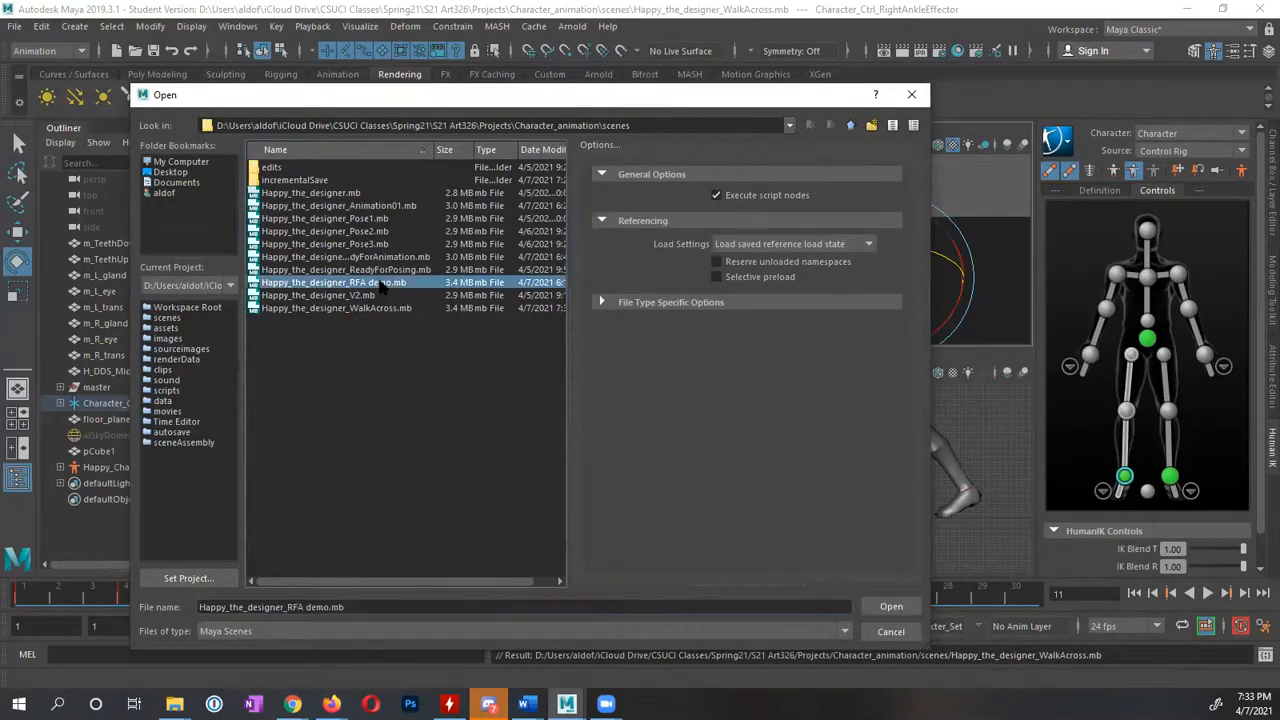
left_click(891, 607)
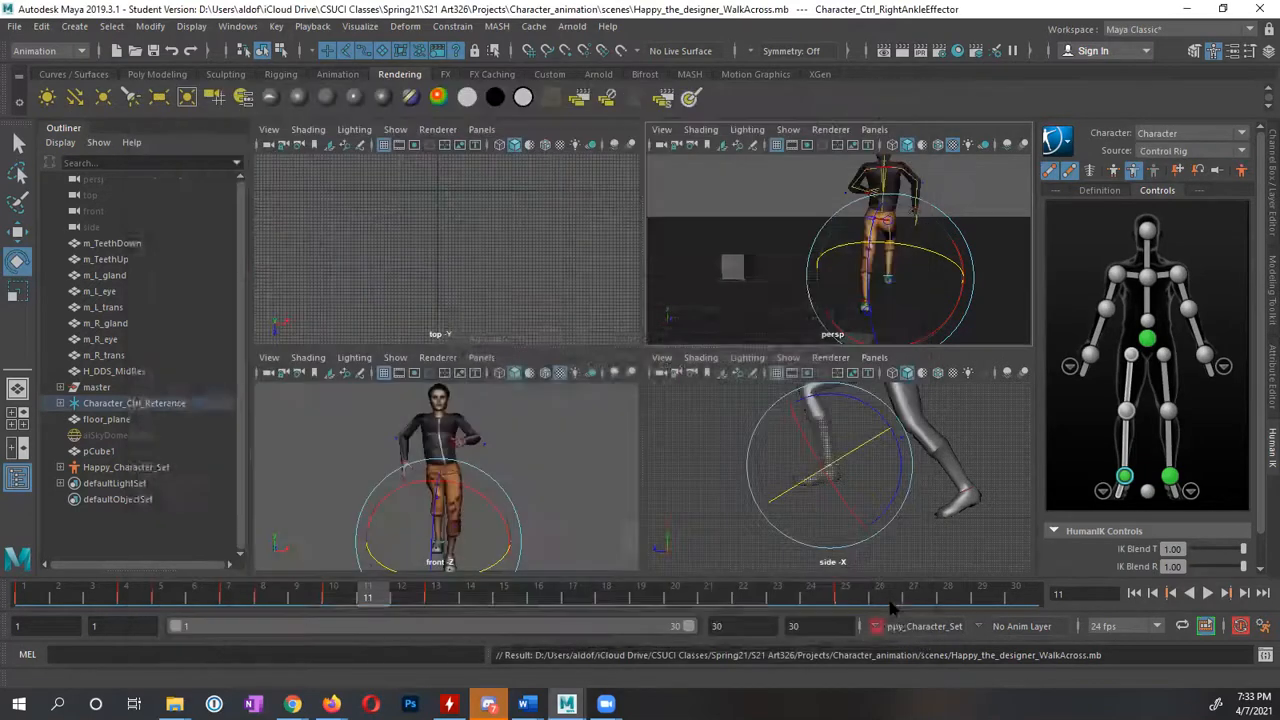
left_click(600, 366)
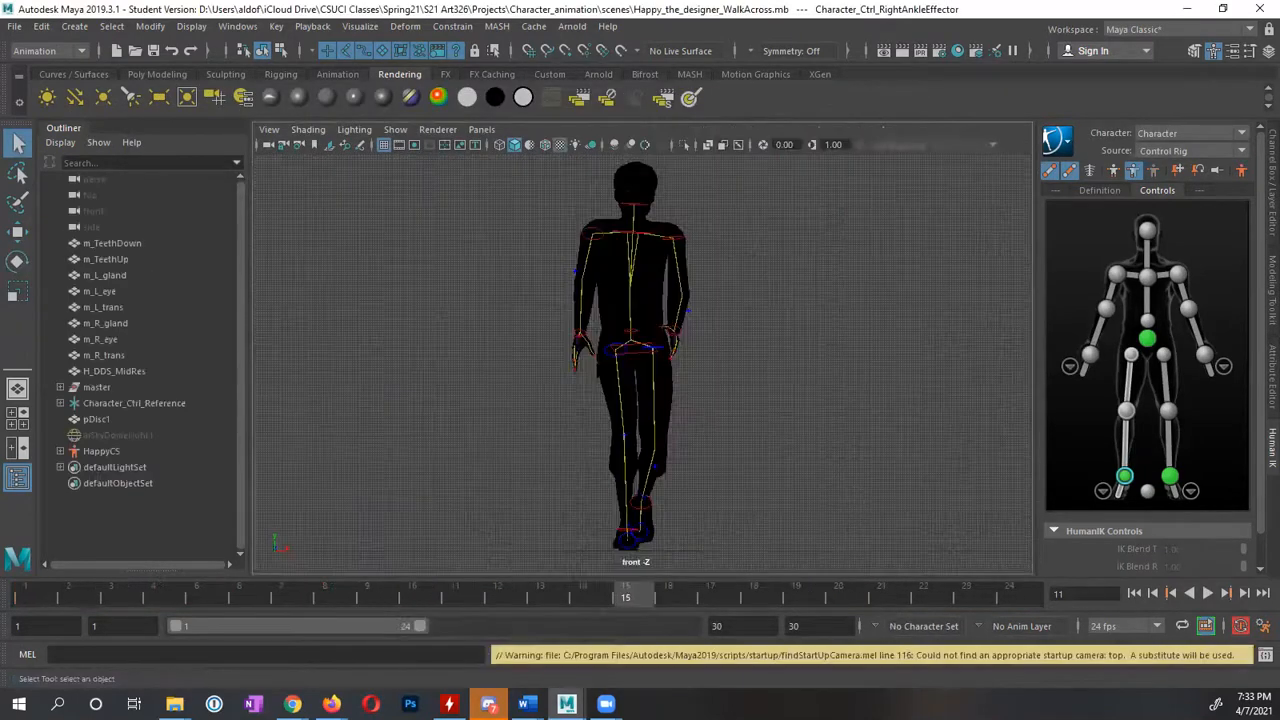
Play the demo walk briefly, and make HappyCS the current character set
left_click(1207, 593)
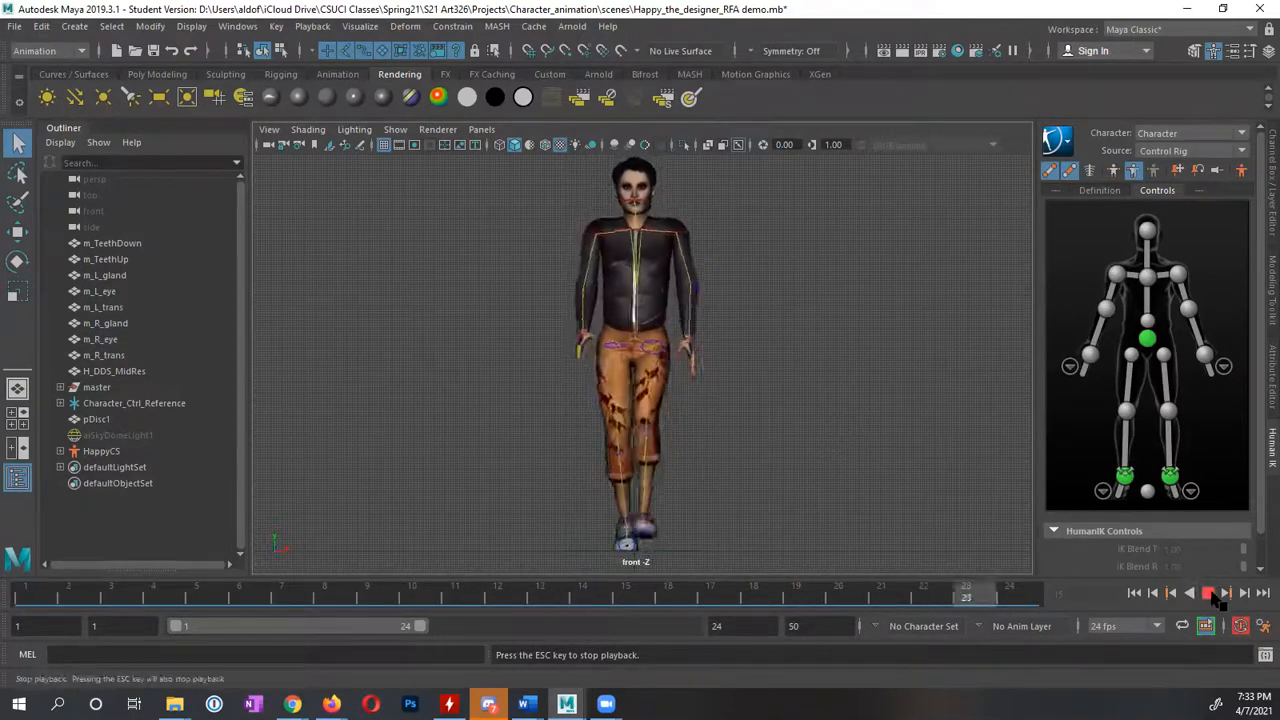
key("Escape")
left_click(913, 633)
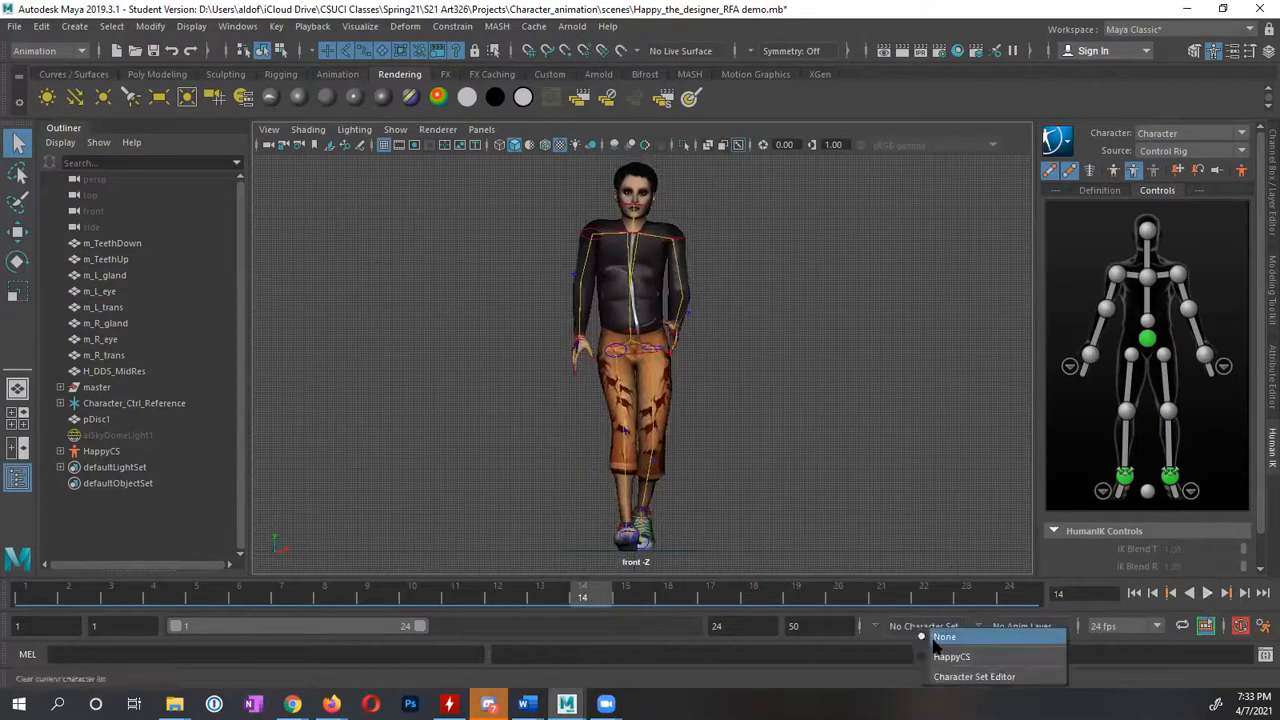
left_click(943, 655)
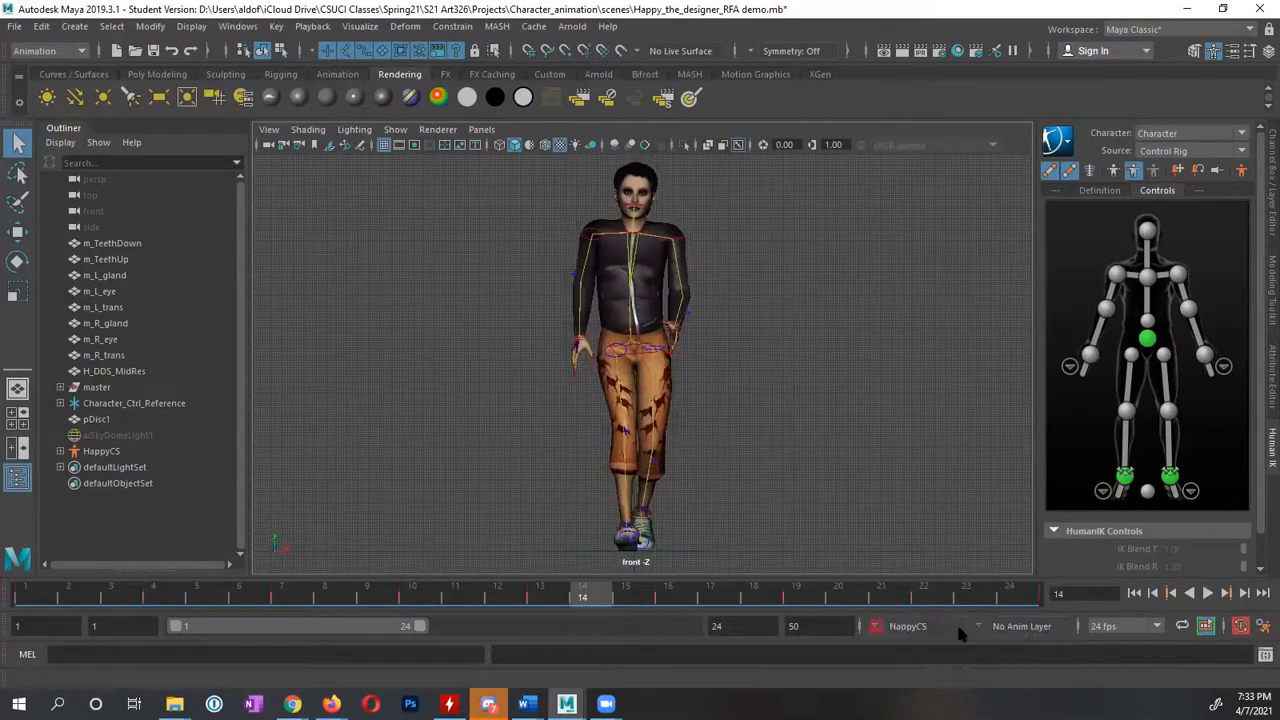
Play back the demo walk from the front and from the side in an enlarged perspective view
left_click(1209, 592)
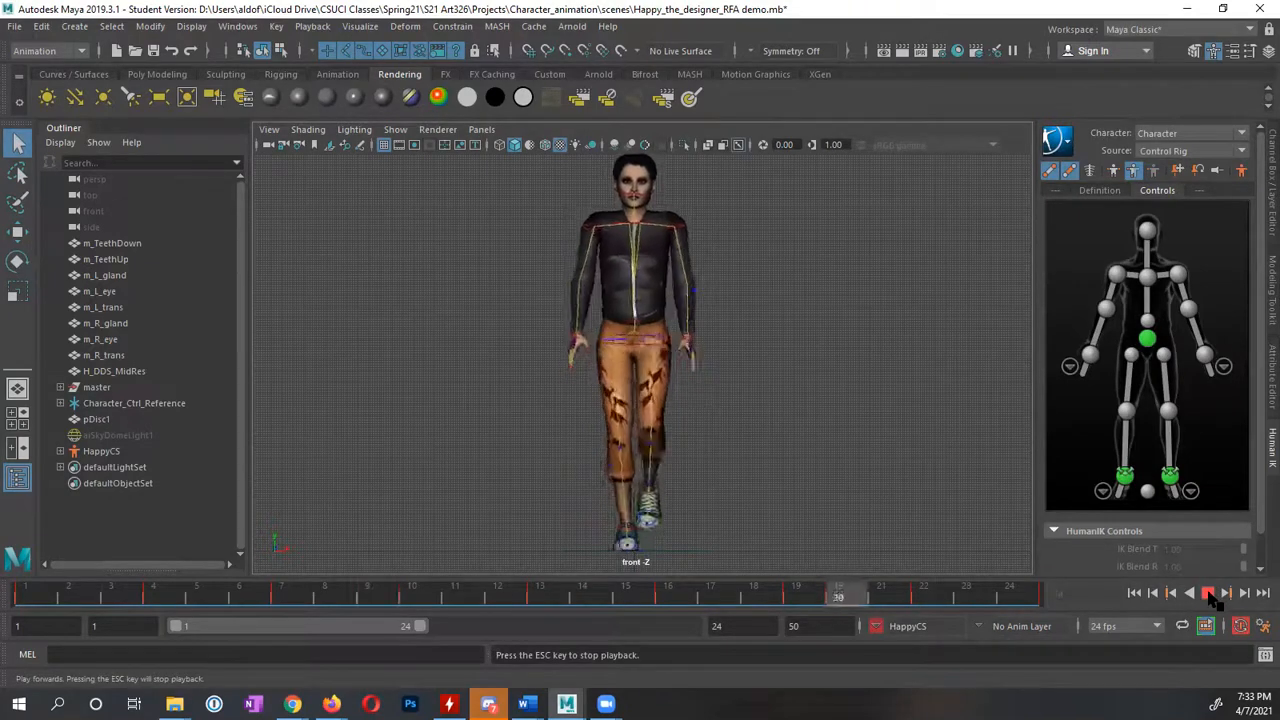
key("space")
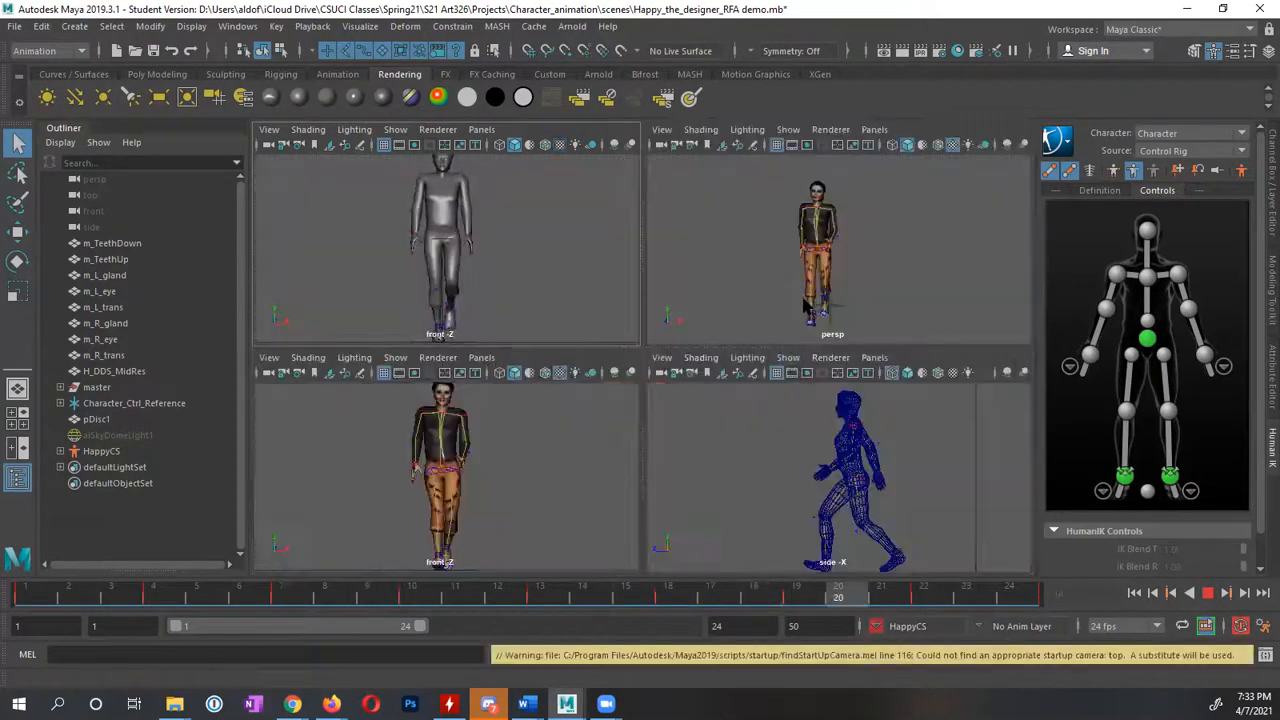
key("space")
left_click_drag(703, 417, 774, 409, "alt")
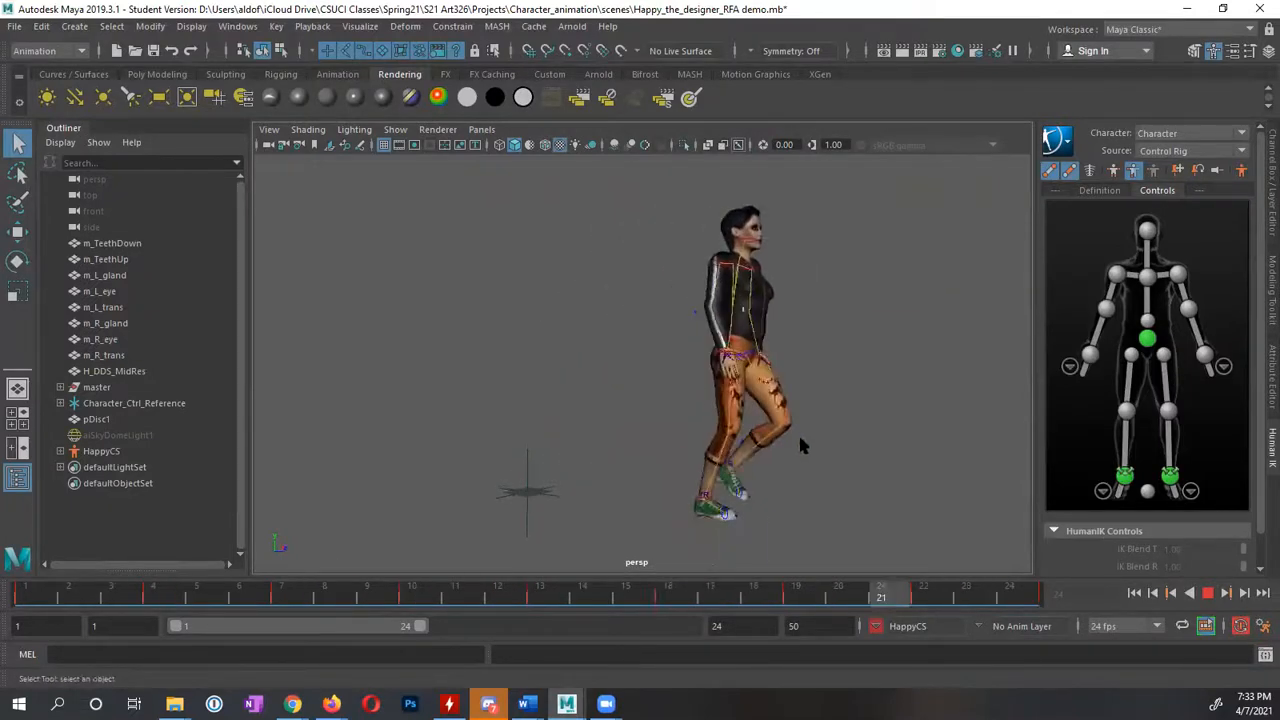
Hide the skeleton overlay on the character in the perspective view, watch the looping walk from the side, and stop playback
left_click(308, 129)
left_click(312, 306)
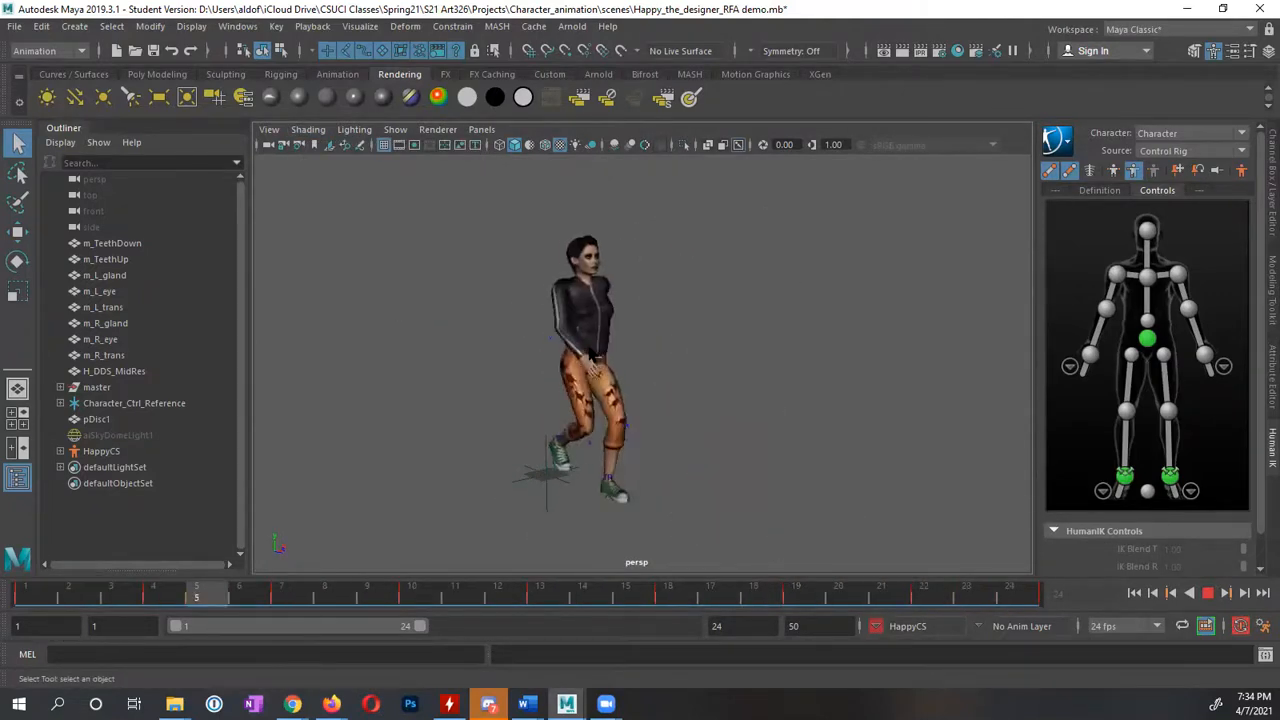
left_click_drag(829, 403, 869, 401, "alt")
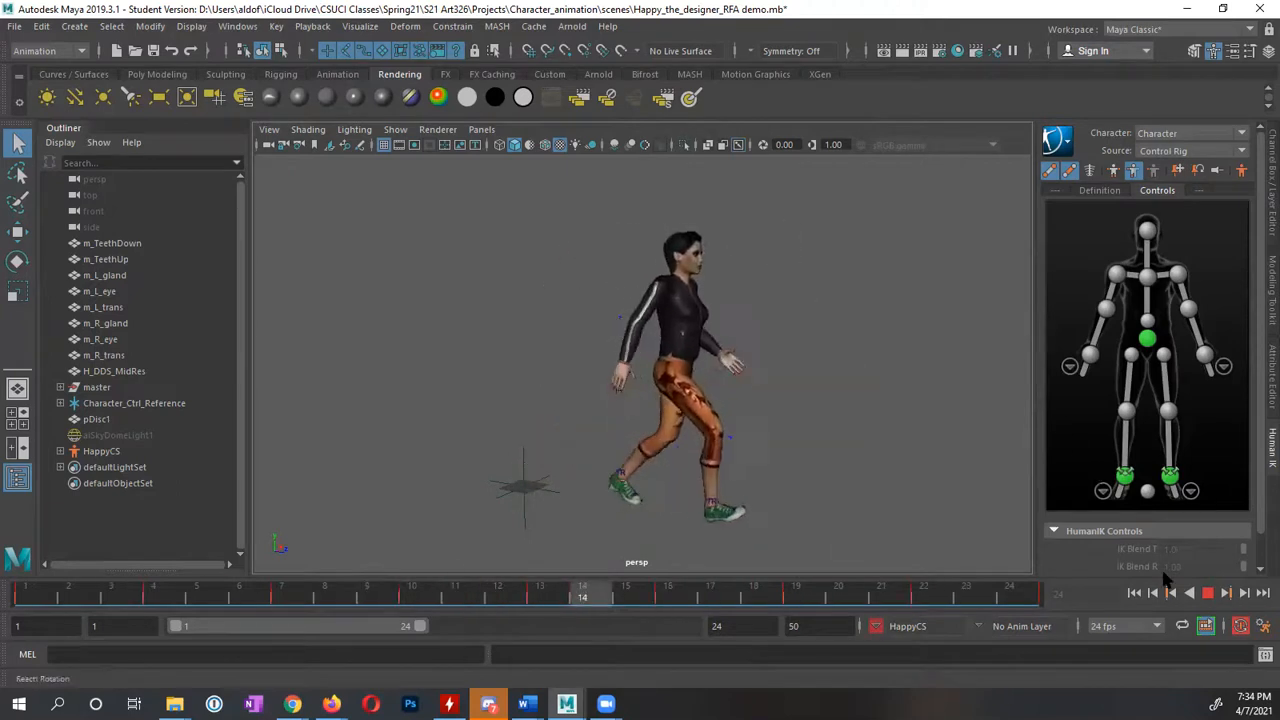
left_click(1209, 593)
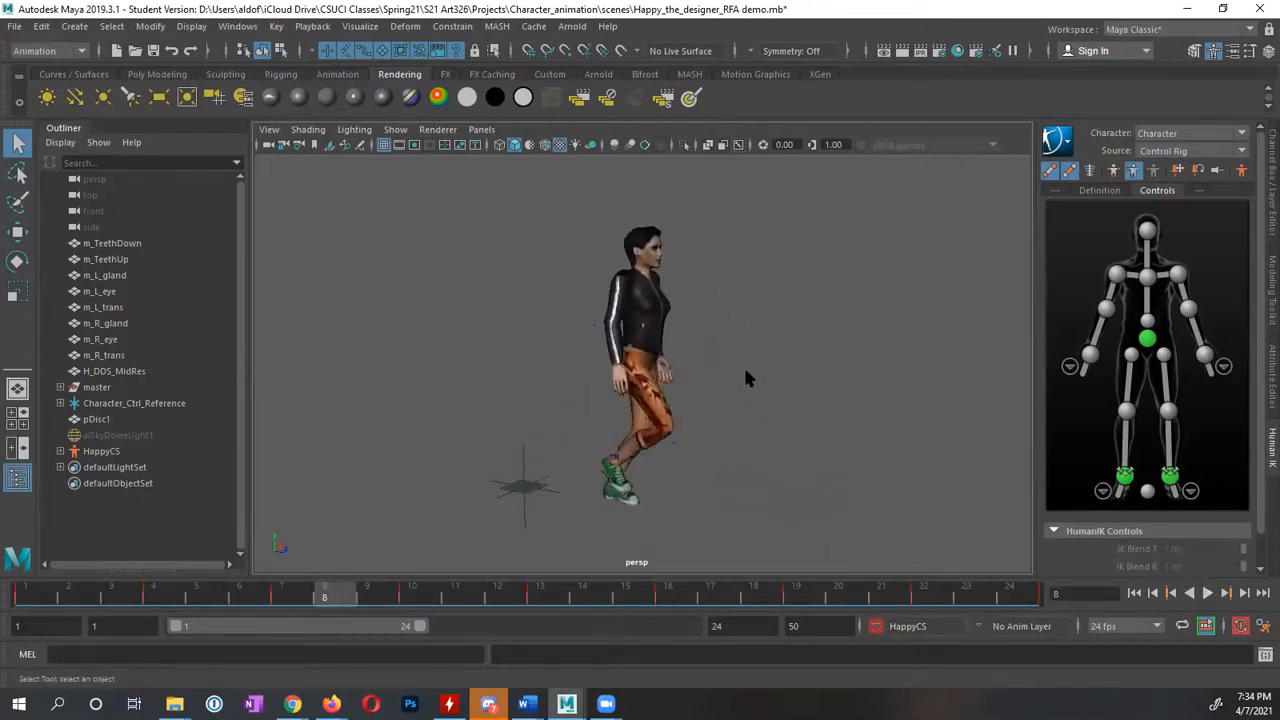